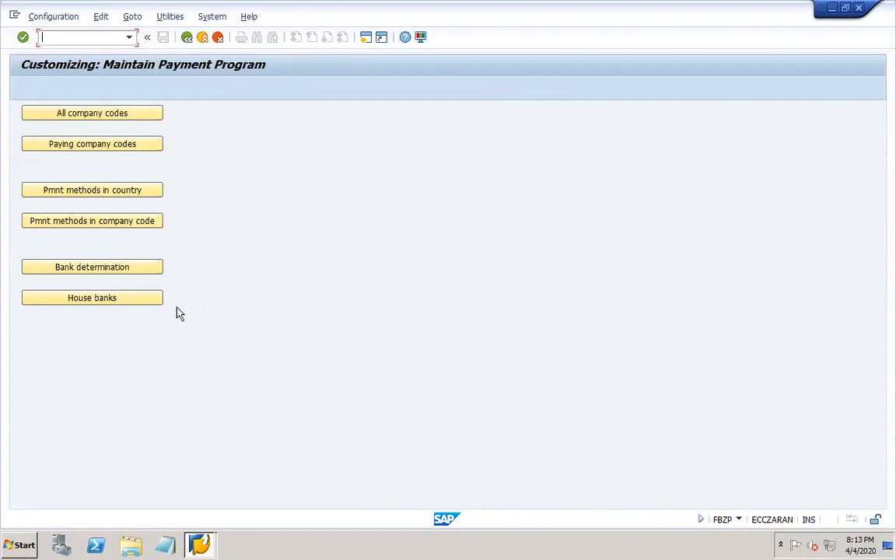
- Switch to the PowerPoint worknotes deck and move to slide 16 on foreign currency revaluation
{"action": "mouse_move", "coordinate": [654, 553]}
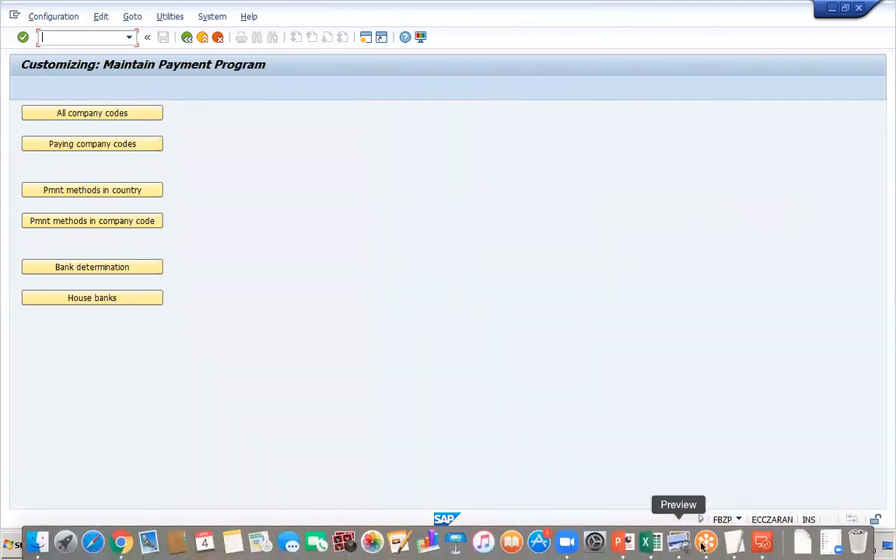
{"action": "left_click", "coordinate": [621, 543]}
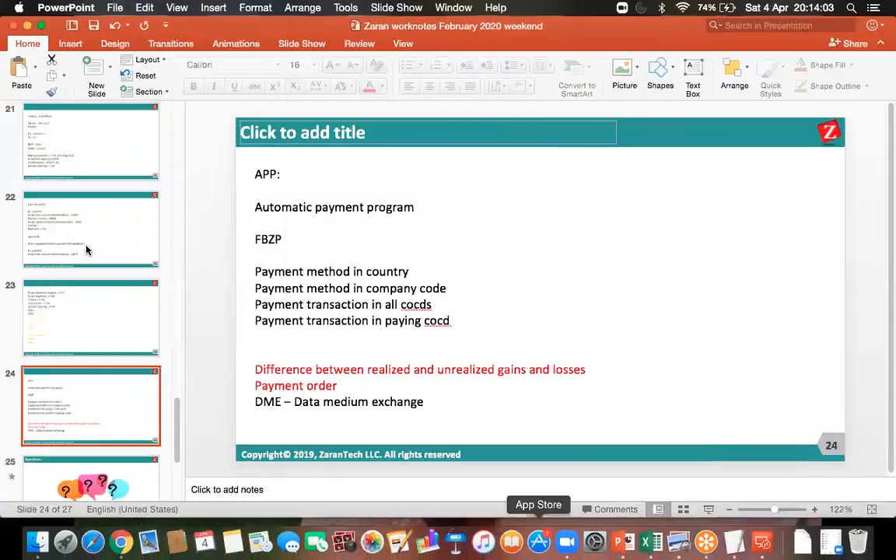
{"action": "left_click", "coordinate": [86, 249]}
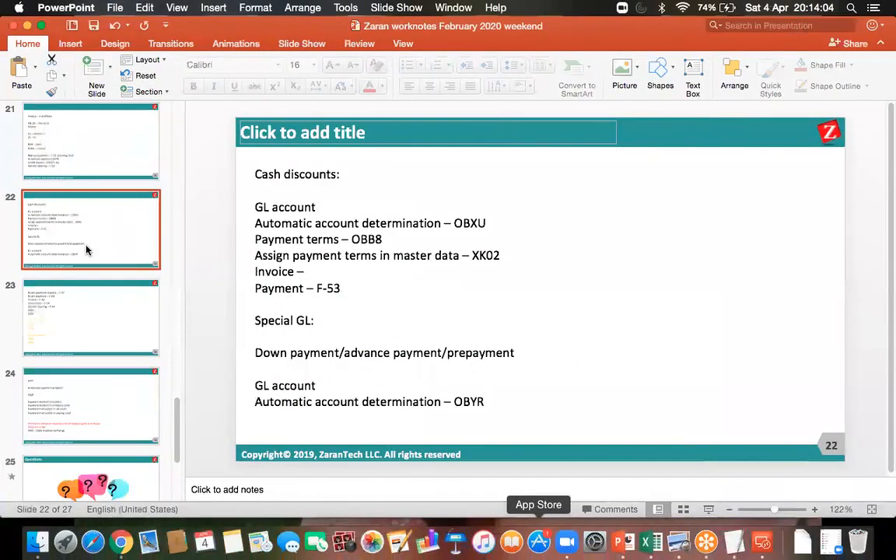
{"action": "left_click", "coordinate": [92, 312]}
{"action": "key", "text": "Up"}
{"action": "key", "text": "Up"}
{"action": "key", "text": "Up"}
{"action": "key", "text": "Up"}
{"action": "key", "text": "Up"}
{"action": "key", "text": "Up"}
{"action": "key", "text": "Up"}
{"action": "key", "text": "Up"}
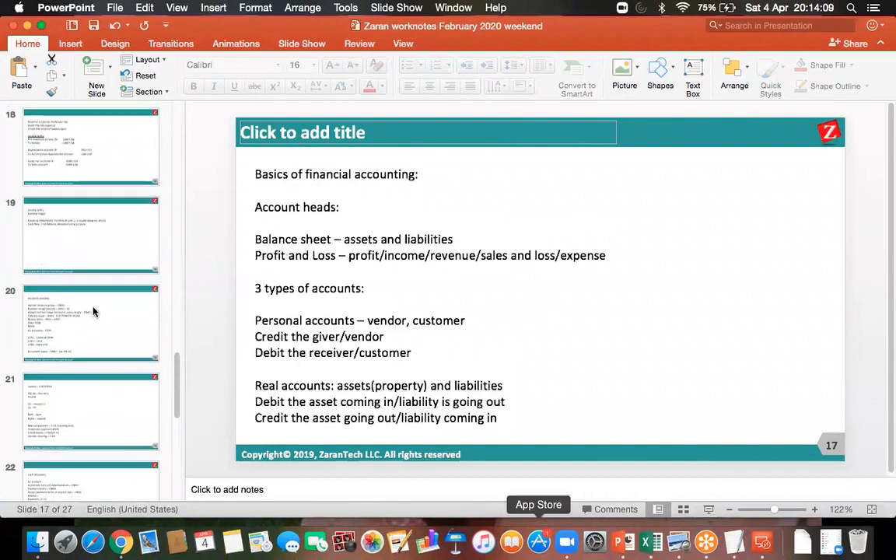
{"action": "key", "text": "Up"}
{"action": "key", "text": "Up"}
{"action": "key", "text": "Up"}
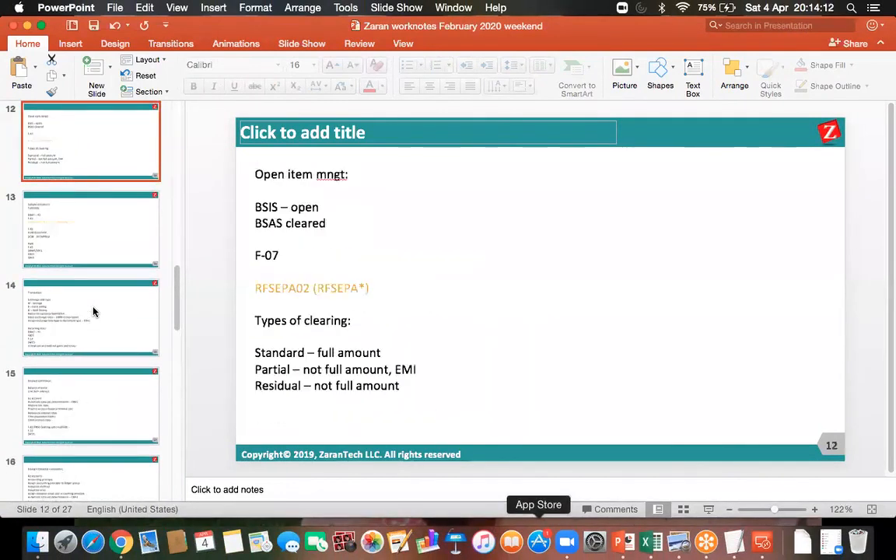
{"action": "key", "text": "Down"}
{"action": "key", "text": "Down"}
{"action": "key", "text": "Down"}
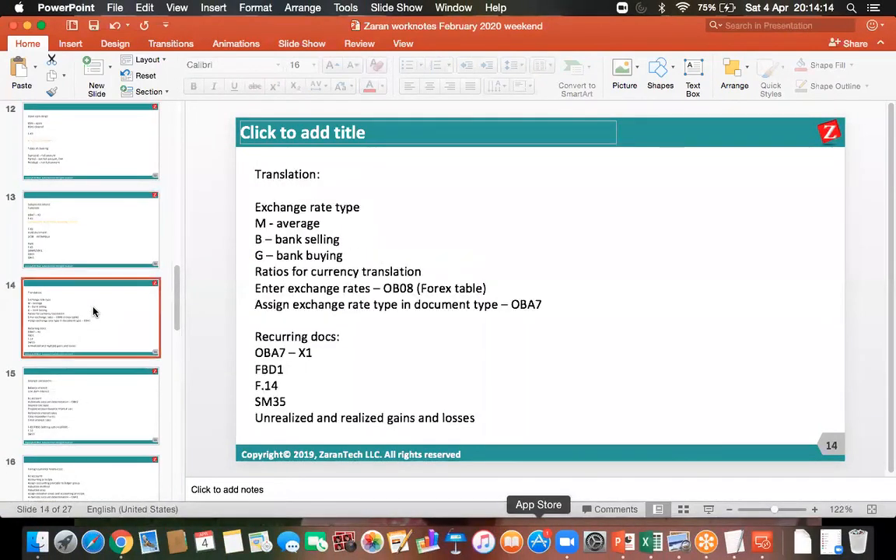
{"action": "key", "text": "Down"}
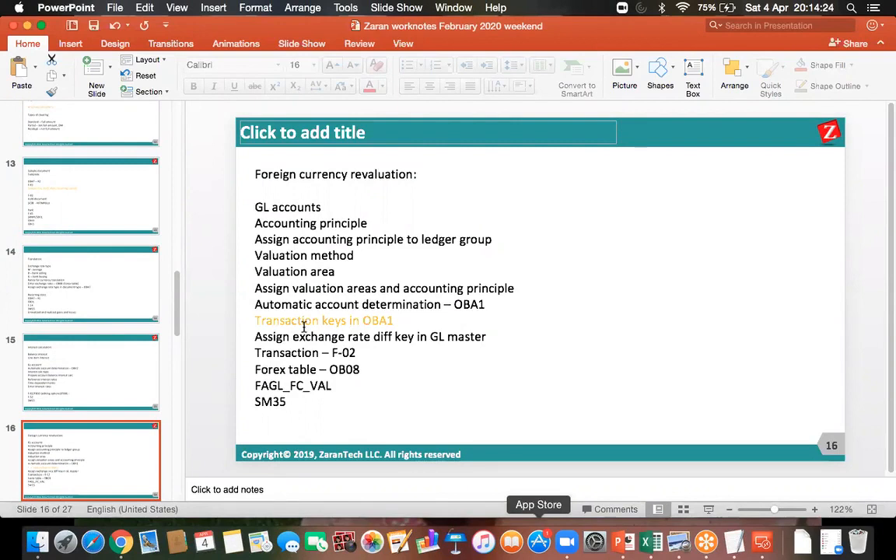
- Skim the training site's Discussion Board posts in Chrome and return to the page header
{"action": "left_click", "coordinate": [120, 543]}
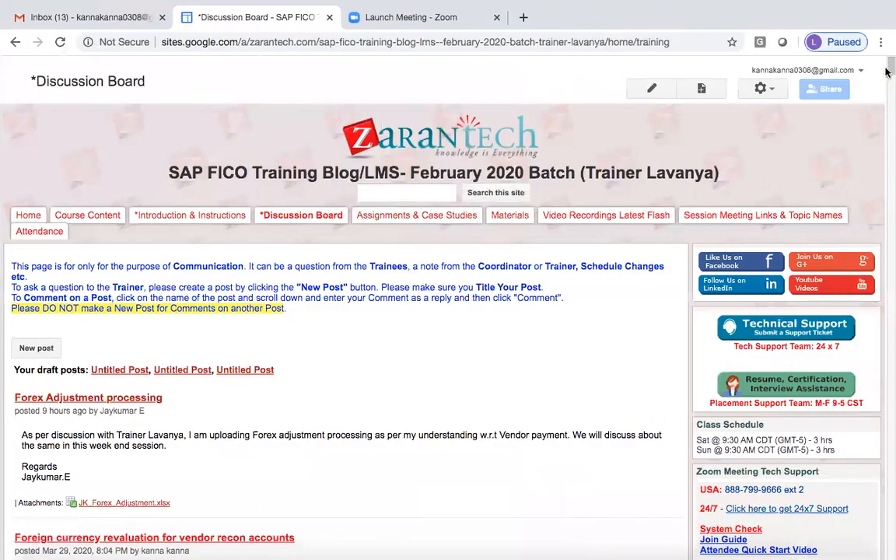
{"action": "scroll", "coordinate": [886, 75], "scroll_direction": "down", "scroll_amount": 20}
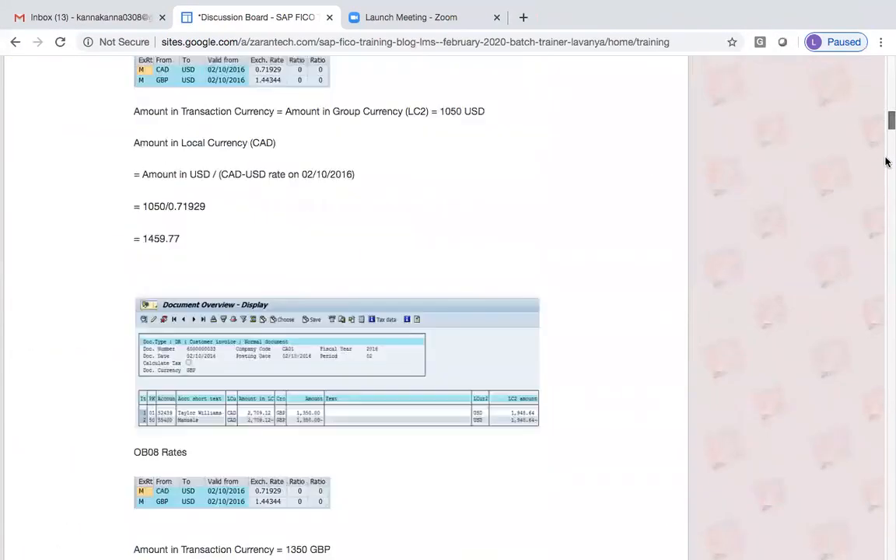
{"action": "scroll", "coordinate": [887, 204], "scroll_direction": "down", "scroll_amount": 20}
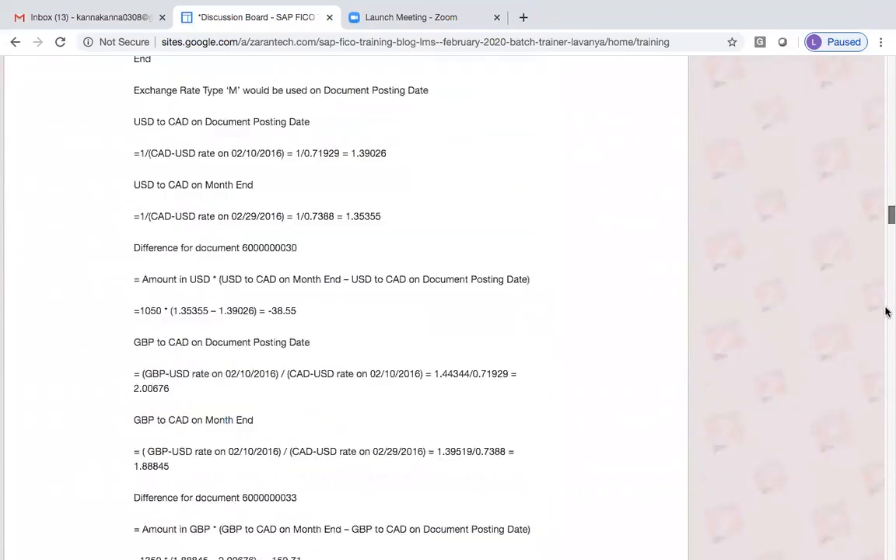
{"action": "scroll", "coordinate": [885, 336], "scroll_direction": "down", "scroll_amount": 8}
{"action": "scroll", "coordinate": [886, 199], "scroll_direction": "up", "scroll_amount": 15}
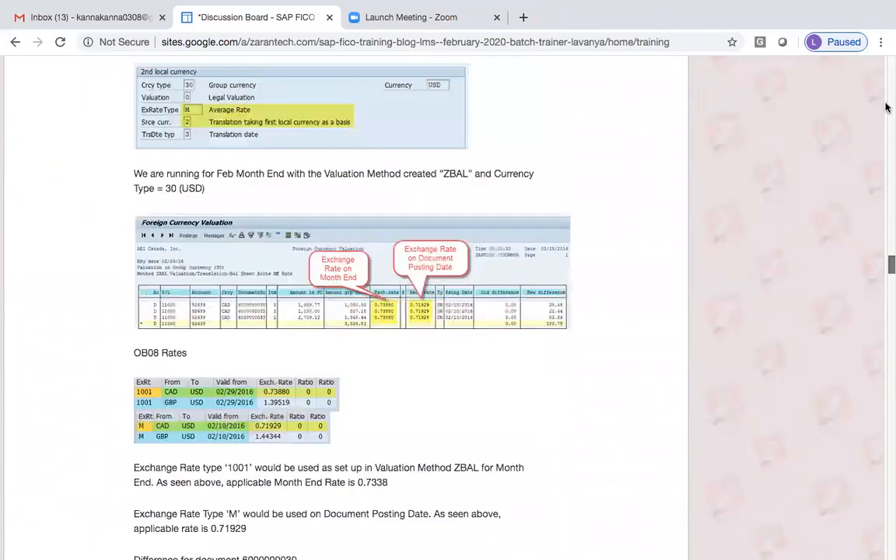
{"action": "scroll", "coordinate": [885, 87], "scroll_direction": "up", "scroll_amount": 8}
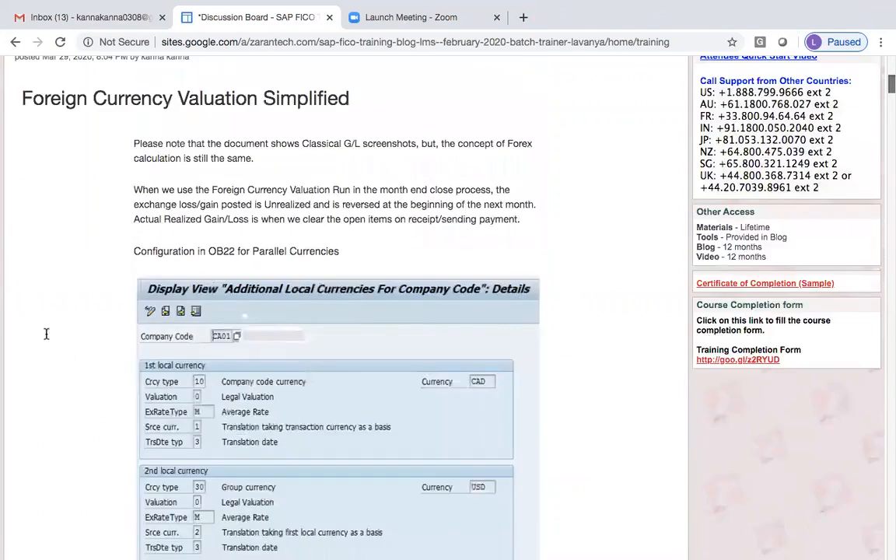
{"action": "scroll", "coordinate": [274, 356], "scroll_direction": "up", "scroll_amount": 2}
{"action": "scroll", "coordinate": [274, 356], "scroll_direction": "up", "scroll_amount": 3}
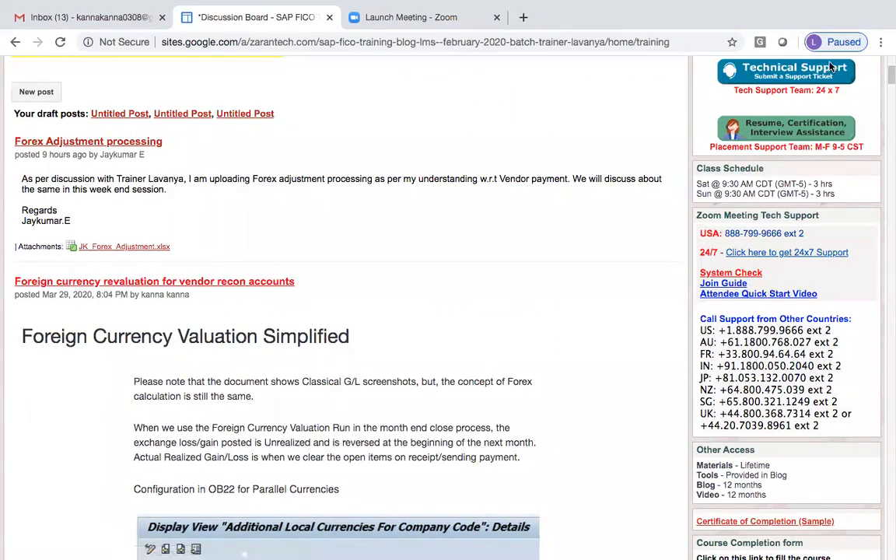
{"action": "left_click_drag", "start_coordinate": [887, 82], "coordinate": [887, 72]}
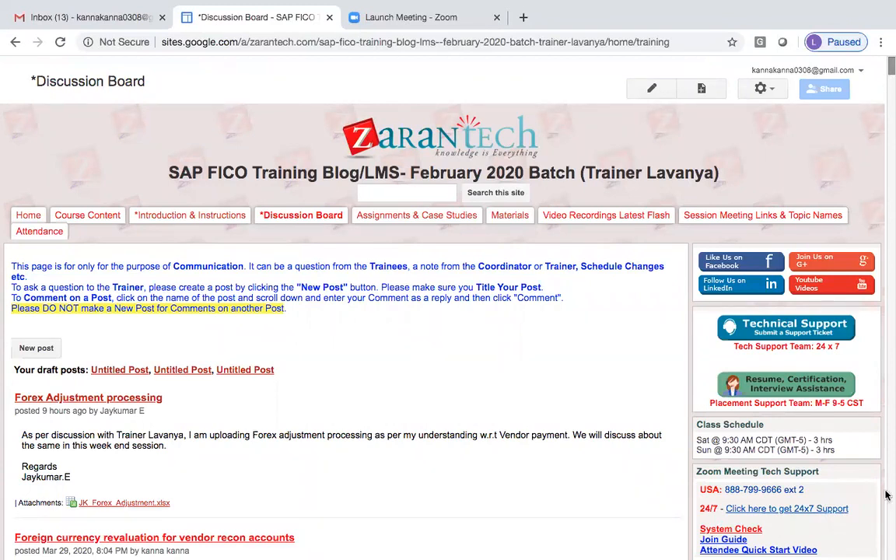
- Show slide 24 on the automatic payment program, then reconnect to the LavSAPnew remote desktop
{"action": "mouse_move", "coordinate": [680, 547]}
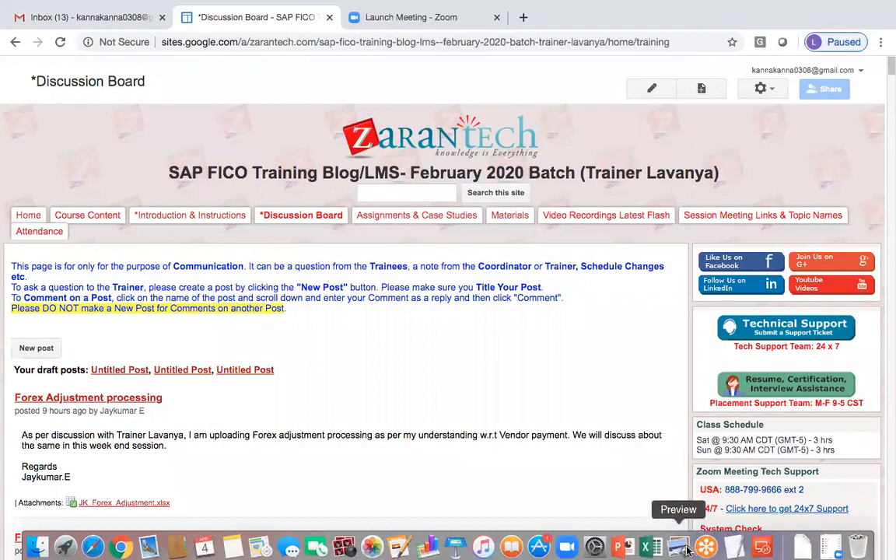
{"action": "left_click", "coordinate": [618, 542]}
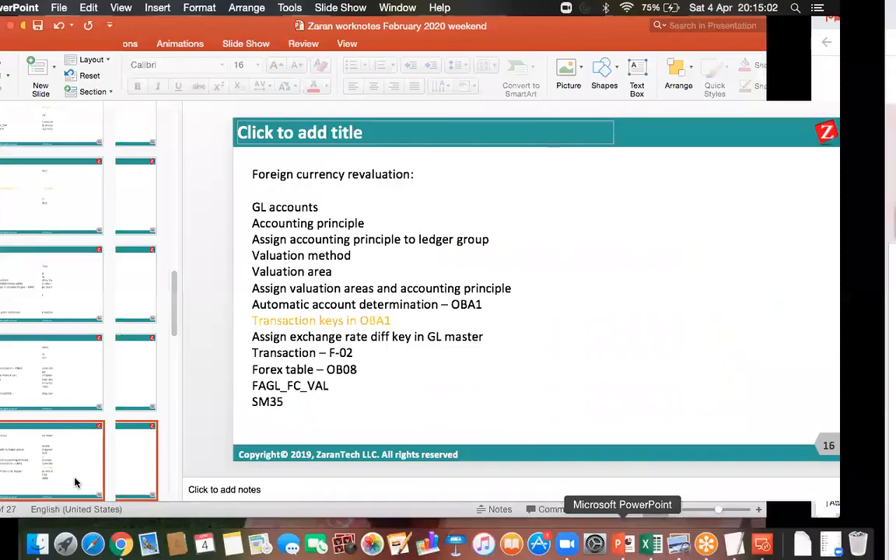
{"action": "left_click", "coordinate": [75, 481]}
{"action": "left_click", "coordinate": [75, 481]}
{"action": "key", "text": "Down"}
{"action": "key", "text": "Down"}
{"action": "key", "text": "Down"}
{"action": "key", "text": "Down"}
{"action": "key", "text": "Down"}
{"action": "key", "text": "Down"}
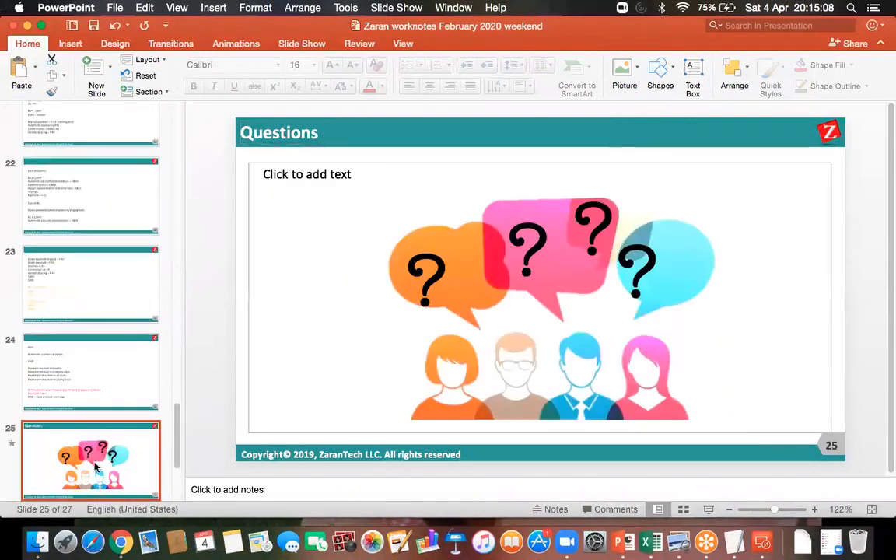
{"action": "left_click", "coordinate": [82, 341]}
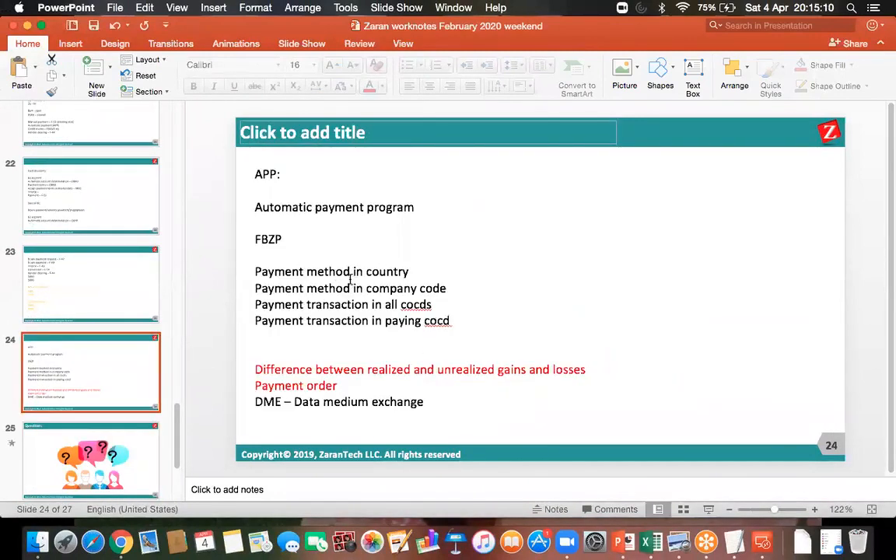
{"action": "left_click", "coordinate": [766, 550]}
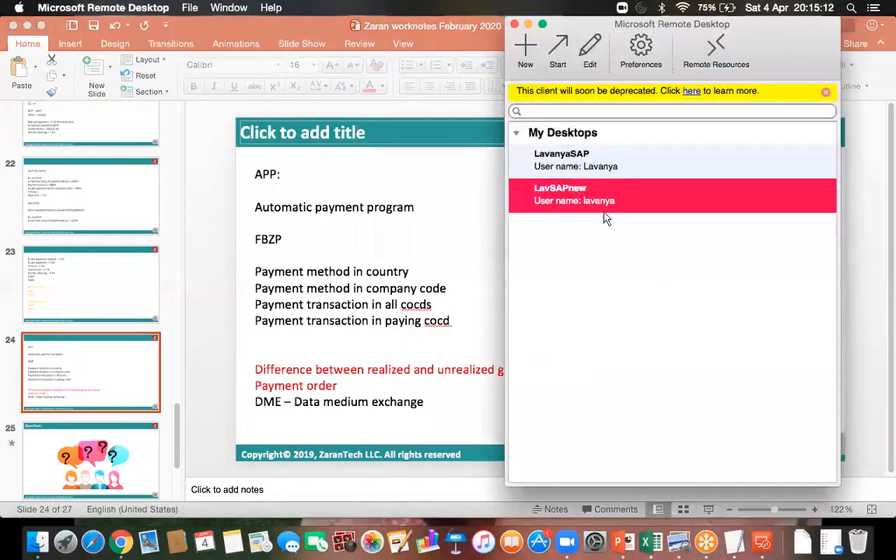
{"action": "double_click", "coordinate": [570, 200]}
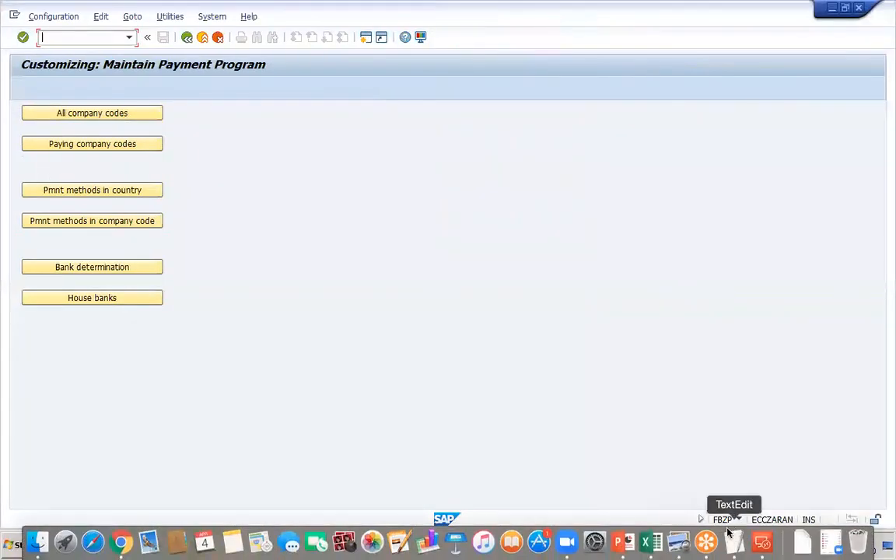
- Return to the LavSAPnew SAP session and open house banks maintenance from FBZP
{"action": "left_click", "coordinate": [620, 542]}
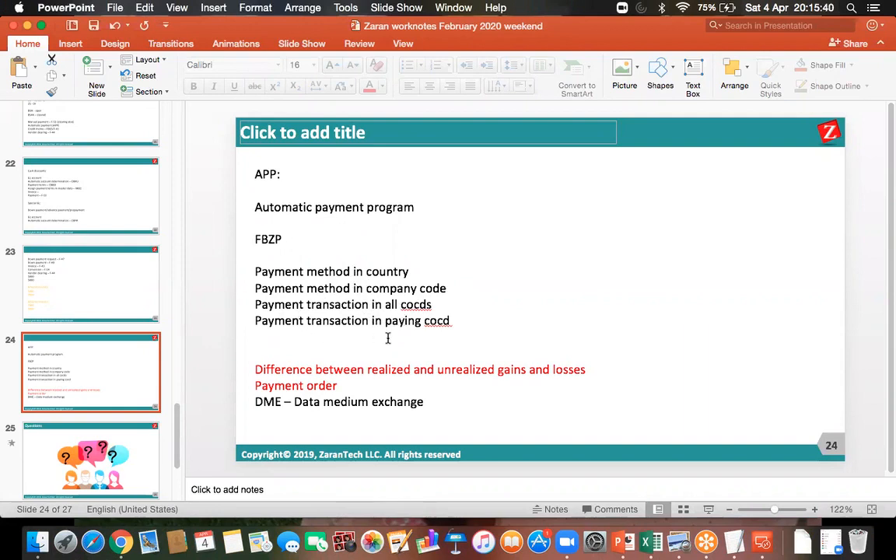
{"action": "left_click", "coordinate": [762, 542]}
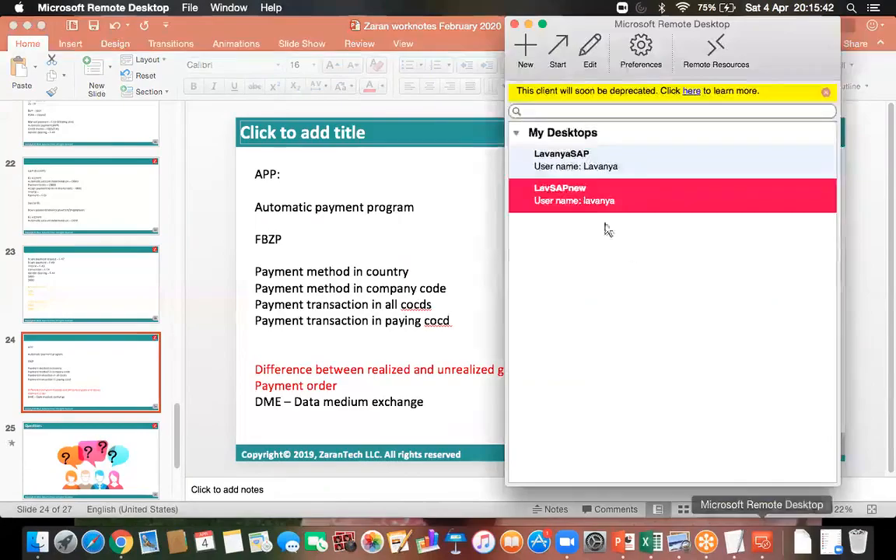
{"action": "double_click", "coordinate": [579, 205]}
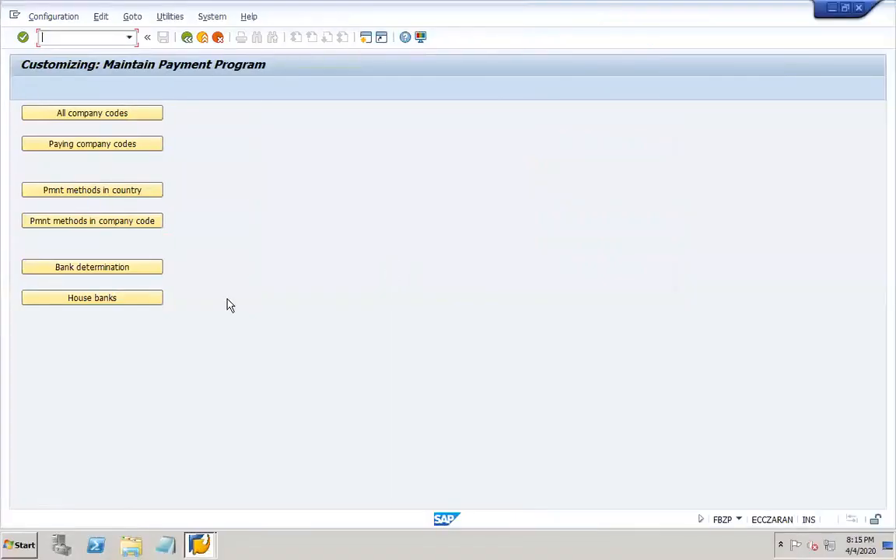
{"action": "left_click", "coordinate": [124, 303]}
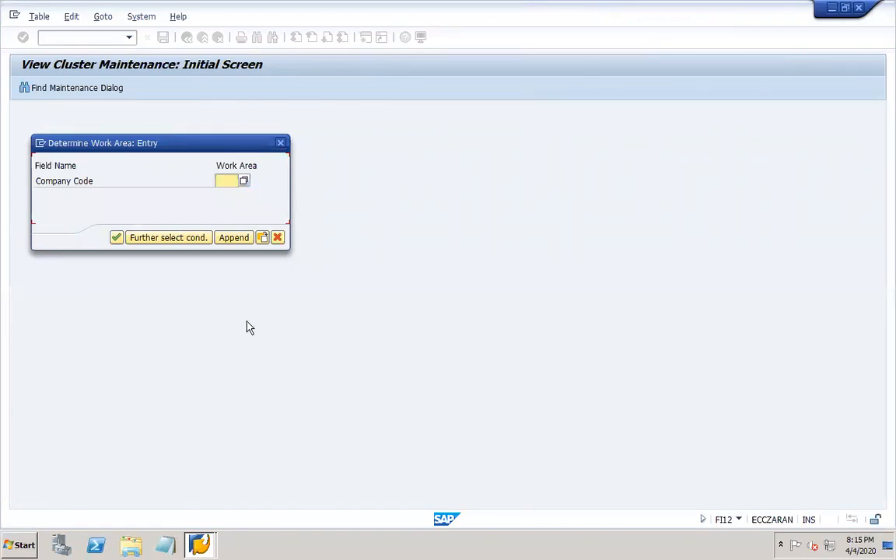
- Enter NAT2 as the company code work area to review its house banks
{"action": "left_click", "coordinate": [228, 182]}
{"action": "left_click", "coordinate": [224, 182]}
{"action": "type", "text": "nar"}
{"action": "key", "text": "BackSpace"}
{"action": "type", "text": "t2"}
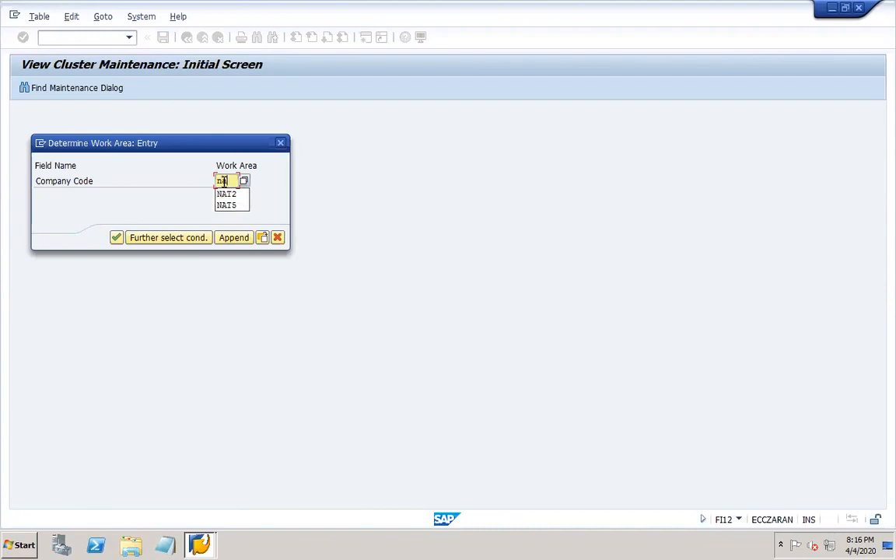
{"action": "left_click", "coordinate": [209, 210]}
{"action": "left_click", "coordinate": [116, 237]}
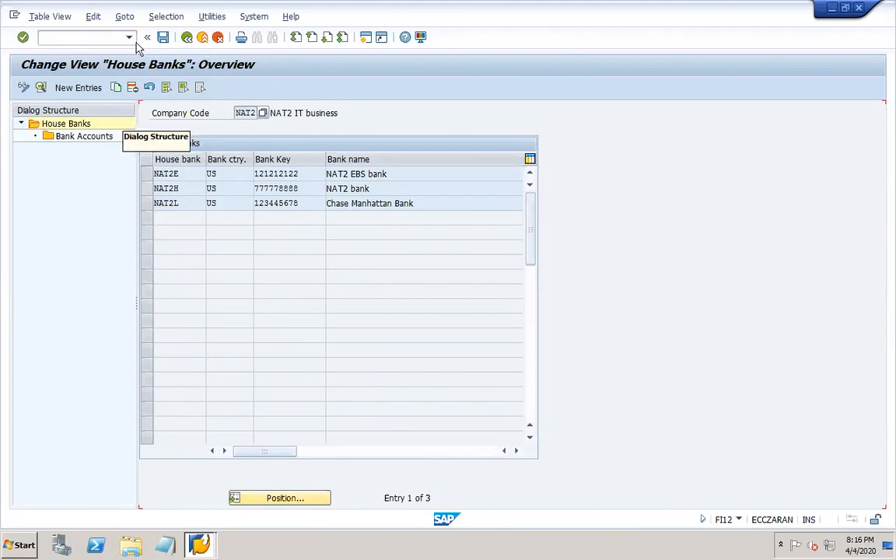
- Restart house banks with /nFI12 and open the overview for company code DOR1
{"action": "left_click", "coordinate": [100, 38]}
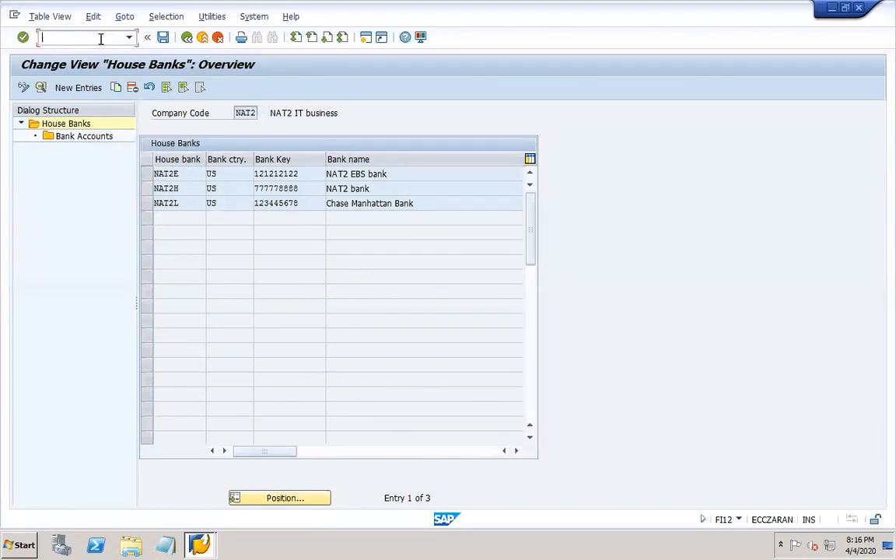
{"action": "type", "text": "/nFI12"}
{"action": "key", "text": "Return"}
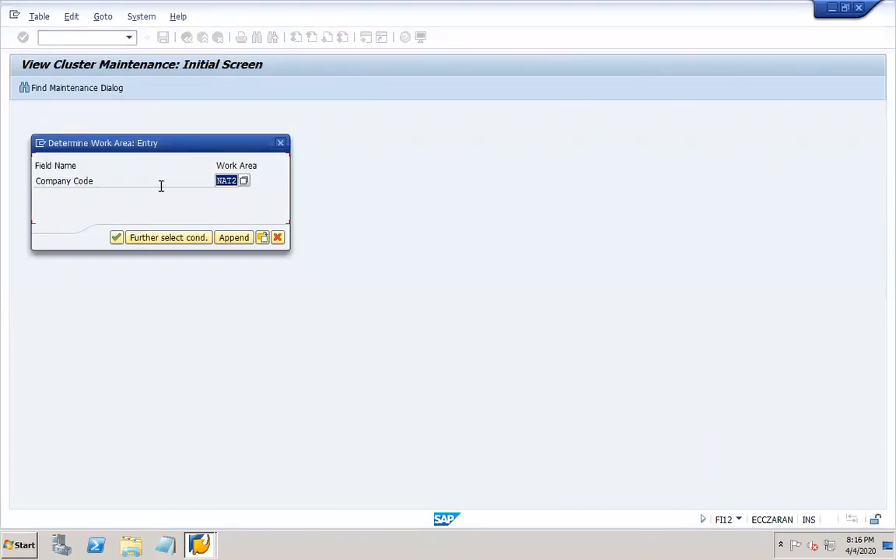
{"action": "type", "text": "DOR1"}
{"action": "left_click", "coordinate": [115, 238]}
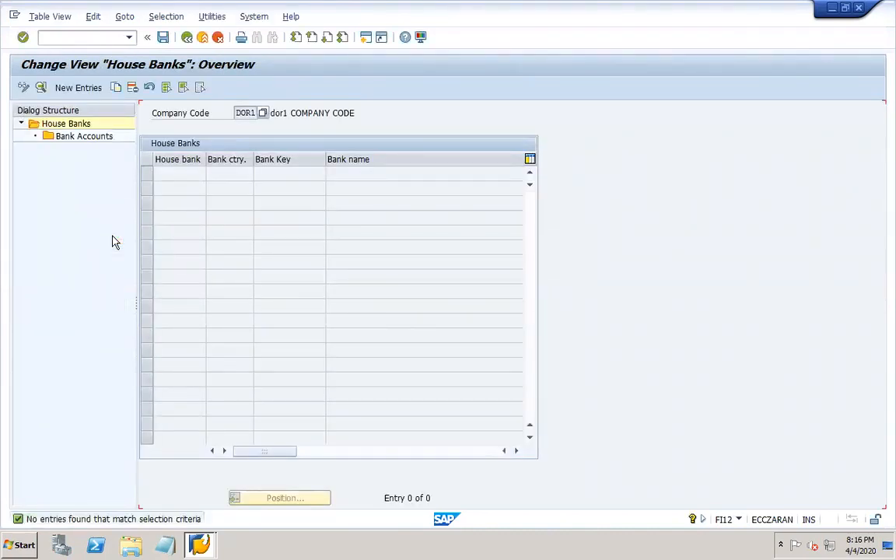
- Add a new house bank DOR1H for company code DOR1 with bank country US
{"action": "left_click", "coordinate": [79, 88]}
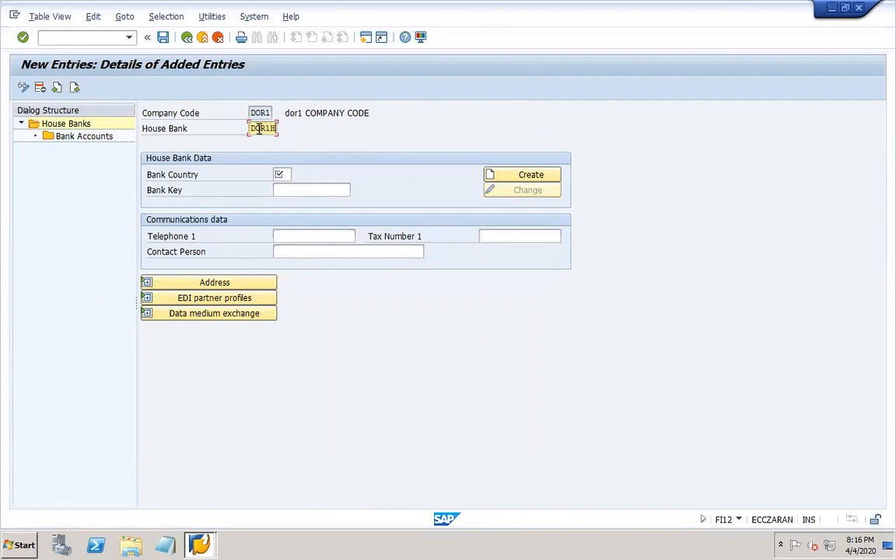
{"action": "key", "text": "Tab"}
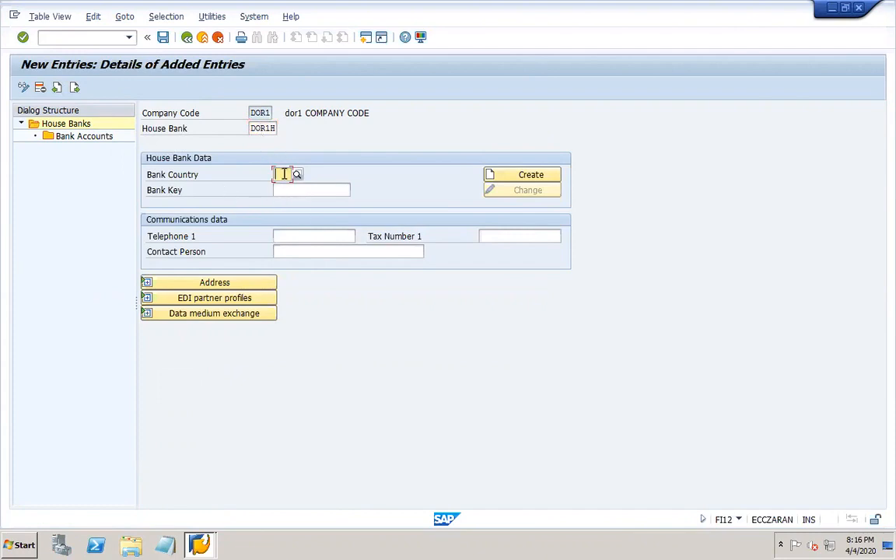
{"action": "type", "text": "US"}
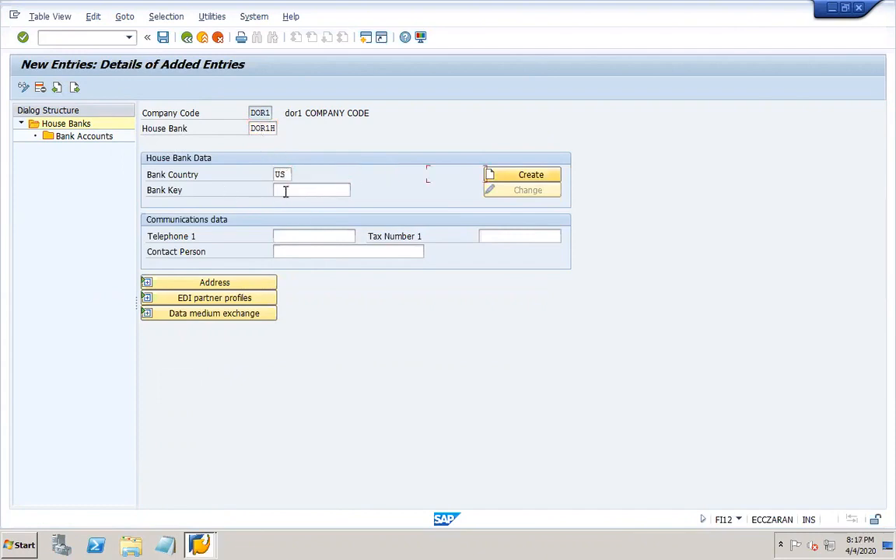
{"action": "left_click", "coordinate": [312, 190]}
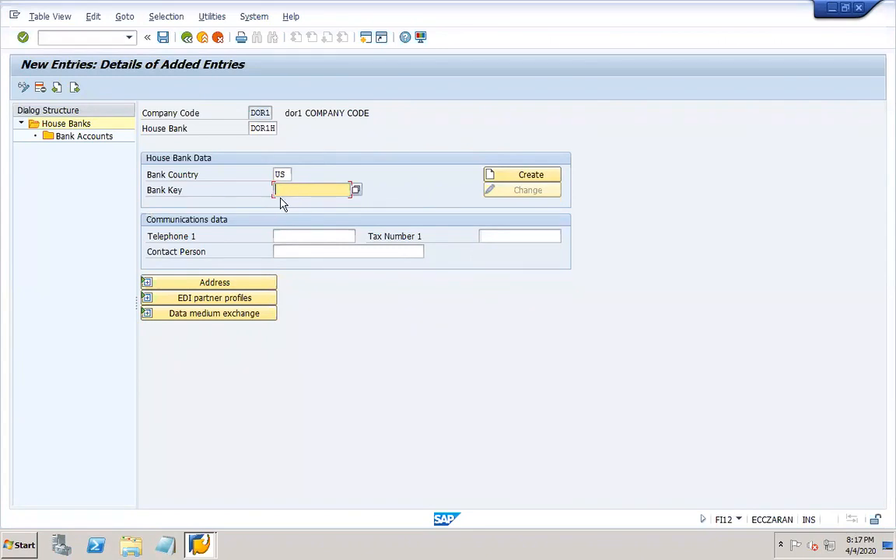
- Search existing US bank keys, then close the results without choosing one
{"action": "left_click", "coordinate": [355, 191]}
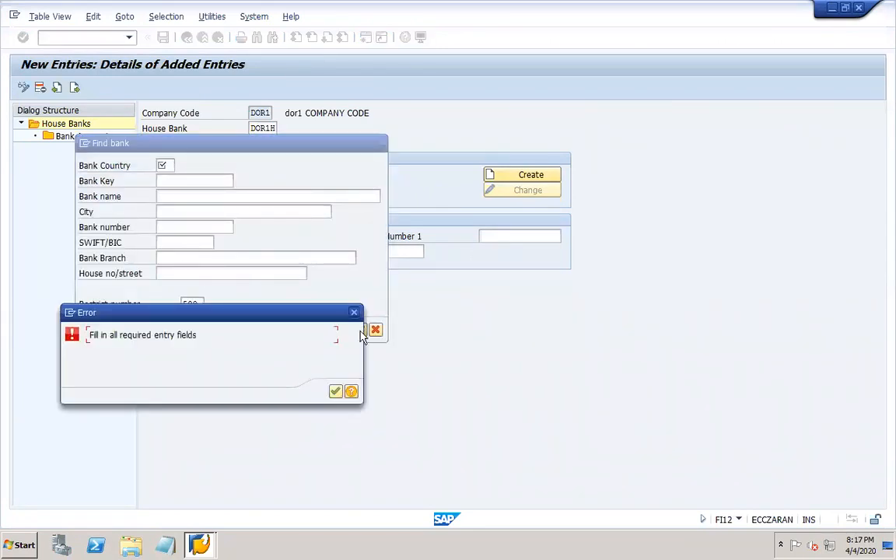
{"action": "left_click", "coordinate": [356, 313]}
{"action": "type", "text": "in"}
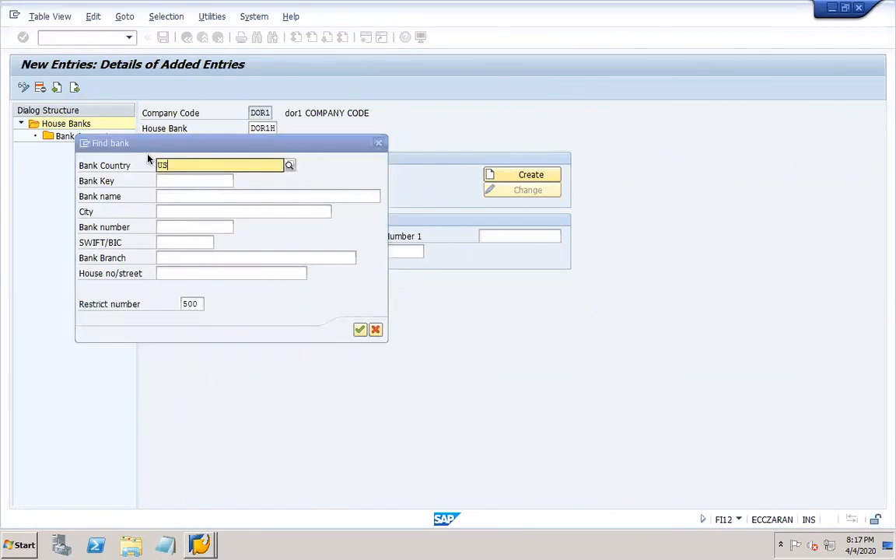
{"action": "key", "text": "Return"}
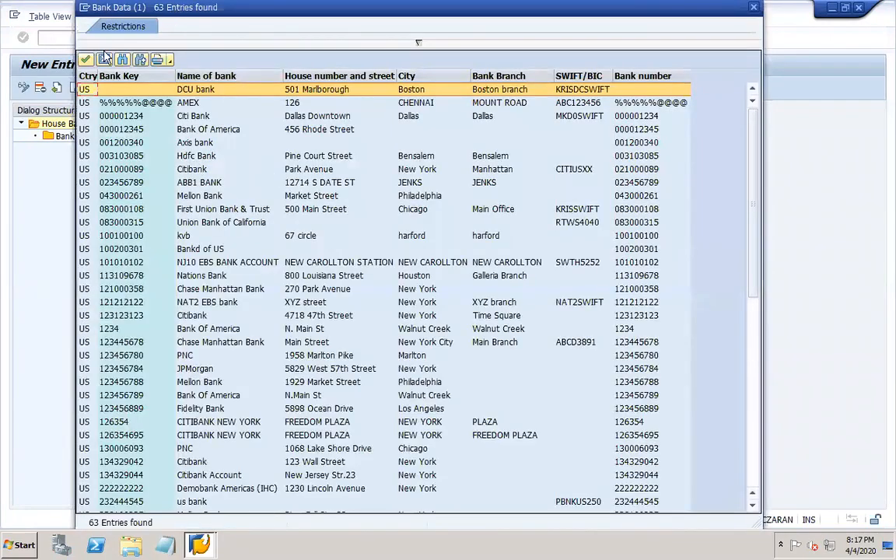
{"action": "left_click", "coordinate": [104, 60]}
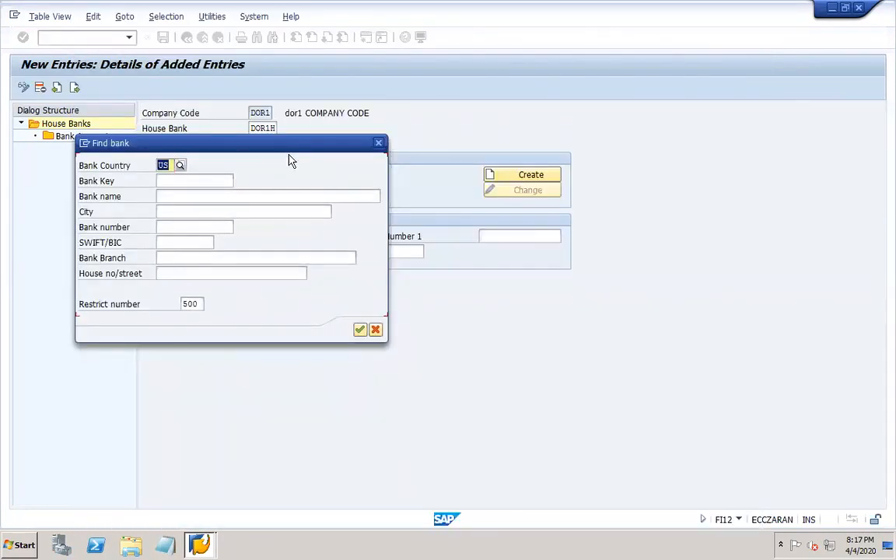
{"action": "left_click", "coordinate": [378, 142]}
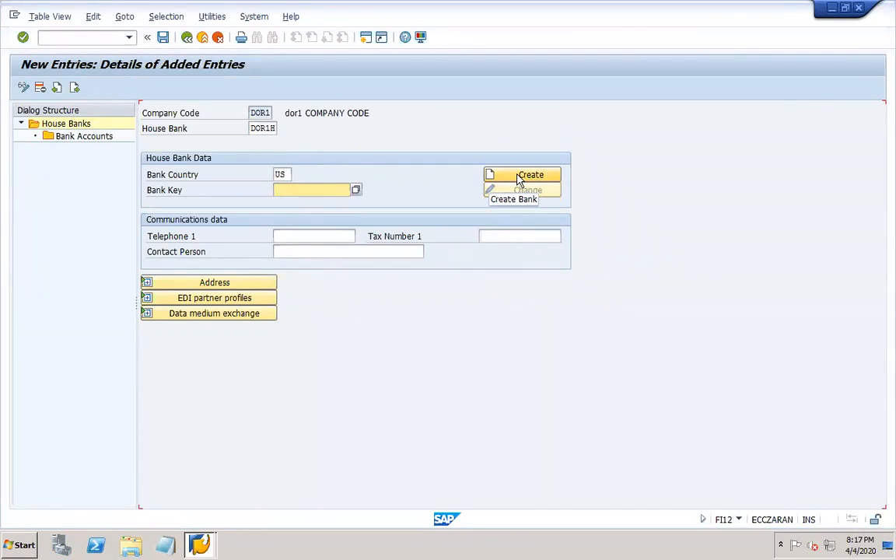
{"action": "mouse_move", "coordinate": [650, 544]}
{"action": "left_click", "coordinate": [622, 544]}
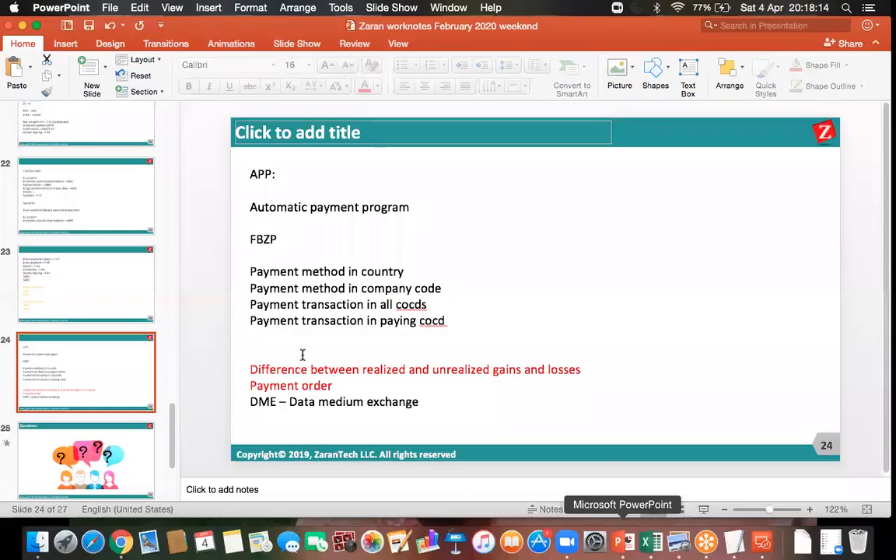
- Type FI01 on the empty line of slide 24, colour it black, and save
{"action": "left_click", "coordinate": [271, 355]}
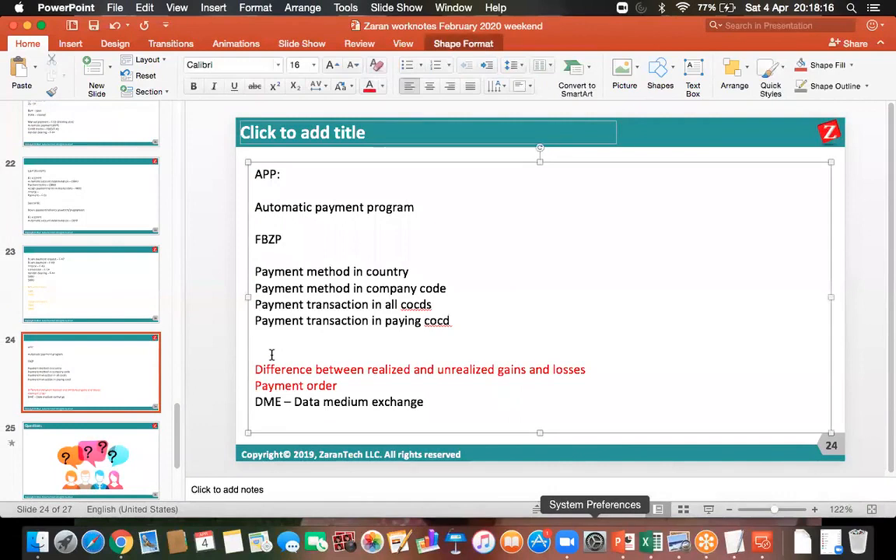
{"action": "type", "text": "FI01"}
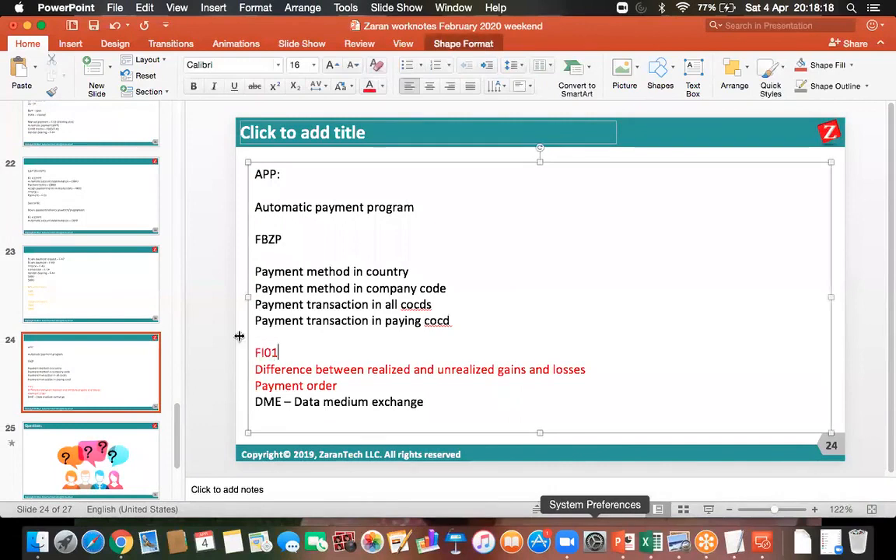
{"action": "left_click_drag", "start_coordinate": [278, 352], "coordinate": [254, 352]}
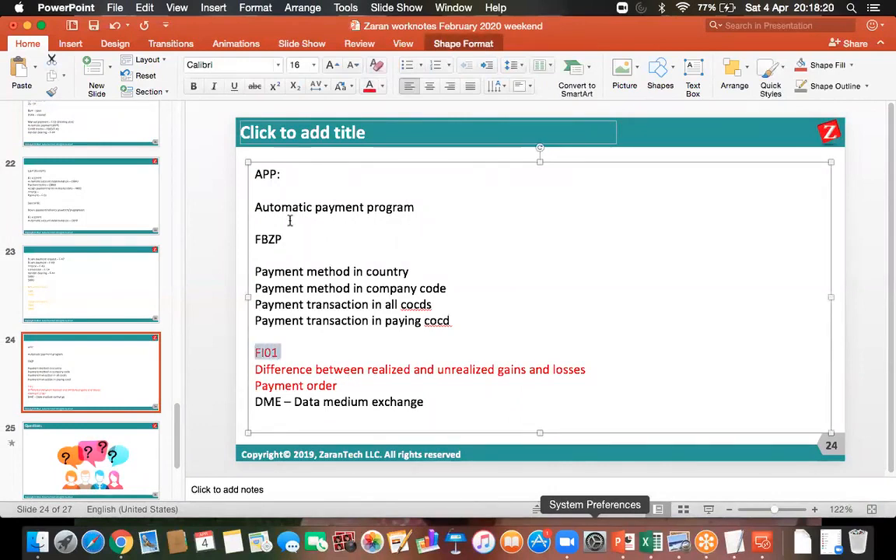
{"action": "left_click", "coordinate": [382, 86]}
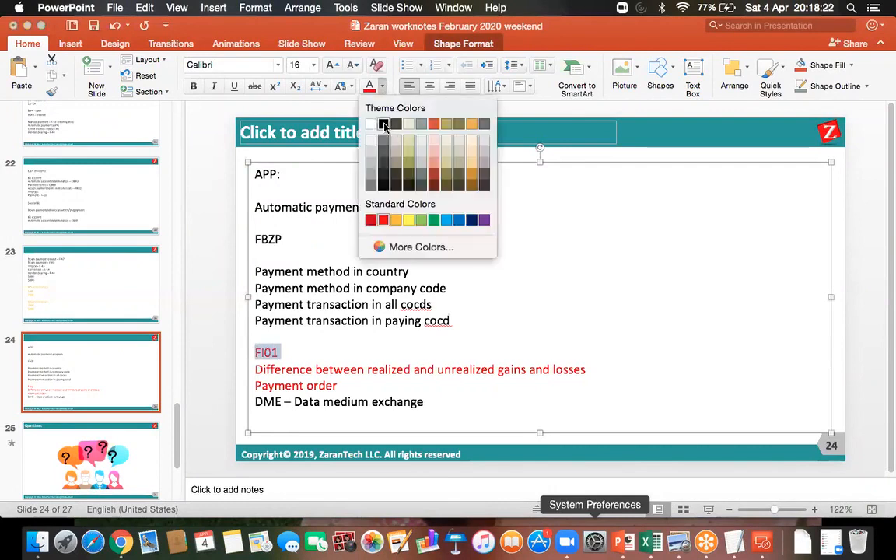
{"action": "left_click", "coordinate": [384, 126]}
{"action": "key", "text": "cmd+s"}
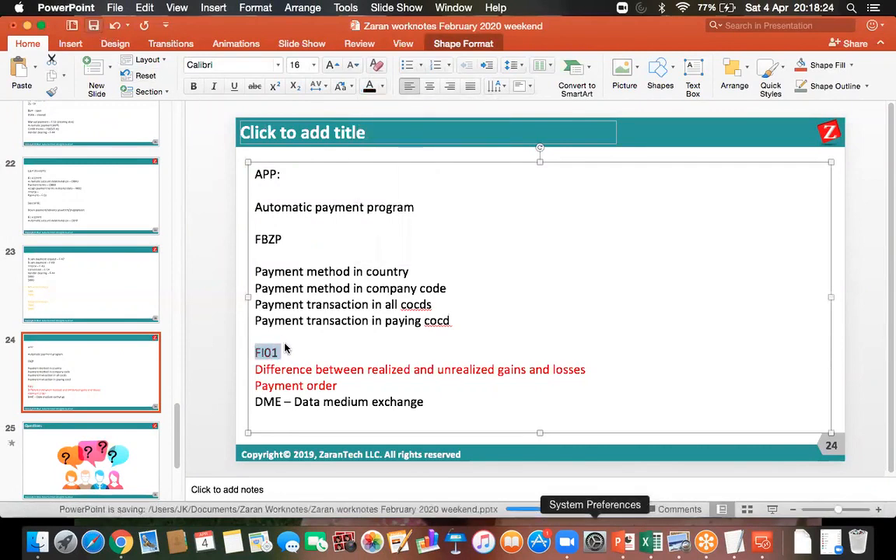
- Add '- Bank master data' after FI01 and a new line 'Tables in configuring FBZP', then save
{"action": "left_click", "coordinate": [296, 351]}
{"action": "type", "text": "- Bank ma"}
{"action": "type", "text": "ster data"}
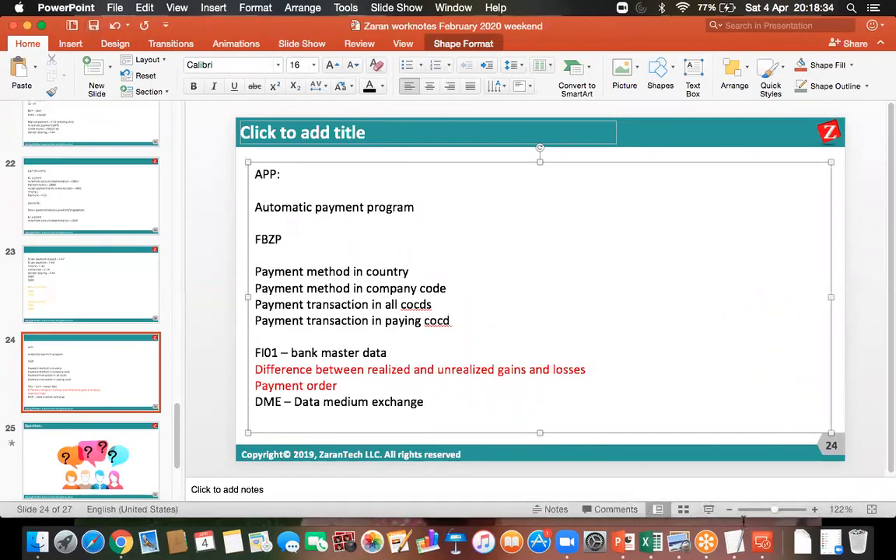
{"action": "type", "text": "Tables in configirung"}
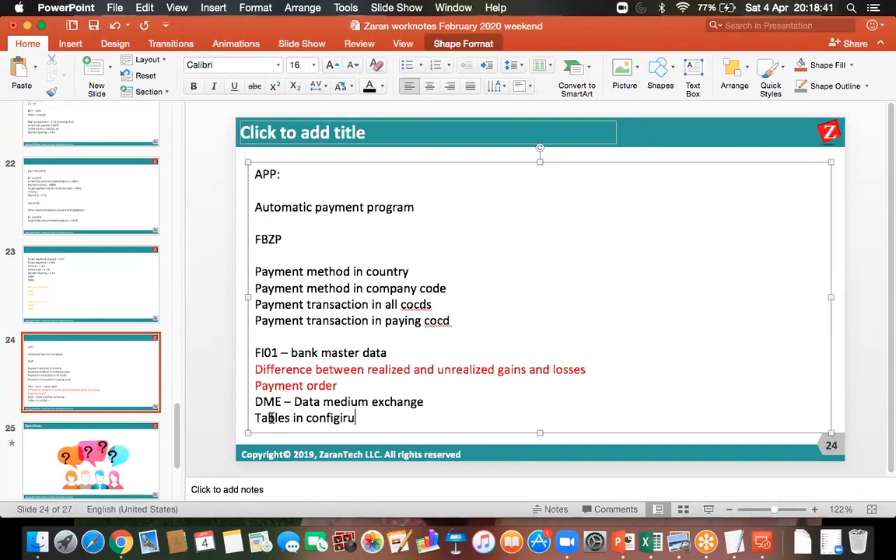
{"action": "key", "text": "BackSpace"}
{"action": "key", "text": "BackSpace"}
{"action": "key", "text": "BackSpace"}
{"action": "key", "text": "BackSpace"}
{"action": "key", "text": "BackSpace"}
{"action": "key", "text": "BackSpace"}
{"action": "type", "text": "uring FBZP"}
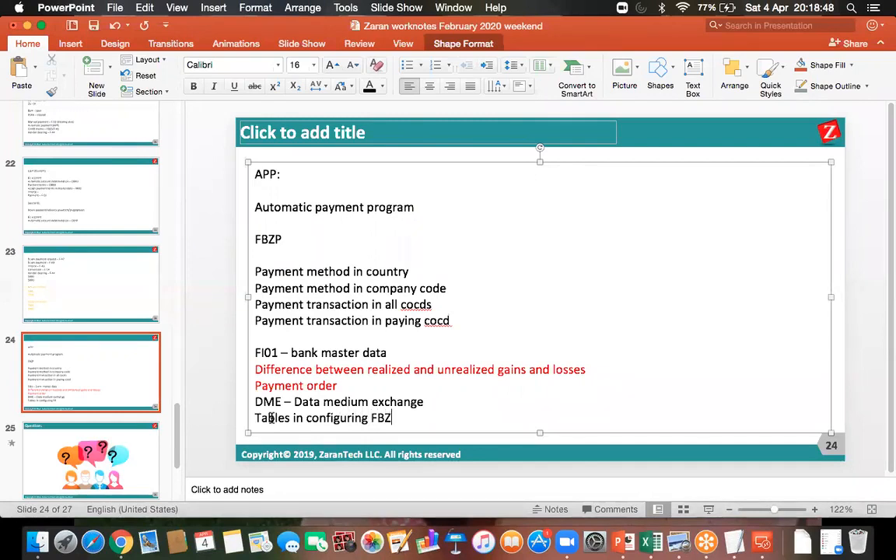
{"action": "left_click", "coordinate": [93, 25]}
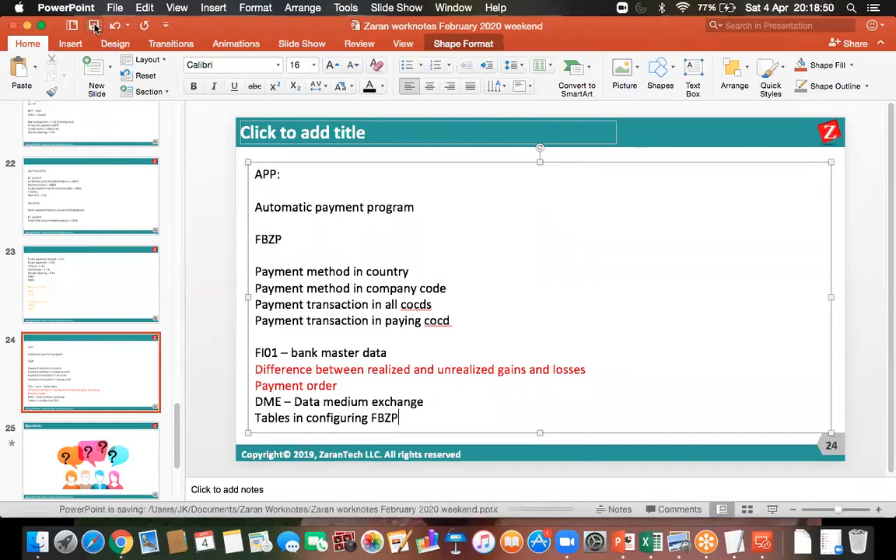
{"action": "left_click", "coordinate": [763, 543]}
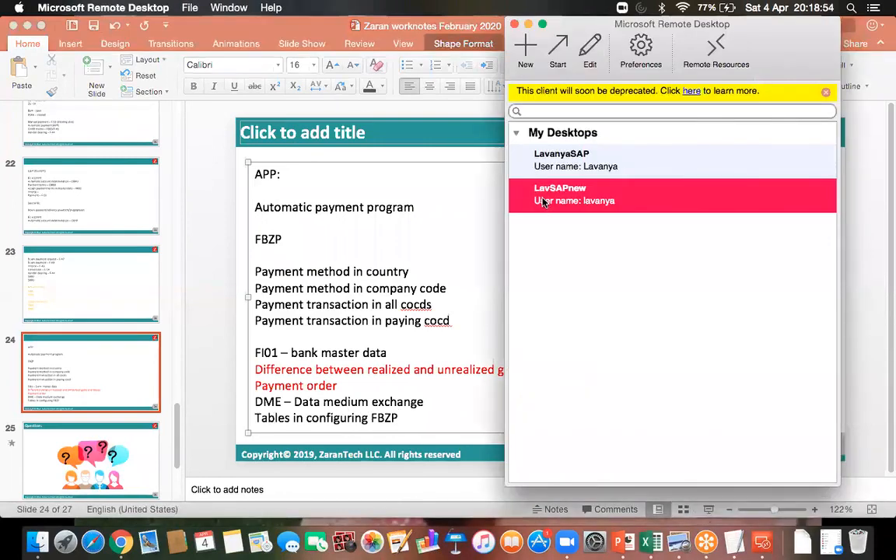
- Return to the house bank entry window and open FBZP in a new session with /OFBZP
{"action": "double_click", "coordinate": [542, 199]}
{"action": "left_click", "coordinate": [202, 542]}
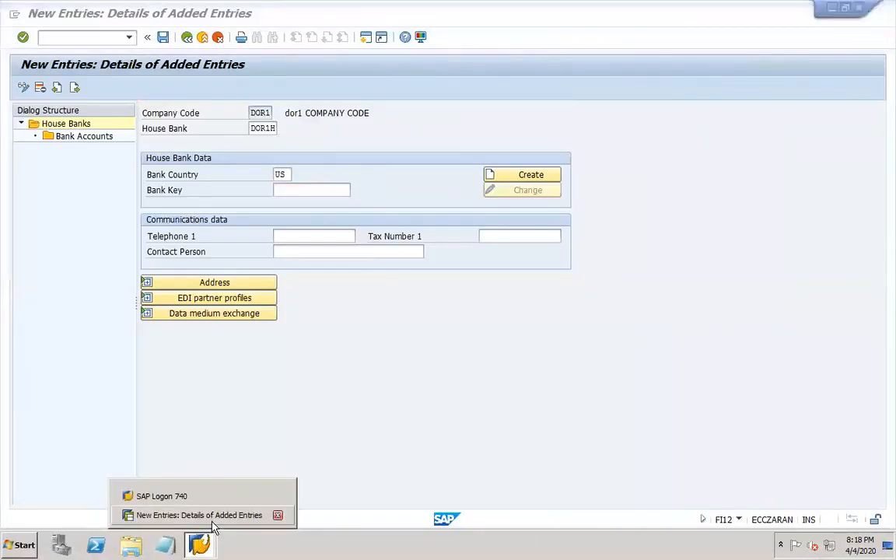
{"action": "left_click", "coordinate": [263, 394]}
{"action": "left_click", "coordinate": [72, 38]}
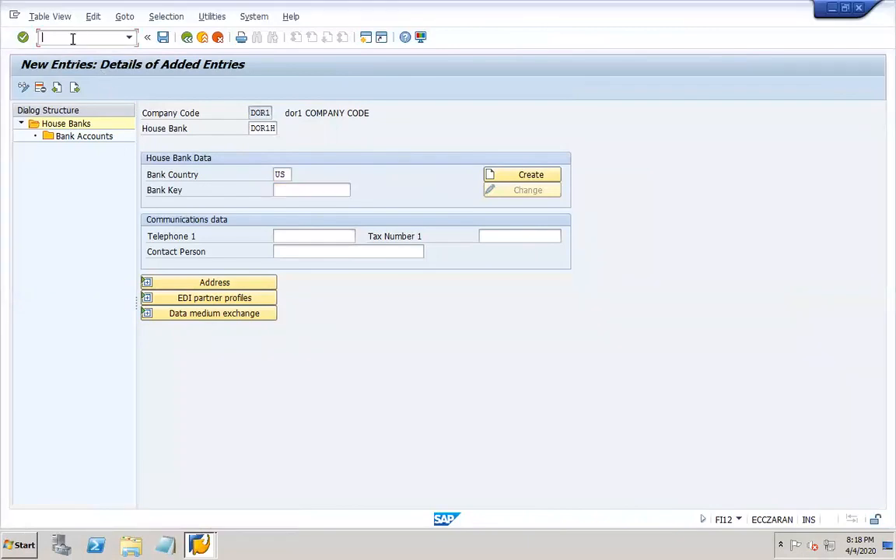
{"action": "type", "text": "/OFBZP"}
{"action": "key", "text": "Return"}
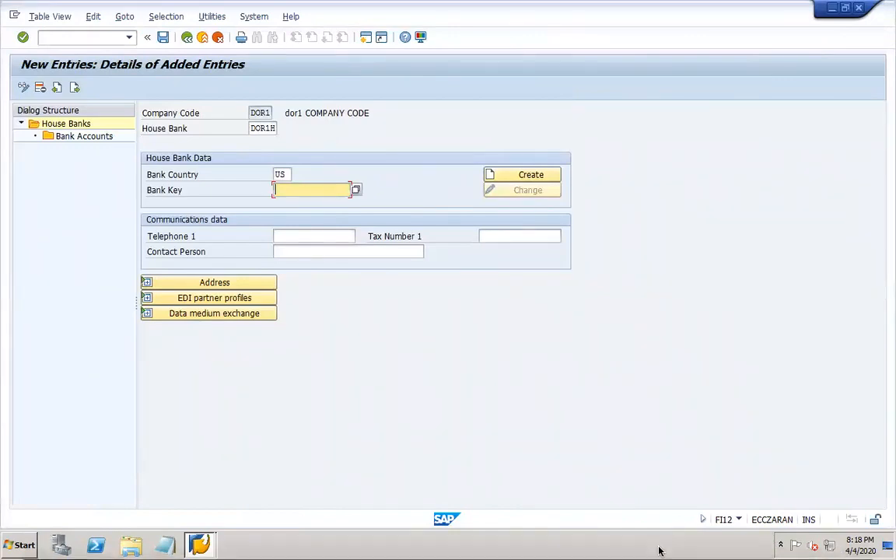
{"action": "left_click", "coordinate": [620, 542]}
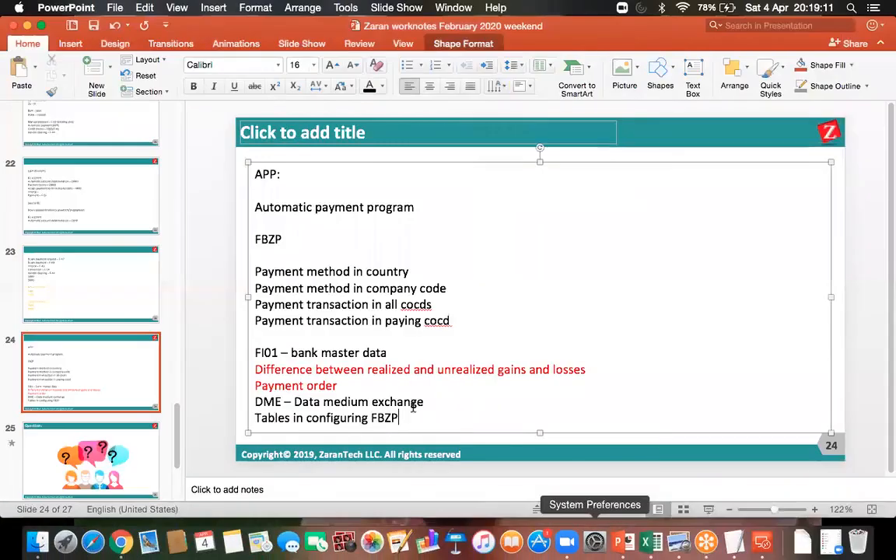
- Colour the line 'Tables in configuring FBZP' orange and save the deck
{"action": "left_click_drag", "start_coordinate": [412, 414], "coordinate": [254, 418]}
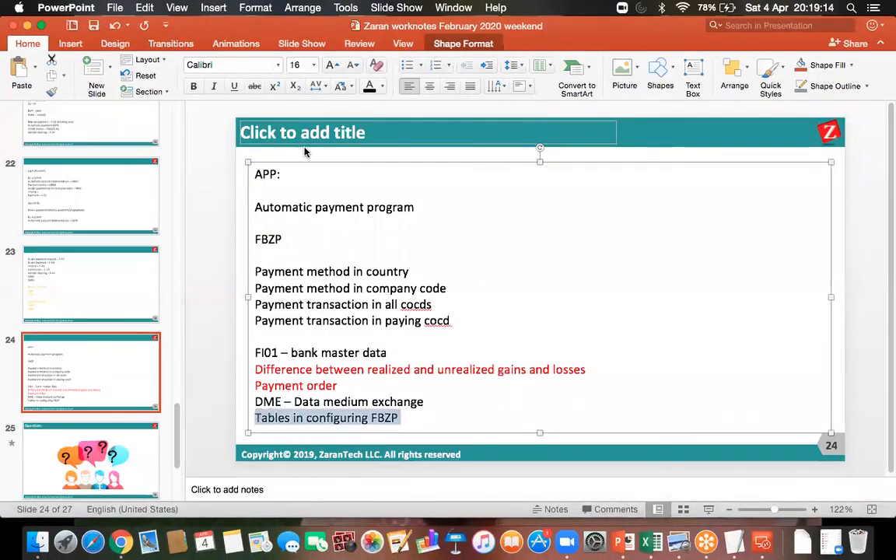
{"action": "left_click", "coordinate": [382, 86]}
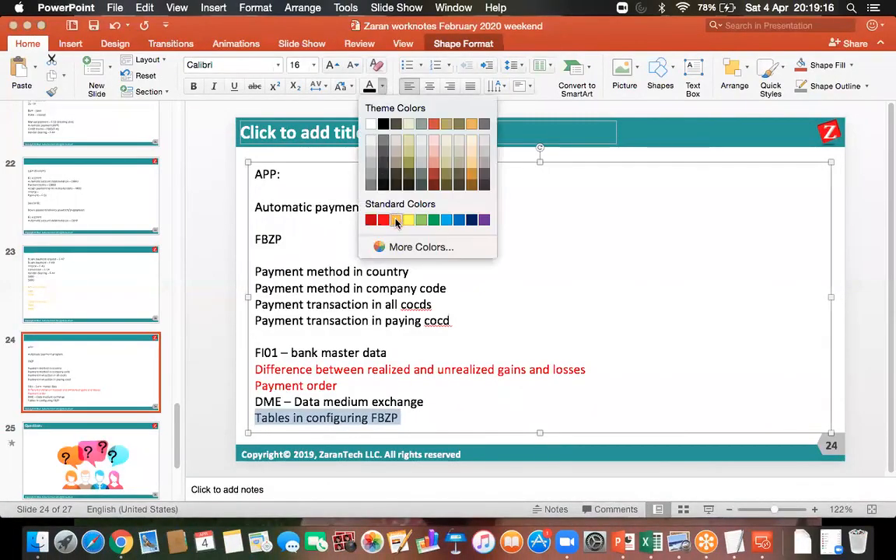
{"action": "left_click", "coordinate": [355, 198]}
{"action": "left_click", "coordinate": [93, 26]}
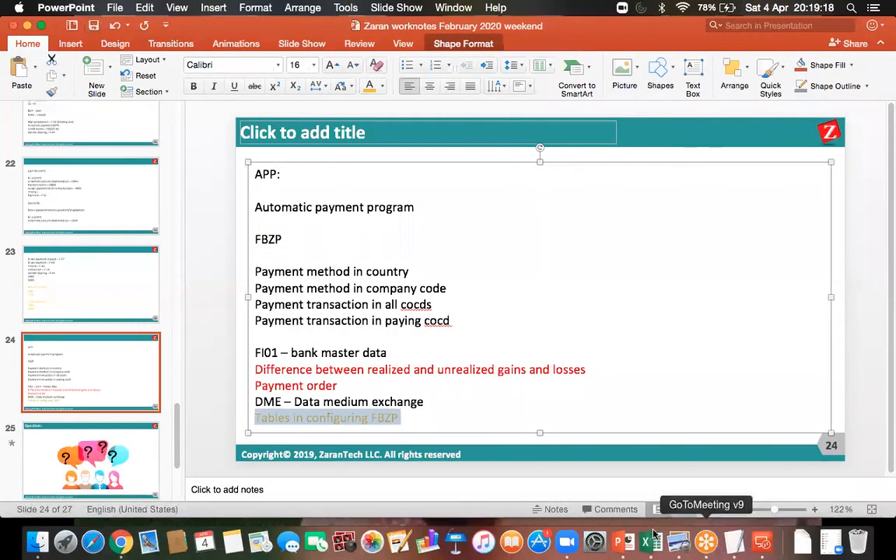
{"action": "left_click", "coordinate": [762, 541]}
- Reconnect to the SAP session and open FI01 Create Bank in a new session via /OFI01
{"action": "double_click", "coordinate": [573, 195]}
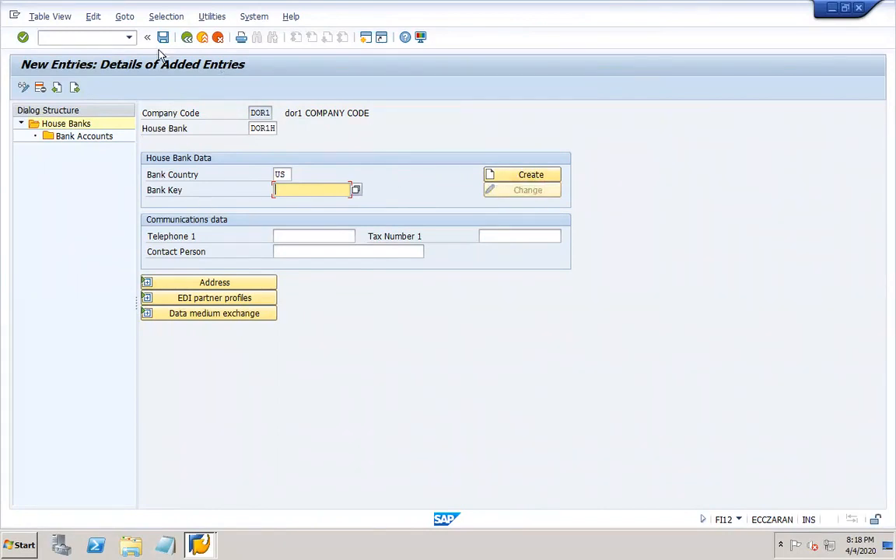
{"action": "left_click", "coordinate": [92, 32]}
{"action": "type", "text": "/OFI01"}
{"action": "key", "text": "Return"}
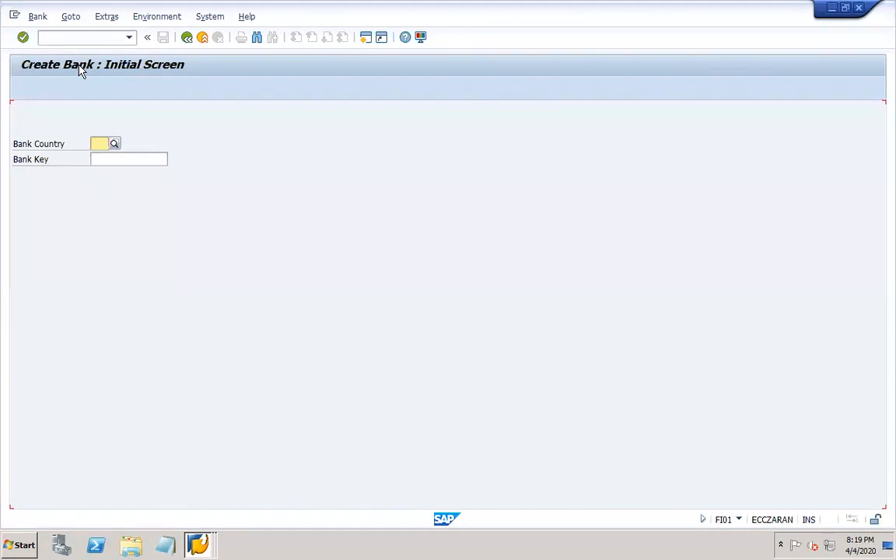
- Enter bank country US and bank key 676767676 to reach the Create Bank details
{"action": "left_click", "coordinate": [99, 143]}
{"action": "type", "text": "US"}
{"action": "key", "text": "Tab"}
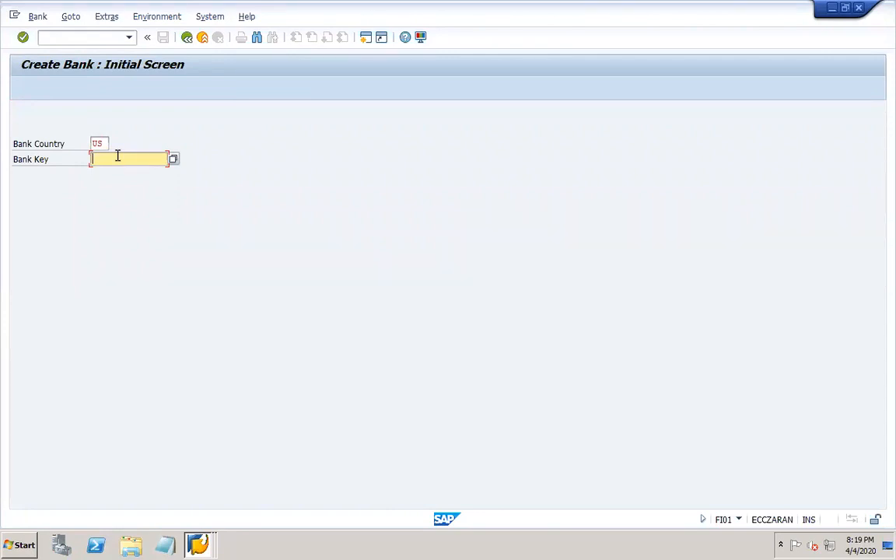
{"action": "type", "text": "67676767"}
{"action": "key", "text": "Return"}
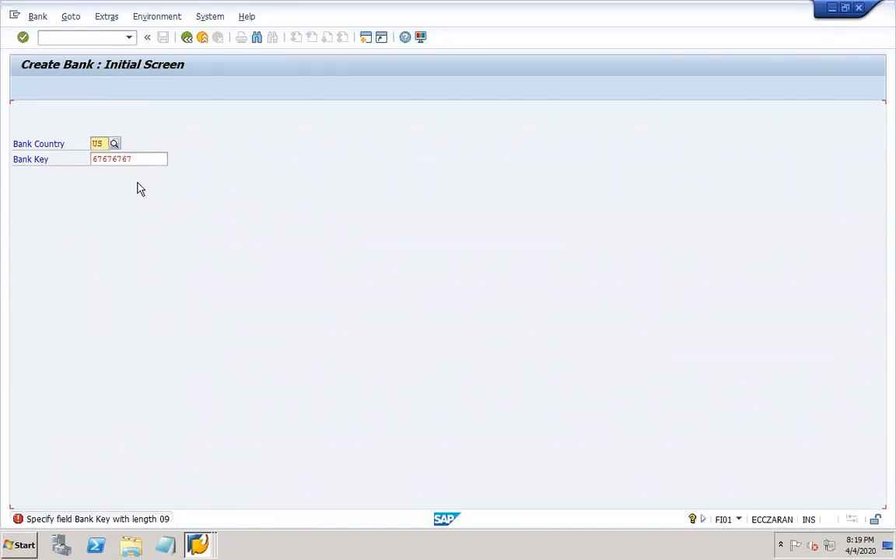
{"action": "left_click", "coordinate": [140, 158]}
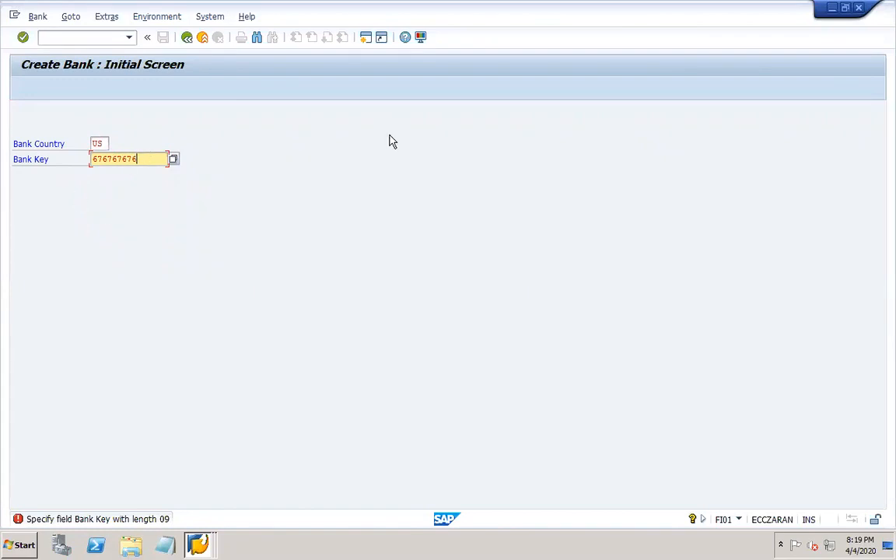
{"action": "key", "text": "Return"}
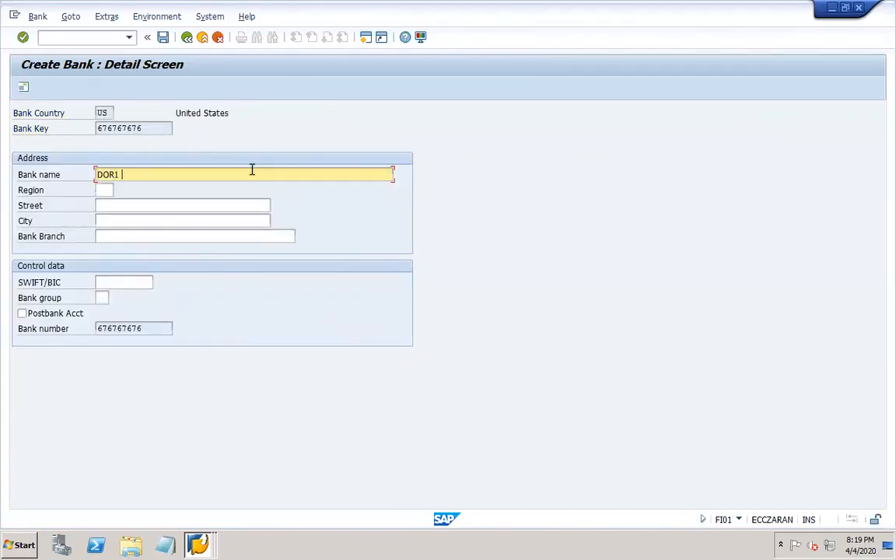
- Enter bank name 'DOR1 bank', street 'XYZ street' and city New York
{"action": "type", "text": "DOR1 bank"}
{"action": "key", "text": "Tab"}
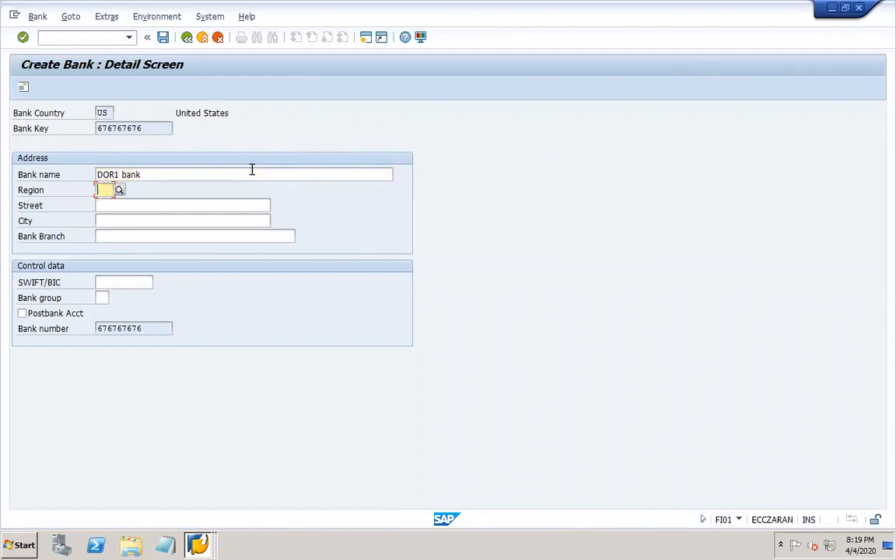
{"action": "left_click", "coordinate": [119, 190]}
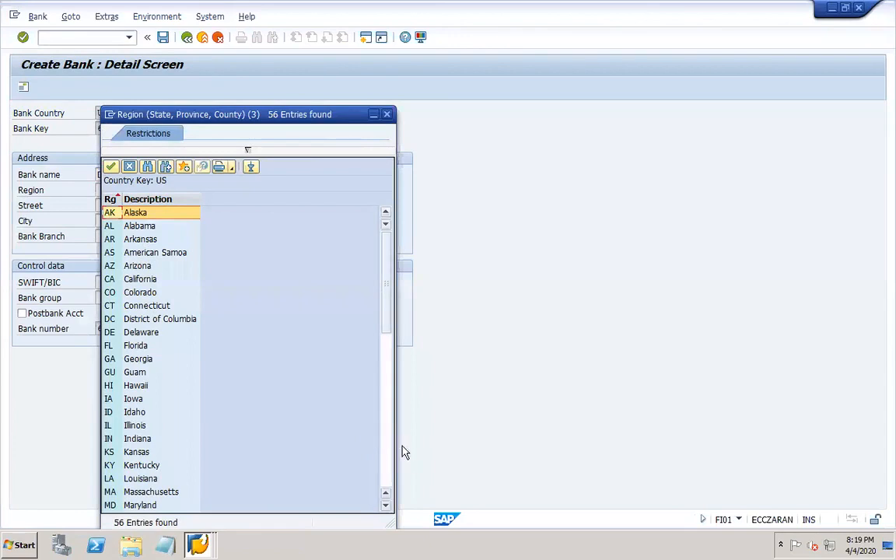
{"action": "left_click", "coordinate": [390, 469]}
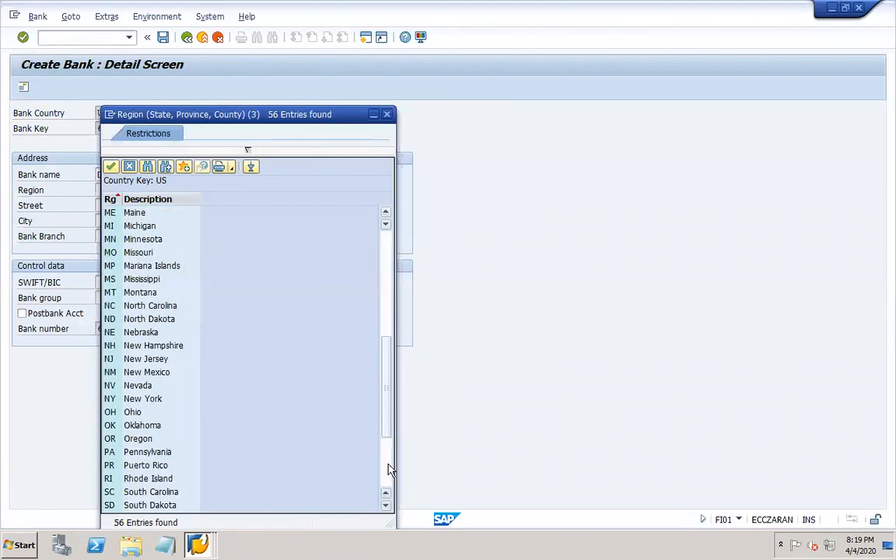
{"action": "left_click", "coordinate": [390, 470]}
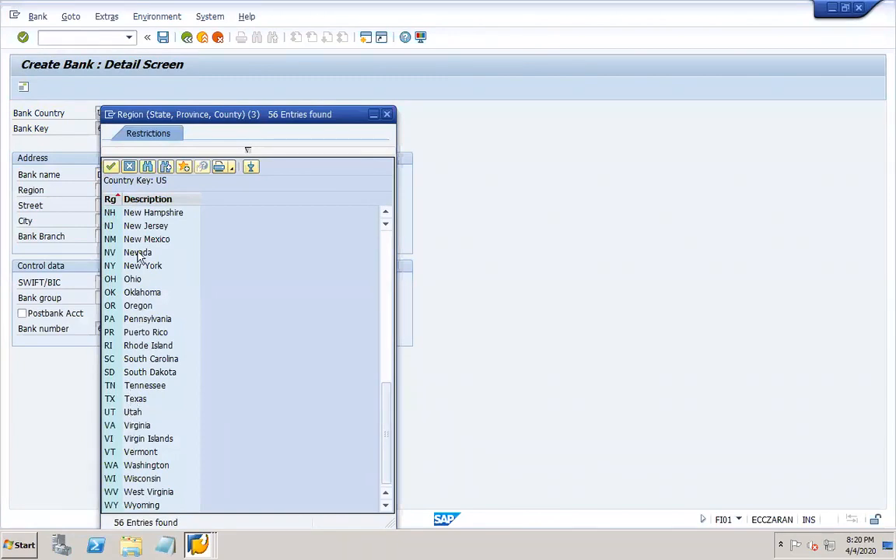
{"action": "double_click", "coordinate": [134, 226]}
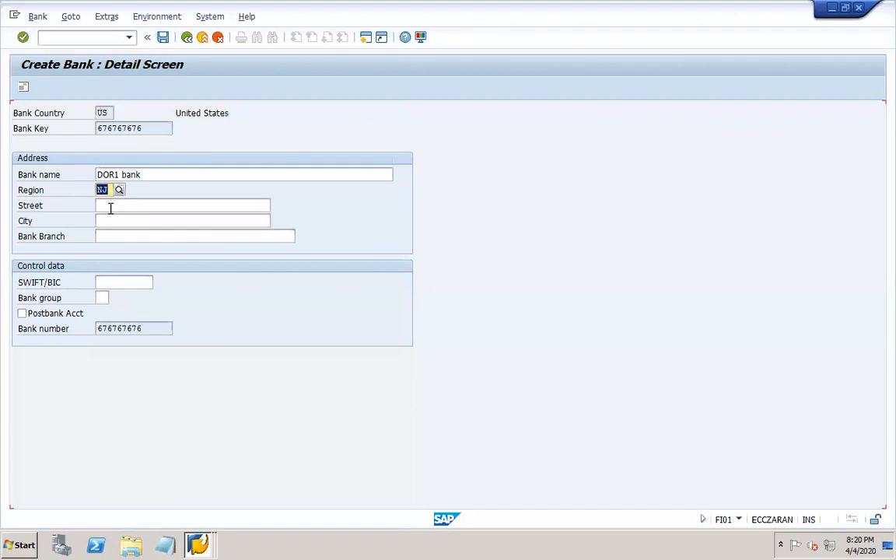
{"action": "left_click", "coordinate": [110, 206]}
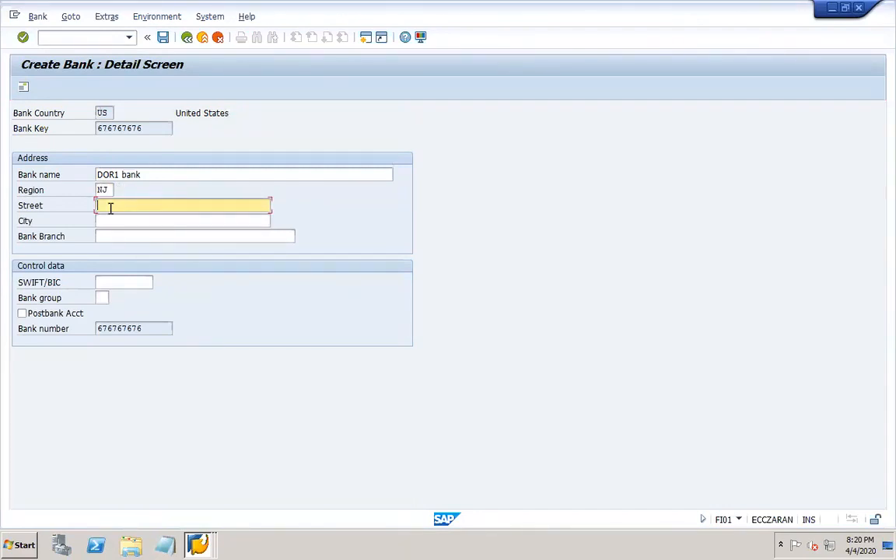
{"action": "type", "text": "XYZ street"}
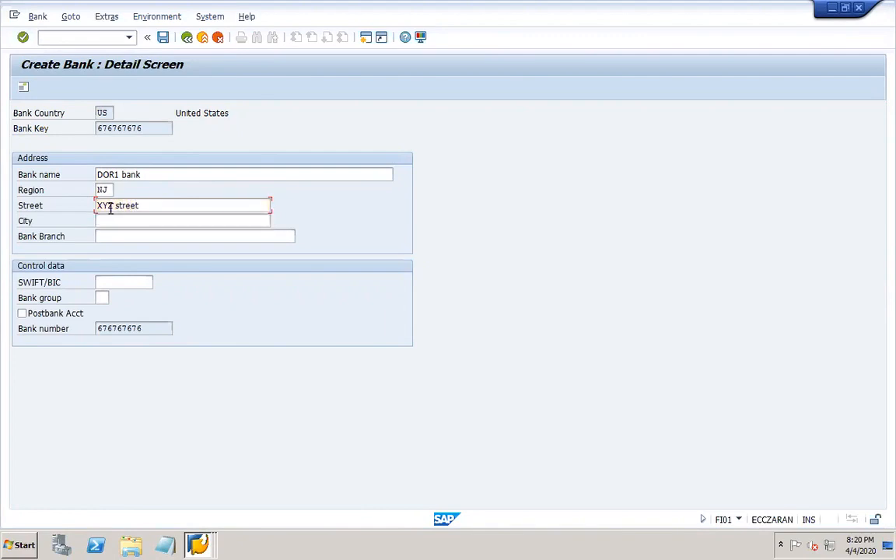
{"action": "key", "text": "Tab"}
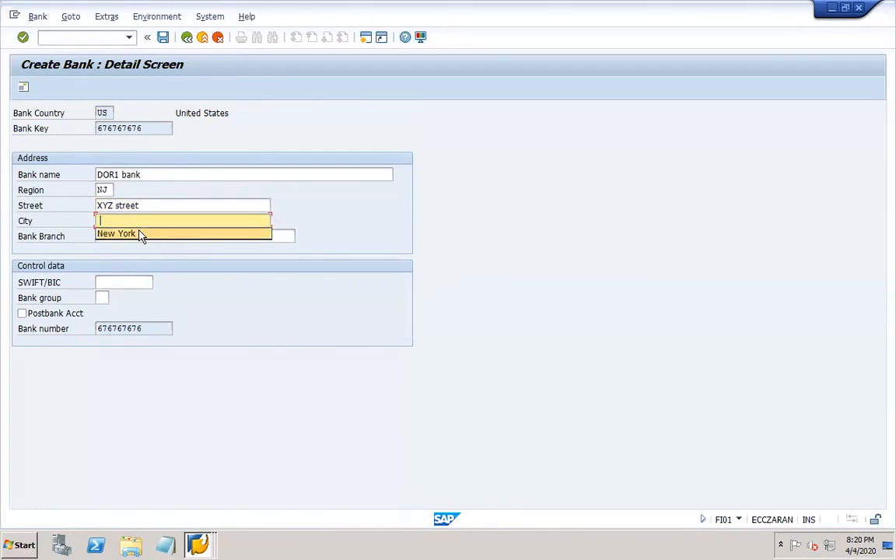
{"action": "left_click", "coordinate": [115, 233]}
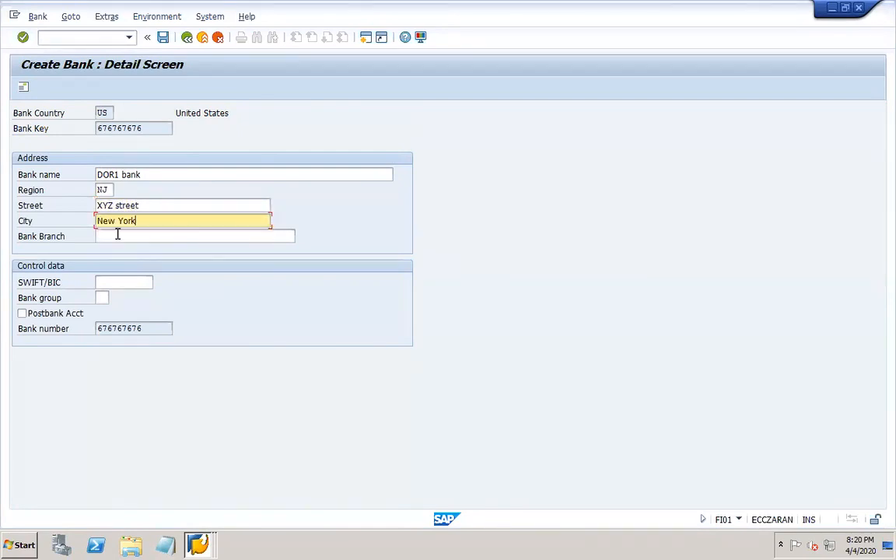
{"action": "key", "text": "Tab"}
- Correct the region to NY and set the branch to 'XYZ branch'
{"action": "left_click", "coordinate": [104, 190]}
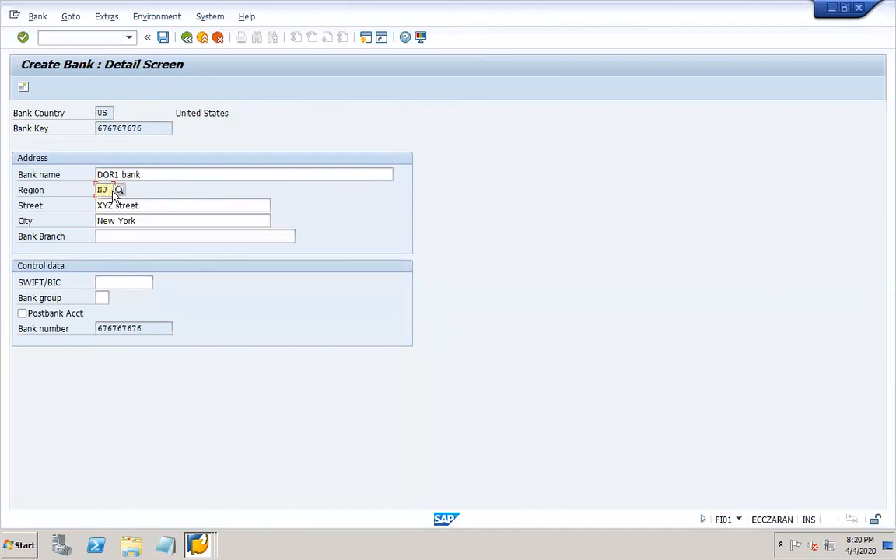
{"action": "left_click", "coordinate": [119, 190]}
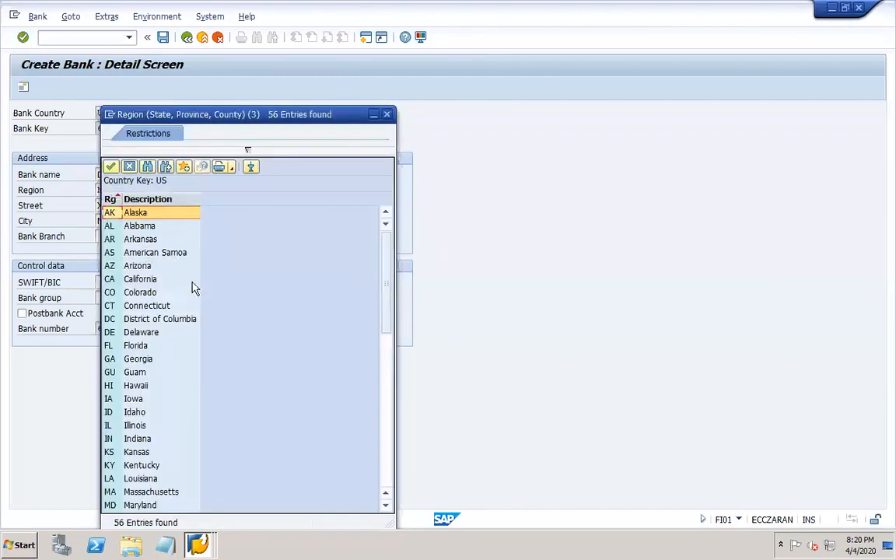
{"action": "left_click", "coordinate": [387, 478]}
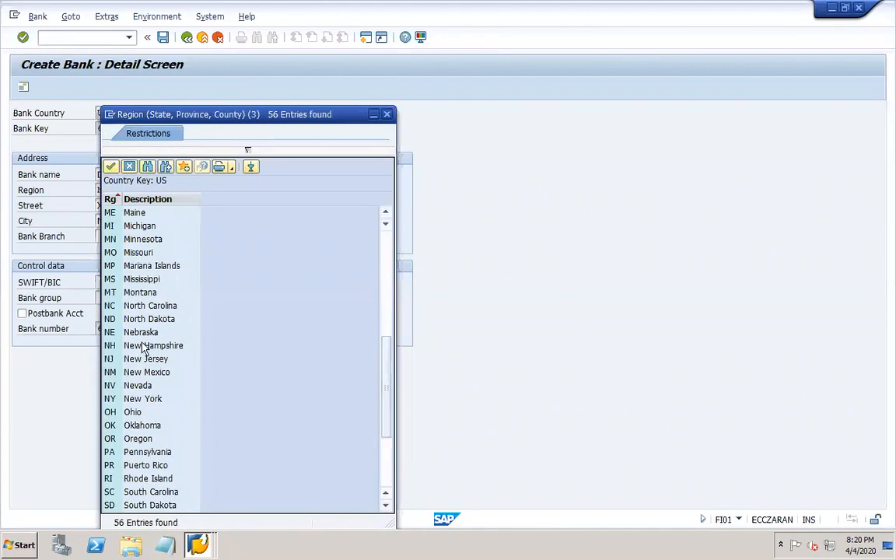
{"action": "double_click", "coordinate": [146, 399]}
{"action": "left_click", "coordinate": [128, 235]}
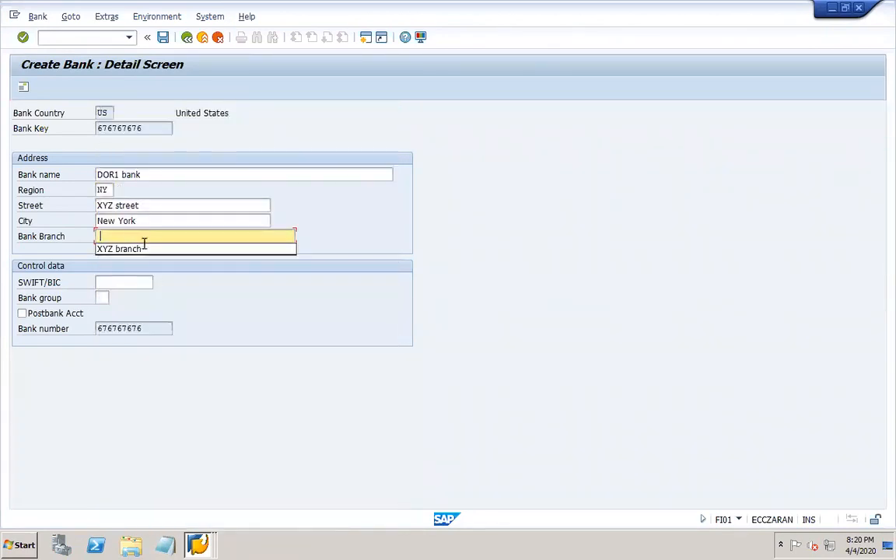
{"action": "left_click", "coordinate": [144, 247]}
- Enter SWIFT/BIC DOR1SWIFT and save the new bank
{"action": "left_click", "coordinate": [116, 285]}
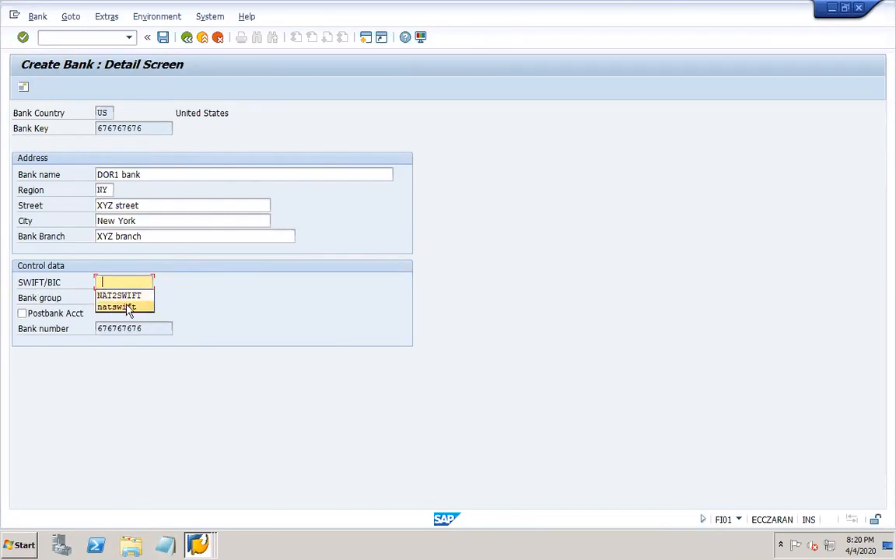
{"action": "left_click", "coordinate": [112, 280]}
{"action": "type", "text": "DOR1"}
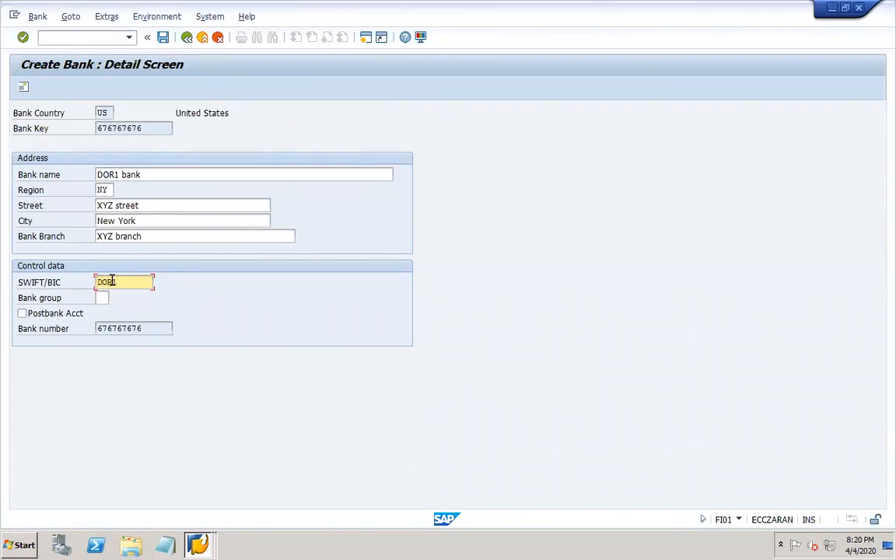
{"action": "type", "text": "SWIFT"}
{"action": "key", "text": "Return"}
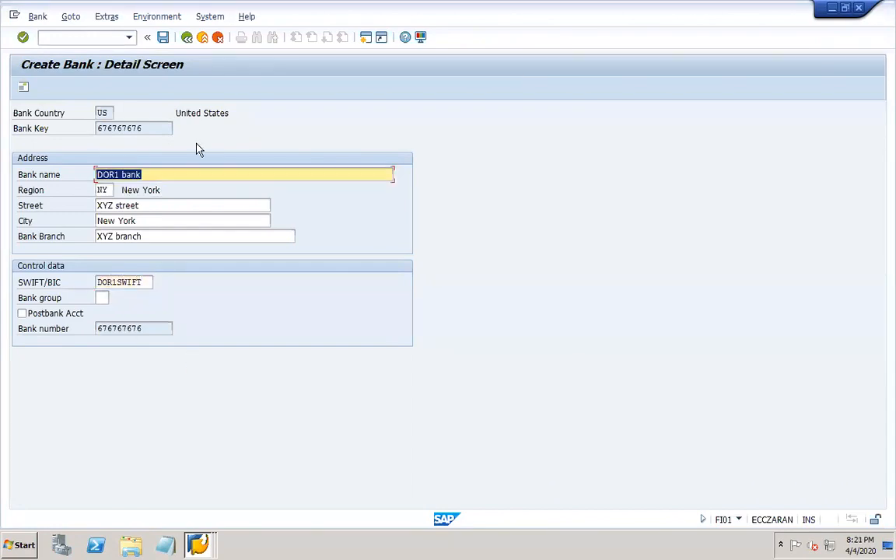
{"action": "left_click", "coordinate": [162, 37]}
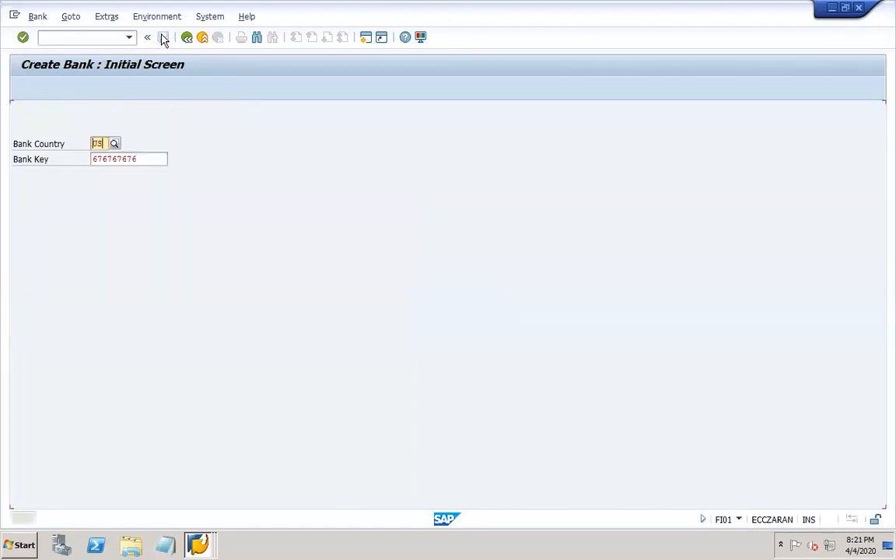
- Change bank US 676767676's SWIFT/BIC to DOR1SWIFTTT and save
{"action": "left_click_drag", "start_coordinate": [90, 143], "coordinate": [110, 141]}
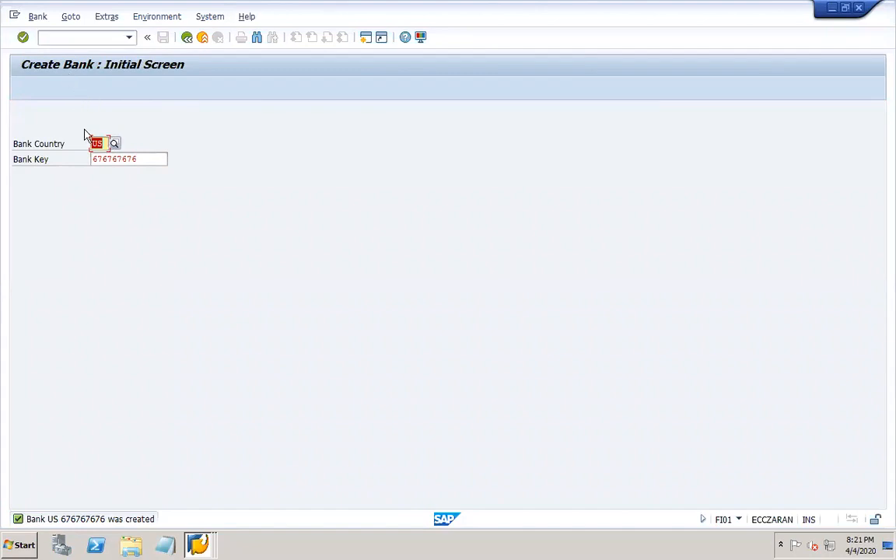
{"action": "key", "text": "Return"}
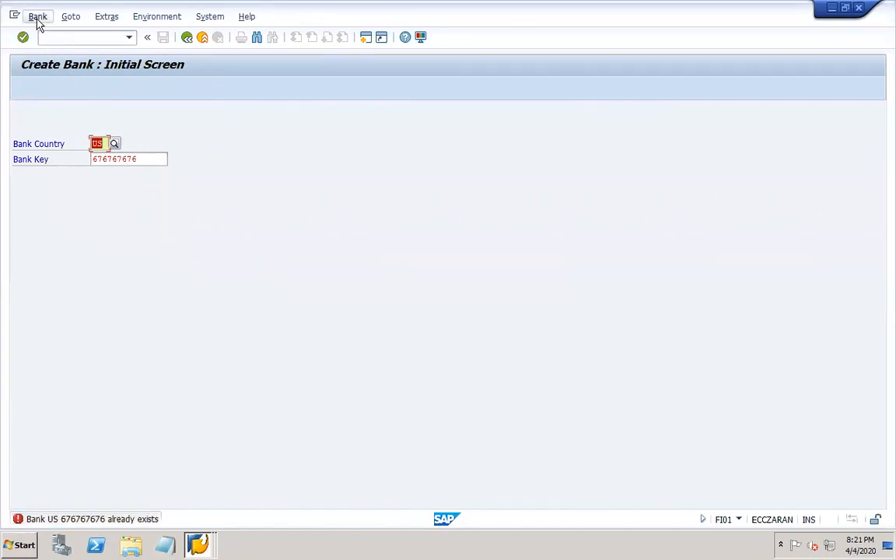
{"action": "left_click", "coordinate": [37, 17]}
{"action": "left_click", "coordinate": [56, 51]}
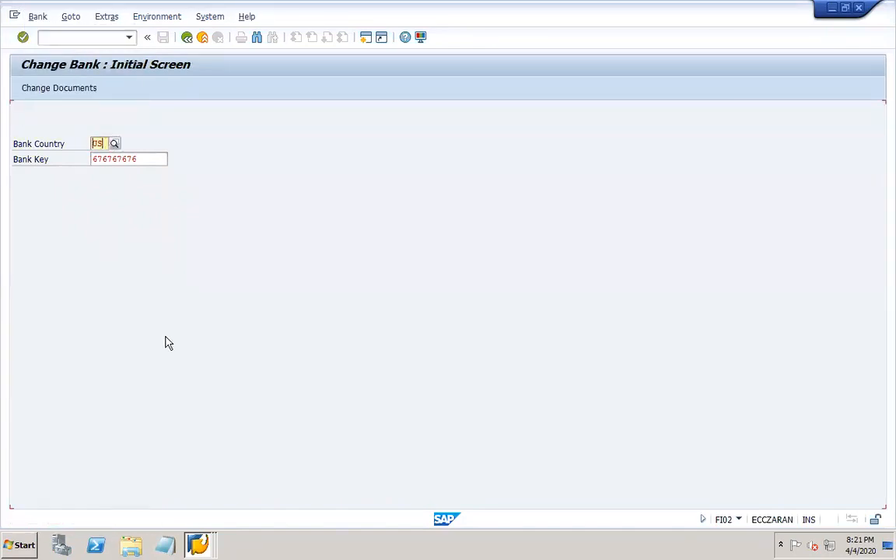
{"action": "key", "text": "Return"}
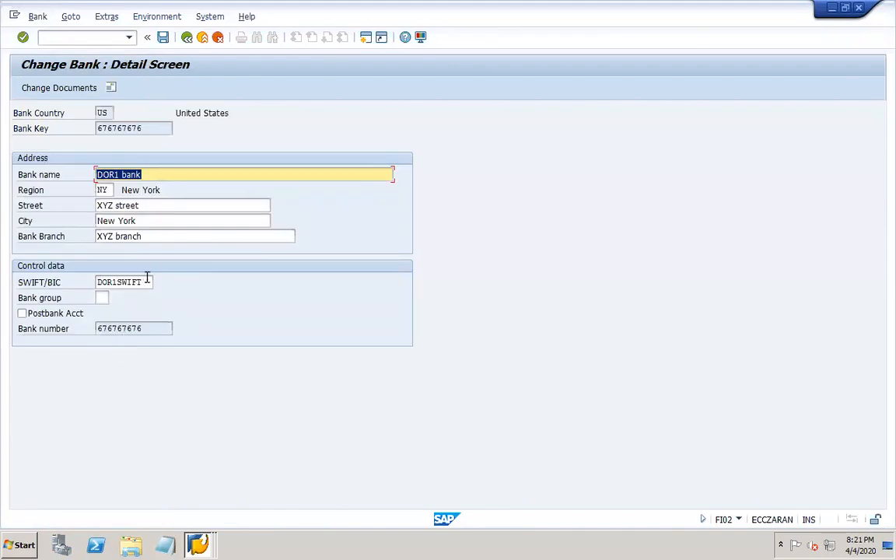
{"action": "left_click", "coordinate": [147, 282]}
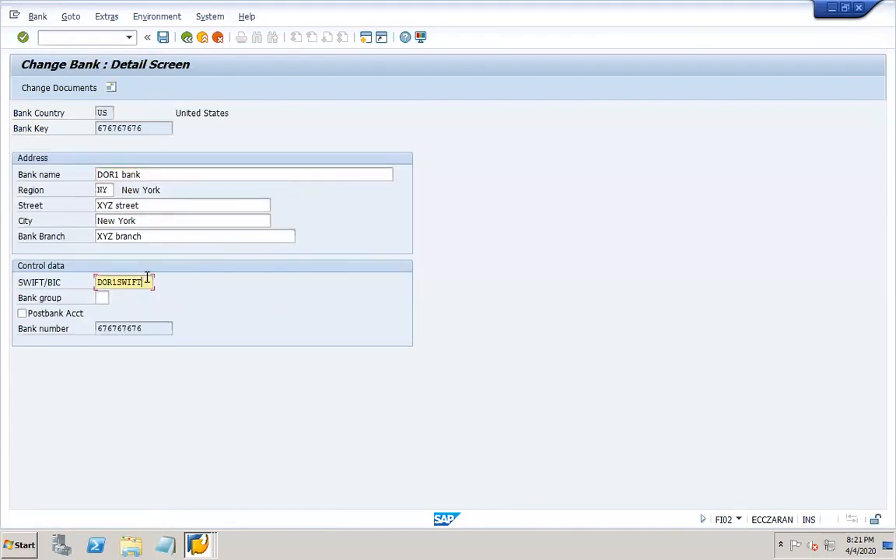
{"action": "type", "text": "TT"}
{"action": "key", "text": "Return"}
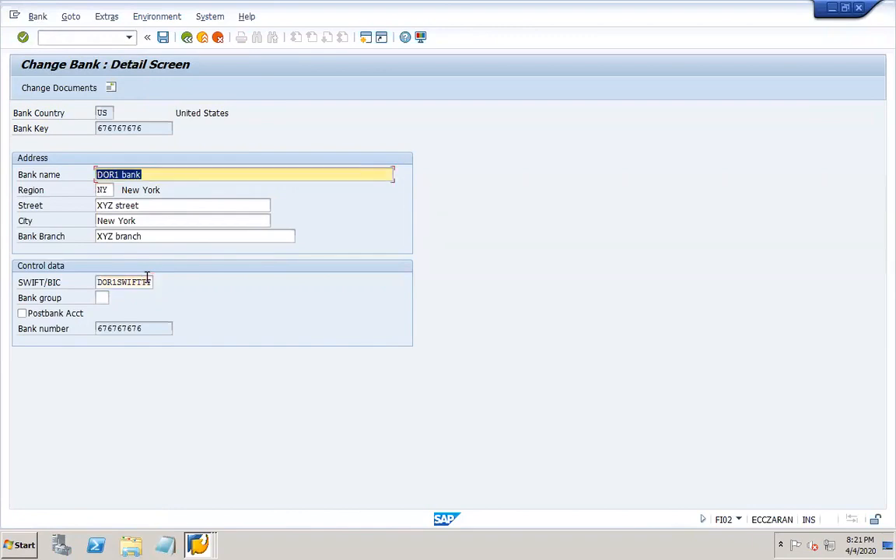
{"action": "left_click", "coordinate": [163, 37]}
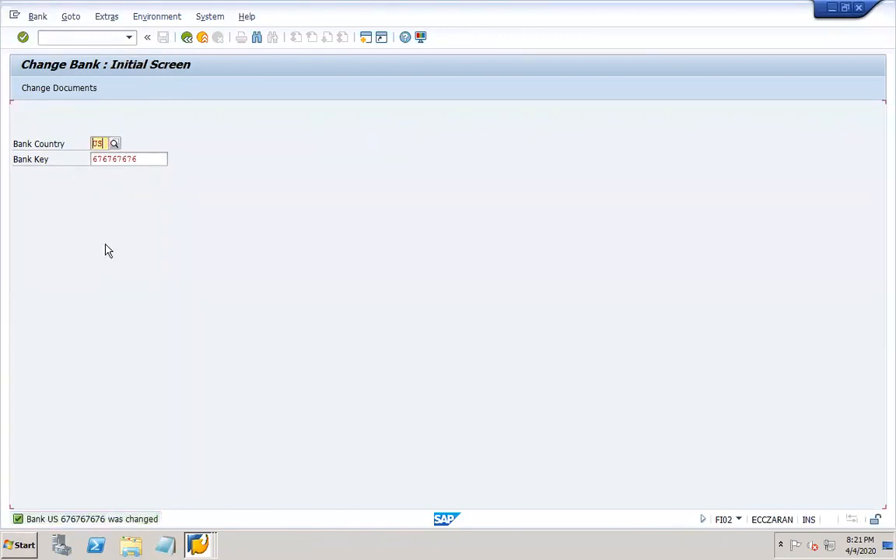
{"action": "mouse_move", "coordinate": [206, 538]}
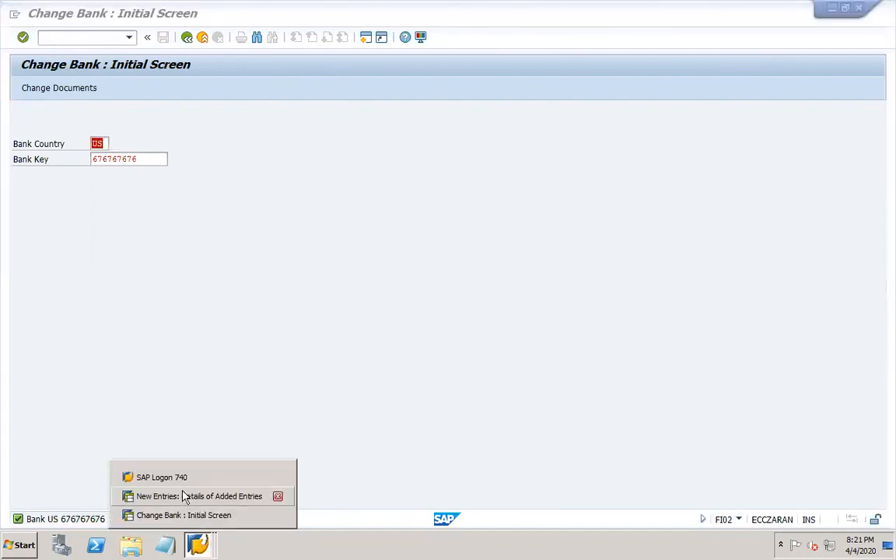
- Search the US banks and assign bank key 676767676 (DOR1 bank) to house bank DOR1H
{"action": "left_click", "coordinate": [187, 494]}
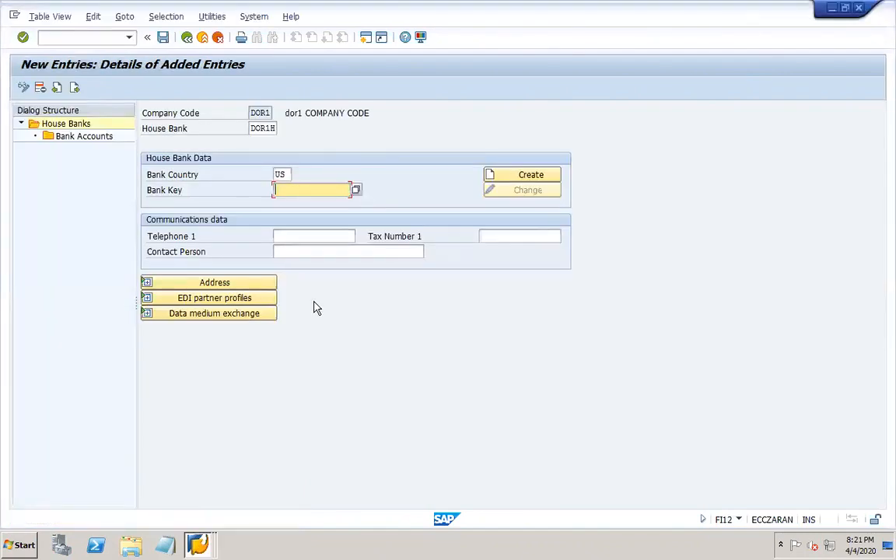
{"action": "left_click", "coordinate": [356, 190]}
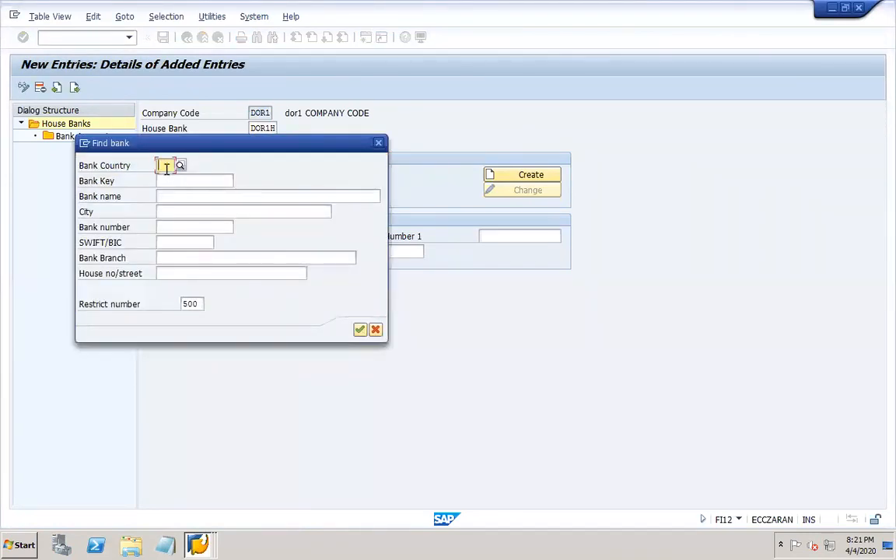
{"action": "type", "text": "US"}
{"action": "key", "text": "Return"}
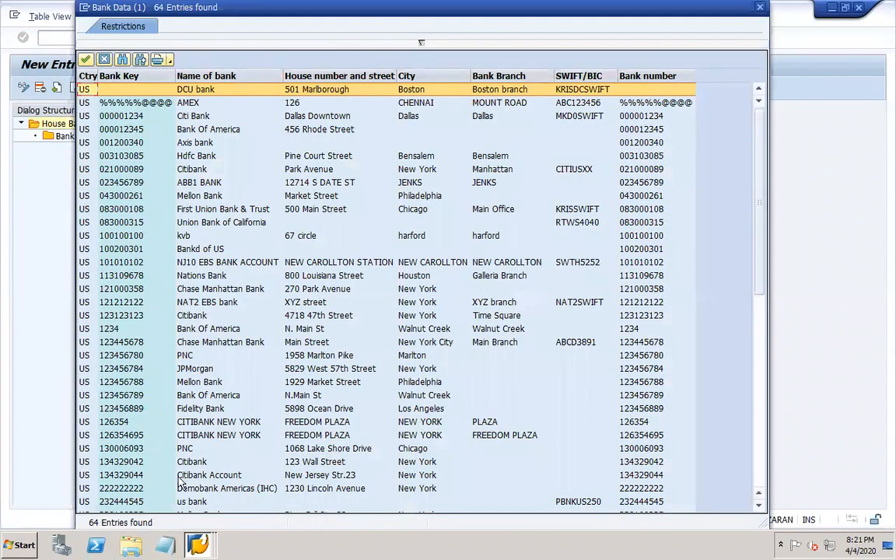
{"action": "left_click", "coordinate": [760, 484]}
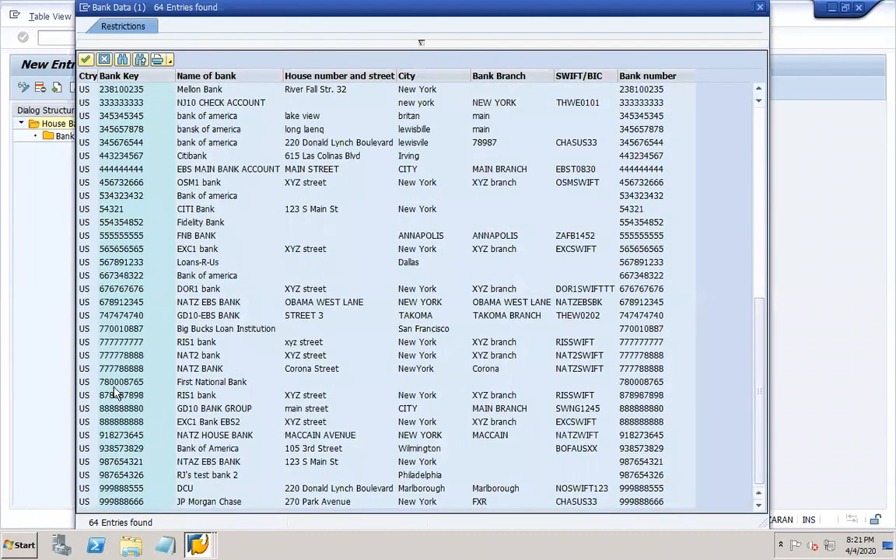
{"action": "left_click", "coordinate": [119, 289]}
{"action": "double_click", "coordinate": [404, 289]}
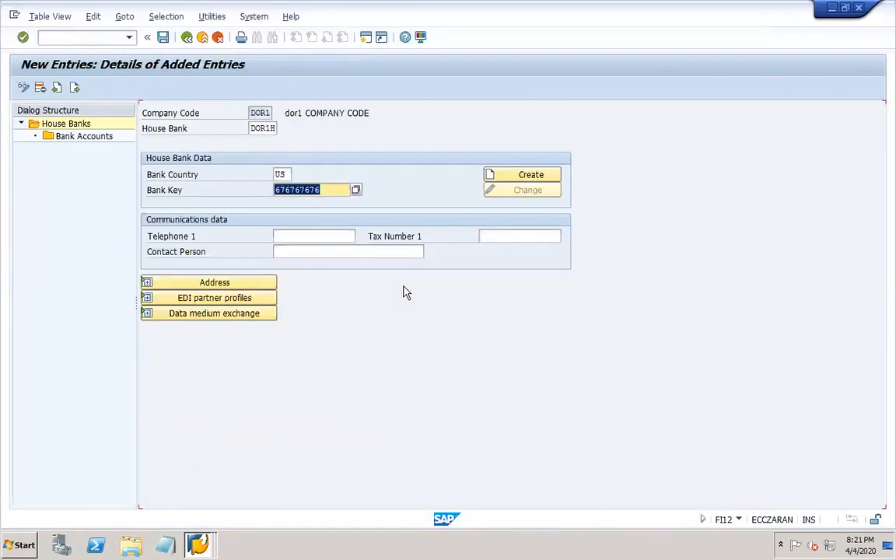
- Validate the bank key, review the bank address, and save house bank DOR1H under the customizing request
{"action": "key", "text": "Return"}
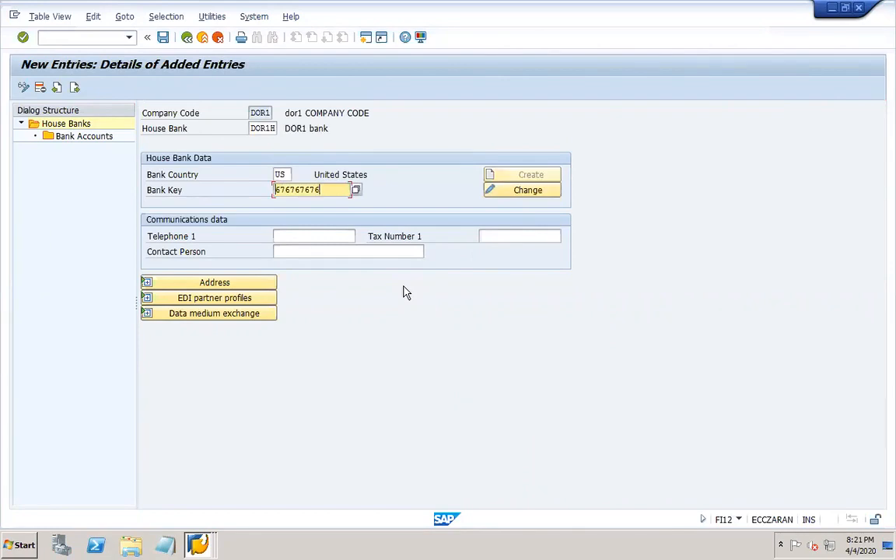
{"action": "left_click", "coordinate": [226, 283]}
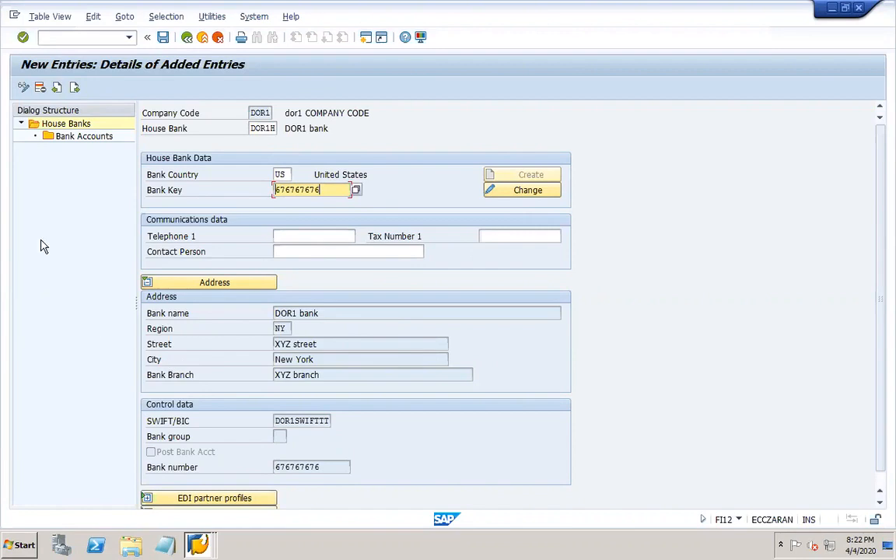
{"action": "left_click", "coordinate": [164, 37]}
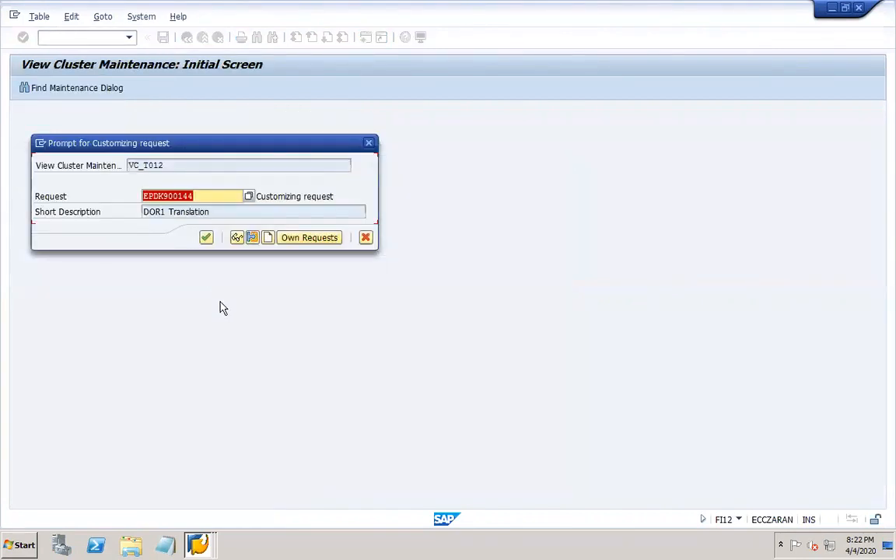
{"action": "left_click", "coordinate": [207, 238]}
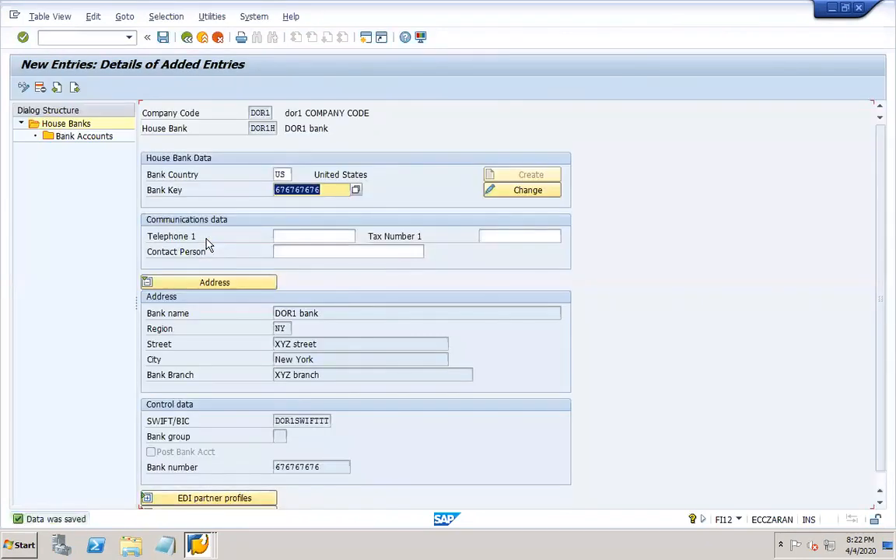
{"action": "left_click", "coordinate": [81, 140]}
- Add bank account DOR-1, 'DOR1 account1', with account number 999888777
{"action": "double_click", "coordinate": [80, 140]}
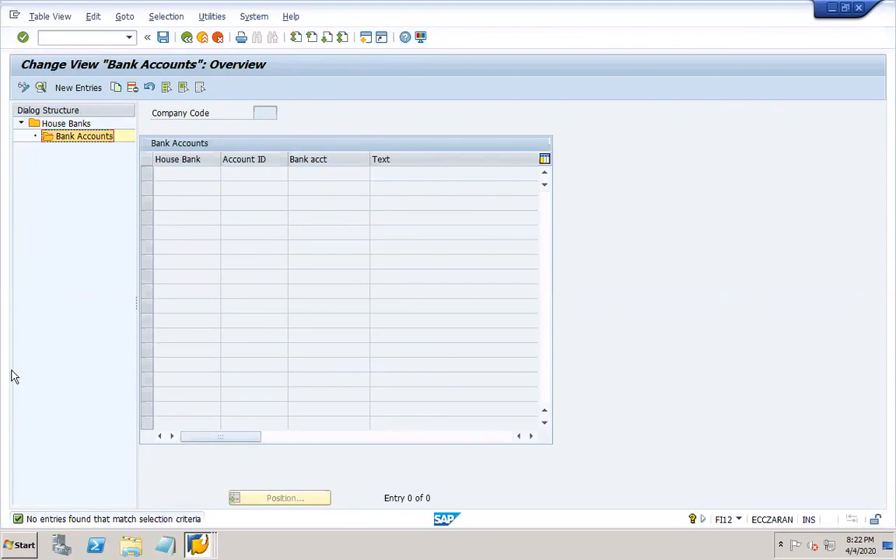
{"action": "left_click", "coordinate": [81, 87]}
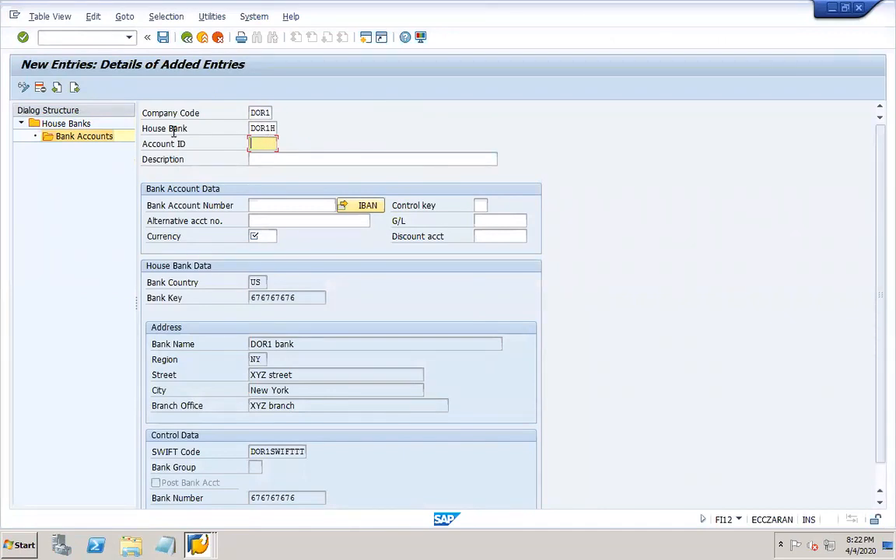
{"action": "type", "text": "DOR-1"}
{"action": "left_click", "coordinate": [260, 159]}
{"action": "type", "text": "DO"}
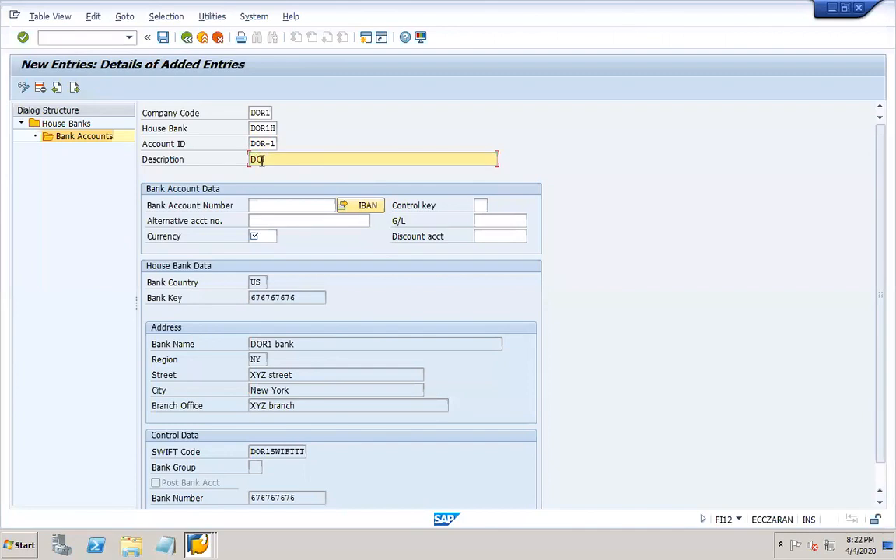
{"action": "type", "text": "R1 account1"}
{"action": "left_click", "coordinate": [301, 206]}
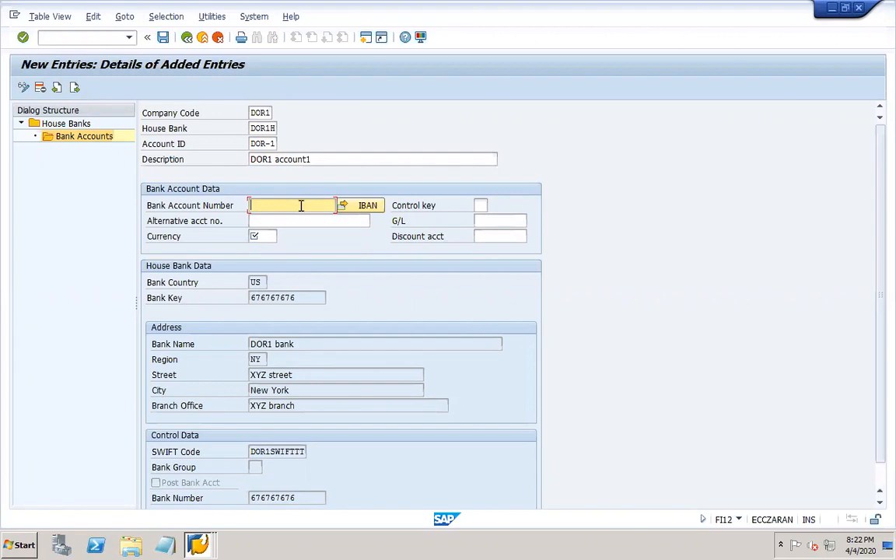
{"action": "type", "text": "999888777"}
{"action": "left_click", "coordinate": [494, 221]}
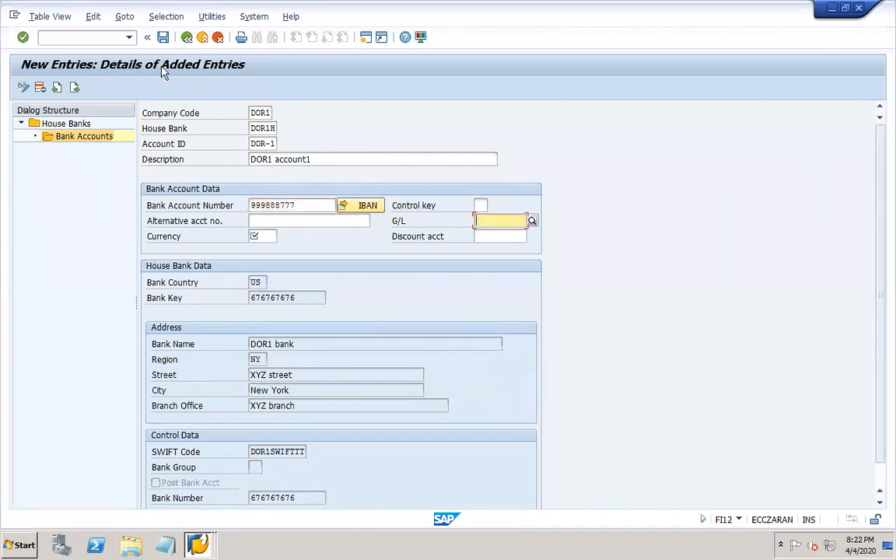
- In FS00, copy Assets account 10001 Bank to new G/L account 10003
{"action": "left_click", "coordinate": [100, 38]}
{"action": "type", "text": "/o"}
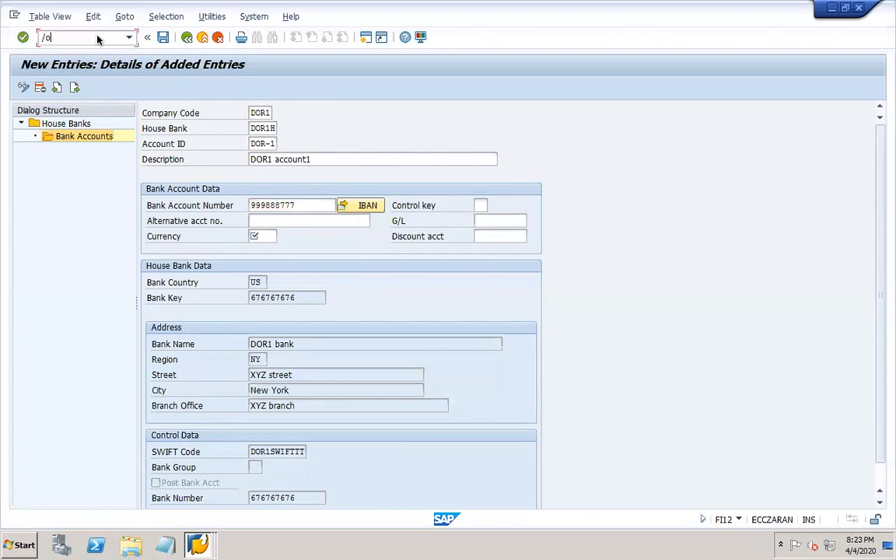
{"action": "type", "text": "fs00"}
{"action": "key", "text": "Return"}
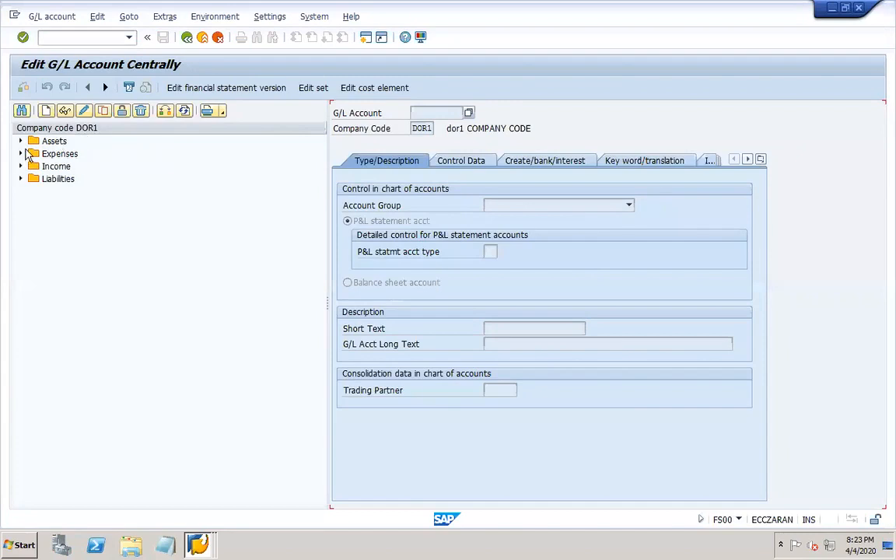
{"action": "left_click", "coordinate": [21, 140]}
{"action": "left_click", "coordinate": [102, 166]}
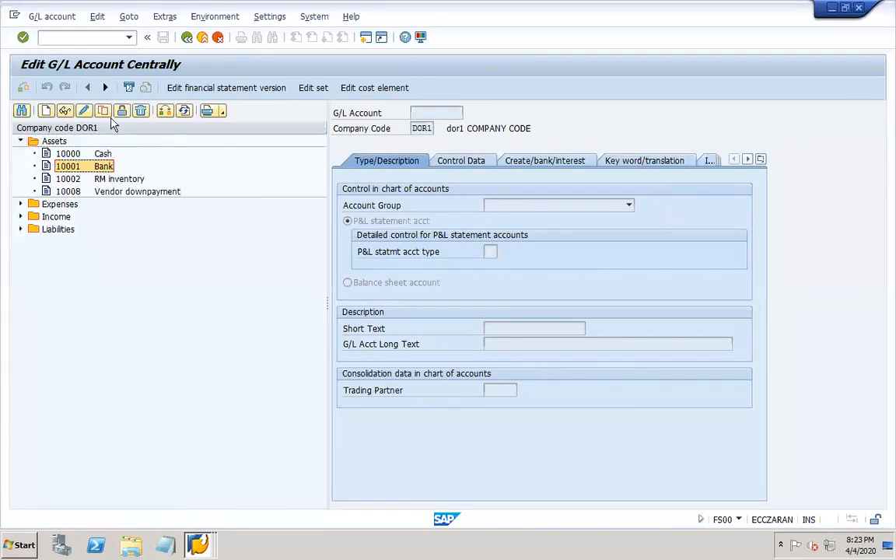
{"action": "left_click", "coordinate": [103, 112]}
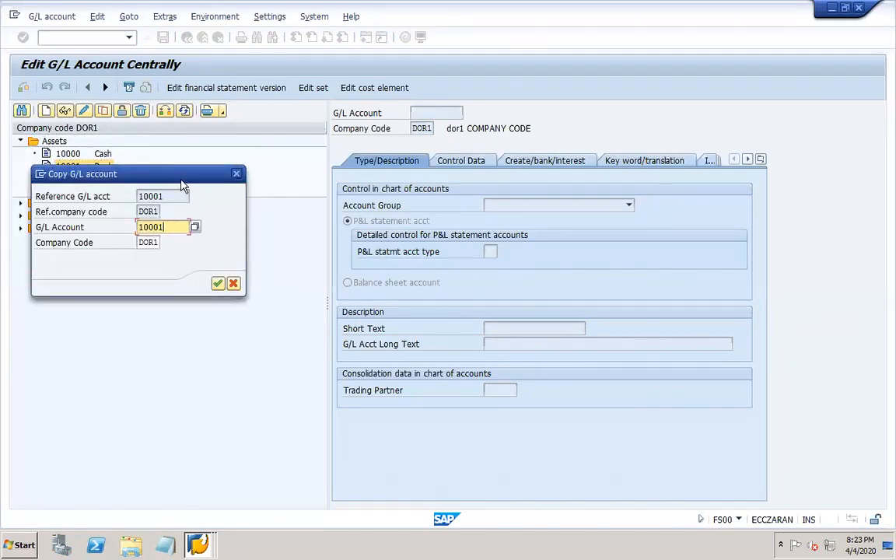
{"action": "left_click_drag", "start_coordinate": [177, 178], "coordinate": [178, 312]}
{"action": "key", "text": "BackSpace"}
{"action": "type", "text": "3"}
{"action": "key", "text": "Return"}
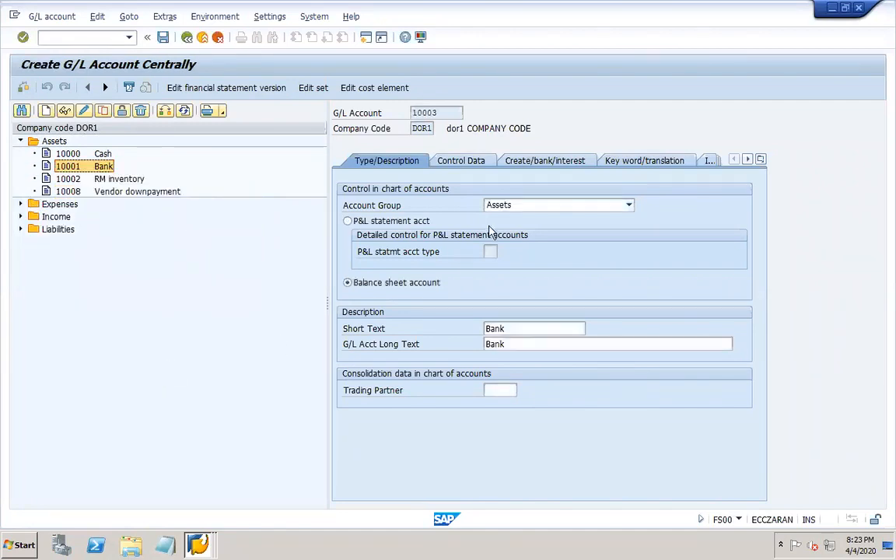
- Set the short and long texts to APP bank, review the tabs, and save account 10003
{"action": "left_click", "coordinate": [512, 328]}
{"action": "key", "text": "BackSpace"}
{"action": "key", "text": "BackSpace"}
{"action": "key", "text": "BackSpace"}
{"action": "key", "text": "BackSpace"}
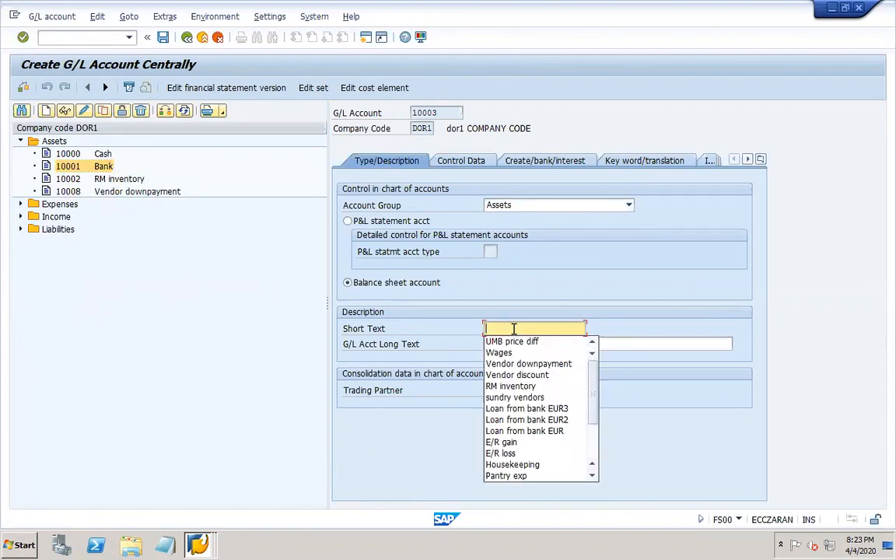
{"action": "type", "text": "APP bank"}
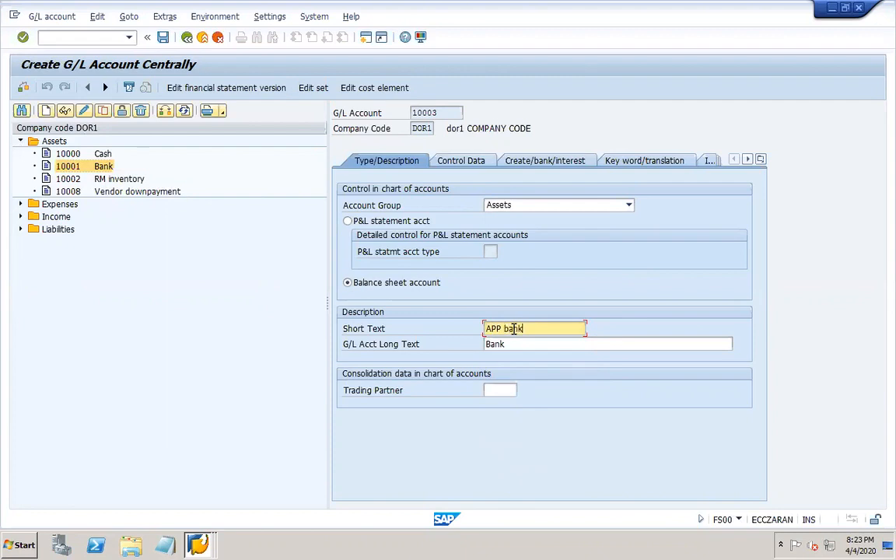
{"action": "key", "text": "Tab"}
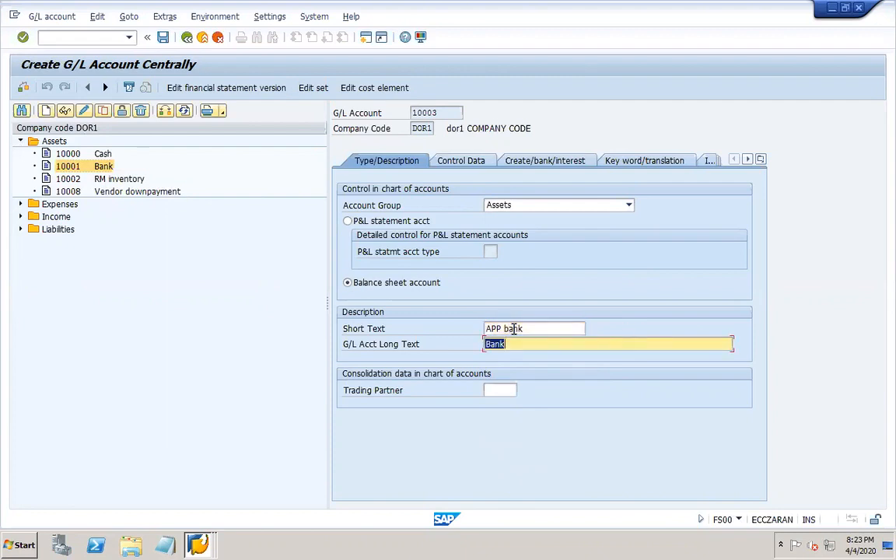
{"action": "type", "text": "APP na"}
{"action": "type", "text": "ank"}
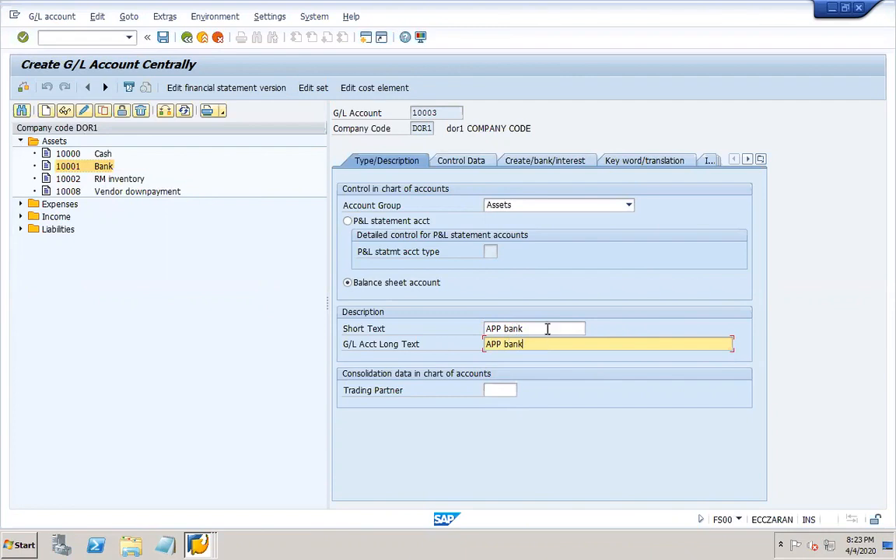
{"action": "left_click", "coordinate": [460, 161]}
{"action": "left_click", "coordinate": [543, 160]}
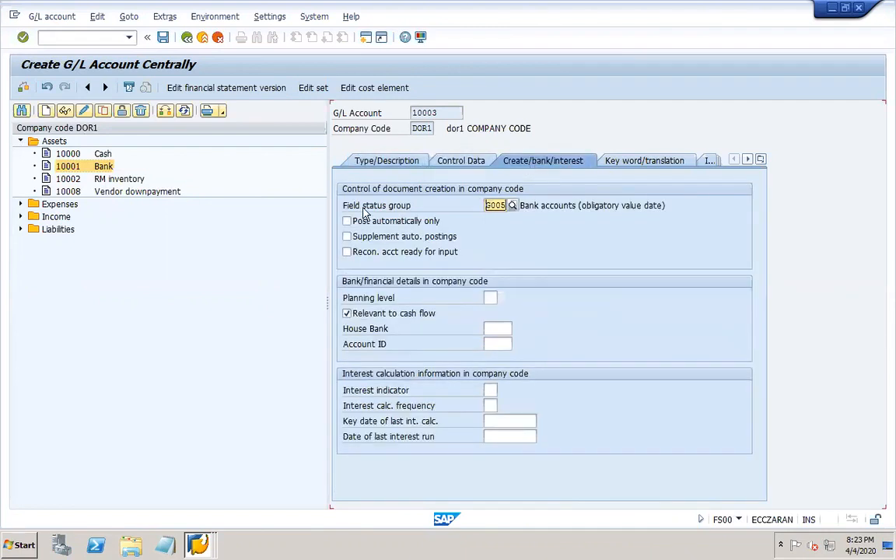
{"action": "left_click", "coordinate": [163, 38]}
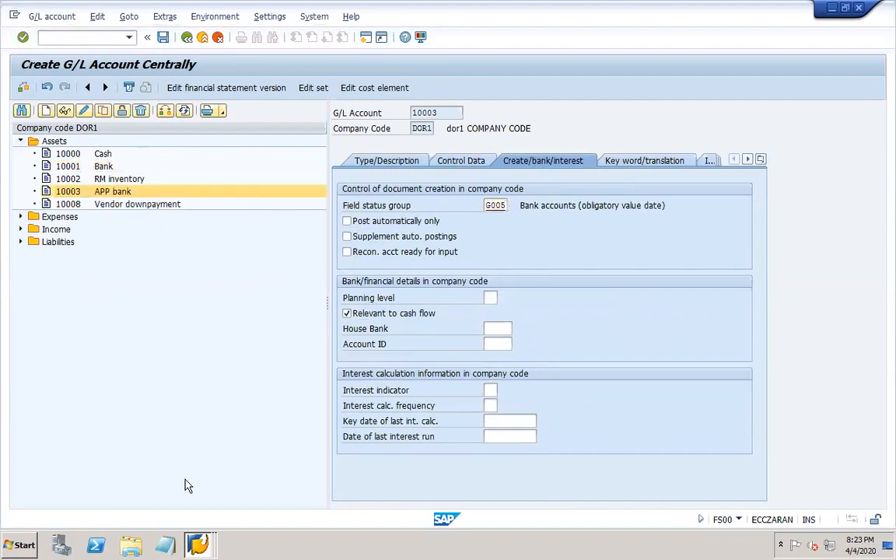
{"action": "left_click", "coordinate": [200, 545]}
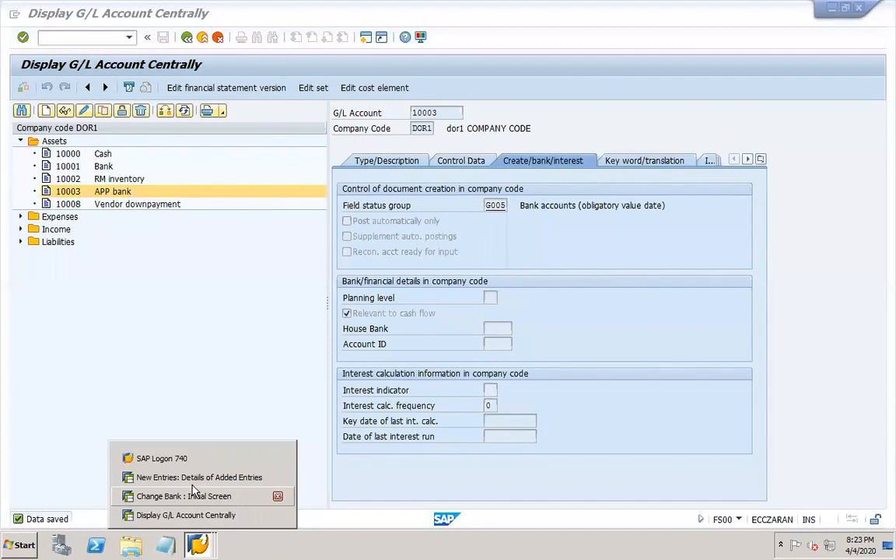
- Give bank account DOR-1 G/L account 10003 and currency USD, save, and decline IBAN transport
{"action": "left_click", "coordinate": [194, 478]}
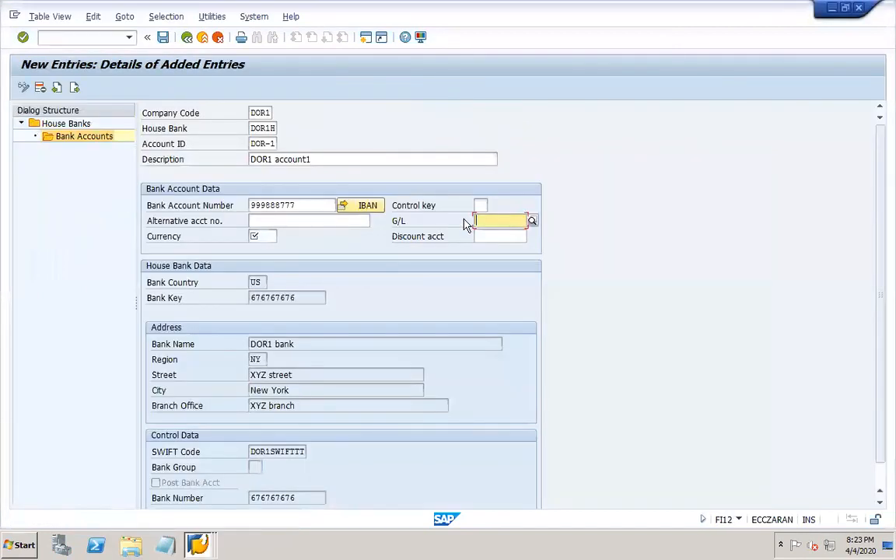
{"action": "left_click", "coordinate": [532, 221]}
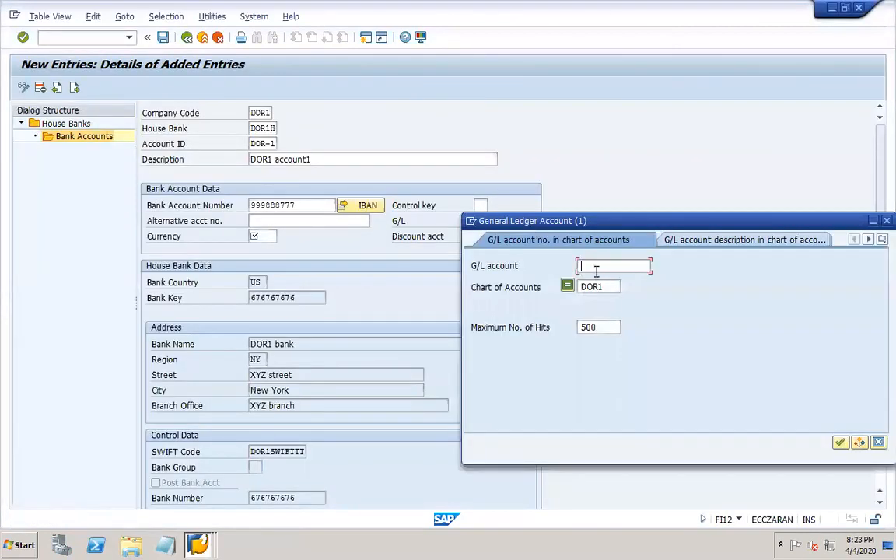
{"action": "key", "text": "Return"}
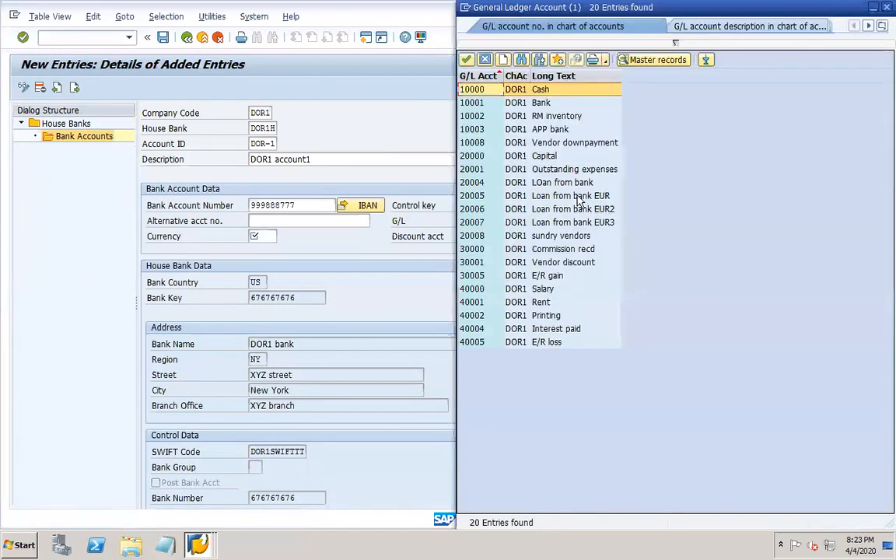
{"action": "double_click", "coordinate": [546, 130]}
{"action": "left_click", "coordinate": [270, 237]}
{"action": "type", "text": "usd"}
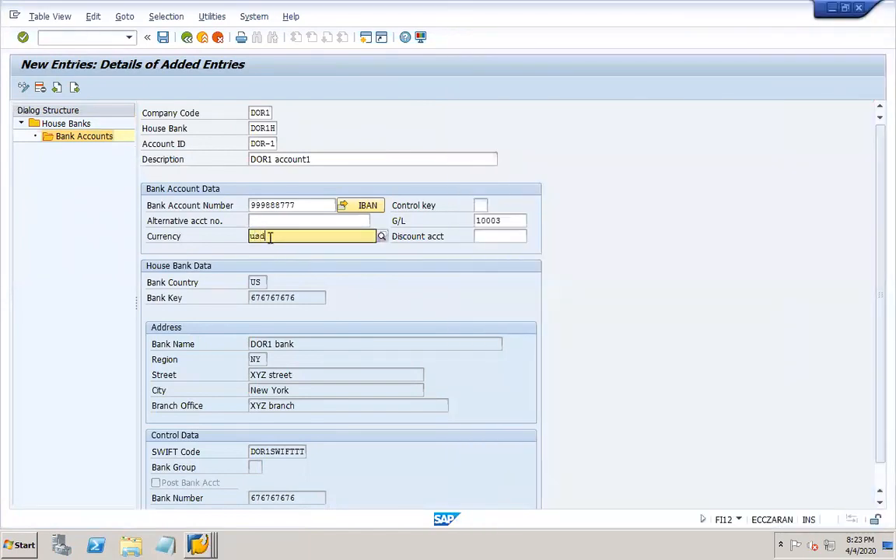
{"action": "key", "text": "Return"}
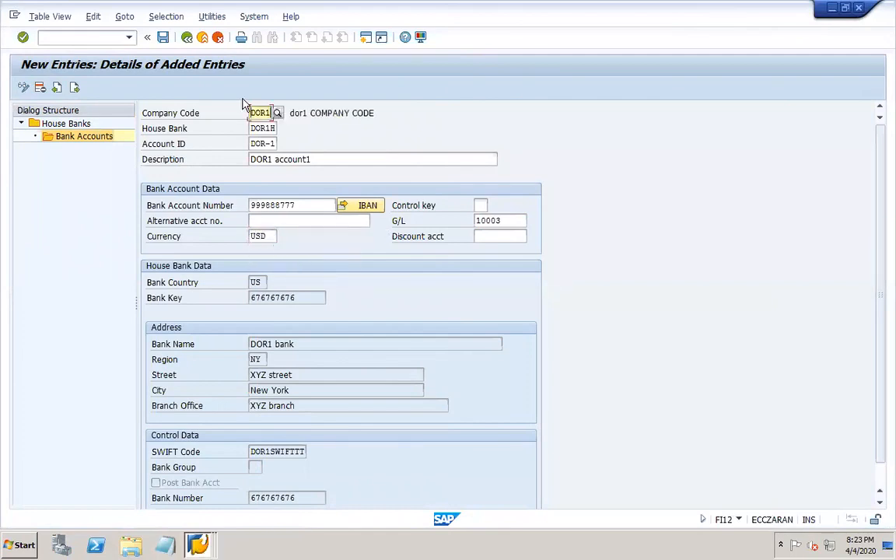
{"action": "left_click", "coordinate": [164, 38]}
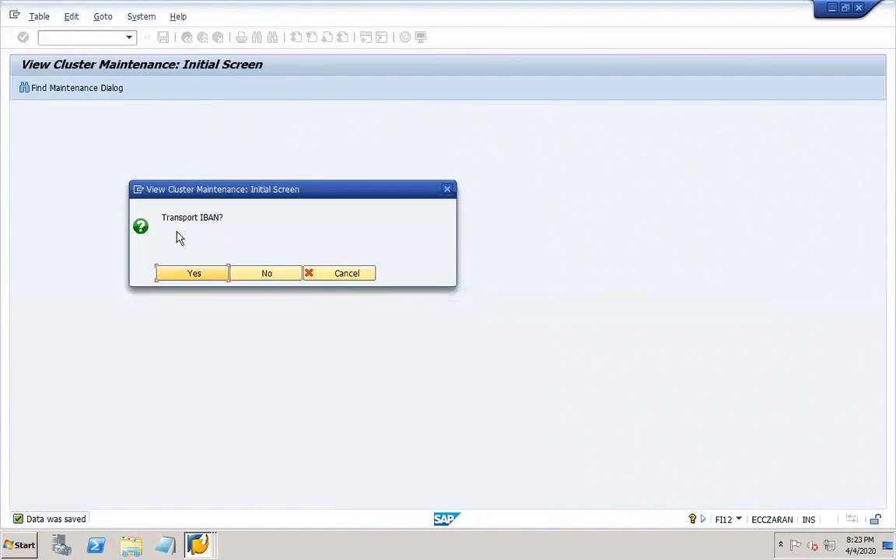
{"action": "left_click", "coordinate": [246, 274]}
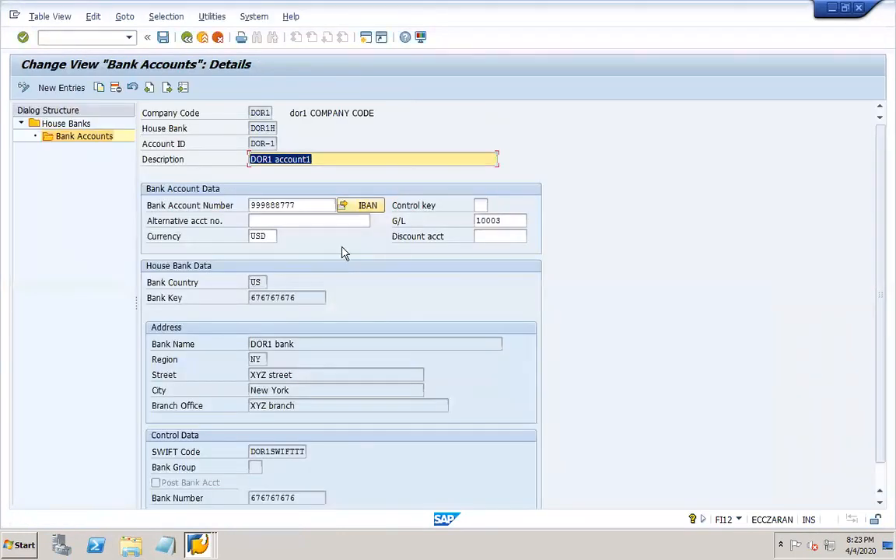
- Try entering IBAN blocks '1234 3' and '3456 6789' for account DOR-1, then dismiss the error
{"action": "left_click", "coordinate": [360, 205]}
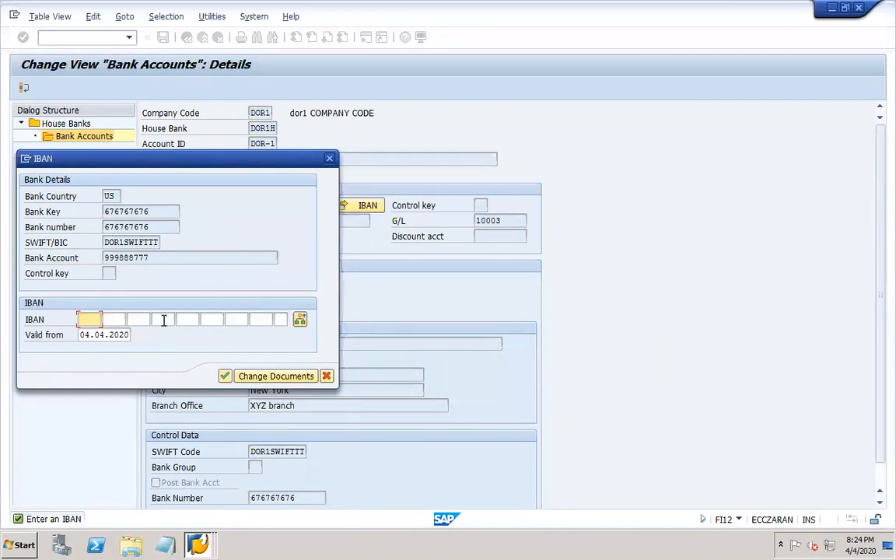
{"action": "type", "text": "1234 3445"}
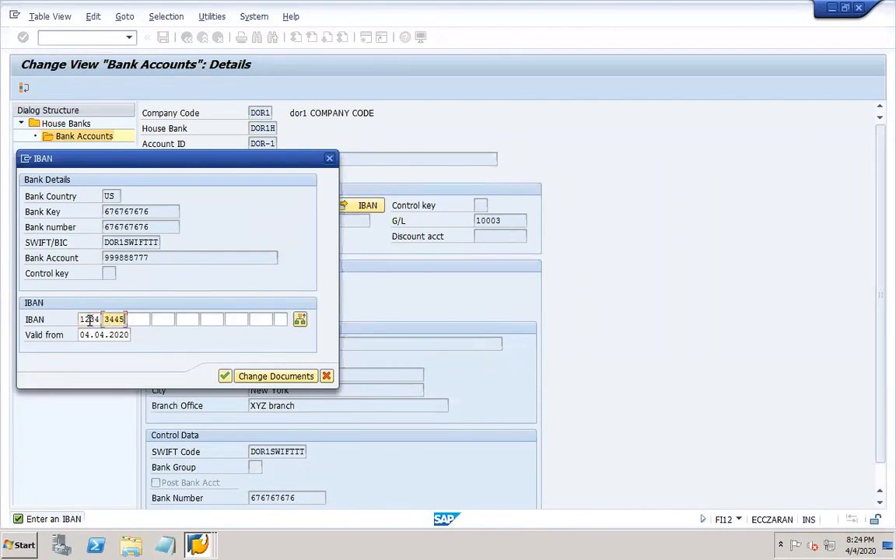
{"action": "key", "text": "Tab"}
{"action": "type", "text": "3456 "}
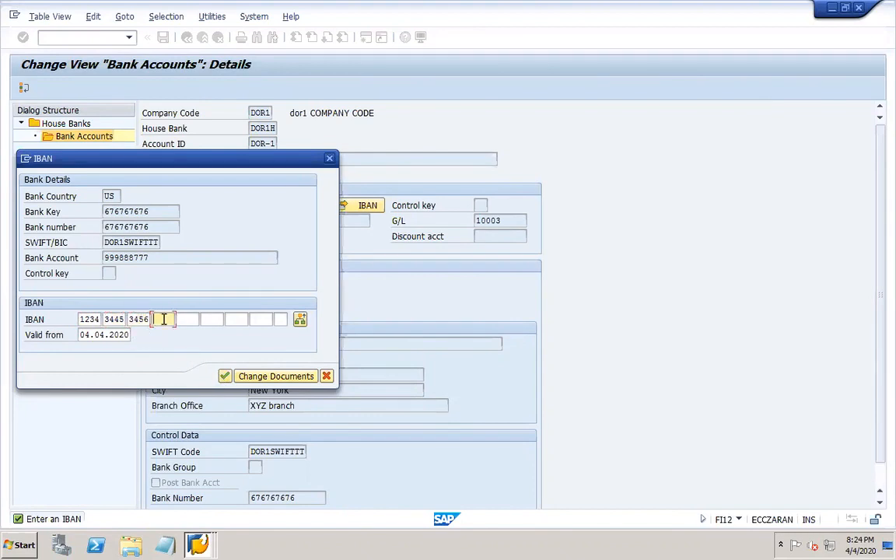
{"action": "type", "text": "6789"}
{"action": "left_click", "coordinate": [224, 377]}
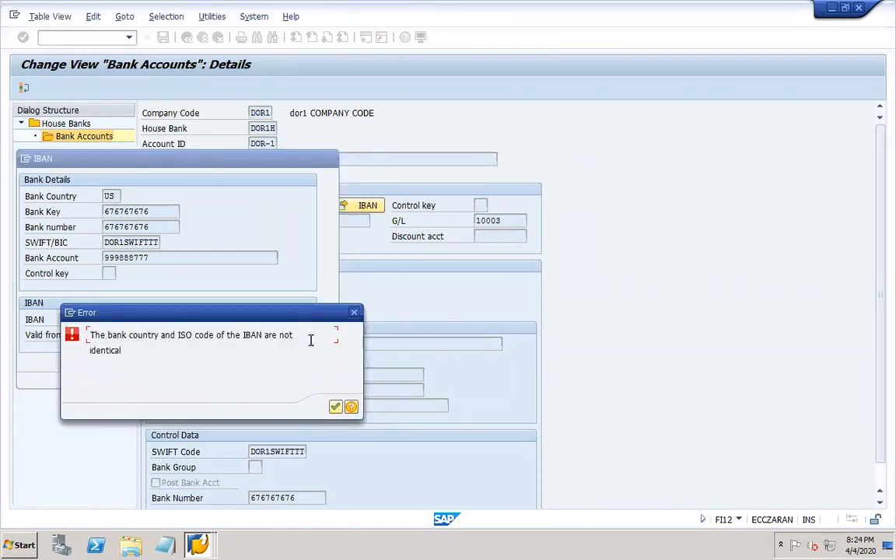
{"action": "left_click", "coordinate": [354, 313]}
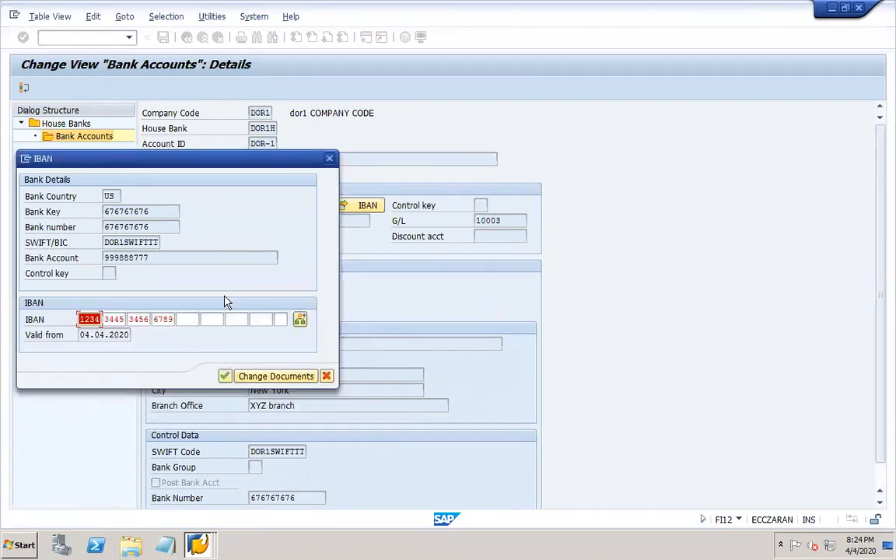
- Clear the IBAN fields and cancel the IBAN dialog, leaving DOR-1 without an IBAN
{"action": "key", "text": "Delete"}
{"action": "key", "text": "Tab"}
{"action": "key", "text": "Delete"}
{"action": "key", "text": "Tab"}
{"action": "key", "text": "Delete"}
{"action": "key", "text": "Tab"}
{"action": "key", "text": "Delete"}
{"action": "key", "text": "Tab"}
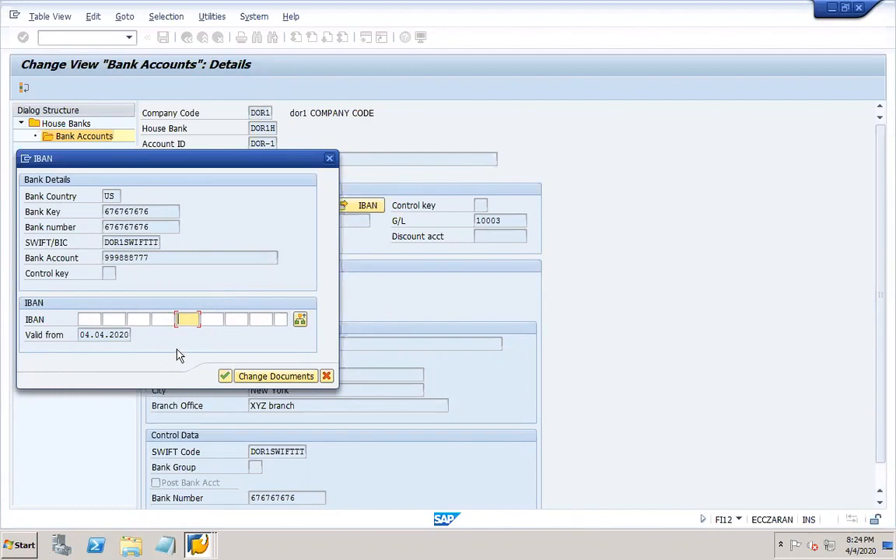
{"action": "left_click", "coordinate": [224, 377]}
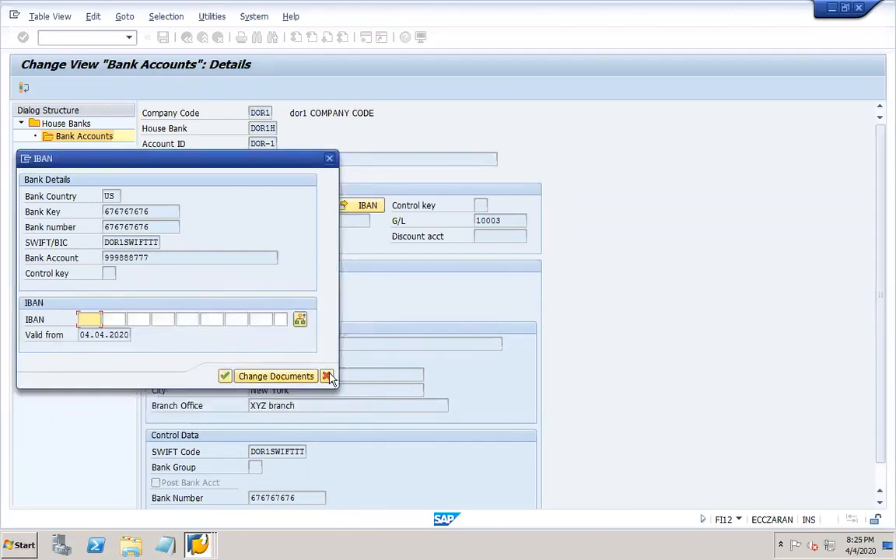
{"action": "left_click", "coordinate": [327, 375]}
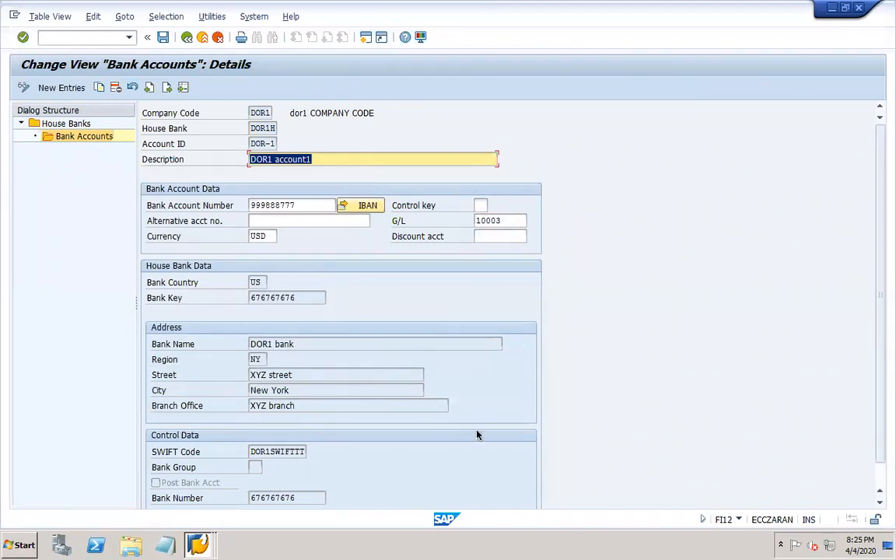
{"action": "mouse_move", "coordinate": [668, 549]}
{"action": "left_click", "coordinate": [622, 550]}
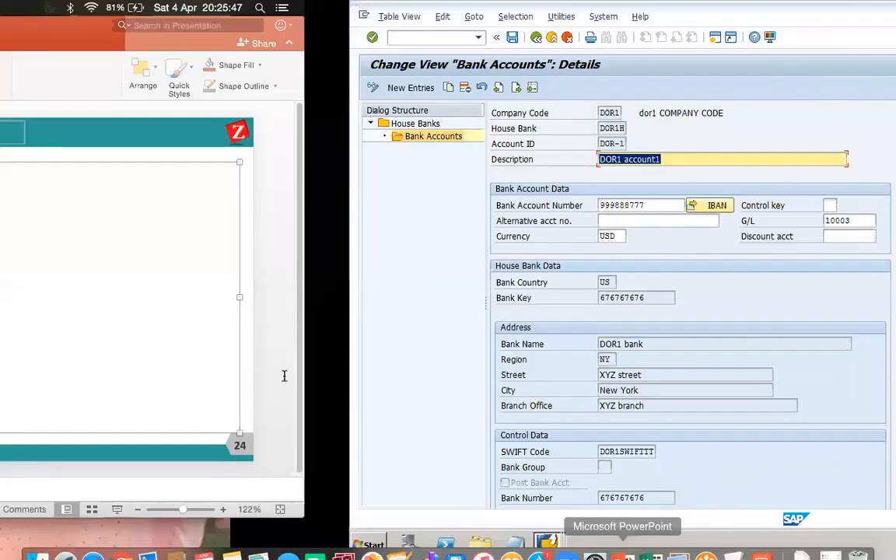
- Add slide 25 with the note 'IBAN/SWIFT', save the deck, and return to slide 24
{"action": "left_click", "coordinate": [93, 68]}
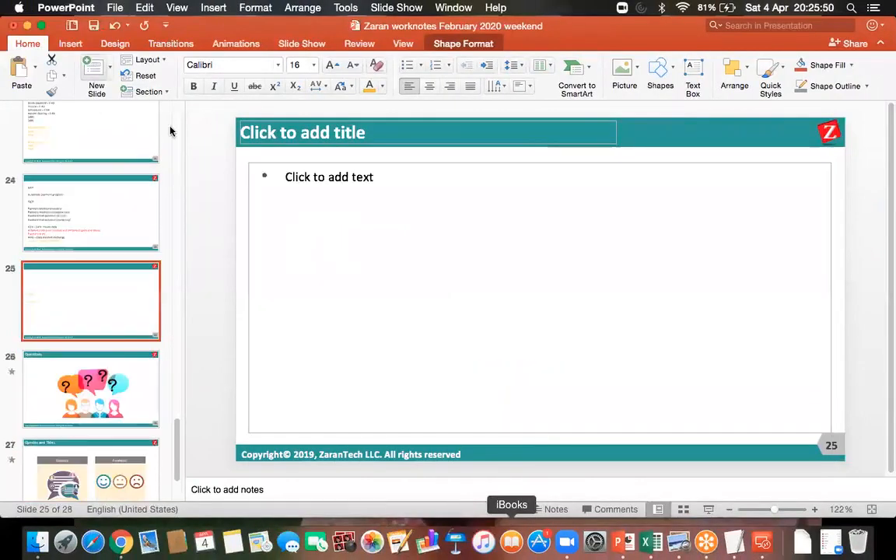
{"action": "left_click", "coordinate": [305, 173]}
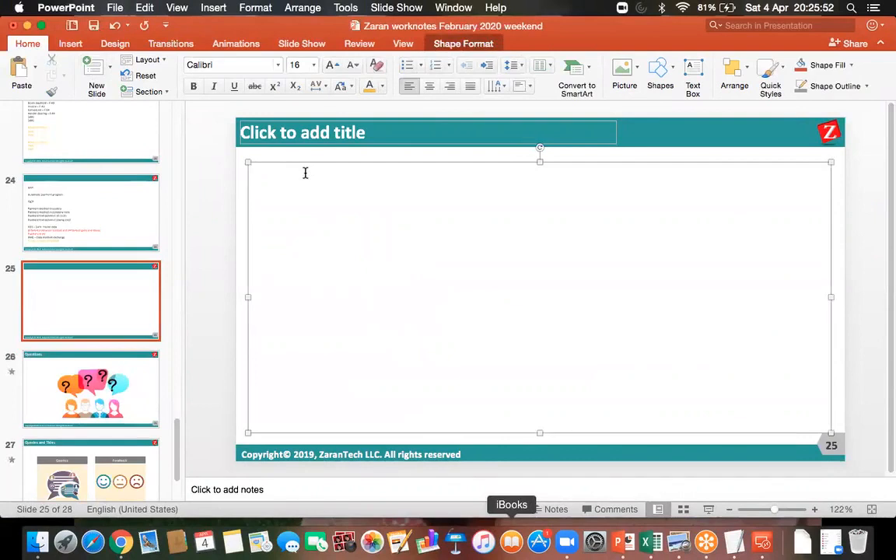
{"action": "type", "text": "IBAN/SWIFT"}
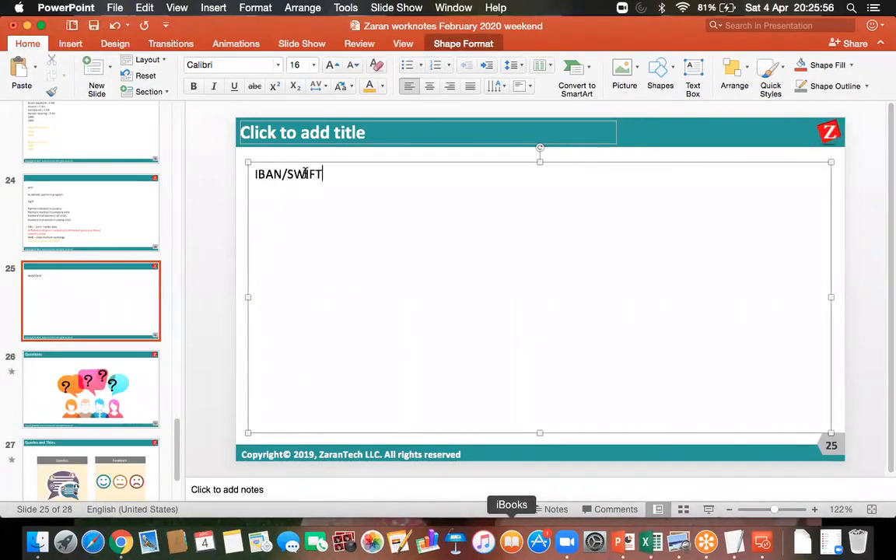
{"action": "left_click", "coordinate": [93, 26]}
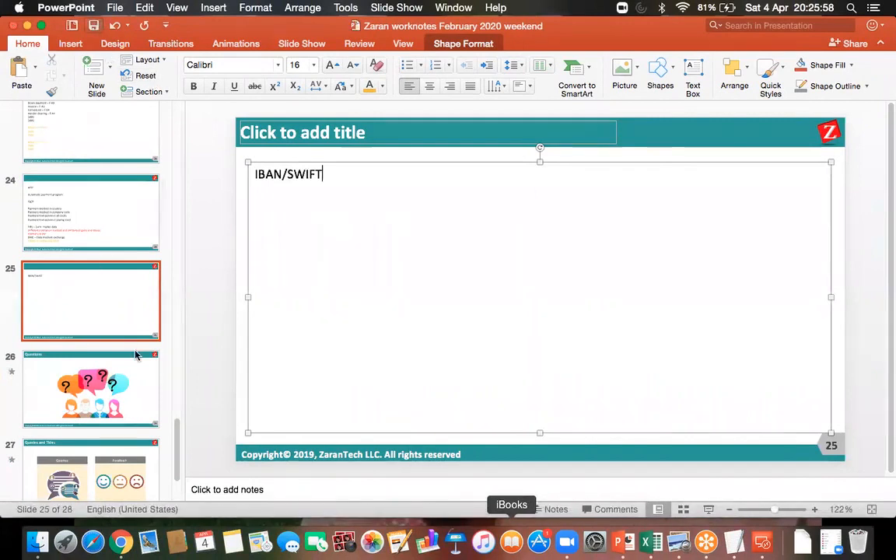
{"action": "left_click", "coordinate": [102, 240]}
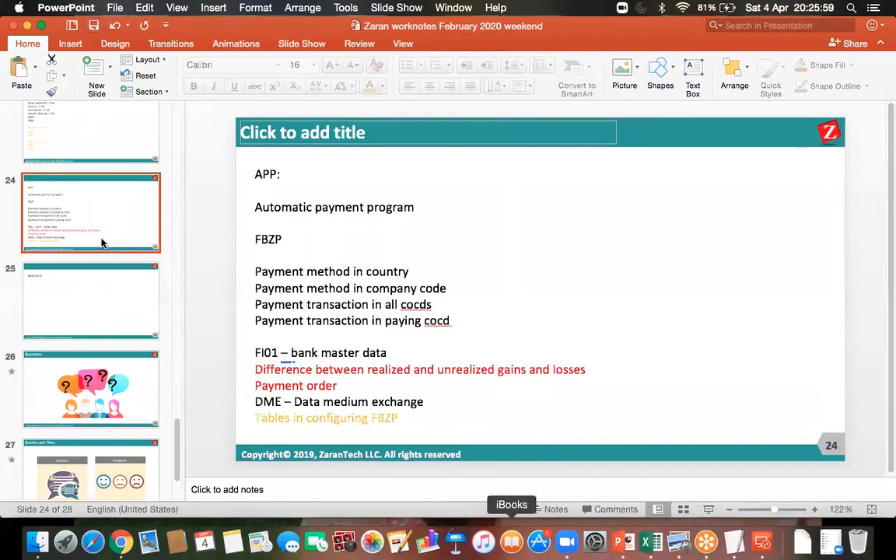
- Reopen the remote SAP session, save bank account DOR-1 and recheck its details
{"action": "left_click", "coordinate": [763, 545]}
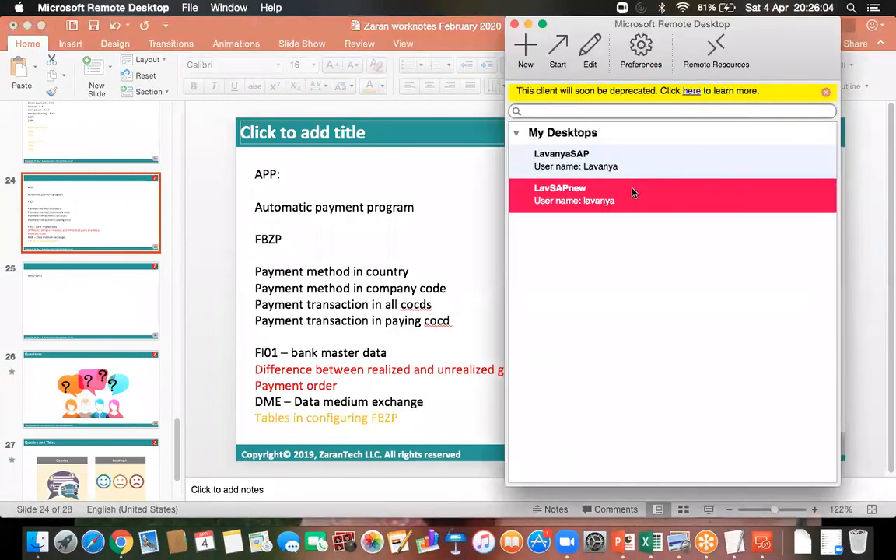
{"action": "double_click", "coordinate": [586, 195]}
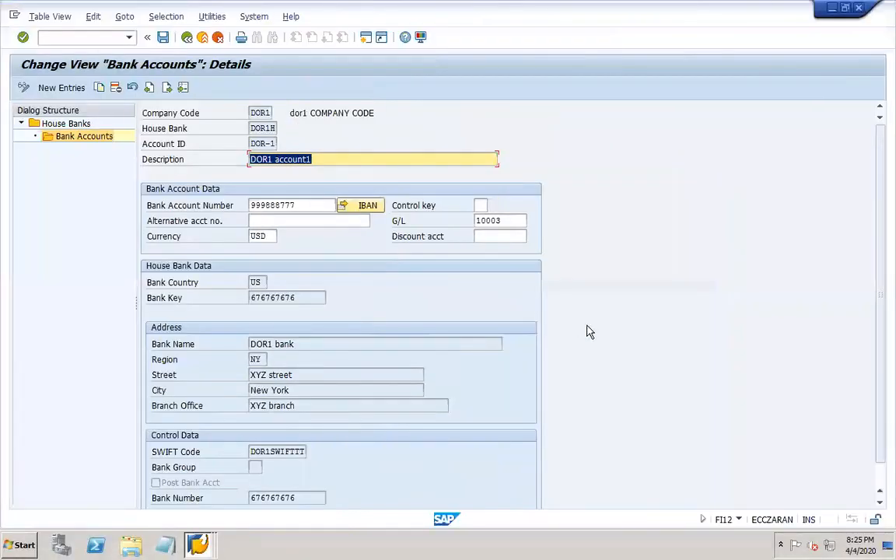
{"action": "left_click", "coordinate": [163, 37]}
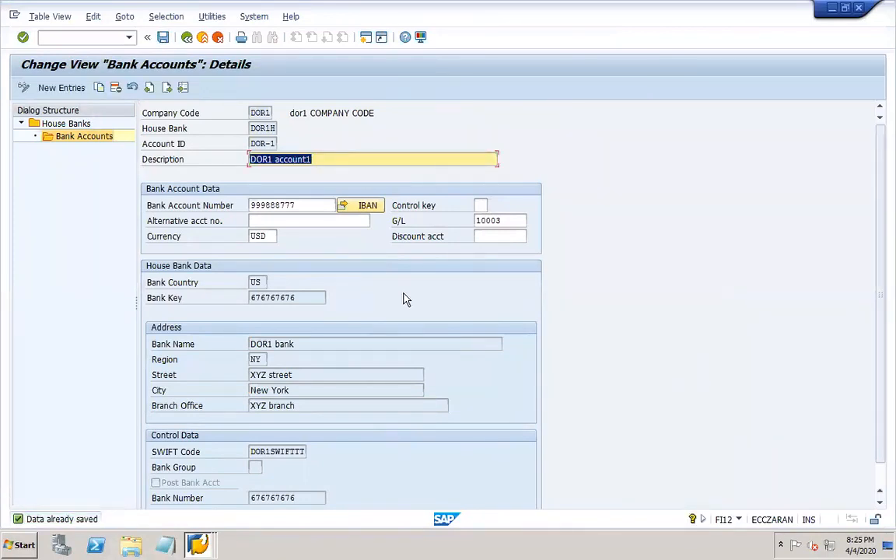
{"action": "left_click", "coordinate": [186, 38]}
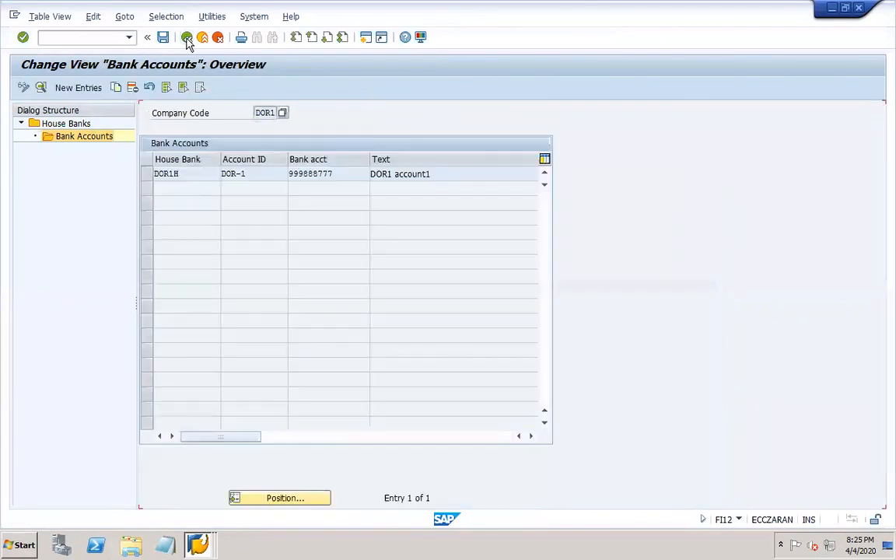
{"action": "left_click", "coordinate": [147, 176]}
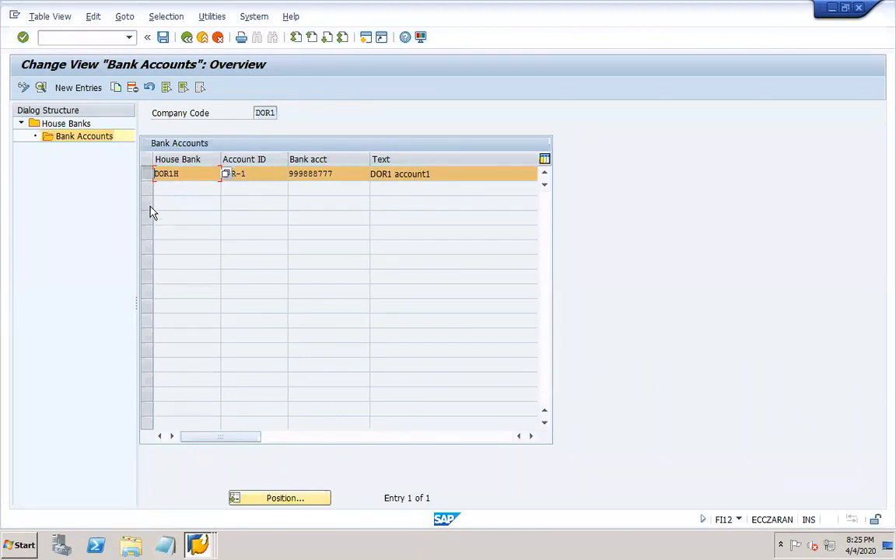
{"action": "left_click", "coordinate": [166, 41]}
{"action": "left_click", "coordinate": [190, 40]}
- Save again and back out through Bank Accounts and House Banks to SAP Easy Access
{"action": "left_click", "coordinate": [163, 39]}
{"action": "left_click", "coordinate": [192, 41]}
{"action": "left_click", "coordinate": [192, 40]}
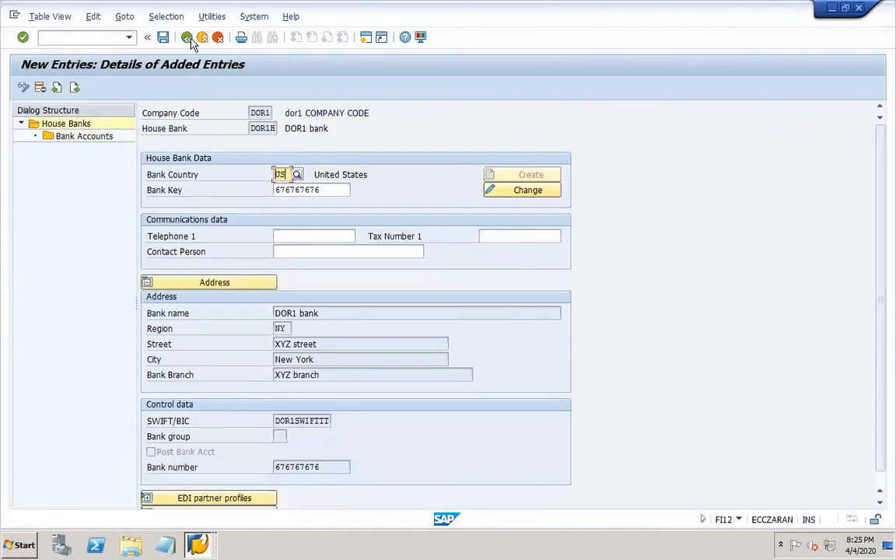
{"action": "left_click", "coordinate": [187, 40]}
{"action": "left_click", "coordinate": [183, 42]}
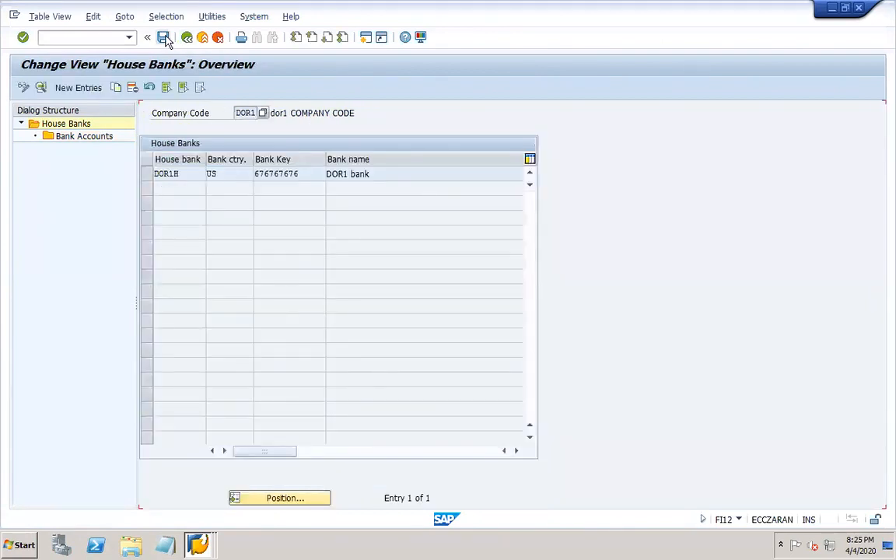
{"action": "left_click", "coordinate": [185, 42]}
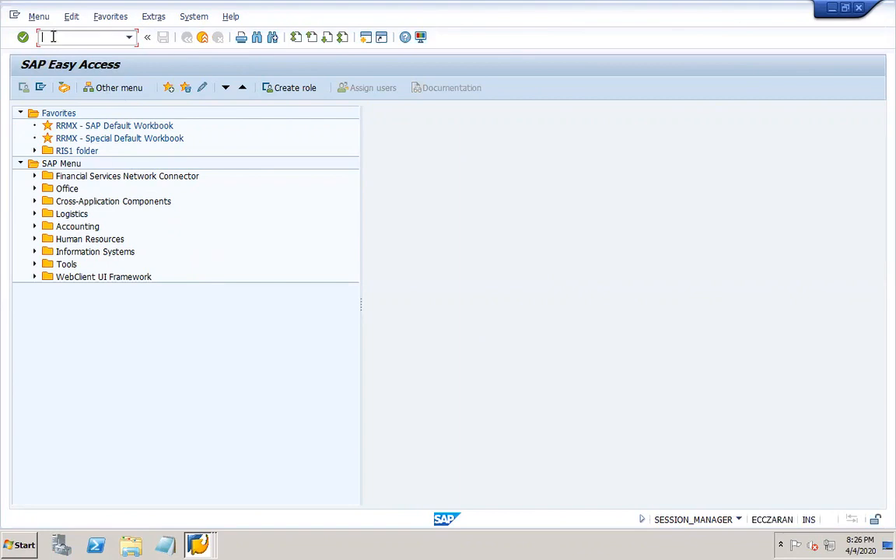
- Run FI12 for company code DOR1 and open house bank DOR1H's bank accounts
{"action": "type", "text": "fi12"}
{"action": "key", "text": "Return"}
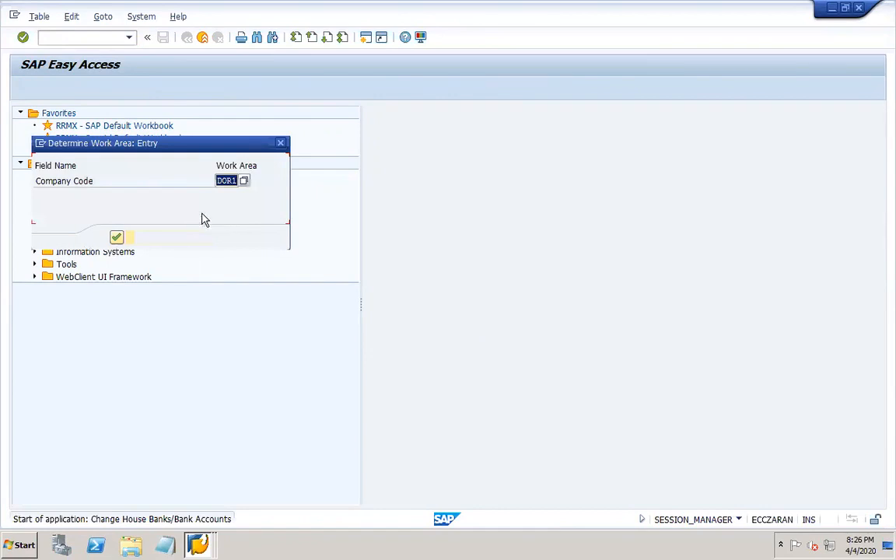
{"action": "left_click", "coordinate": [116, 238]}
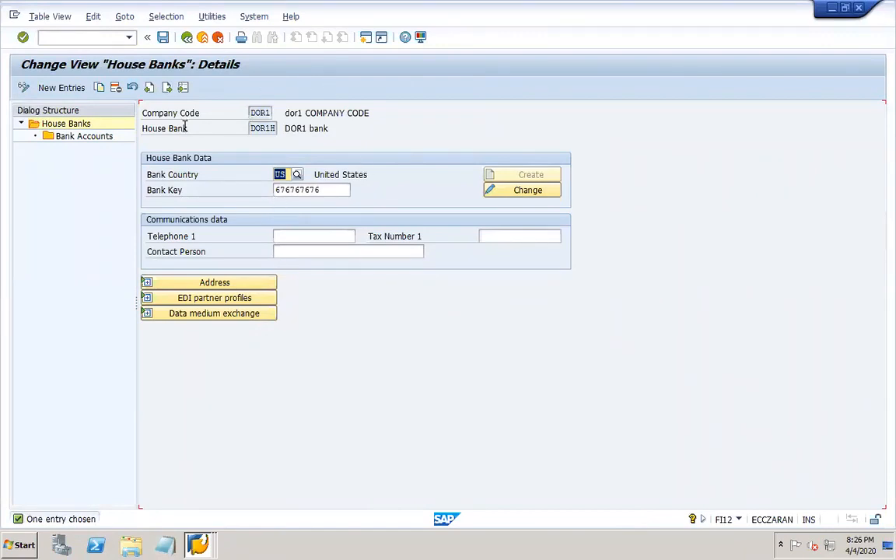
{"action": "double_click", "coordinate": [96, 142]}
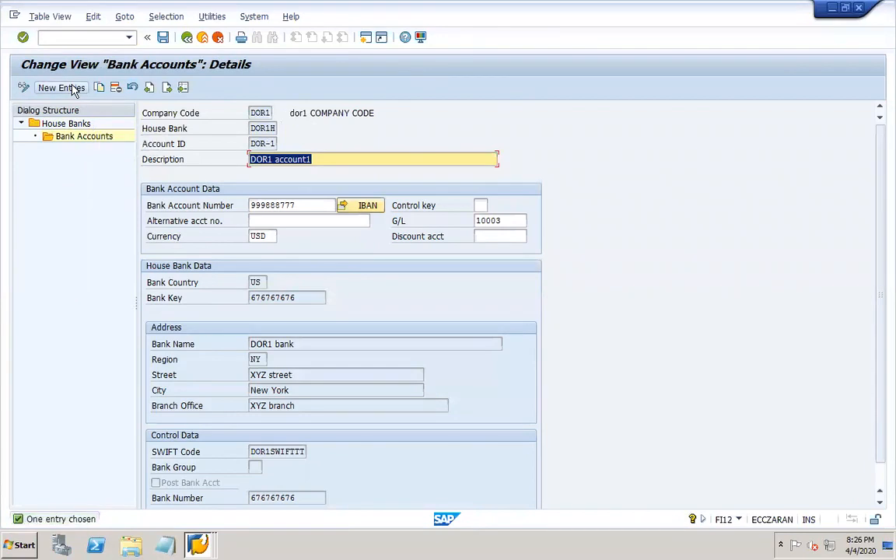
- Create bank account DOR-2 described 'DOR1 account2' with account number 23232323
{"action": "left_click", "coordinate": [62, 88]}
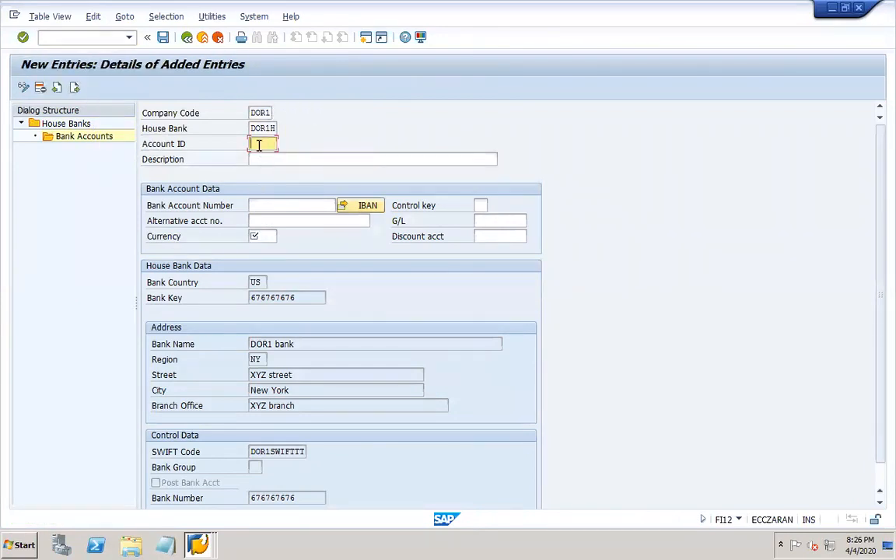
{"action": "type", "text": "DOR"}
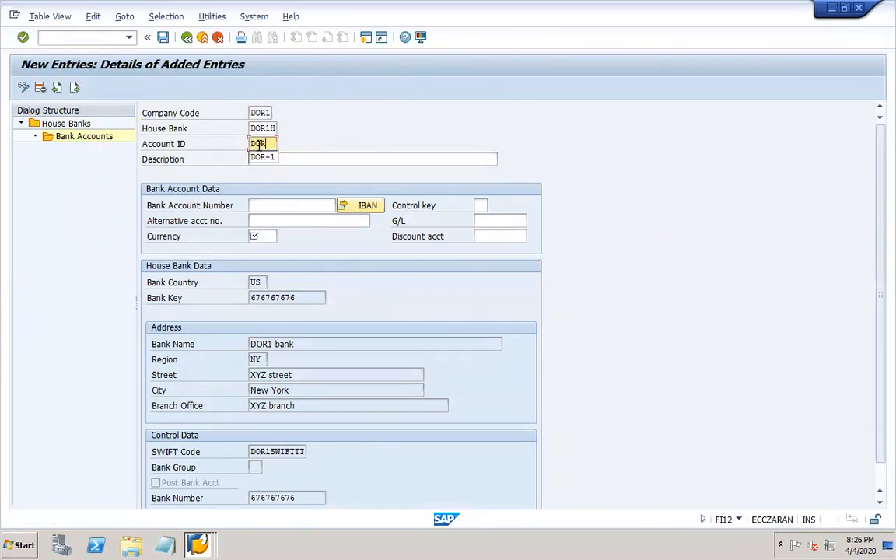
{"action": "type", "text": "-2"}
{"action": "key", "text": "Tab"}
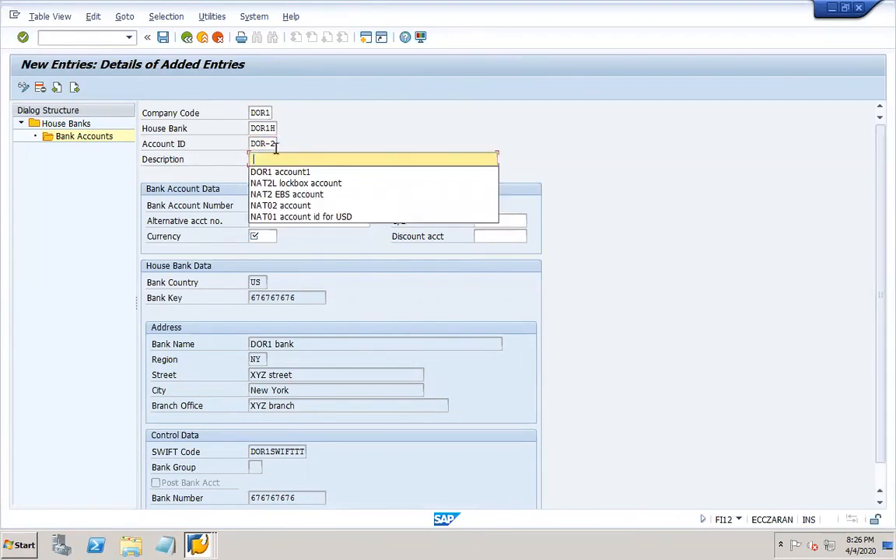
{"action": "left_click", "coordinate": [312, 176]}
{"action": "key", "text": "BackSpace"}
{"action": "type", "text": "2"}
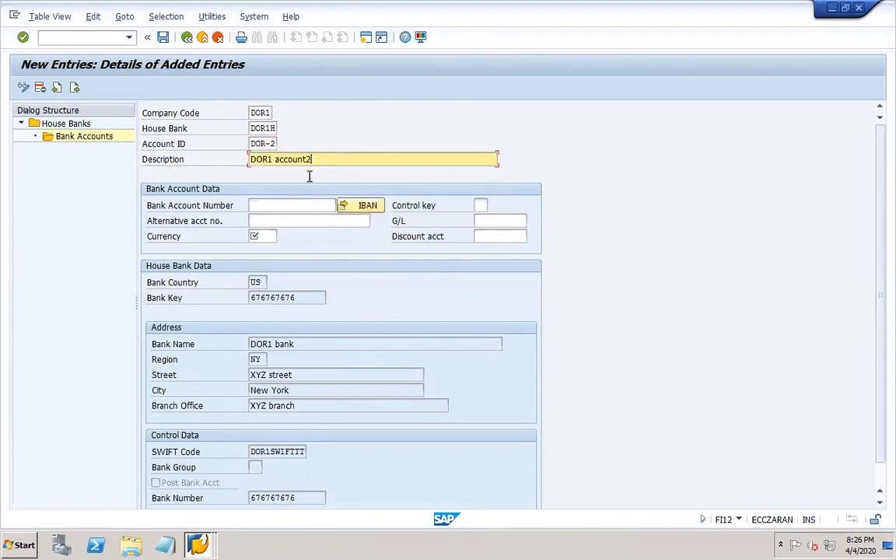
{"action": "left_click", "coordinate": [280, 206]}
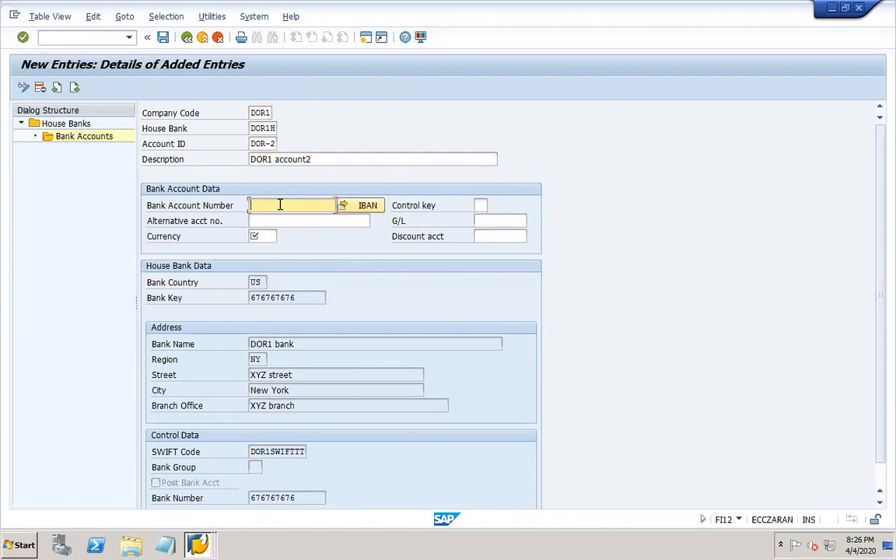
{"action": "type", "text": "23232323"}
- Assign G/L account 10003 and currency USD to account DOR-2
{"action": "left_click", "coordinate": [512, 221]}
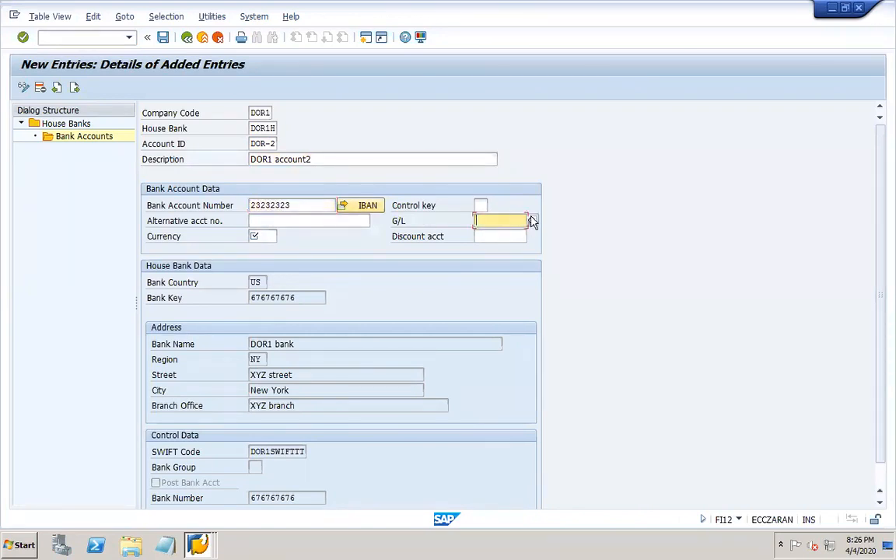
{"action": "left_click", "coordinate": [531, 220]}
{"action": "key", "text": "Return"}
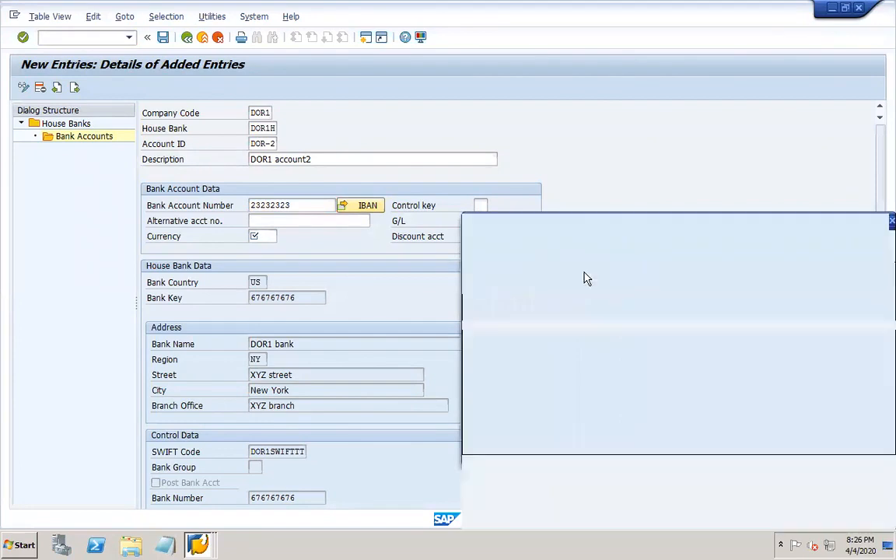
{"action": "double_click", "coordinate": [478, 129]}
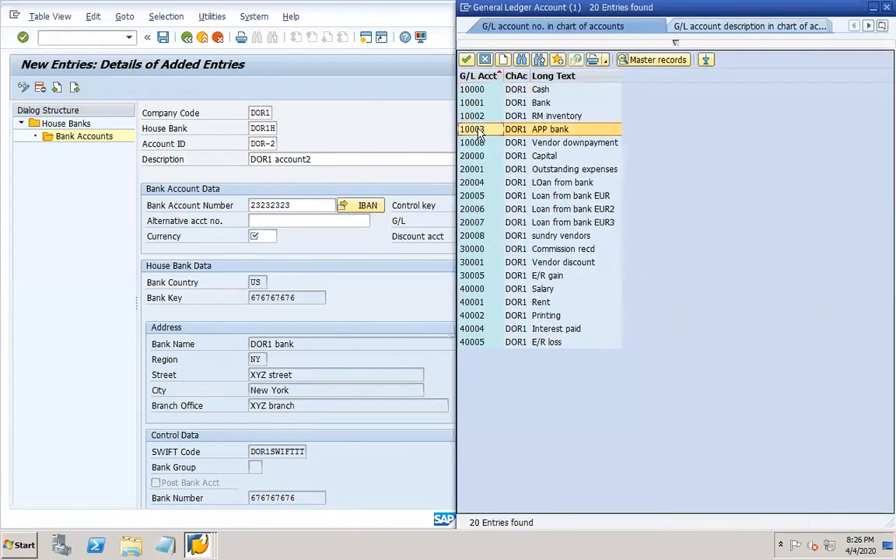
{"action": "left_click", "coordinate": [257, 236]}
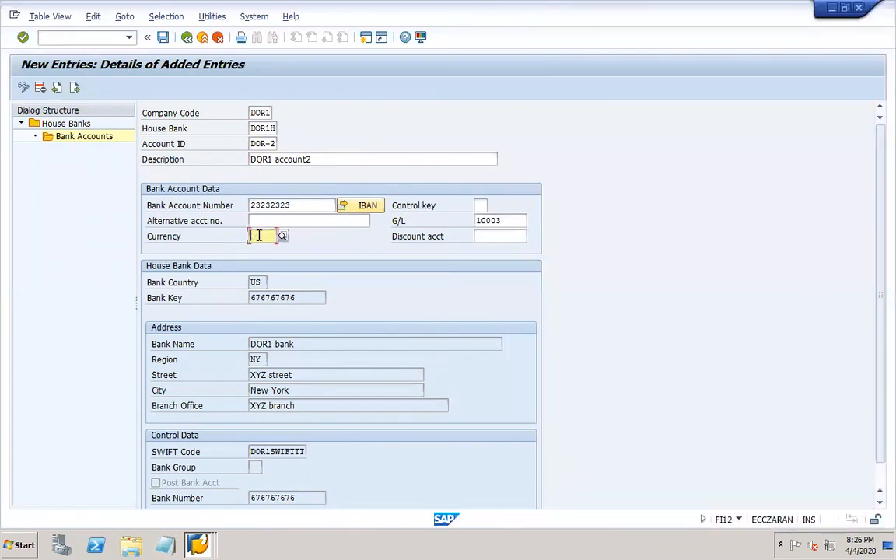
{"action": "type", "text": "USD"}
{"action": "key", "text": "Return"}
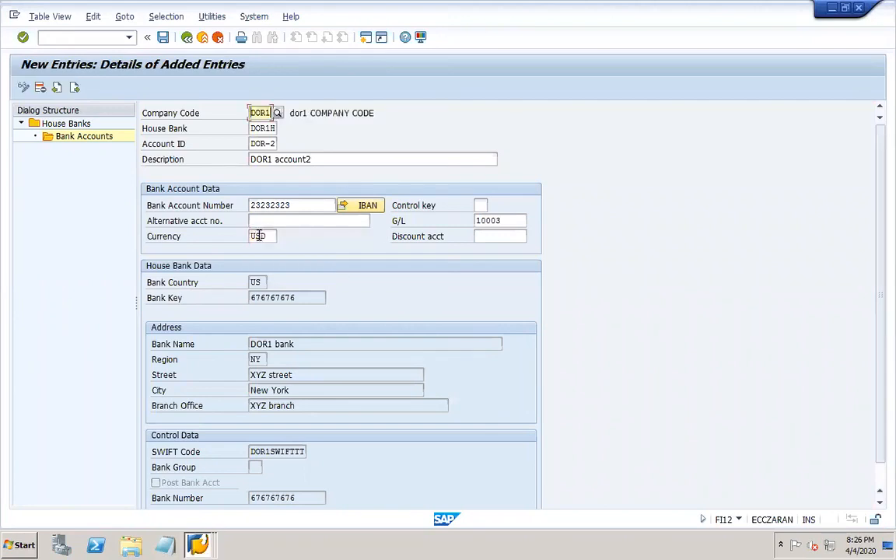
- Save DOR-2, decline IBAN transport, and go back to the House Banks overview
{"action": "left_click", "coordinate": [164, 38]}
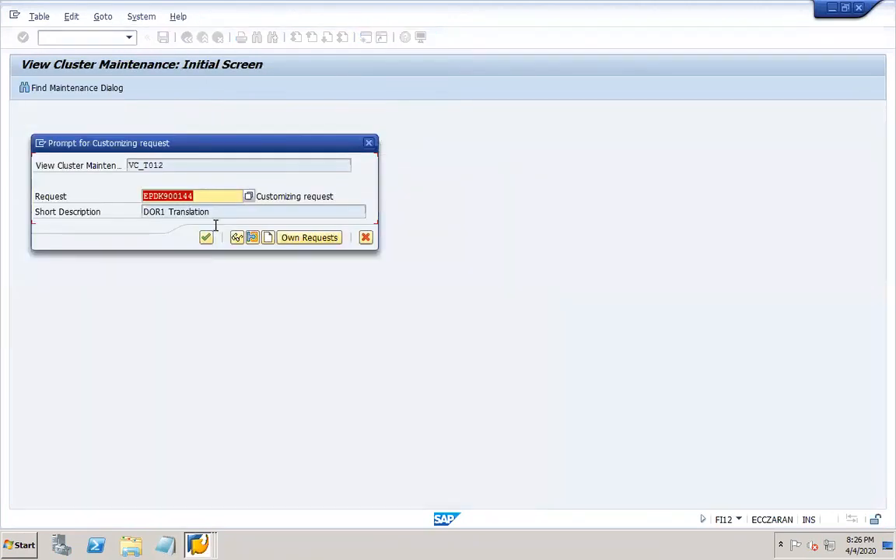
{"action": "left_click", "coordinate": [205, 237]}
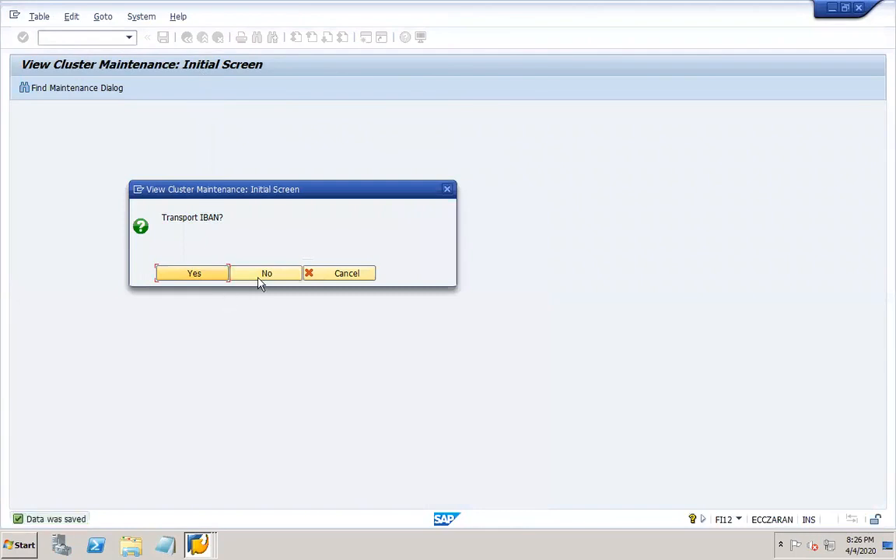
{"action": "left_click", "coordinate": [259, 279]}
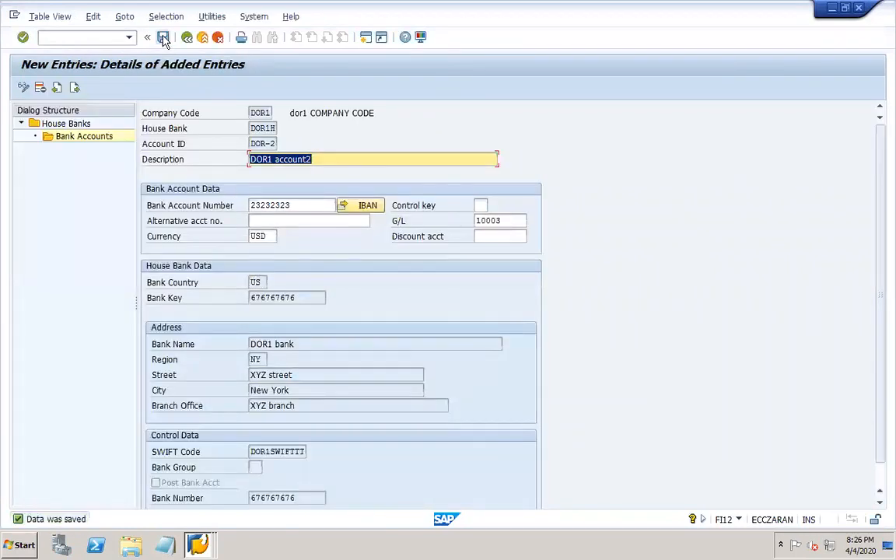
{"action": "left_click", "coordinate": [187, 38]}
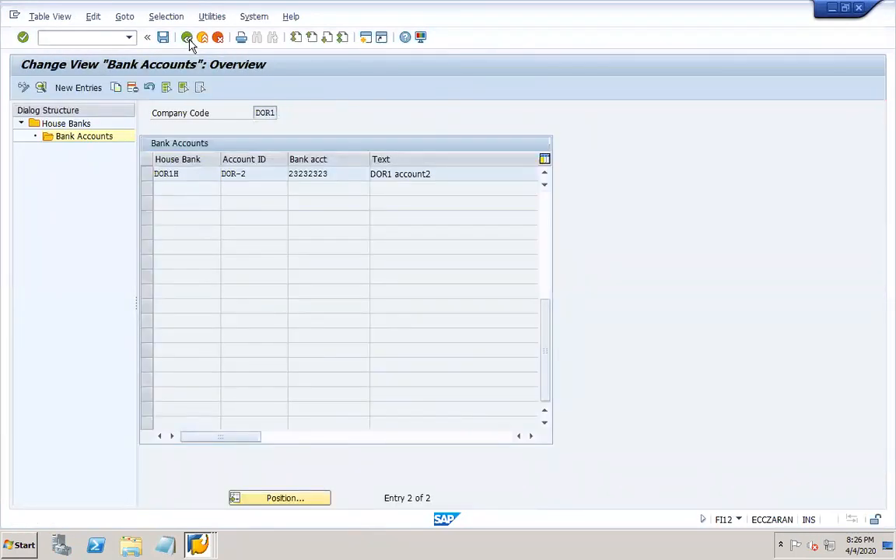
{"action": "left_click", "coordinate": [187, 39]}
{"action": "left_click", "coordinate": [188, 39]}
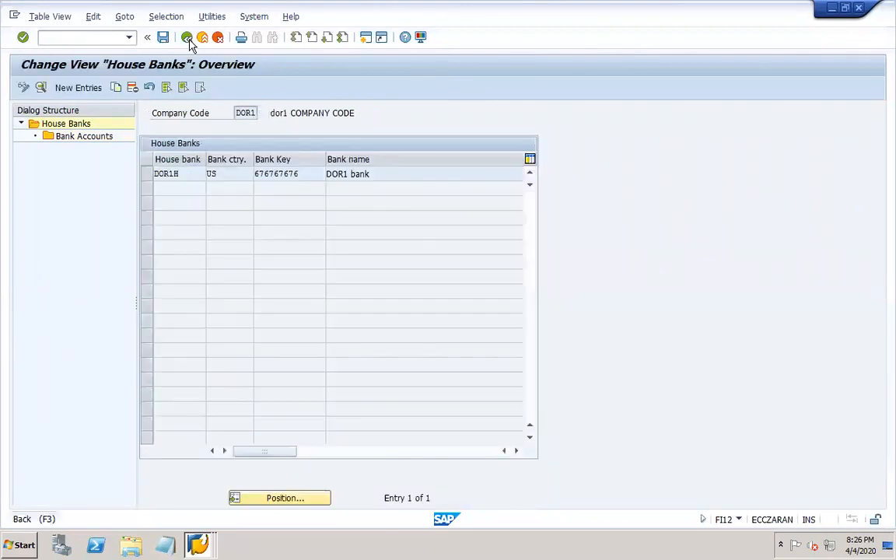
- Rerun FI12 for company code DOR1 and open house bank DOR1H's bank accounts
{"action": "left_click", "coordinate": [188, 39]}
{"action": "type", "text": "fi12"}
{"action": "key", "text": "Return"}
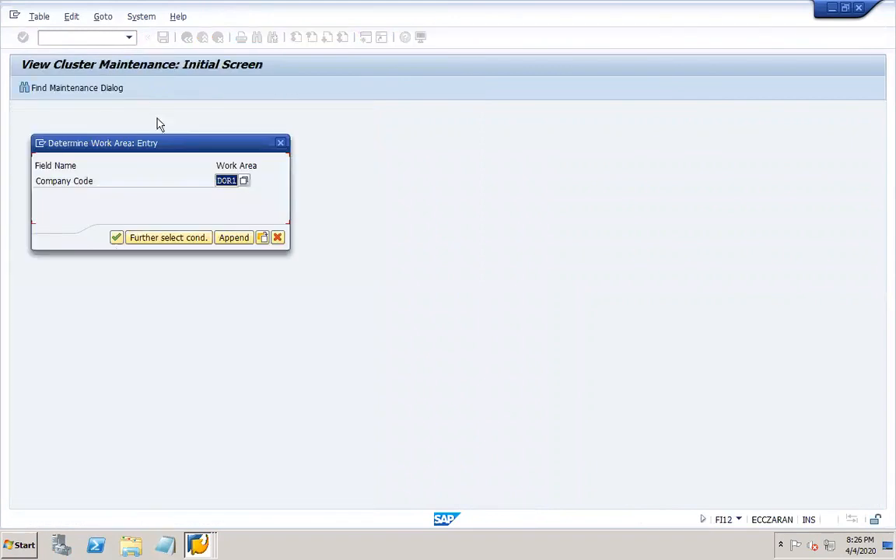
{"action": "left_click", "coordinate": [115, 237]}
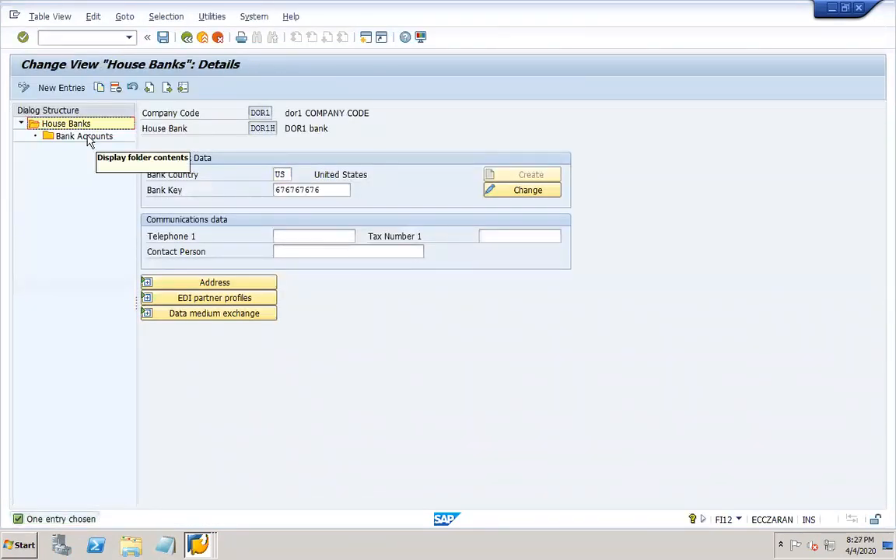
{"action": "left_click", "coordinate": [87, 138]}
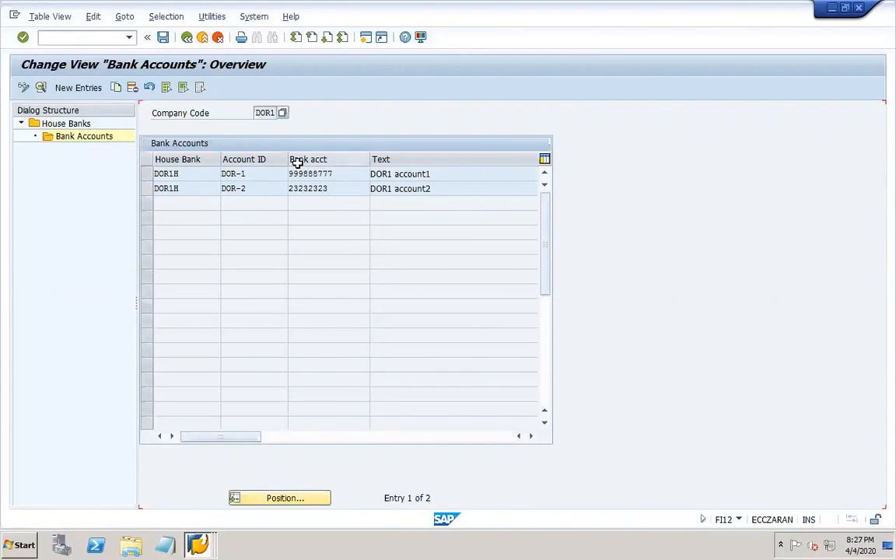
- Save the account list, review DOR-1 details, save house bank data, then switch to PowerPoint
{"action": "mouse_move", "coordinate": [443, 8]}
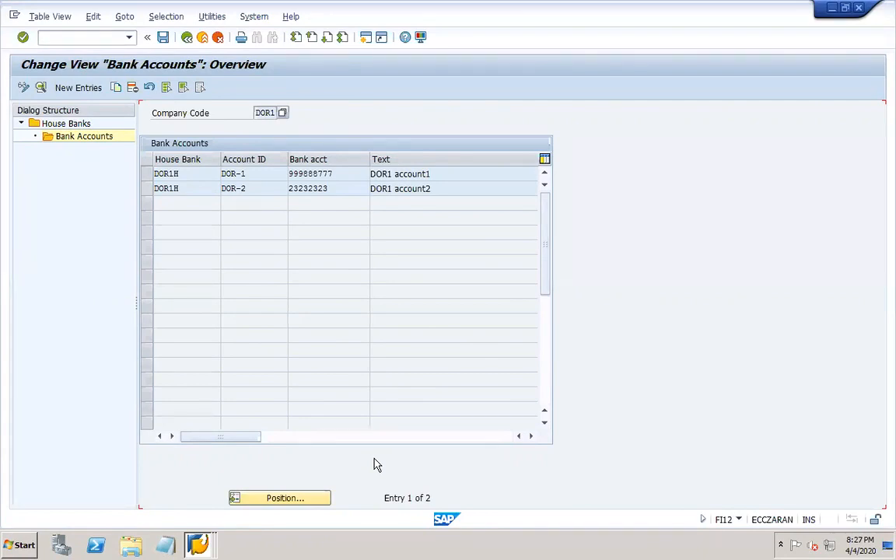
{"action": "left_click", "coordinate": [163, 39]}
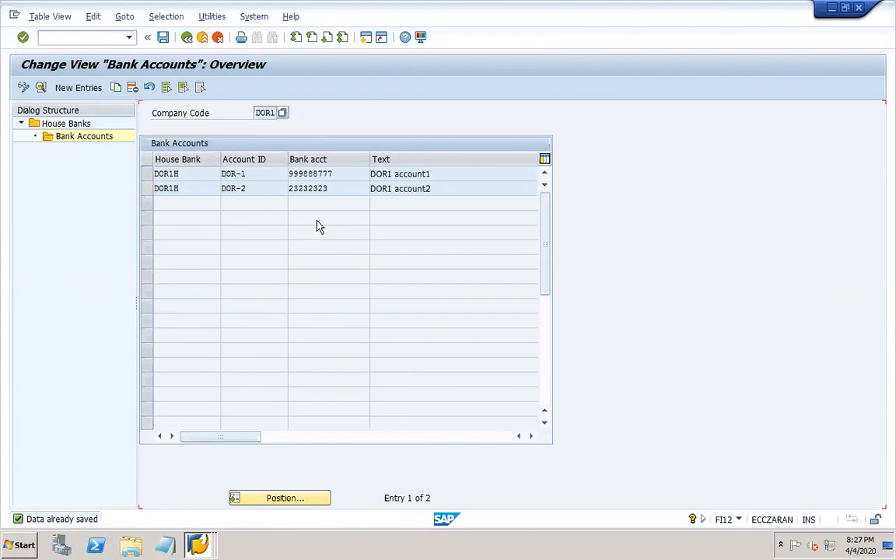
{"action": "double_click", "coordinate": [181, 175]}
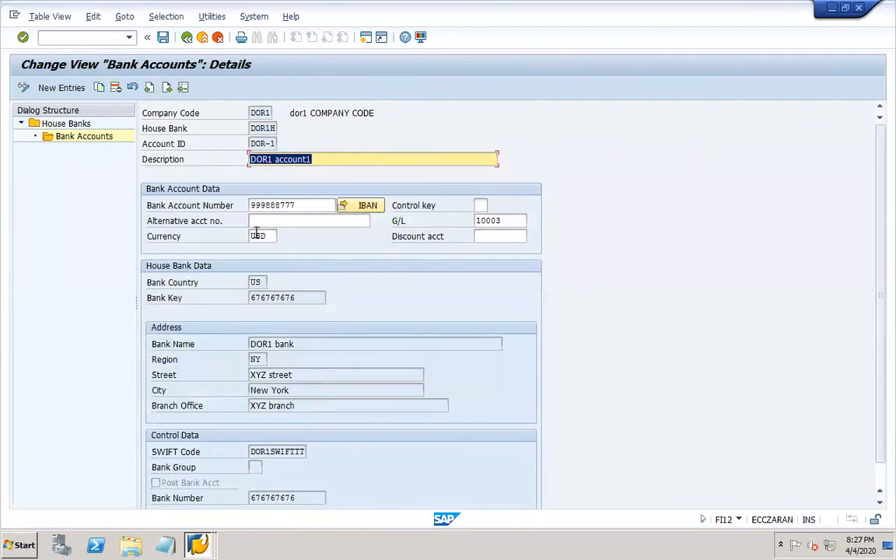
{"action": "double_click", "coordinate": [53, 123]}
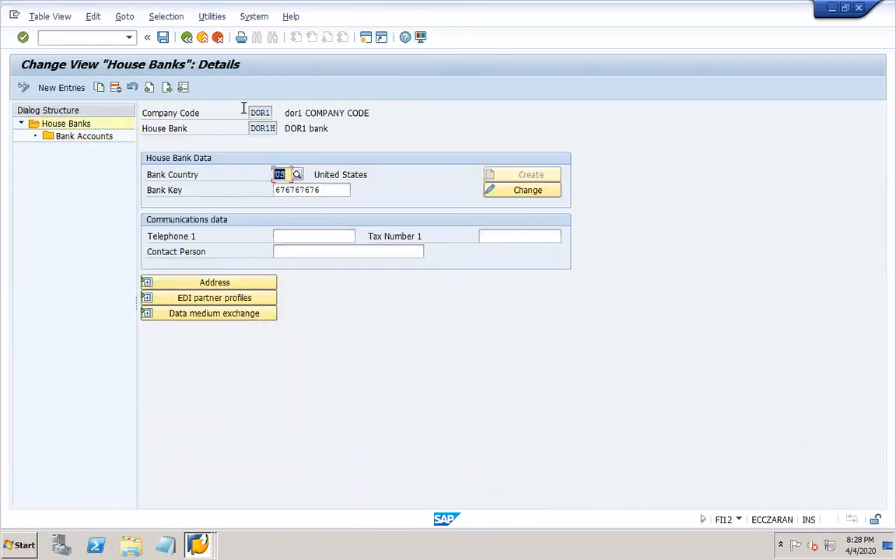
{"action": "left_click", "coordinate": [163, 37]}
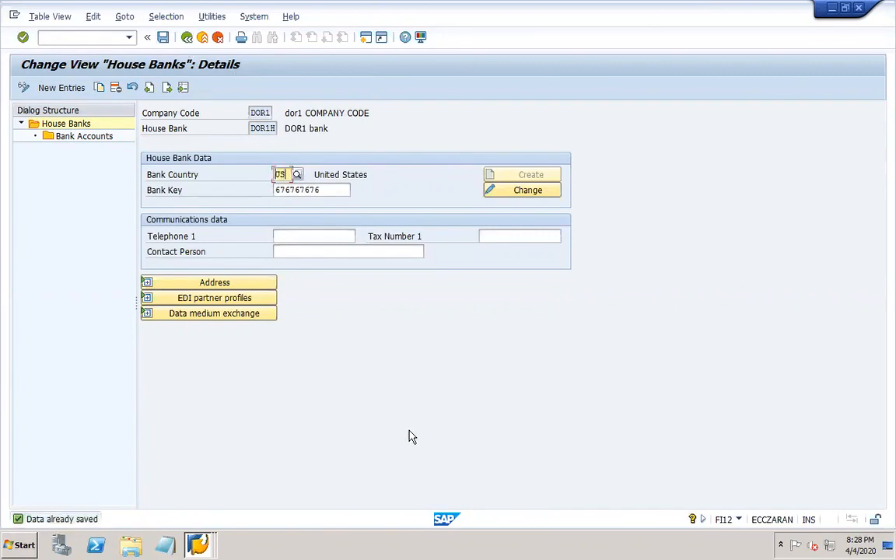
{"action": "left_click", "coordinate": [624, 542]}
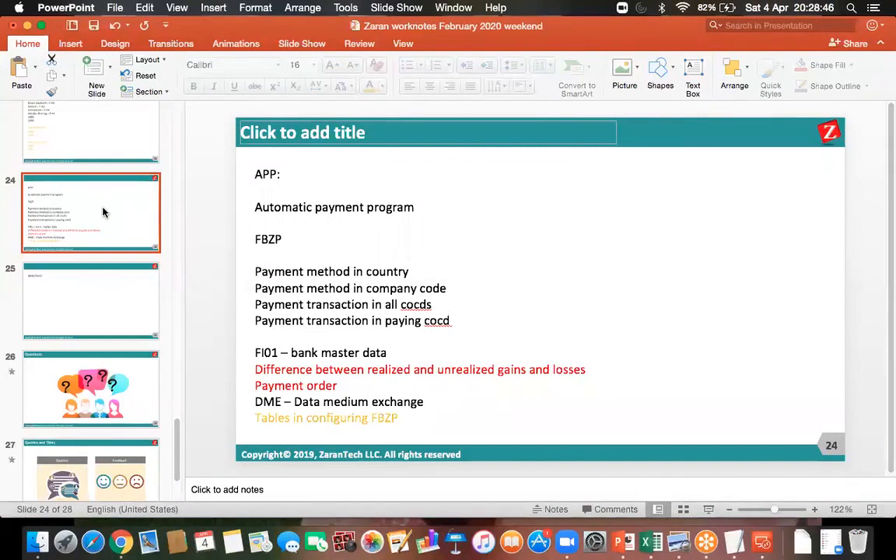
- On slide 24, add a 'House bank' line and remove the blank line below FBZP, then return to SAP
{"action": "left_click", "coordinate": [99, 272]}
{"action": "left_click", "coordinate": [91, 224]}
{"action": "left_click", "coordinate": [276, 334]}
{"action": "type", "text": "House bank"}
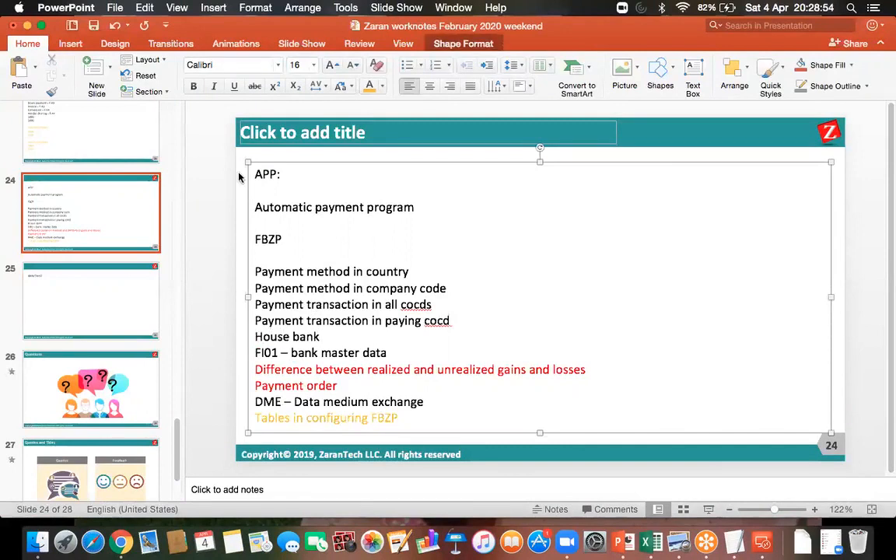
{"action": "left_click", "coordinate": [270, 258]}
{"action": "key", "text": "BackSpace"}
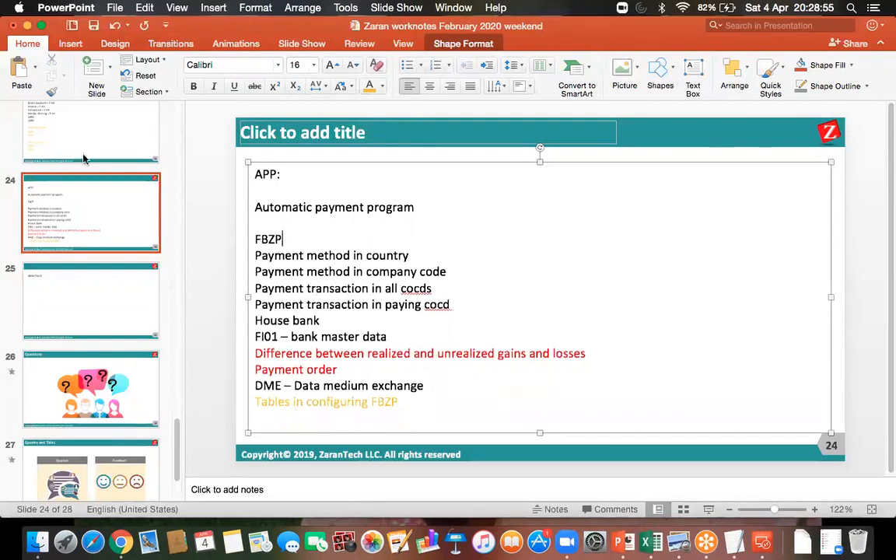
{"action": "left_click", "coordinate": [343, 322]}
{"action": "key", "text": "Return"}
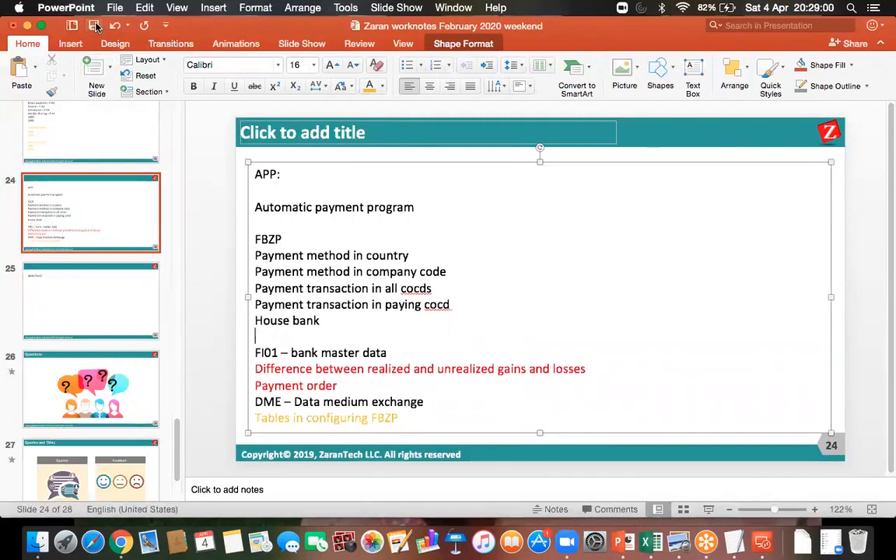
{"action": "left_click", "coordinate": [768, 547]}
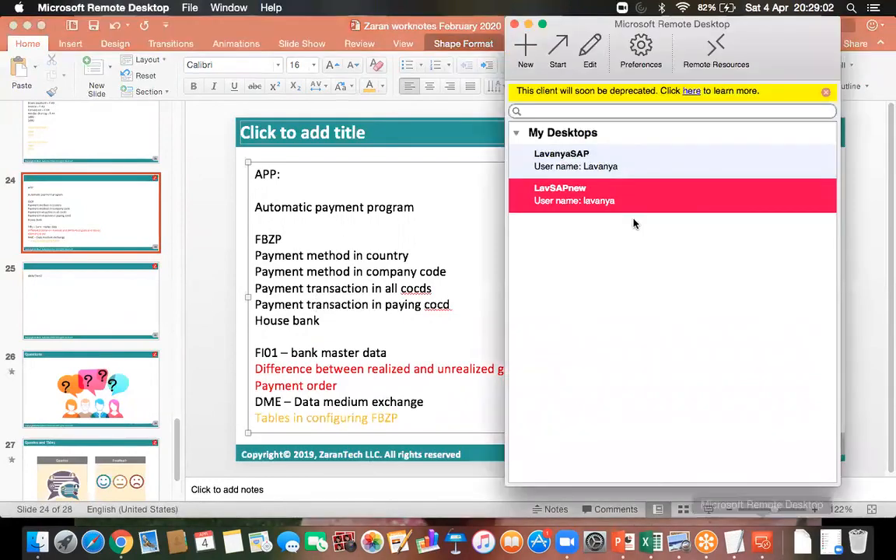
{"action": "double_click", "coordinate": [632, 200]}
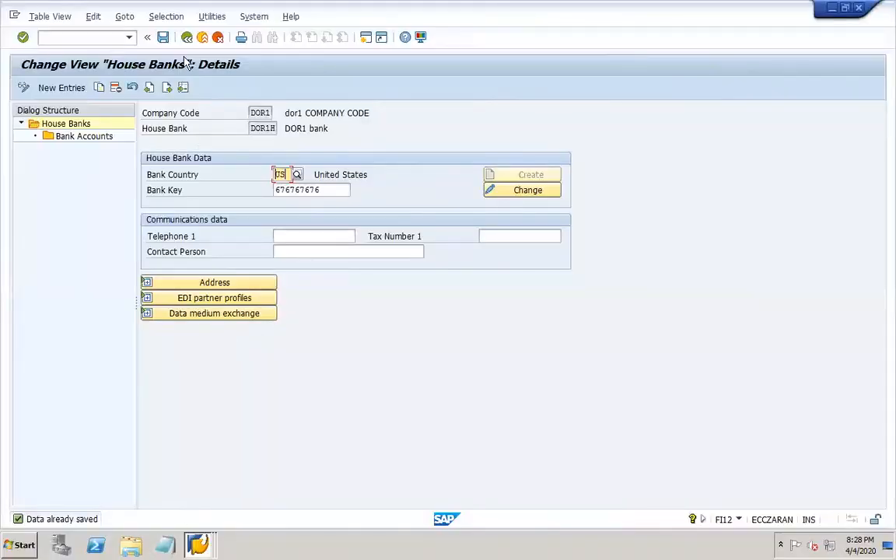
- Go back to the SAP main menu and run FBZP
{"action": "left_click", "coordinate": [187, 39]}
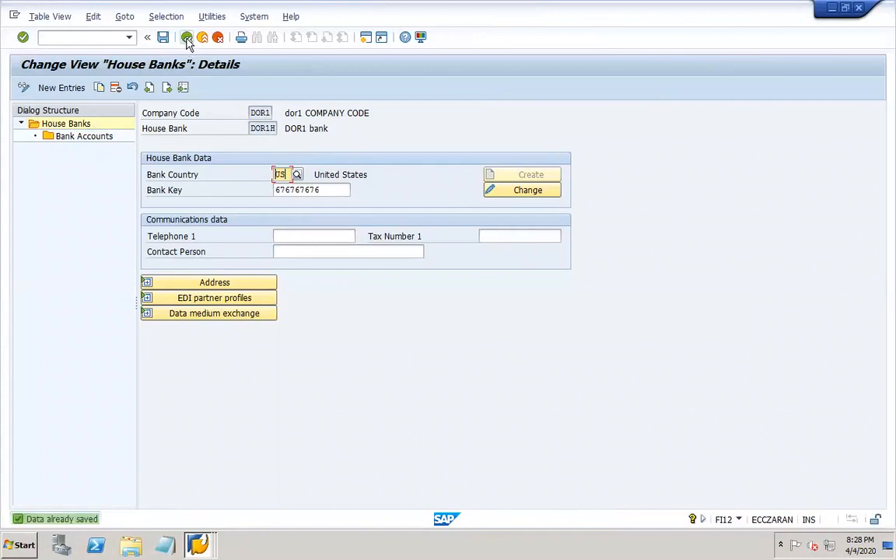
{"action": "left_click", "coordinate": [188, 39]}
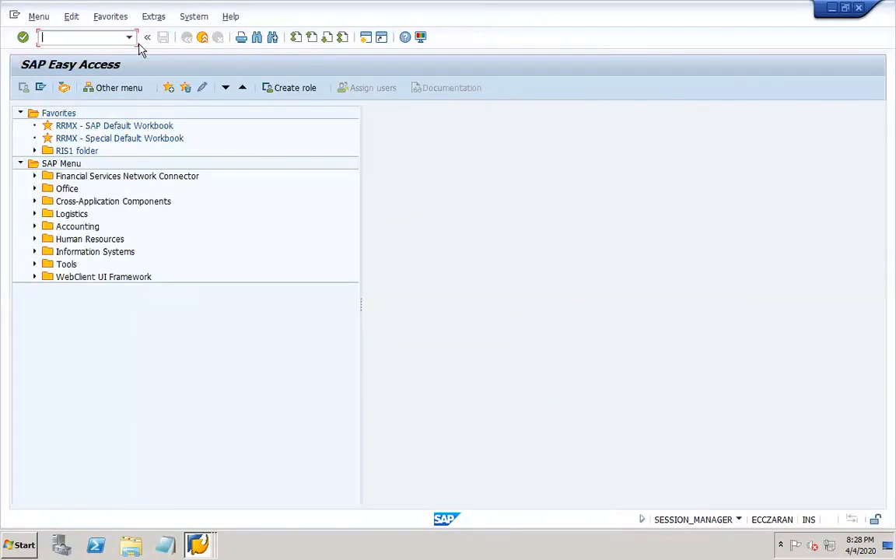
{"action": "type", "text": "fbzp"}
{"action": "key", "text": "Return"}
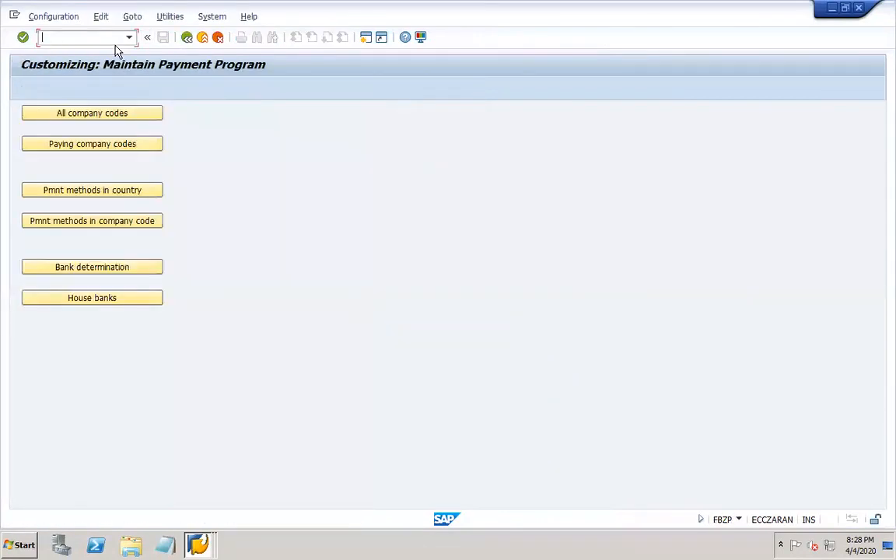
- Close the surplus payment program and Change Bank windows, then open FBZP with /ofbz
{"action": "left_click", "coordinate": [199, 547]}
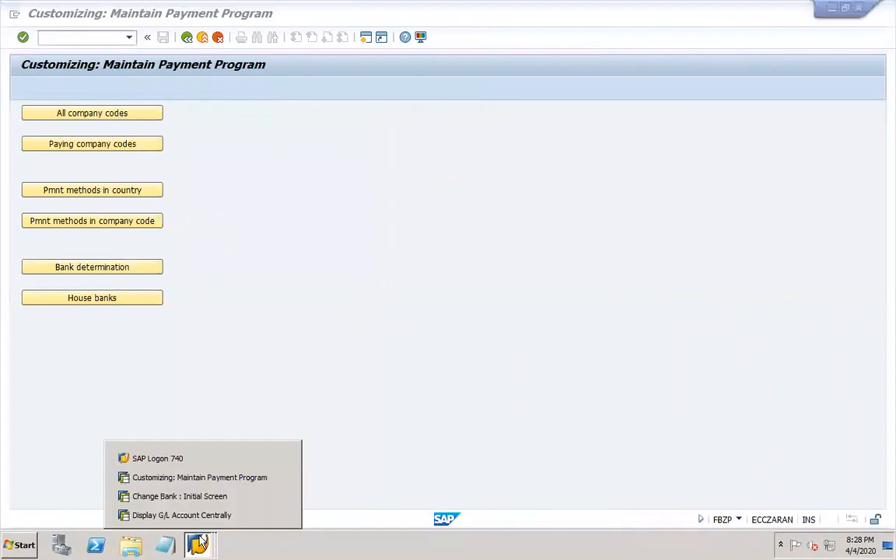
{"action": "left_click", "coordinate": [283, 477]}
{"action": "left_click", "coordinate": [282, 497]}
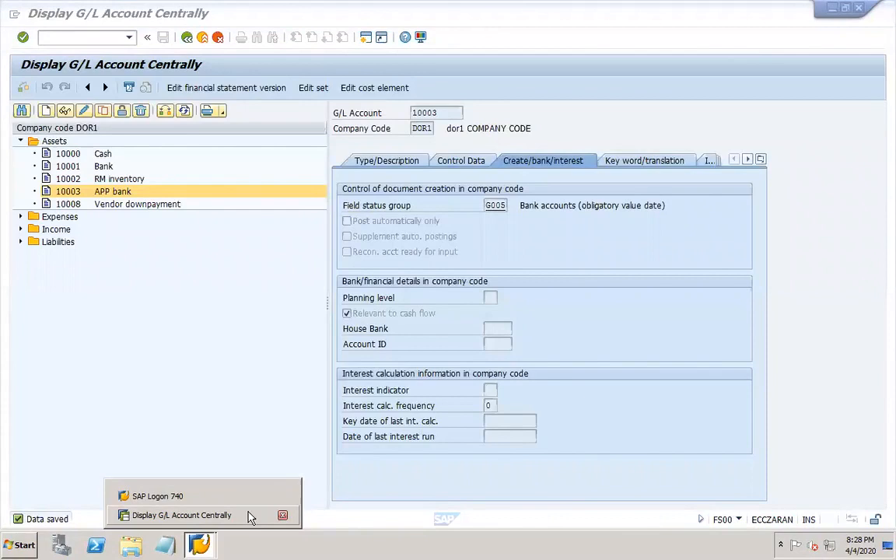
{"action": "left_click", "coordinate": [163, 217]}
{"action": "left_click", "coordinate": [78, 36]}
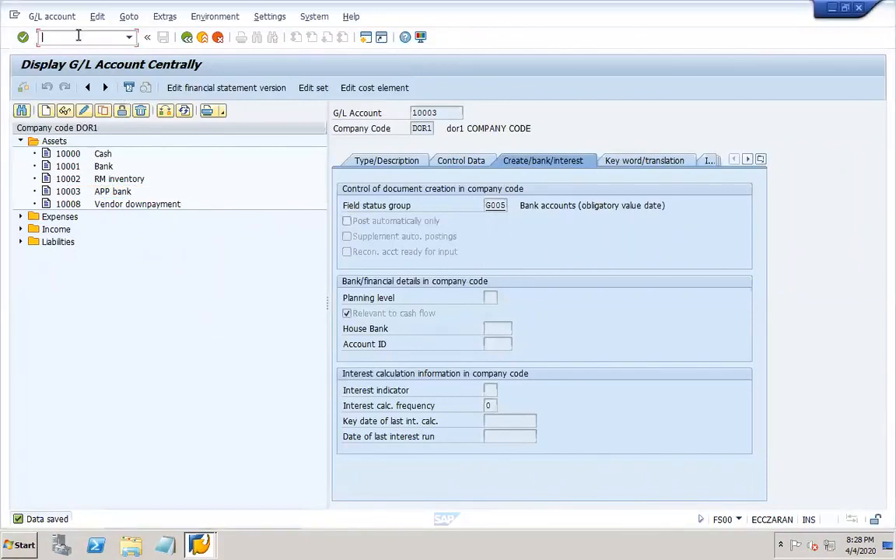
{"action": "type", "text": "/ofbz"}
{"action": "key", "text": "Return"}
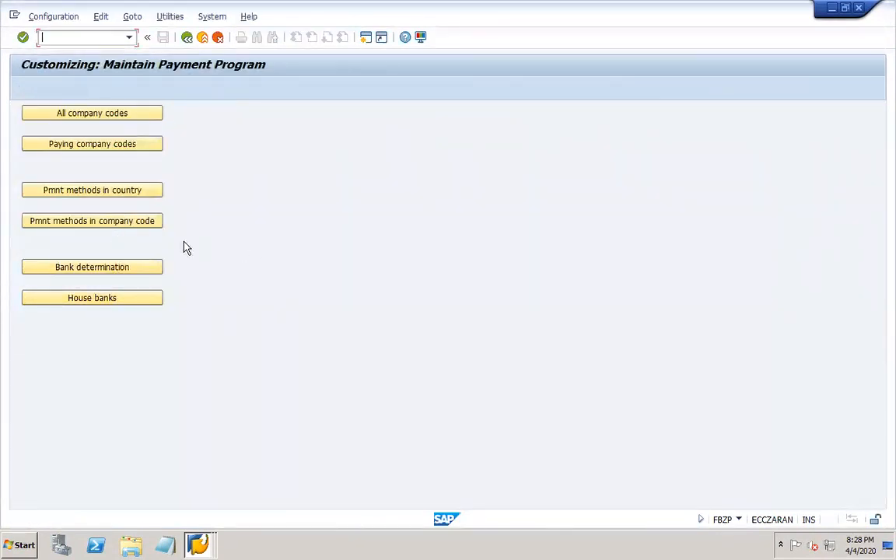
- Open bank determination, select paying company code DOR1 and open its Ranking Order
{"action": "left_click", "coordinate": [107, 274]}
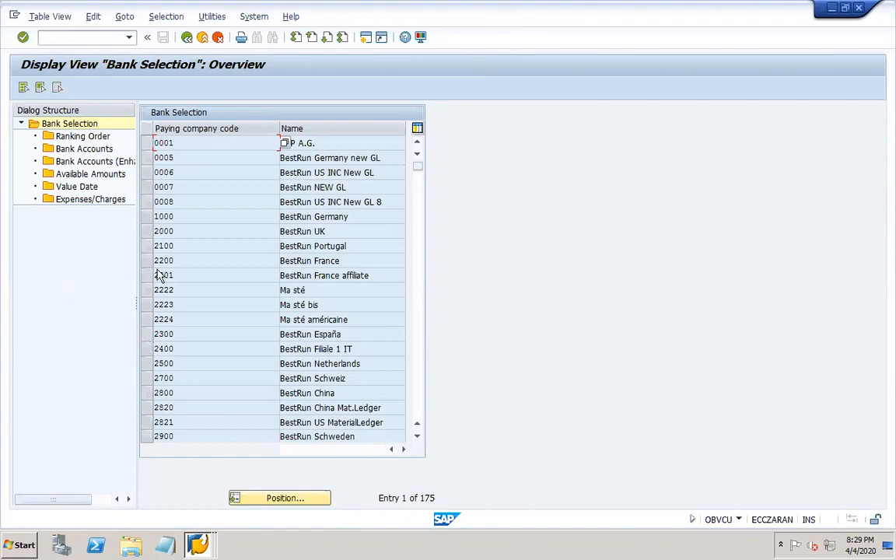
{"action": "left_click_drag", "start_coordinate": [166, 304], "coordinate": [260, 308]}
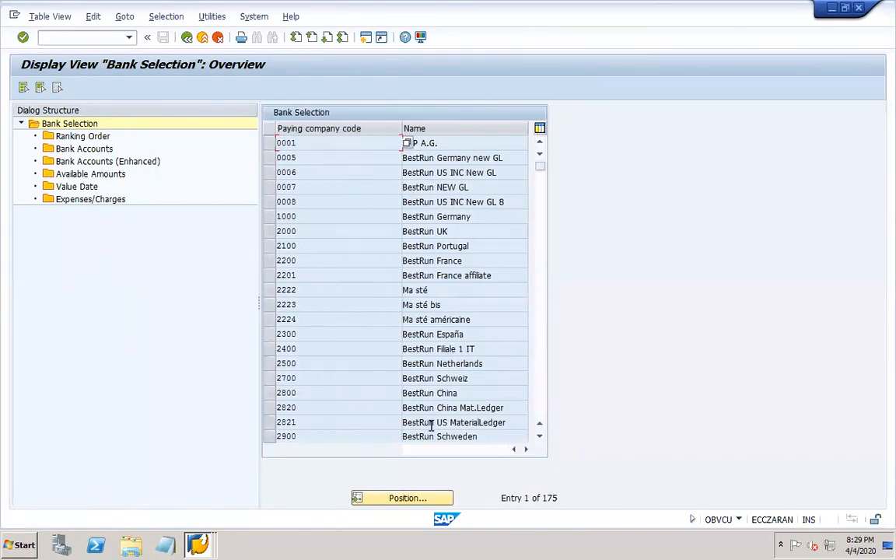
{"action": "left_click", "coordinate": [542, 413]}
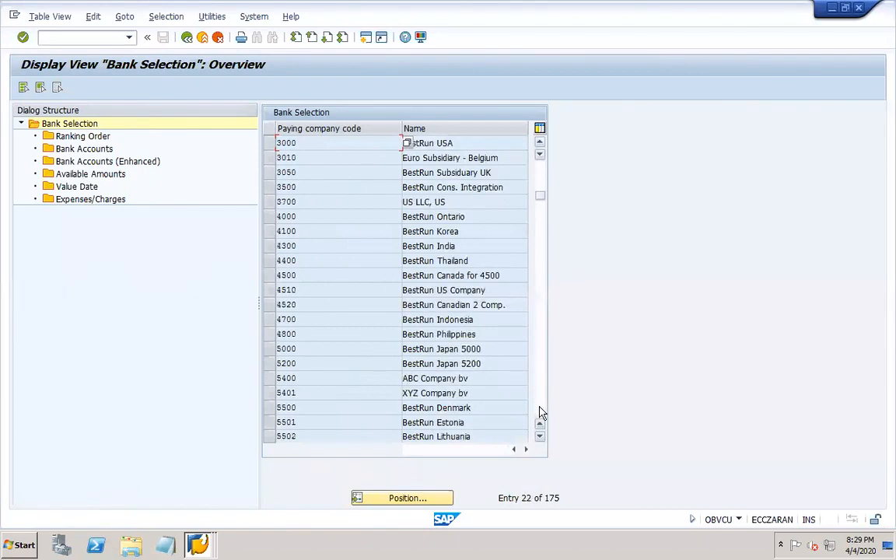
{"action": "left_click", "coordinate": [542, 413]}
{"action": "left_click", "coordinate": [540, 413]}
{"action": "left_click", "coordinate": [540, 413]}
{"action": "left_click", "coordinate": [539, 413]}
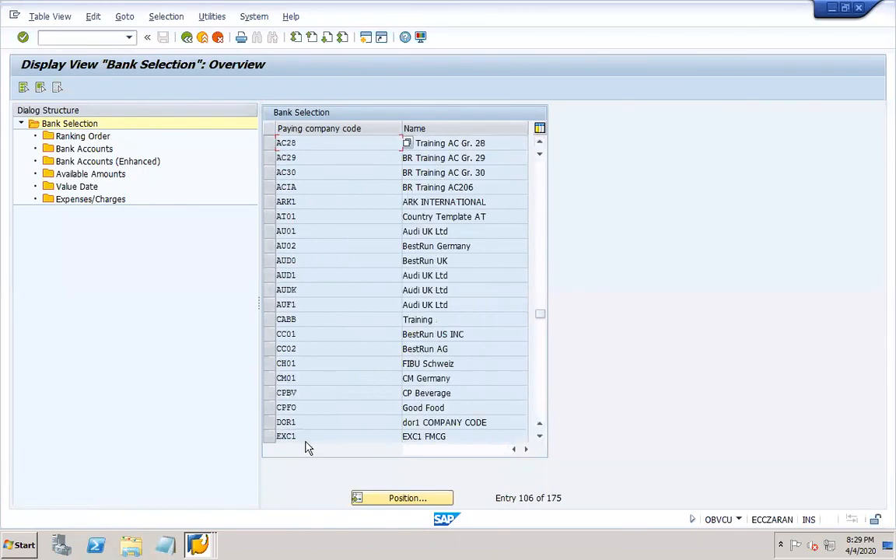
{"action": "left_click", "coordinate": [268, 423]}
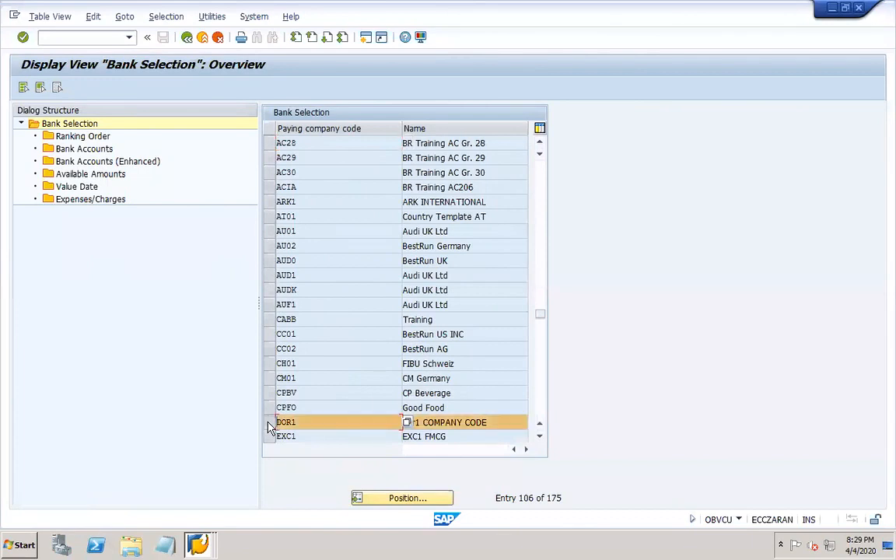
{"action": "left_click", "coordinate": [68, 137]}
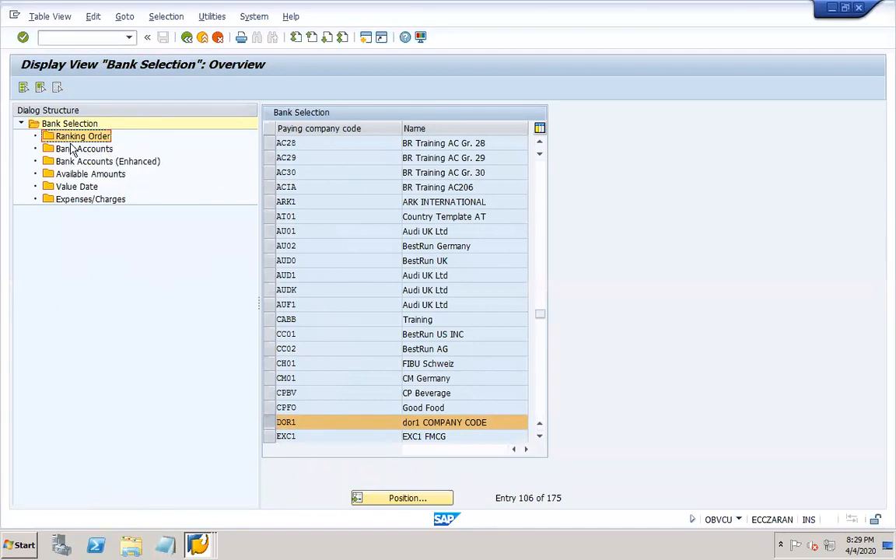
{"action": "double_click", "coordinate": [62, 139]}
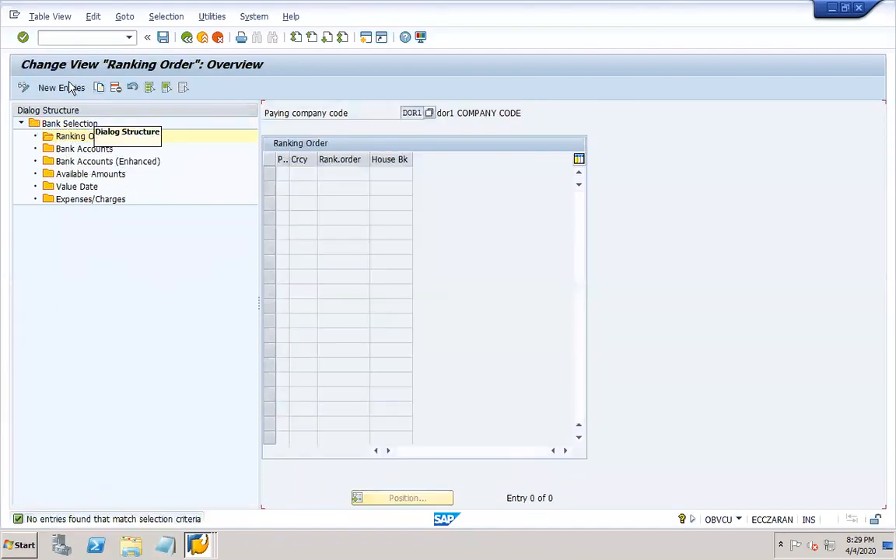
- Add a ranking order entry: payment method X, currency USD, rank 1, house bank DOR1H
{"action": "left_click", "coordinate": [68, 89]}
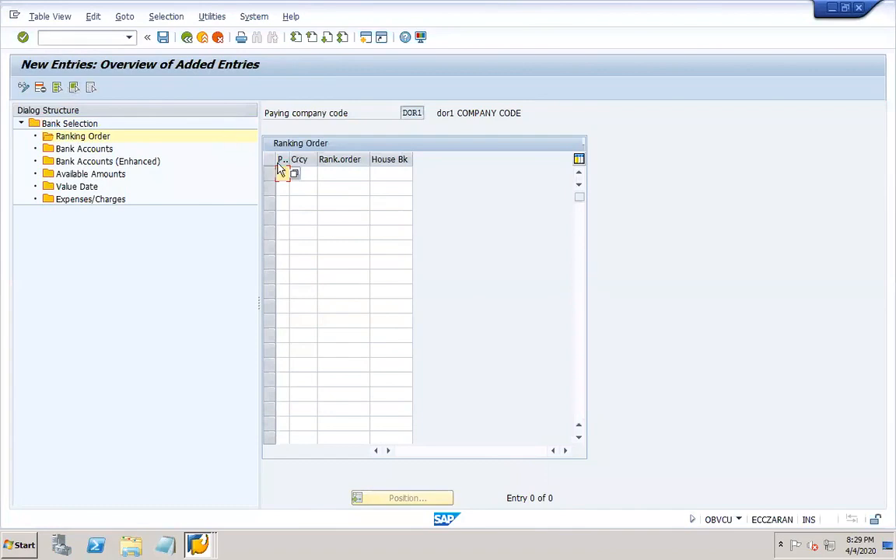
{"action": "left_click_drag", "start_coordinate": [288, 159], "coordinate": [325, 162]}
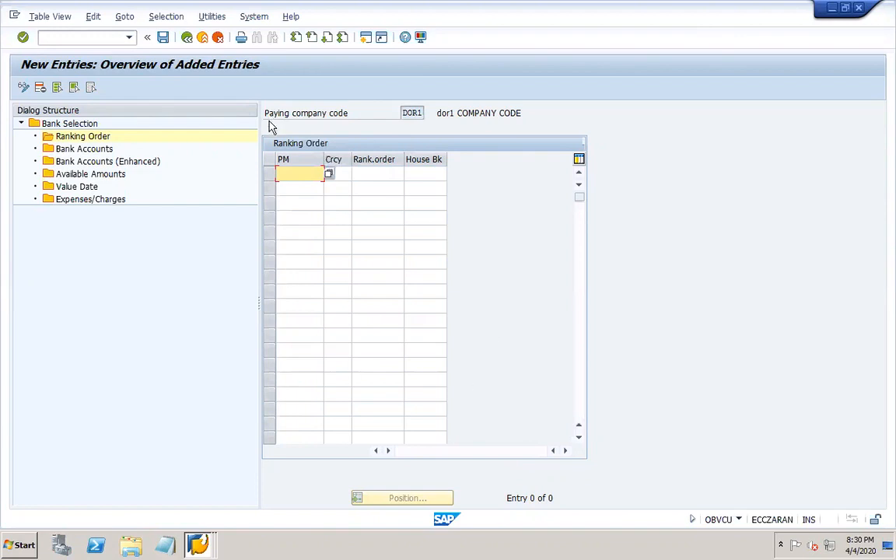
{"action": "left_click", "coordinate": [329, 176]}
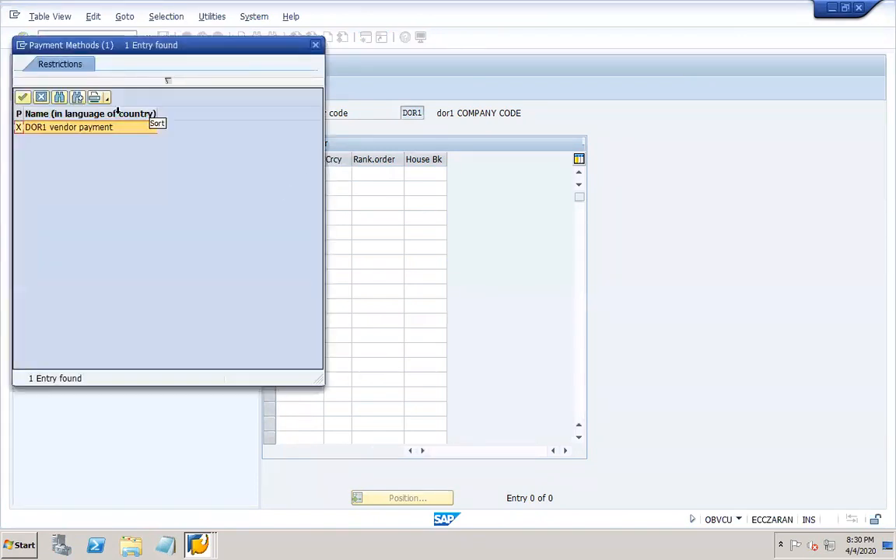
{"action": "double_click", "coordinate": [87, 128]}
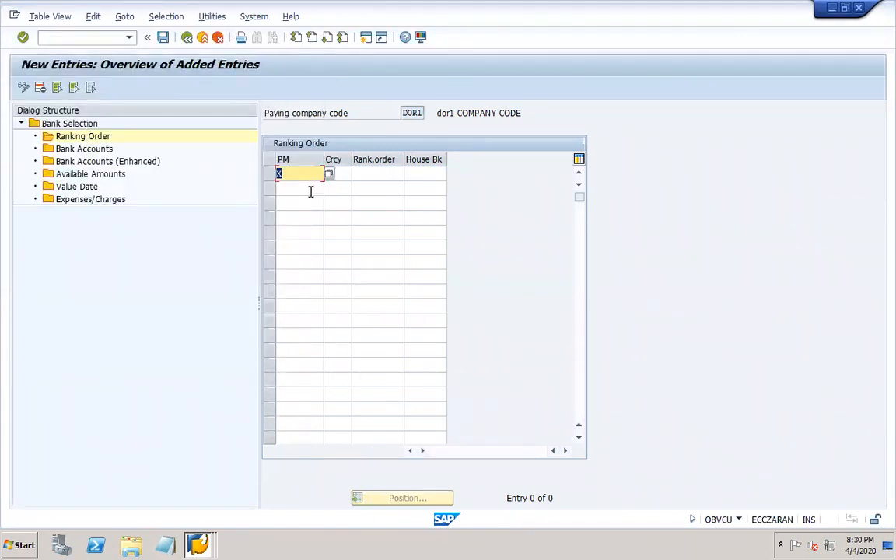
{"action": "left_click", "coordinate": [341, 175]}
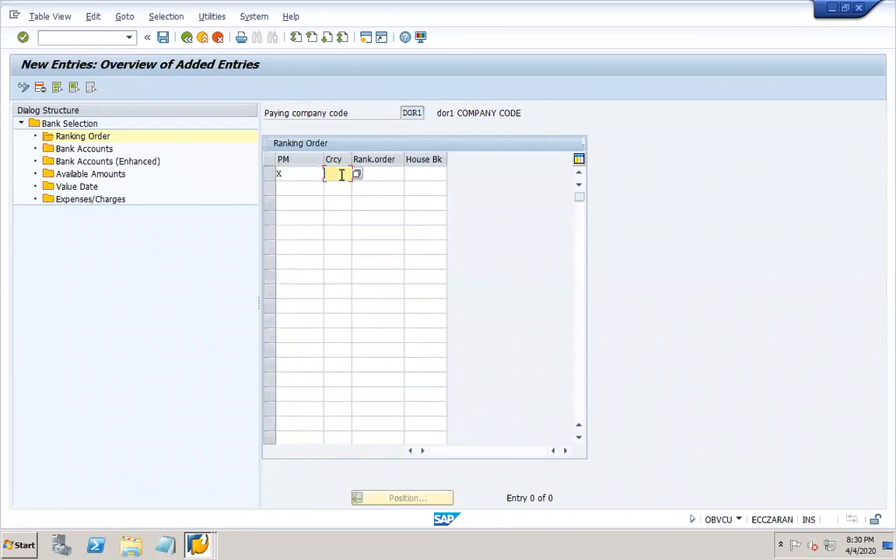
{"action": "type", "text": "USD"}
{"action": "left_click", "coordinate": [389, 172]}
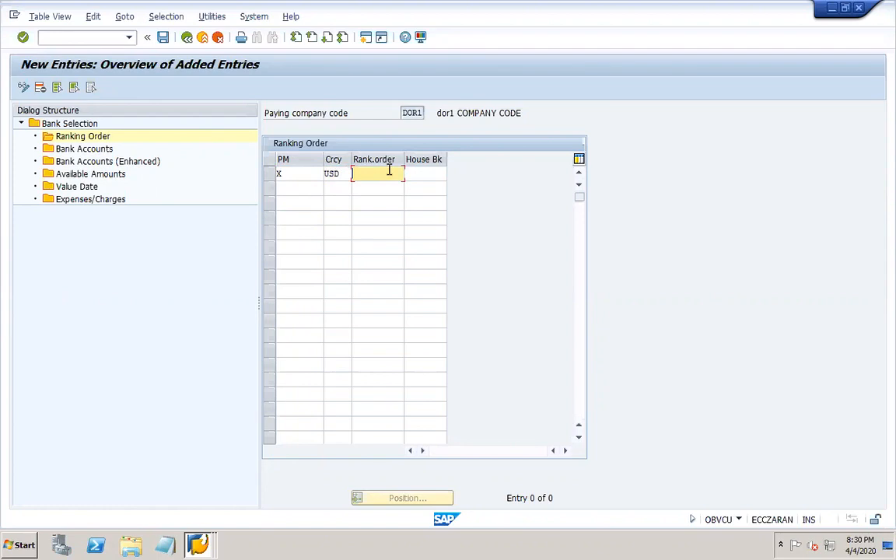
{"action": "type", "text": "1"}
{"action": "left_click", "coordinate": [437, 175]}
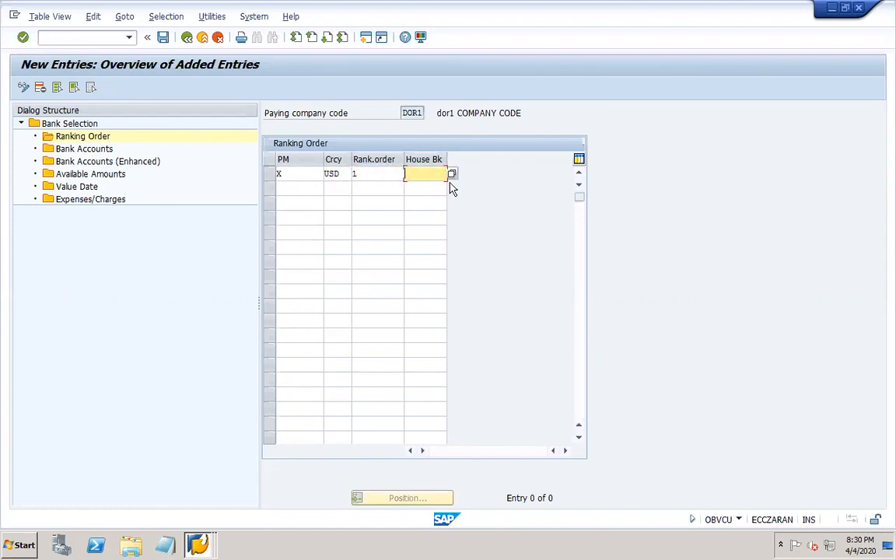
{"action": "left_click", "coordinate": [452, 174]}
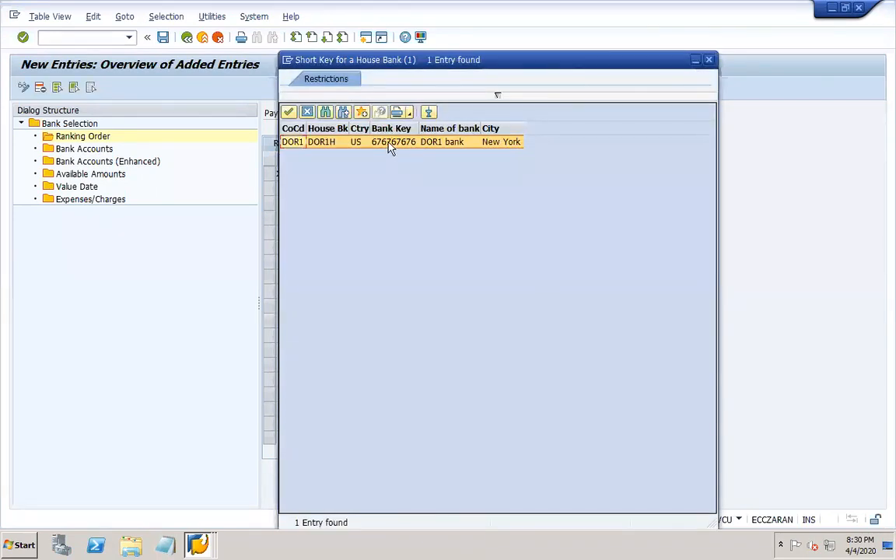
{"action": "double_click", "coordinate": [391, 143]}
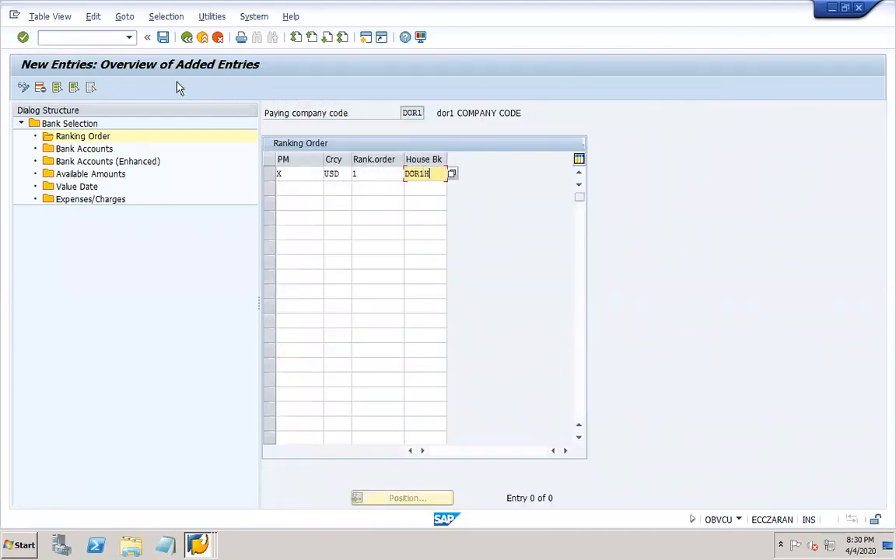
- Save the ranking order entry and confirm the customizing request
{"action": "left_click", "coordinate": [163, 38]}
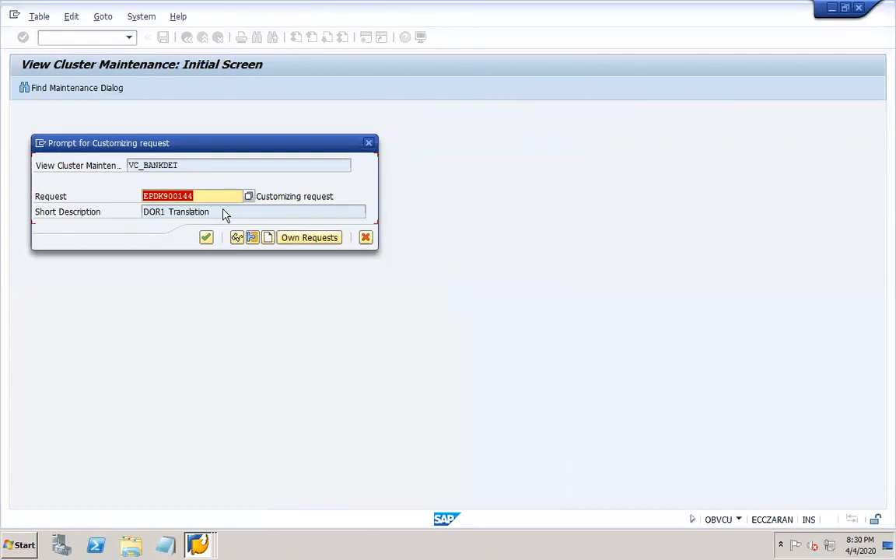
{"action": "key", "text": "Return"}
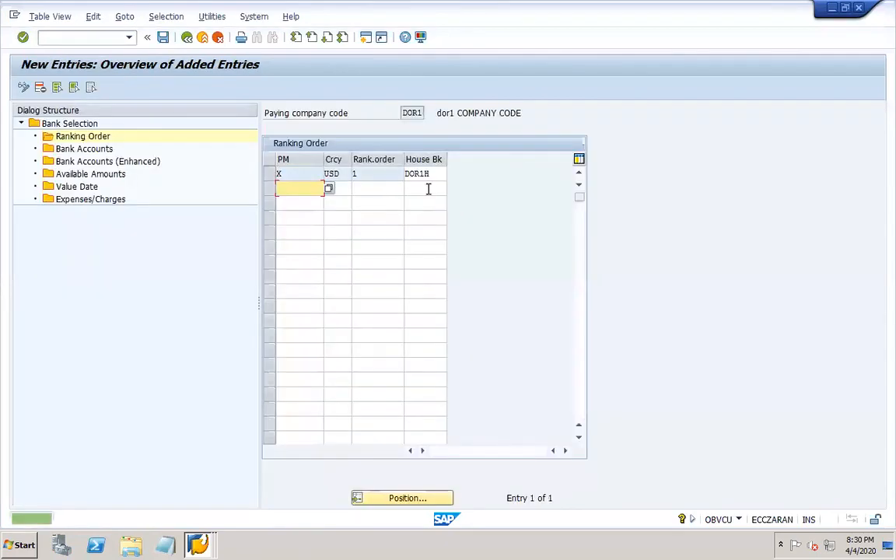
{"action": "left_click", "coordinate": [421, 174]}
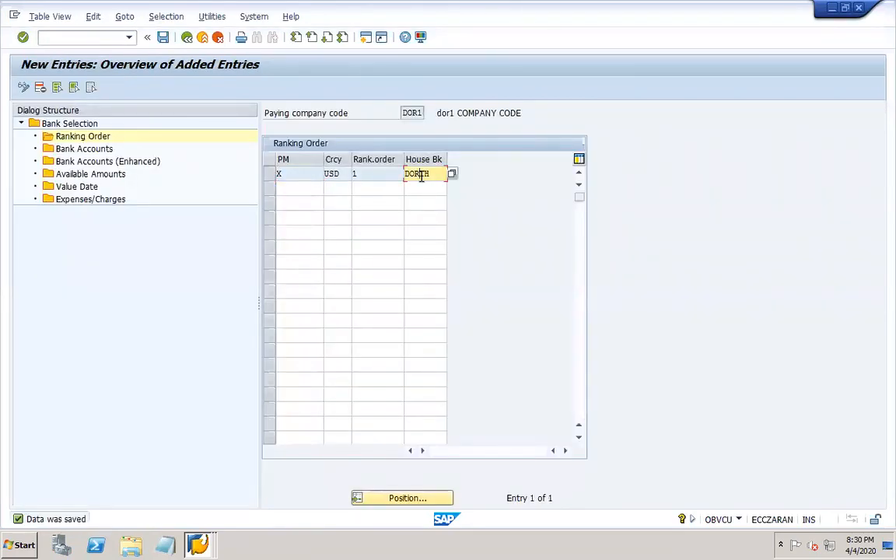
{"action": "left_click", "coordinate": [370, 190]}
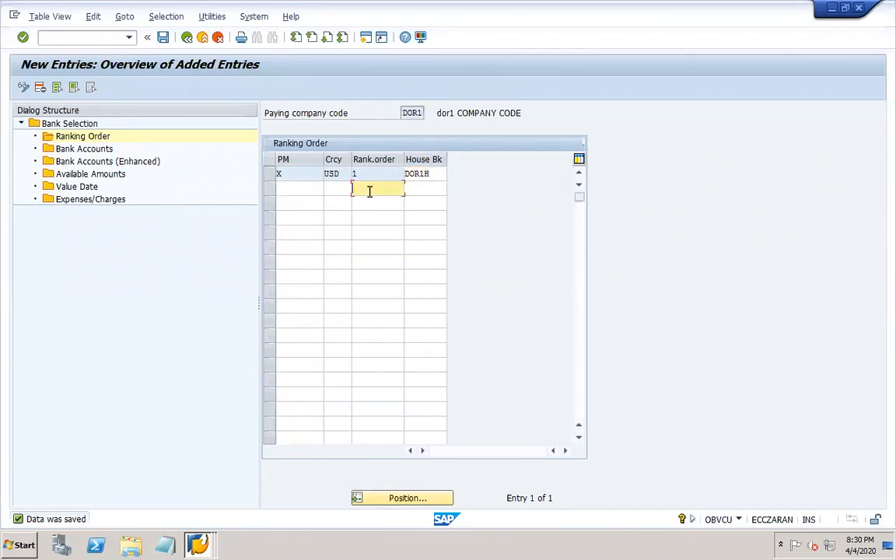
{"action": "left_click", "coordinate": [269, 175]}
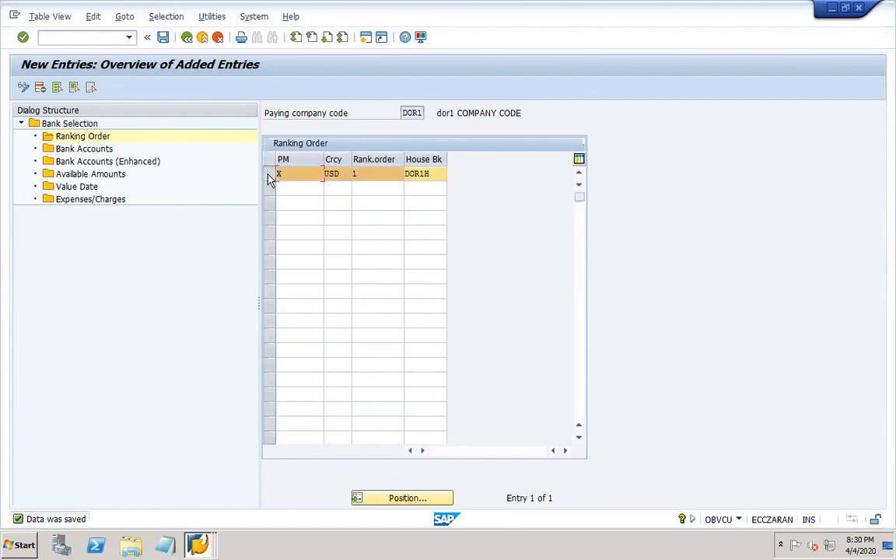
{"action": "double_click", "coordinate": [105, 150]}
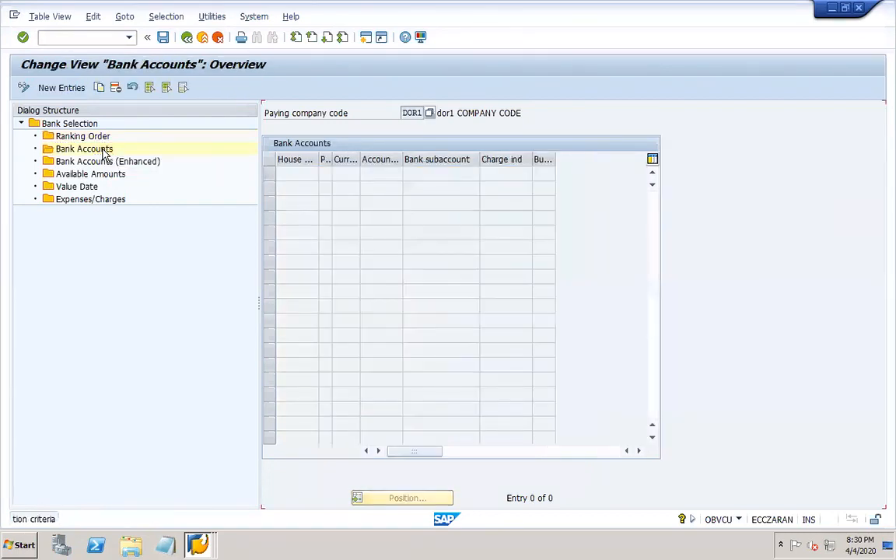
- Add a DOR1 bank account entry with house bank DOR1H, method X, USD and account DOR-1
{"action": "left_click", "coordinate": [66, 89]}
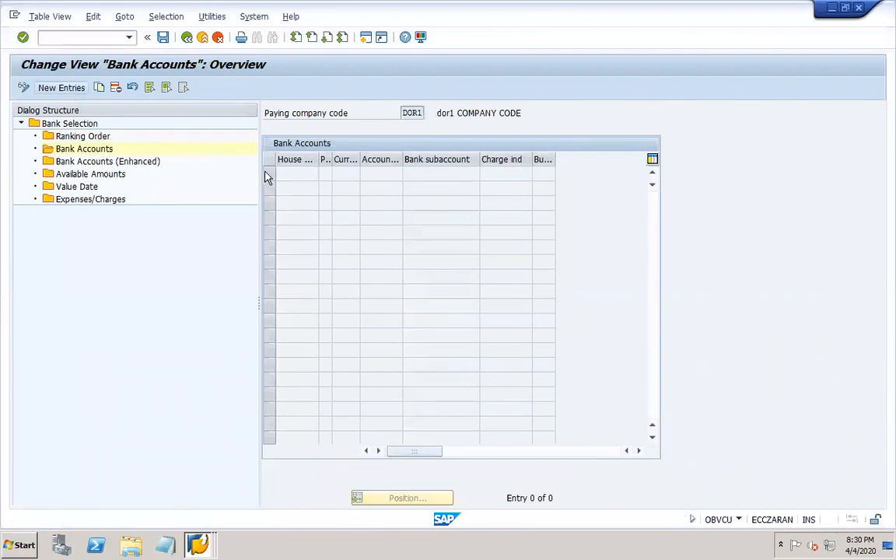
{"action": "left_click", "coordinate": [323, 174]}
{"action": "double_click", "coordinate": [285, 148]}
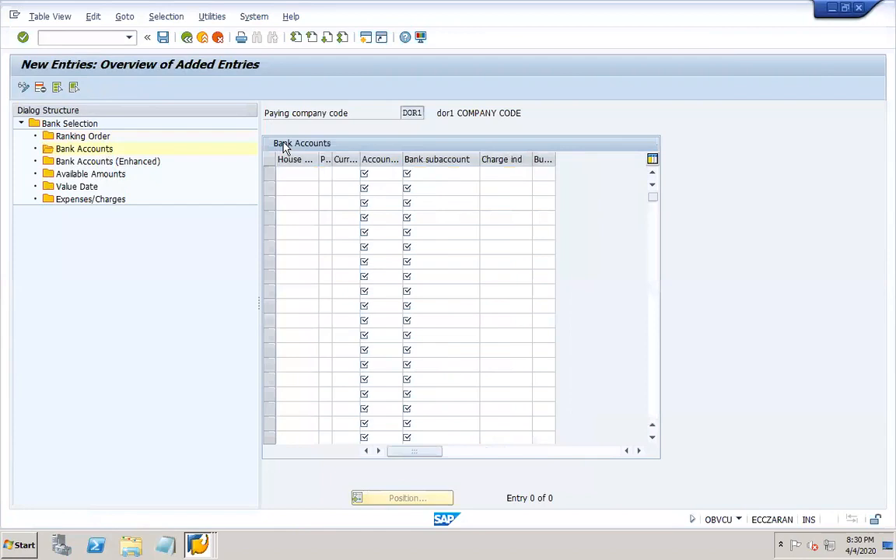
{"action": "left_click", "coordinate": [326, 175]}
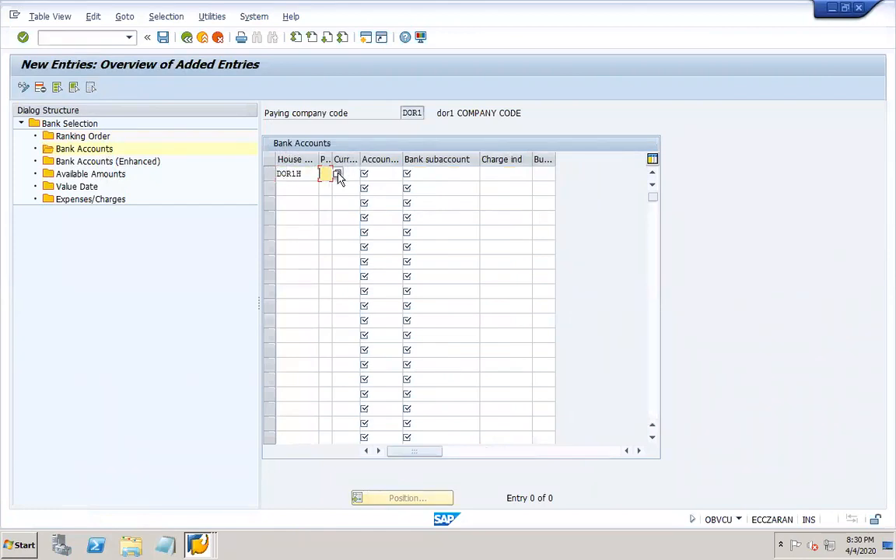
{"action": "left_click", "coordinate": [337, 175]}
{"action": "double_click", "coordinate": [140, 128]}
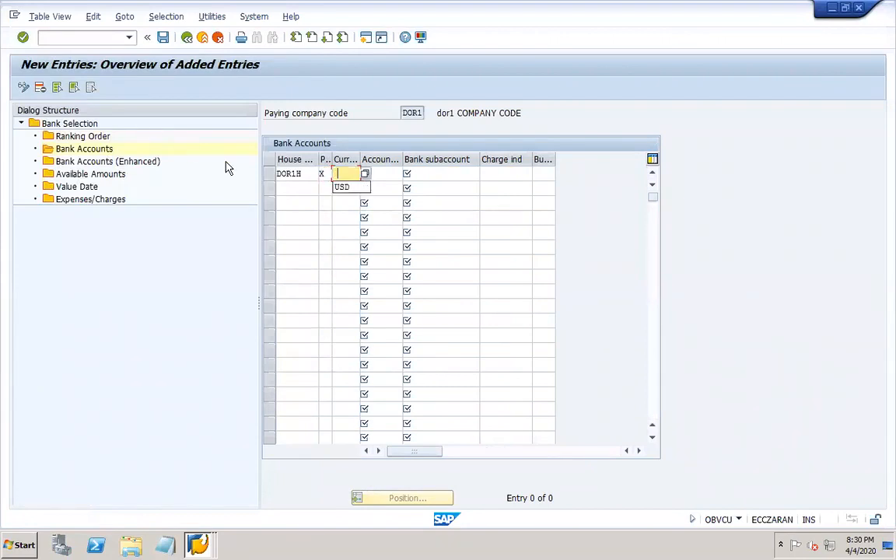
{"action": "left_click", "coordinate": [344, 188]}
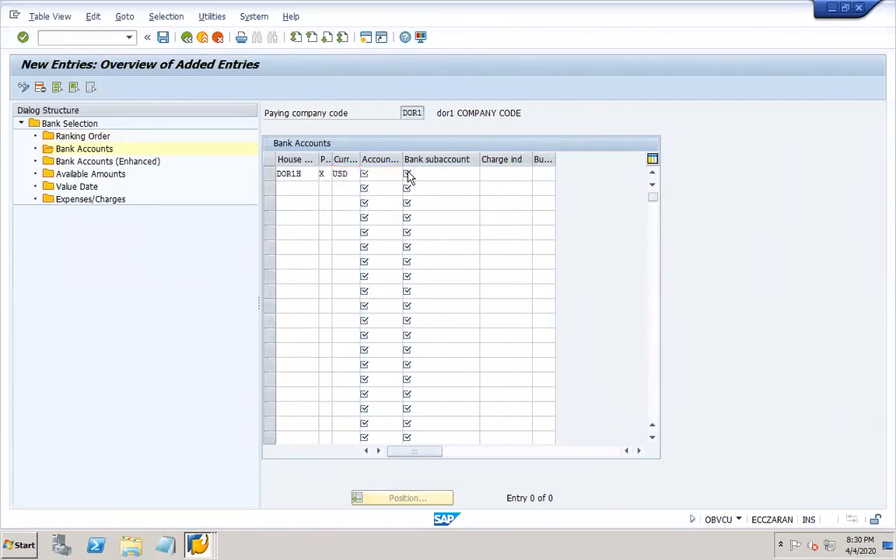
{"action": "left_click", "coordinate": [407, 175]}
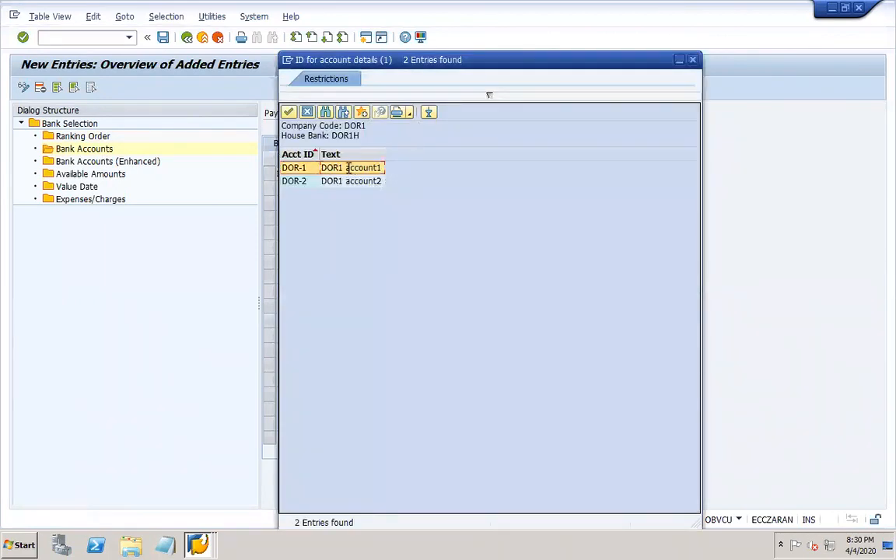
{"action": "double_click", "coordinate": [348, 167]}
{"action": "key", "text": "Tab"}
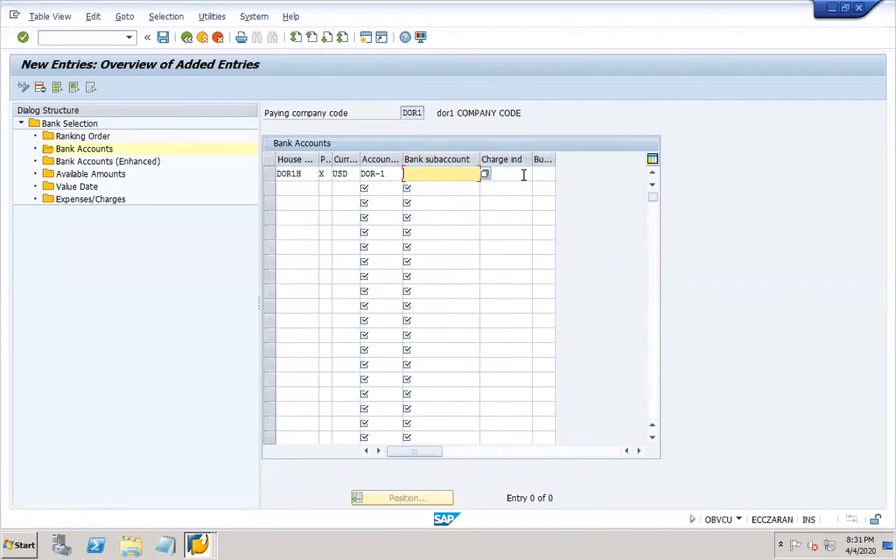
{"action": "left_click_drag", "start_coordinate": [554, 159], "coordinate": [584, 160]}
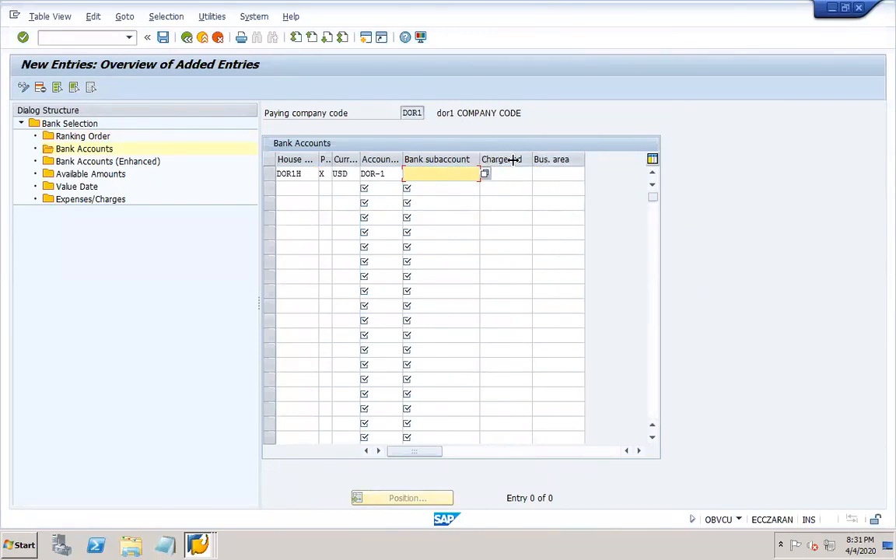
{"action": "left_click_drag", "start_coordinate": [481, 159], "coordinate": [513, 158]}
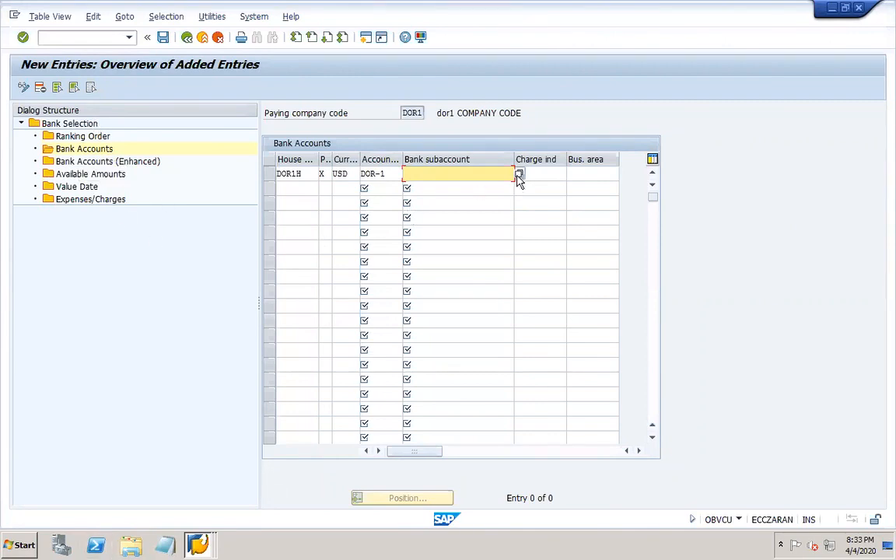
- Assign bank subaccount 10003 (APP bank) to the DOR1H / DOR-1 USD row and save
{"action": "left_click", "coordinate": [519, 174]}
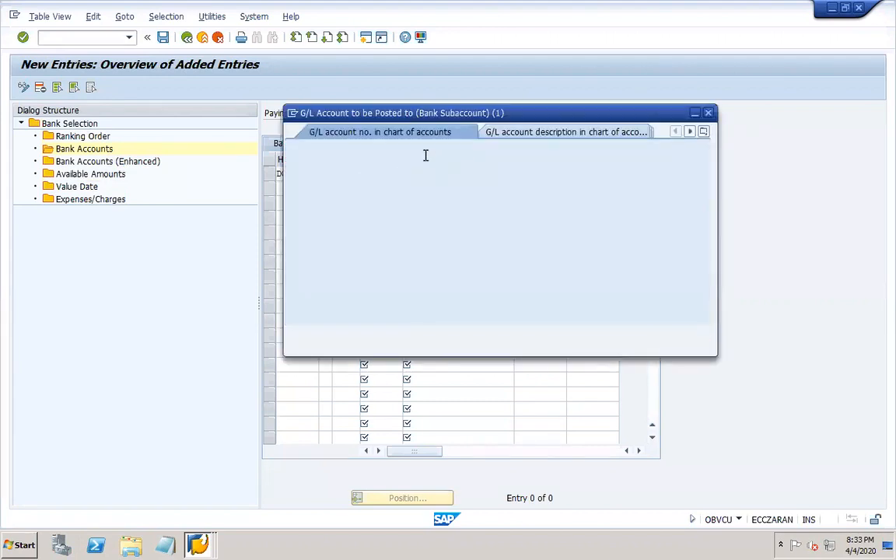
{"action": "key", "text": "Return"}
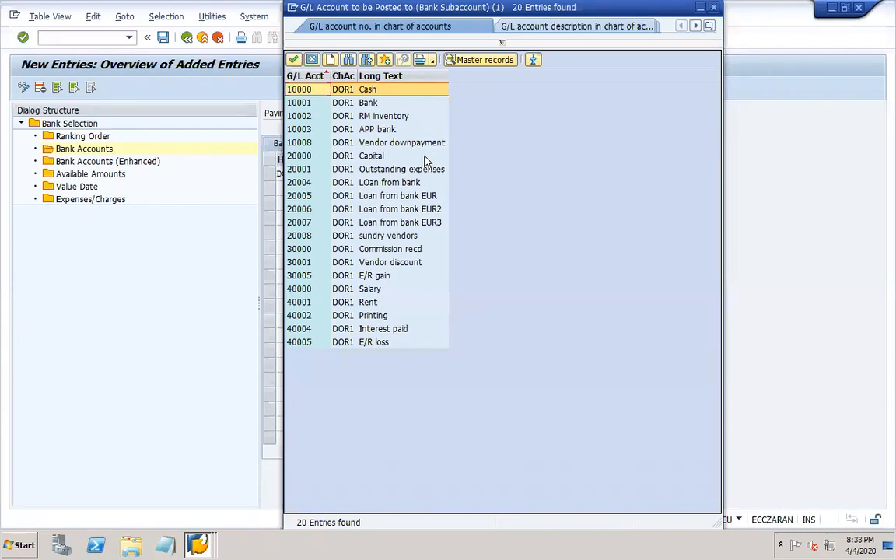
{"action": "double_click", "coordinate": [362, 132]}
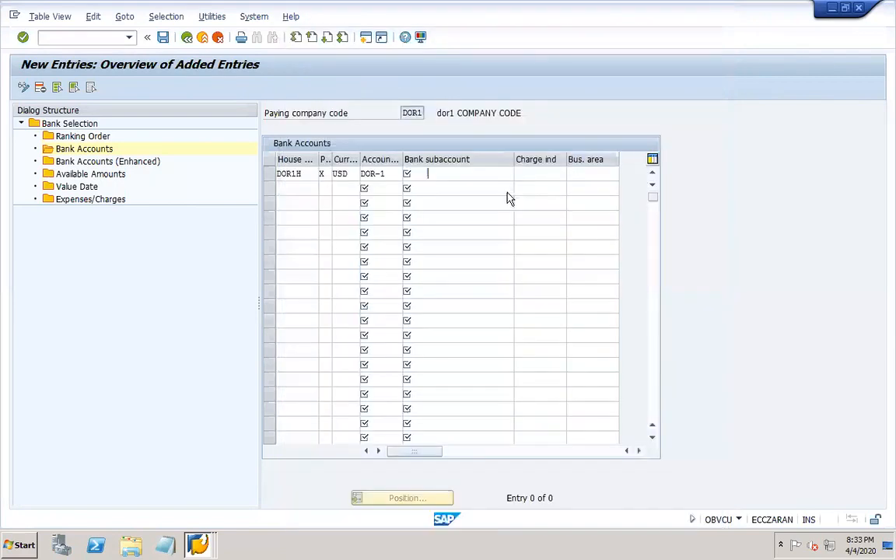
{"action": "left_click", "coordinate": [473, 171]}
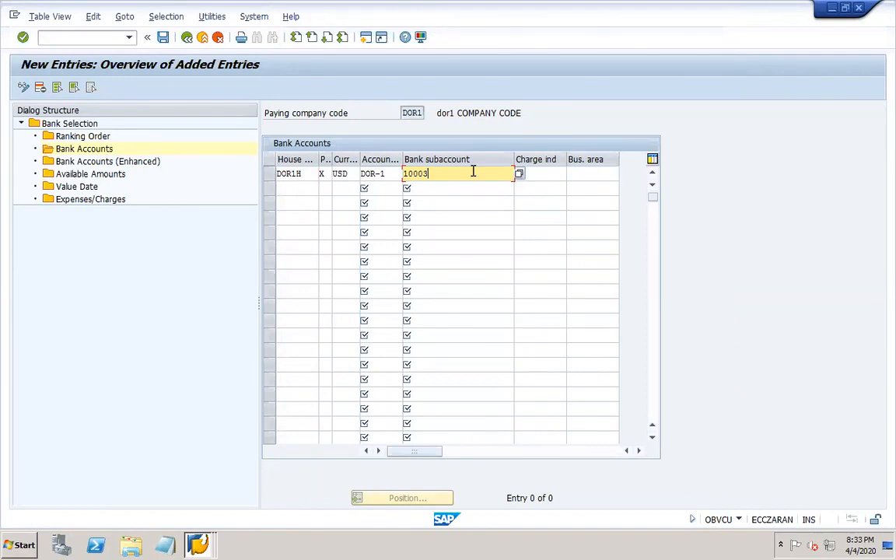
{"action": "left_click", "coordinate": [162, 36]}
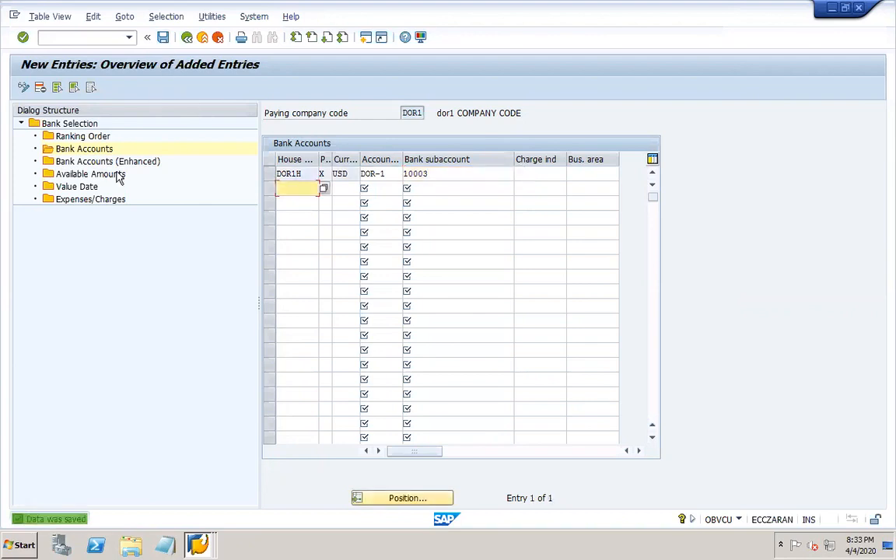
{"action": "left_click", "coordinate": [270, 174]}
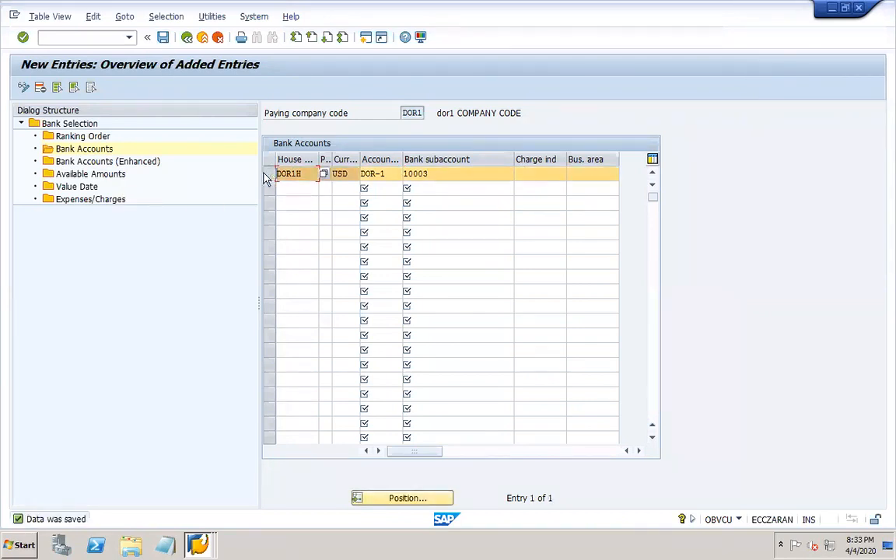
- Start a new Available Amounts entry for house bank DOR1H and account DOR-1
{"action": "double_click", "coordinate": [88, 174]}
{"action": "left_click", "coordinate": [62, 88]}
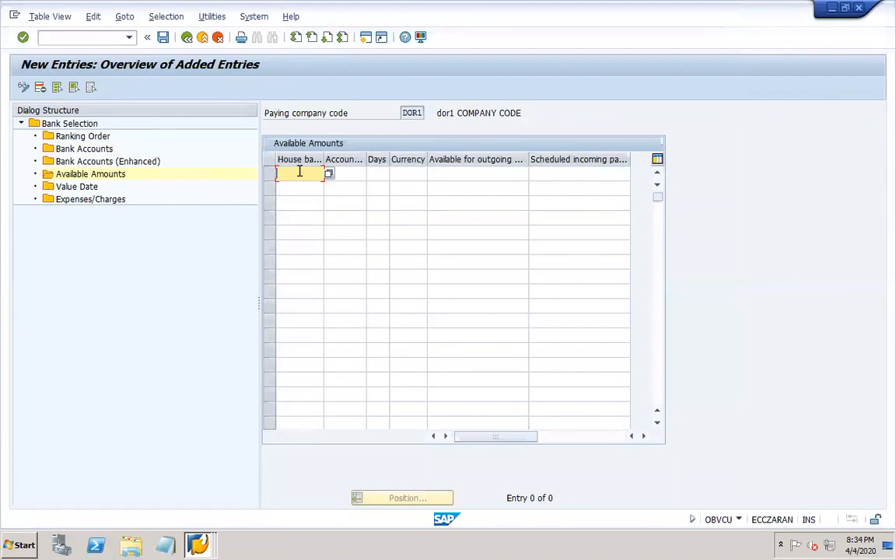
{"action": "left_click", "coordinate": [329, 175]}
{"action": "double_click", "coordinate": [313, 143]}
{"action": "left_click", "coordinate": [368, 176]}
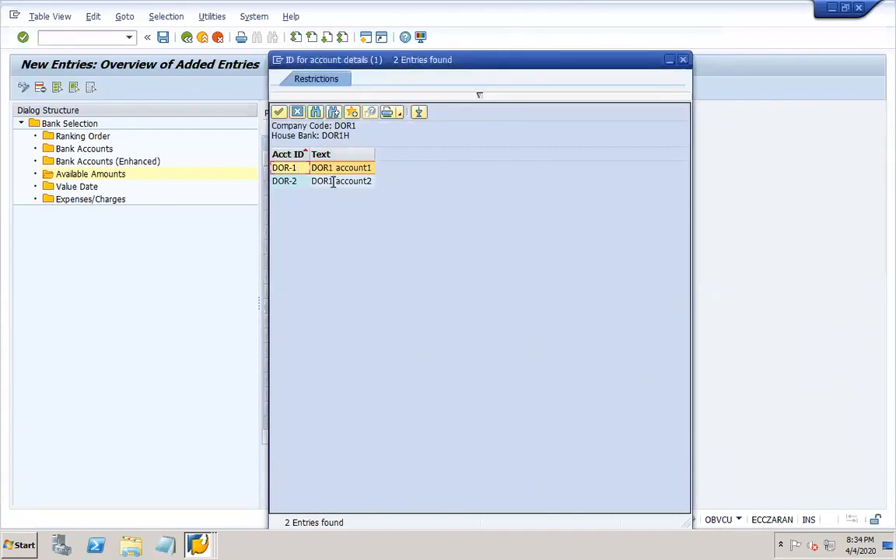
{"action": "double_click", "coordinate": [327, 167]}
- Enter 999 days and currency USD in the new available amounts row
{"action": "left_click", "coordinate": [379, 173]}
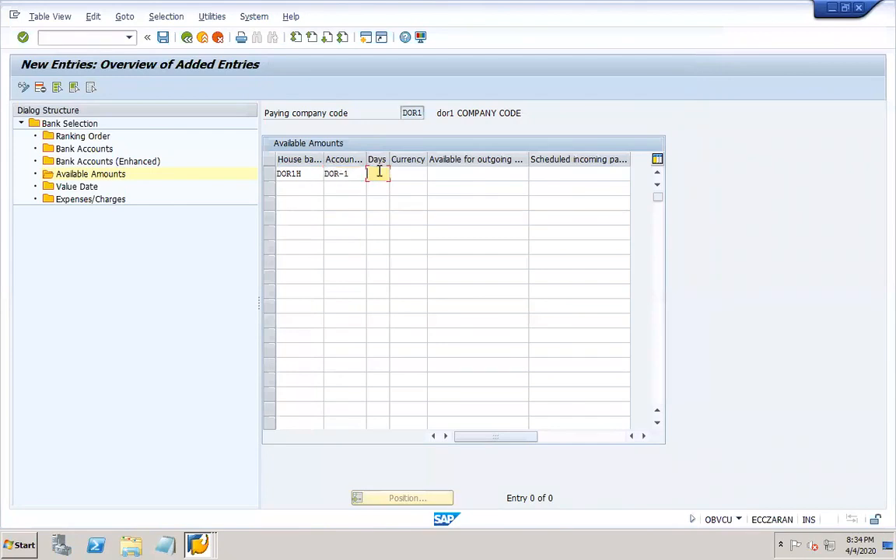
{"action": "type", "text": "999"}
{"action": "key", "text": "Tab"}
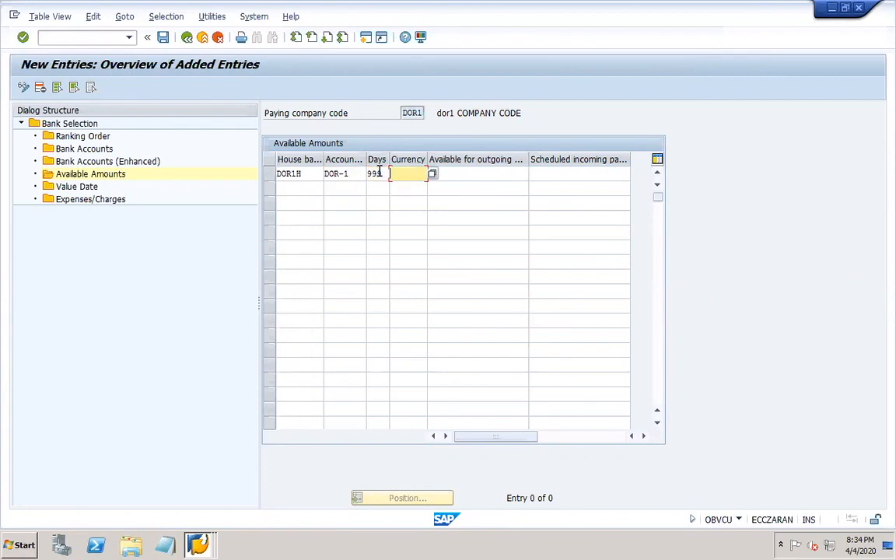
{"action": "type", "text": "USD"}
{"action": "key", "text": "Tab"}
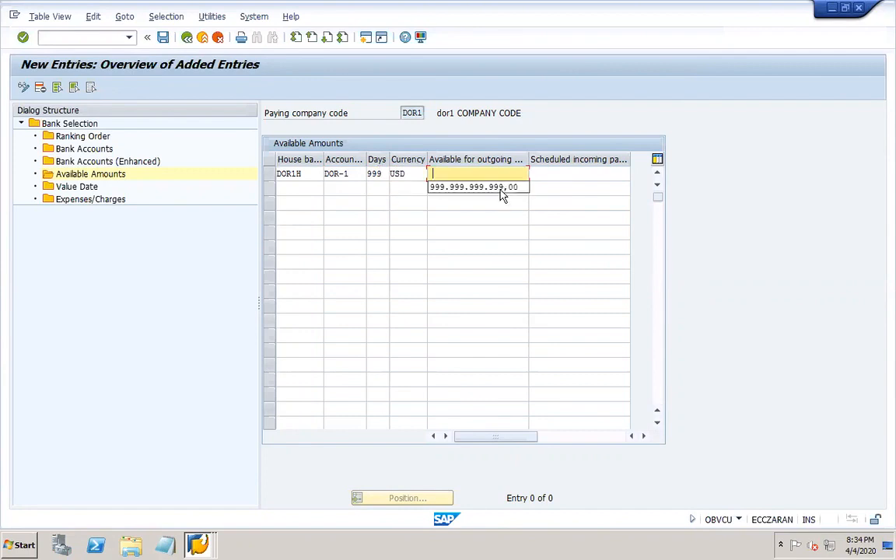
{"action": "left_click", "coordinate": [494, 189]}
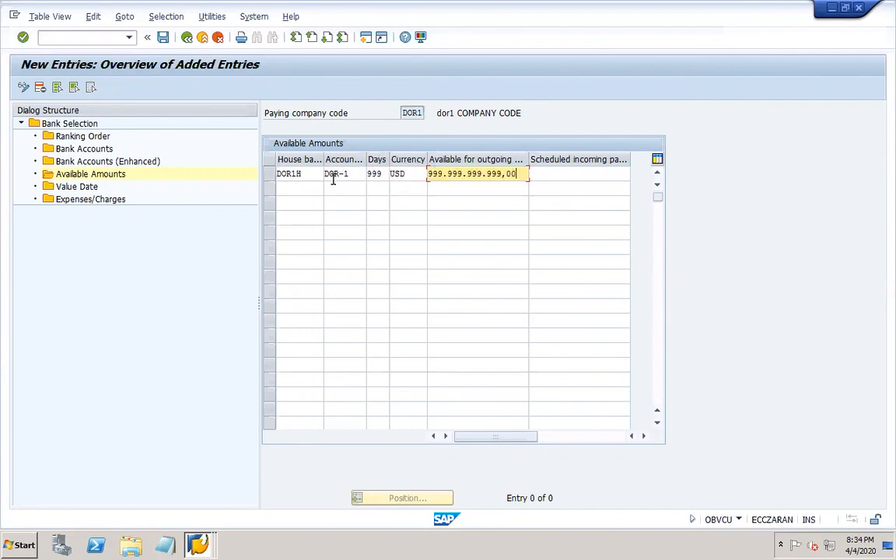
{"action": "left_click", "coordinate": [290, 173]}
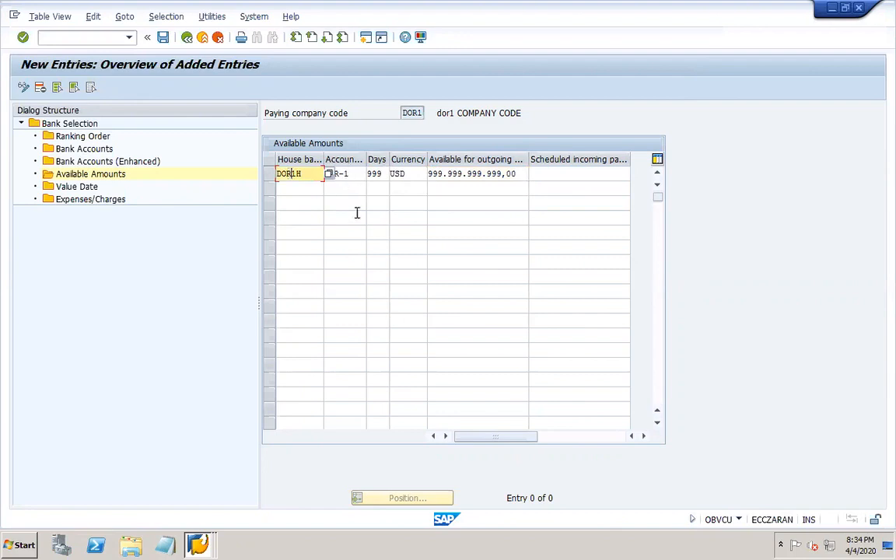
{"action": "key", "text": "Tab"}
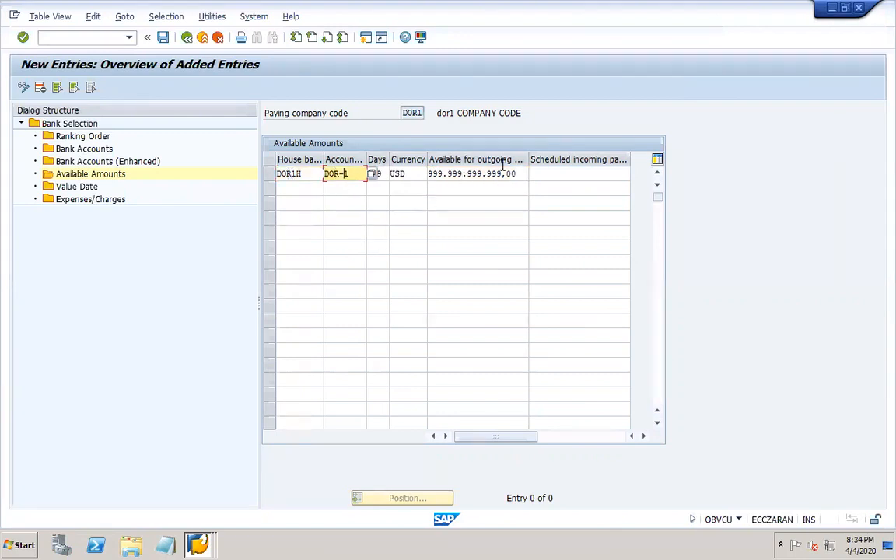
{"action": "left_click", "coordinate": [379, 174]}
{"action": "type", "text": "999"}
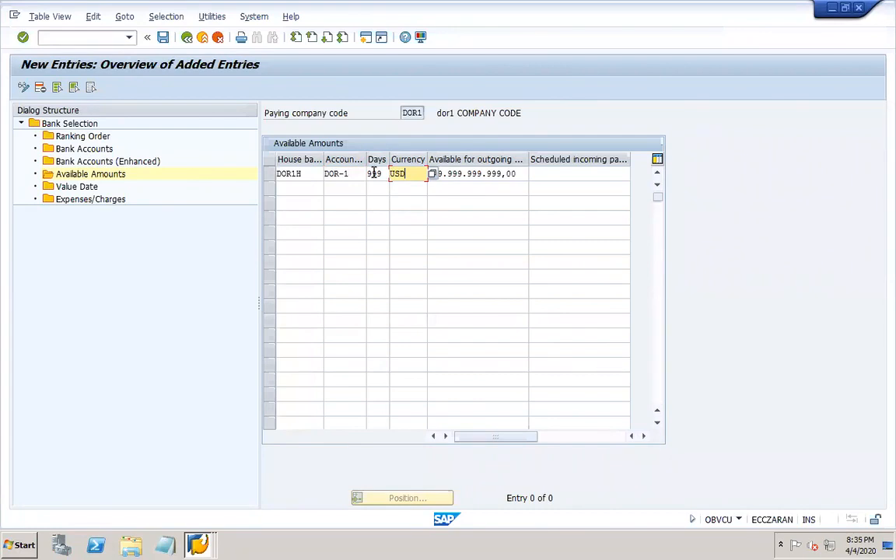
- Set outgoing and scheduled incoming amounts to 999.999.999.999,00 and save the entry
{"action": "left_click", "coordinate": [494, 174]}
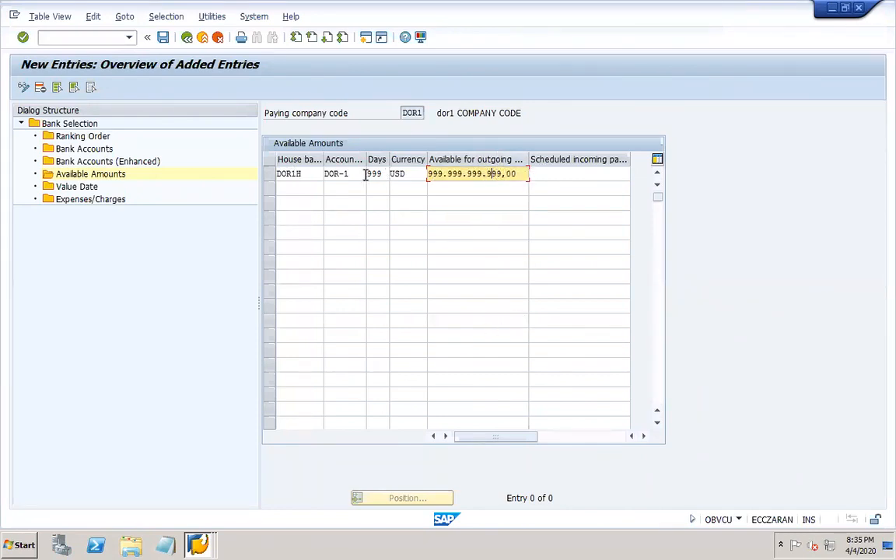
{"action": "left_click", "coordinate": [561, 173]}
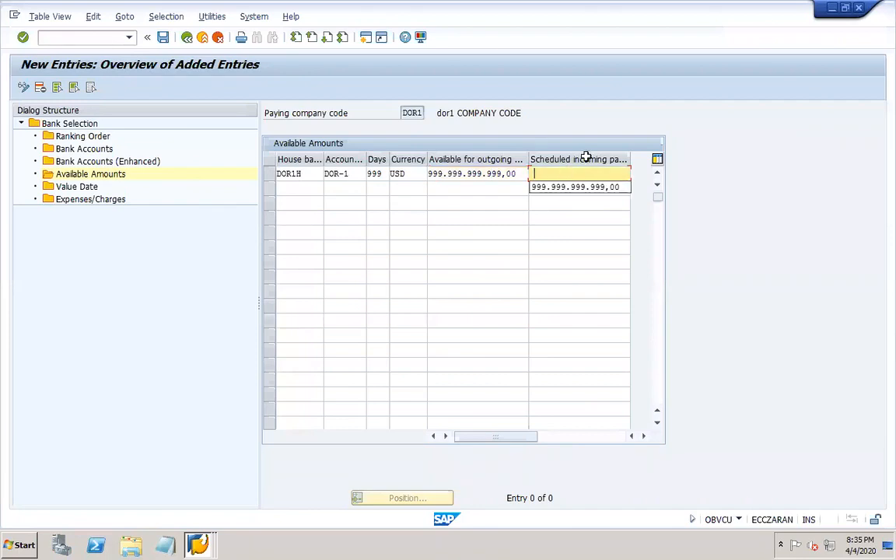
{"action": "left_click", "coordinate": [575, 186]}
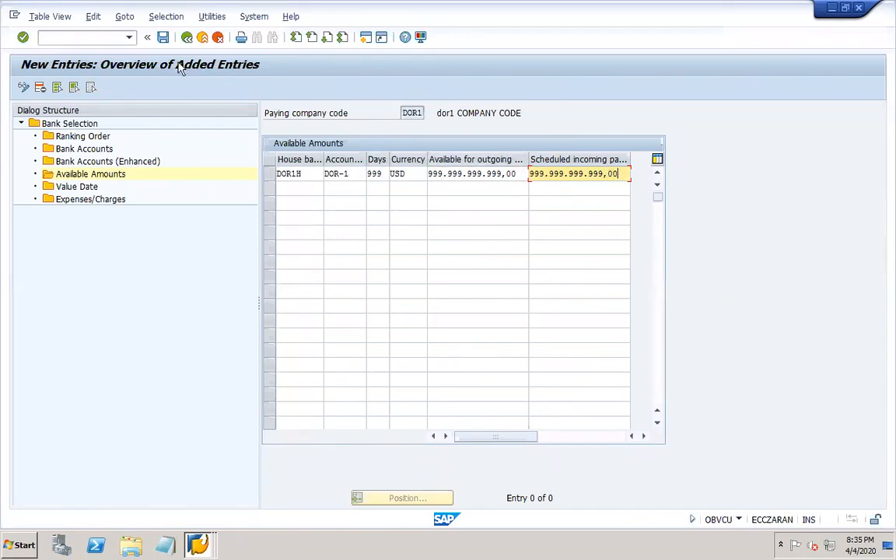
{"action": "left_click", "coordinate": [164, 38]}
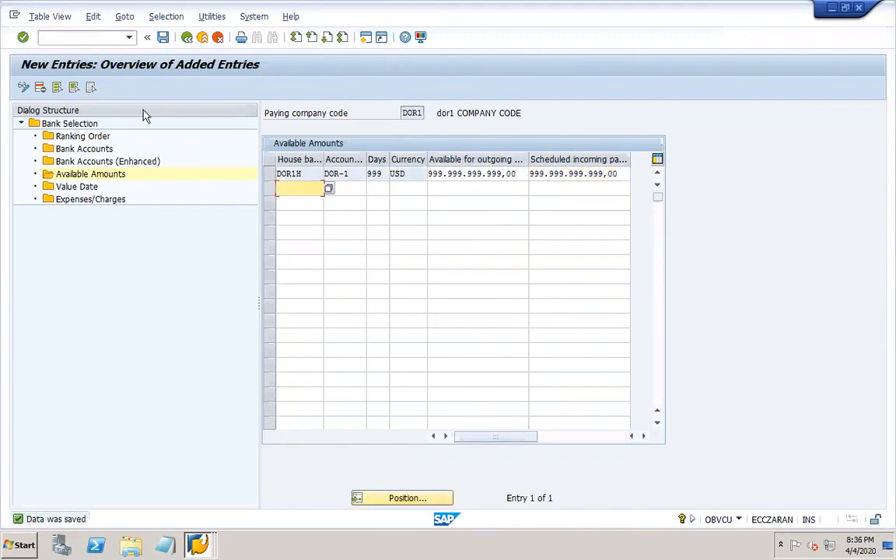
{"action": "left_click", "coordinate": [185, 42]}
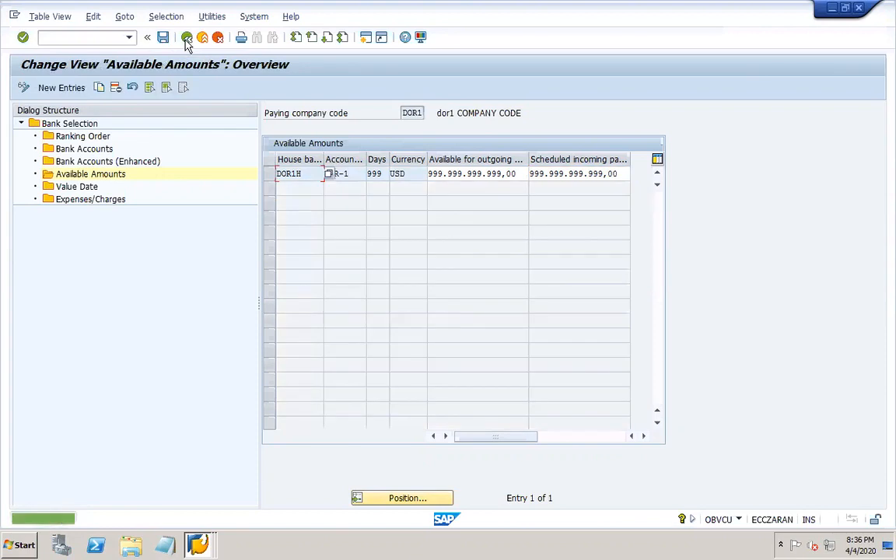
{"action": "left_click", "coordinate": [186, 41]}
- Go back to the FBZP Customizing: Maintain Payment Program start screen
{"action": "left_click", "coordinate": [186, 41]}
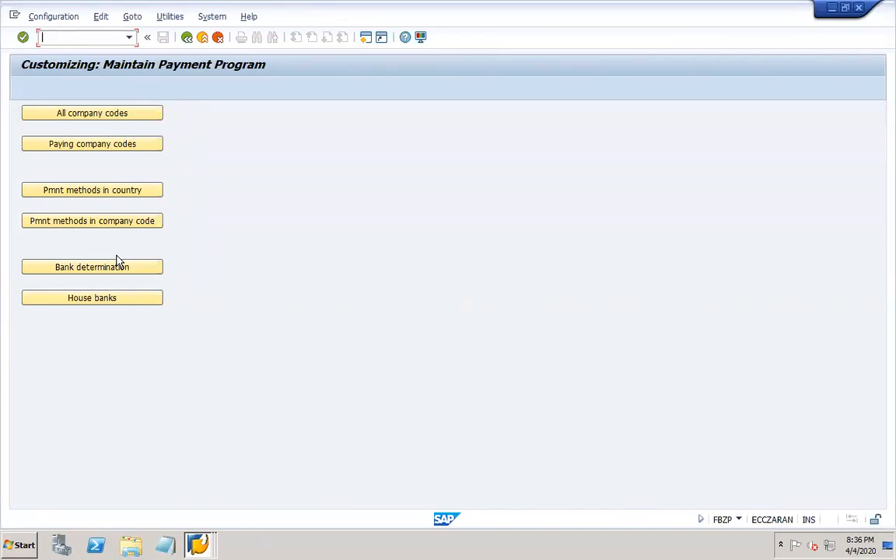
{"action": "mouse_move", "coordinate": [677, 553]}
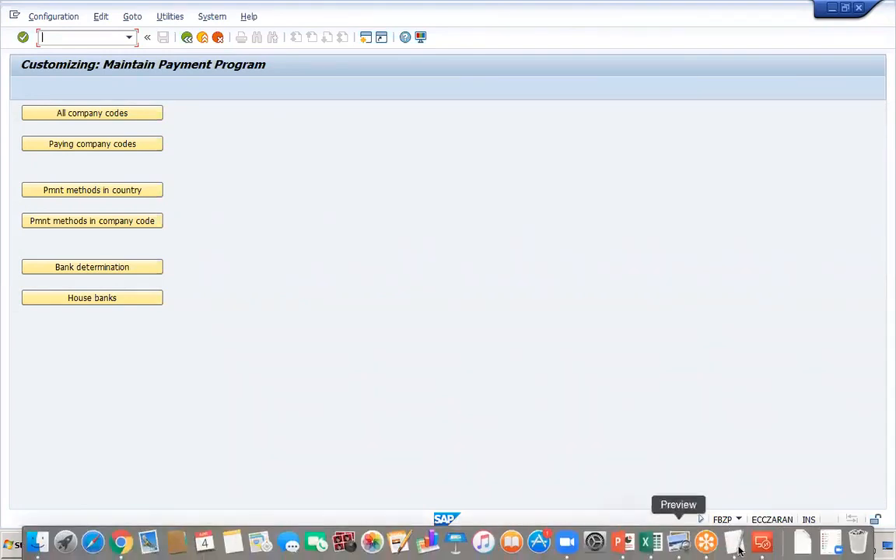
- In slide 24's notes, remove the blank line and add a colon after FBZP
{"action": "left_click", "coordinate": [622, 550]}
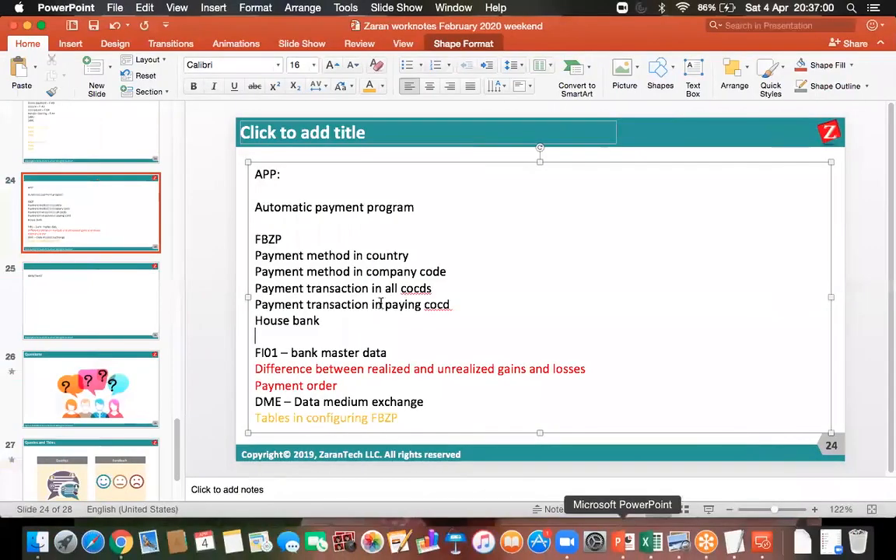
{"action": "left_click", "coordinate": [263, 224]}
{"action": "key", "text": "BackSpace"}
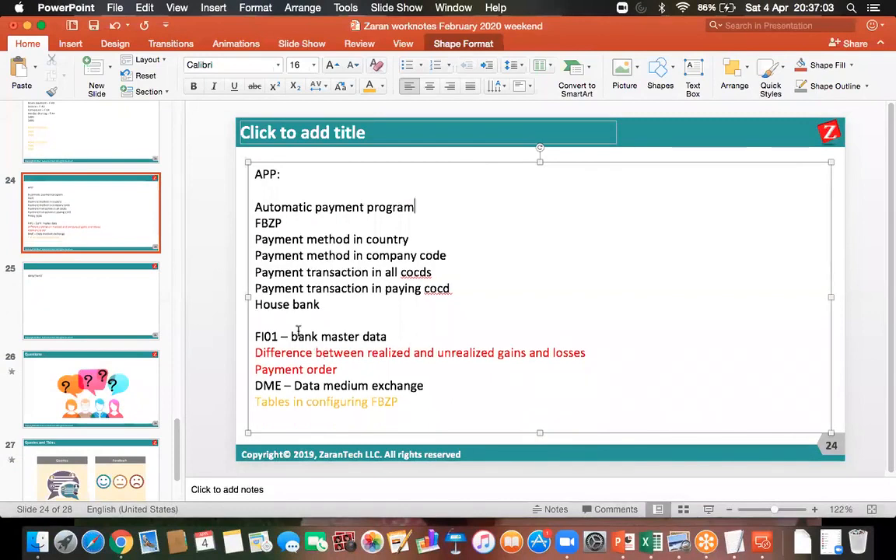
{"action": "left_click", "coordinate": [258, 317]}
{"action": "key", "text": "Return"}
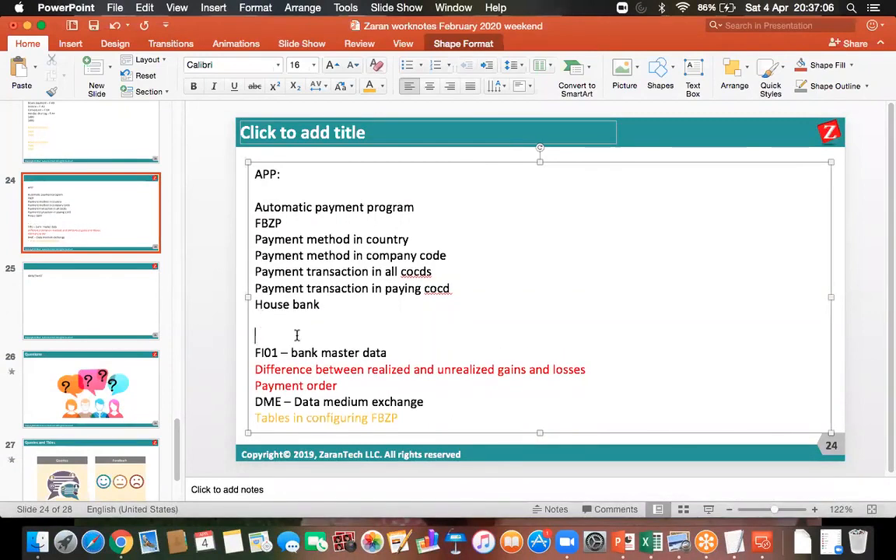
{"action": "left_click", "coordinate": [264, 316]}
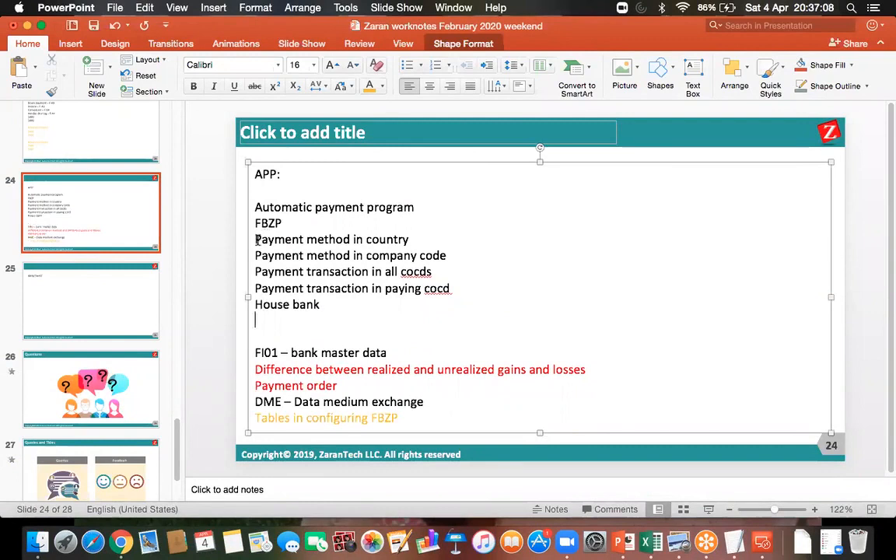
{"action": "left_click_drag", "start_coordinate": [257, 239], "coordinate": [409, 239]}
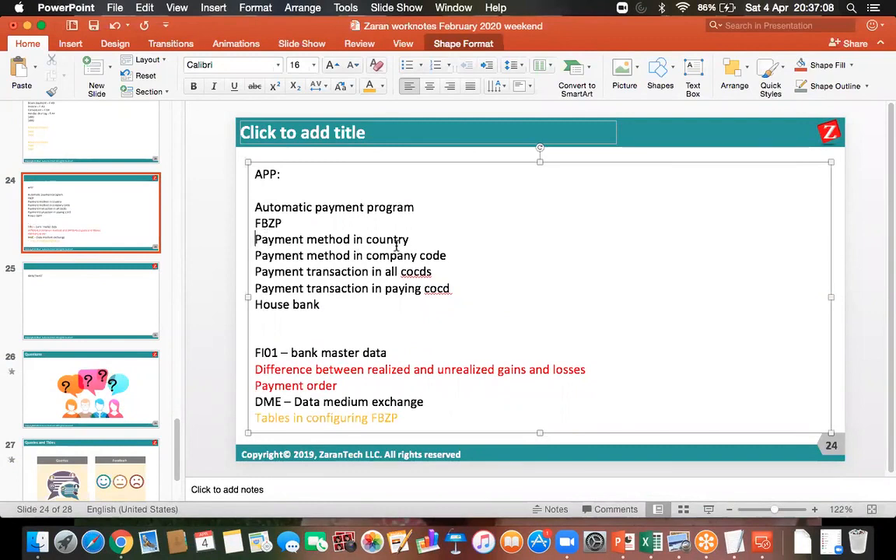
{"action": "left_click", "coordinate": [325, 223]}
{"action": "type", "text": ":"}
- Add the line 'Assign payment method in master data' below House bank
{"action": "left_click", "coordinate": [288, 315]}
{"action": "type", "text": "Assi"}
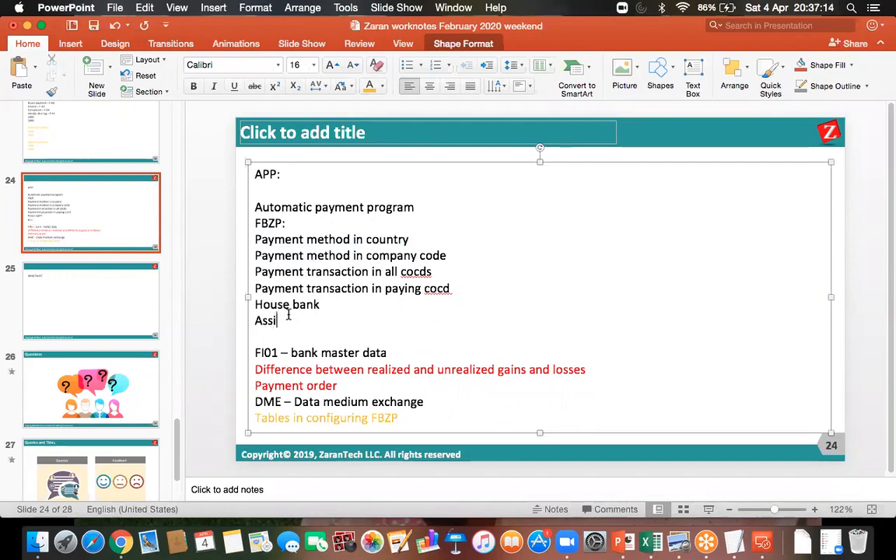
{"action": "type", "text": "gn paym"}
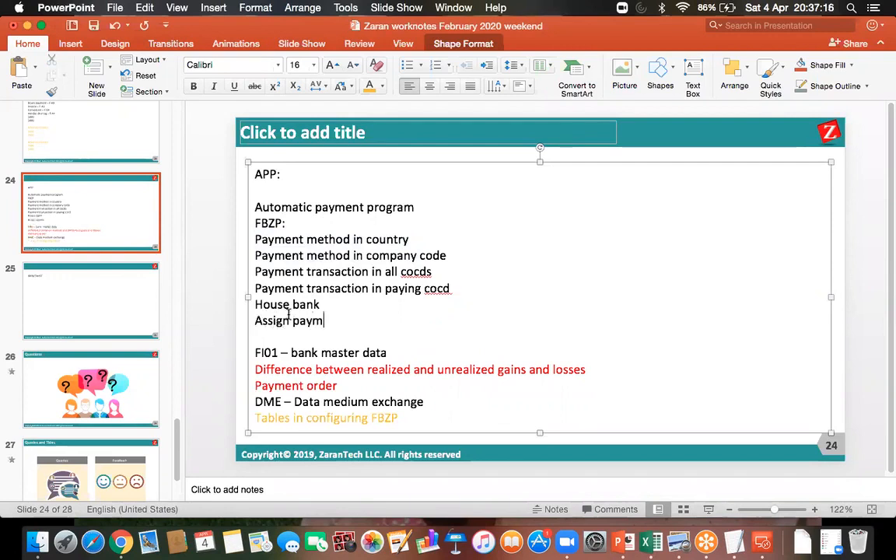
{"action": "type", "text": "ent method in master data"}
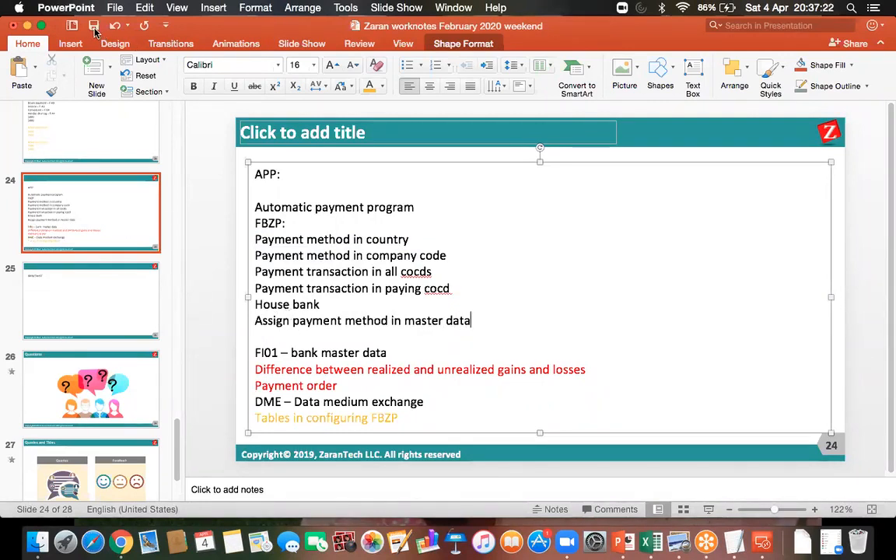
{"action": "left_click", "coordinate": [764, 543]}
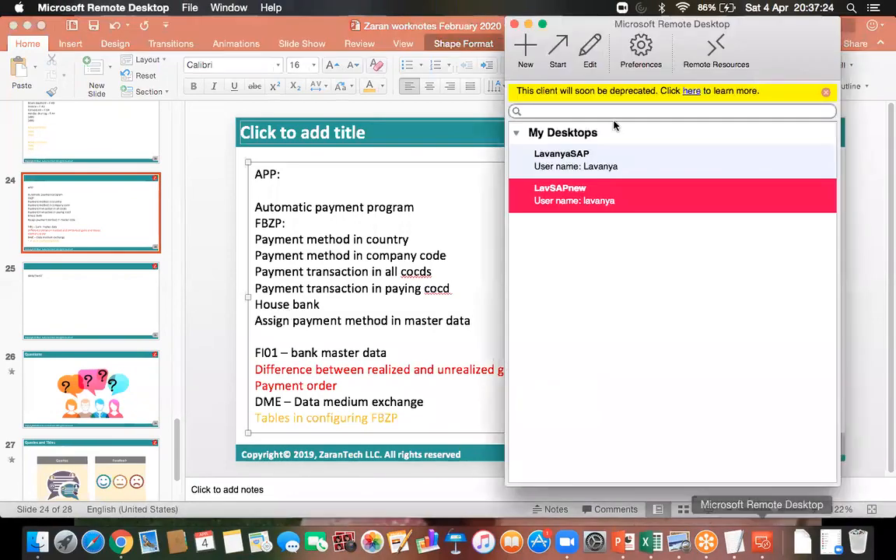
- Open Change Vendor (XK02) for company code DOR1 with vendor DOR1-VEND1 picked from search
{"action": "double_click", "coordinate": [515, 173]}
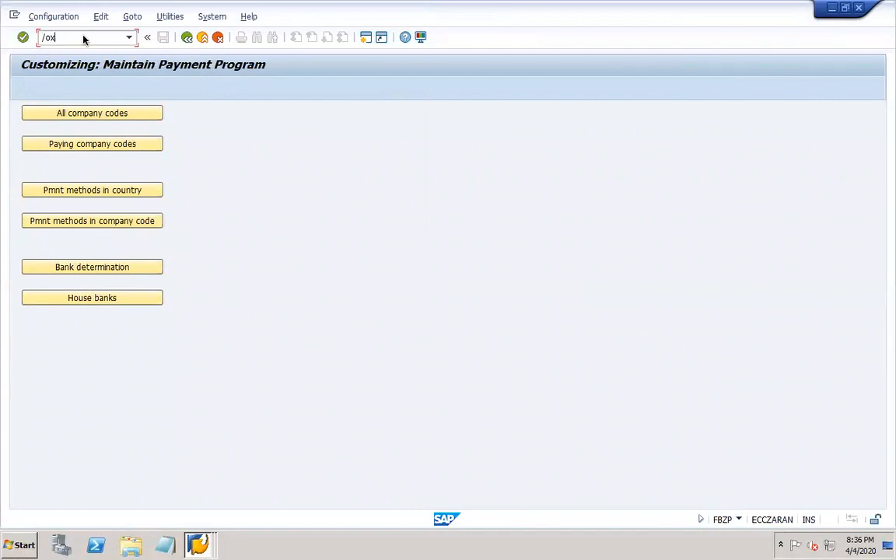
{"action": "key", "text": "Return"}
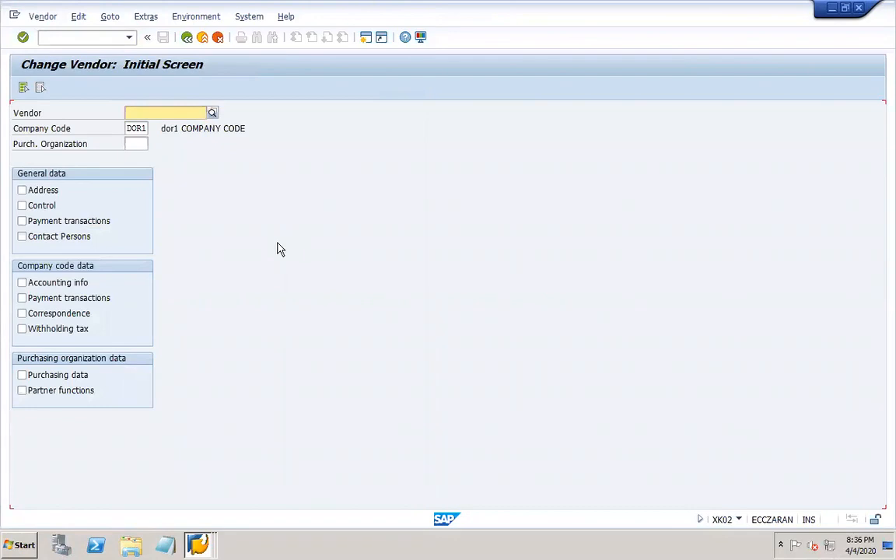
{"action": "left_click", "coordinate": [167, 113]}
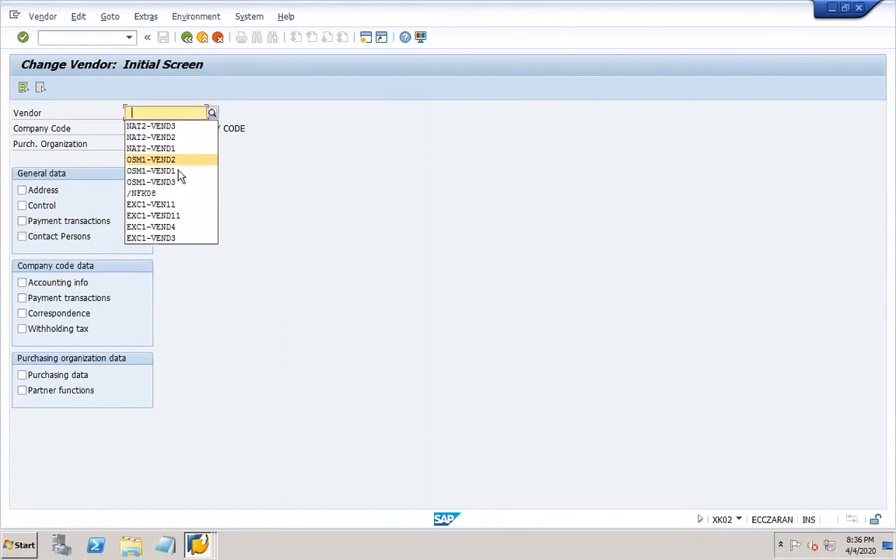
{"action": "left_click", "coordinate": [212, 115]}
{"action": "key", "text": "Return"}
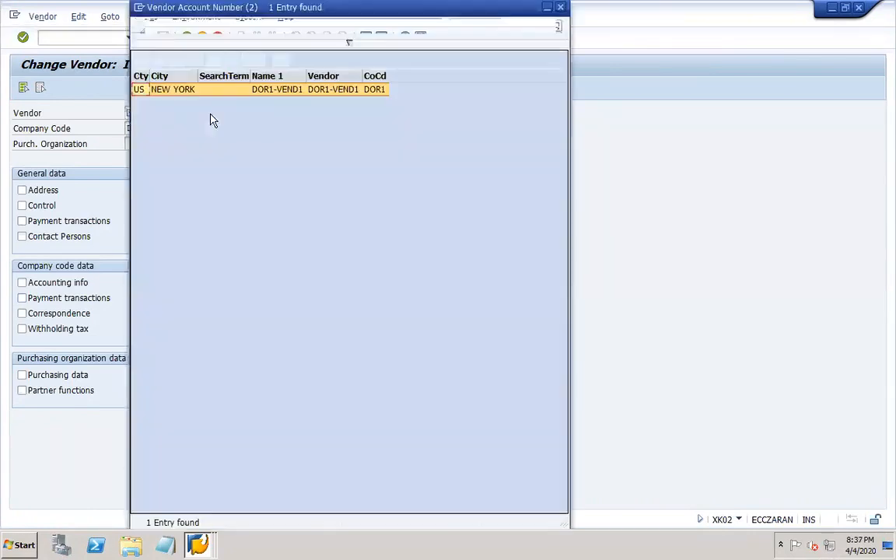
{"action": "double_click", "coordinate": [262, 88]}
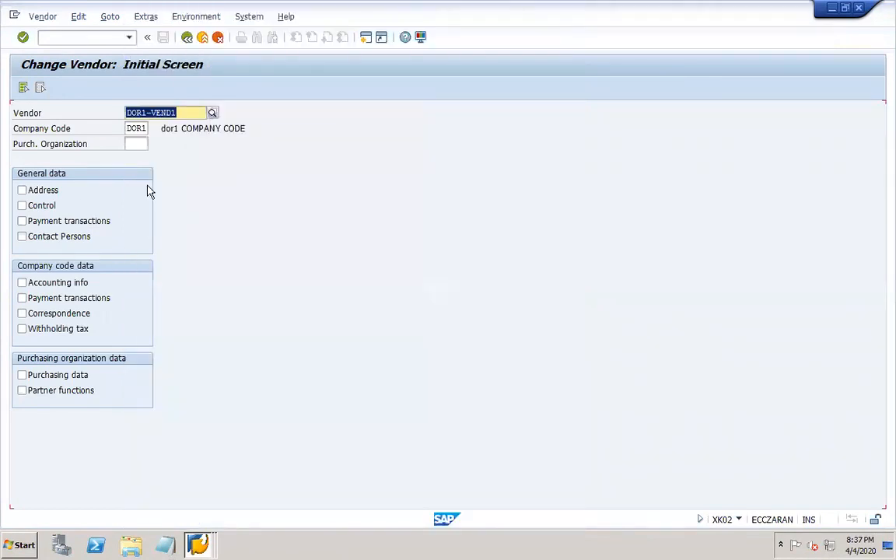
- Give DOR1-VEND1 payment terms 0001 and payment method X (DOR1 vendor payment), then save
{"action": "left_click", "coordinate": [61, 304]}
{"action": "key", "text": "Return"}
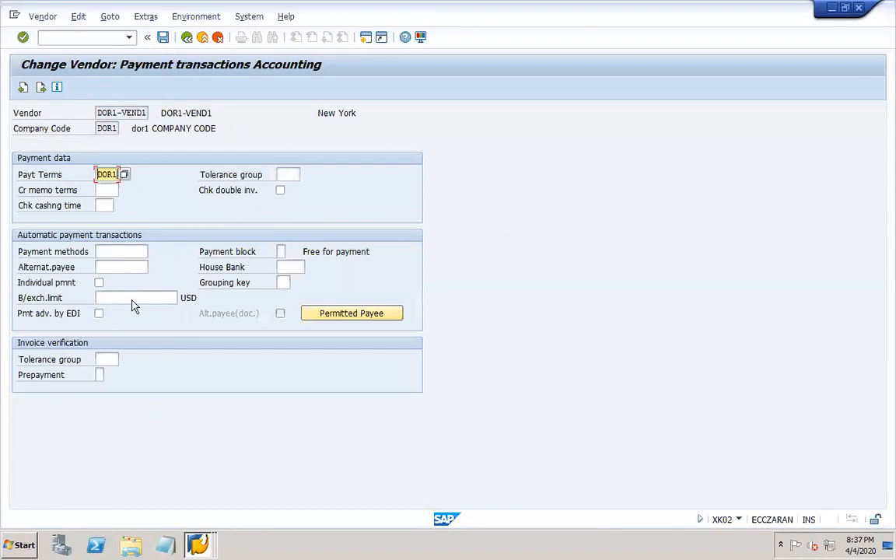
{"action": "left_click_drag", "start_coordinate": [96, 174], "coordinate": [130, 176]}
{"action": "type", "text": "0001"}
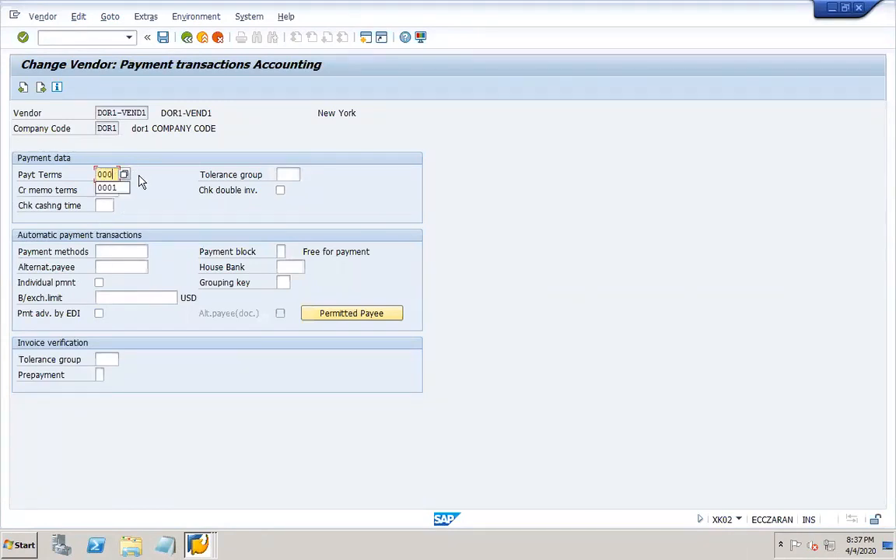
{"action": "left_click", "coordinate": [126, 252]}
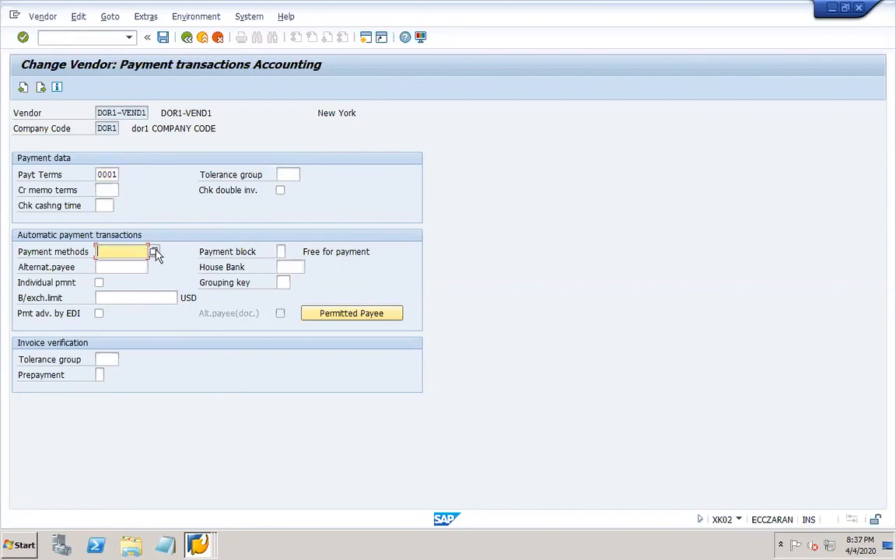
{"action": "left_click", "coordinate": [151, 251]}
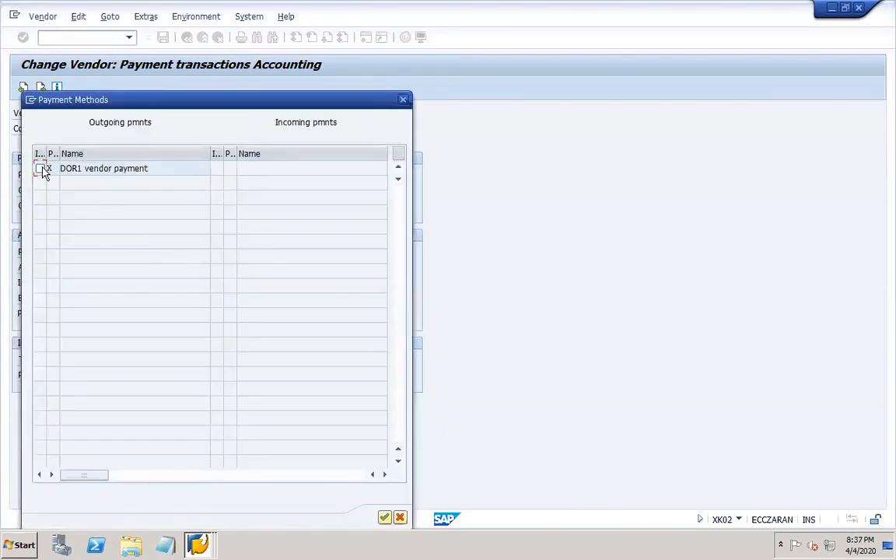
{"action": "left_click", "coordinate": [384, 517]}
{"action": "left_click", "coordinate": [163, 38]}
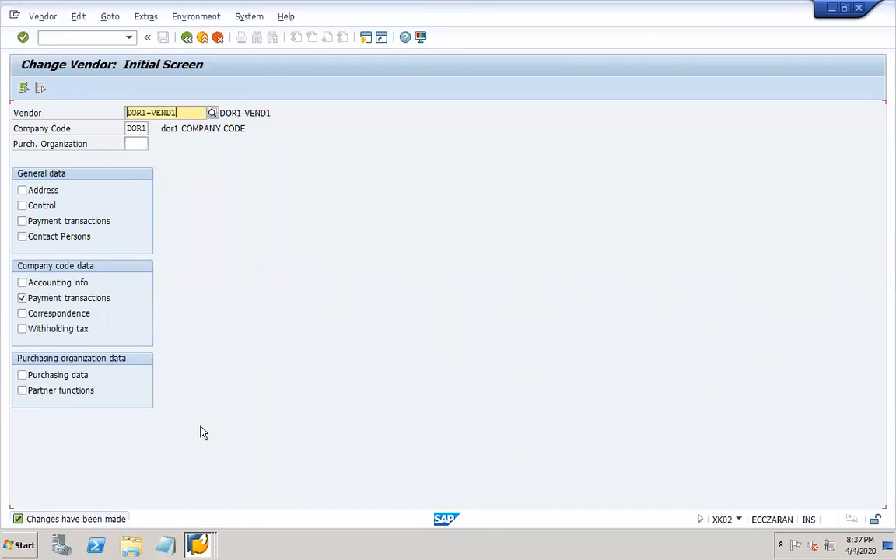
- Open the Vendor Line Item Display (FBL1N) selection screen
{"action": "left_click", "coordinate": [47, 37]}
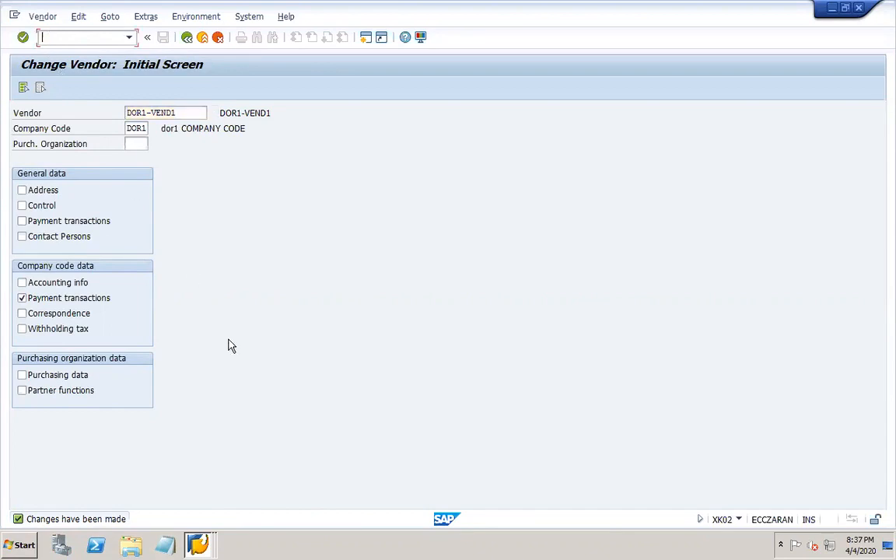
{"action": "type", "text": "/nfbl1"}
{"action": "key", "text": "Return"}
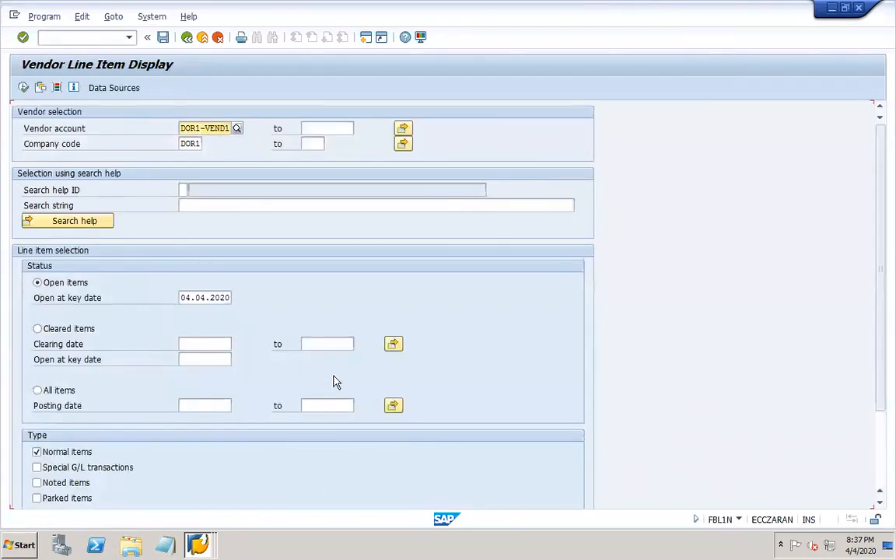
- List all 12 open and cleared items of DOR1-VEND1, then start vendor invoice entry F-43
{"action": "left_click", "coordinate": [68, 394]}
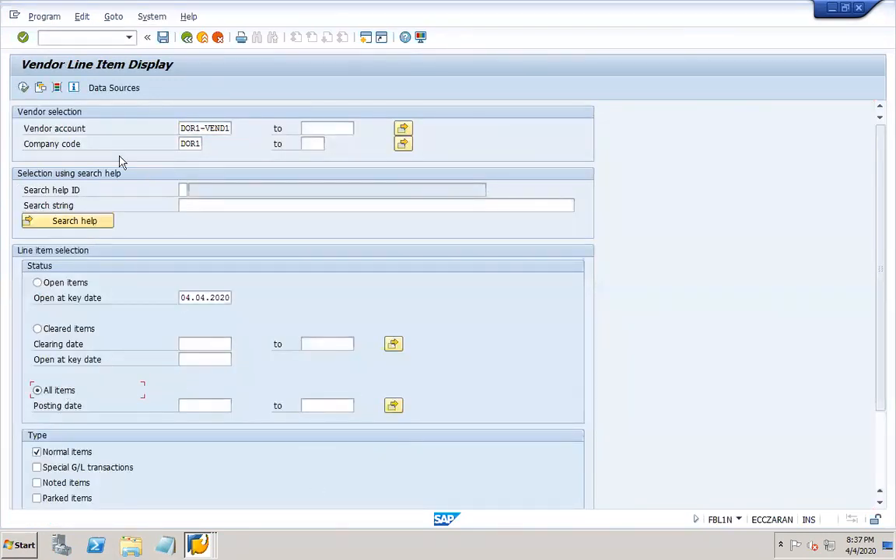
{"action": "left_click", "coordinate": [23, 88]}
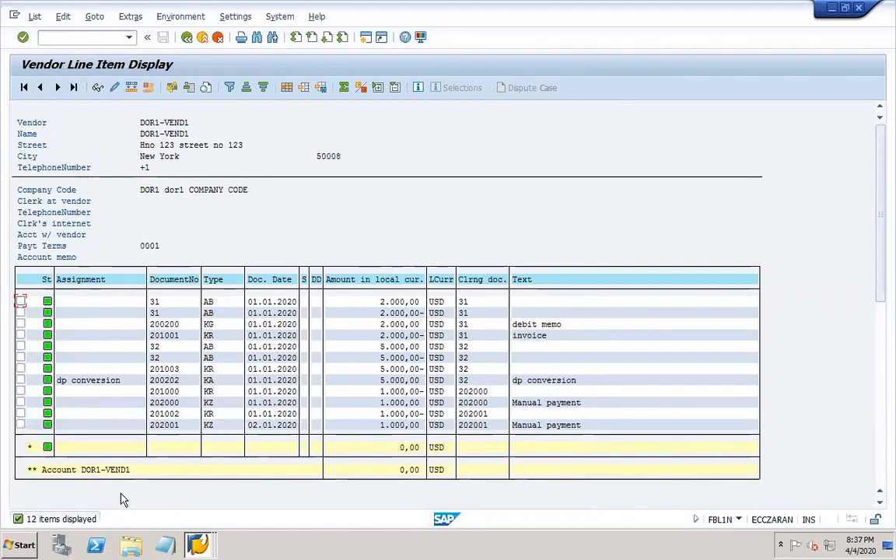
{"action": "left_click", "coordinate": [70, 37]}
{"action": "type", "text": "/of-43"}
{"action": "key", "text": "Return"}
- Enter document and posting dates 01.01.2020 and a 1000 credit line for vendor DOR1-VEND1
{"action": "left_click", "coordinate": [123, 114]}
{"action": "left_click", "coordinate": [121, 126]}
{"action": "key", "text": "Tab"}
{"action": "key", "text": "Tab"}
{"action": "key", "text": "Tab"}
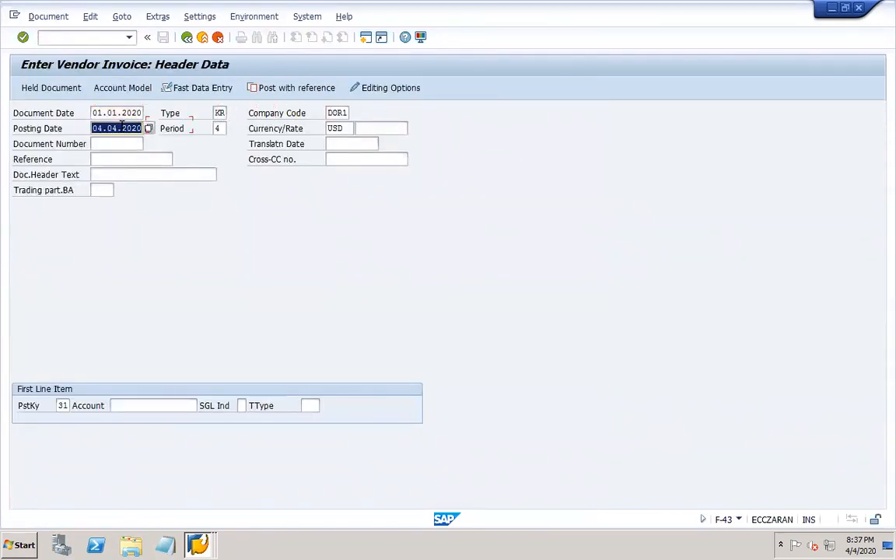
{"action": "key", "text": "BackSpace"}
{"action": "left_click", "coordinate": [115, 143]}
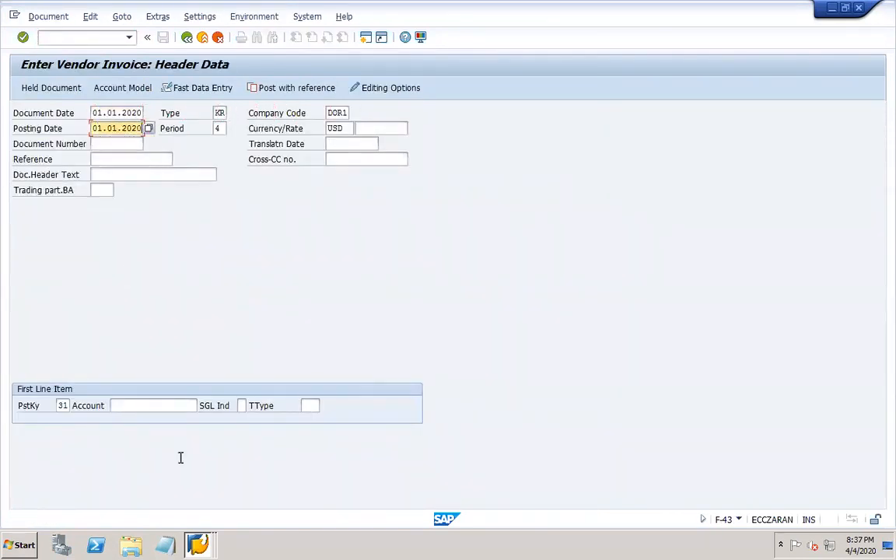
{"action": "left_click", "coordinate": [144, 404]}
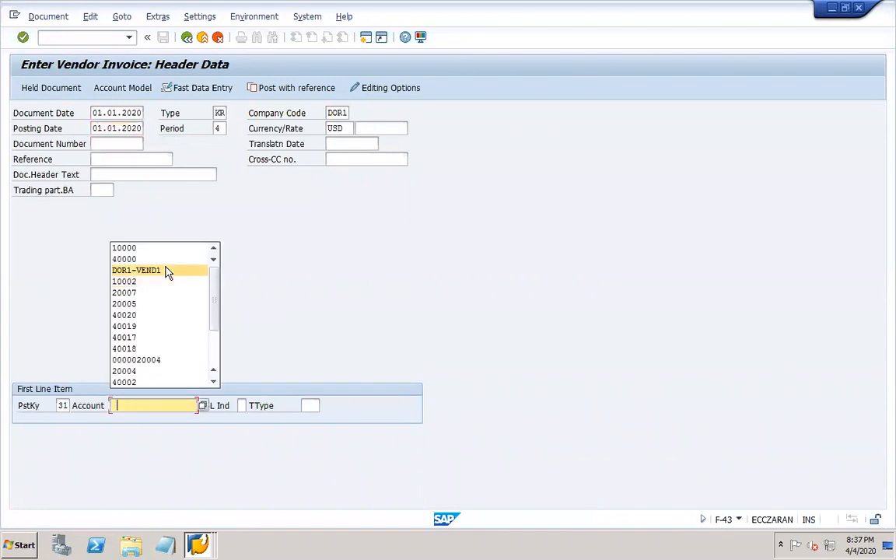
{"action": "left_click", "coordinate": [167, 272]}
{"action": "key", "text": "Return"}
{"action": "key", "text": "Return"}
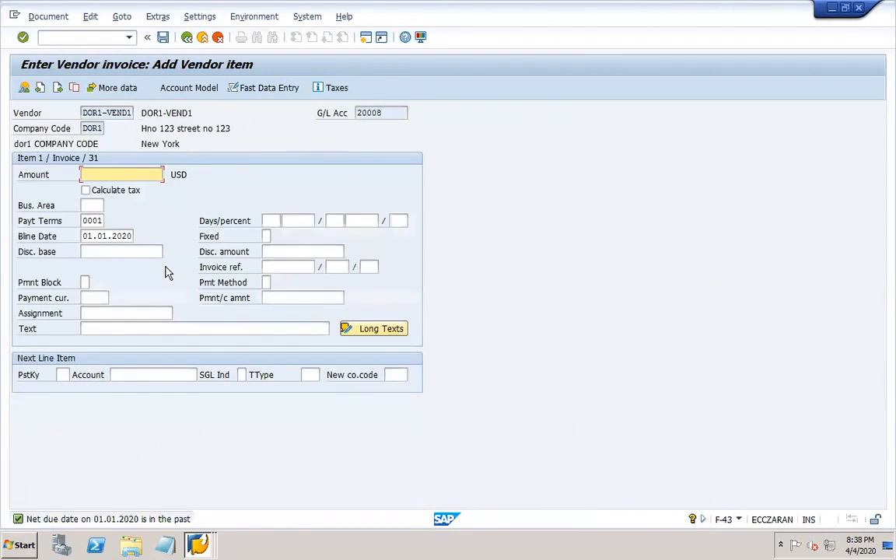
{"action": "type", "text": "1000"}
- Add a posting key 40 debit line to G/L account 10002 RM inventory with amount *
{"action": "left_click", "coordinate": [60, 375]}
{"action": "type", "text": "40"}
{"action": "key", "text": "Tab"}
{"action": "left_click", "coordinate": [200, 379]}
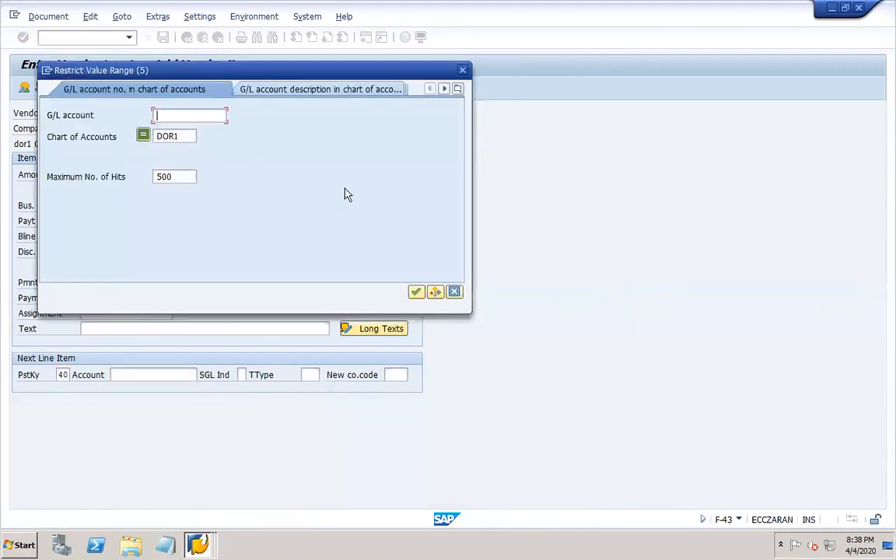
{"action": "key", "text": "Return"}
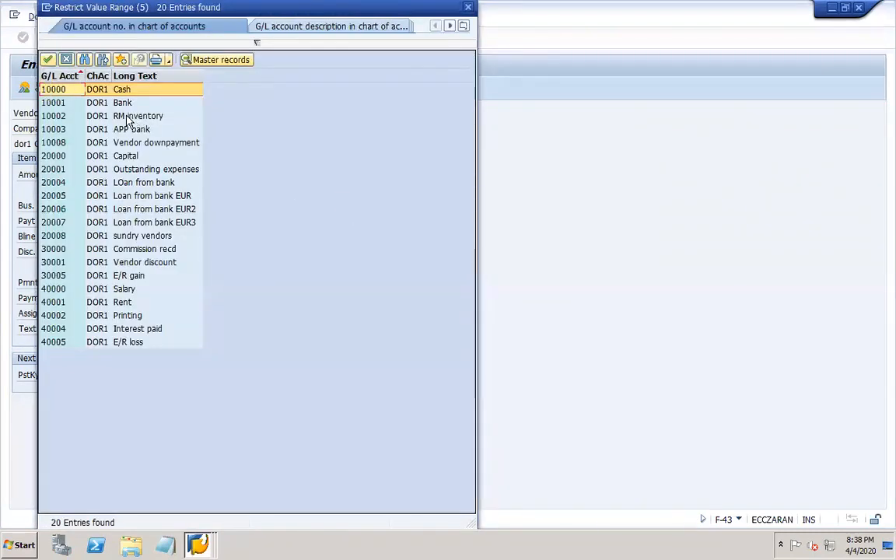
{"action": "double_click", "coordinate": [127, 116]}
{"action": "key", "text": "Return"}
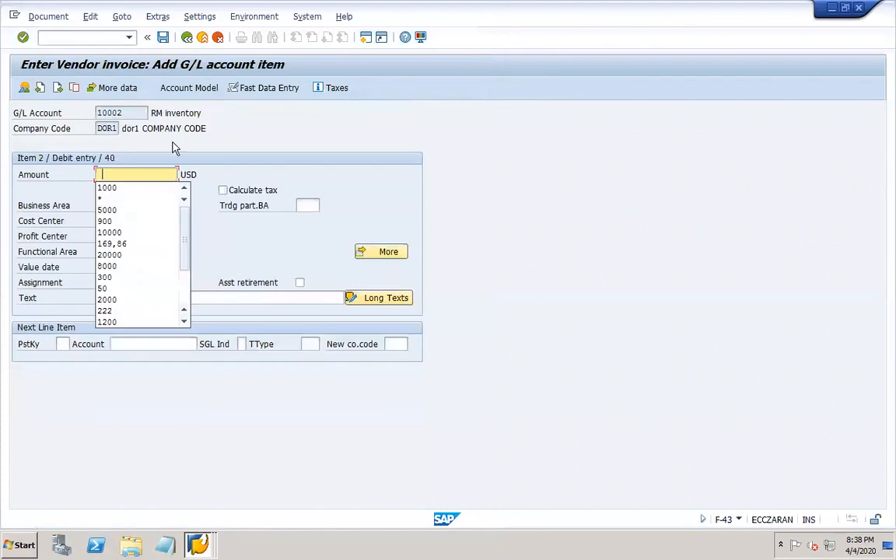
{"action": "type", "text": "*"}
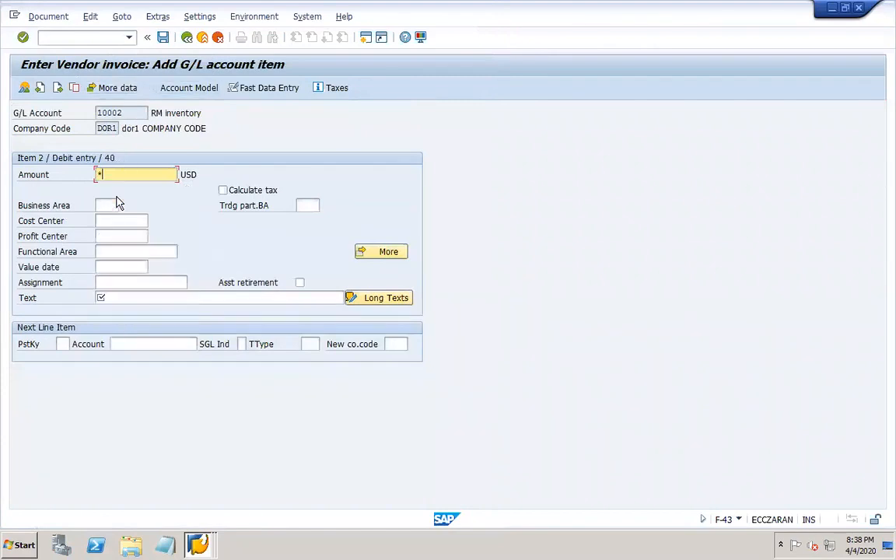
{"action": "left_click", "coordinate": [104, 297]}
{"action": "type", "text": "+"}
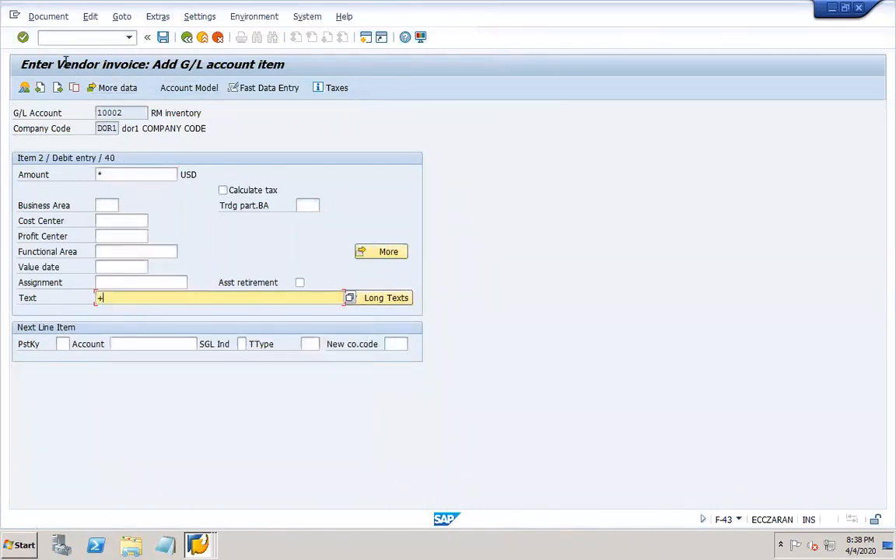
- Simulate the invoice and post it as document 201004
{"action": "left_click", "coordinate": [43, 17]}
{"action": "left_click", "coordinate": [70, 81]}
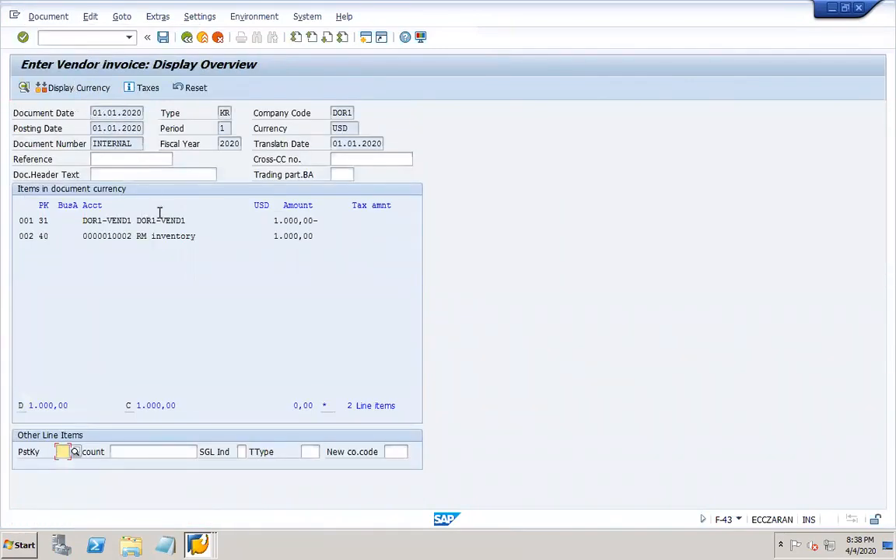
{"action": "left_click", "coordinate": [163, 36]}
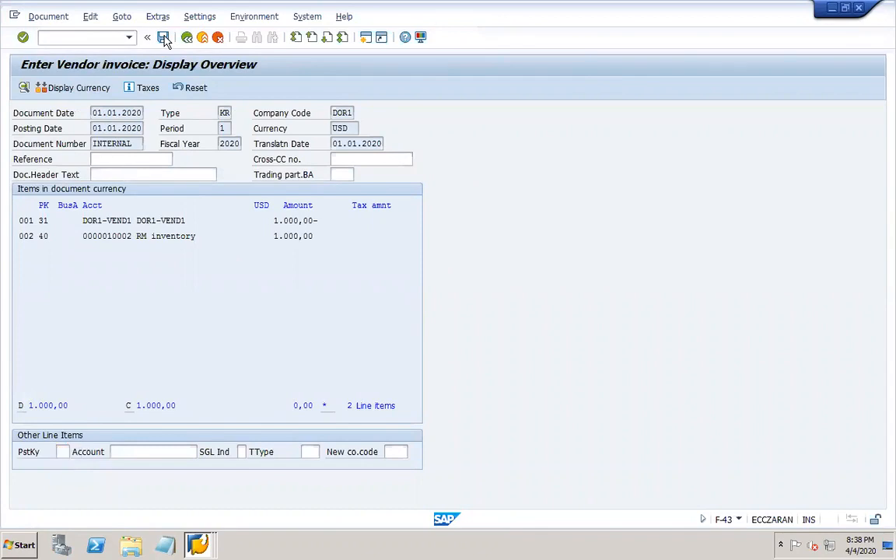
{"action": "right_click", "coordinate": [198, 544]}
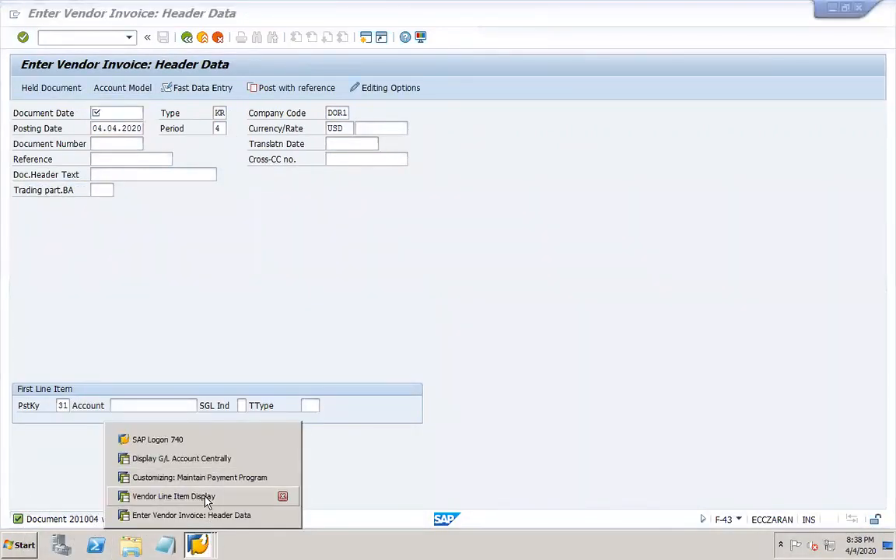
- Refresh the DOR1-VEND1 line items to show open invoice 201004 and close the invoice entry window
{"action": "left_click", "coordinate": [204, 497]}
{"action": "left_click", "coordinate": [187, 37]}
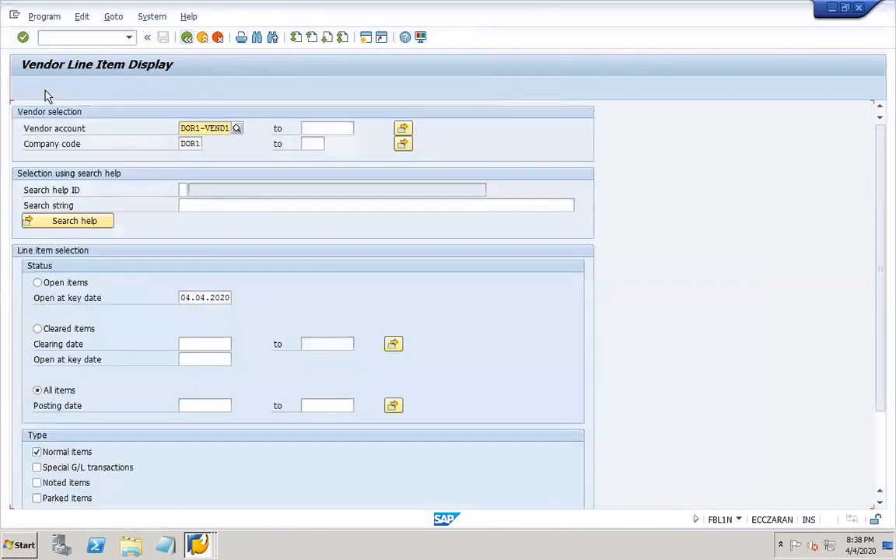
{"action": "left_click", "coordinate": [23, 88]}
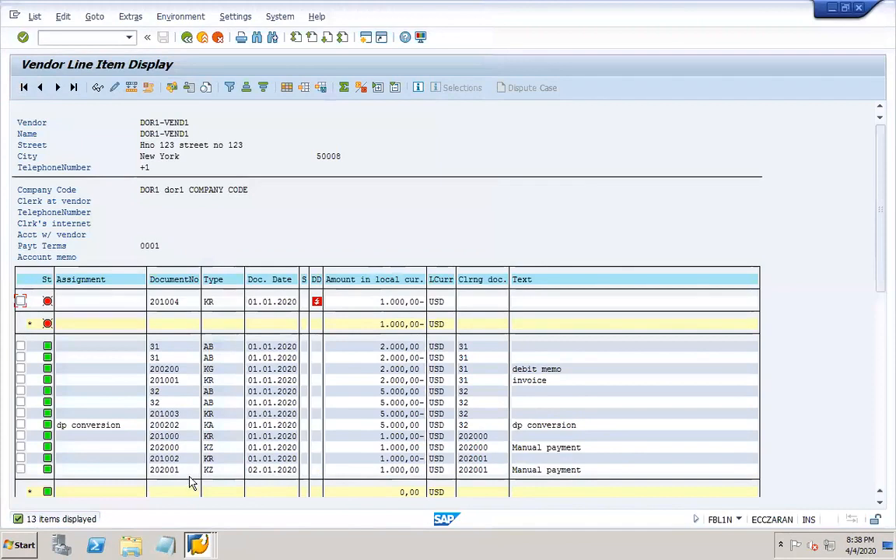
{"action": "right_click", "coordinate": [198, 543]}
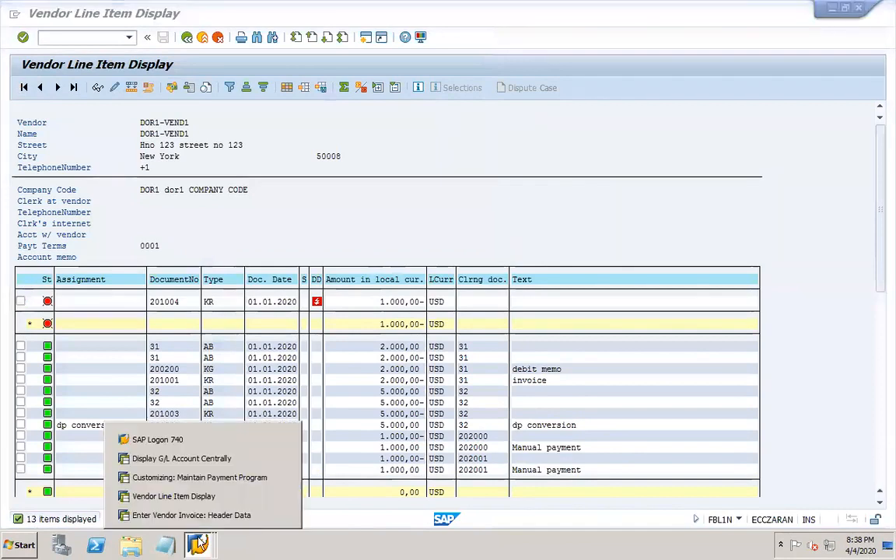
{"action": "left_click", "coordinate": [282, 514]}
{"action": "left_click", "coordinate": [432, 213]}
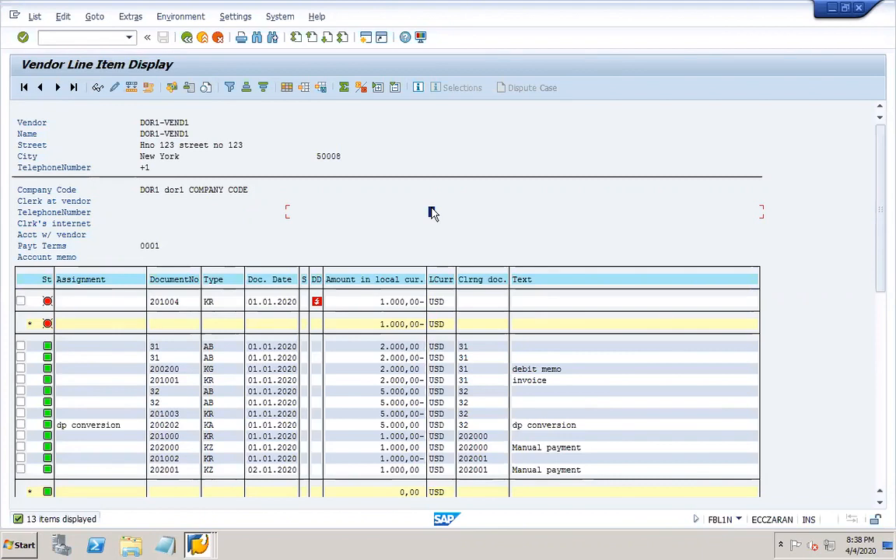
{"action": "left_click", "coordinate": [70, 35]}
- Add the line 'F110 - execute' to slide 24's notes and save the presentation
{"action": "type", "text": "/o"}
{"action": "mouse_move", "coordinate": [710, 549]}
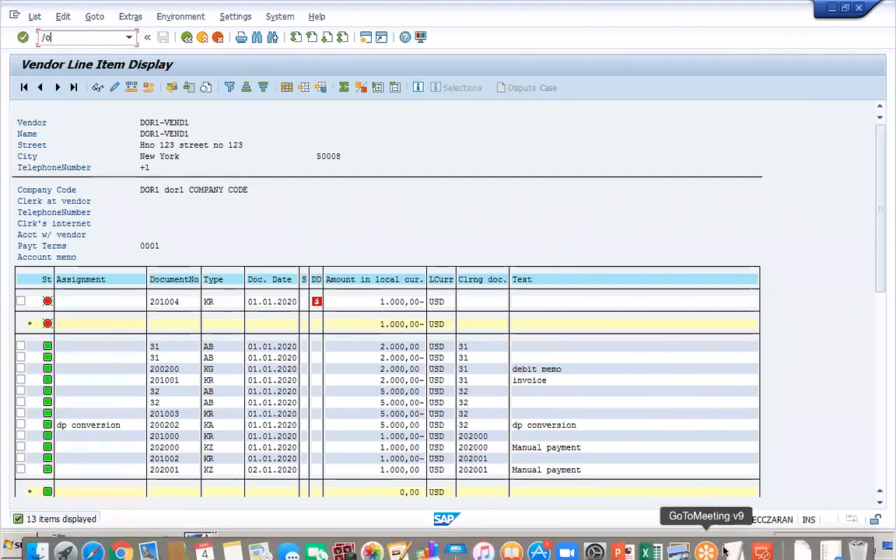
{"action": "left_click", "coordinate": [622, 542]}
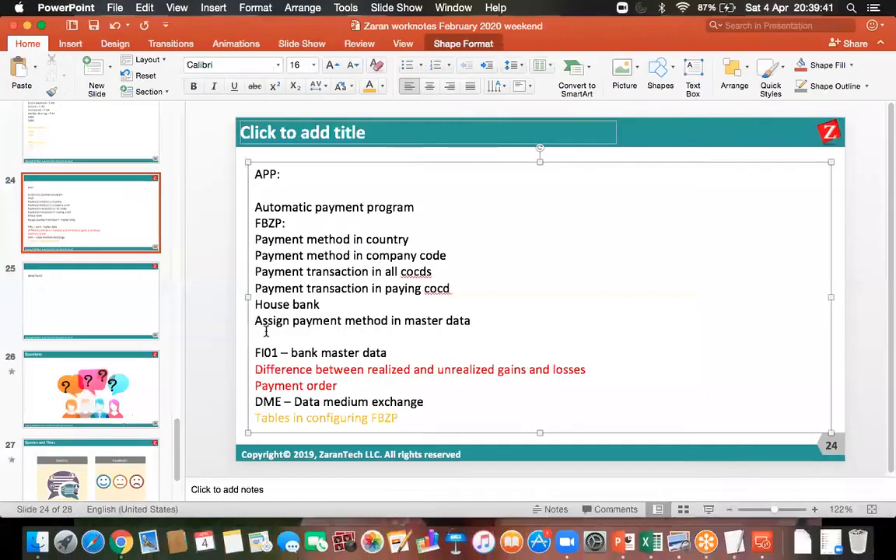
{"action": "left_click", "coordinate": [266, 331]}
{"action": "type", "text": "F110 - "}
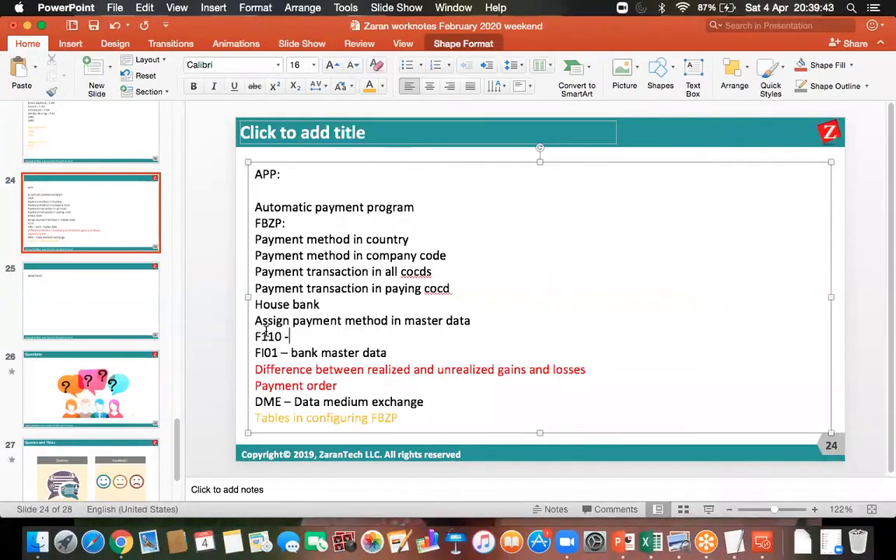
{"action": "type", "text": "execute"}
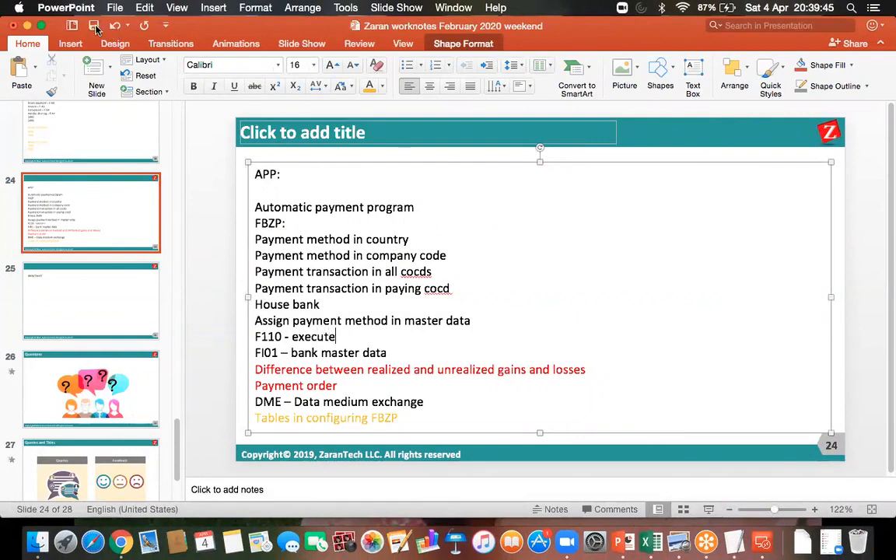
{"action": "left_click", "coordinate": [94, 29]}
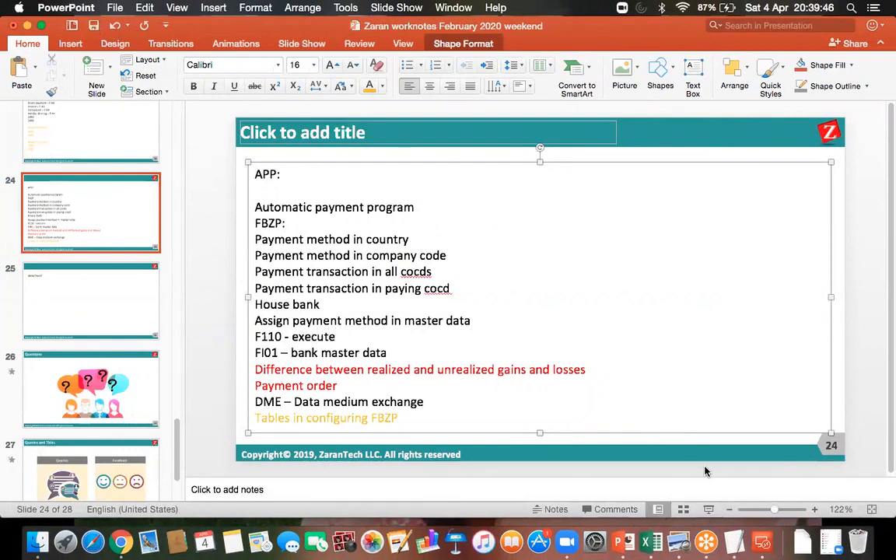
{"action": "left_click", "coordinate": [762, 542]}
{"action": "double_click", "coordinate": [576, 192]}
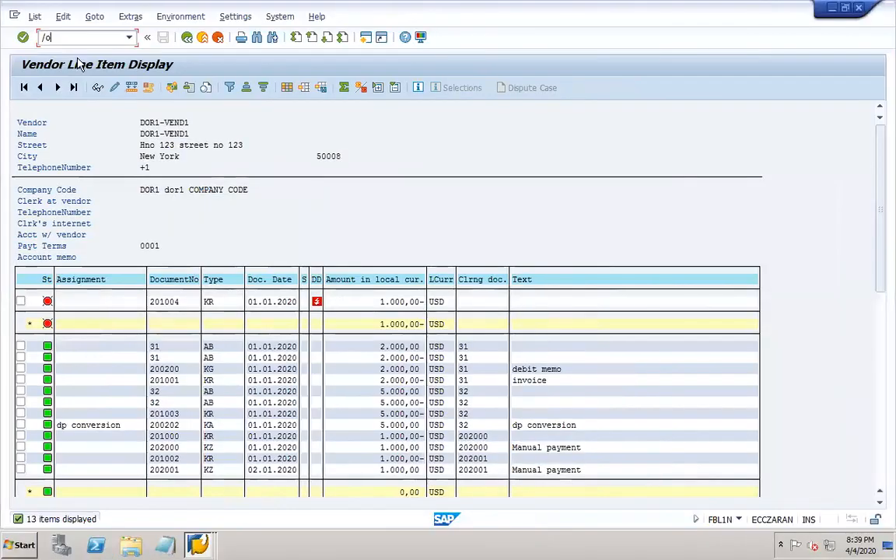
- Start F110 and enter run date 04.04.2020 with identification DOR01
{"action": "type", "text": "f11"}
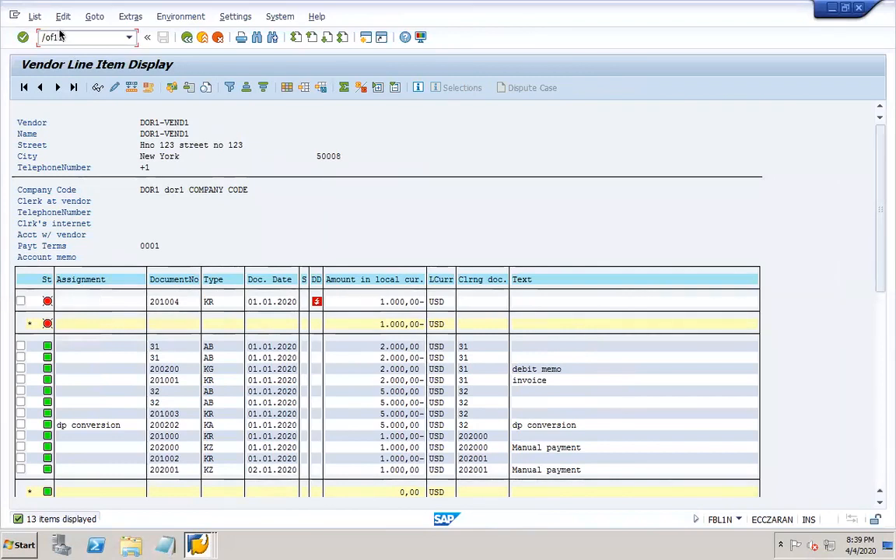
{"action": "type", "text": "0"}
{"action": "key", "text": "Return"}
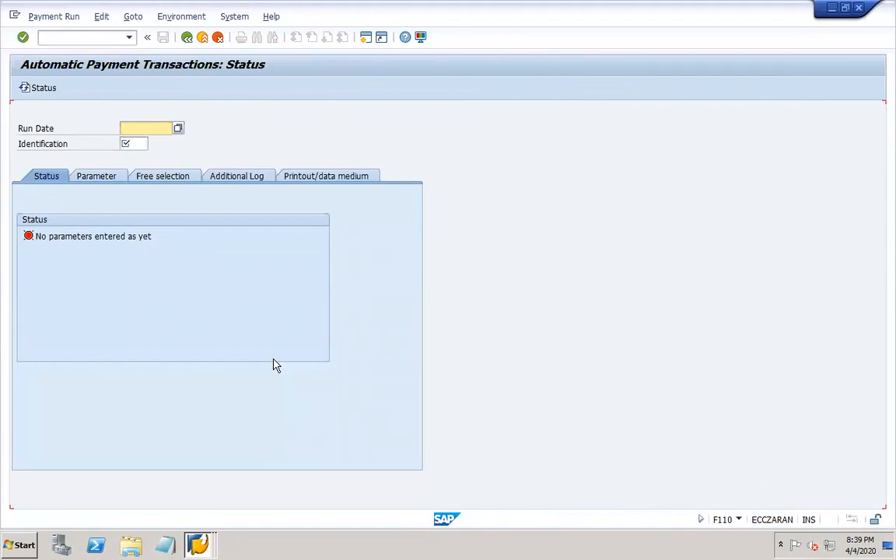
{"action": "left_click", "coordinate": [145, 128]}
{"action": "type", "text": "04.04.2020"}
{"action": "left_click", "coordinate": [127, 142]}
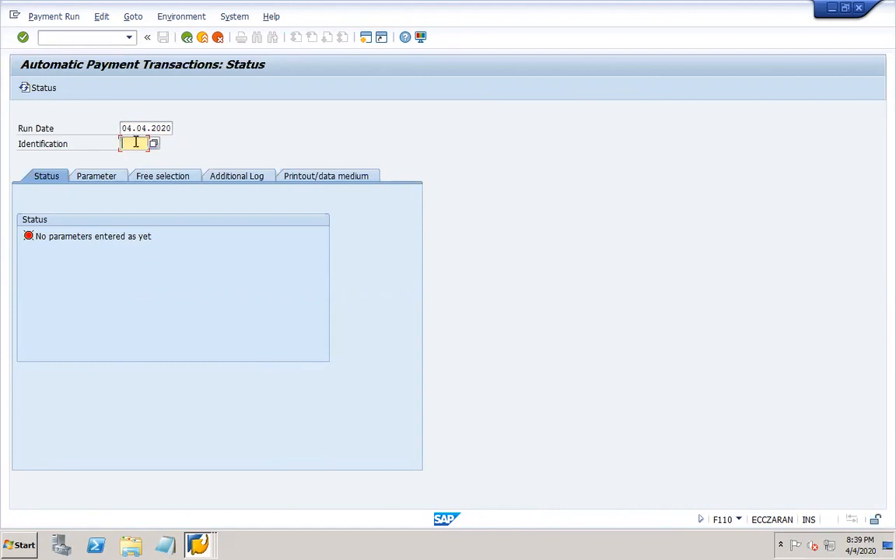
{"action": "type", "text": "DOB1"}
- On the Parameter tab, point out the posting date and docs-entered-up-to date, both 04.04.2020
{"action": "left_click", "coordinate": [92, 179]}
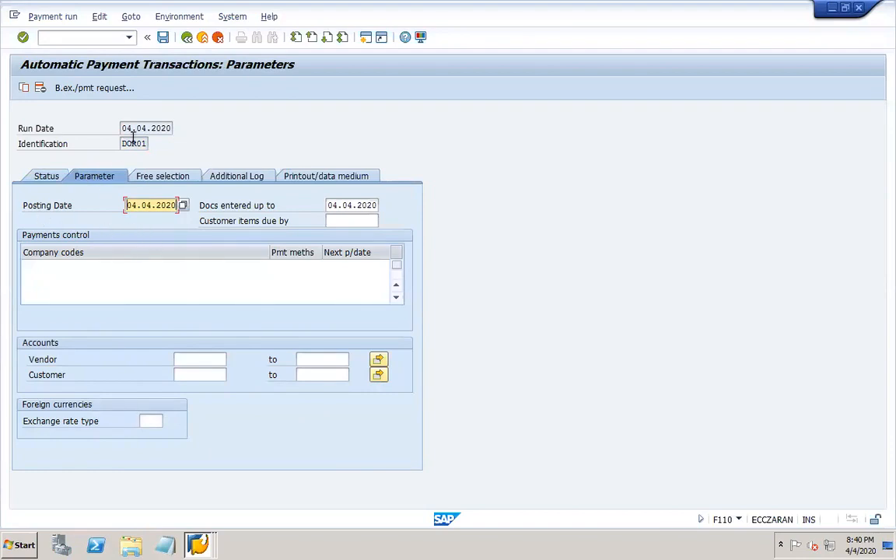
{"action": "left_click_drag", "start_coordinate": [122, 127], "coordinate": [190, 144]}
{"action": "left_click_drag", "start_coordinate": [127, 204], "coordinate": [196, 206]}
{"action": "left_click", "coordinate": [133, 207]}
{"action": "left_click_drag", "start_coordinate": [328, 205], "coordinate": [412, 220]}
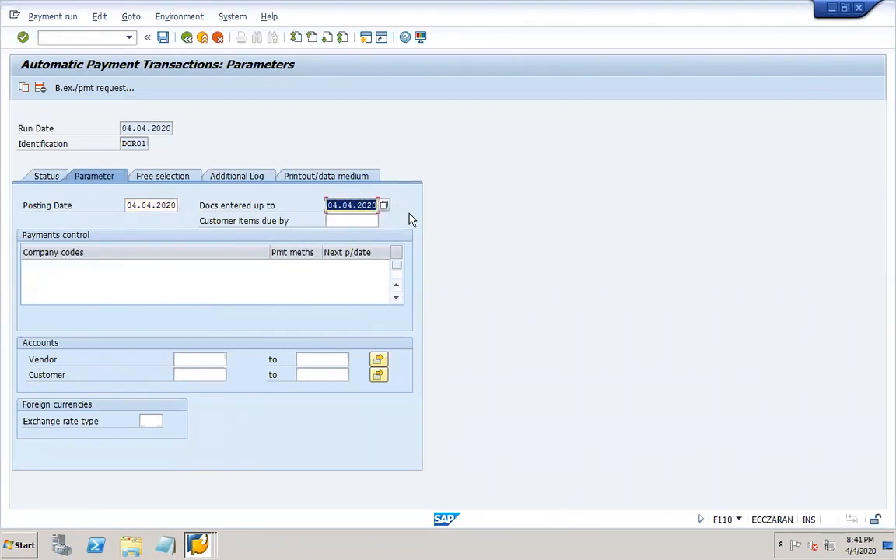
- Enter company code DOR1 with payment method X chosen from the F4 list
{"action": "left_click", "coordinate": [60, 265]}
{"action": "type", "text": "DOR1"}
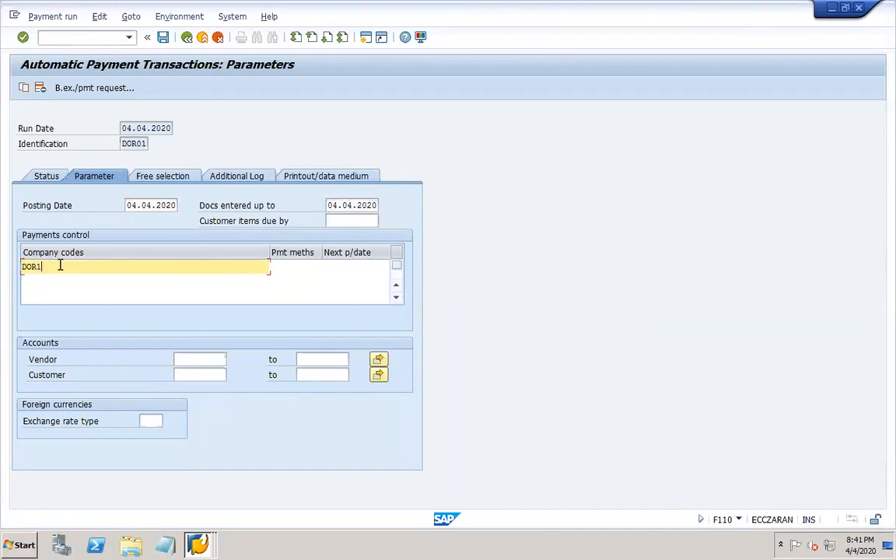
{"action": "key", "text": "Tab"}
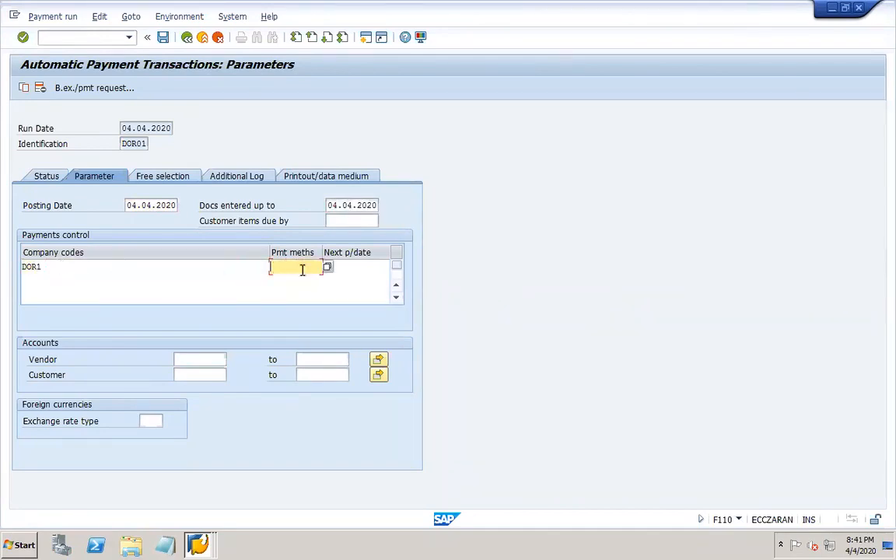
{"action": "left_click", "coordinate": [328, 272]}
{"action": "key", "text": "F4"}
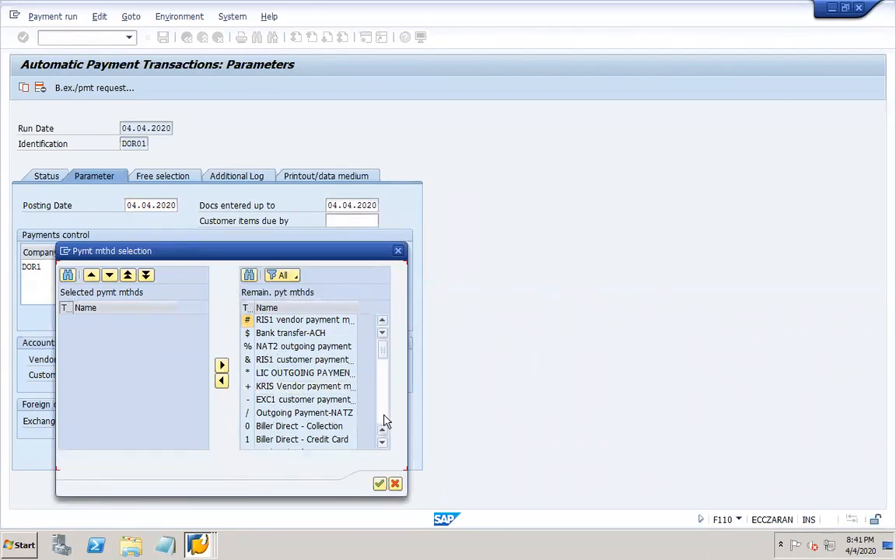
{"action": "scroll", "coordinate": [384, 419], "scroll_direction": "down", "scroll_amount": 5}
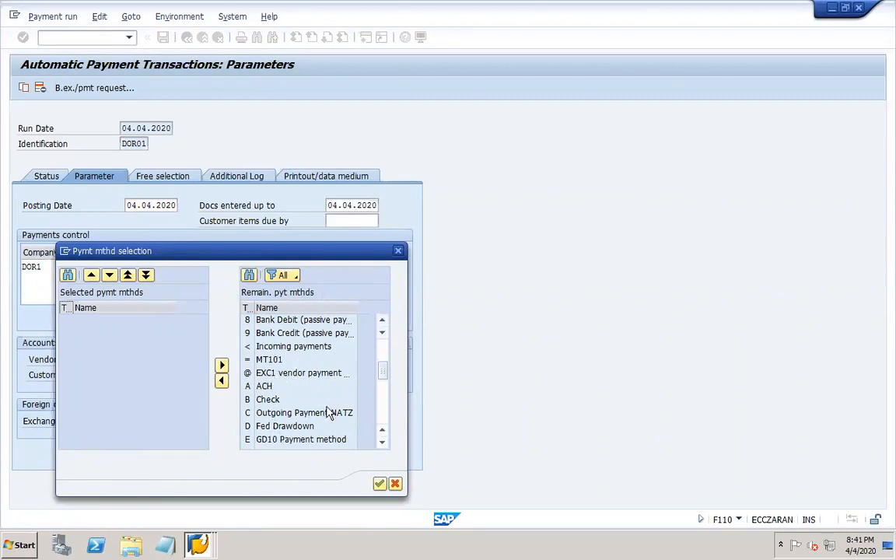
{"action": "left_click", "coordinate": [384, 413]}
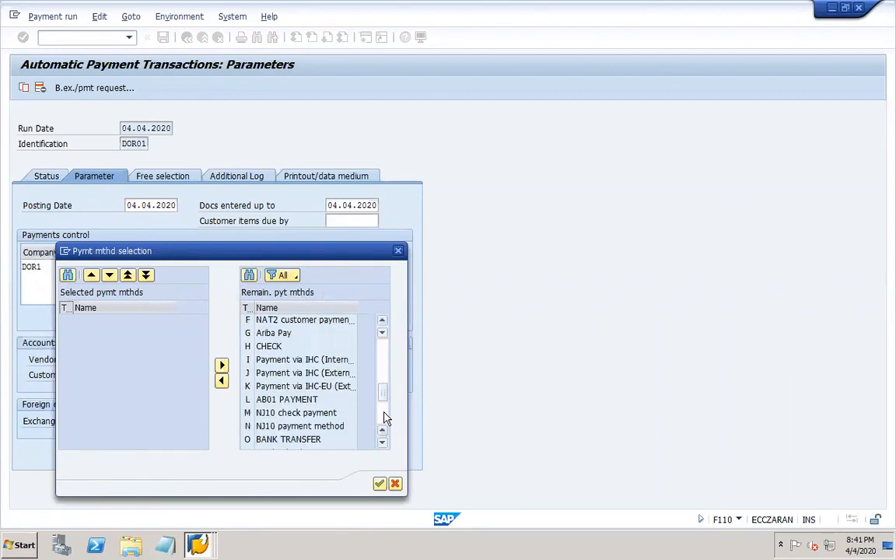
{"action": "left_click", "coordinate": [384, 418]}
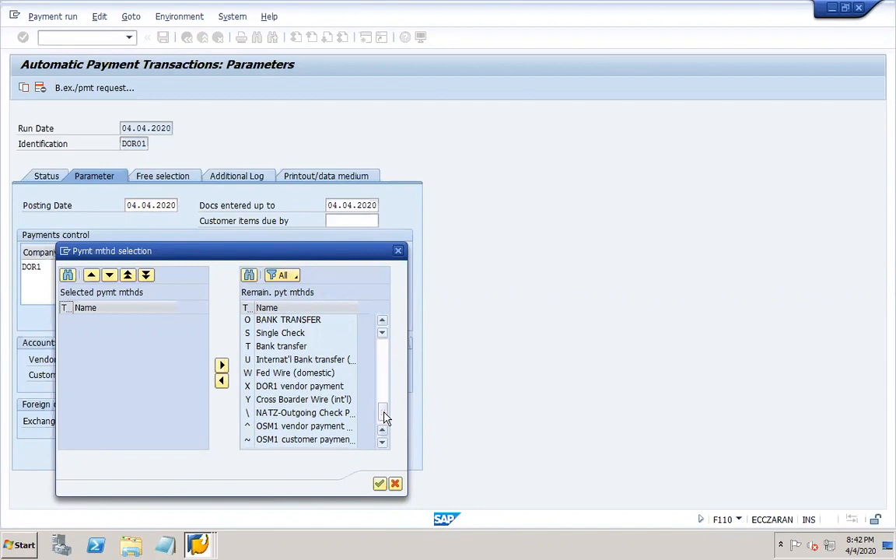
{"action": "left_click", "coordinate": [247, 388]}
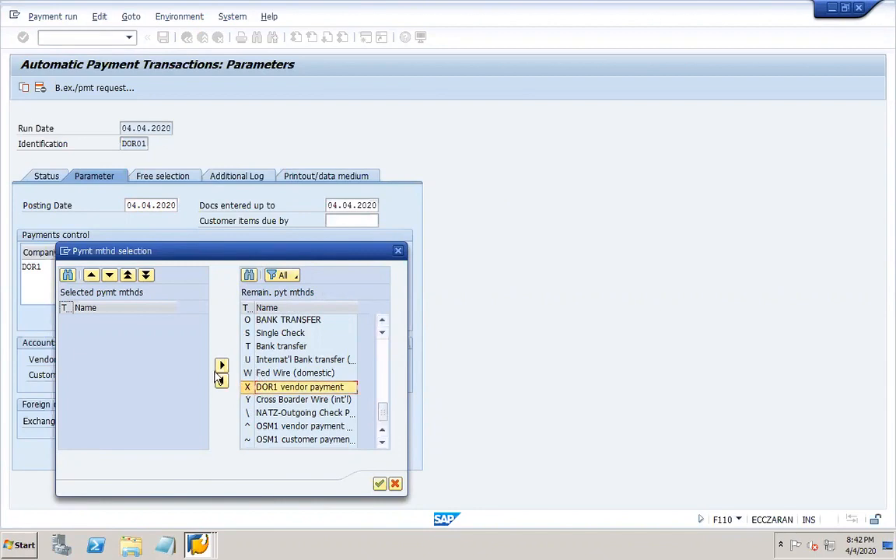
{"action": "left_click", "coordinate": [221, 366]}
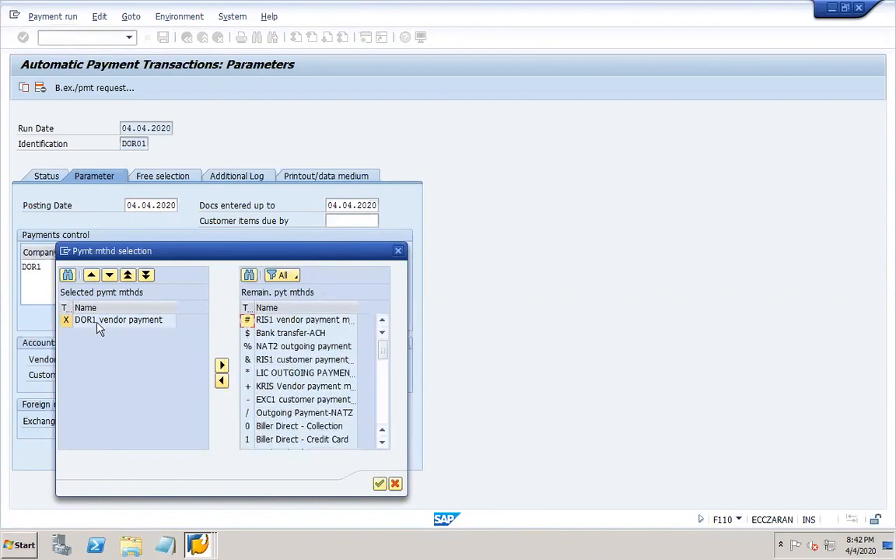
{"action": "left_click", "coordinate": [379, 483]}
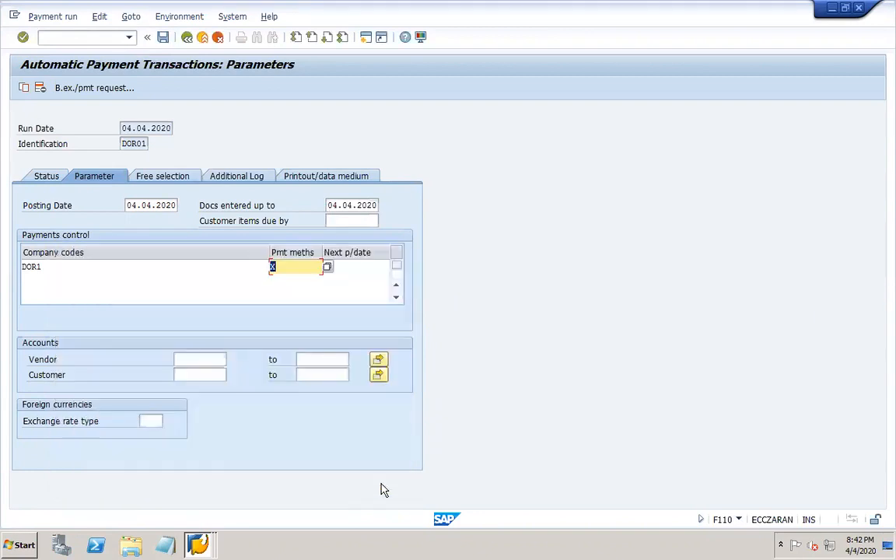
- Set next payment date 31.12.2020 and vendor DOR1-VEND1 via the vendor search
{"action": "left_click", "coordinate": [360, 272]}
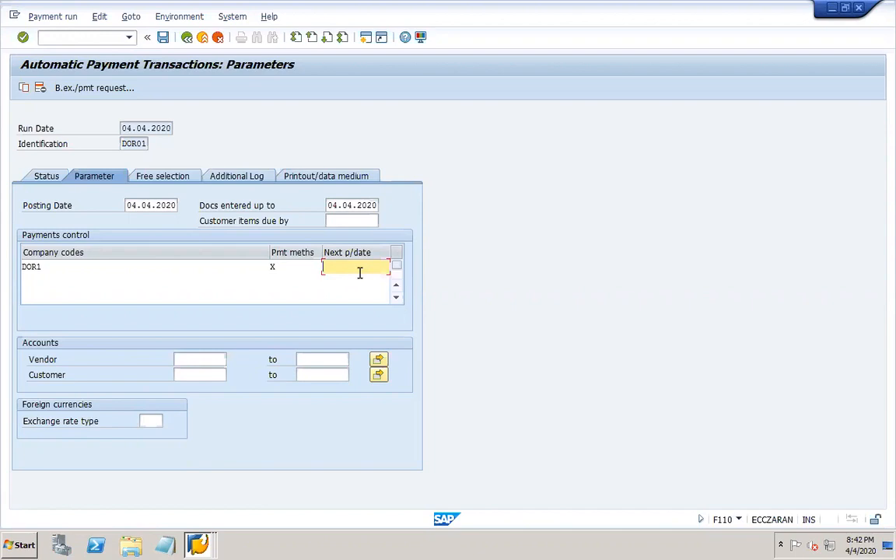
{"action": "left_click", "coordinate": [359, 272]}
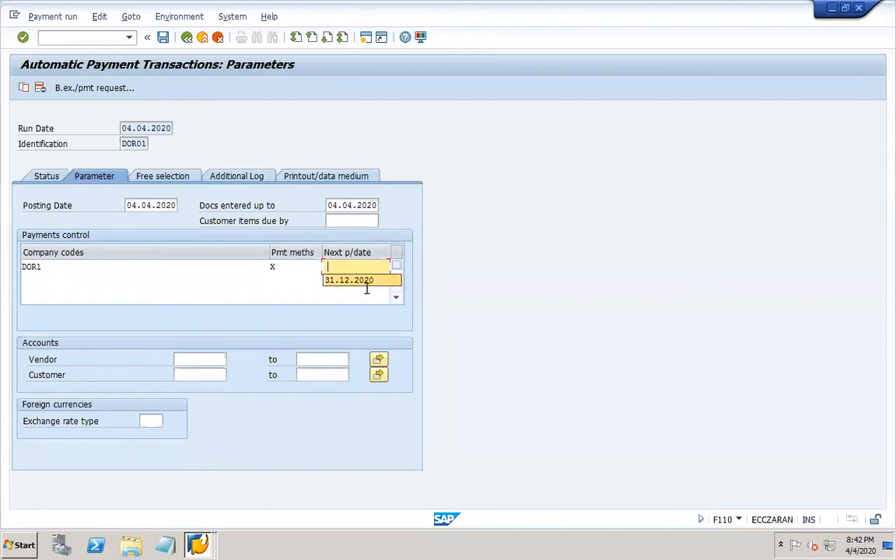
{"action": "left_click", "coordinate": [345, 281]}
{"action": "left_click", "coordinate": [205, 362]}
{"action": "left_click", "coordinate": [231, 360]}
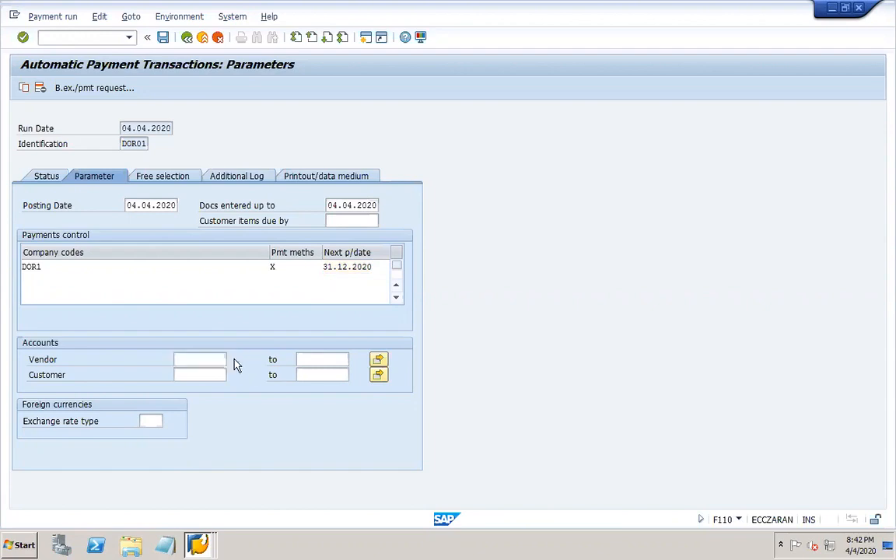
{"action": "key", "text": "Return"}
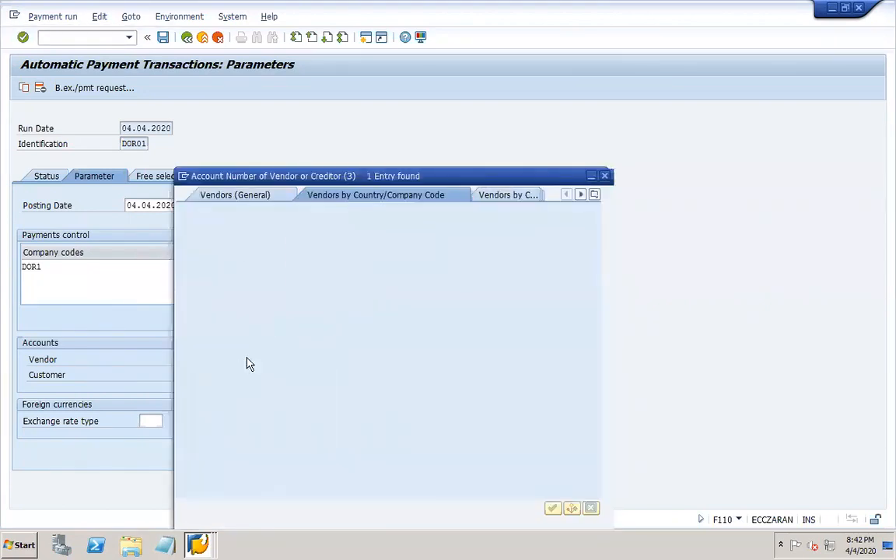
{"action": "double_click", "coordinate": [257, 90]}
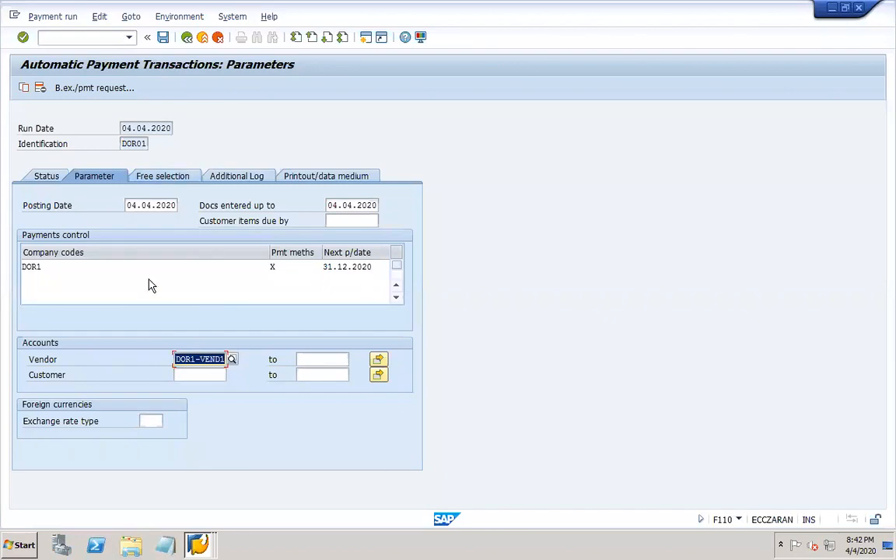
{"action": "left_click", "coordinate": [172, 179]}
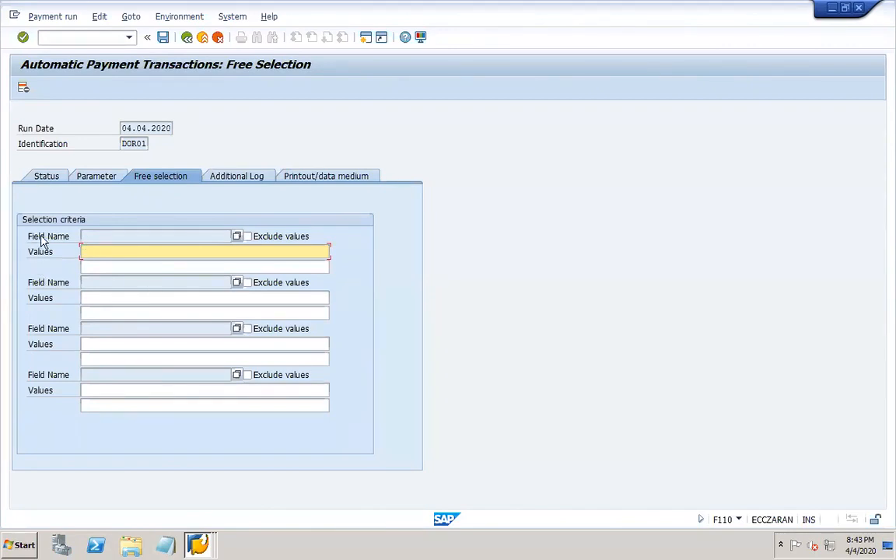
- Choose field Document Number, enter value 213445 and tick Exclude values
{"action": "left_click", "coordinate": [237, 236]}
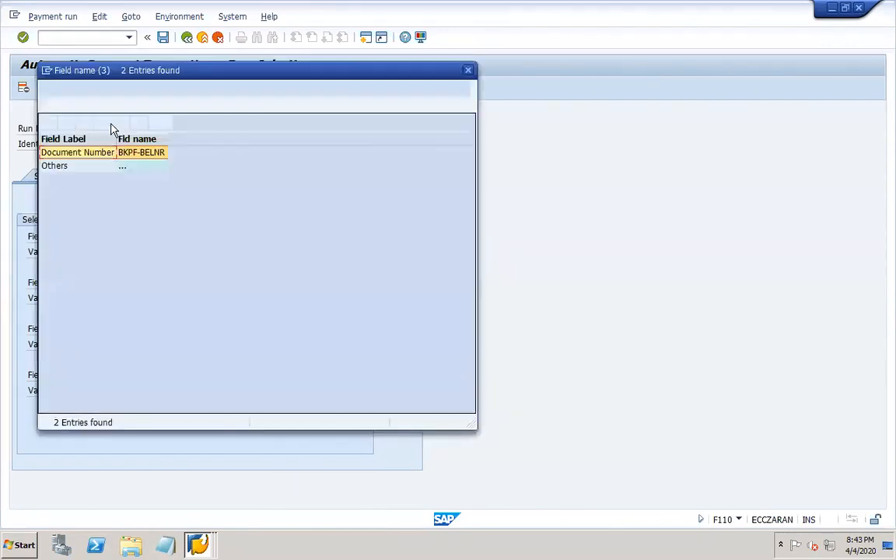
{"action": "double_click", "coordinate": [84, 164]}
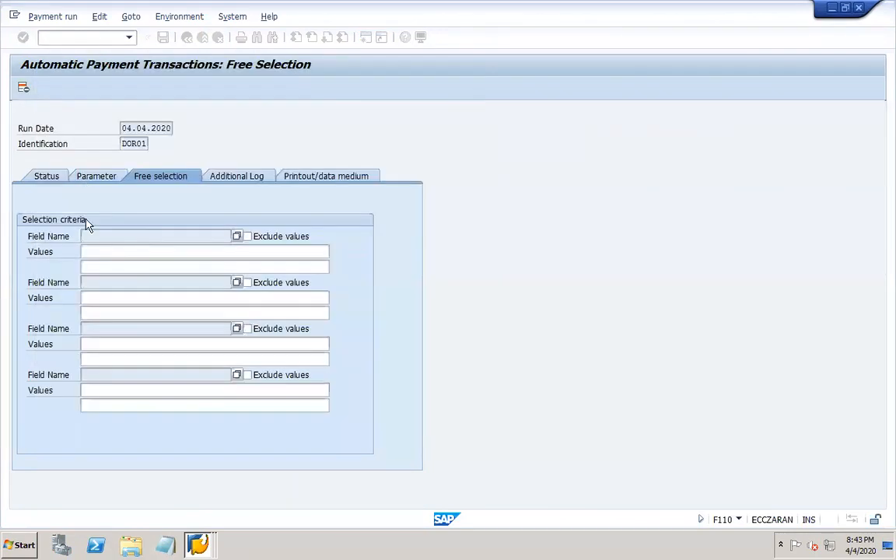
{"action": "left_click", "coordinate": [113, 252]}
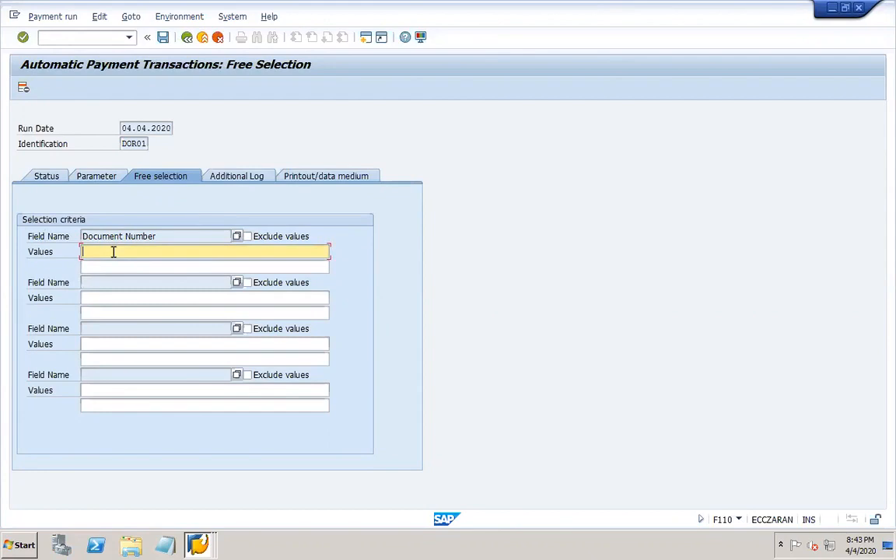
{"action": "type", "text": "213445"}
{"action": "left_click_drag", "start_coordinate": [117, 252], "coordinate": [77, 251]}
{"action": "left_click", "coordinate": [129, 251]}
{"action": "left_click", "coordinate": [247, 236]}
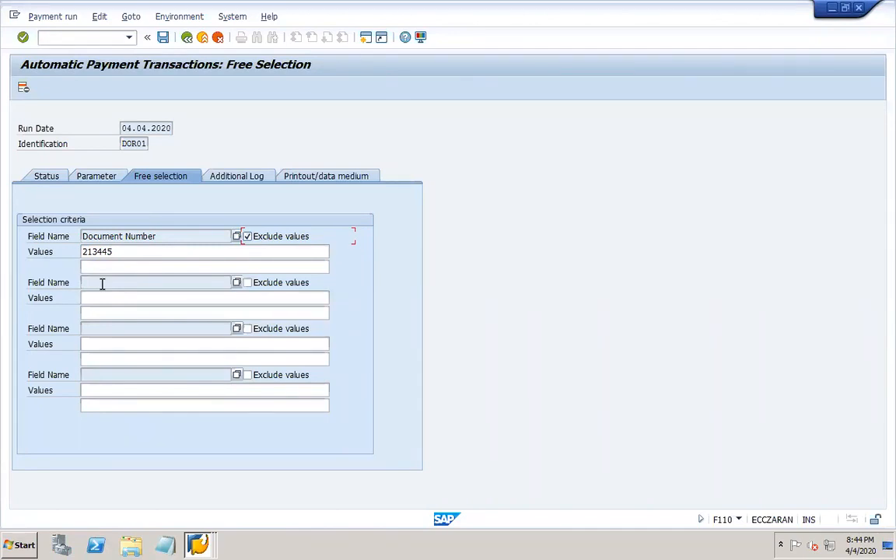
- Untick the exclusion, delete document number 213445, and show the Additional Log tab
{"action": "left_click_drag", "start_coordinate": [118, 251], "coordinate": [76, 253]}
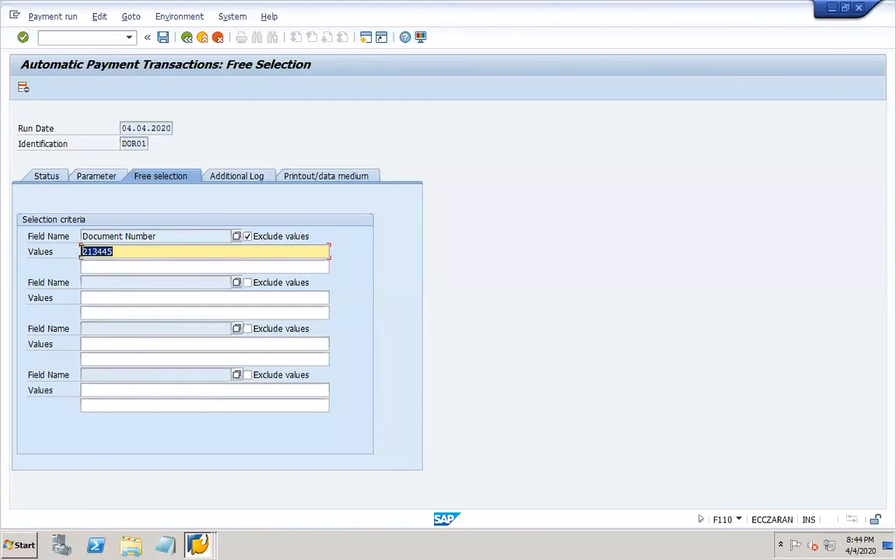
{"action": "left_click", "coordinate": [247, 236]}
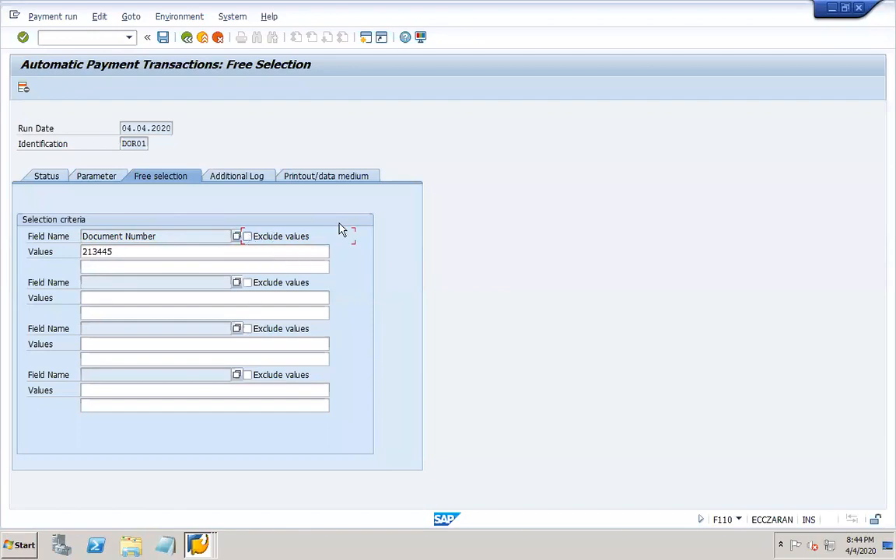
{"action": "left_click", "coordinate": [128, 251]}
{"action": "key", "text": "BackSpace"}
{"action": "key", "text": "BackSpace"}
{"action": "key", "text": "BackSpace"}
{"action": "key", "text": "BackSpace"}
{"action": "key", "text": "BackSpace"}
{"action": "key", "text": "BackSpace"}
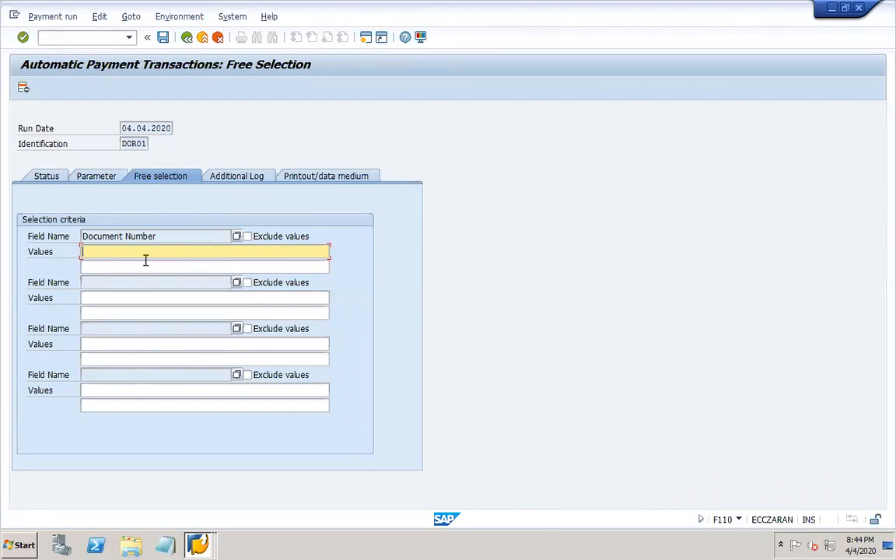
{"action": "left_click", "coordinate": [237, 180]}
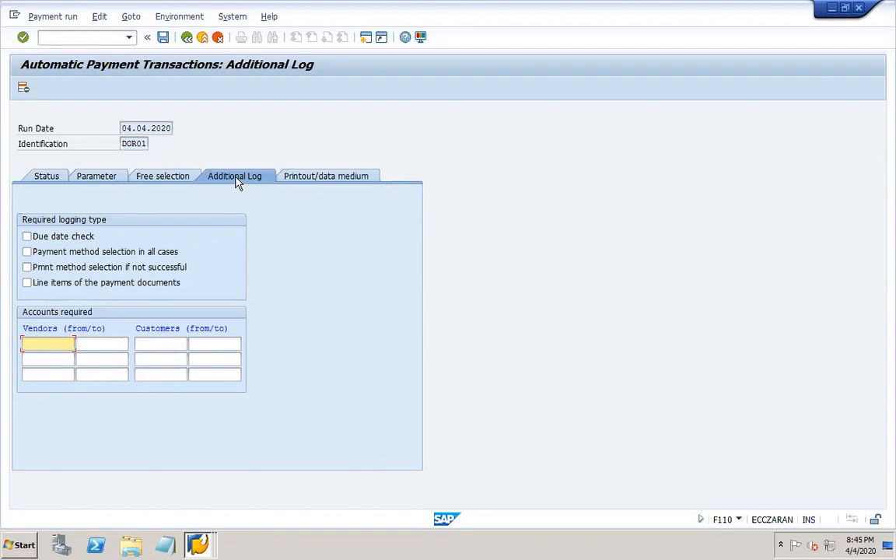
- Log due date check, unsuccessful payment method selection and line items for vendor DOR1-VEND1
{"action": "left_click", "coordinate": [70, 235]}
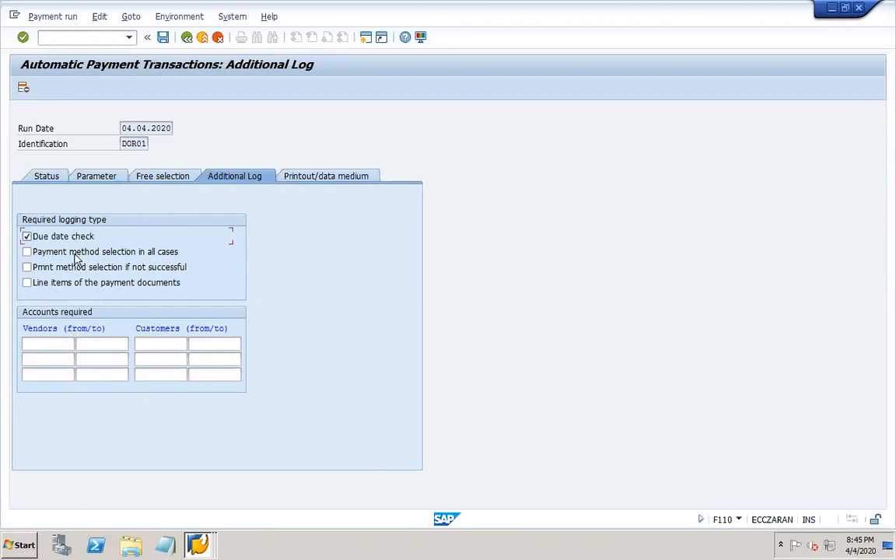
{"action": "left_click", "coordinate": [76, 267]}
{"action": "left_click", "coordinate": [76, 284]}
{"action": "left_click", "coordinate": [56, 345]}
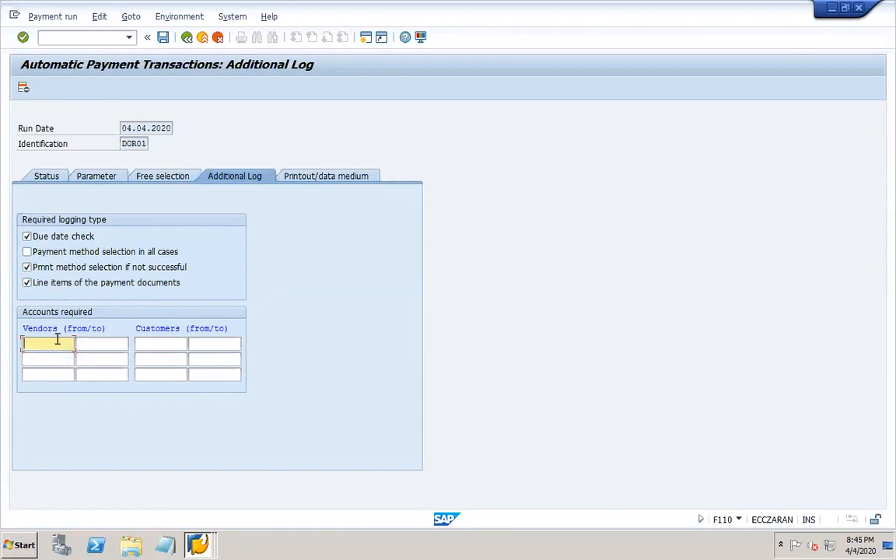
{"action": "type", "text": "DOR1-VEND1"}
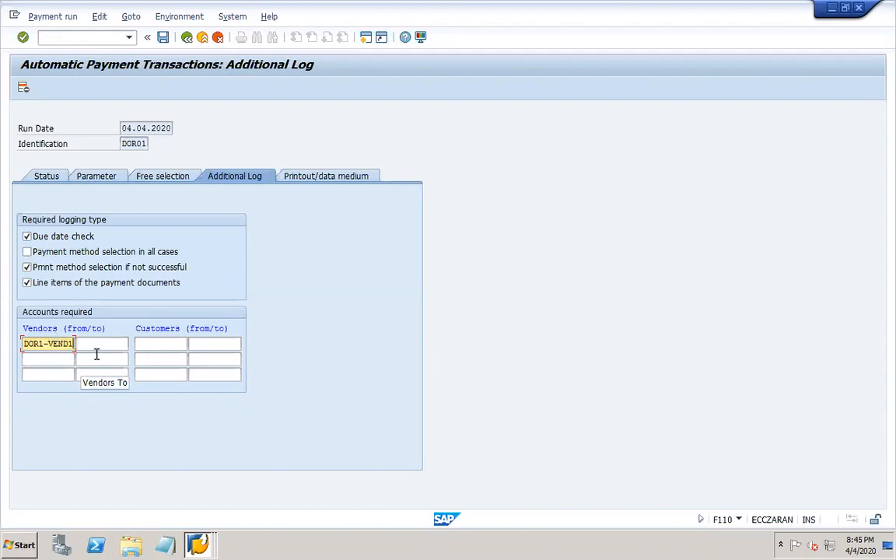
{"action": "left_click", "coordinate": [317, 180]}
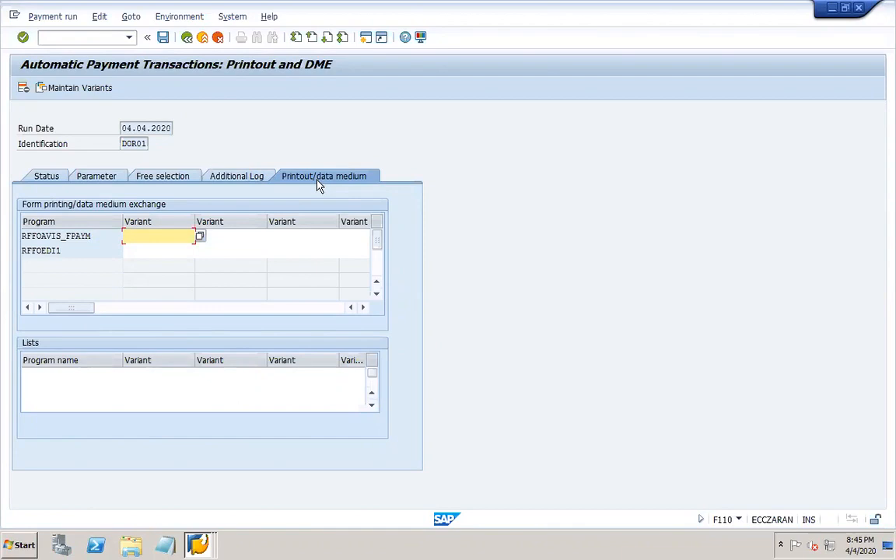
- Verify in OBZP that payment method X uses format ZSEPA_CT, then save run DOR01
{"action": "left_click", "coordinate": [103, 37]}
{"action": "type", "text": "/OFBZP"}
{"action": "key", "text": "Return"}
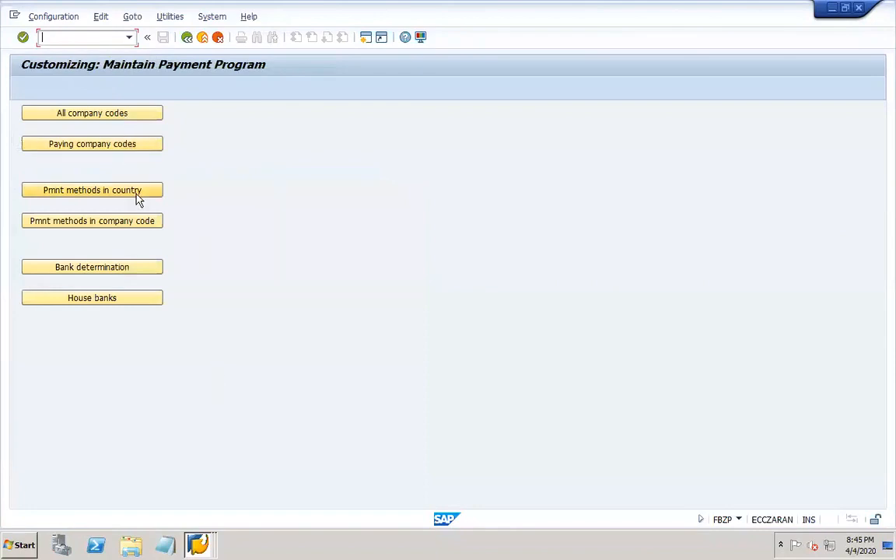
{"action": "left_click", "coordinate": [136, 194]}
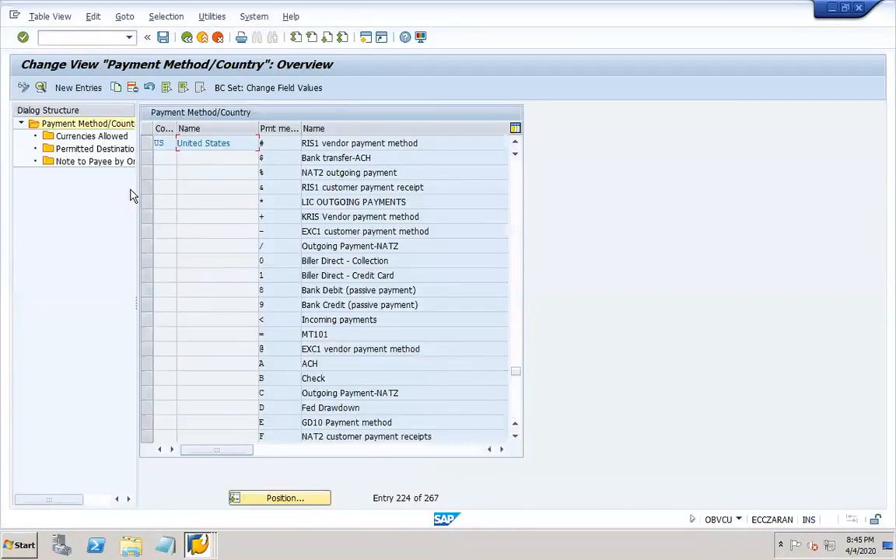
{"action": "left_click", "coordinate": [516, 418]}
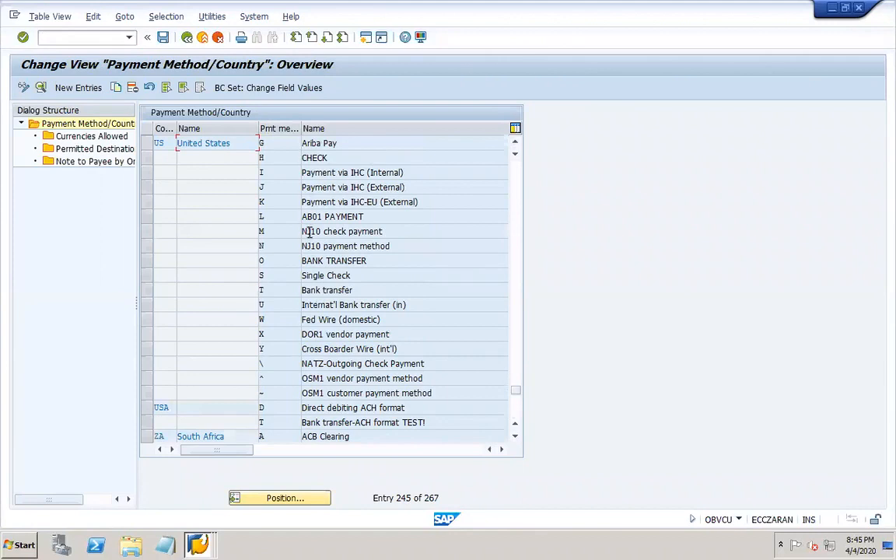
{"action": "left_click", "coordinate": [284, 339]}
{"action": "double_click", "coordinate": [284, 342]}
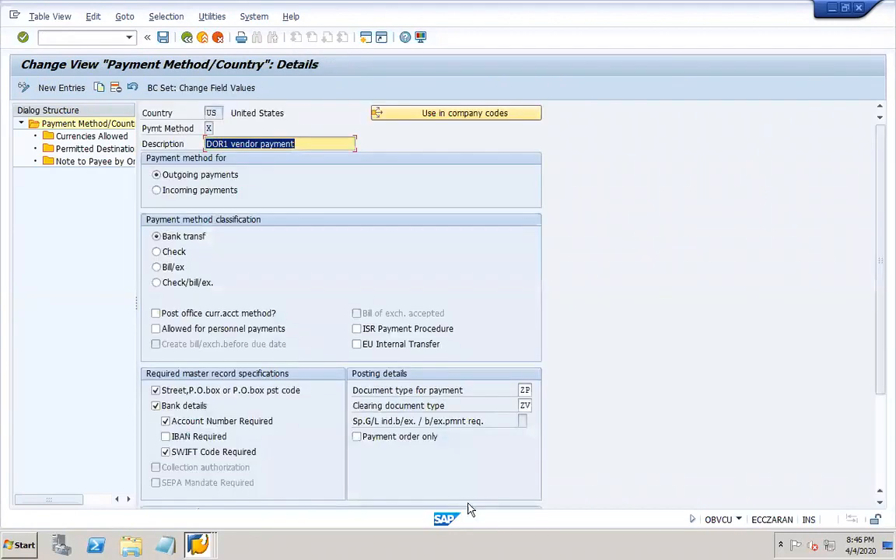
{"action": "left_click", "coordinate": [880, 482]}
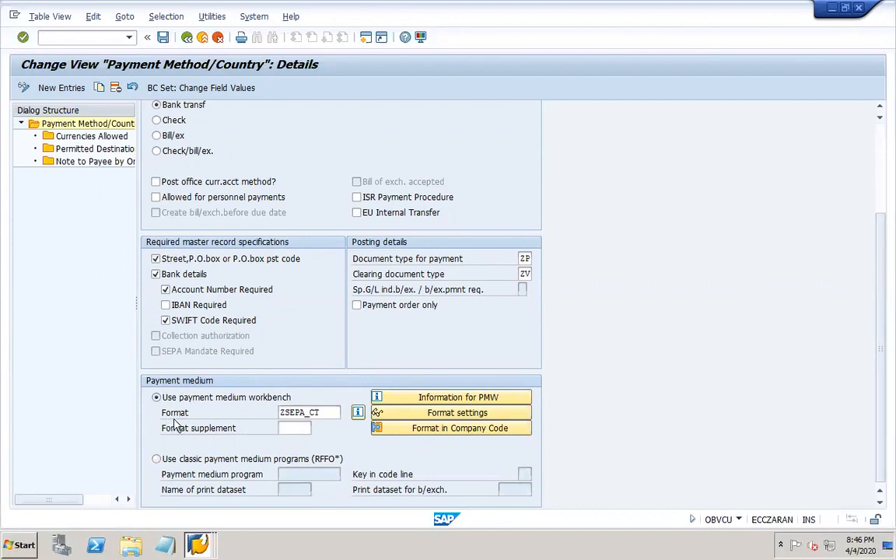
{"action": "left_click", "coordinate": [330, 410]}
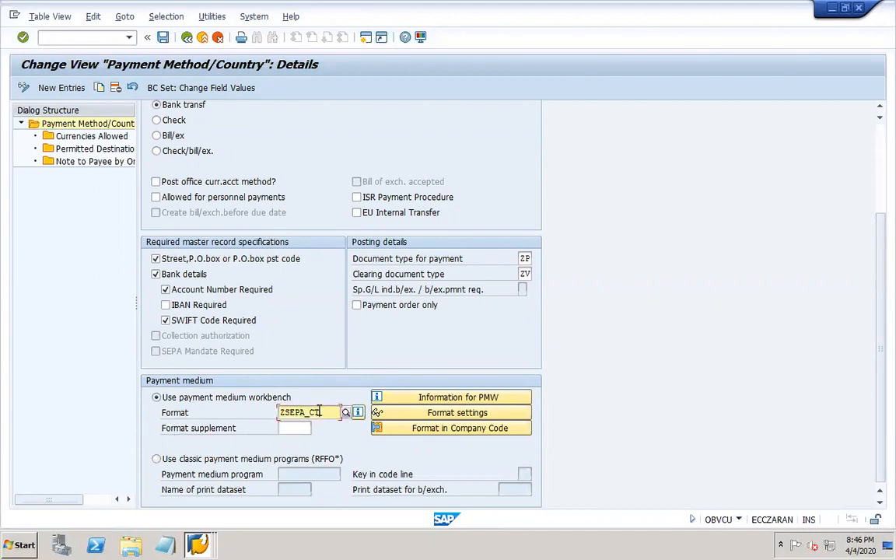
{"action": "left_click", "coordinate": [859, 10]}
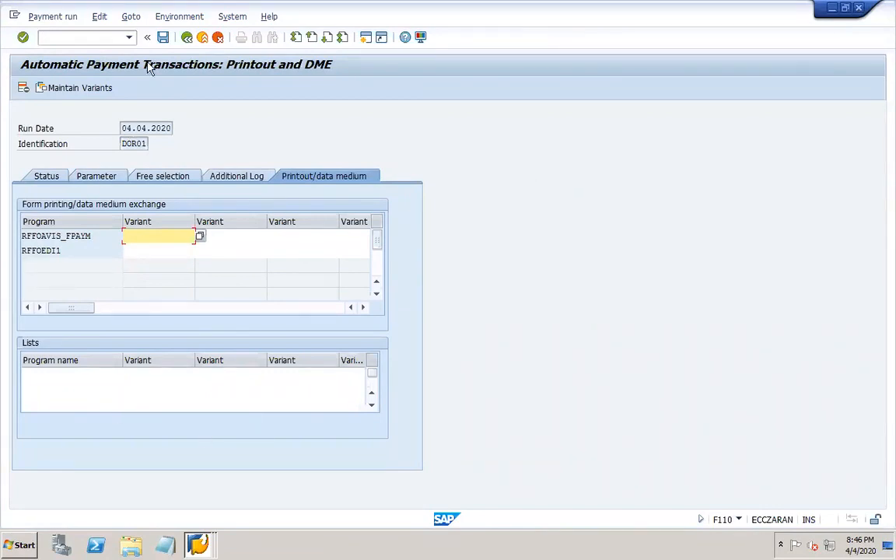
{"action": "left_click", "coordinate": [164, 38]}
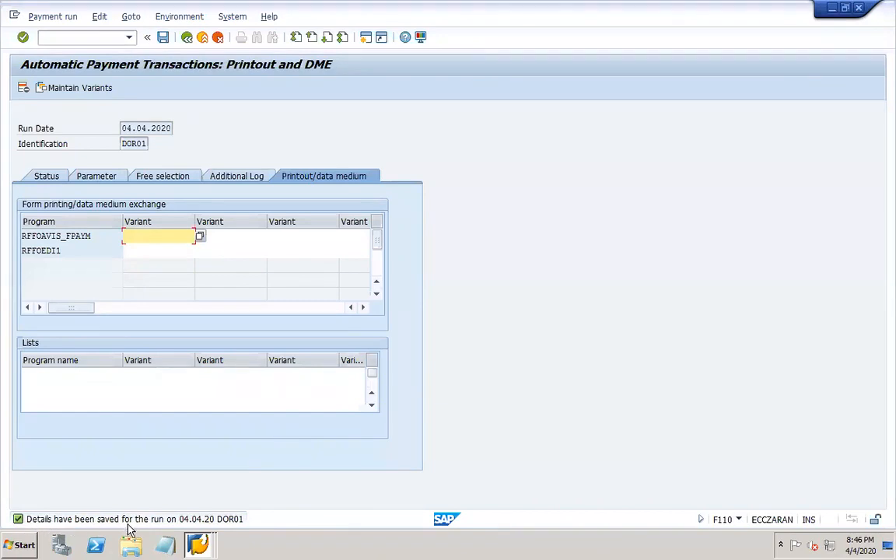
- On PowerPoint slide 25, colour the text IBAN/SWIFT red
{"action": "mouse_move", "coordinate": [645, 550]}
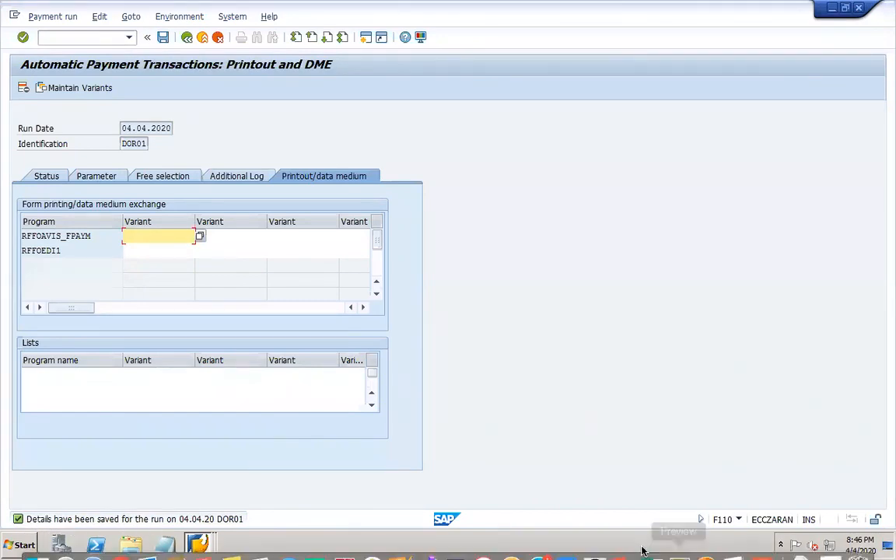
{"action": "left_click", "coordinate": [621, 544]}
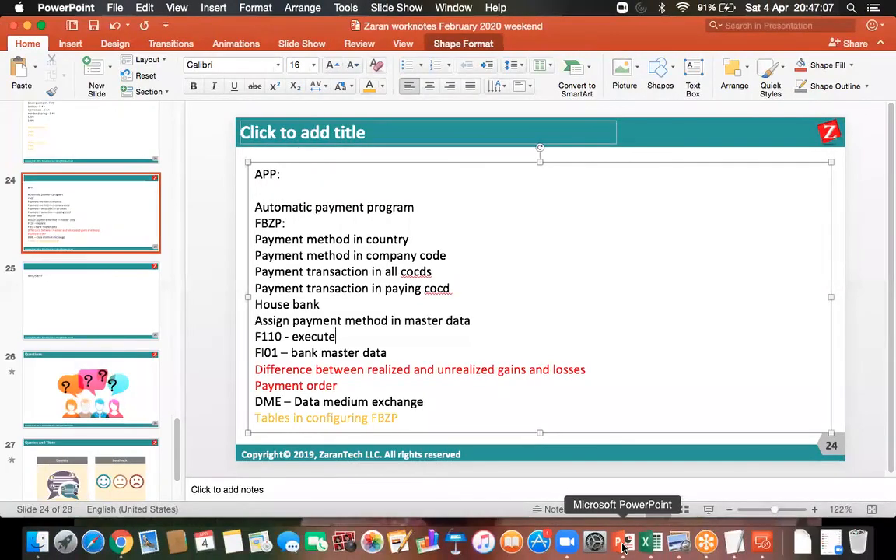
{"action": "left_click", "coordinate": [100, 286]}
{"action": "left_click", "coordinate": [321, 175]}
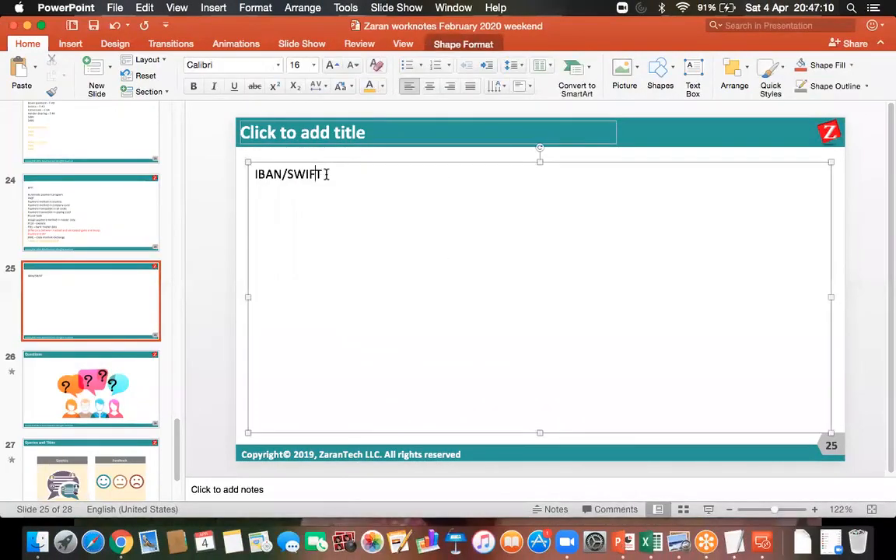
{"action": "left_click_drag", "start_coordinate": [323, 174], "coordinate": [255, 174]}
{"action": "left_click", "coordinate": [382, 86]}
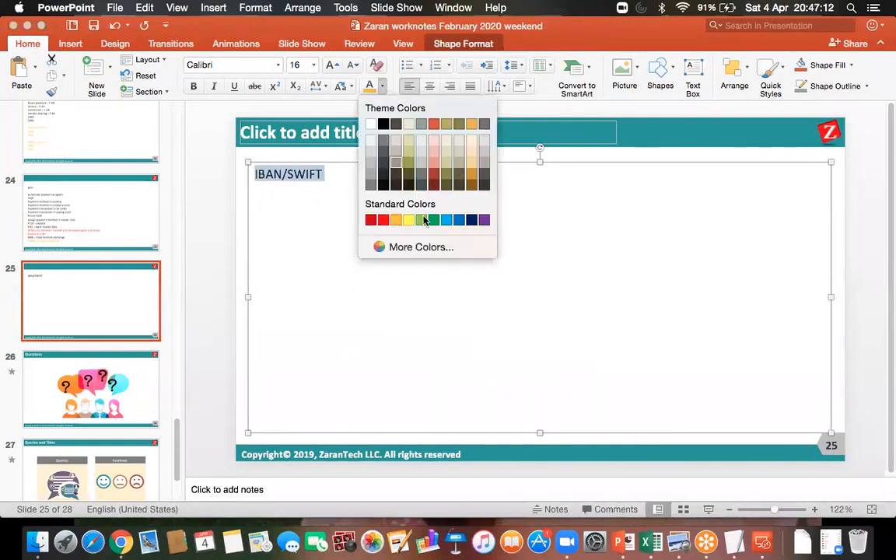
{"action": "left_click", "coordinate": [375, 220]}
{"action": "left_click", "coordinate": [306, 203]}
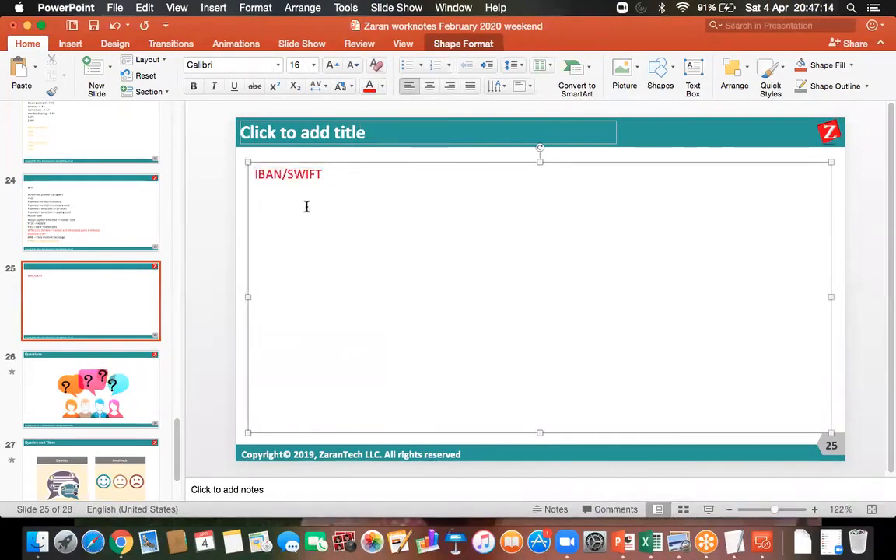
- Add 'SE38' in black on a new line below IBAN/SWIFT and save the presentation
{"action": "key", "text": "Return"}
{"action": "key", "text": "Return"}
{"action": "key", "text": "BackSpace"}
{"action": "key", "text": "BackSpace"}
{"action": "left_click", "coordinate": [353, 178]}
{"action": "key", "text": "Return"}
{"action": "key", "text": "Return"}
{"action": "key", "text": "Return"}
{"action": "type", "text": "SE38"}
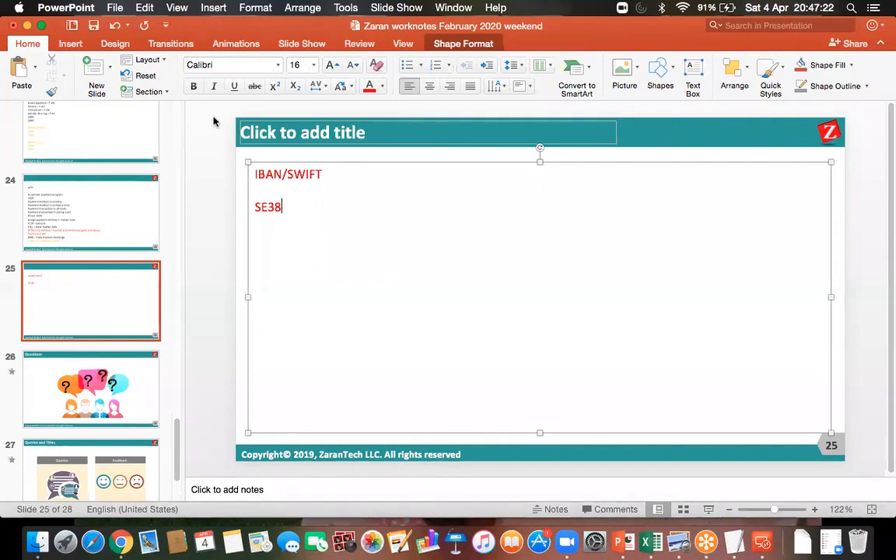
{"action": "left_click_drag", "start_coordinate": [294, 205], "coordinate": [255, 207]}
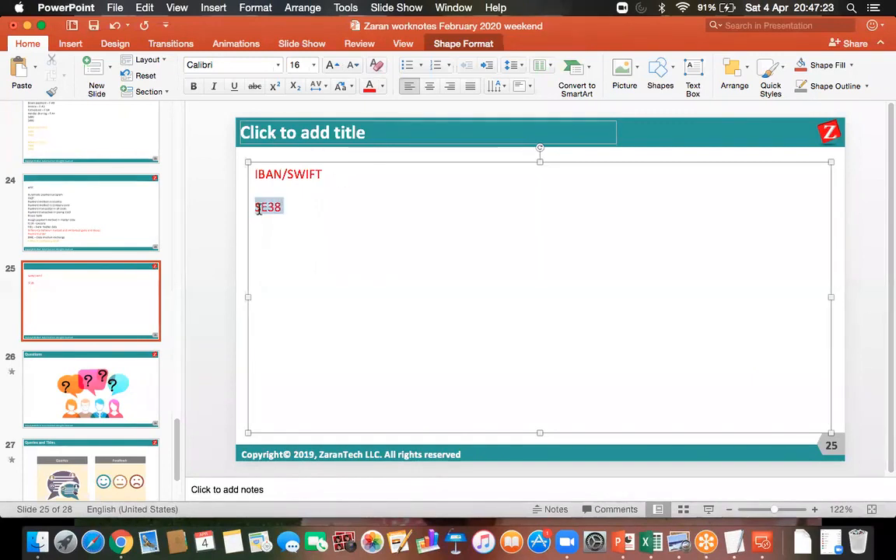
{"action": "left_click", "coordinate": [382, 90]}
{"action": "left_click", "coordinate": [383, 123]}
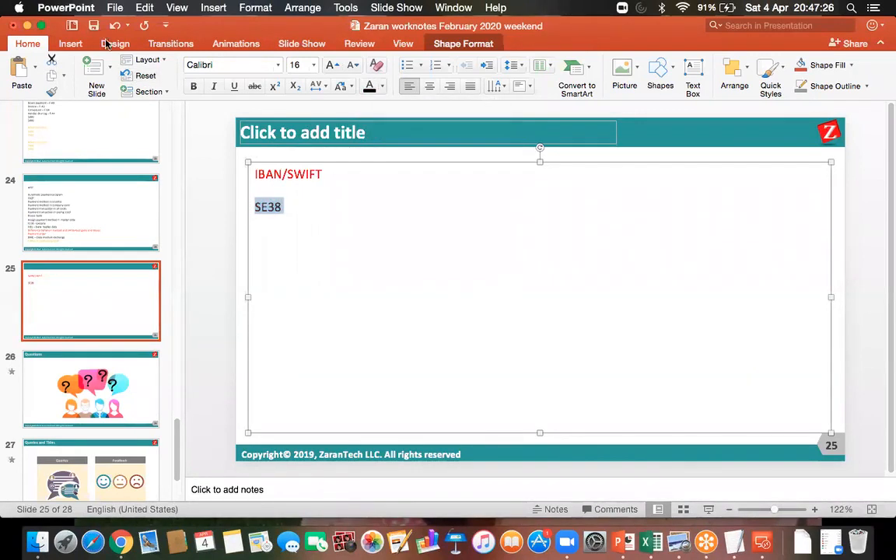
{"action": "left_click", "coordinate": [93, 27]}
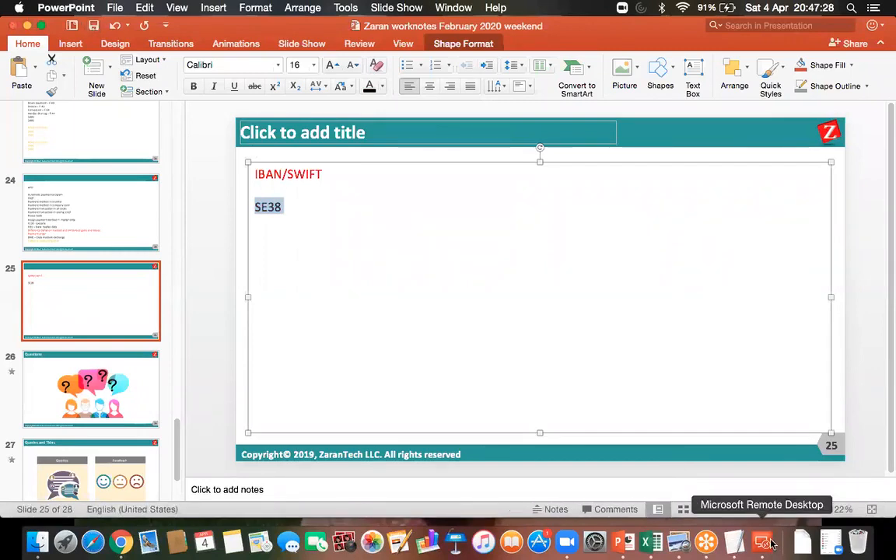
- Return to the SAP remote desktop session
{"action": "left_click", "coordinate": [762, 542]}
{"action": "double_click", "coordinate": [558, 201]}
{"action": "left_click", "coordinate": [70, 36]}
- Open SE38 in a new session and append '- SAPFPAYM' after SE38 on the slide
{"action": "type", "text": "/OS"}
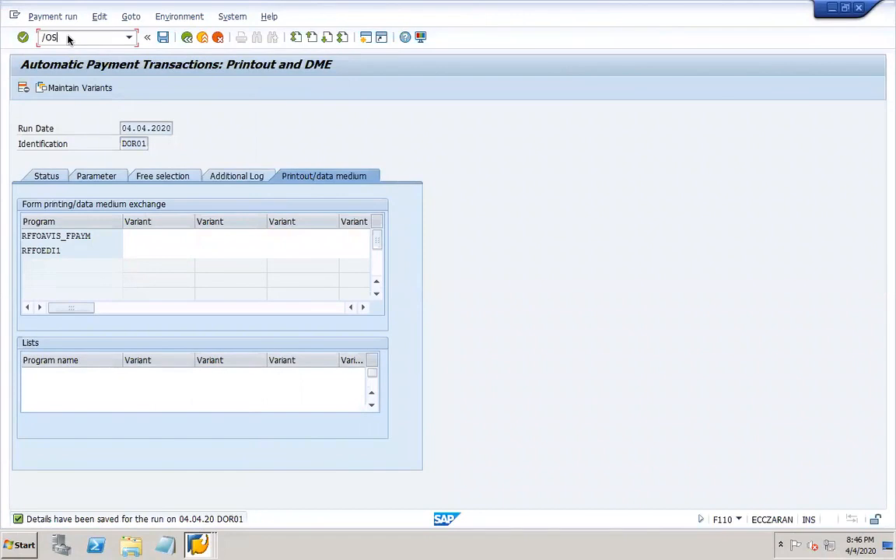
{"action": "type", "text": "E38"}
{"action": "key", "text": "Return"}
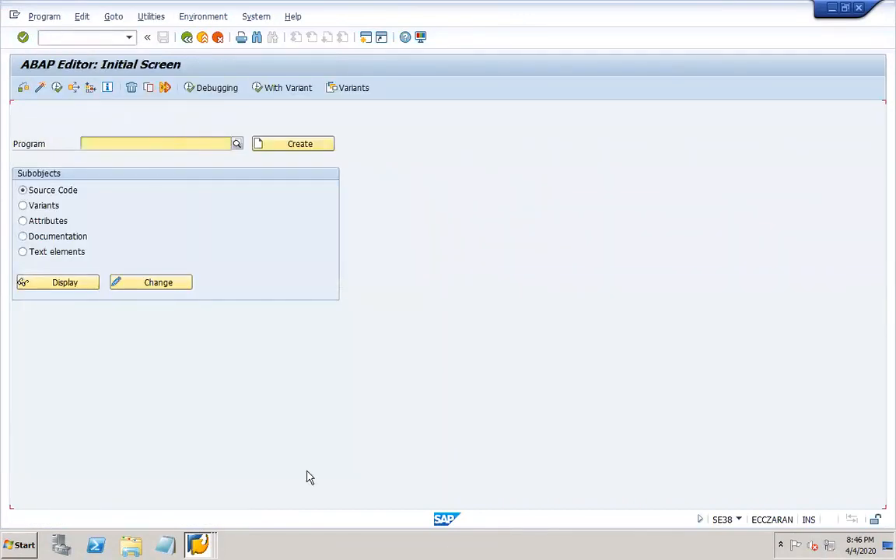
{"action": "mouse_move", "coordinate": [675, 549]}
{"action": "left_click", "coordinate": [629, 545]}
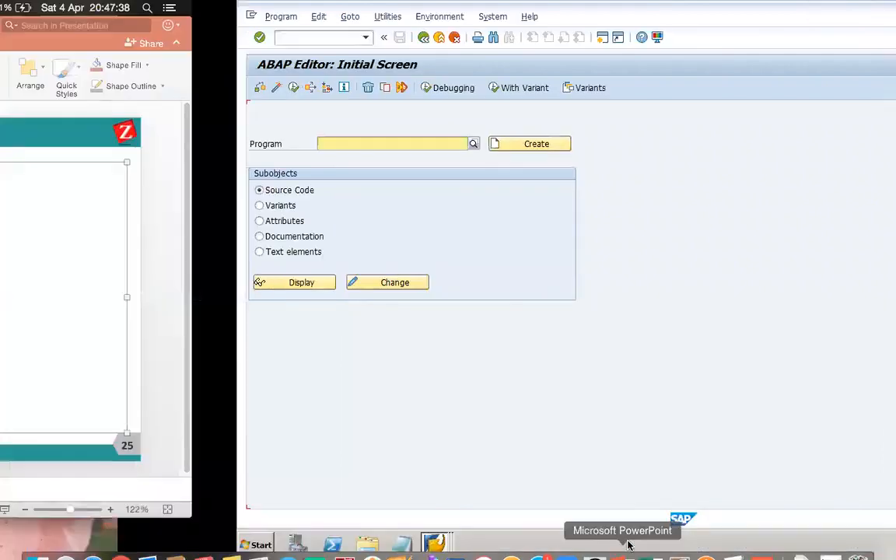
{"action": "left_click", "coordinate": [298, 206]}
{"action": "type", "text": "- "}
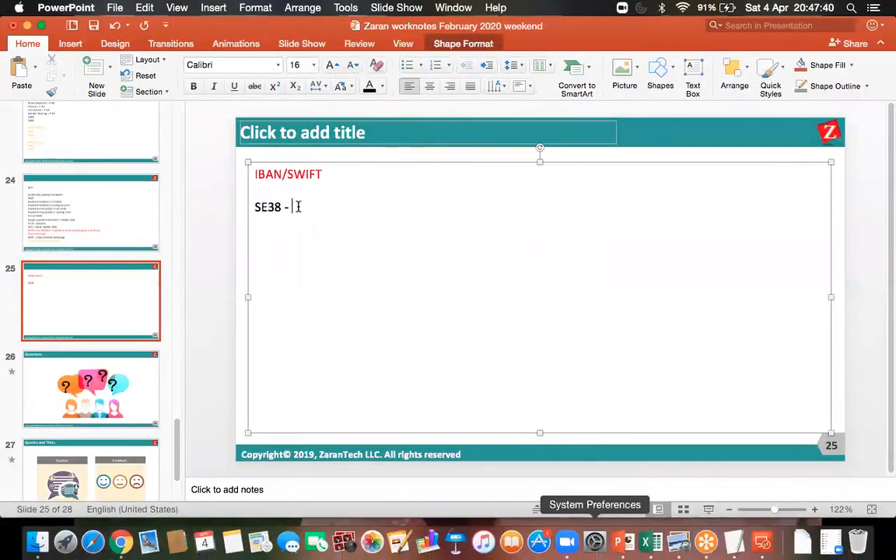
{"action": "type", "text": "SAPFPAYM"}
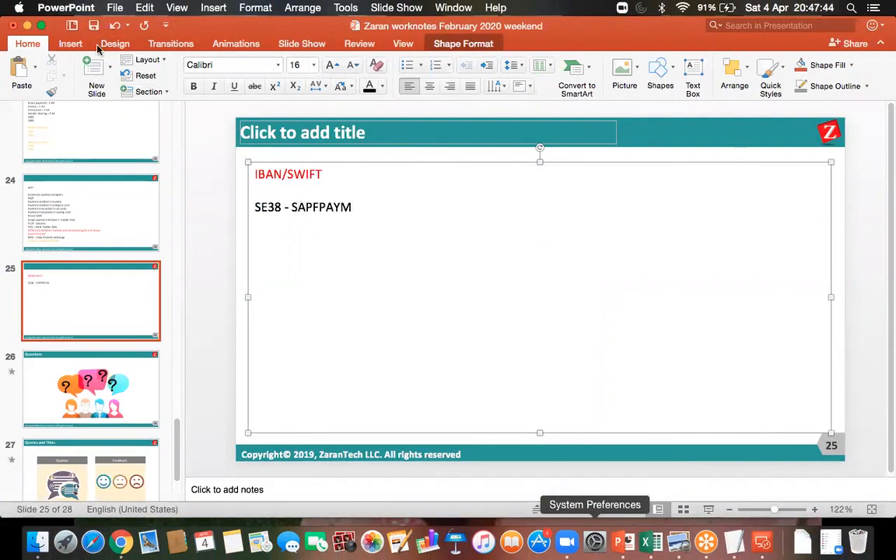
- Run program SAPFPAYM in SE38, picking it from the recently used programs list
{"action": "left_click", "coordinate": [763, 546]}
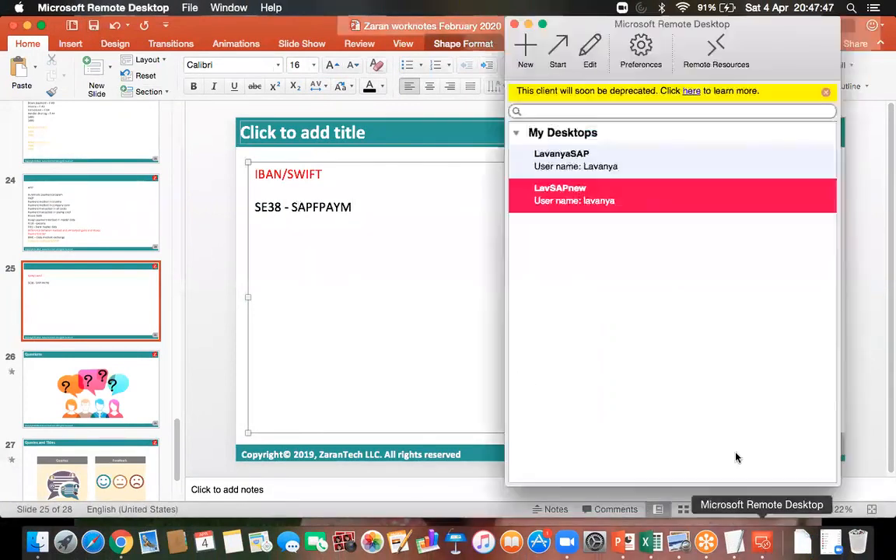
{"action": "double_click", "coordinate": [591, 202]}
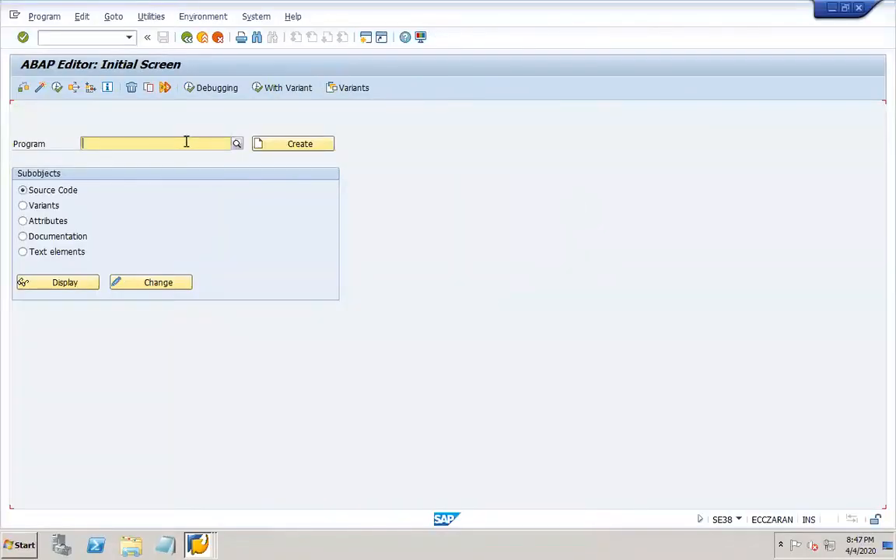
{"action": "type", "text": "SAPFPA"}
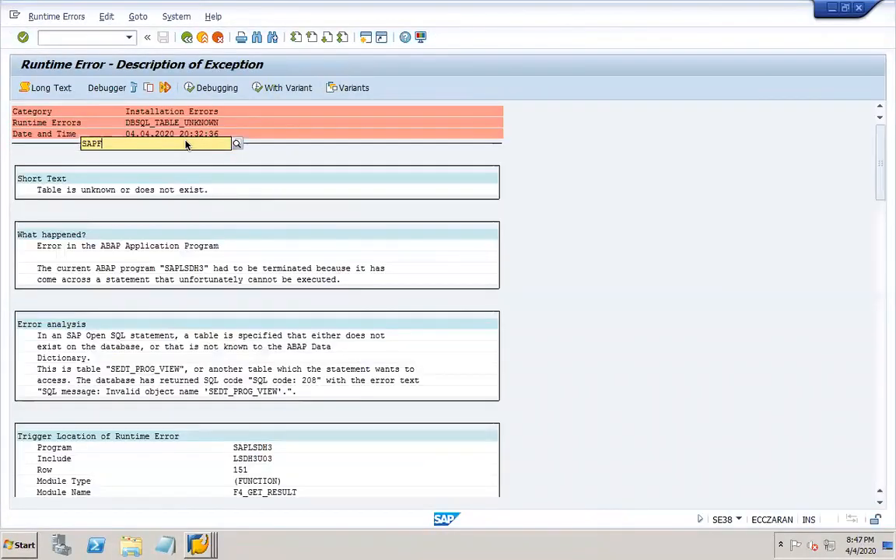
{"action": "left_click", "coordinate": [81, 37]}
{"action": "type", "text": "/nse38"}
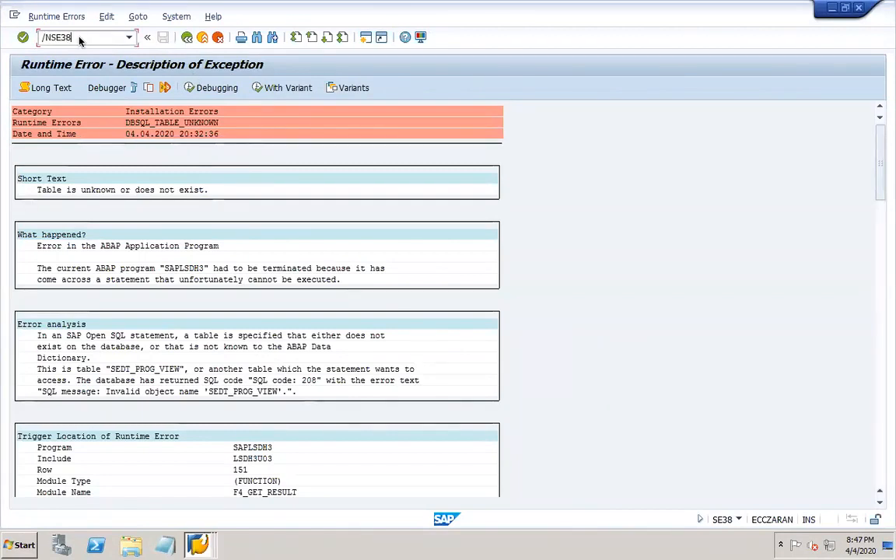
{"action": "key", "text": "Return"}
{"action": "left_click", "coordinate": [237, 143]}
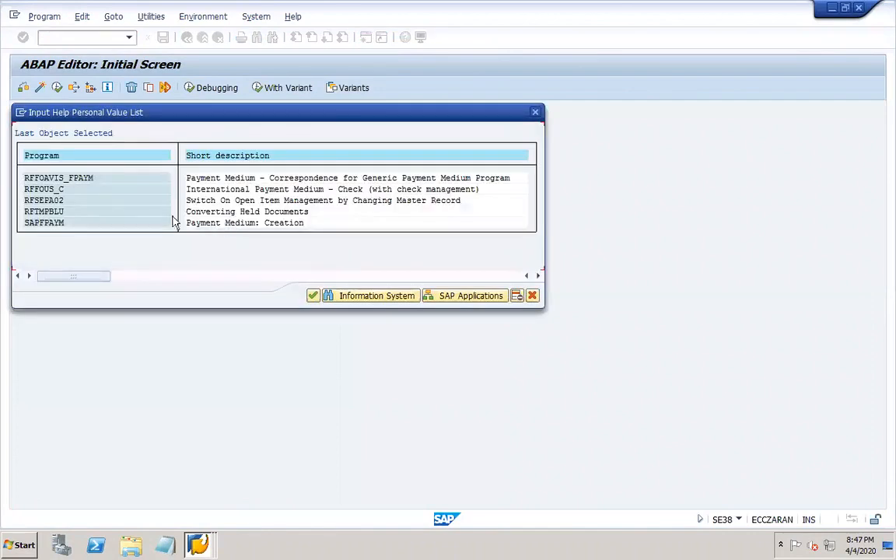
{"action": "left_click", "coordinate": [49, 222]}
{"action": "double_click", "coordinate": [287, 224]}
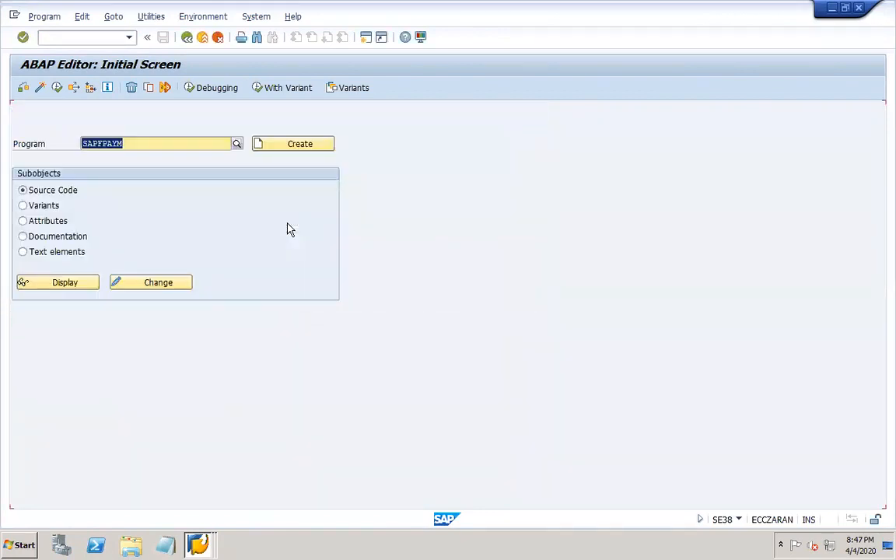
{"action": "left_click", "coordinate": [134, 144]}
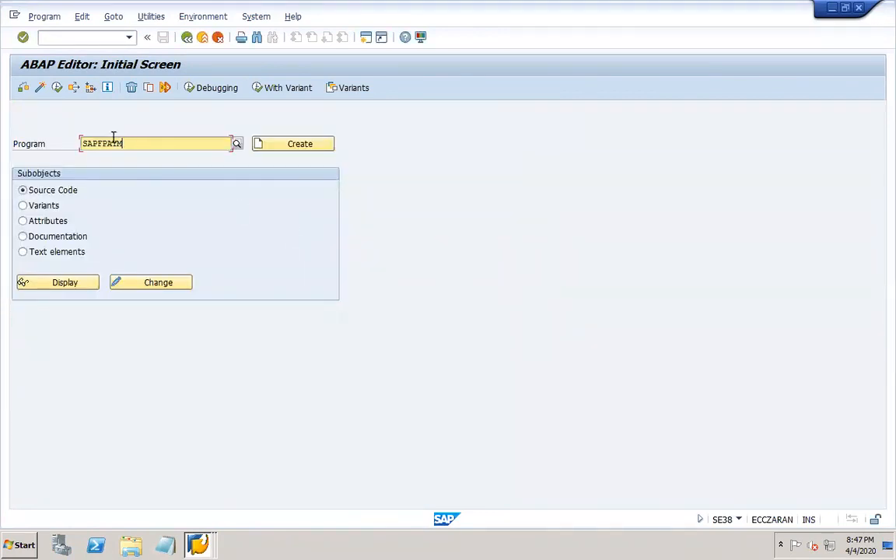
{"action": "left_click", "coordinate": [57, 89]}
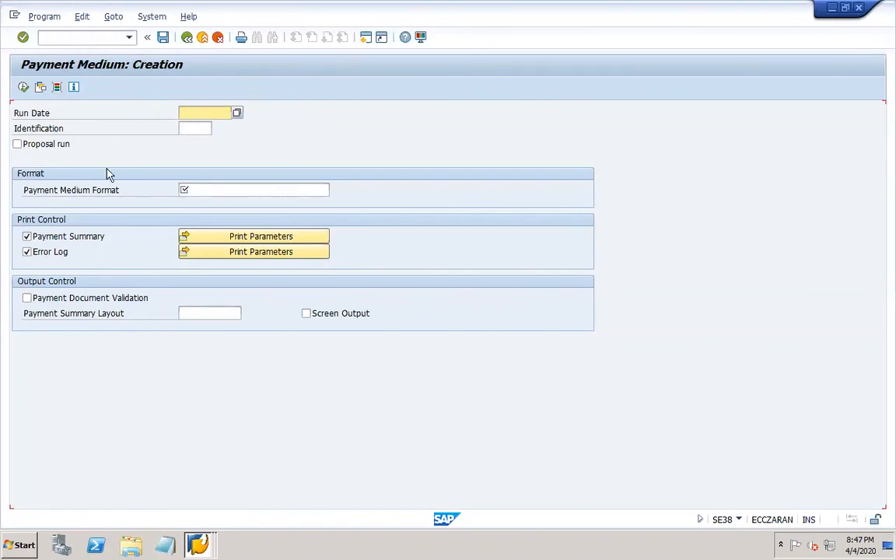
- Close the payment program customizing window from the list of open SAP windows
{"action": "left_click", "coordinate": [201, 130]}
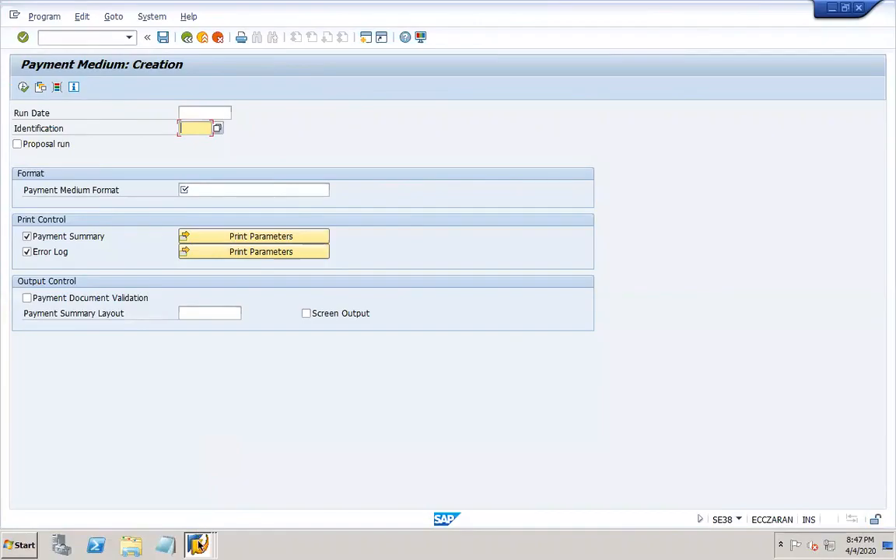
{"action": "key", "text": "ctrl+Left"}
{"action": "left_click", "coordinate": [360, 311]}
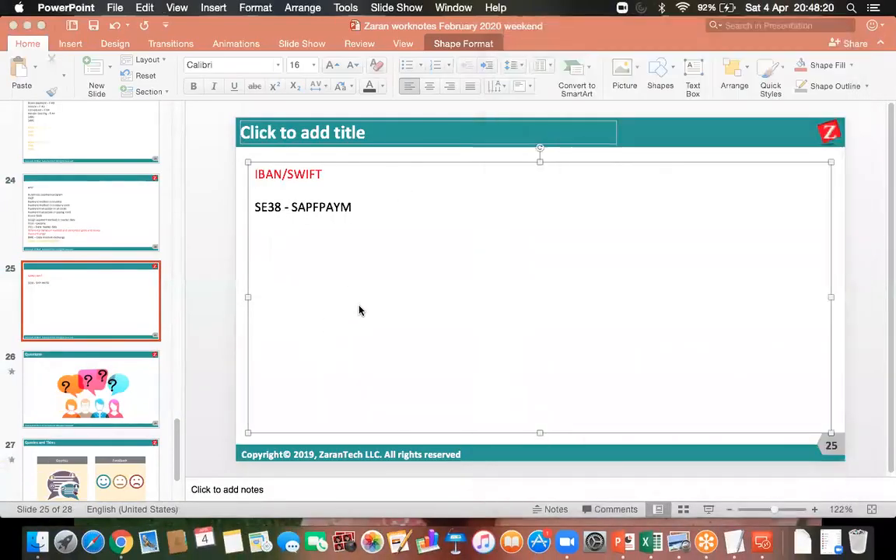
{"action": "left_click", "coordinate": [764, 542]}
{"action": "double_click", "coordinate": [596, 199]}
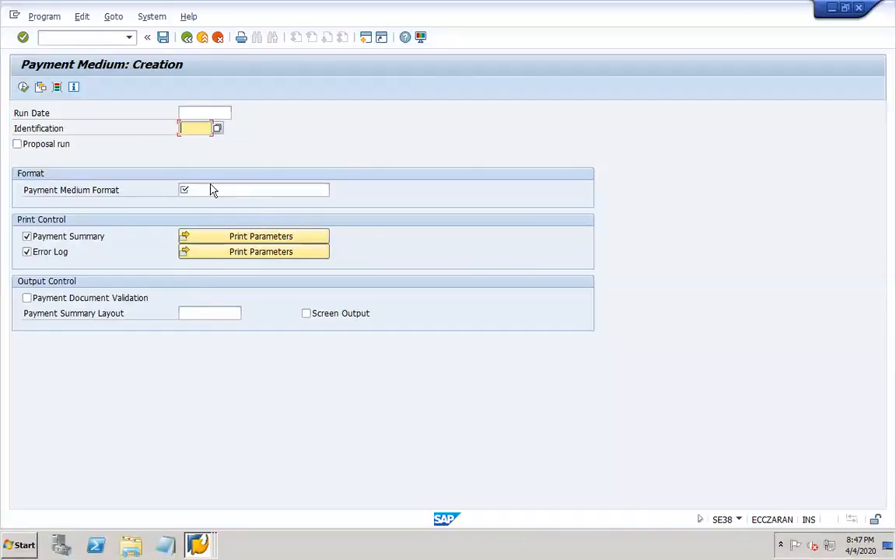
{"action": "left_click", "coordinate": [199, 545]}
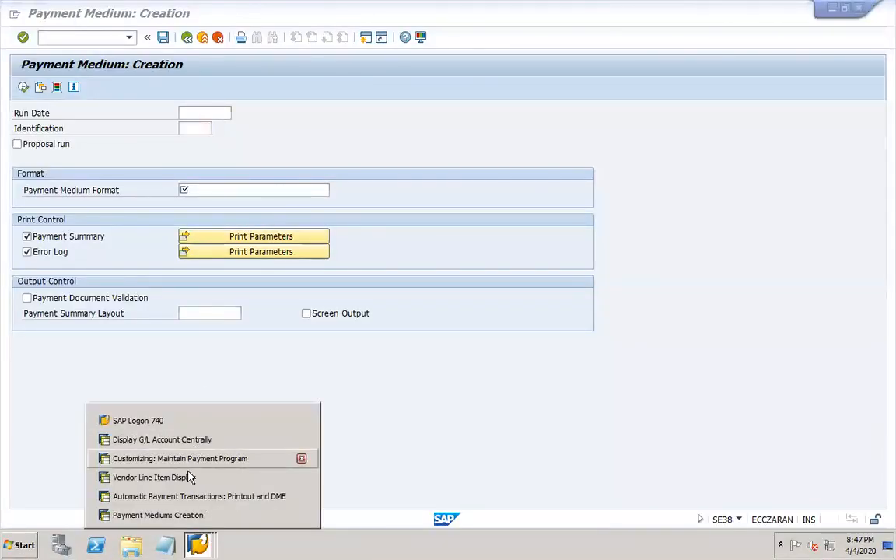
{"action": "left_click", "coordinate": [302, 459]}
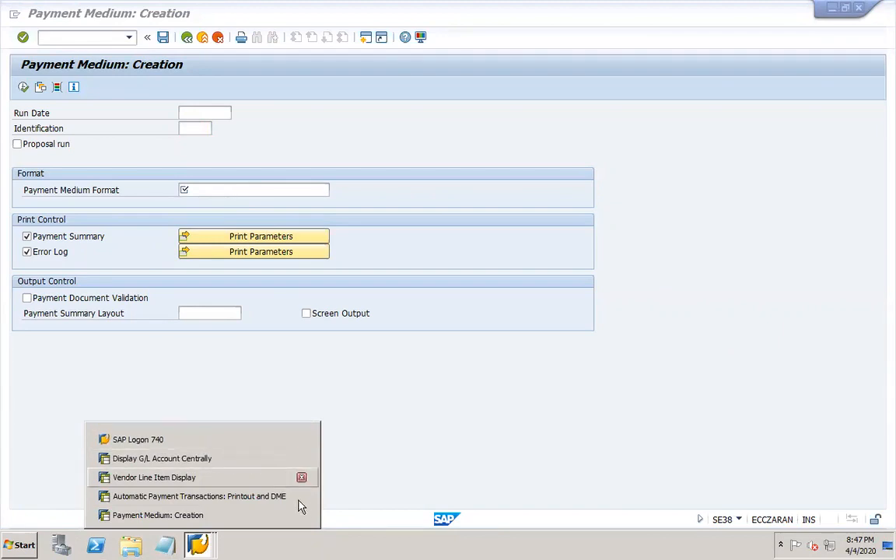
{"action": "left_click", "coordinate": [284, 501]}
- Enter run date 04.04.2020, taken from the F110 payment run
{"action": "left_click_drag", "start_coordinate": [123, 131], "coordinate": [180, 127]}
{"action": "left_click", "coordinate": [182, 83]}
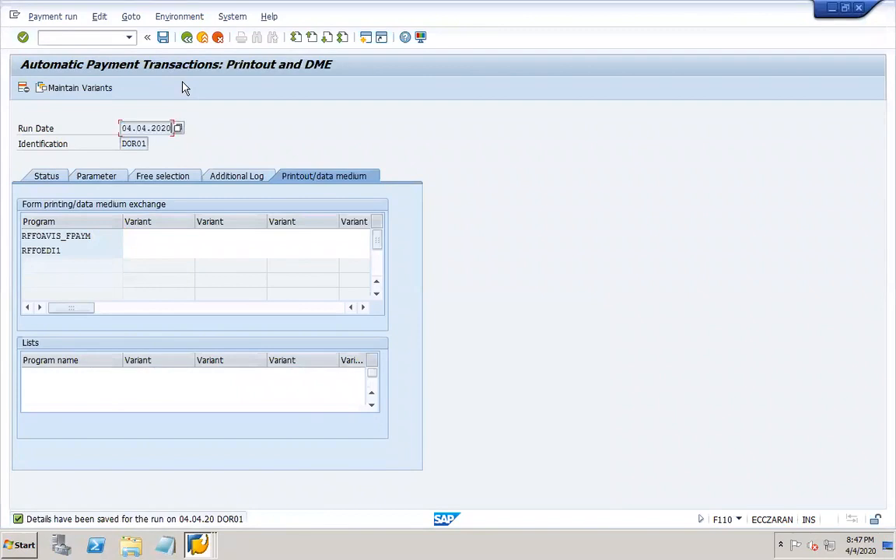
{"action": "left_click", "coordinate": [197, 545]}
{"action": "left_click", "coordinate": [186, 513]}
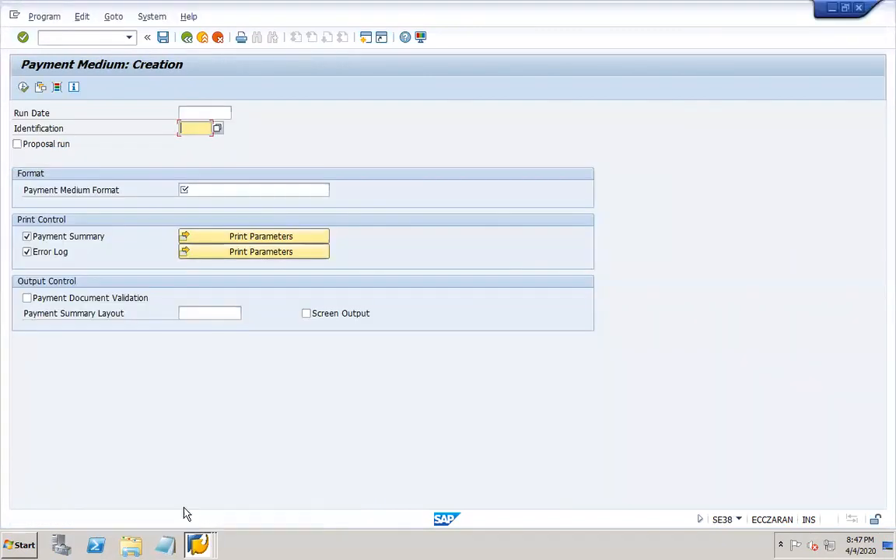
{"action": "left_click", "coordinate": [195, 115]}
{"action": "type", "text": "04.04.2020"}
{"action": "key", "text": "Tab"}
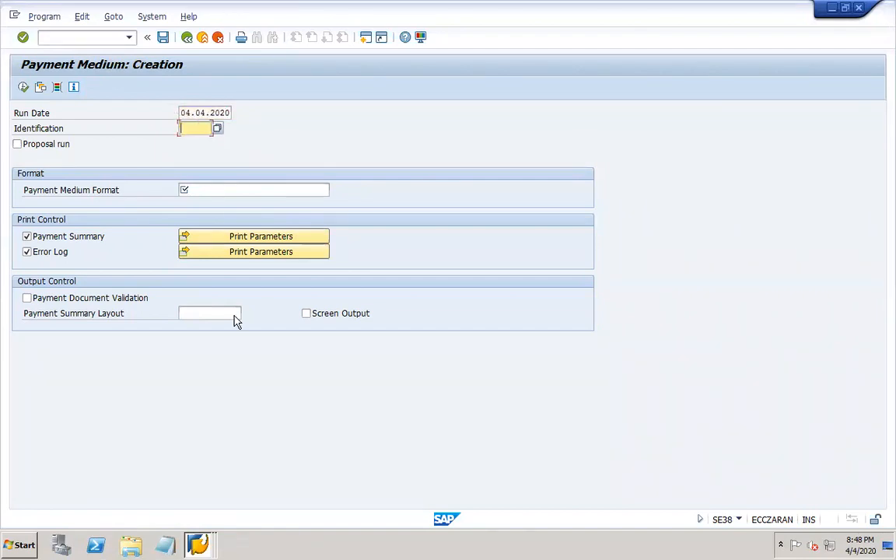
- Enter identification DOR01 after checking it in the F110 run window
{"action": "left_click", "coordinate": [206, 544]}
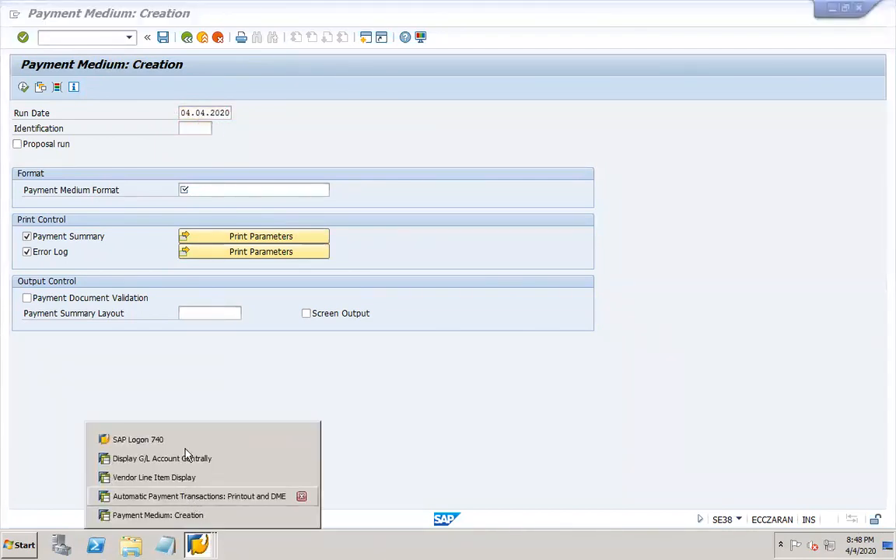
{"action": "left_click", "coordinate": [187, 496]}
{"action": "left_click", "coordinate": [132, 143]}
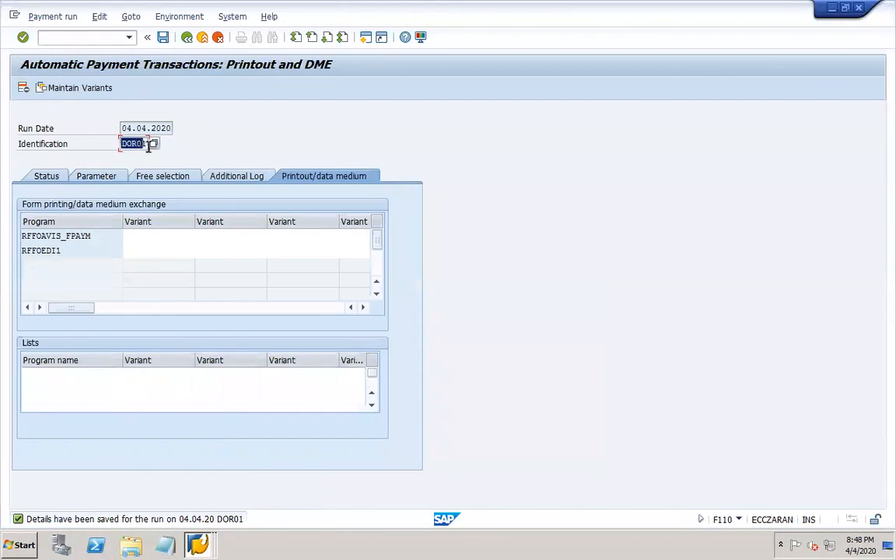
{"action": "left_click", "coordinate": [199, 544]}
{"action": "left_click", "coordinate": [188, 514]}
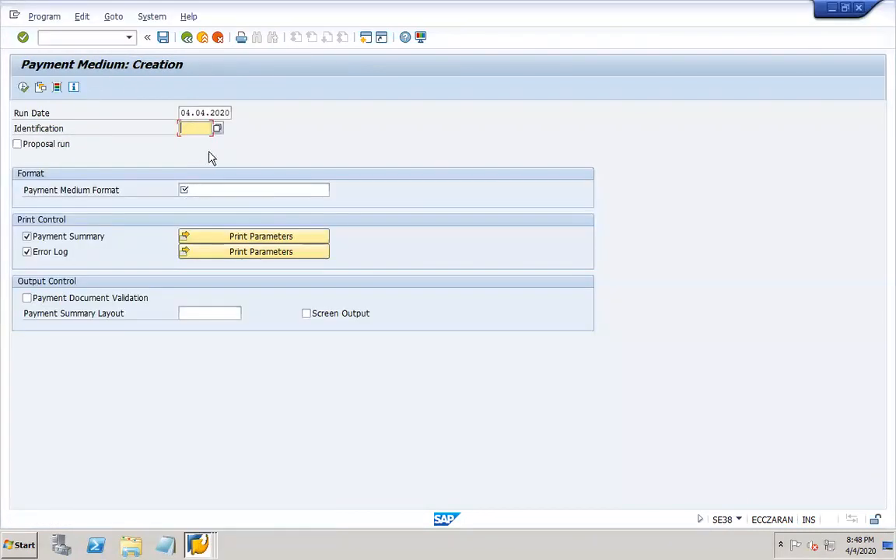
{"action": "type", "text": "DOR01"}
{"action": "left_click", "coordinate": [219, 188]}
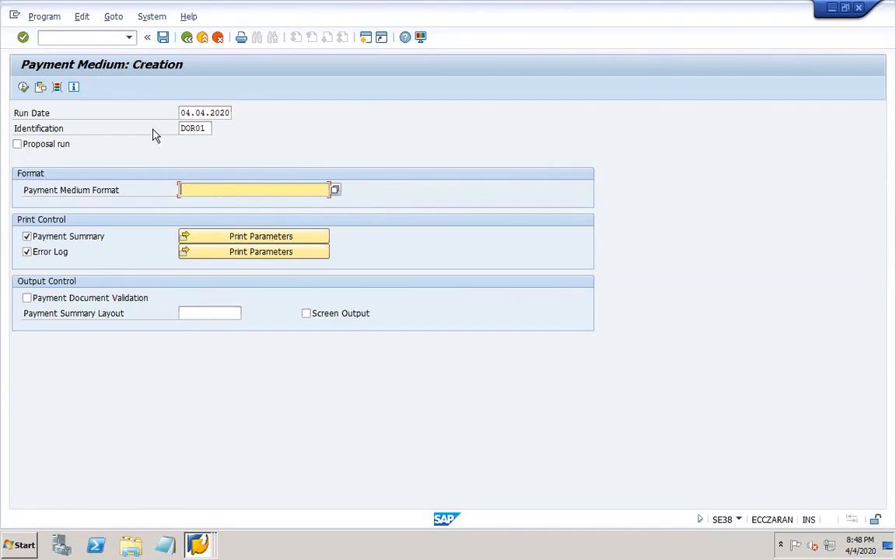
{"action": "left_click", "coordinate": [97, 38]}
{"action": "type", "text": "/"}
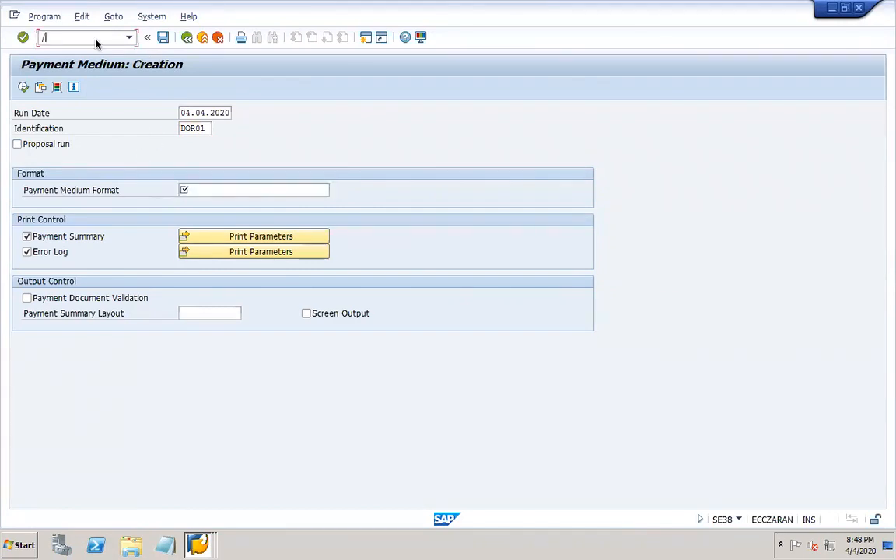
{"action": "type", "text": "nfbzp"}
{"action": "key", "text": "Return"}
{"action": "left_click", "coordinate": [128, 191]}
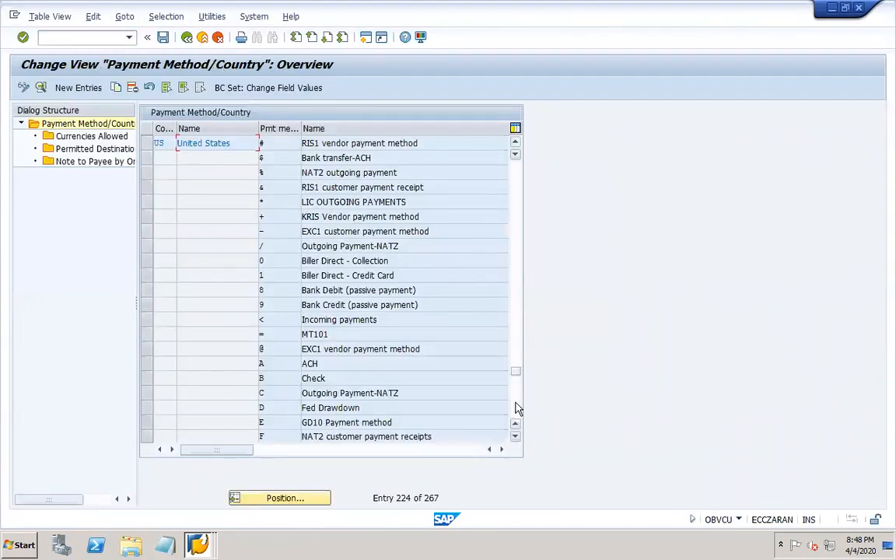
{"action": "left_click", "coordinate": [516, 409]}
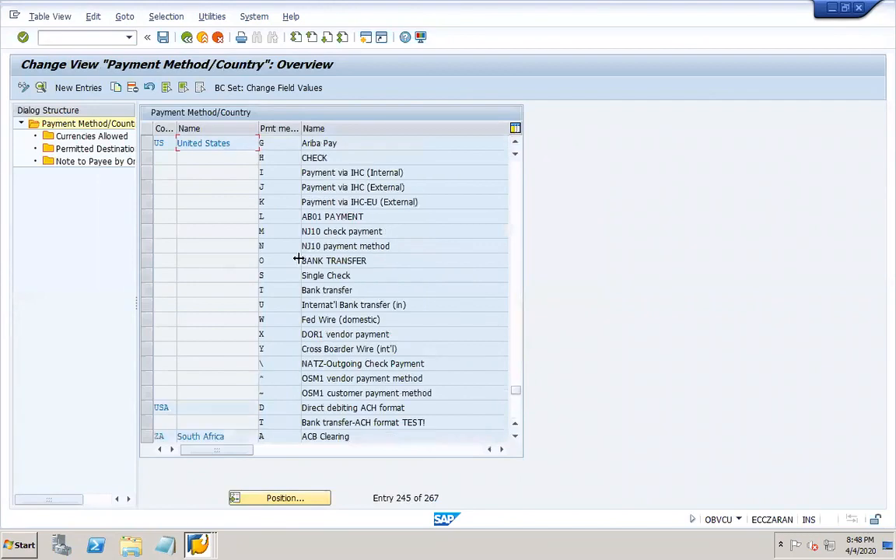
{"action": "double_click", "coordinate": [317, 333]}
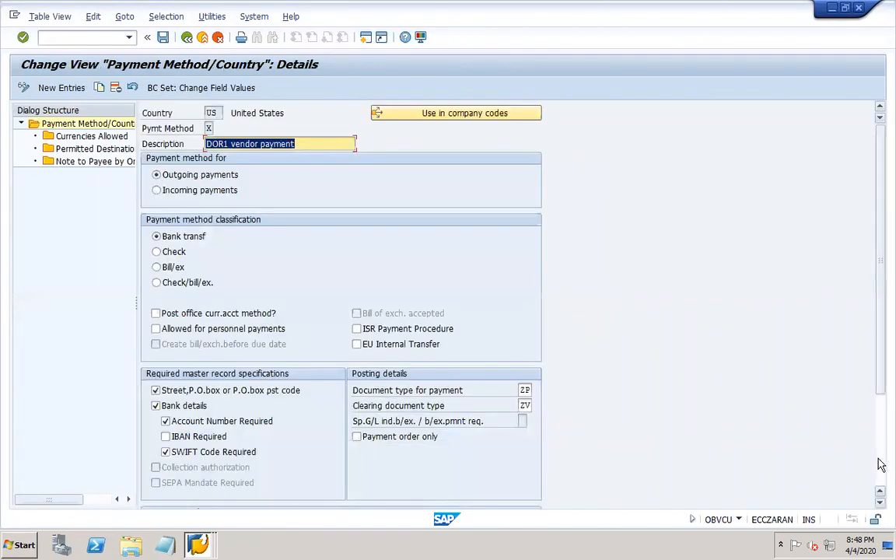
{"action": "scroll", "coordinate": [359, 333], "scroll_direction": "down", "scroll_amount": 3}
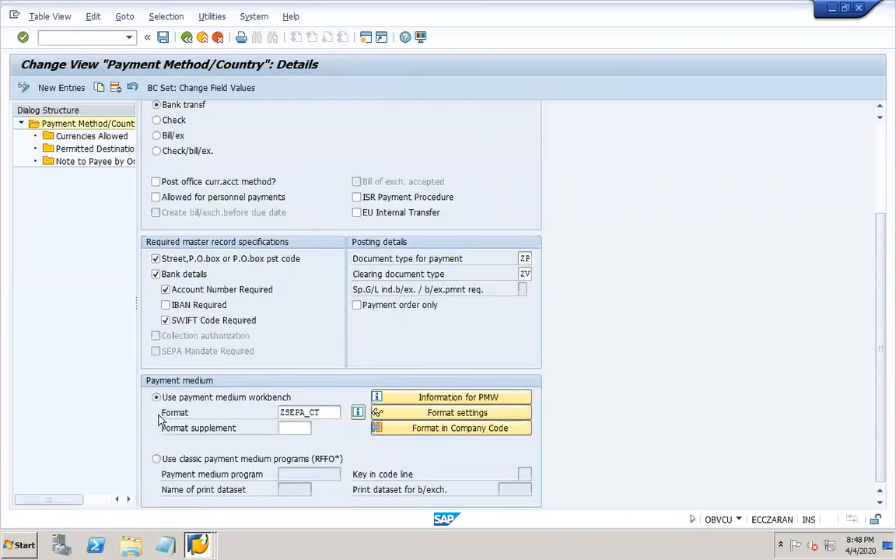
{"action": "left_click", "coordinate": [321, 413]}
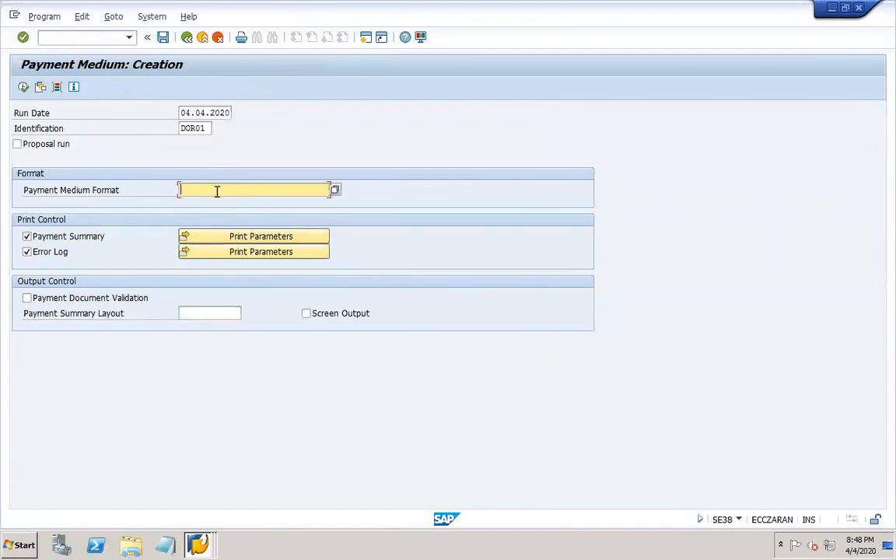
- Enter ZSEPA_CT as the payment medium format and turn on output to the file system
{"action": "type", "text": "z"}
{"action": "left_click", "coordinate": [199, 203]}
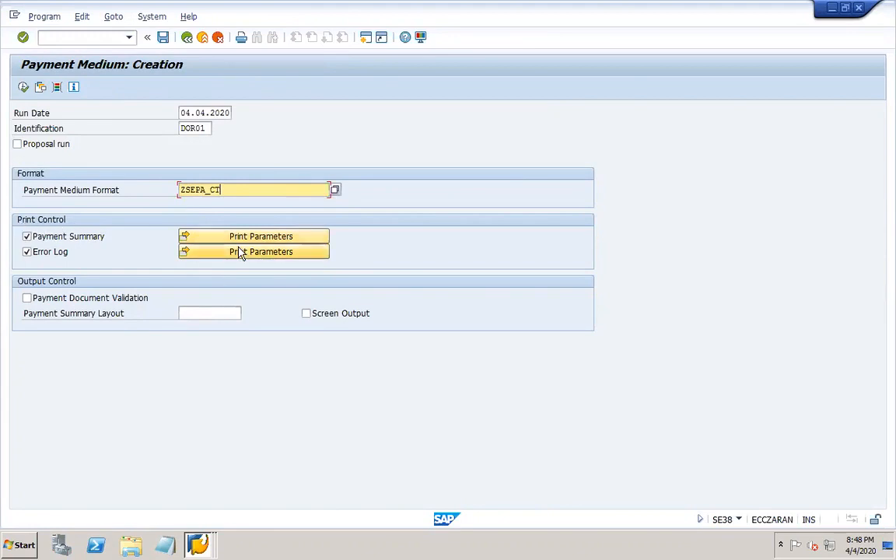
{"action": "key", "text": "Return"}
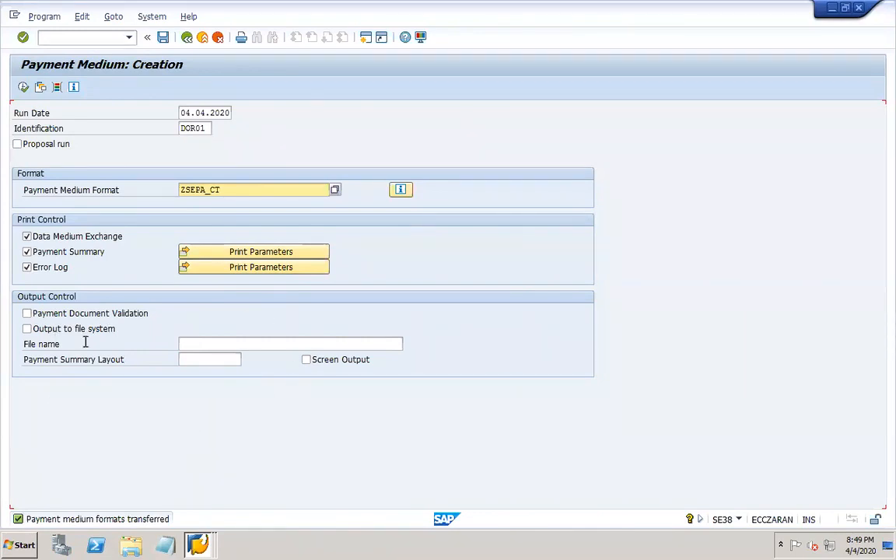
{"action": "left_click", "coordinate": [27, 329]}
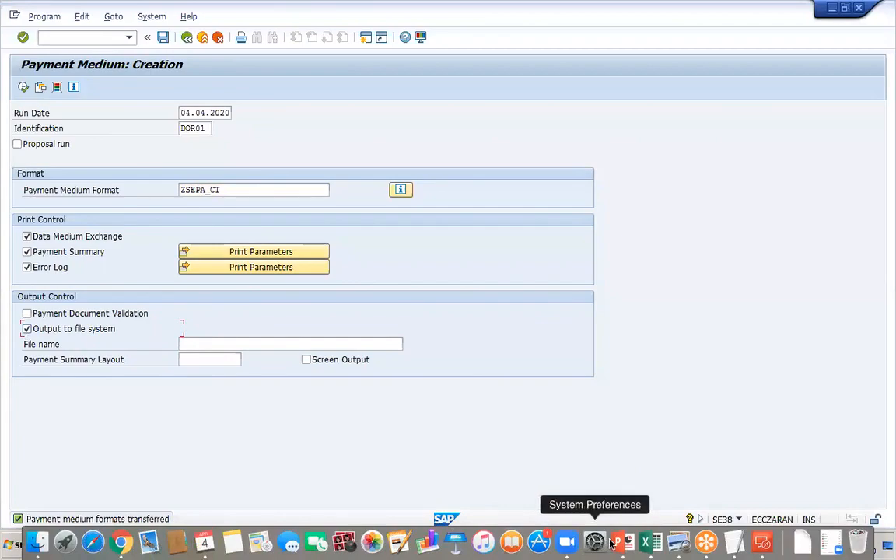
- Add the line 'File system – AL11 path' to slide 25, then return to the SAP session
{"action": "left_click", "coordinate": [620, 543]}
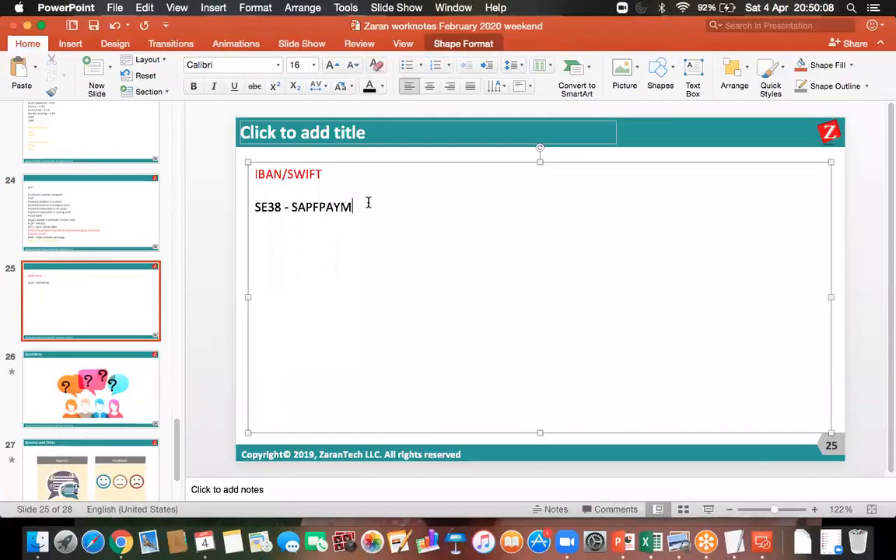
{"action": "key", "text": "Return"}
{"action": "key", "text": "Return"}
{"action": "type", "text": "File system 0"}
{"action": "key", "text": "BackSpace"}
{"action": "type", "text": "- AL"}
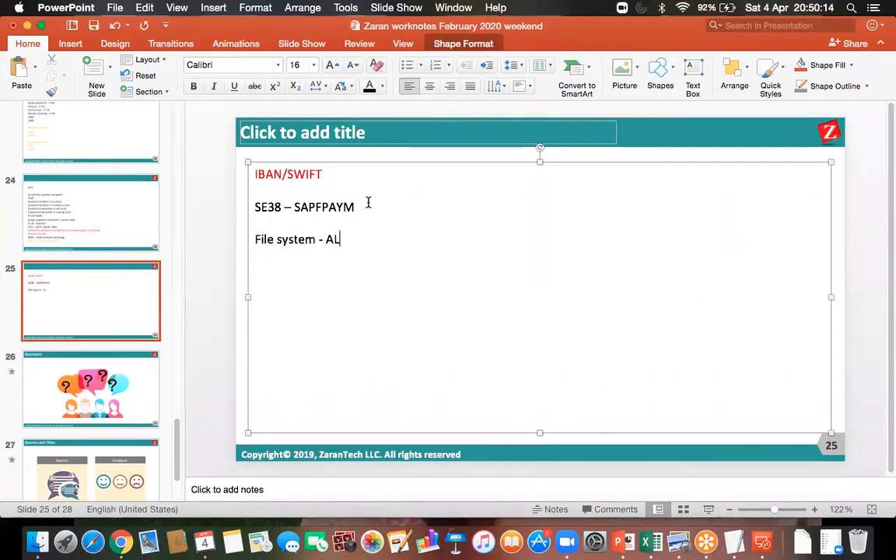
{"action": "type", "text": "11 path"}
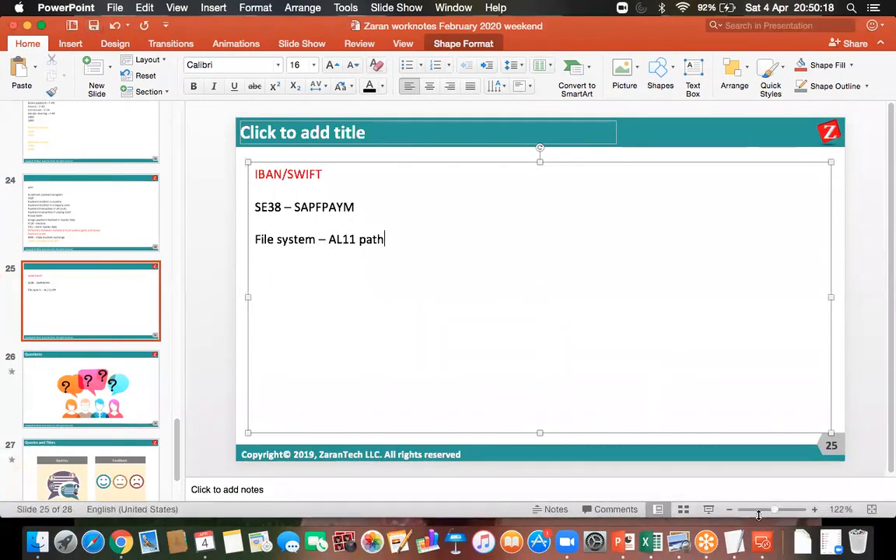
{"action": "left_click", "coordinate": [763, 543]}
{"action": "double_click", "coordinate": [529, 193]}
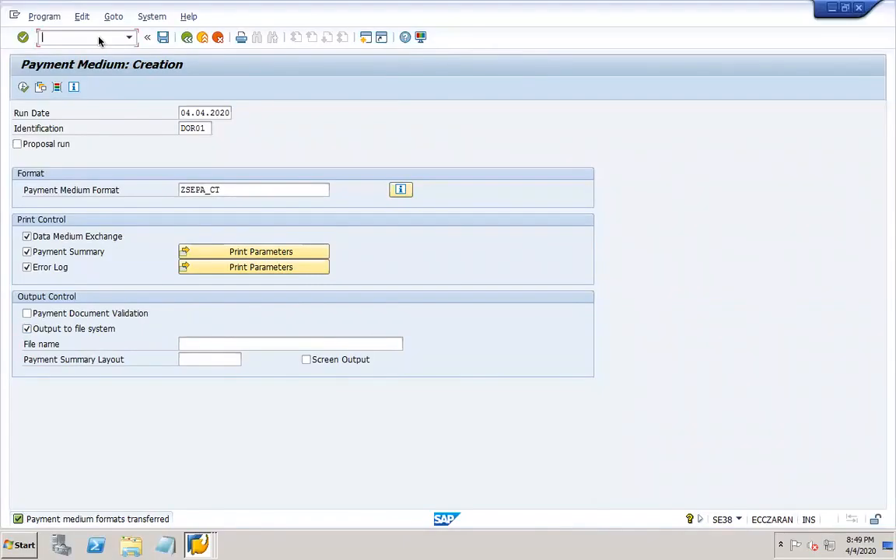
{"action": "left_click", "coordinate": [99, 41]}
{"action": "type", "text": "/oal11"}
{"action": "key", "text": "Return"}
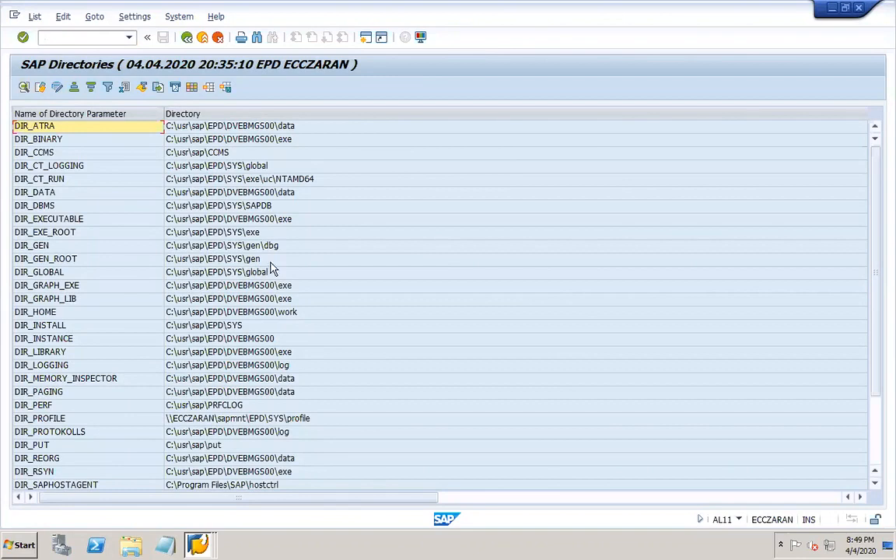
{"action": "left_click", "coordinate": [132, 315]}
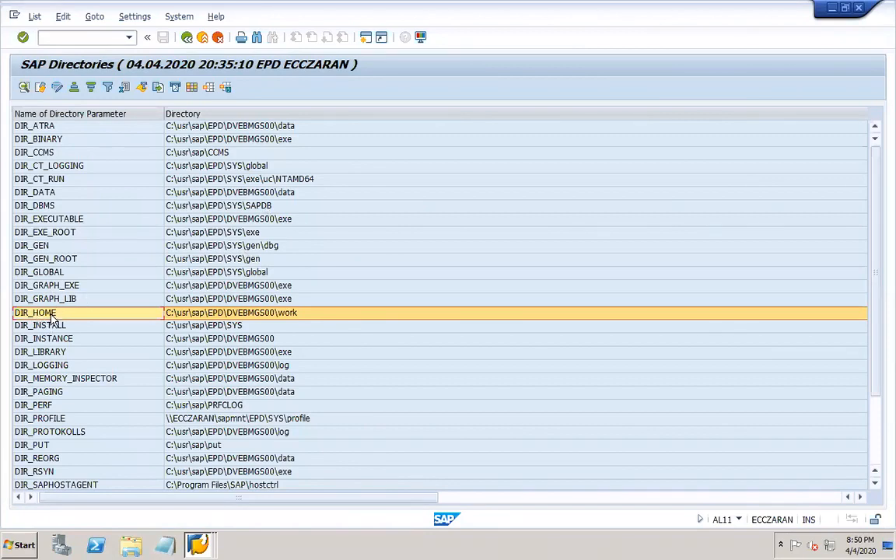
- List the DIR_HOME directory and locate the newest ZSEPA_CT file, ending 0025
{"action": "double_click", "coordinate": [285, 317]}
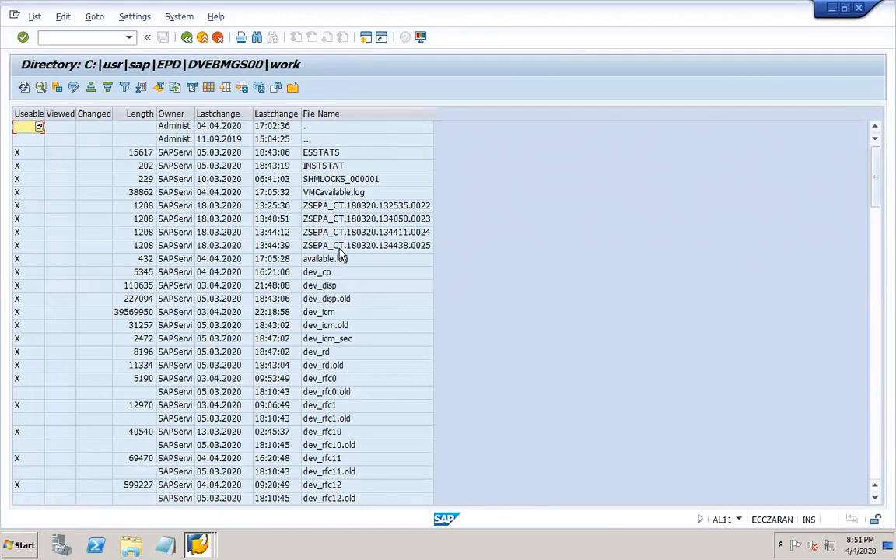
{"action": "left_click", "coordinate": [317, 206]}
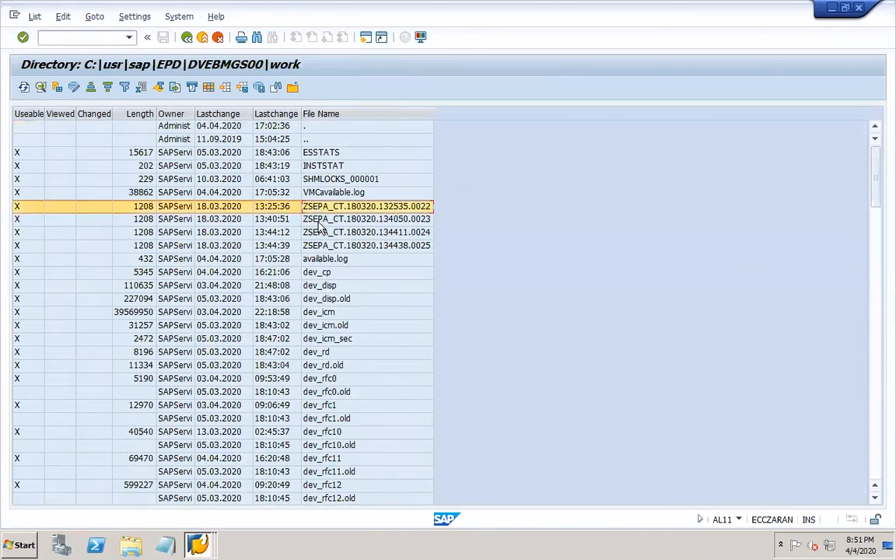
{"action": "left_click", "coordinate": [319, 220]}
{"action": "left_click", "coordinate": [319, 233]}
{"action": "left_click", "coordinate": [319, 247]}
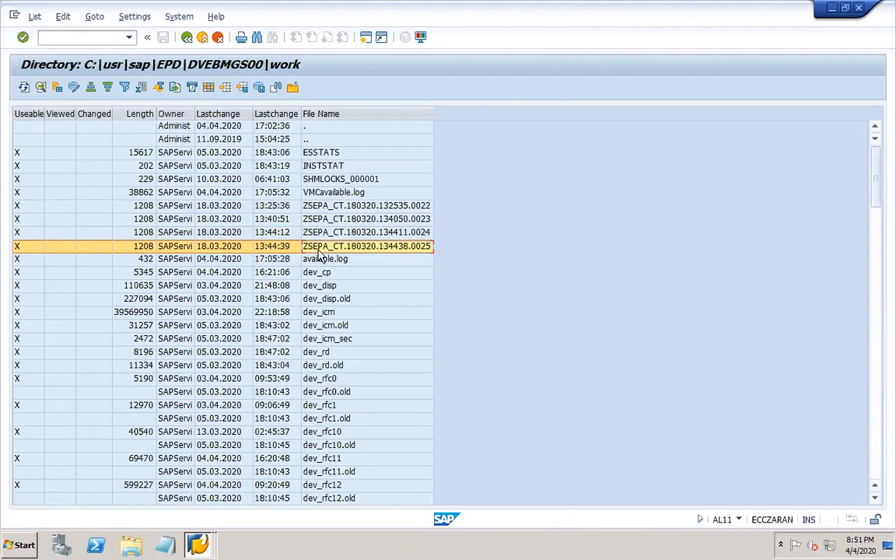
- View the XML in ZSEPA_CT.180320.134438.0025, then go back to the Payment Medium: Creation window
{"action": "double_click", "coordinate": [316, 251]}
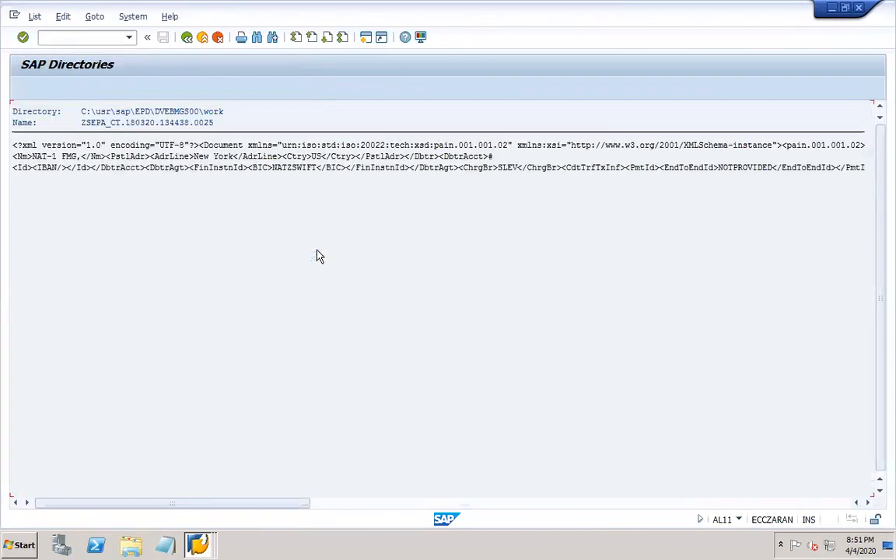
{"action": "left_click", "coordinate": [187, 38]}
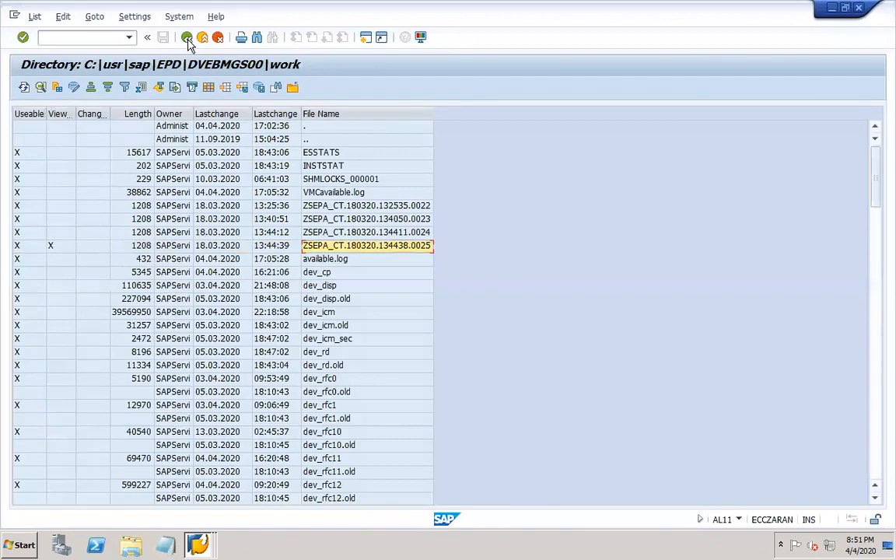
{"action": "left_click", "coordinate": [199, 547]}
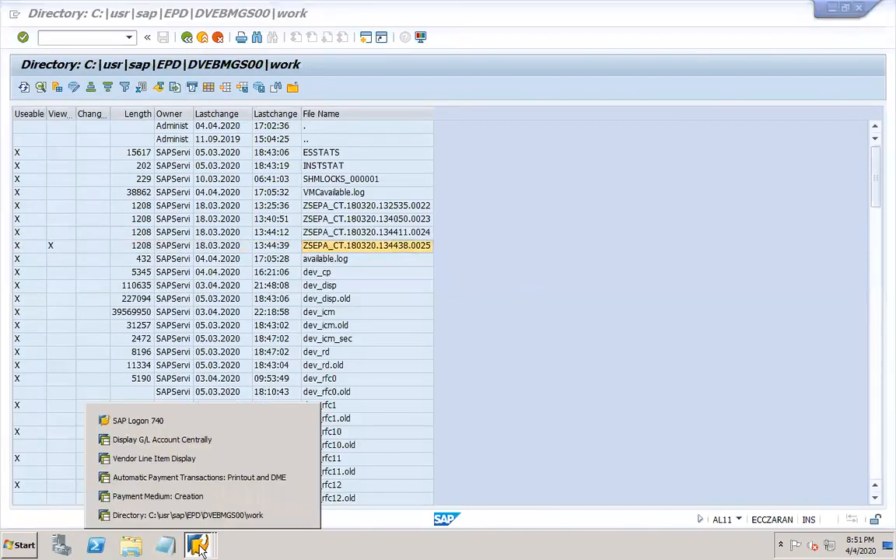
{"action": "left_click", "coordinate": [173, 450]}
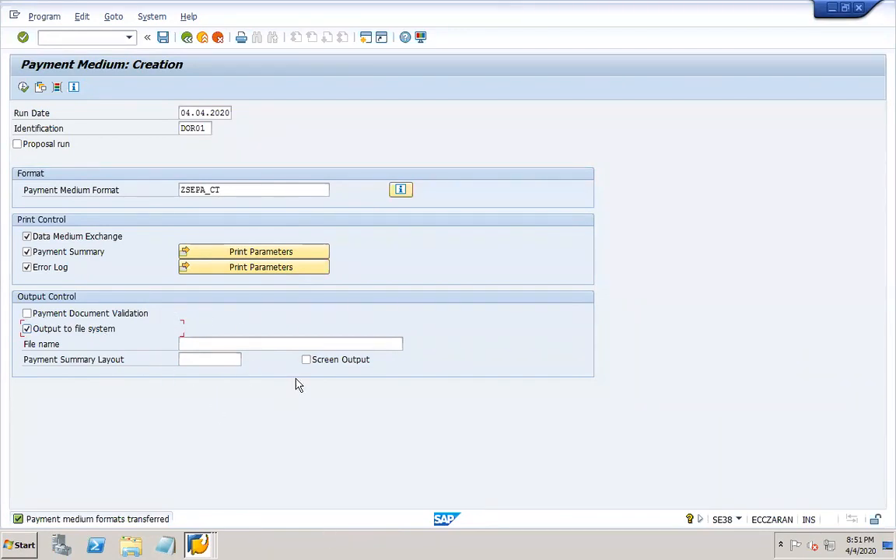
- Switch between the directory and Payment Medium: Creation windows, ending on SAP Directories
{"action": "left_click", "coordinate": [198, 545]}
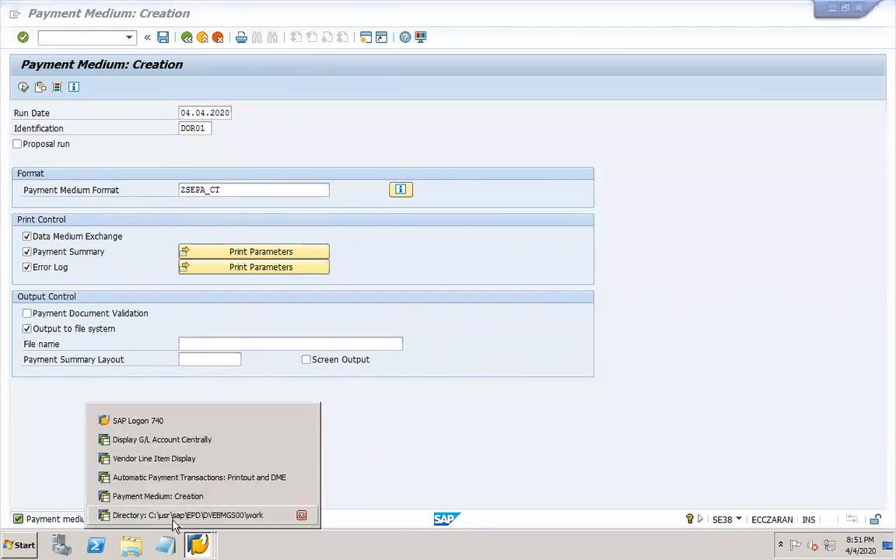
{"action": "left_click", "coordinate": [155, 458]}
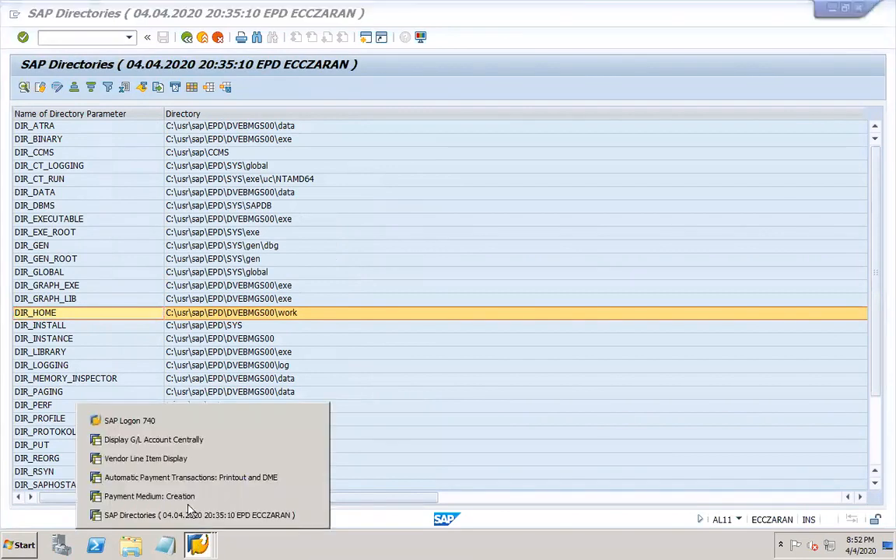
{"action": "left_click", "coordinate": [175, 497]}
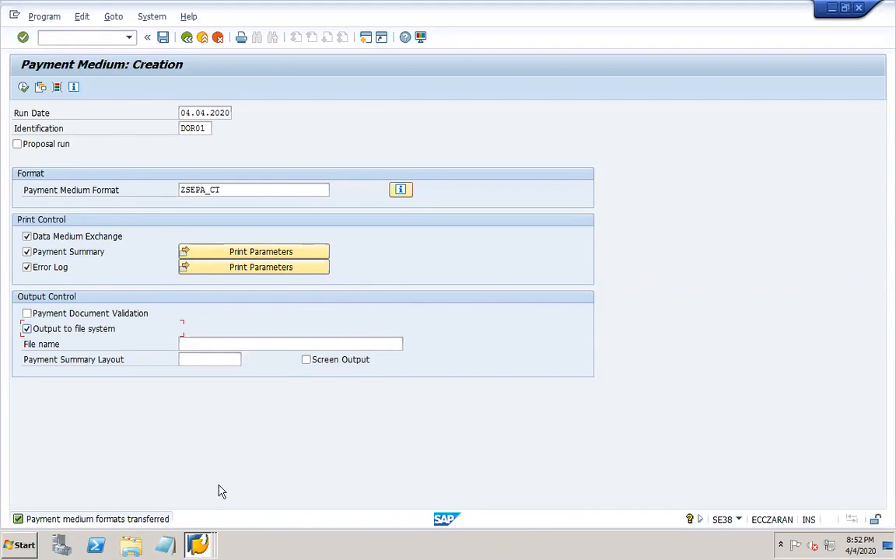
{"action": "left_click", "coordinate": [198, 544]}
{"action": "left_click", "coordinate": [196, 518]}
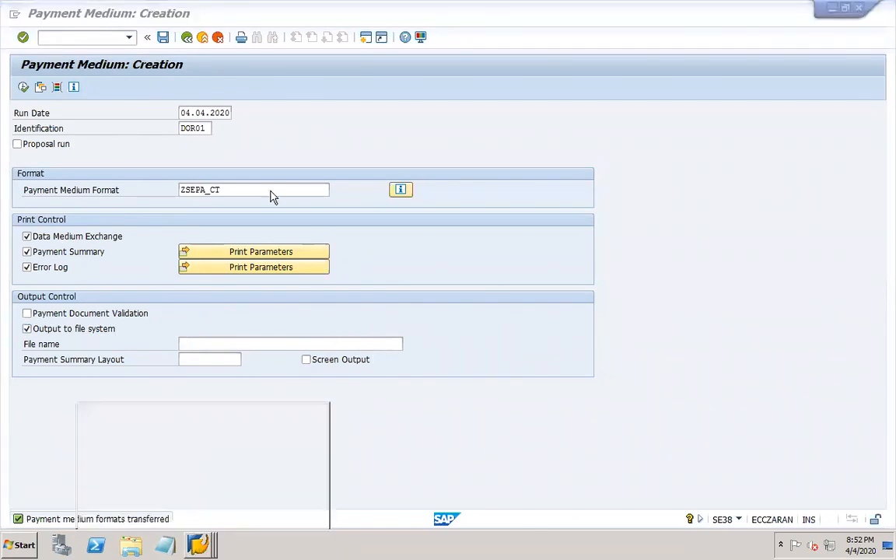
- Open the DIR_HOME file listing, go back to Payment Medium: Creation, and tick Screen Output
{"action": "double_click", "coordinate": [231, 312]}
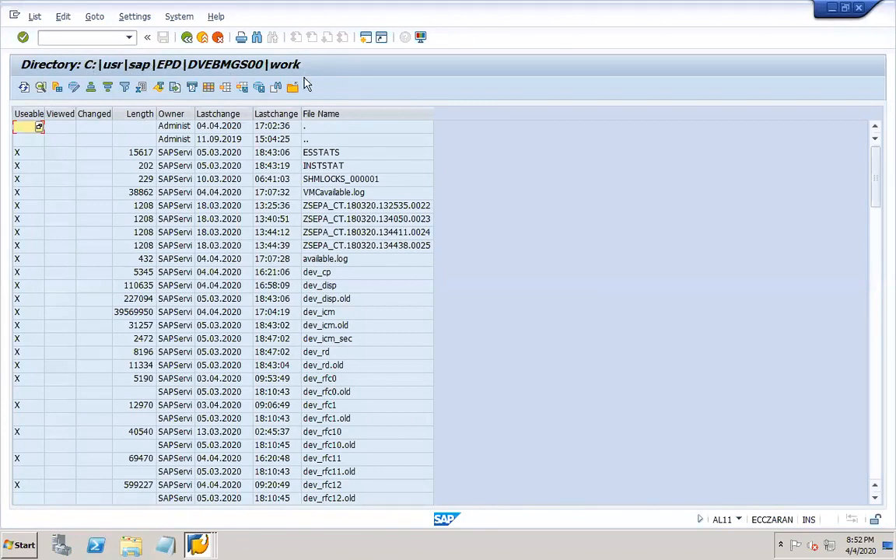
{"action": "left_click", "coordinate": [198, 544]}
{"action": "left_click", "coordinate": [180, 496]}
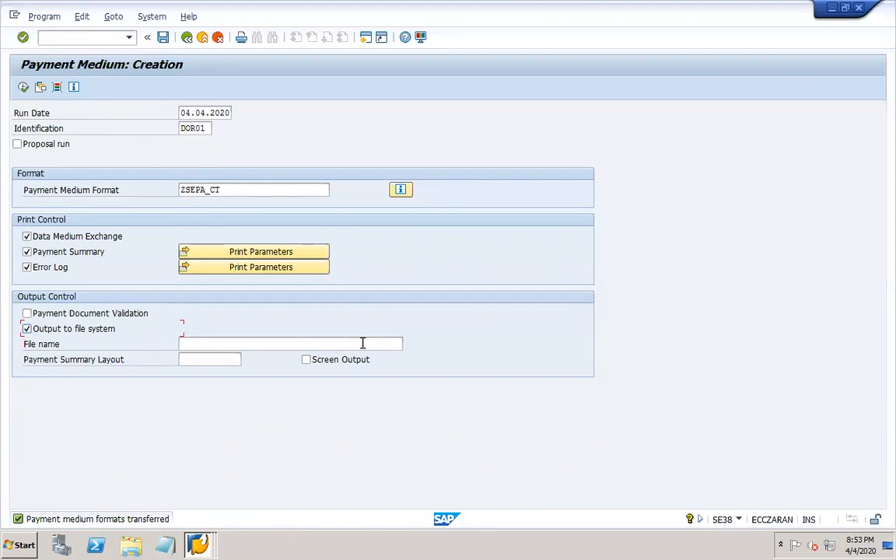
{"action": "left_click", "coordinate": [305, 359]}
- Save the selections as variant DOR1-DME with description DOR1-DME
{"action": "left_click", "coordinate": [162, 37]}
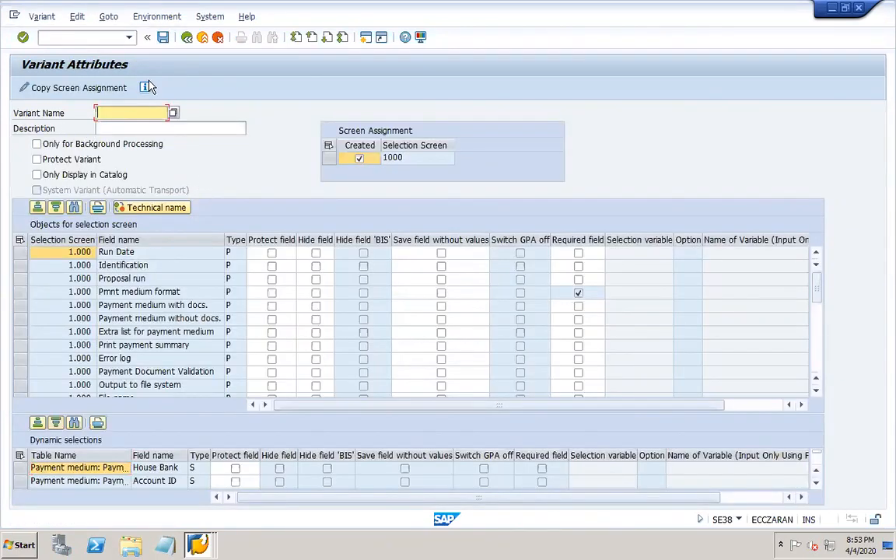
{"action": "type", "text": "DOR1-"}
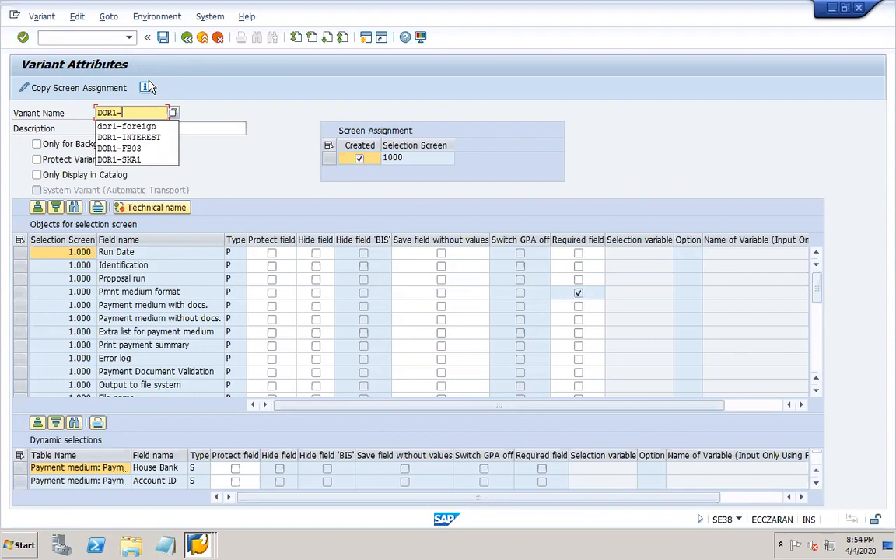
{"action": "type", "text": "DME"}
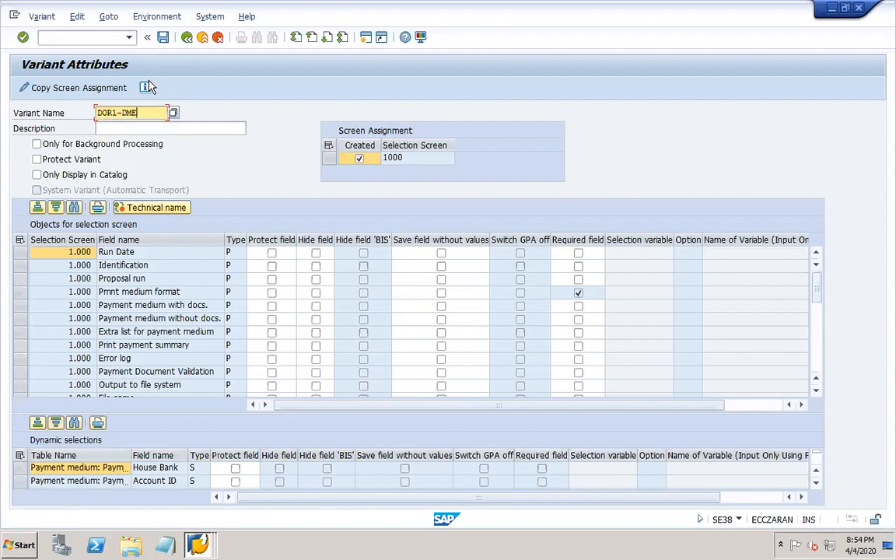
{"action": "left_click", "coordinate": [187, 124]}
{"action": "left_click_drag", "start_coordinate": [138, 113], "coordinate": [93, 115]}
{"action": "key", "text": "ctrl+c"}
{"action": "key", "text": "Tab"}
{"action": "key", "text": "ctrl+v"}
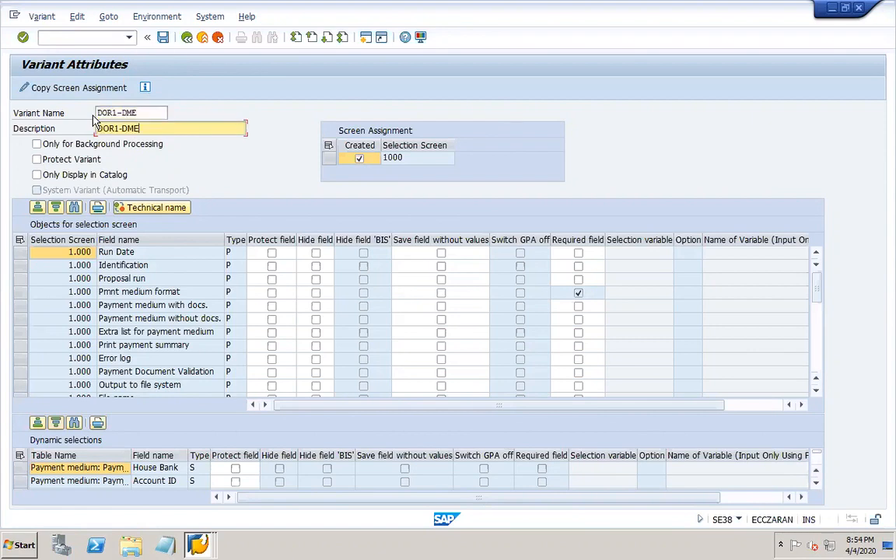
{"action": "left_click", "coordinate": [163, 37]}
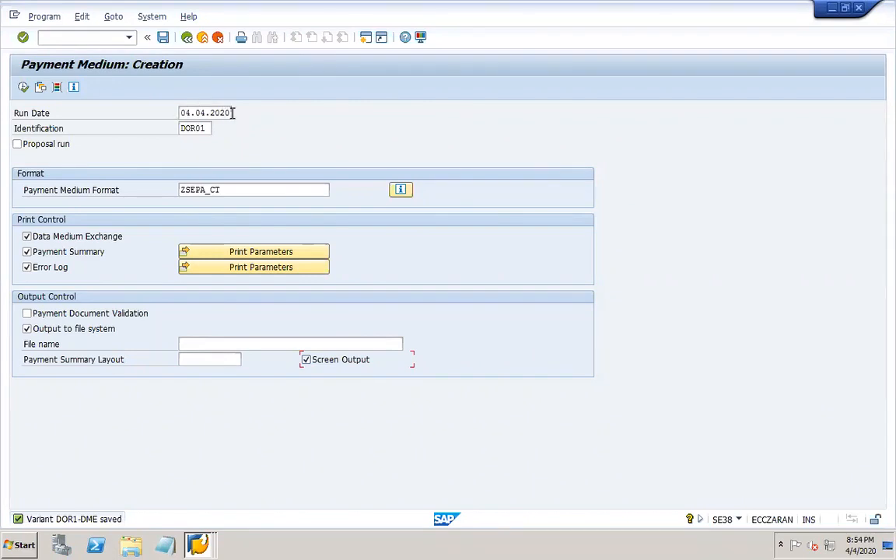
- Save the variant again and confirm overwriting DOR1-DME
{"action": "left_click", "coordinate": [193, 128]}
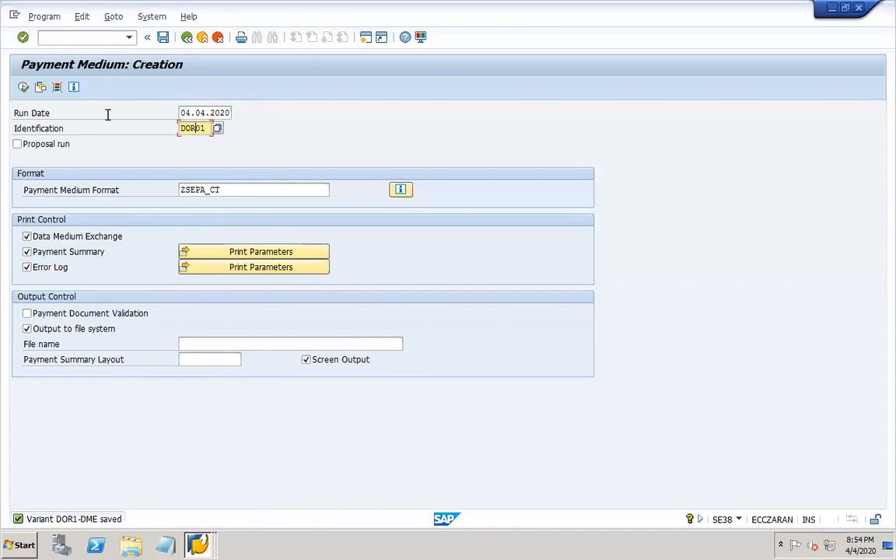
{"action": "left_click", "coordinate": [164, 37]}
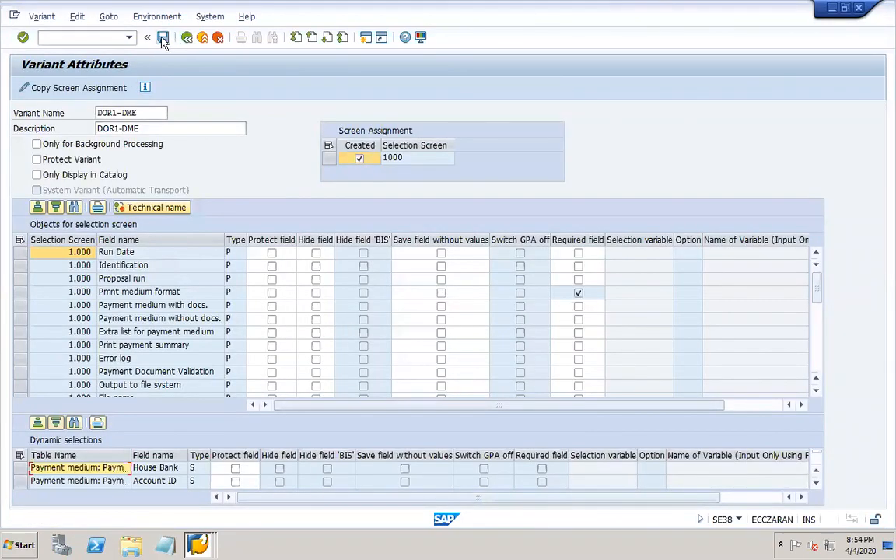
{"action": "key", "text": "ctrl+s"}
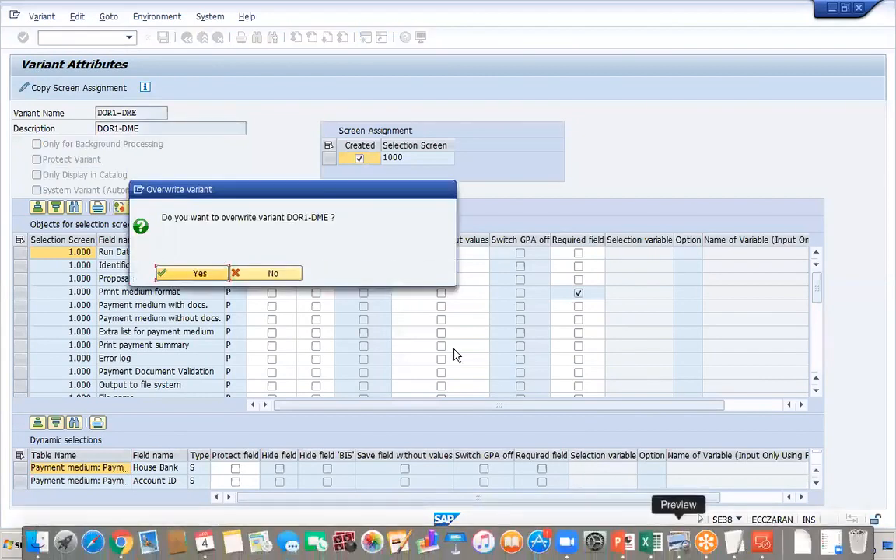
{"action": "left_click", "coordinate": [197, 273]}
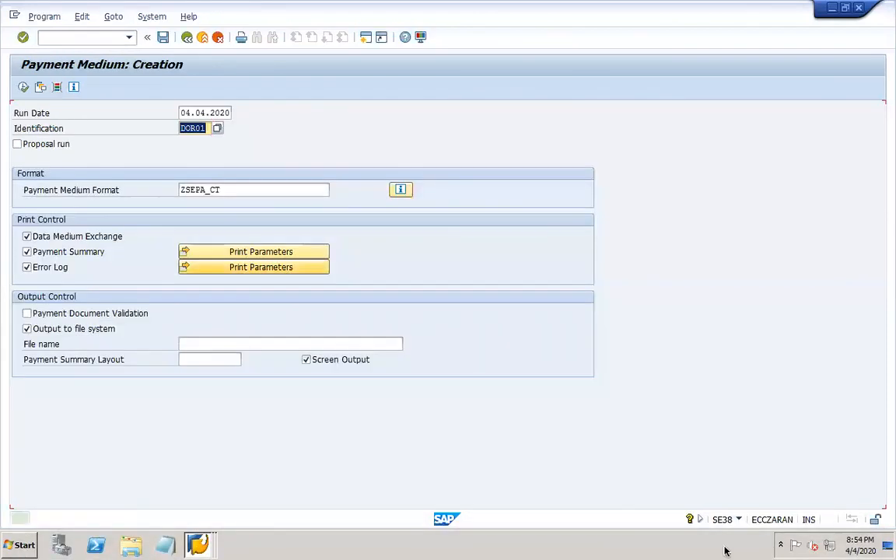
{"action": "left_click", "coordinate": [629, 549]}
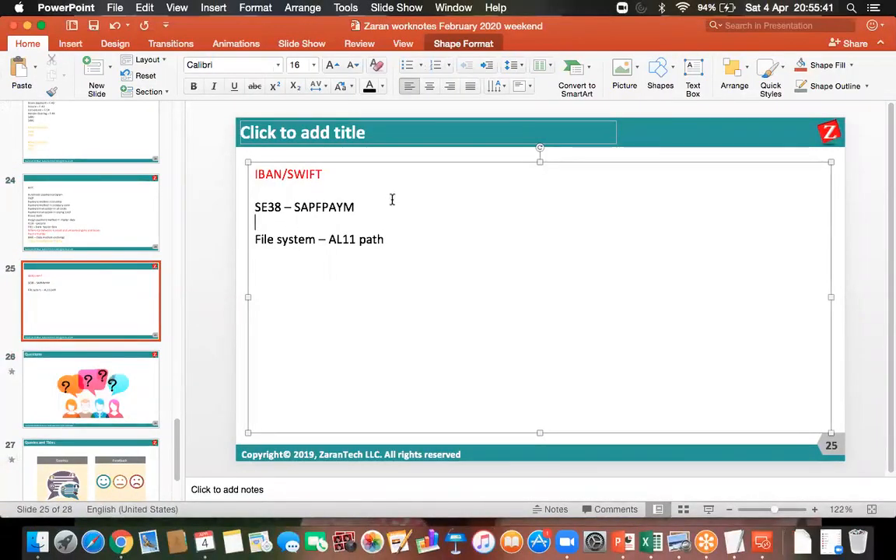
- Change slide 25 to 'SE38 – SAPFPAYM variant', add an 'OBPM4' line, and save the presentation
{"action": "left_click", "coordinate": [377, 208]}
{"action": "type", "text": "variant"}
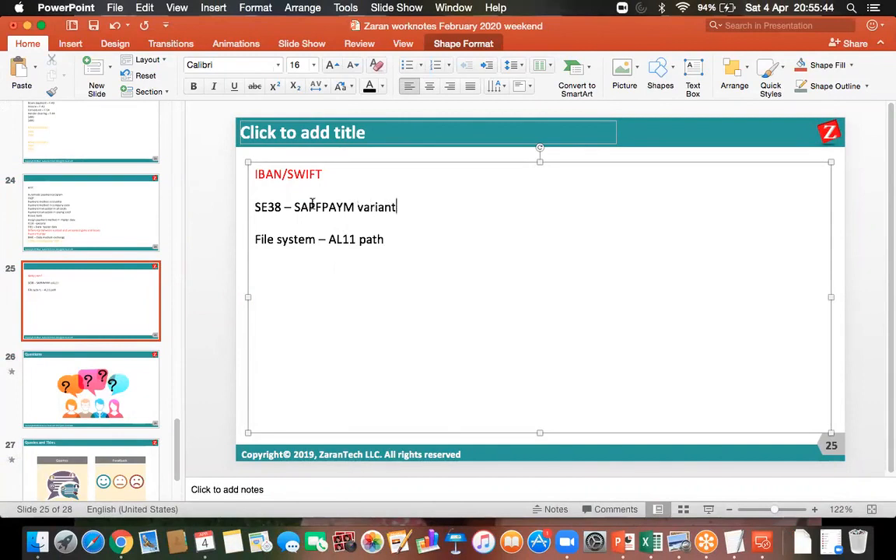
{"action": "left_click", "coordinate": [93, 26]}
{"action": "left_click", "coordinate": [265, 228]}
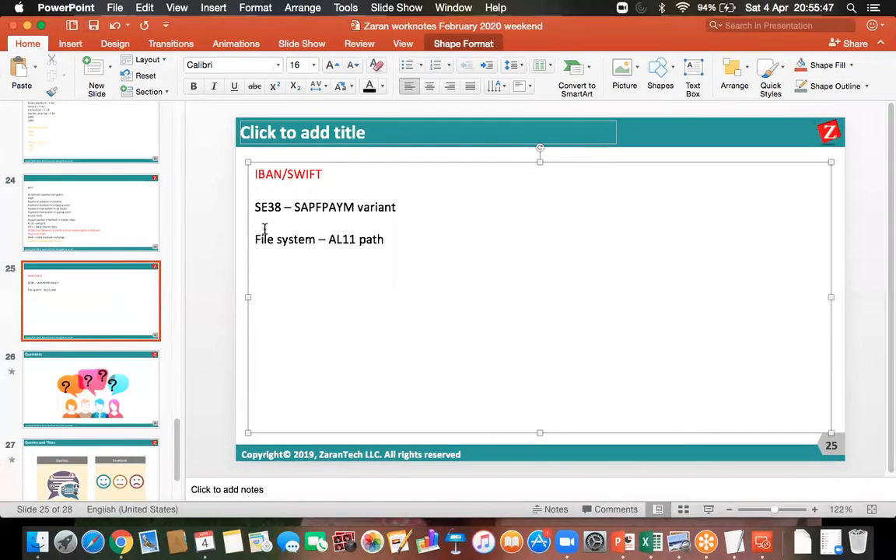
{"action": "type", "text": "OBPM4"}
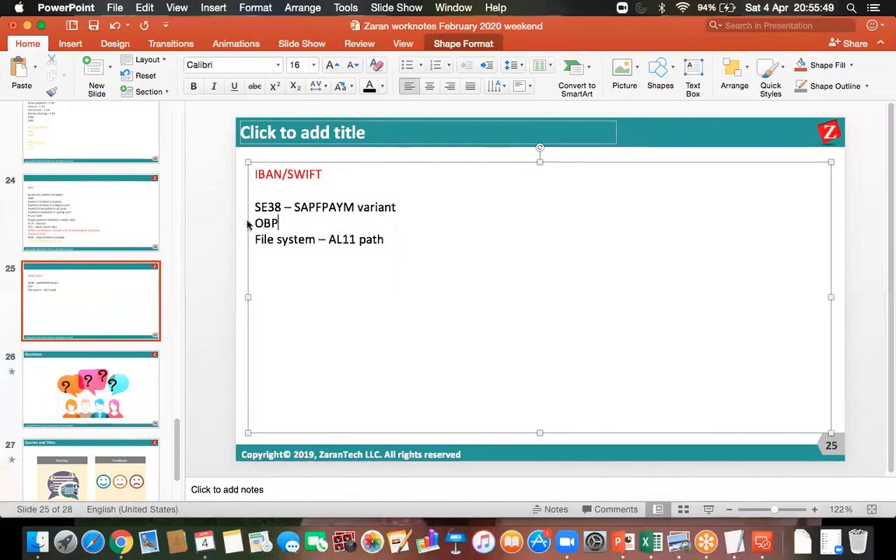
{"action": "left_click", "coordinate": [92, 27]}
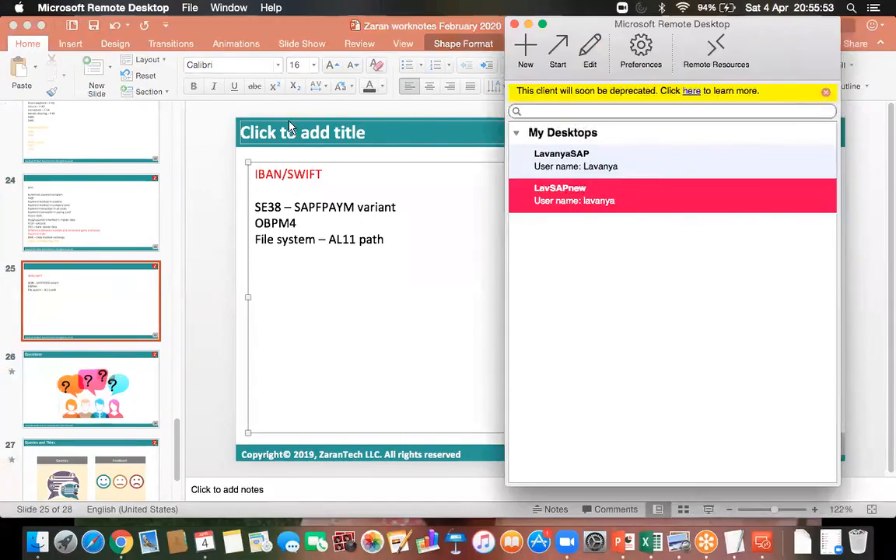
{"action": "key", "text": "ctrl+Right"}
- Open transaction OBPM4 and widen the format name, format list and Description columns
{"action": "left_click", "coordinate": [92, 38]}
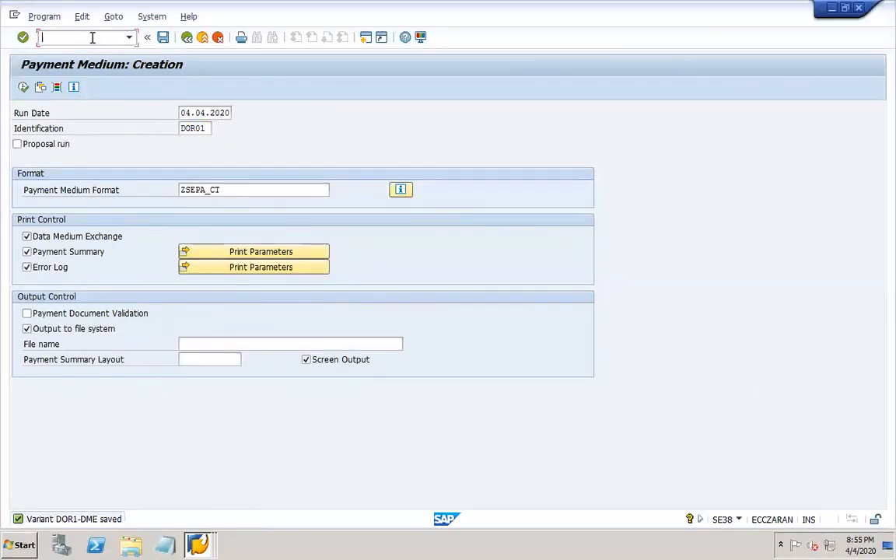
{"action": "type", "text": "/NONPM4"}
{"action": "key", "text": "Return"}
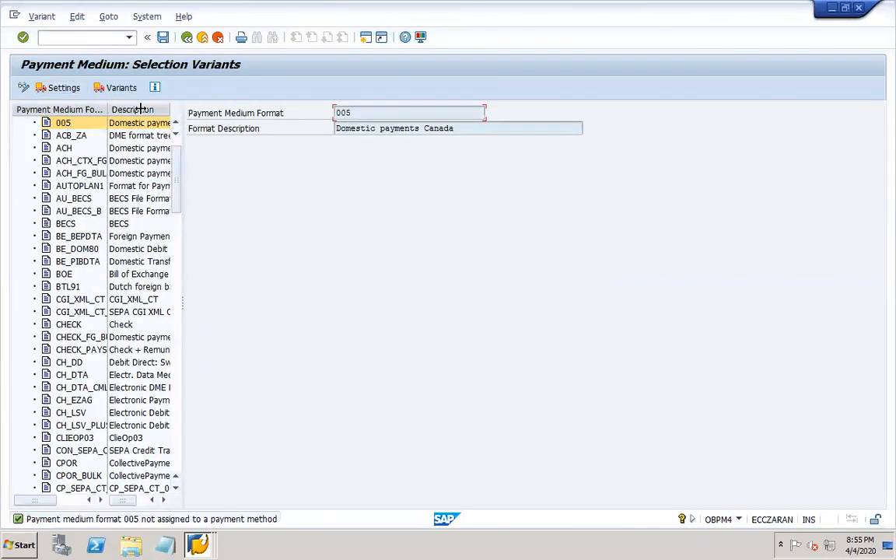
{"action": "left_click_drag", "start_coordinate": [107, 110], "coordinate": [143, 110]}
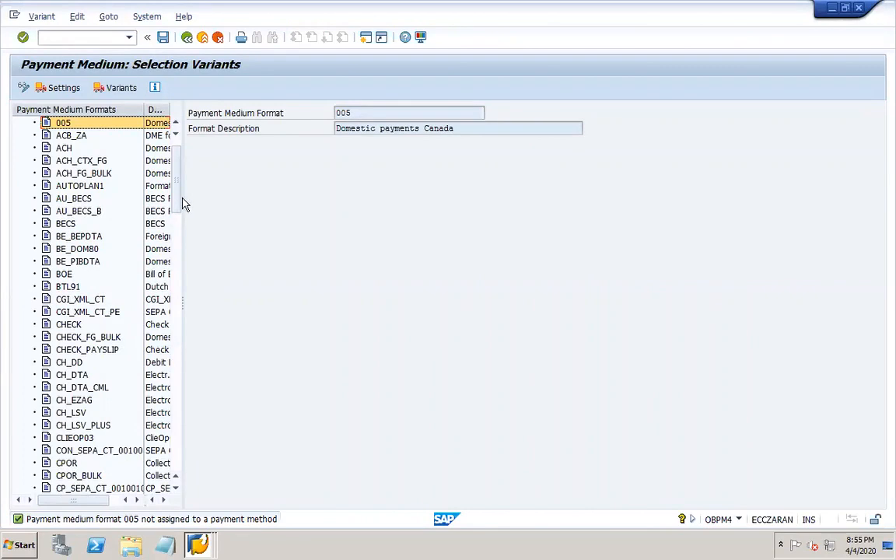
{"action": "left_click_drag", "start_coordinate": [182, 198], "coordinate": [279, 205]}
{"action": "left_click_drag", "start_coordinate": [223, 109], "coordinate": [274, 175]}
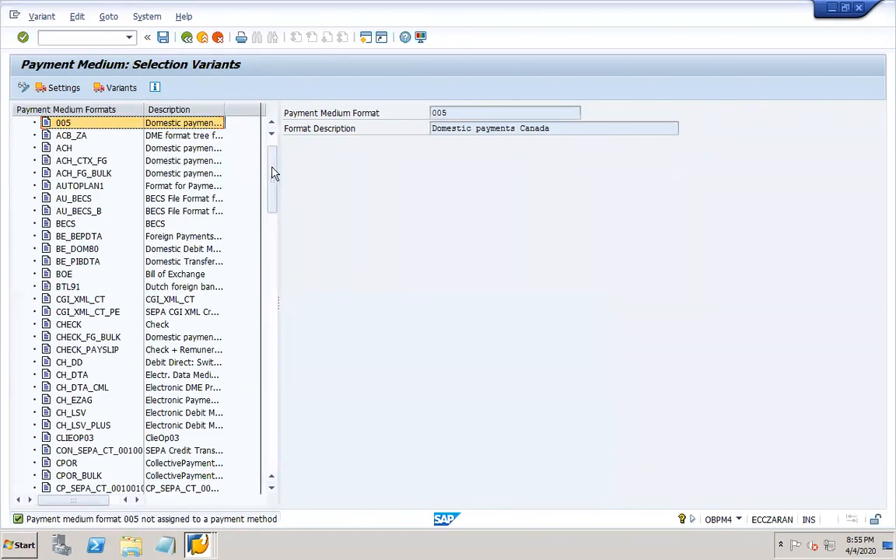
- Scroll down the format tree and open the ZSEPA_CT format's output table
{"action": "scroll", "coordinate": [273, 266], "scroll_direction": "down", "scroll_amount": 20}
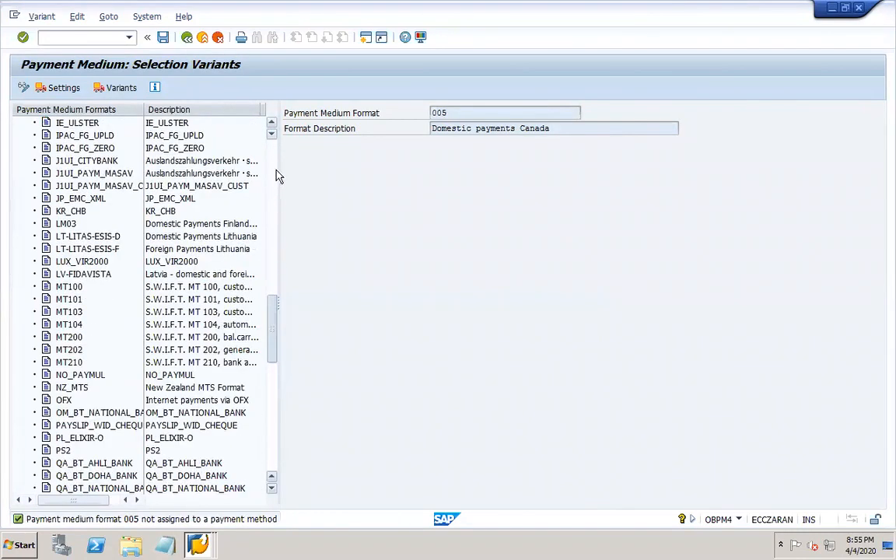
{"action": "scroll", "coordinate": [240, 160], "scroll_direction": "up", "scroll_amount": 20}
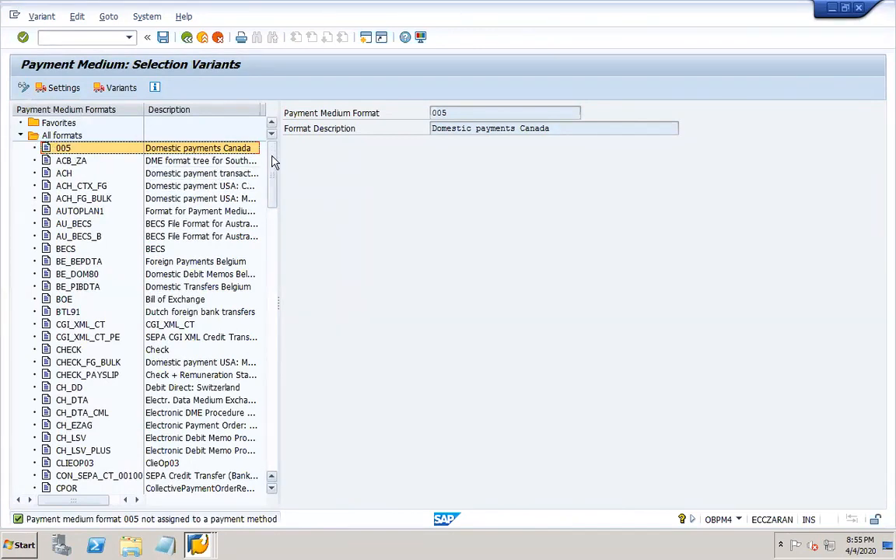
{"action": "scroll", "coordinate": [272, 208], "scroll_direction": "down", "scroll_amount": 2}
{"action": "scroll", "coordinate": [272, 221], "scroll_direction": "down", "scroll_amount": 5}
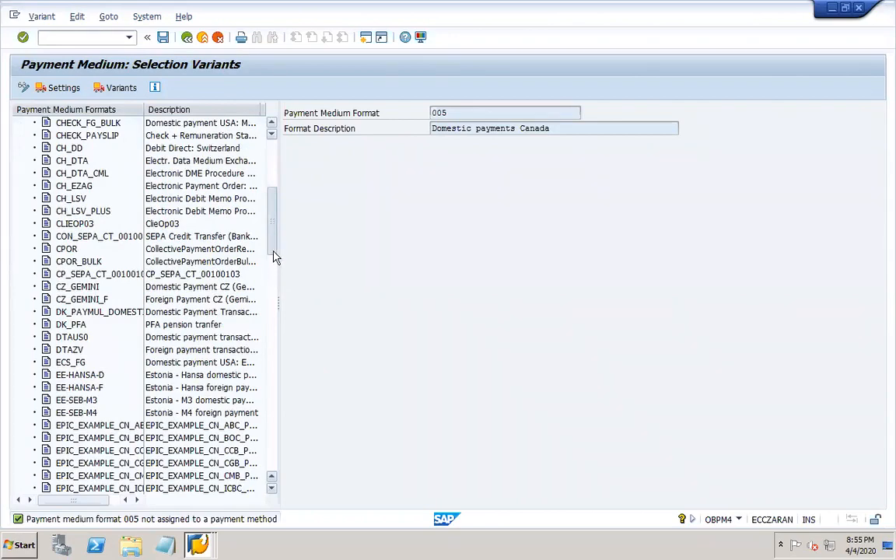
{"action": "scroll", "coordinate": [274, 259], "scroll_direction": "down", "scroll_amount": 7}
{"action": "left_click_drag", "start_coordinate": [274, 261], "coordinate": [272, 429]}
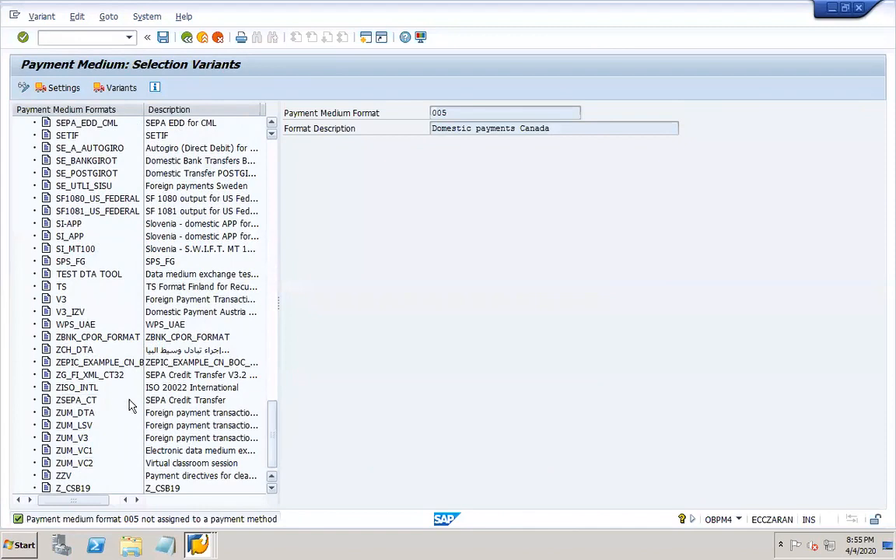
{"action": "left_click", "coordinate": [76, 400]}
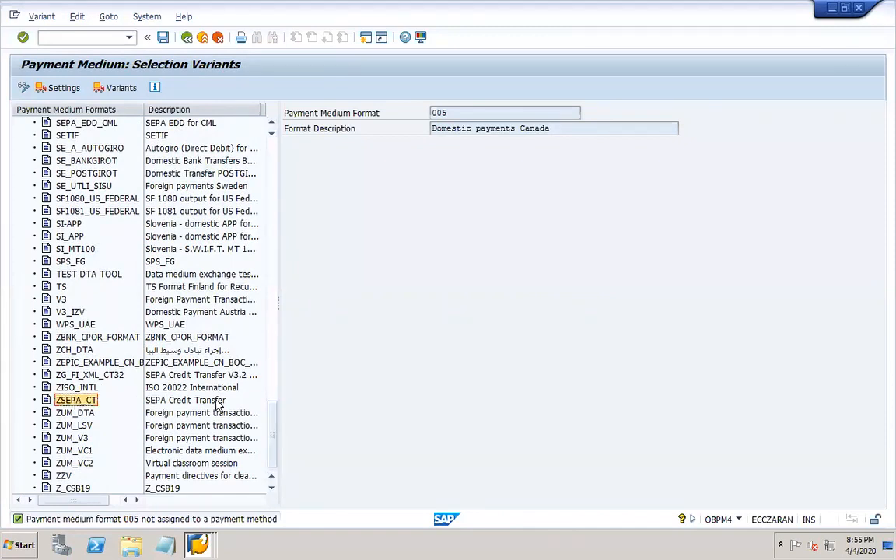
{"action": "double_click", "coordinate": [76, 400]}
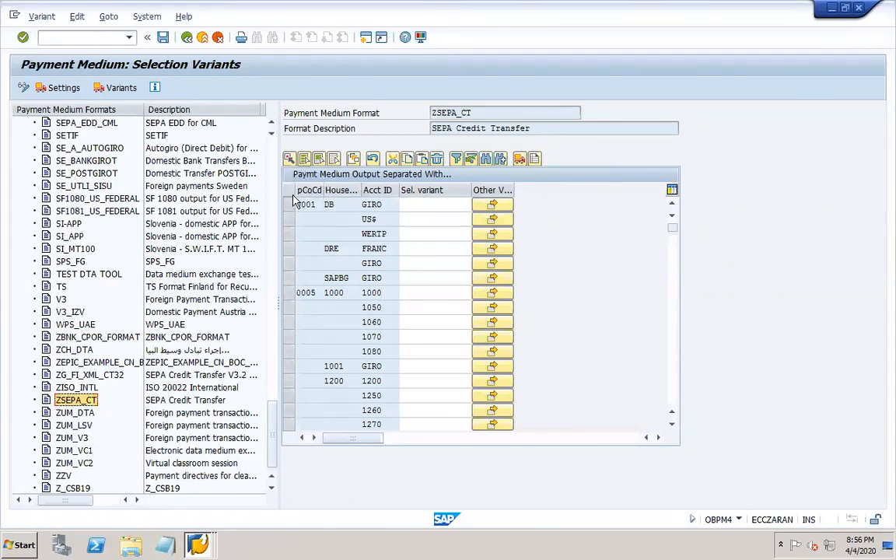
- Page down the ZSEPA_CT output grid and select the DOR1 / DOR1H / DOR-1 row
{"action": "left_click", "coordinate": [673, 389]}
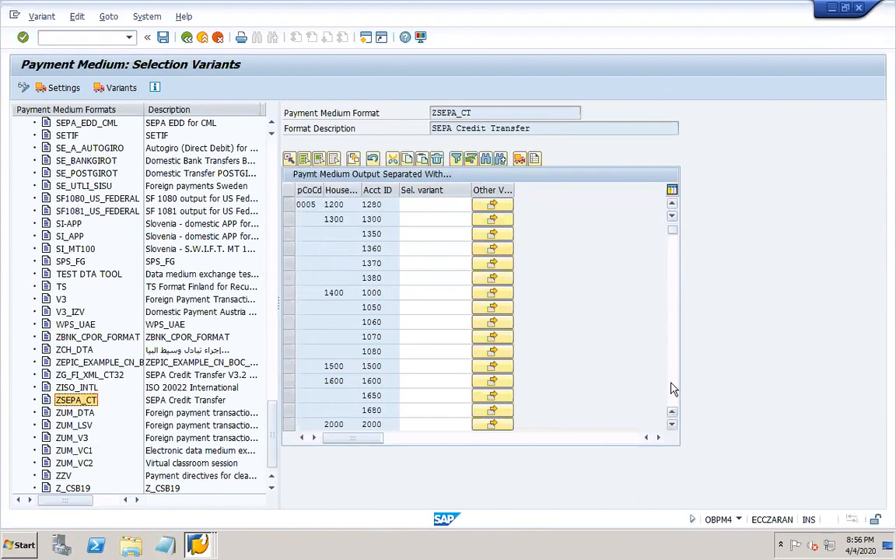
{"action": "left_click", "coordinate": [673, 389]}
{"action": "left_click", "coordinate": [673, 389]}
{"action": "left_click", "coordinate": [673, 389]}
{"action": "left_click", "coordinate": [672, 389]}
{"action": "left_click", "coordinate": [673, 389]}
{"action": "left_click", "coordinate": [673, 389]}
{"action": "left_click", "coordinate": [673, 389]}
{"action": "left_click", "coordinate": [673, 389]}
{"action": "left_click", "coordinate": [673, 389]}
{"action": "left_click", "coordinate": [672, 389]}
{"action": "left_click", "coordinate": [673, 389]}
{"action": "left_click", "coordinate": [673, 389]}
{"action": "left_click", "coordinate": [673, 389]}
{"action": "left_click", "coordinate": [673, 389]}
{"action": "left_click", "coordinate": [673, 388]}
{"action": "left_click", "coordinate": [673, 389]}
{"action": "left_click", "coordinate": [673, 389]}
{"action": "left_click", "coordinate": [673, 389]}
{"action": "left_click", "coordinate": [673, 389]}
{"action": "left_click", "coordinate": [673, 389]}
{"action": "left_click", "coordinate": [673, 389]}
{"action": "left_click", "coordinate": [672, 389]}
{"action": "left_click", "coordinate": [673, 389]}
{"action": "left_click", "coordinate": [672, 389]}
{"action": "left_click", "coordinate": [673, 389]}
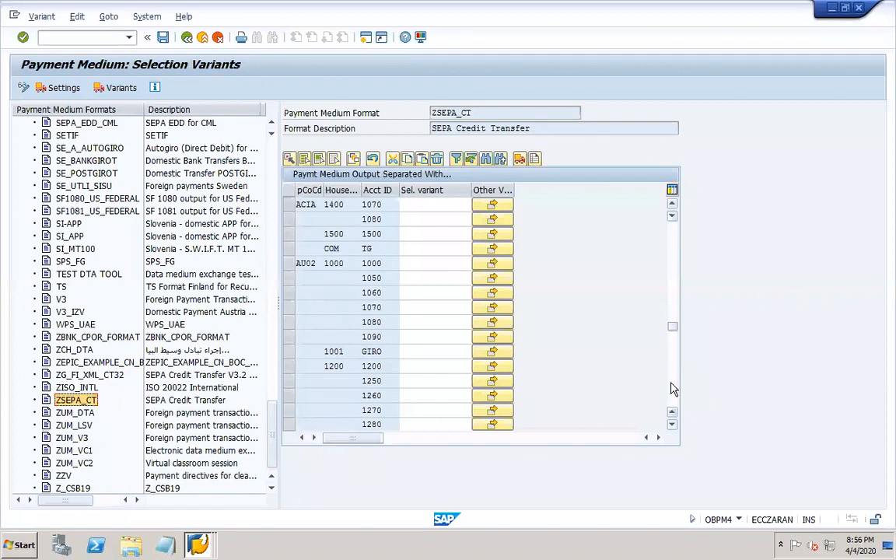
{"action": "left_click", "coordinate": [673, 389]}
{"action": "left_click", "coordinate": [673, 388]}
{"action": "left_click", "coordinate": [673, 389]}
{"action": "left_click", "coordinate": [673, 389]}
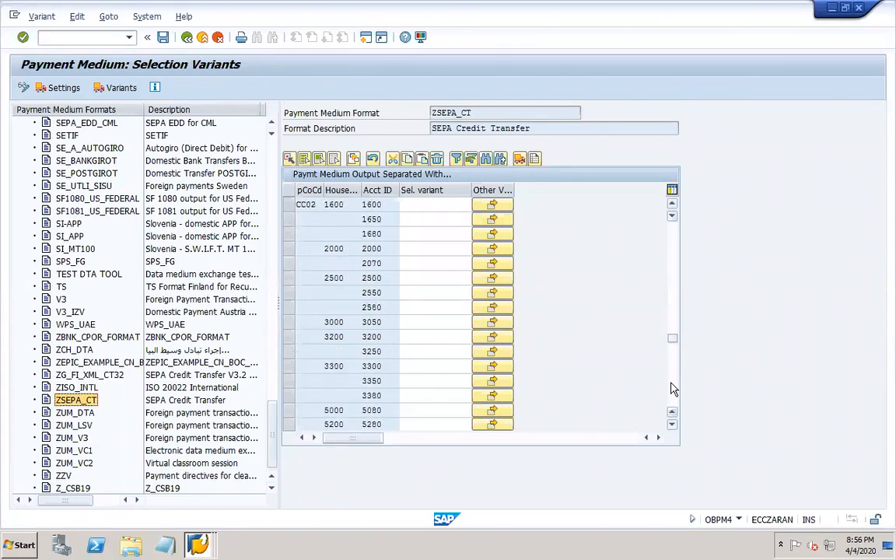
{"action": "left_click", "coordinate": [673, 389]}
{"action": "left_click", "coordinate": [673, 389]}
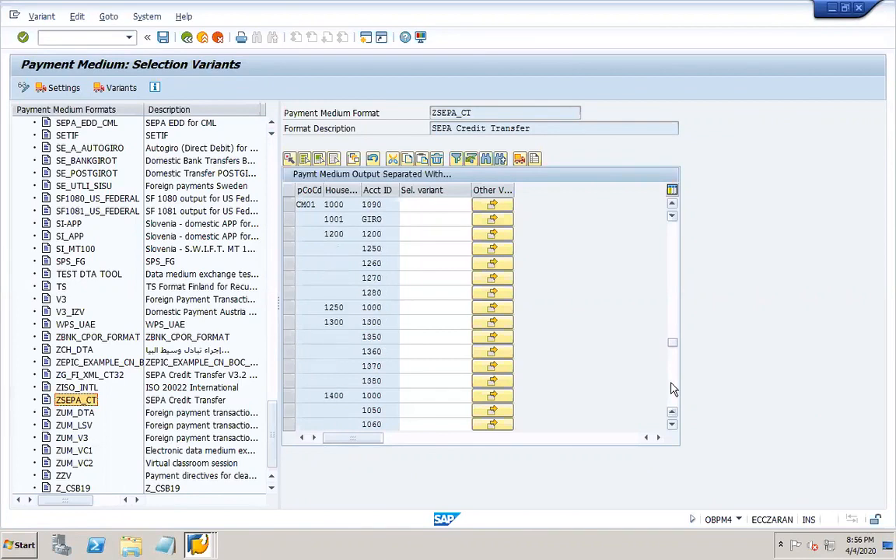
{"action": "left_click", "coordinate": [672, 389]}
{"action": "left_click", "coordinate": [673, 389]}
{"action": "left_click", "coordinate": [673, 389]}
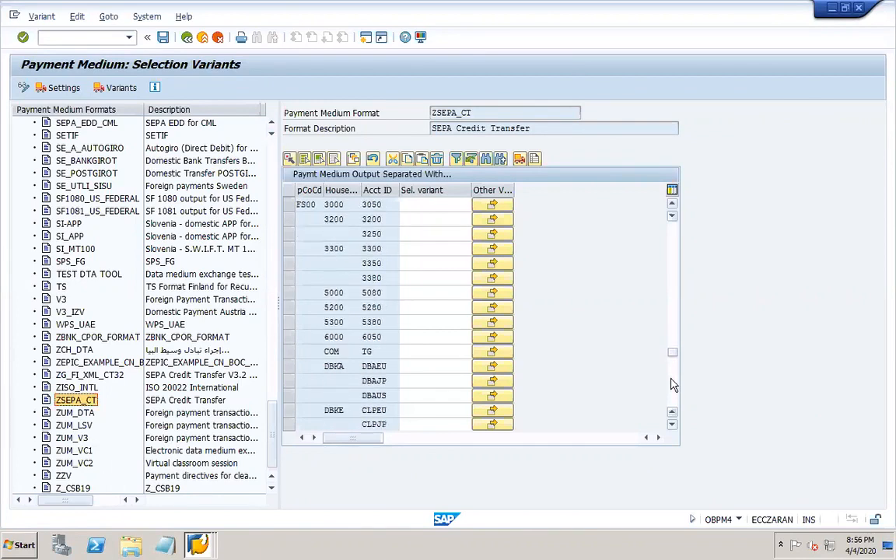
{"action": "left_click", "coordinate": [673, 307]}
{"action": "left_click", "coordinate": [674, 307]}
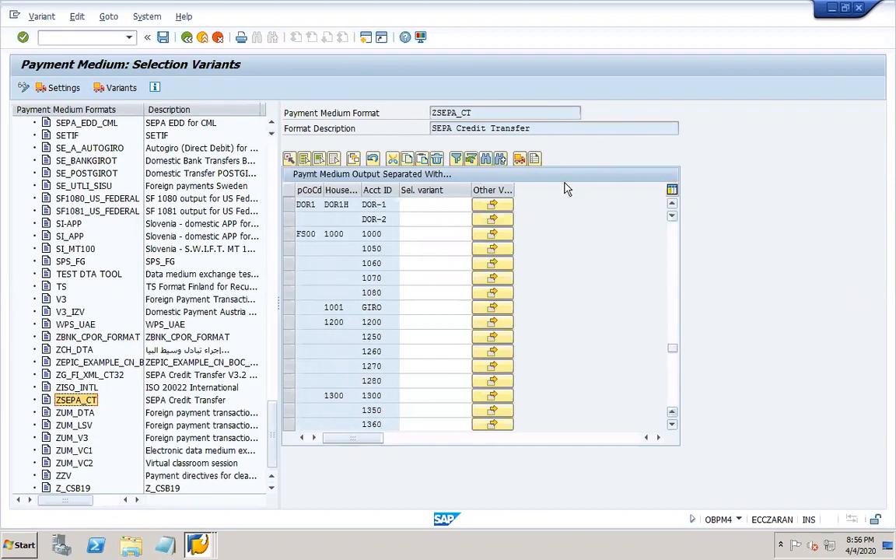
{"action": "left_click", "coordinate": [288, 209]}
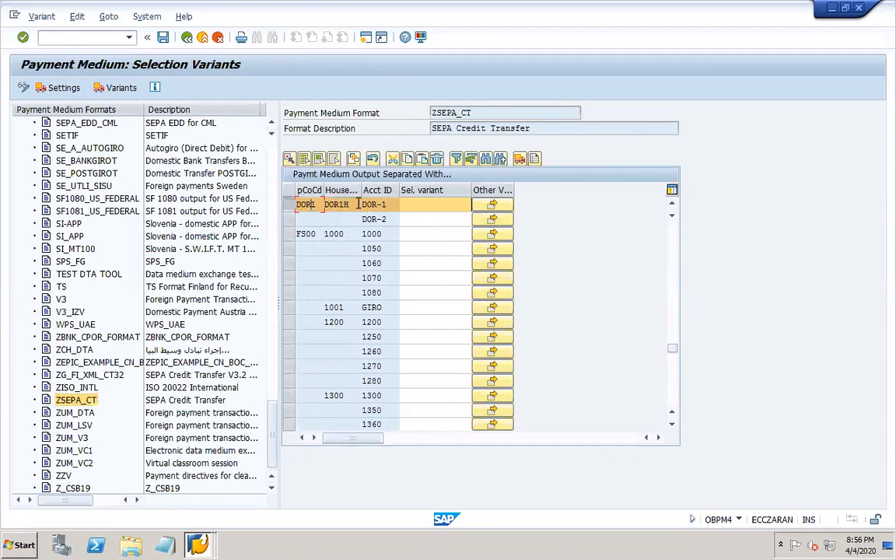
- Assign selection variant DOR1-DME to account DOR-1 and save the table
{"action": "left_click", "coordinate": [384, 205]}
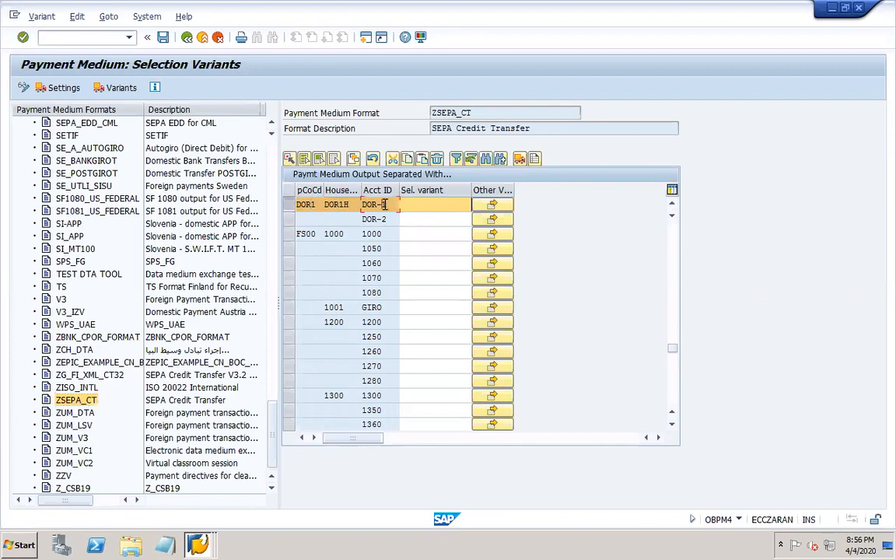
{"action": "left_click", "coordinate": [474, 203]}
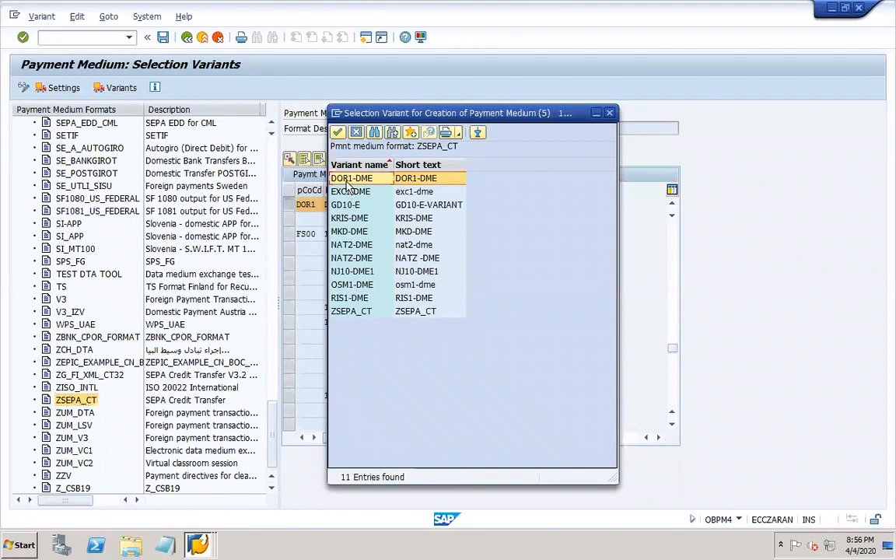
{"action": "double_click", "coordinate": [346, 181]}
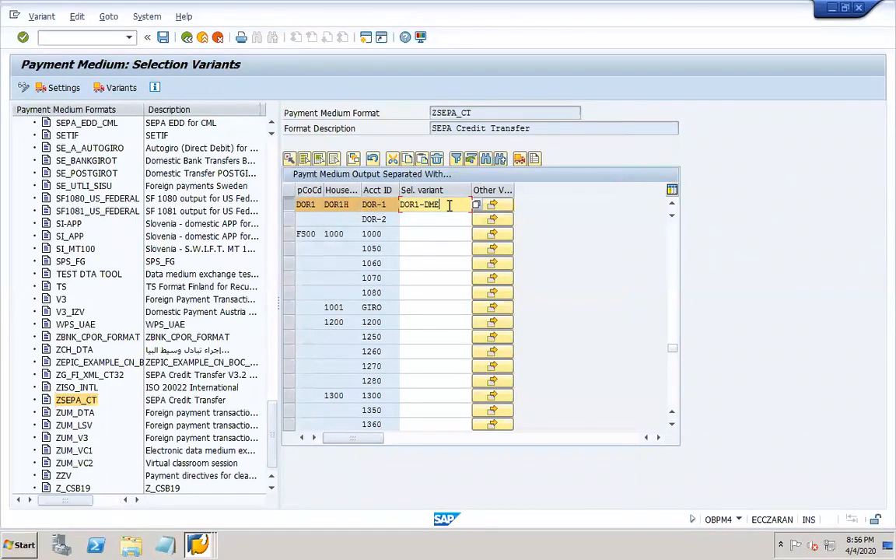
{"action": "left_click", "coordinate": [162, 38]}
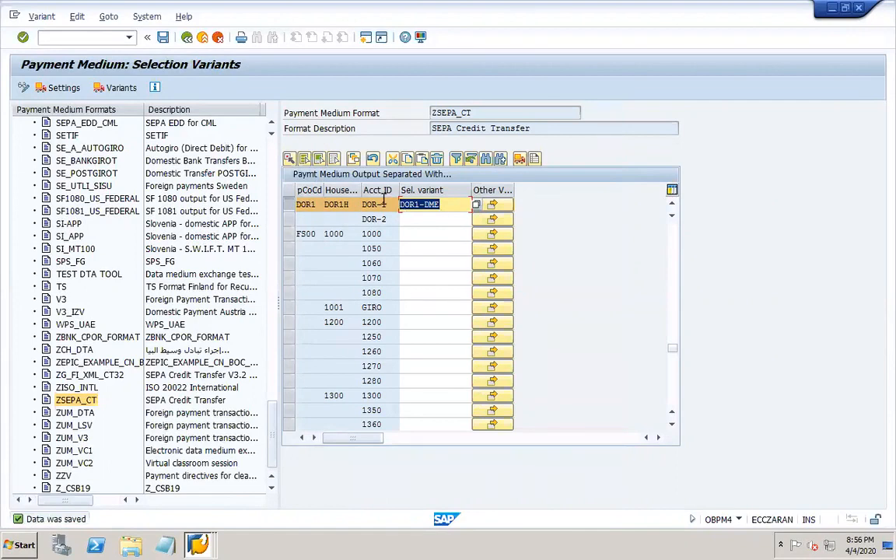
{"action": "left_click", "coordinate": [337, 204]}
{"action": "left_click", "coordinate": [312, 205]}
{"action": "left_click", "coordinate": [162, 38]}
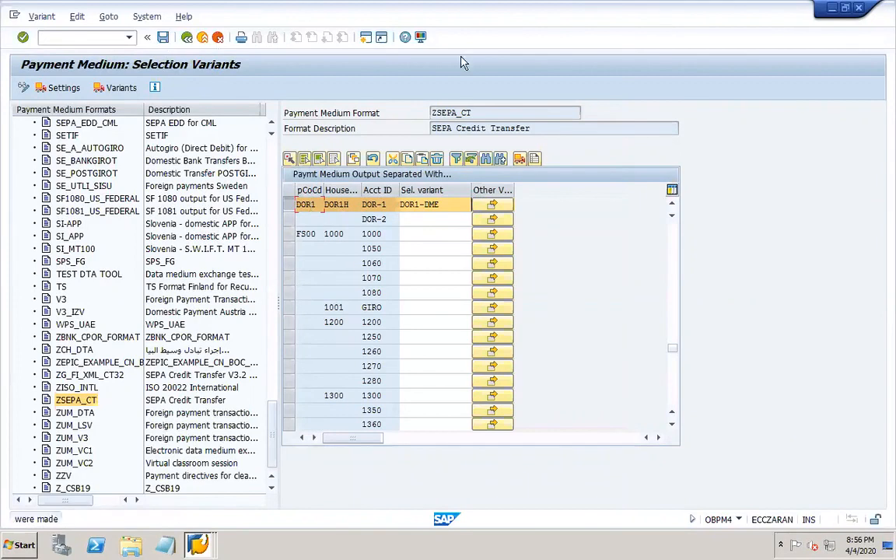
{"action": "left_click", "coordinate": [858, 9]}
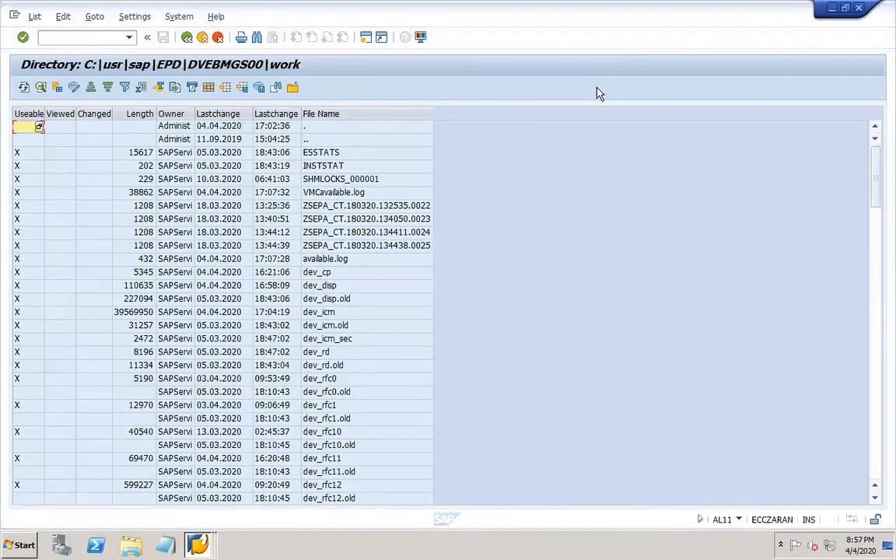
- Close the AL11 directory and OBPM4 windows, then check F110 run DOR01 status: 'Parameters have been entered'
{"action": "left_click", "coordinate": [859, 9]}
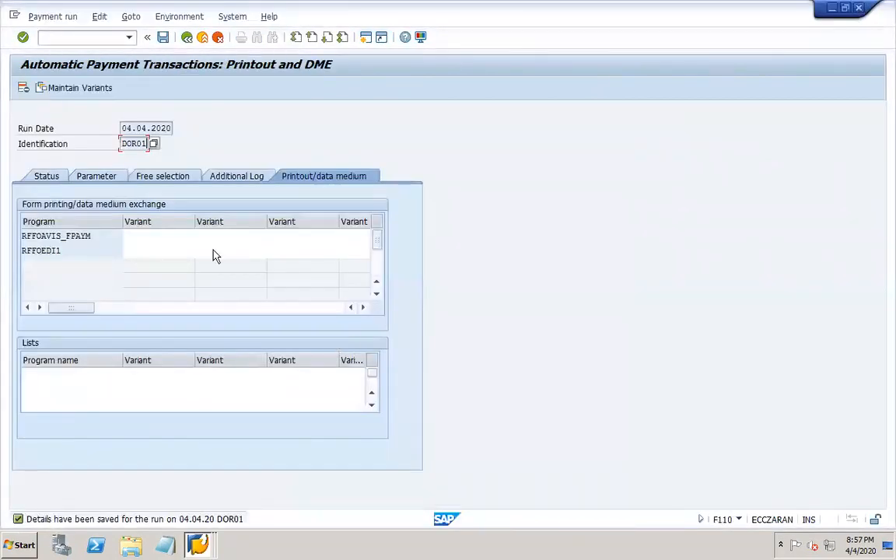
{"action": "left_click", "coordinate": [162, 39]}
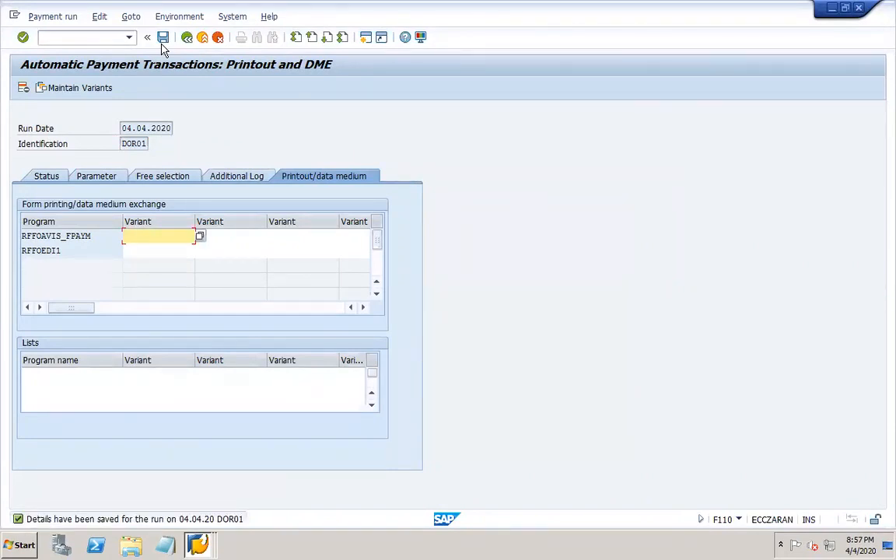
{"action": "left_click", "coordinate": [47, 177]}
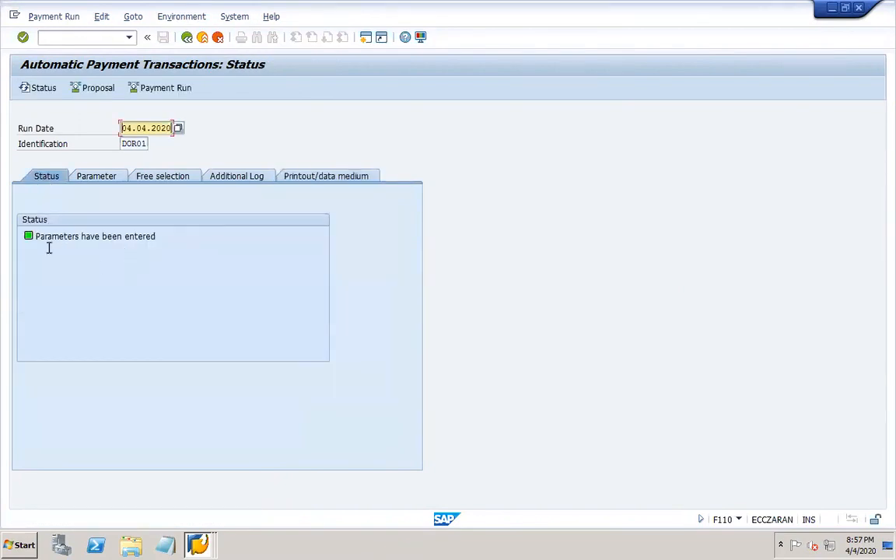
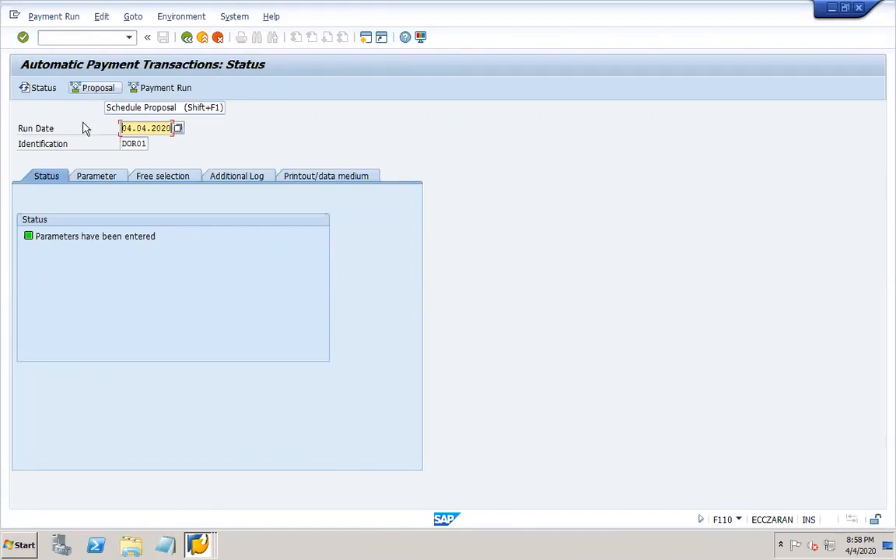
- Schedule the DOR01 payment proposal to start immediately, with payment medium creation enabled
{"action": "left_click", "coordinate": [98, 88]}
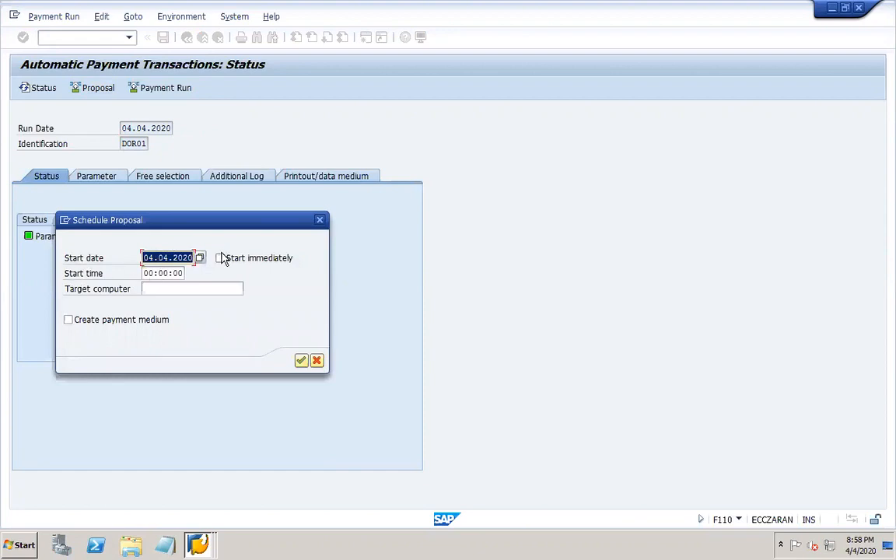
{"action": "left_click", "coordinate": [220, 259]}
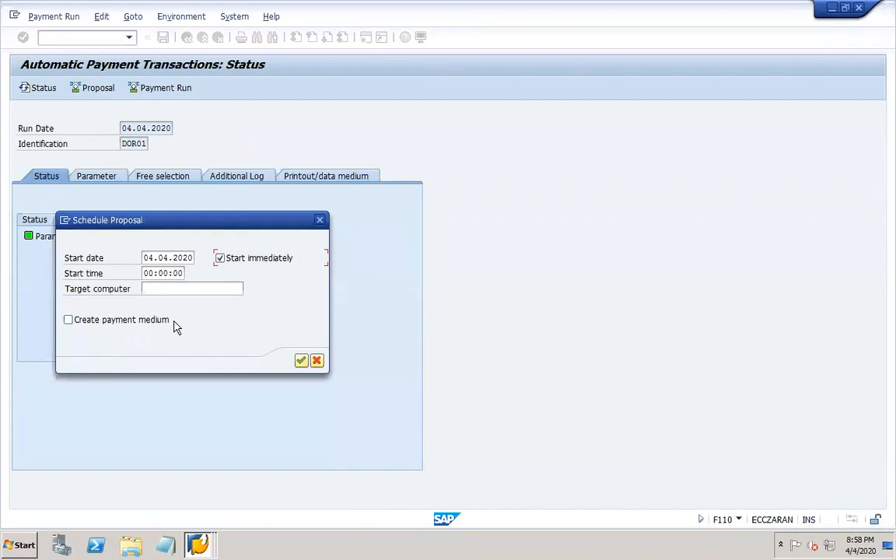
{"action": "left_click", "coordinate": [68, 320]}
{"action": "left_click", "coordinate": [301, 361]}
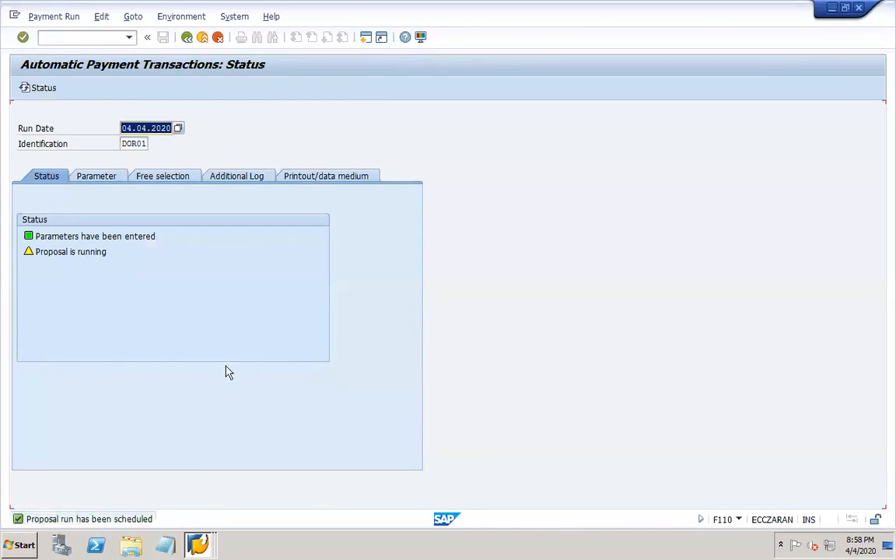
- Return to the payment run status window and refresh it to see the proposal created
{"action": "left_click", "coordinate": [194, 544]}
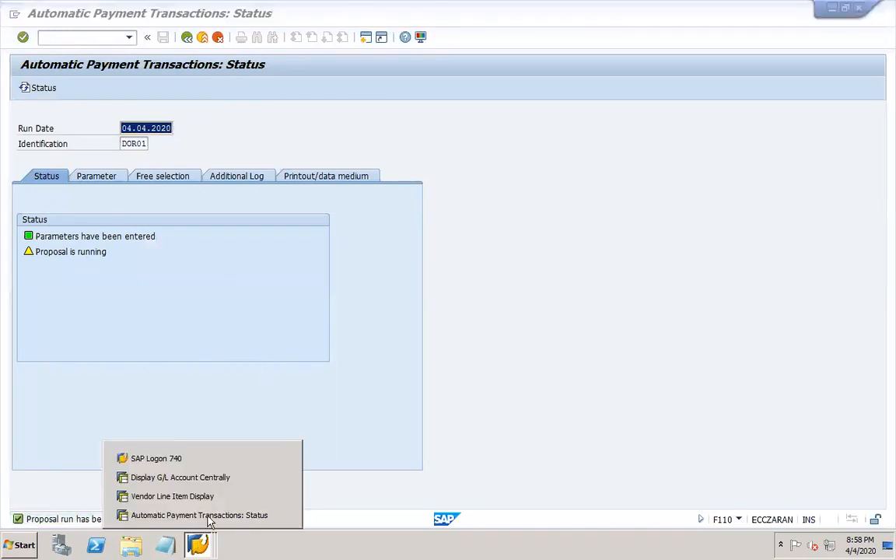
{"action": "left_click", "coordinate": [233, 346]}
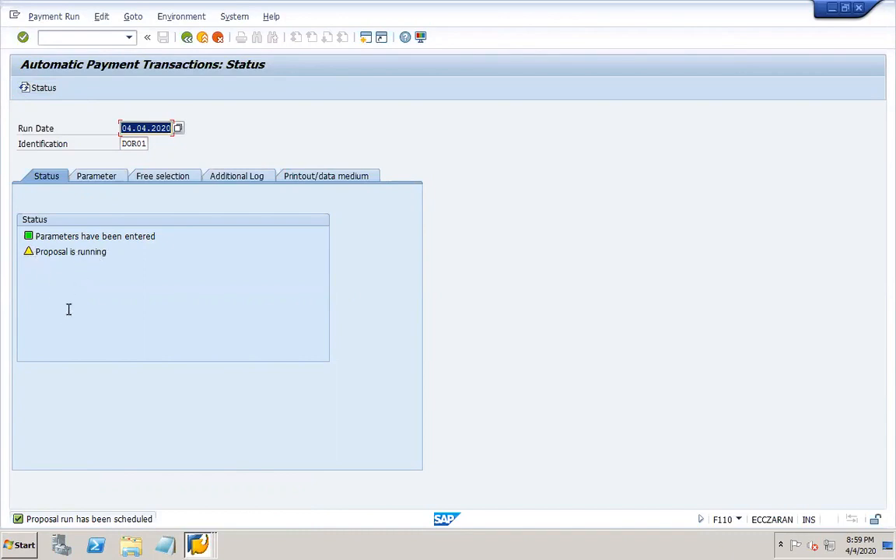
{"action": "key", "text": "shift+F2"}
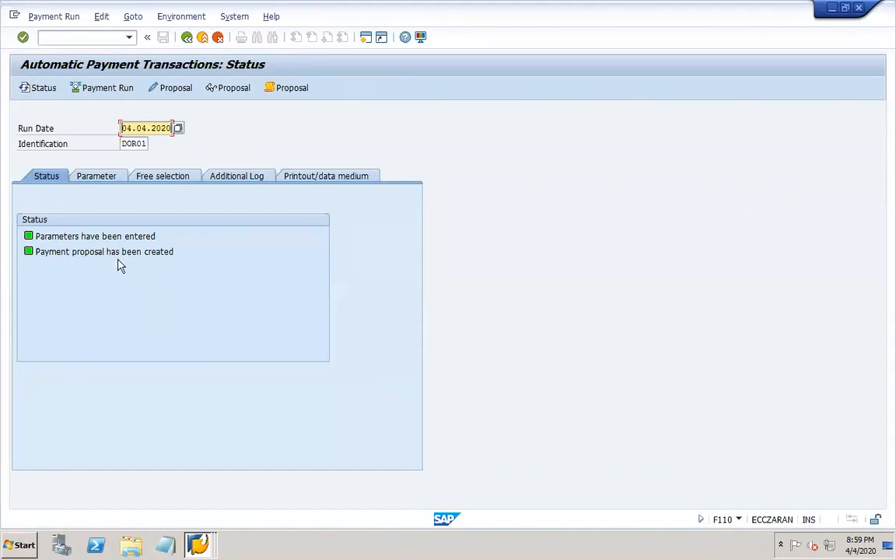
{"action": "double_click", "coordinate": [160, 129]}
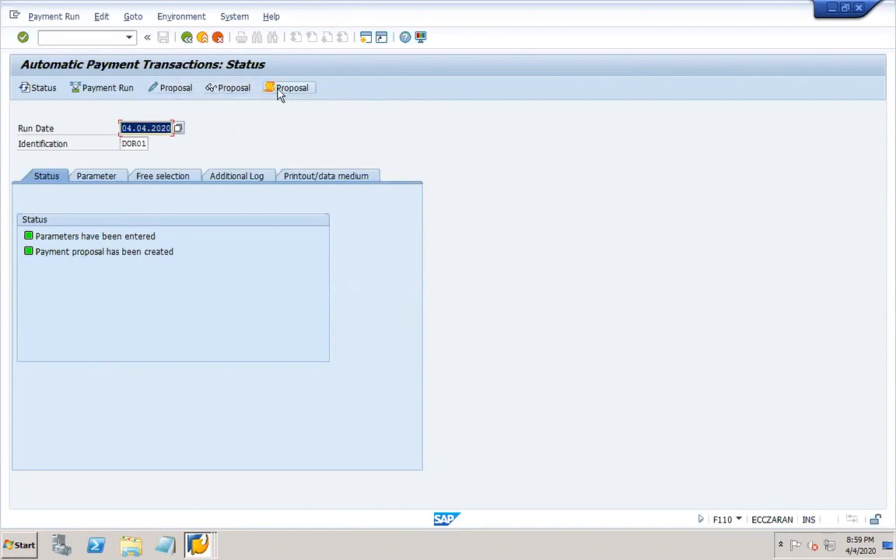
{"action": "left_click", "coordinate": [221, 90]}
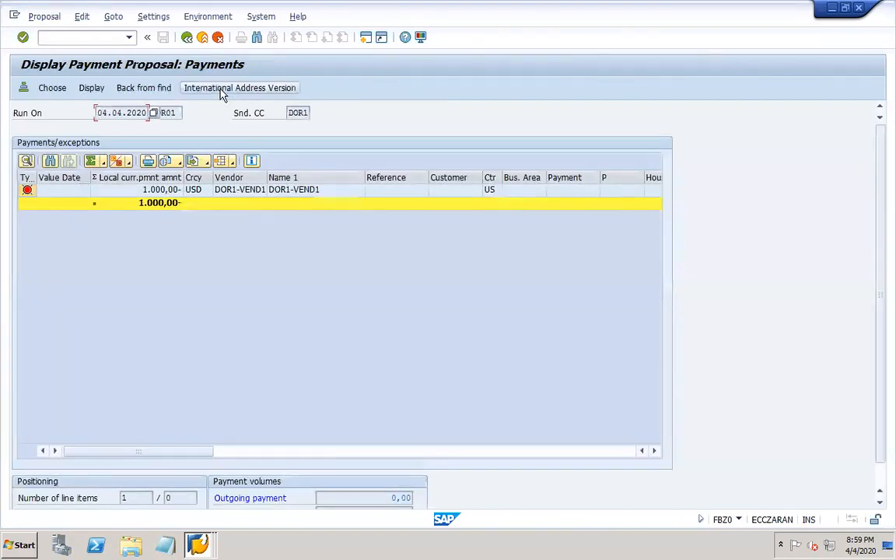
{"action": "double_click", "coordinate": [162, 192]}
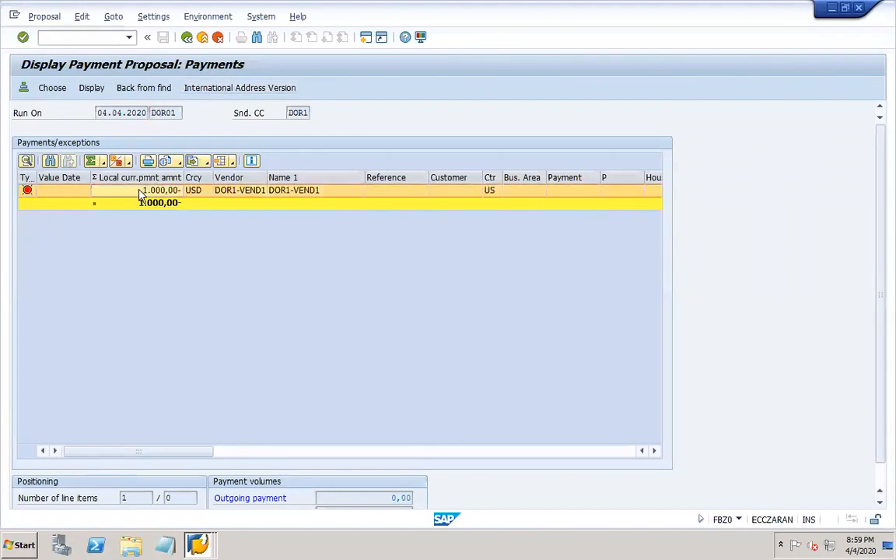
{"action": "double_click", "coordinate": [107, 253]}
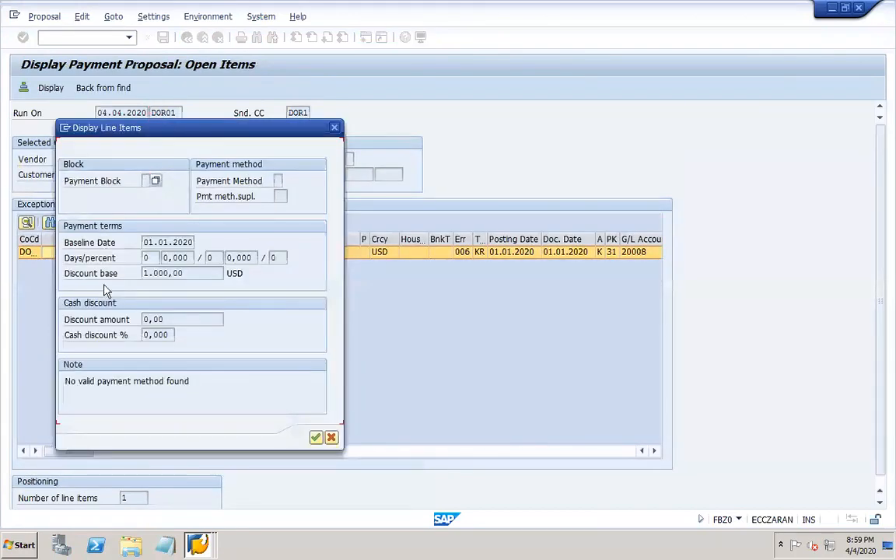
{"action": "left_click", "coordinate": [335, 128]}
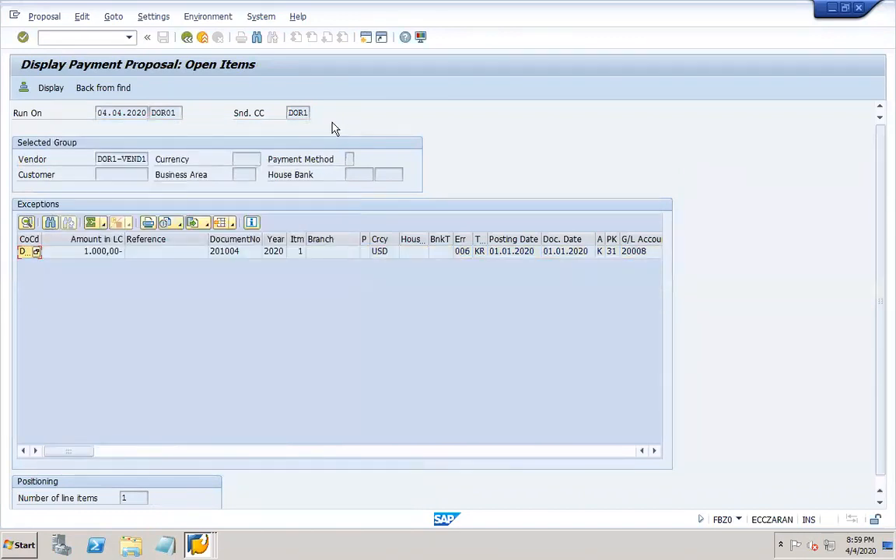
{"action": "left_click", "coordinate": [186, 38]}
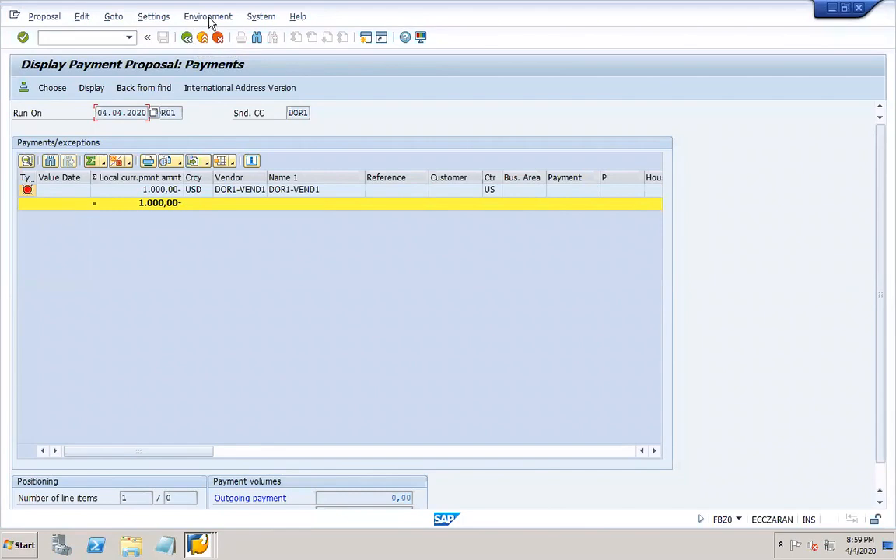
{"action": "left_click", "coordinate": [187, 38]}
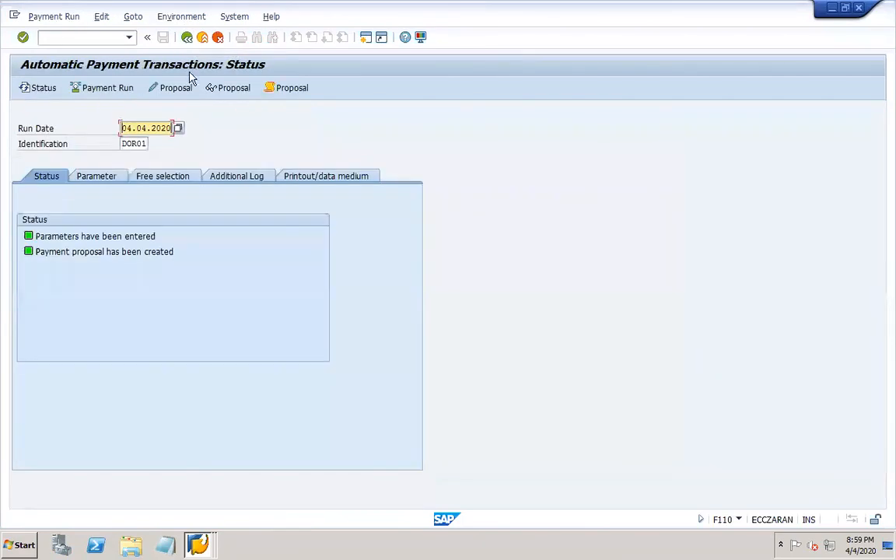
- Read the proposal job log, then open FBZP payment program configuration in a new session
{"action": "left_click", "coordinate": [287, 90]}
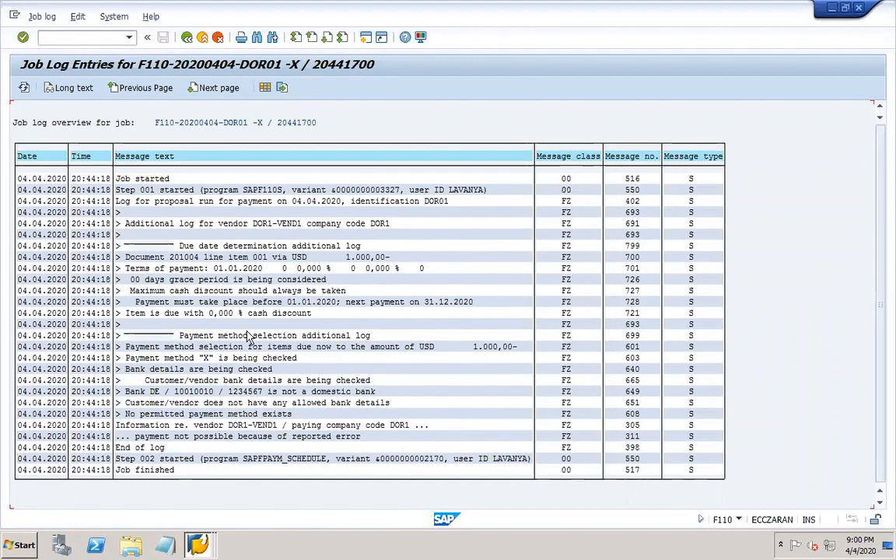
{"action": "type", "text": "/o"}
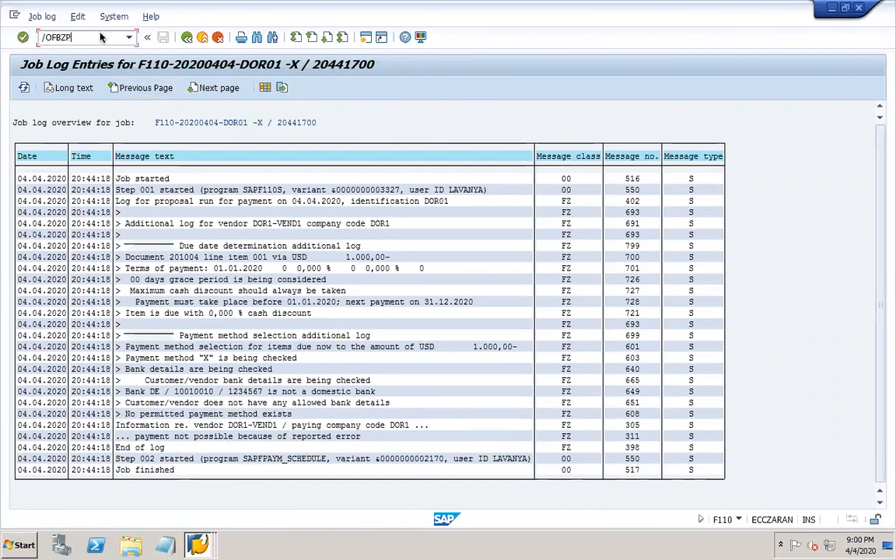
{"action": "key", "text": "Return"}
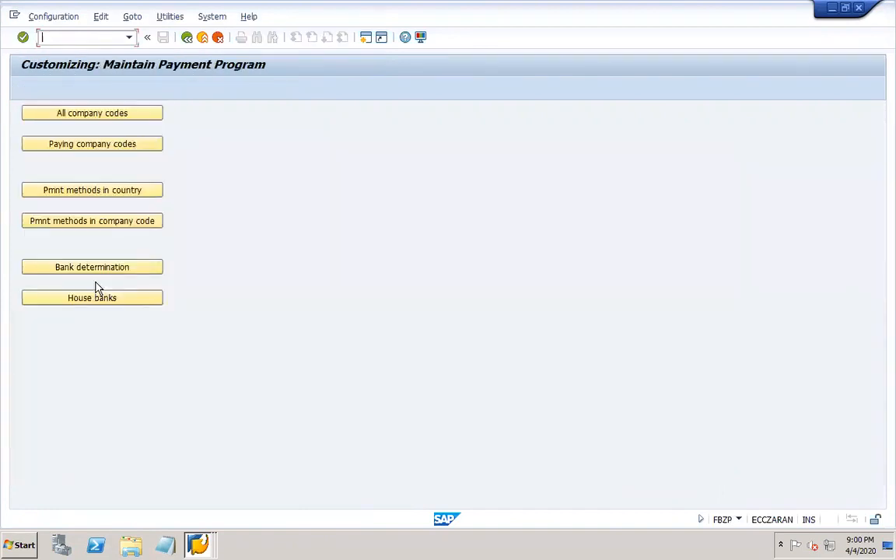
- Open company code DOR1's payment method X settings, then start XK03 in a new session
{"action": "left_click", "coordinate": [136, 224]}
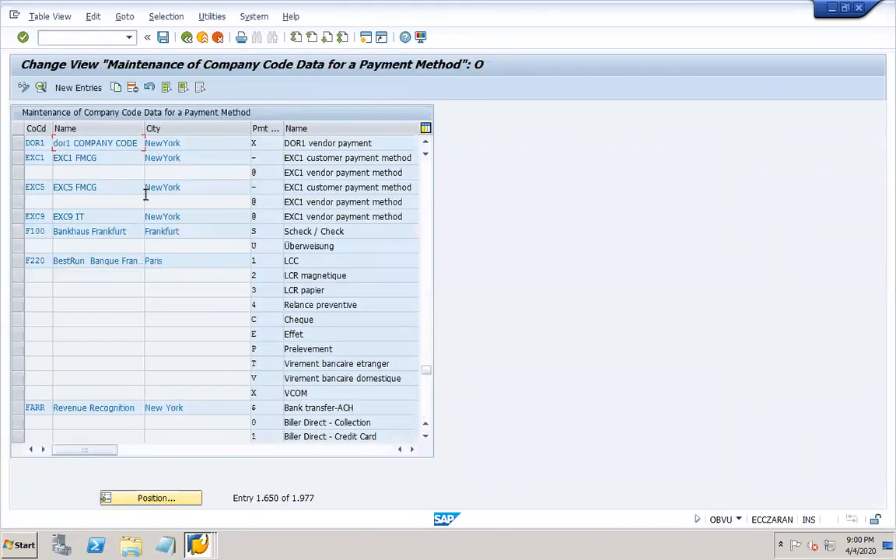
{"action": "double_click", "coordinate": [35, 143]}
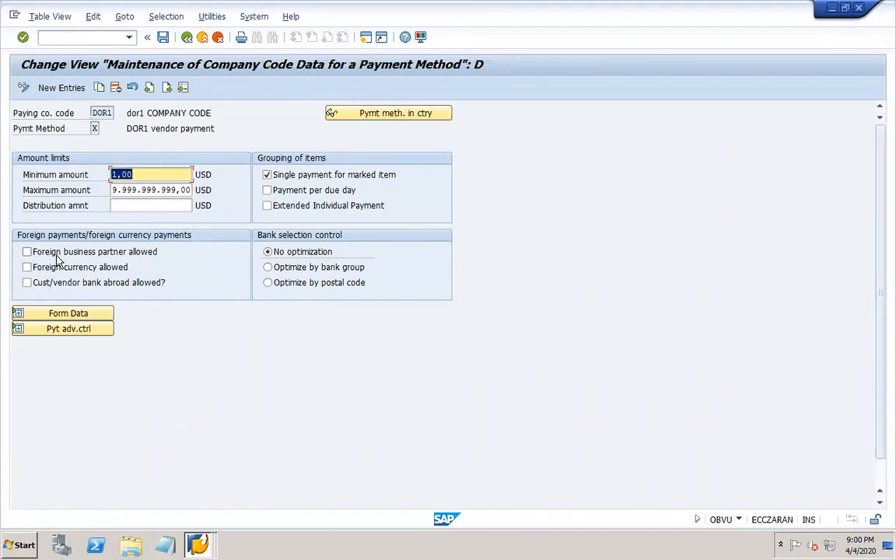
{"action": "left_click", "coordinate": [86, 36]}
{"action": "type", "text": "/o"}
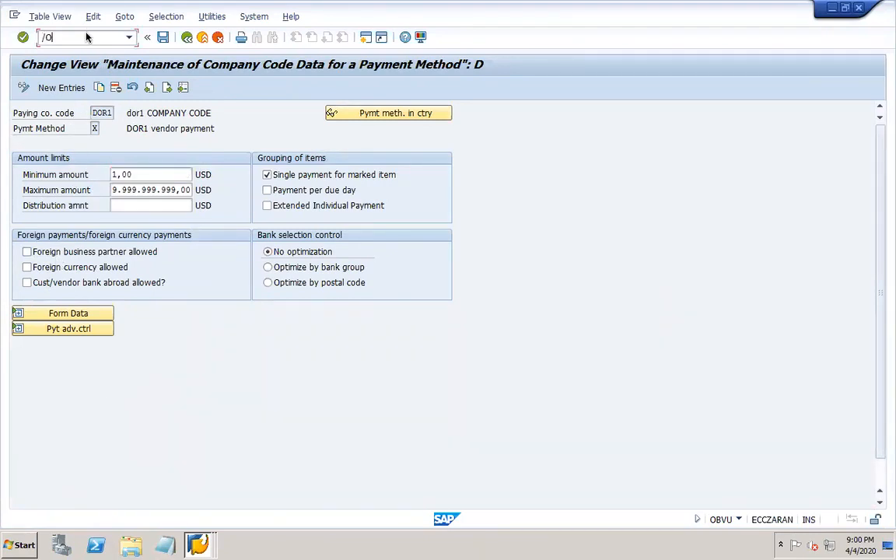
{"action": "type", "text": "XK03"}
{"action": "key", "text": "Return"}
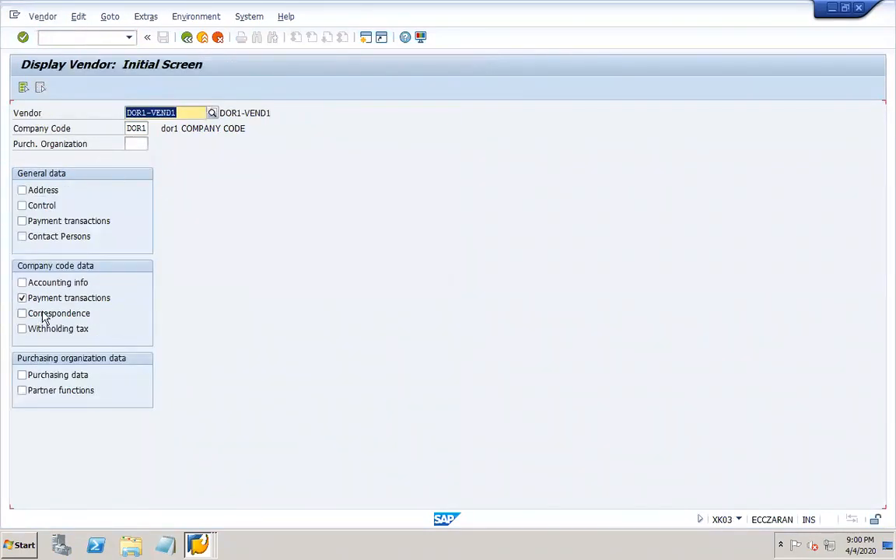
- Display the vendor's payment transaction and address data in XK03
{"action": "left_click", "coordinate": [52, 223]}
{"action": "key", "text": "Return"}
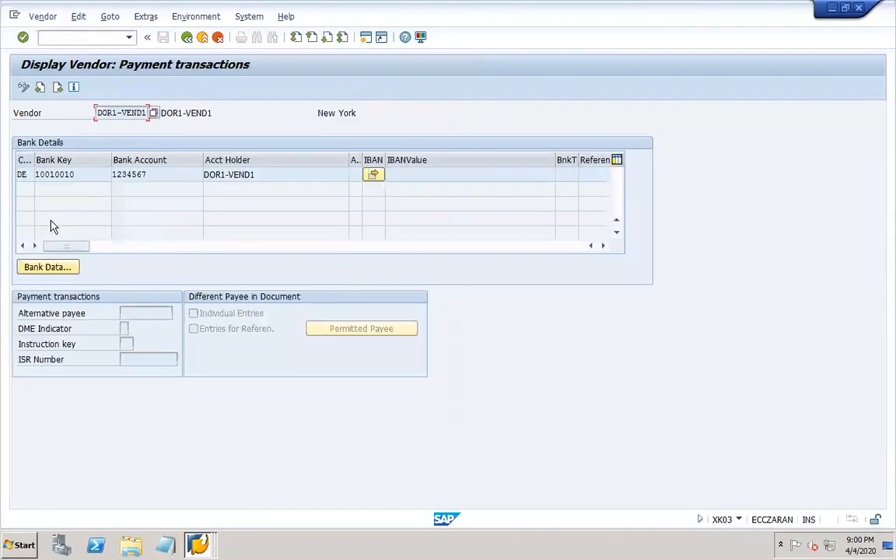
{"action": "left_click", "coordinate": [186, 38]}
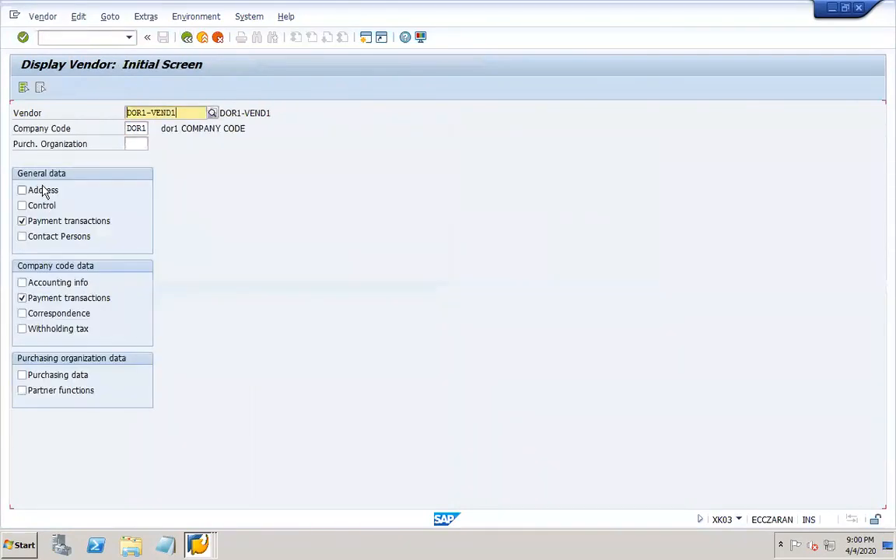
{"action": "left_click", "coordinate": [43, 189]}
{"action": "key", "text": "Return"}
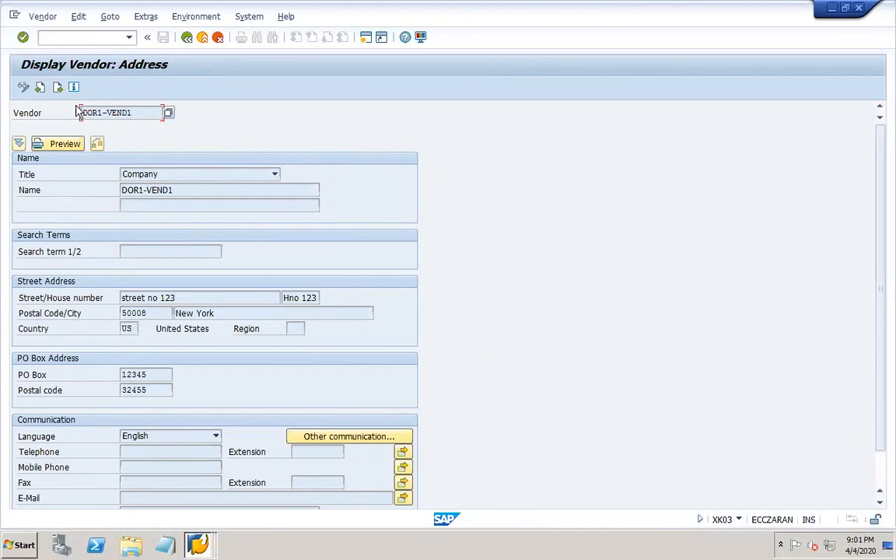
- Check the vendor's bank details (country DE, bank key, account), then close the vendor display
{"action": "left_click", "coordinate": [58, 87]}
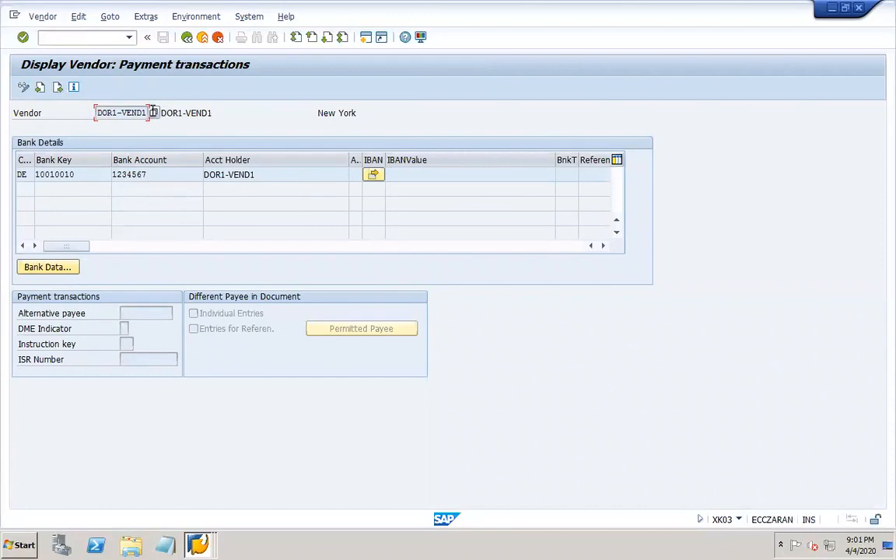
{"action": "left_click_drag", "start_coordinate": [33, 159], "coordinate": [59, 159]}
{"action": "left_click", "coordinate": [34, 172]}
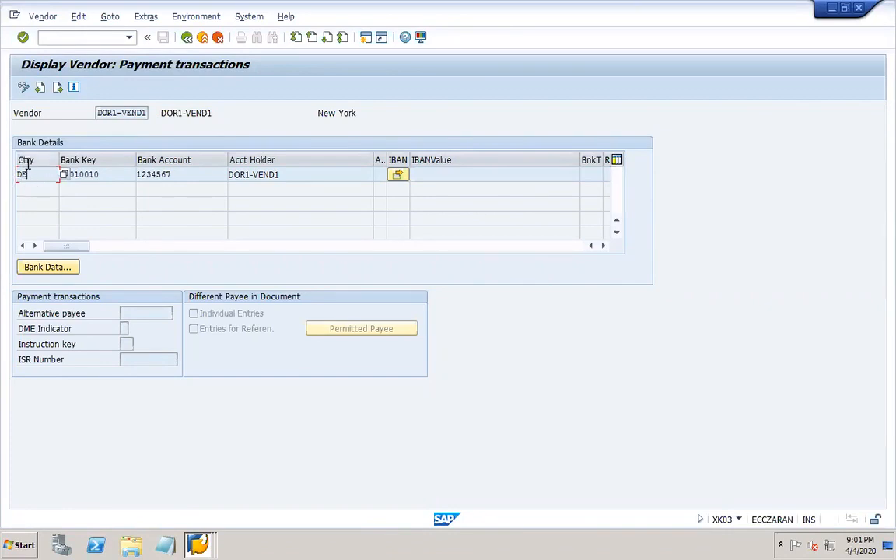
{"action": "left_click", "coordinate": [110, 174]}
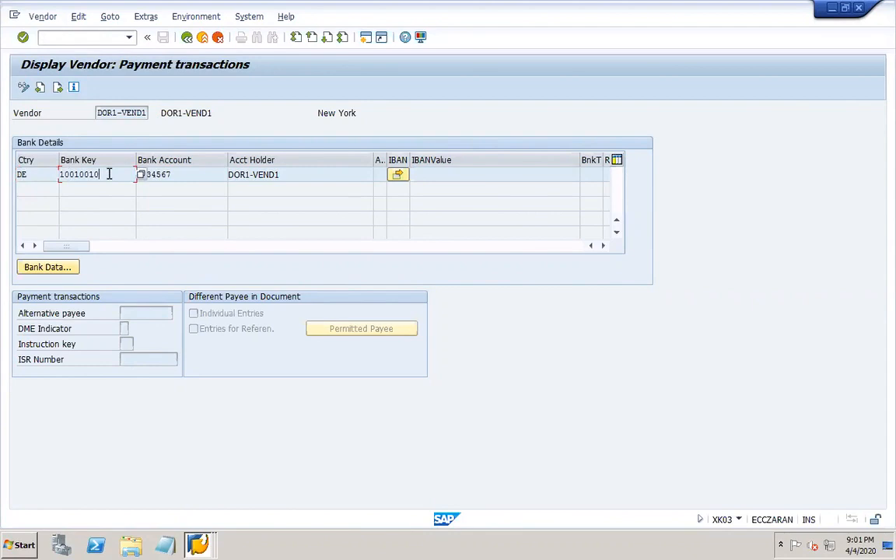
{"action": "left_click", "coordinate": [192, 174]}
{"action": "left_click", "coordinate": [859, 9]}
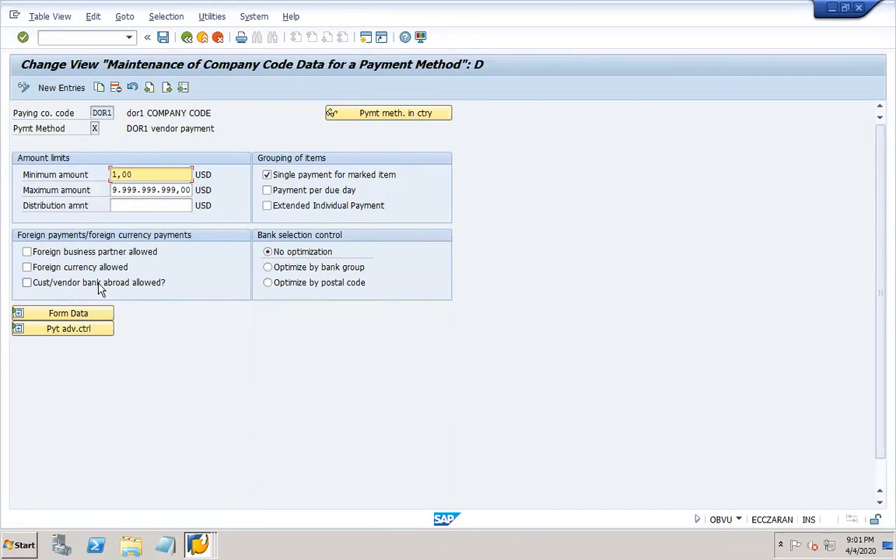
- Allow customer/vendor banks abroad for DOR1 method X, keep foreign partners unallowed, and save to a customizing request
{"action": "left_click", "coordinate": [27, 284]}
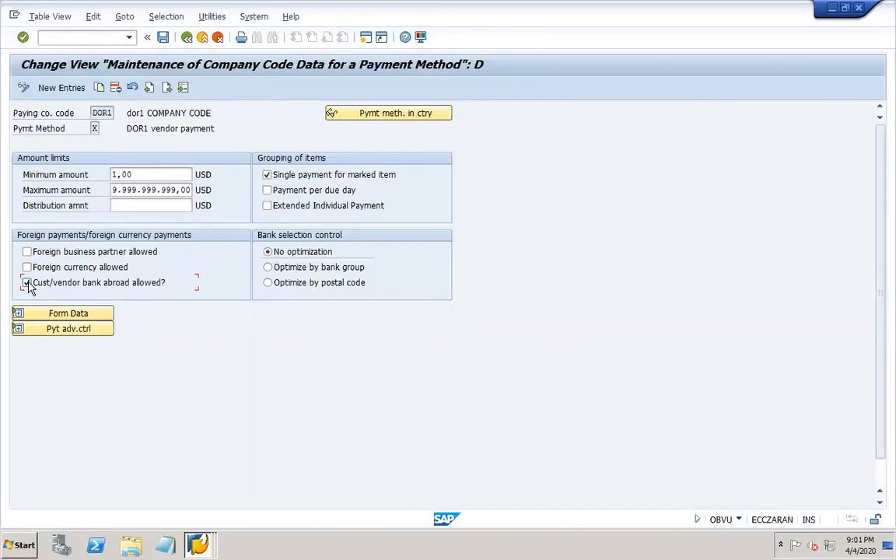
{"action": "left_click", "coordinate": [27, 253]}
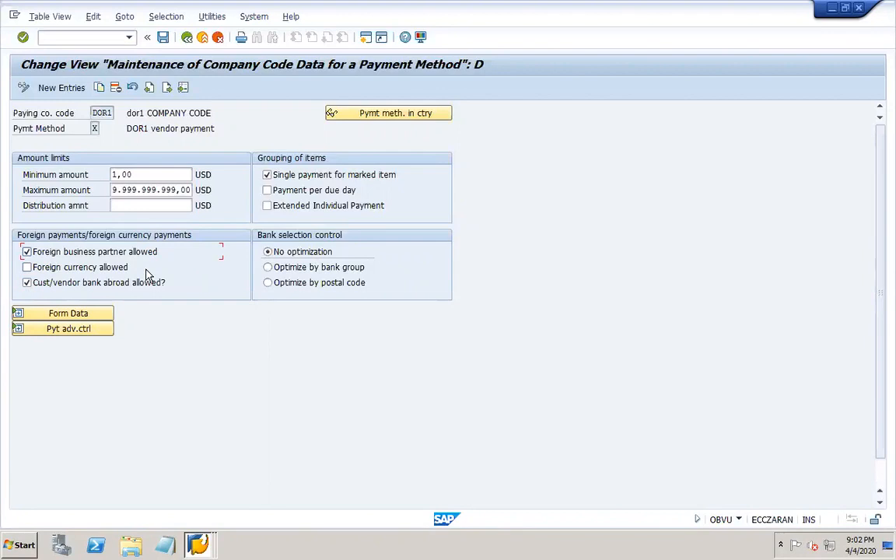
{"action": "left_click", "coordinate": [86, 253]}
{"action": "left_click", "coordinate": [162, 38]}
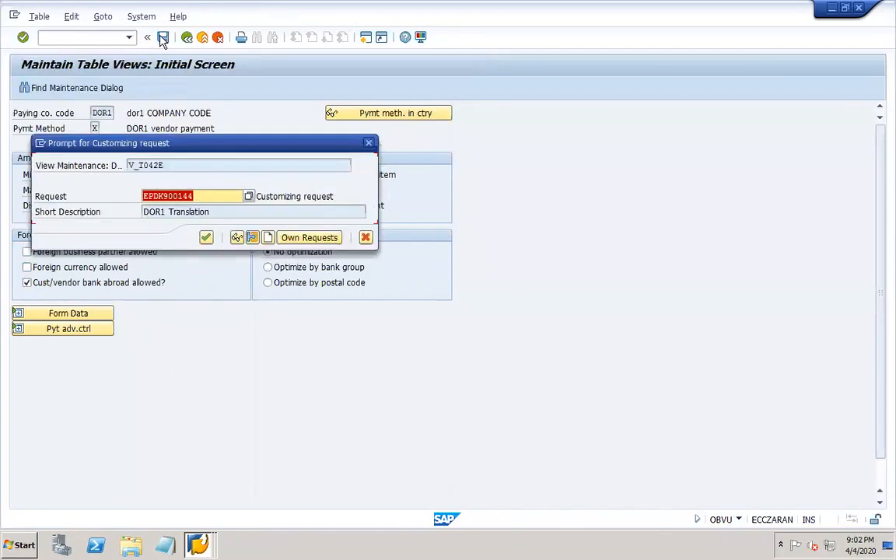
{"action": "left_click", "coordinate": [206, 237]}
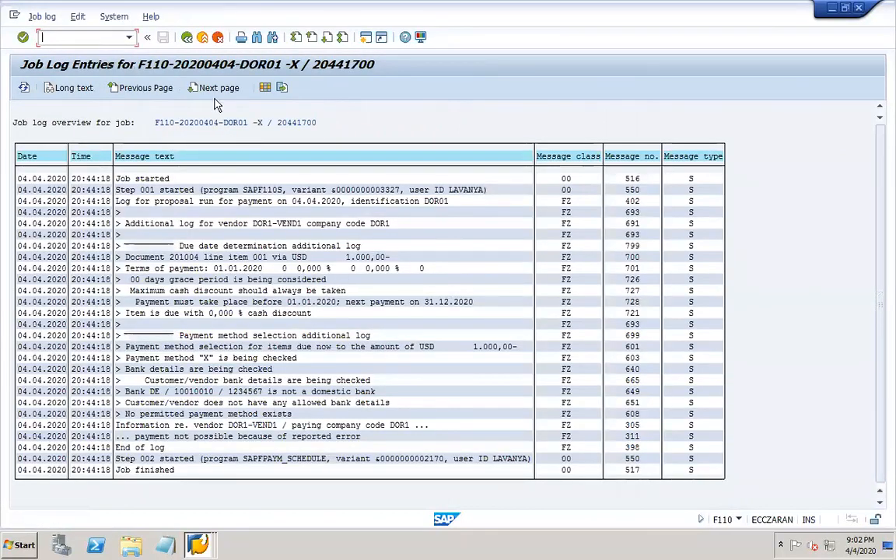
- Leave the job log and recheck the proposal log before returning to the run status
{"action": "left_click", "coordinate": [188, 39]}
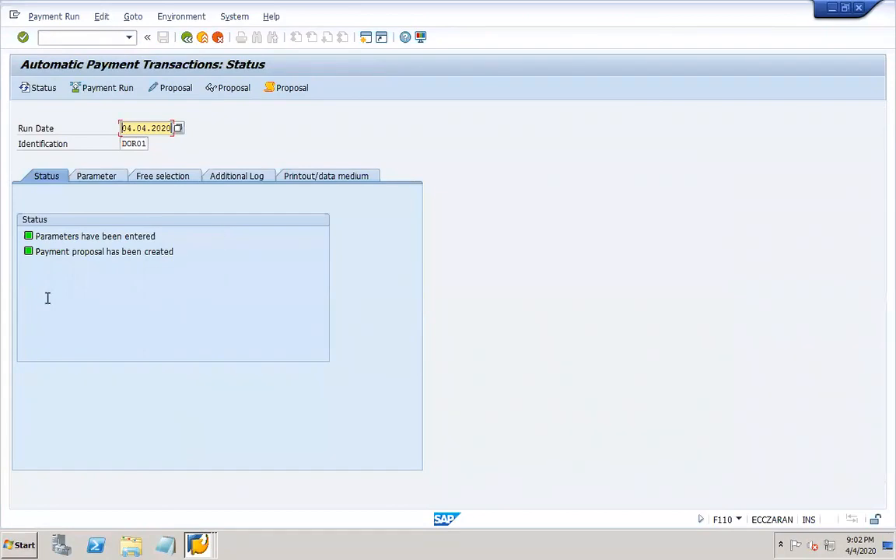
{"action": "left_click", "coordinate": [288, 88]}
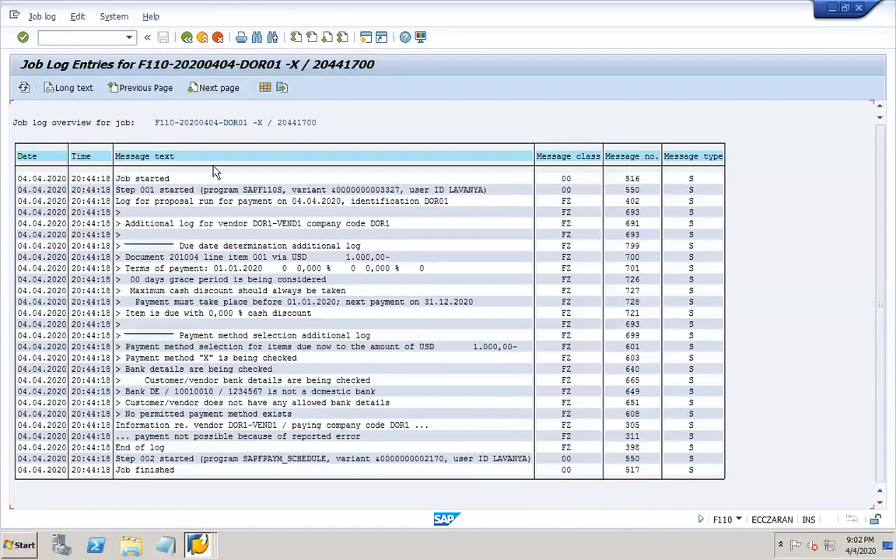
{"action": "left_click", "coordinate": [187, 39]}
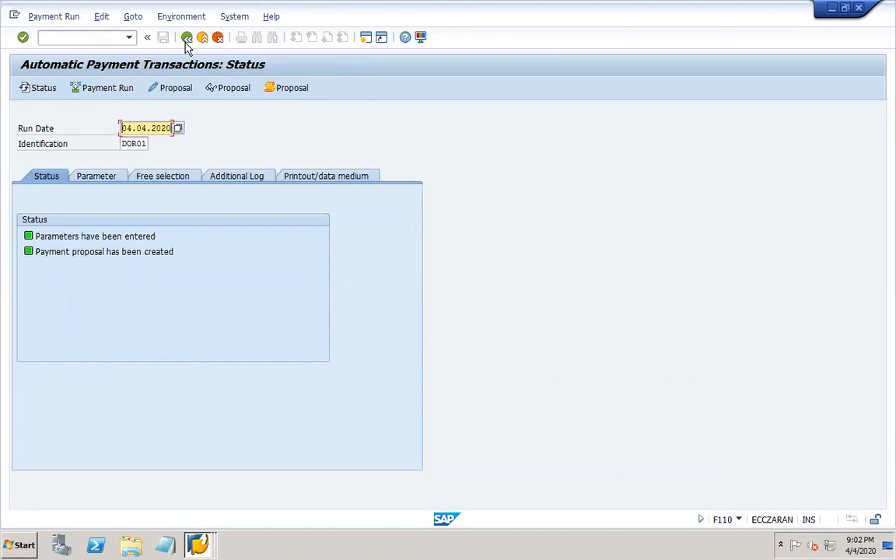
{"action": "left_click", "coordinate": [300, 90]}
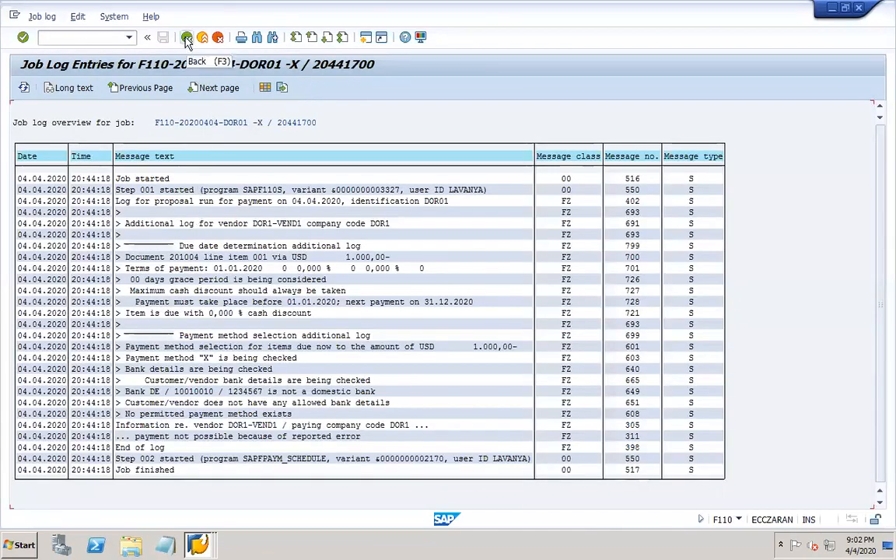
{"action": "left_click", "coordinate": [187, 39]}
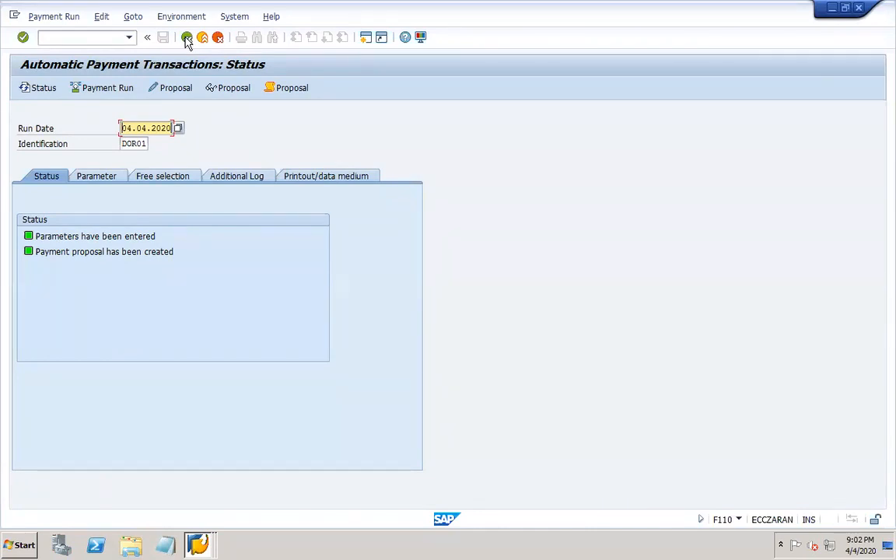
- Delete the DOR01 payment proposal and its log via Edit > Proposal > Delete
{"action": "left_click", "coordinate": [99, 17]}
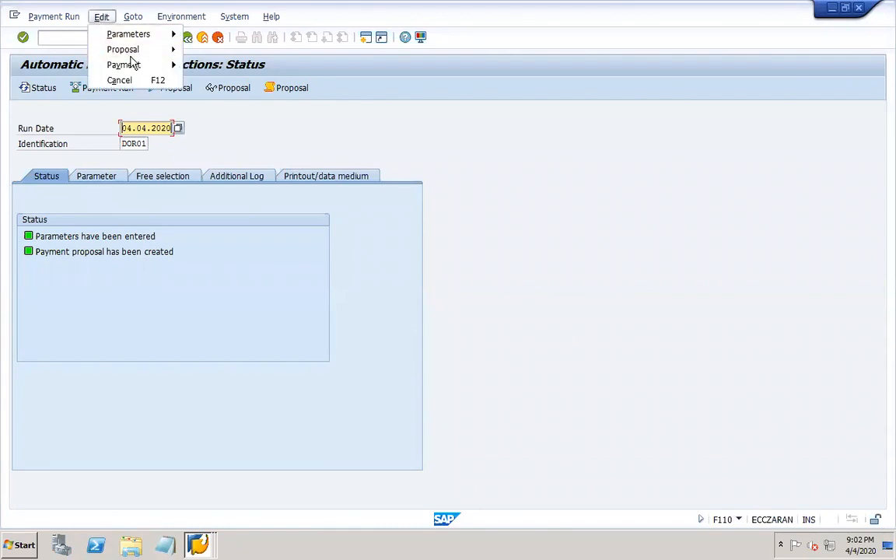
{"action": "mouse_move", "coordinate": [172, 51]}
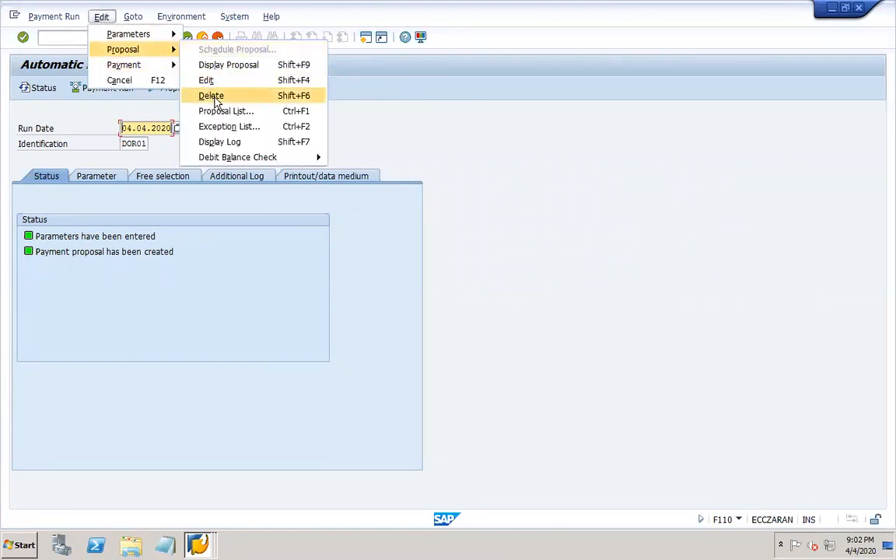
{"action": "left_click", "coordinate": [211, 96]}
{"action": "left_click", "coordinate": [190, 258]}
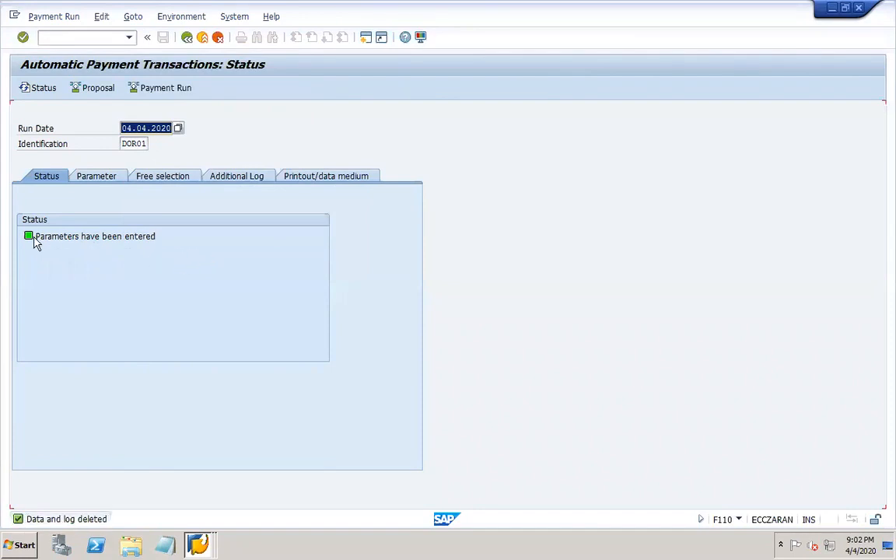
{"action": "left_click", "coordinate": [96, 181]}
- Review the Free selection, Additional Log and Printout/data medium tabs, then return to Status
{"action": "left_click", "coordinate": [167, 177]}
{"action": "left_click", "coordinate": [242, 177]}
{"action": "left_click", "coordinate": [340, 176]}
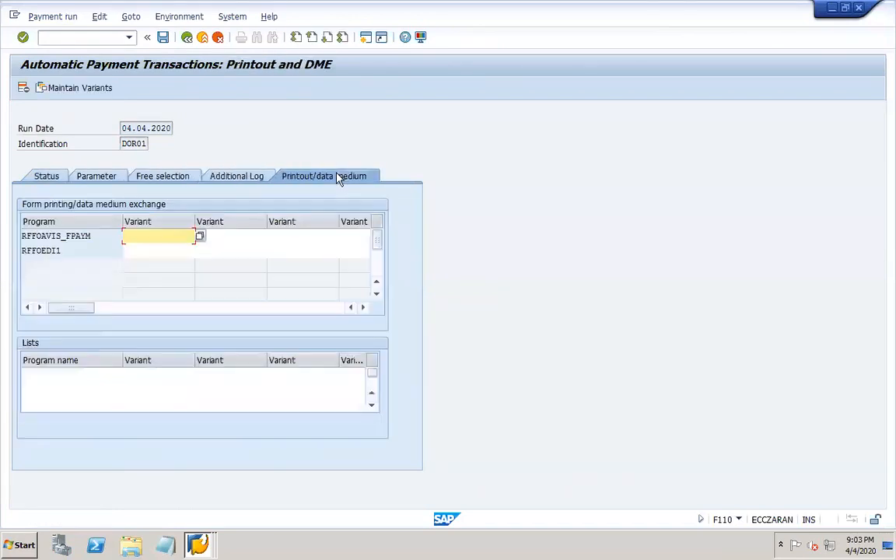
{"action": "left_click", "coordinate": [47, 176]}
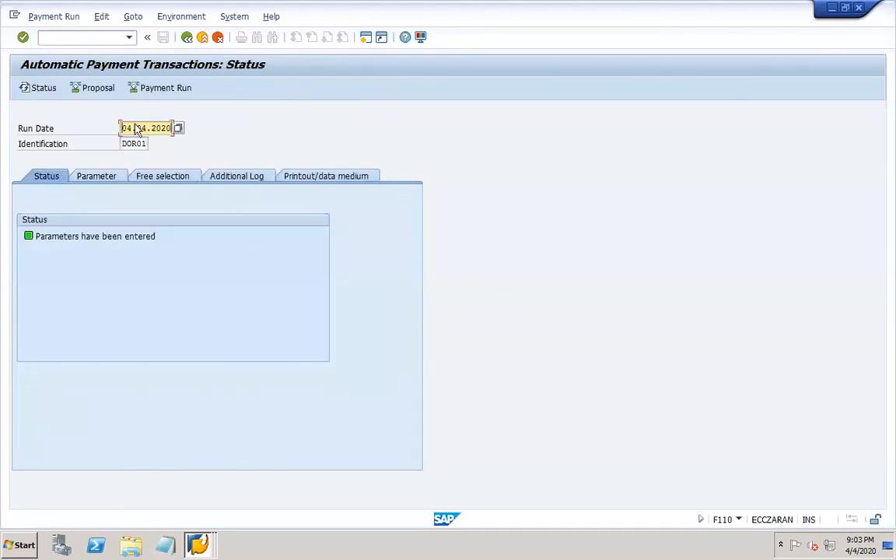
- Schedule a new DOR01 proposal to start immediately and refresh the status to confirm it
{"action": "left_click", "coordinate": [92, 88]}
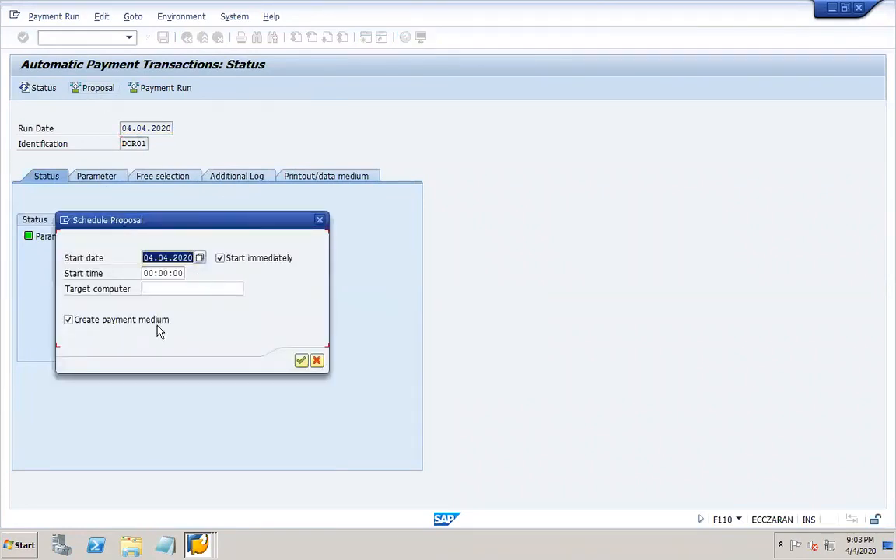
{"action": "left_click", "coordinate": [301, 361]}
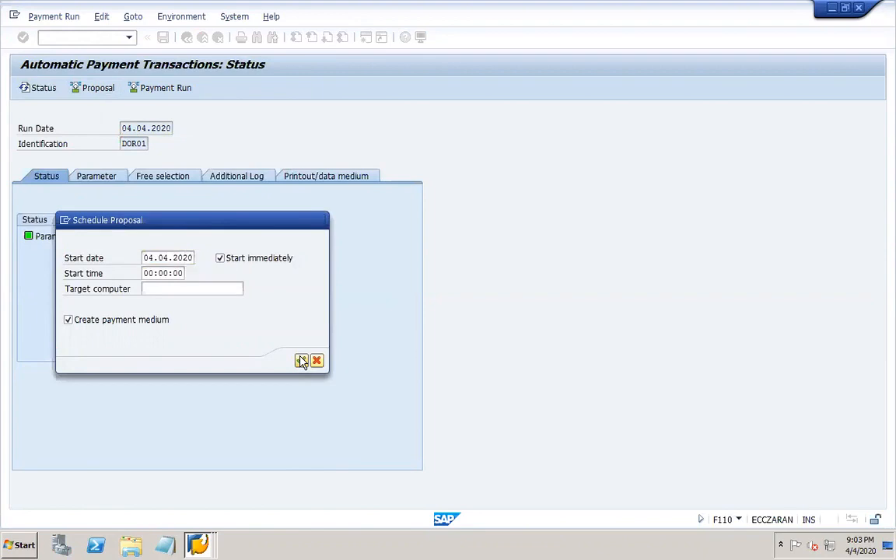
{"action": "left_click", "coordinate": [30, 88]}
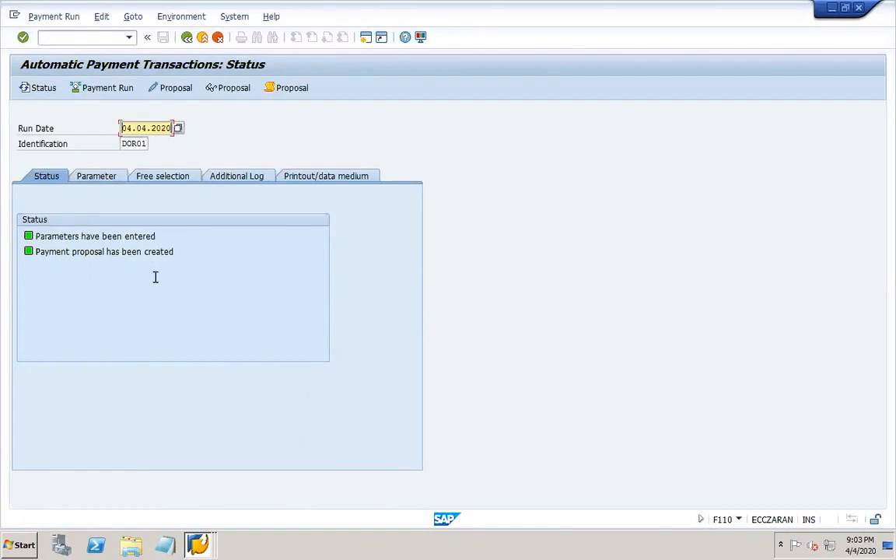
{"action": "left_click", "coordinate": [216, 89]}
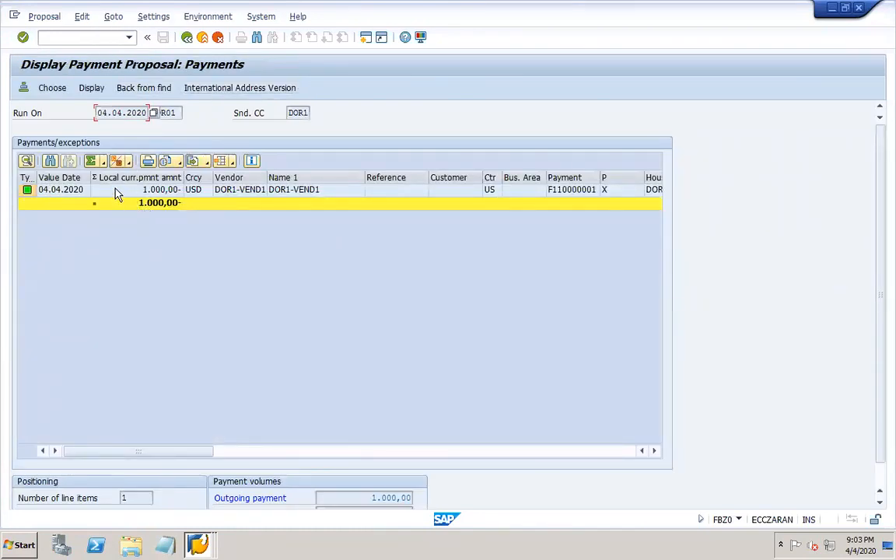
- Select the 1.000,00 USD payment line and narrow the Name 1 and Reference columns
{"action": "left_click", "coordinate": [115, 194]}
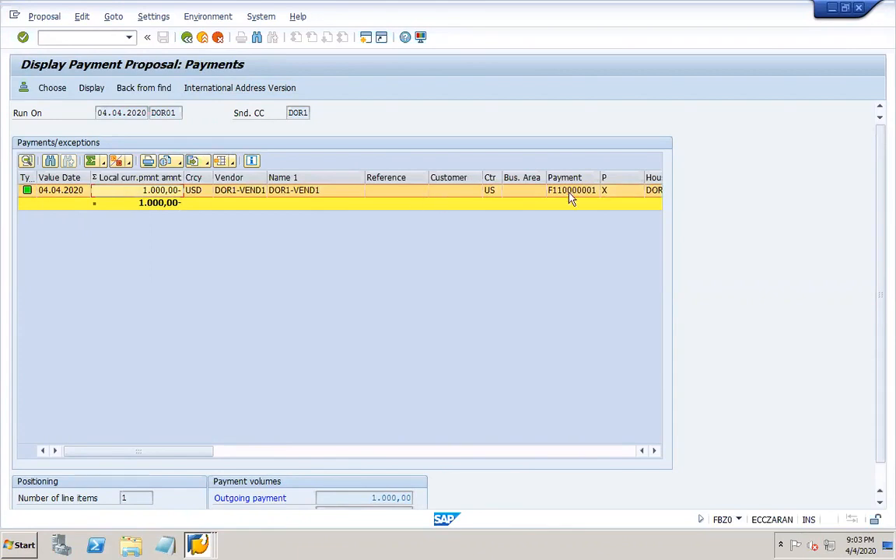
{"action": "left_click_drag", "start_coordinate": [363, 178], "coordinate": [336, 178]}
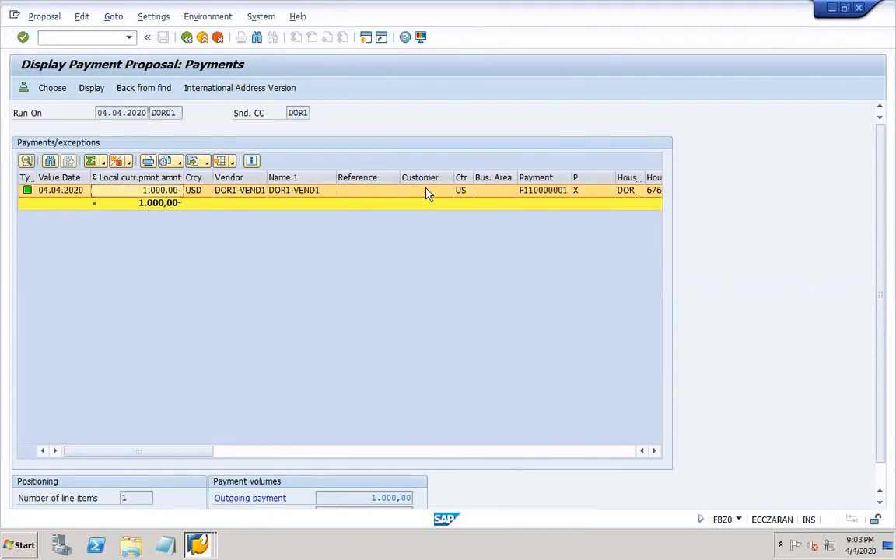
{"action": "left_click_drag", "start_coordinate": [398, 178], "coordinate": [370, 178]}
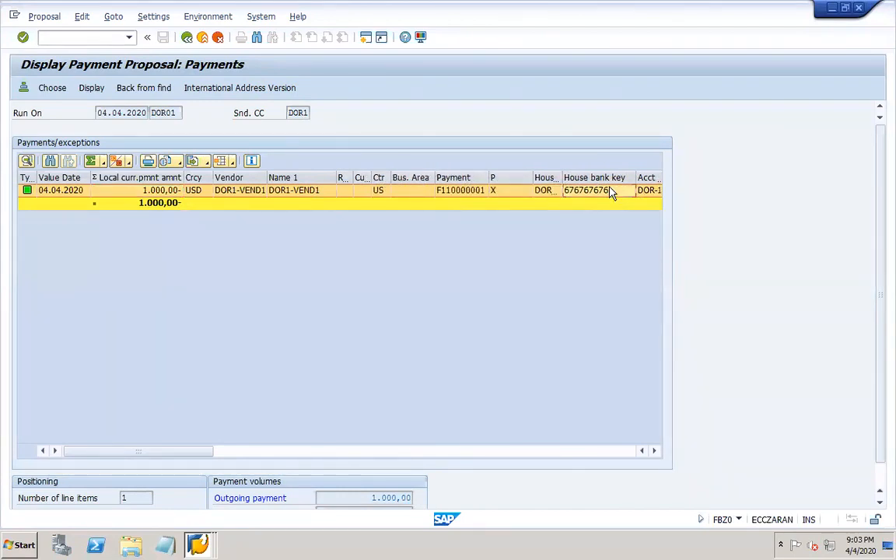
- Step across the payment row's Acct, G/L Account, Amount, Account No and Bank Ctry values
{"action": "key", "text": "Right"}
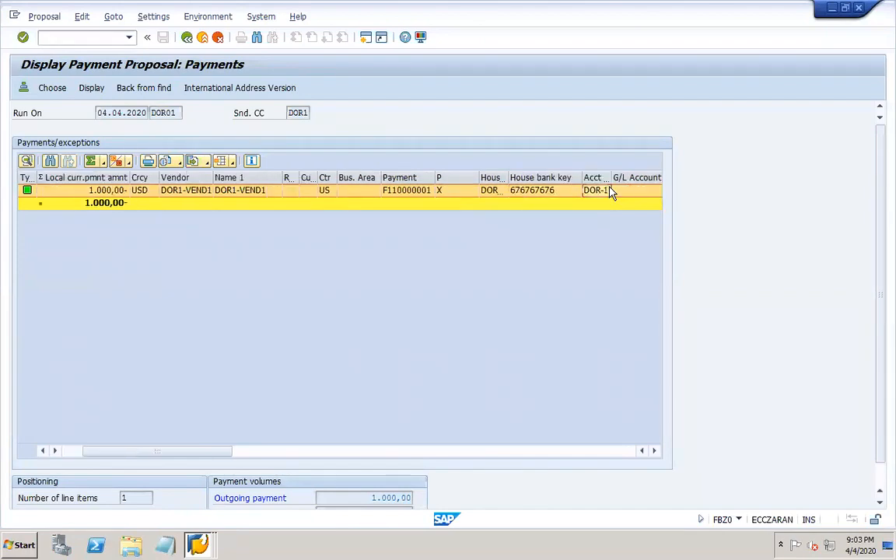
{"action": "key", "text": "Right"}
{"action": "key", "text": "Right"}
{"action": "key", "text": "Right"}
{"action": "key", "text": "Right"}
{"action": "key", "text": "Right"}
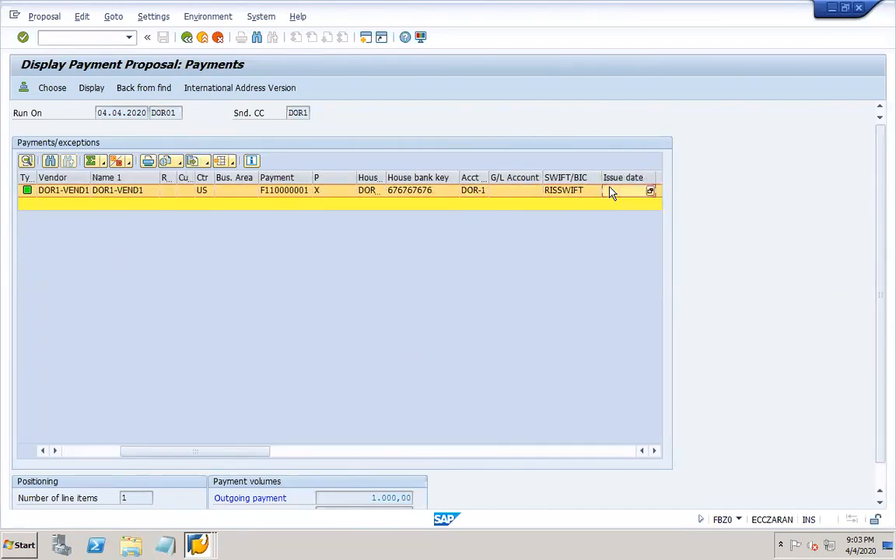
{"action": "key", "text": "Right"}
{"action": "key", "text": "Right"}
{"action": "key", "text": "Right"}
{"action": "key", "text": "Right"}
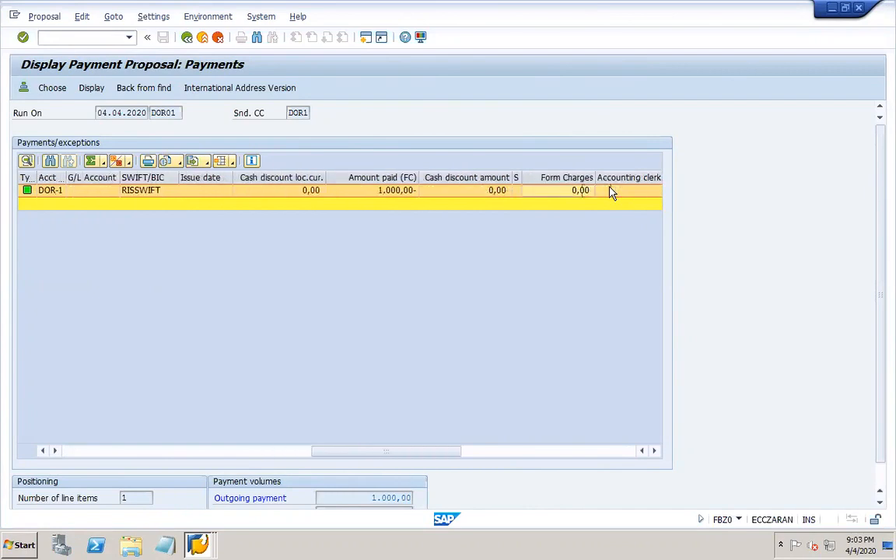
{"action": "key", "text": "Right"}
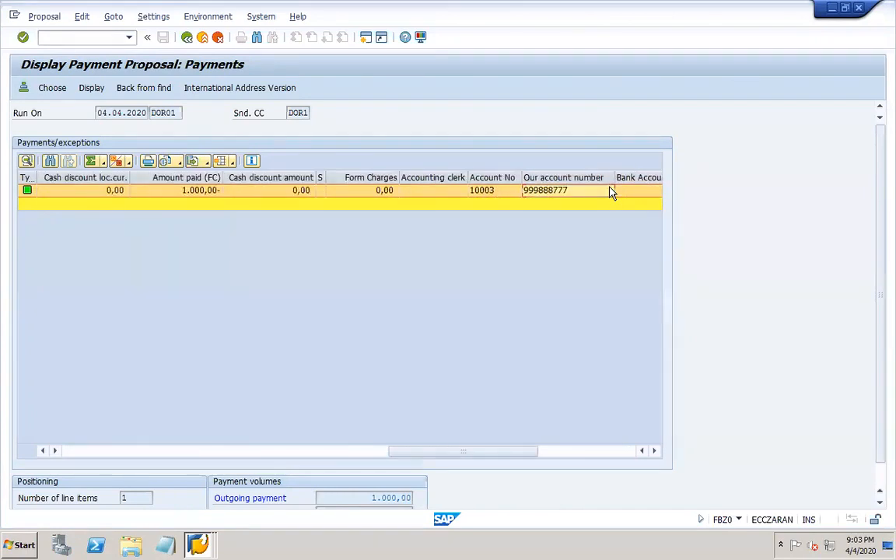
{"action": "key", "text": "Right"}
{"action": "key", "text": "Right"}
{"action": "key", "text": "Right"}
{"action": "key", "text": "Right"}
{"action": "key", "text": "Right"}
{"action": "key", "text": "Left"}
{"action": "key", "text": "Left"}
{"action": "key", "text": "Left"}
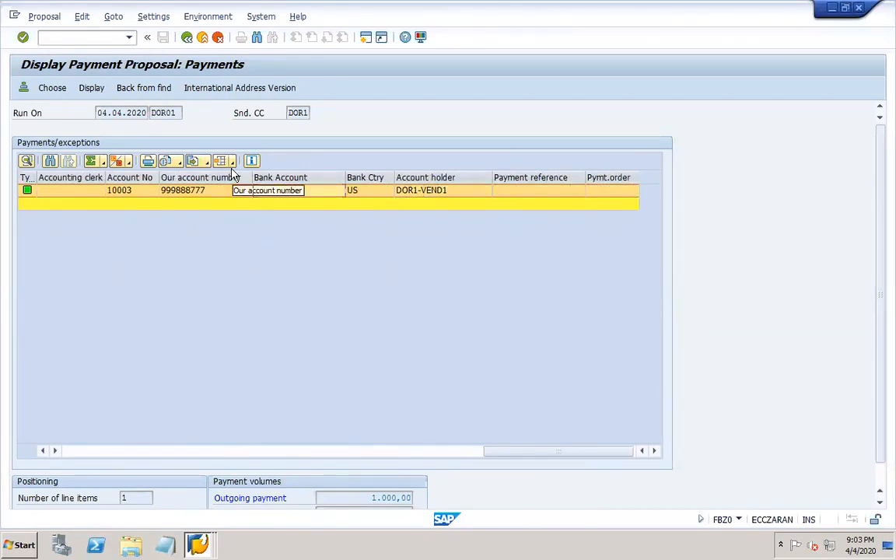
{"action": "left_click", "coordinate": [231, 162]}
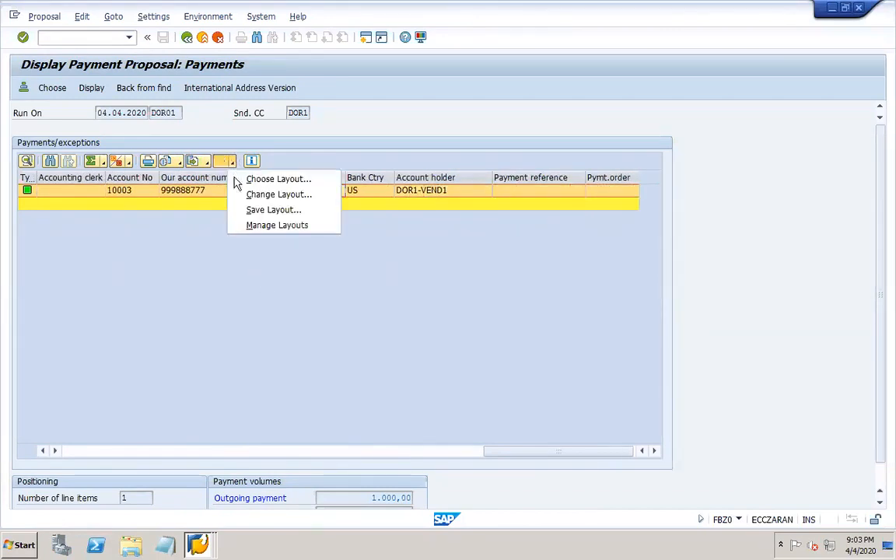
- Open the Change Layout editor for the payment list's columns
{"action": "left_click", "coordinate": [272, 193]}
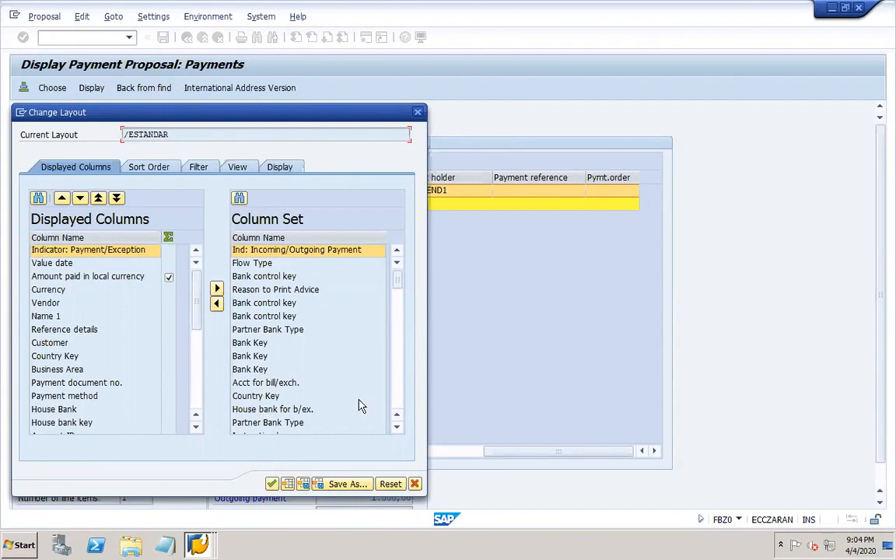
{"action": "left_click", "coordinate": [397, 405]}
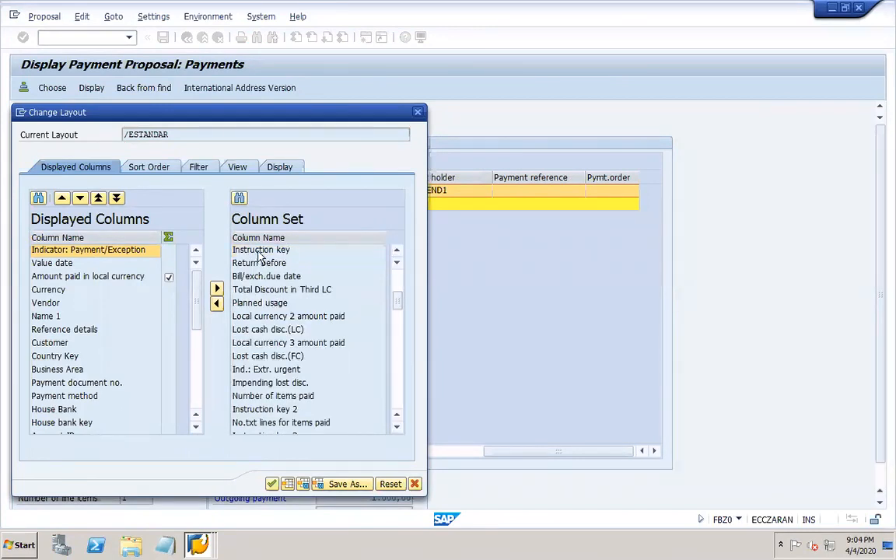
{"action": "left_click", "coordinate": [396, 390]}
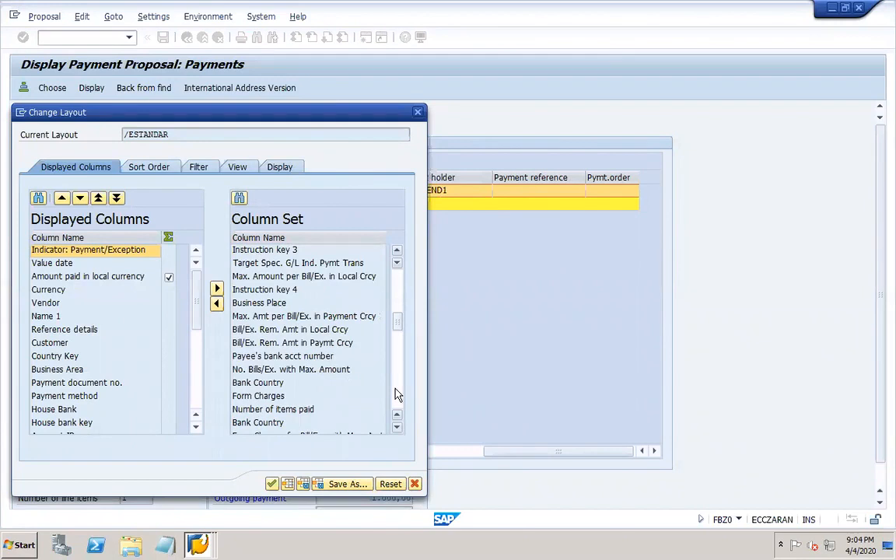
{"action": "left_click", "coordinate": [396, 393]}
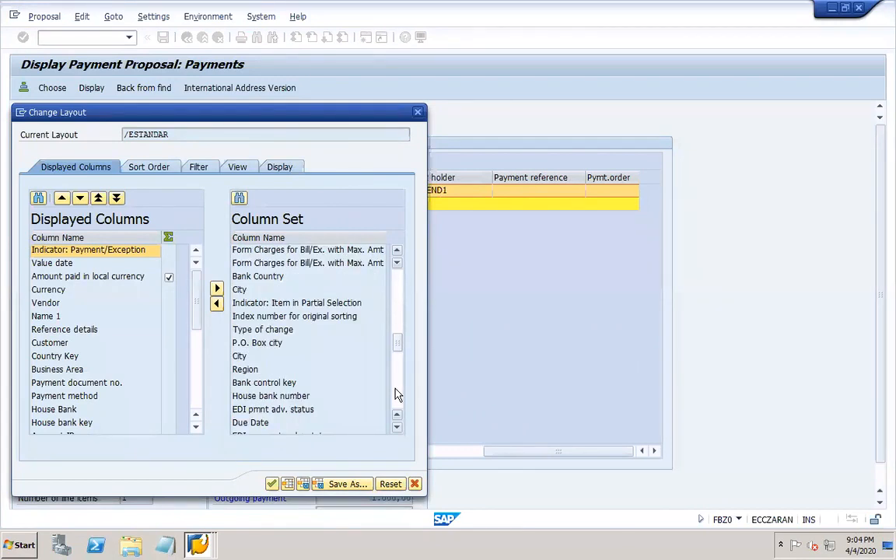
- Search the available columns for 'docu' and 'doc', find no hits, and close the layout settings
{"action": "left_click", "coordinate": [239, 198]}
{"action": "type", "text": "docu"}
{"action": "key", "text": "Return"}
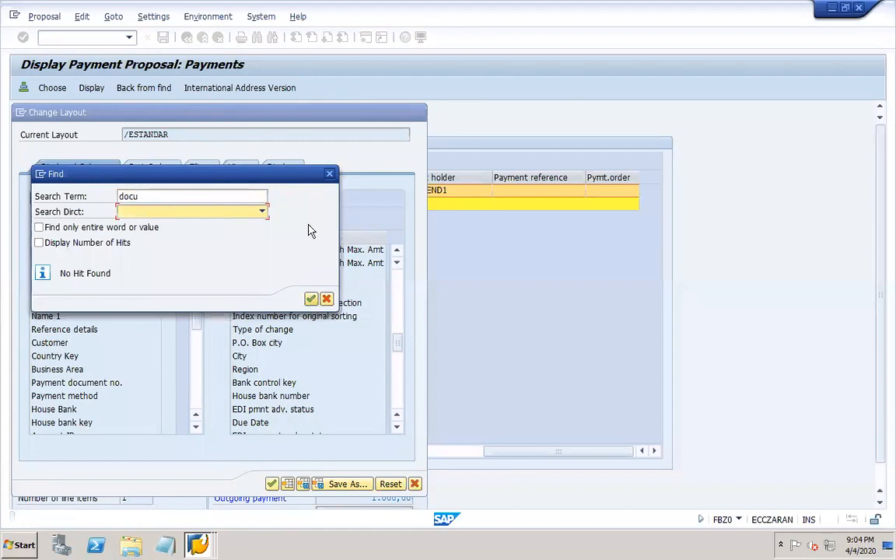
{"action": "left_click", "coordinate": [329, 174]}
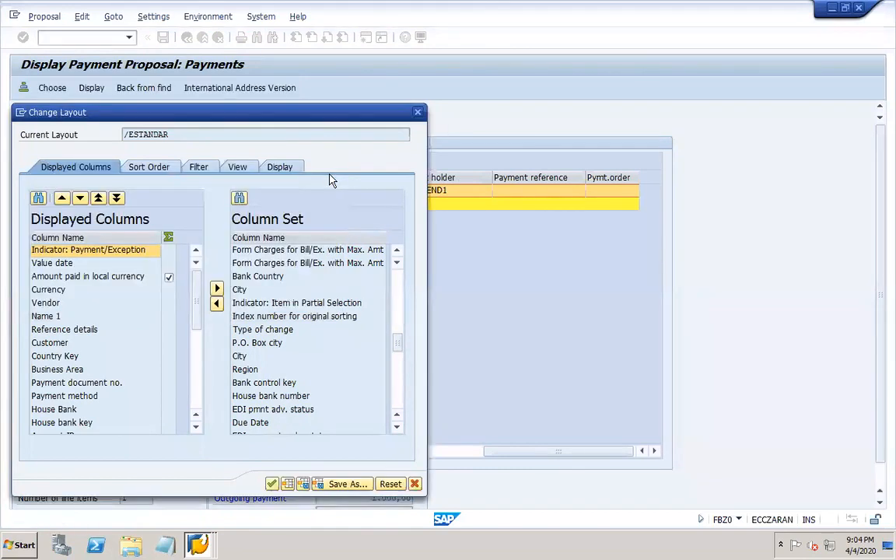
{"action": "left_click", "coordinate": [239, 198]}
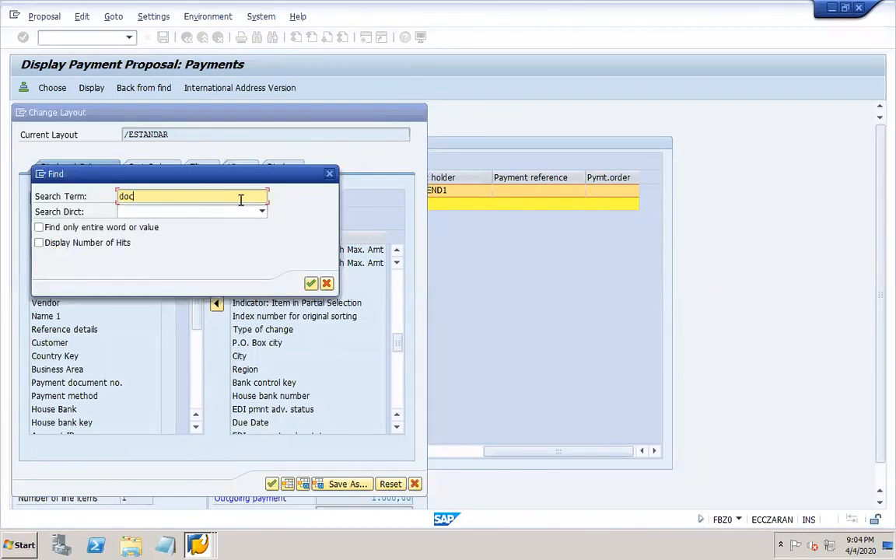
{"action": "key", "text": "Return"}
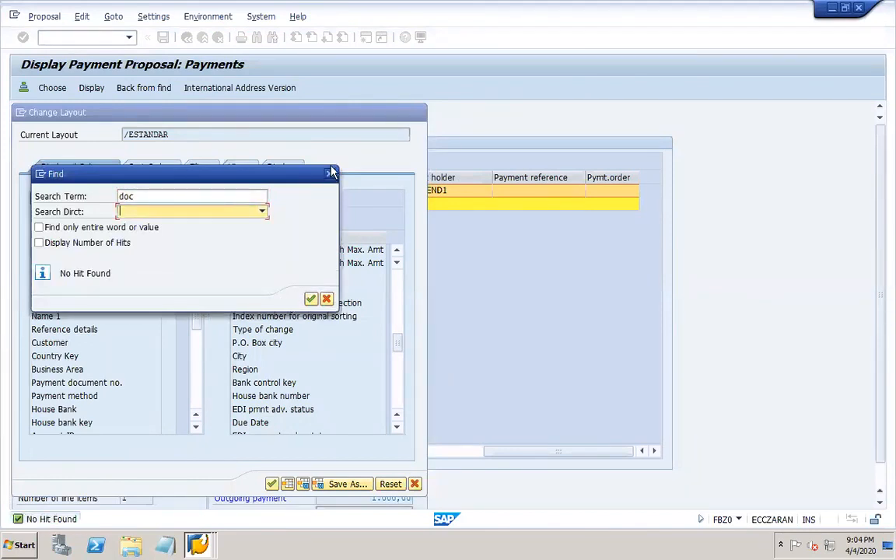
{"action": "left_click", "coordinate": [330, 173]}
{"action": "left_click", "coordinate": [417, 116]}
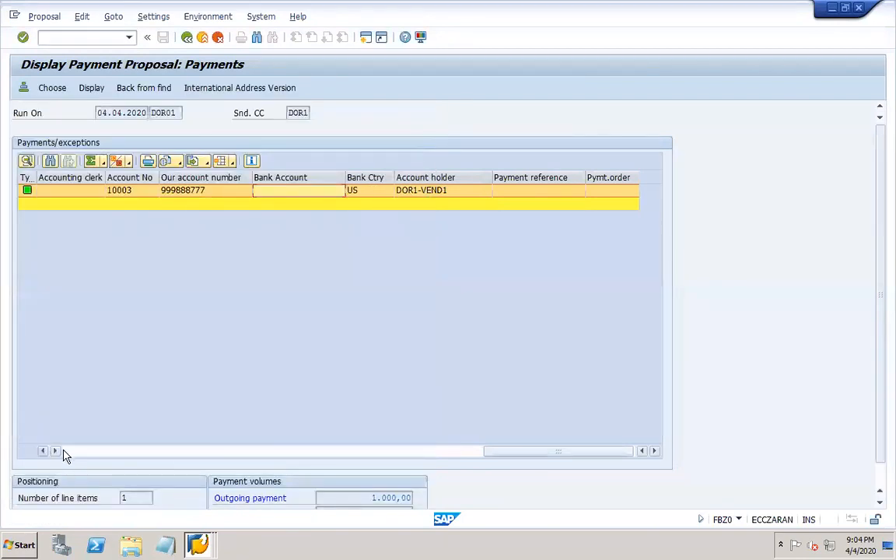
- Review the payment's Vendor, Amount paid, clerk, Bank Account and holder fields, then return to run status
{"action": "left_click", "coordinate": [65, 451]}
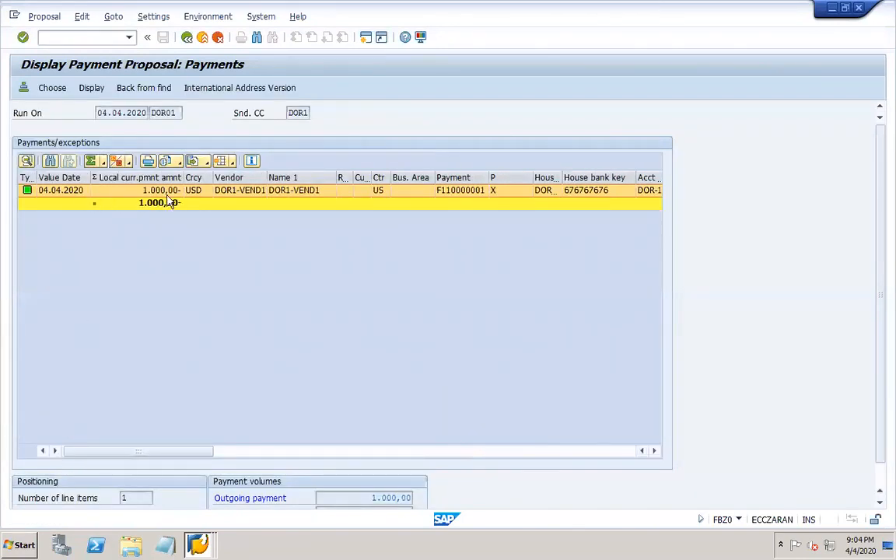
{"action": "left_click", "coordinate": [235, 195]}
{"action": "key", "text": "Right"}
{"action": "key", "text": "Right"}
{"action": "key", "text": "Right"}
{"action": "key", "text": "Right"}
{"action": "key", "text": "Right"}
{"action": "key", "text": "Right"}
{"action": "key", "text": "Right"}
{"action": "key", "text": "Right"}
{"action": "key", "text": "Right"}
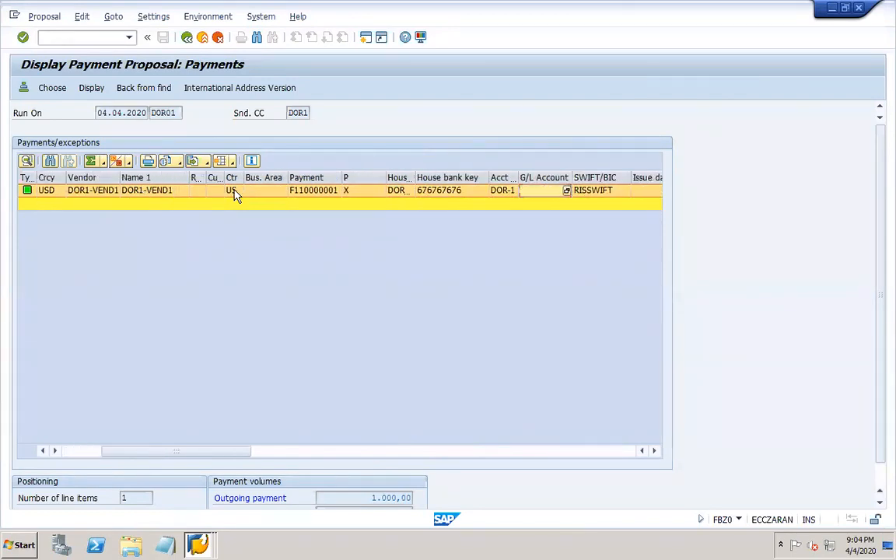
{"action": "key", "text": "Right"}
{"action": "key", "text": "Right"}
{"action": "key", "text": "Right"}
{"action": "key", "text": "Right"}
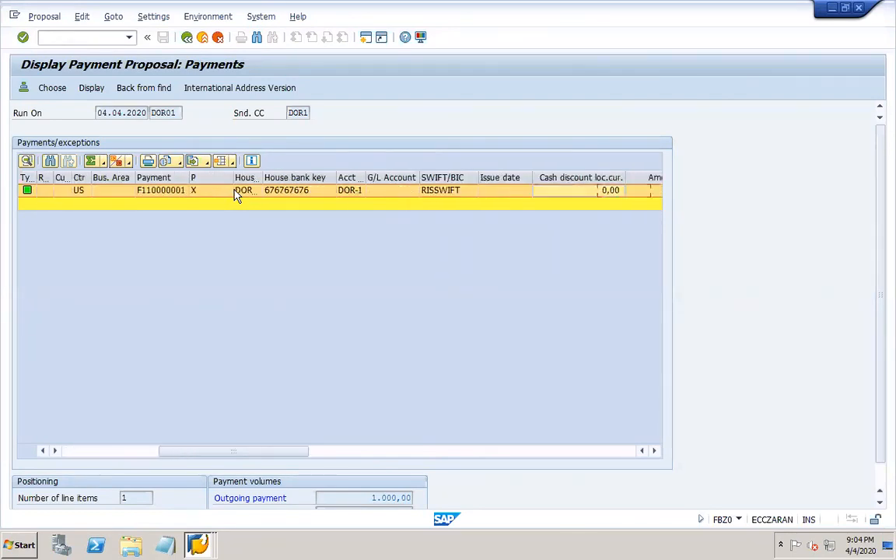
{"action": "key", "text": "Right"}
{"action": "key", "text": "Right"}
{"action": "key", "text": "Right"}
{"action": "key", "text": "Right"}
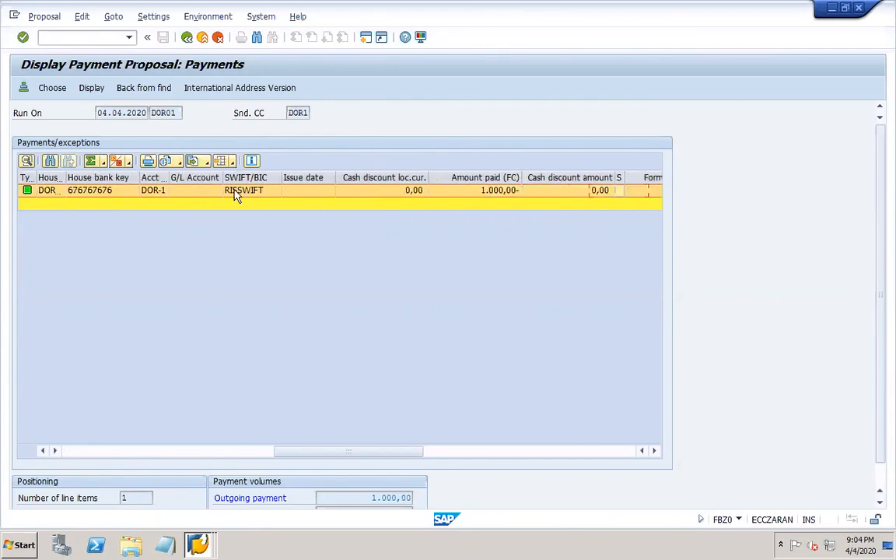
{"action": "key", "text": "Right"}
{"action": "key", "text": "Right"}
{"action": "key", "text": "Right"}
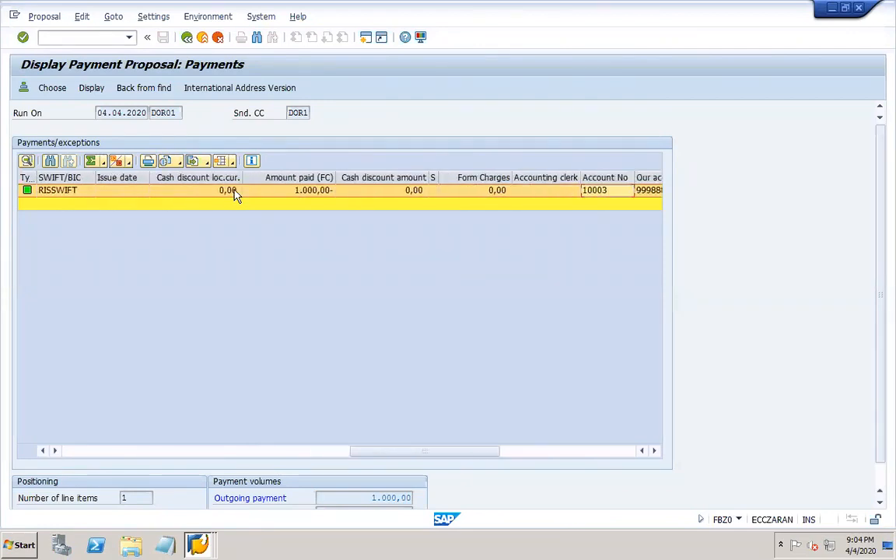
{"action": "key", "text": "Right"}
{"action": "key", "text": "Right"}
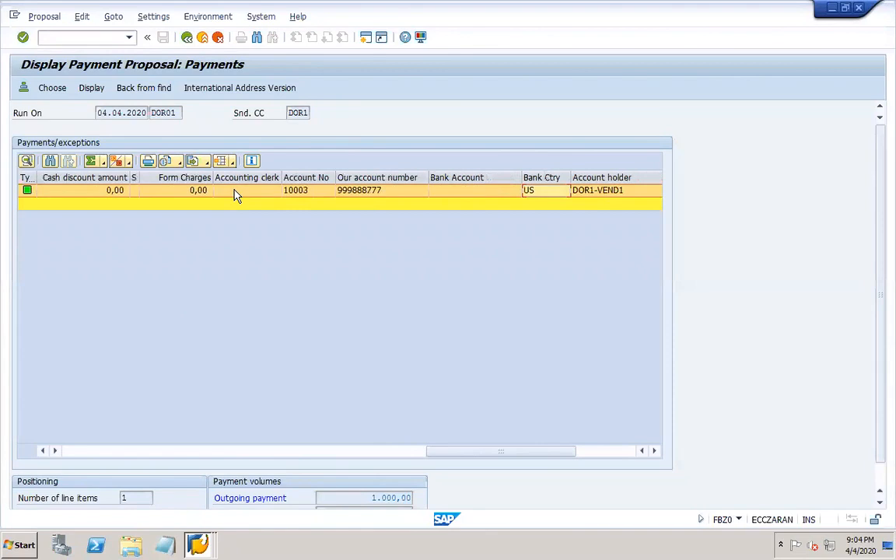
{"action": "key", "text": "Right"}
{"action": "key", "text": "Right"}
{"action": "key", "text": "Right"}
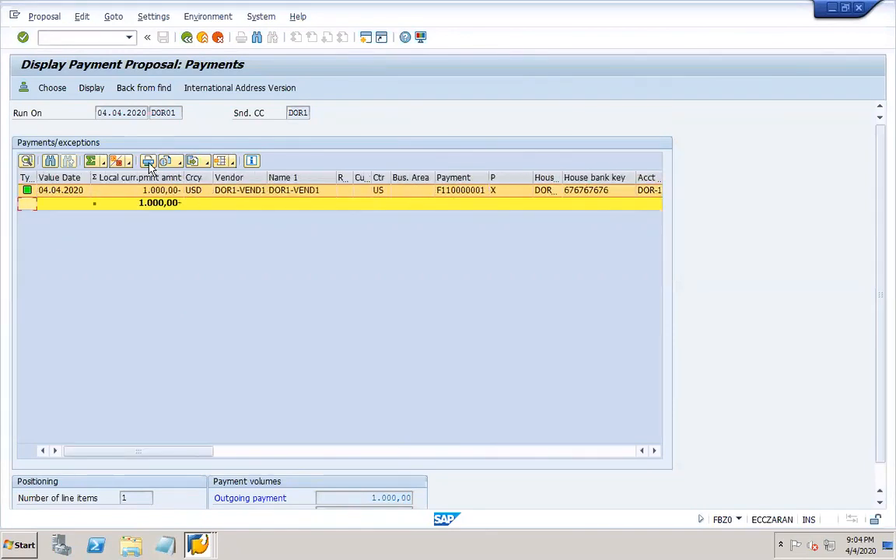
{"action": "left_click", "coordinate": [188, 39]}
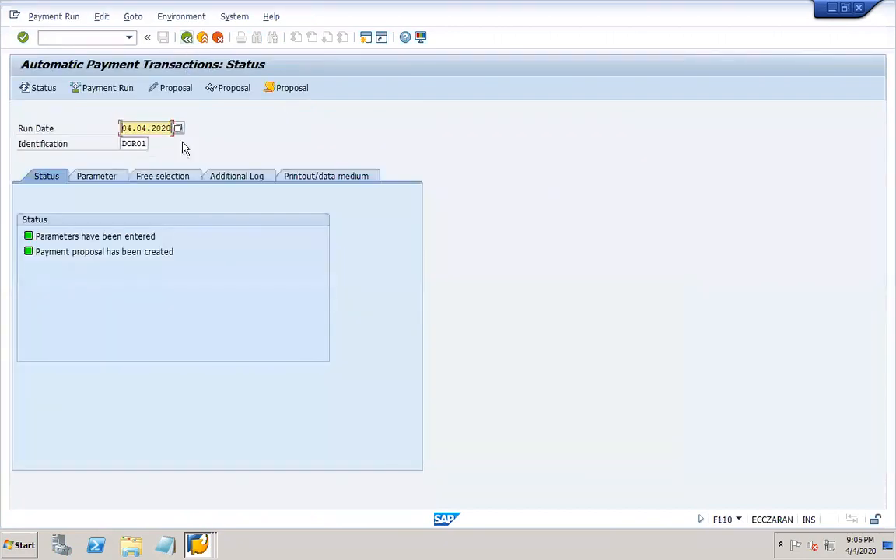
- Open the payment proposal for editing for all accounting clerks and step through the DOR1-VEND1 payment row
{"action": "left_click", "coordinate": [180, 92]}
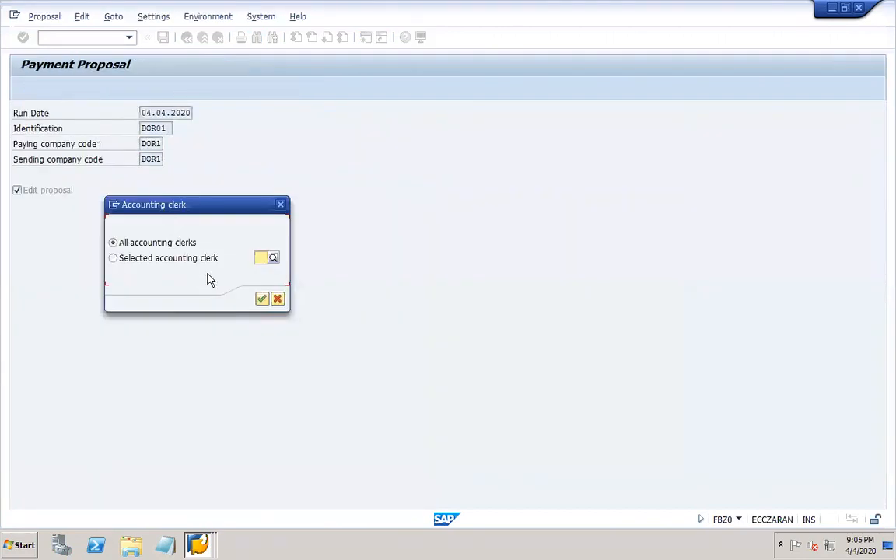
{"action": "left_click", "coordinate": [262, 300]}
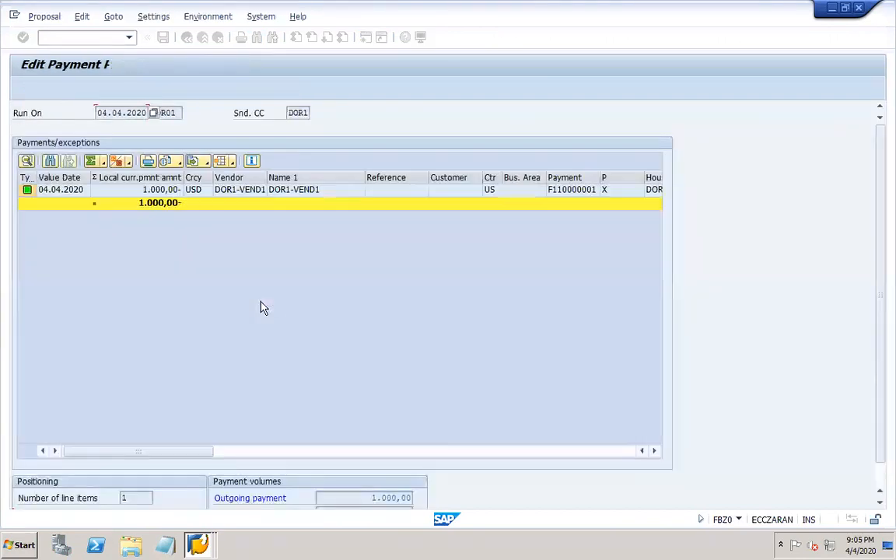
{"action": "left_click", "coordinate": [139, 194]}
{"action": "key", "text": "Tab"}
{"action": "key", "text": "Tab"}
{"action": "key", "text": "Tab"}
{"action": "key", "text": "Tab"}
{"action": "key", "text": "Tab"}
{"action": "key", "text": "Tab"}
{"action": "key", "text": "Tab"}
{"action": "key", "text": "Tab"}
{"action": "key", "text": "Tab"}
{"action": "key", "text": "Tab"}
{"action": "key", "text": "Tab"}
{"action": "key", "text": "Tab"}
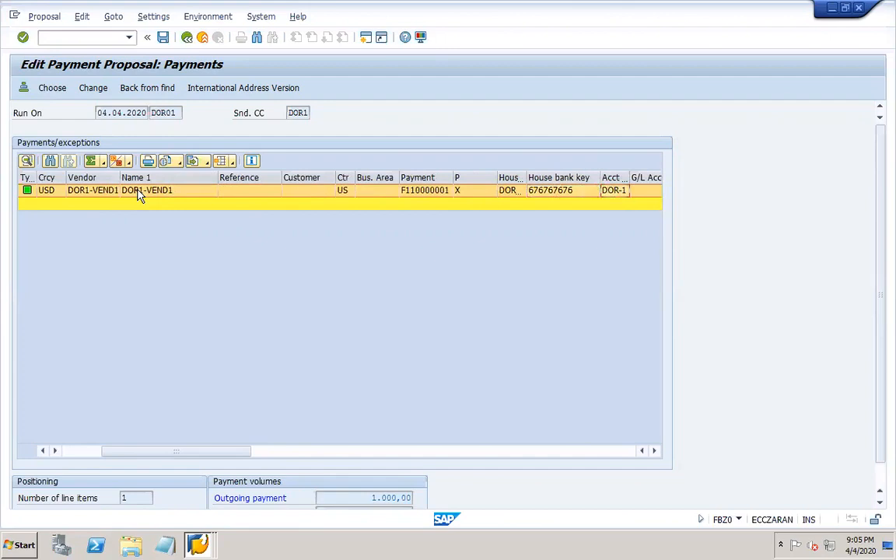
{"action": "key", "text": "Tab"}
{"action": "key", "text": "Tab"}
{"action": "key", "text": "Tab"}
{"action": "key", "text": "Tab"}
{"action": "key", "text": "Tab"}
{"action": "key", "text": "Tab"}
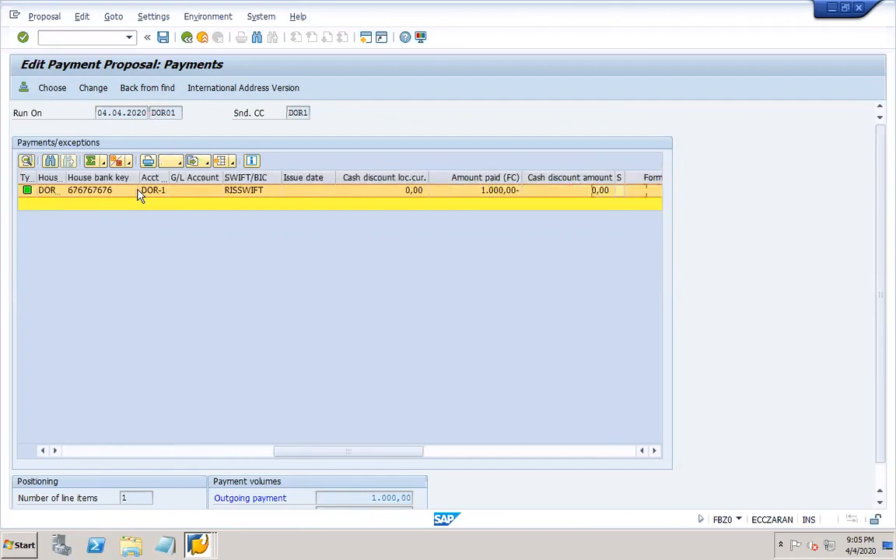
{"action": "key", "text": "Tab"}
{"action": "key", "text": "Tab"}
{"action": "key", "text": "Tab"}
{"action": "key", "text": "Tab"}
{"action": "key", "text": "Tab"}
{"action": "key", "text": "Tab"}
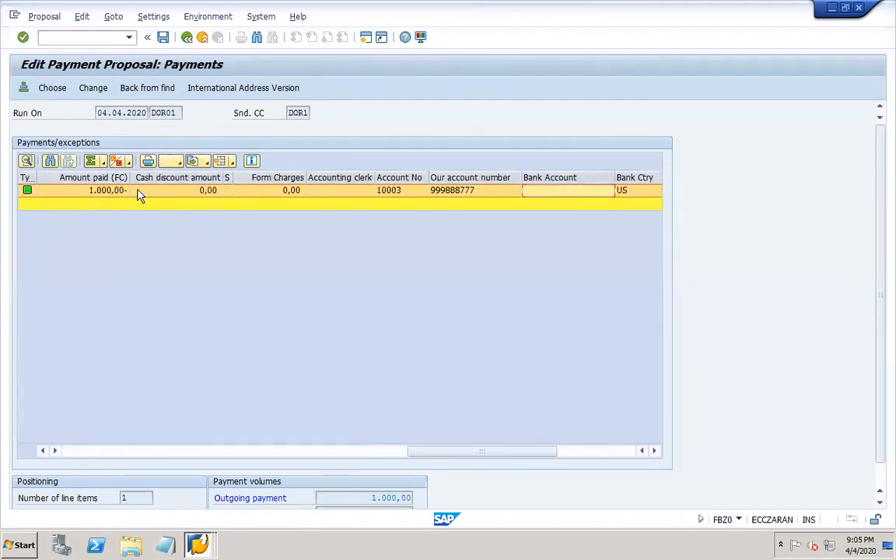
{"action": "key", "text": "Tab"}
{"action": "key", "text": "Tab"}
{"action": "key", "text": "Tab"}
{"action": "key", "text": "Tab"}
{"action": "key", "text": "Tab"}
{"action": "key", "text": "Tab"}
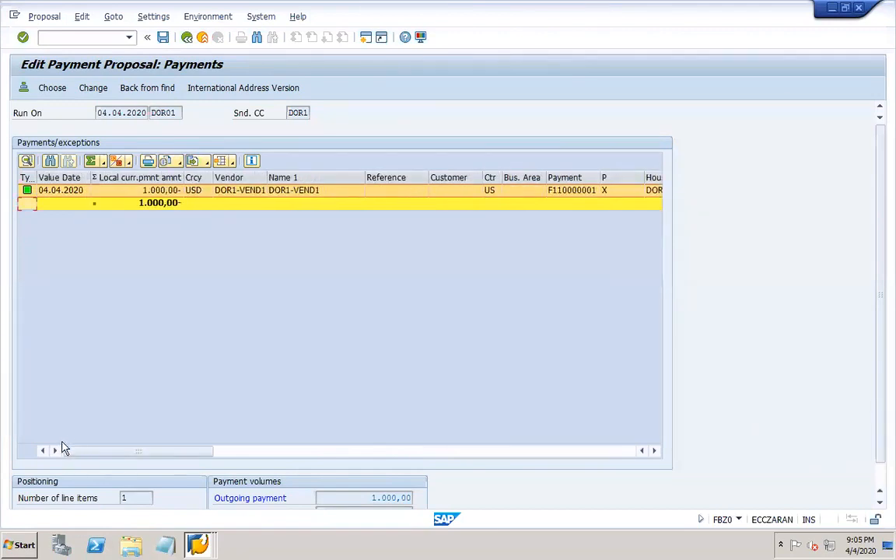
- View the DOR1-VEND1 payment's paid items, inspect document 201004, and go back to the payments list
{"action": "left_click", "coordinate": [62, 191]}
{"action": "double_click", "coordinate": [62, 196]}
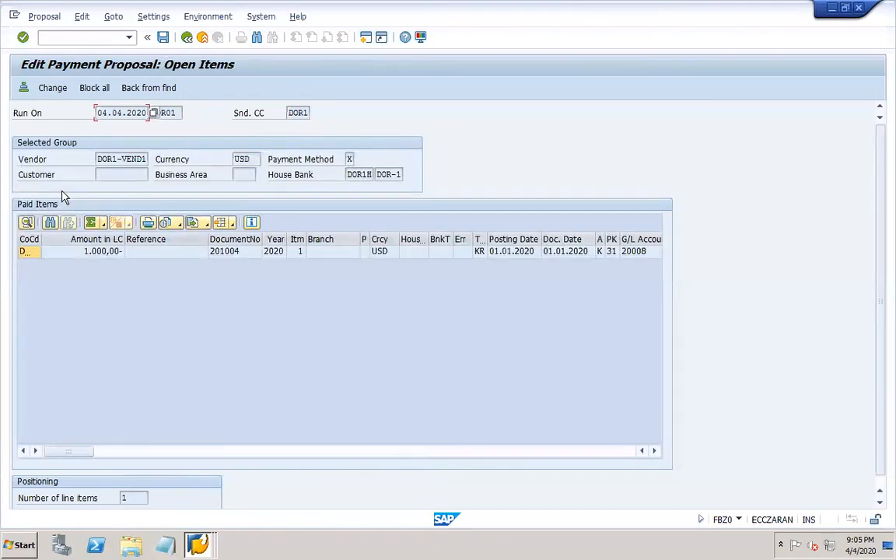
{"action": "left_click", "coordinate": [234, 253]}
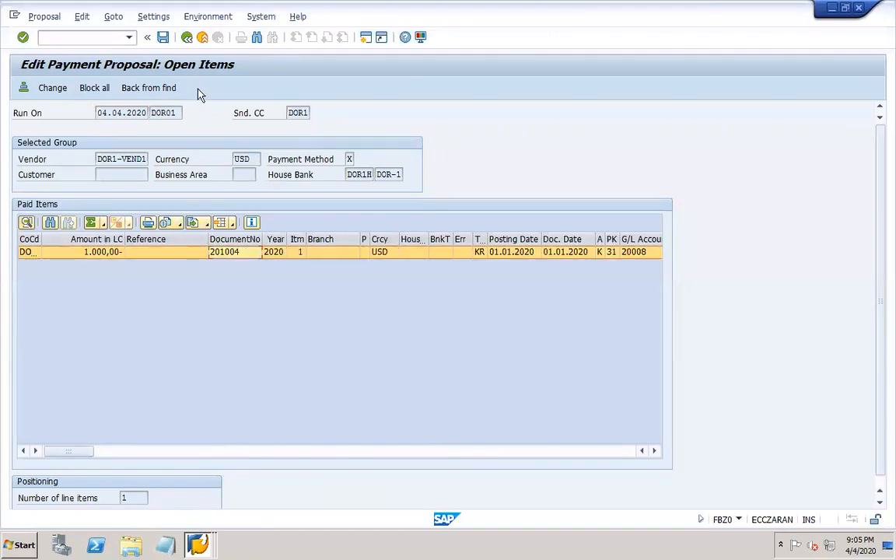
{"action": "left_click", "coordinate": [186, 39]}
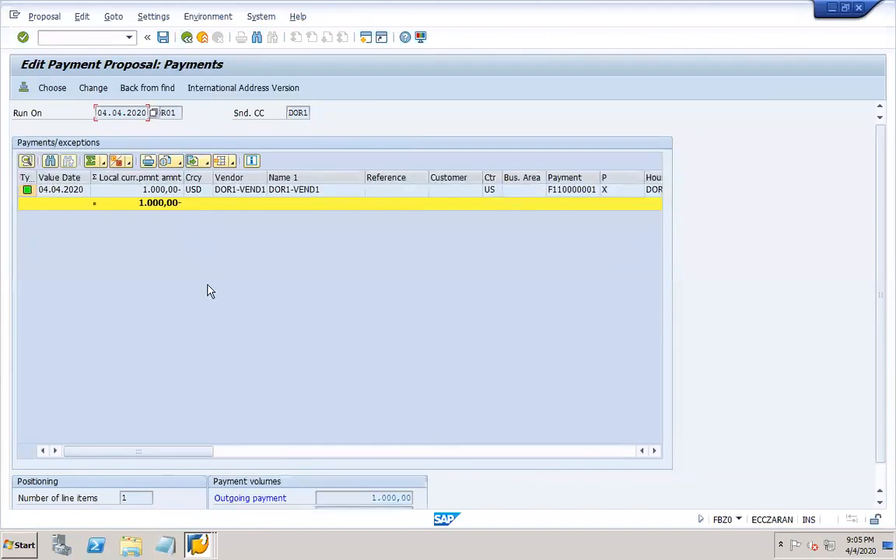
- Display the proposal, inspect paid document 201004 of the DOR1-VEND1 payment, and return to the DOR01 status
{"action": "left_click", "coordinate": [187, 39]}
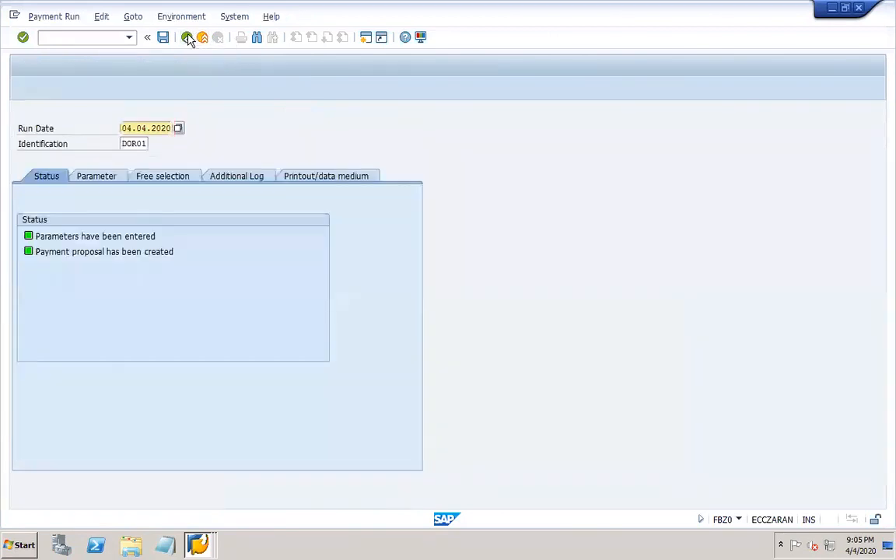
{"action": "left_click", "coordinate": [233, 88]}
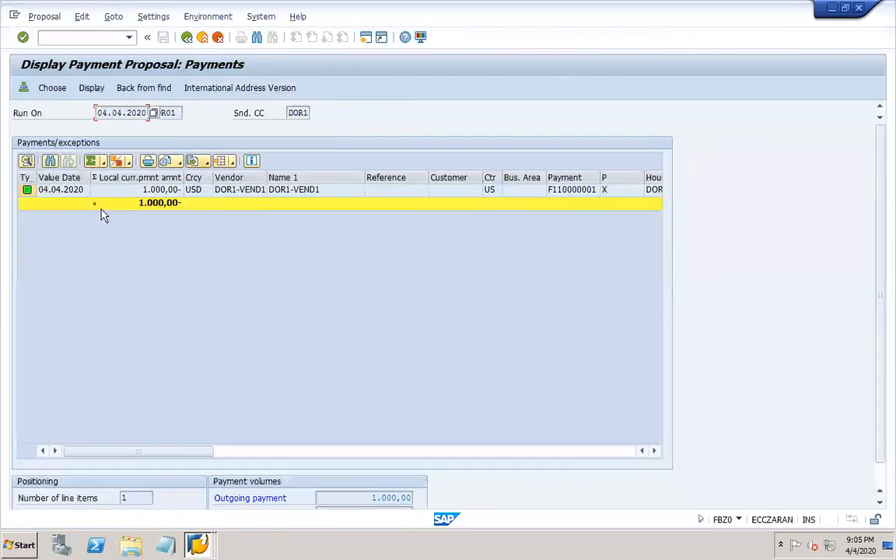
{"action": "double_click", "coordinate": [66, 192]}
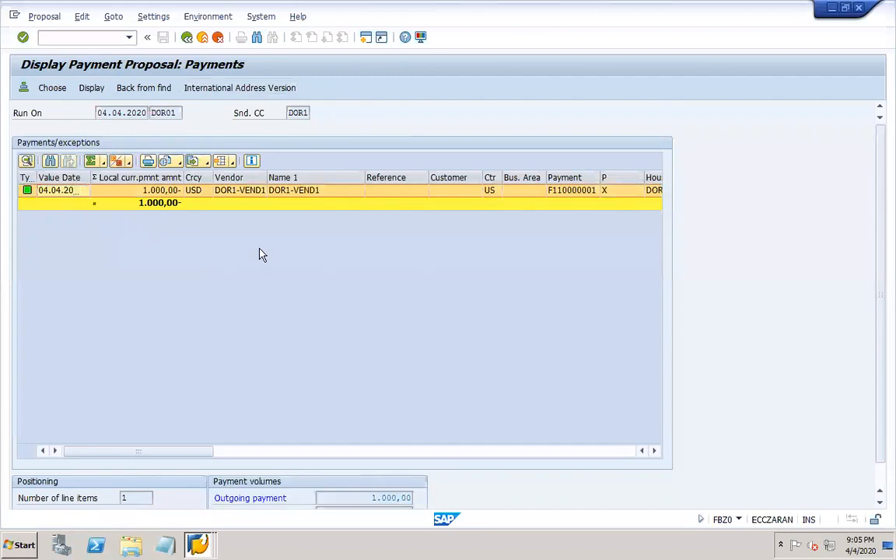
{"action": "left_click", "coordinate": [237, 253]}
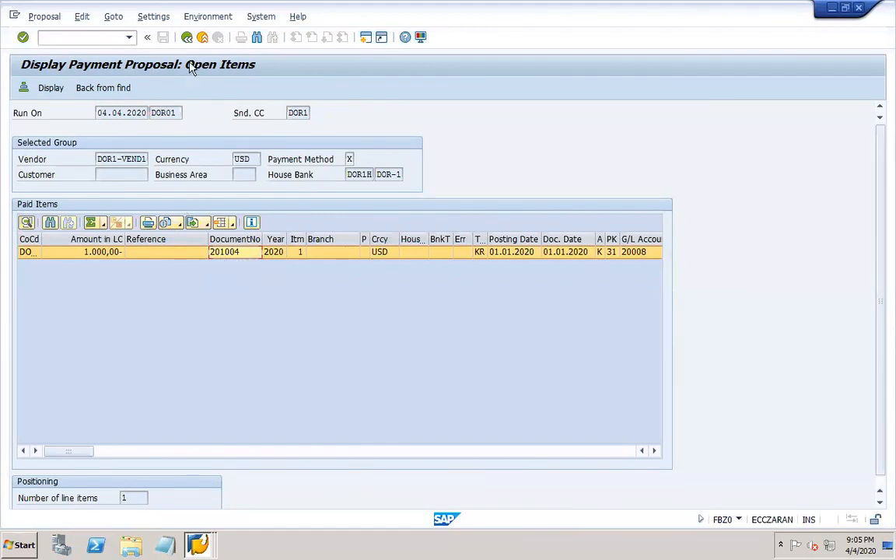
{"action": "left_click", "coordinate": [186, 36]}
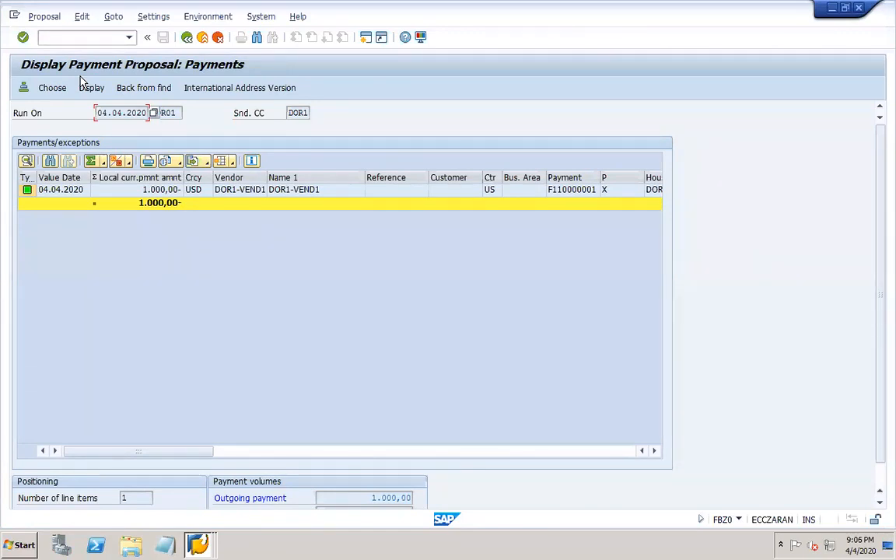
{"action": "left_click", "coordinate": [187, 37]}
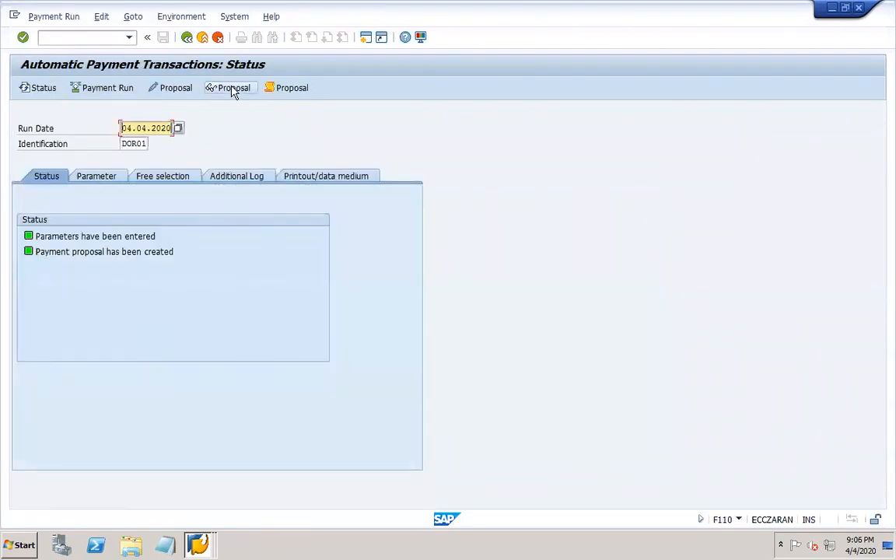
- Reopen the proposal for editing for all clerks and open the change options for paid item 201004
{"action": "left_click", "coordinate": [168, 91]}
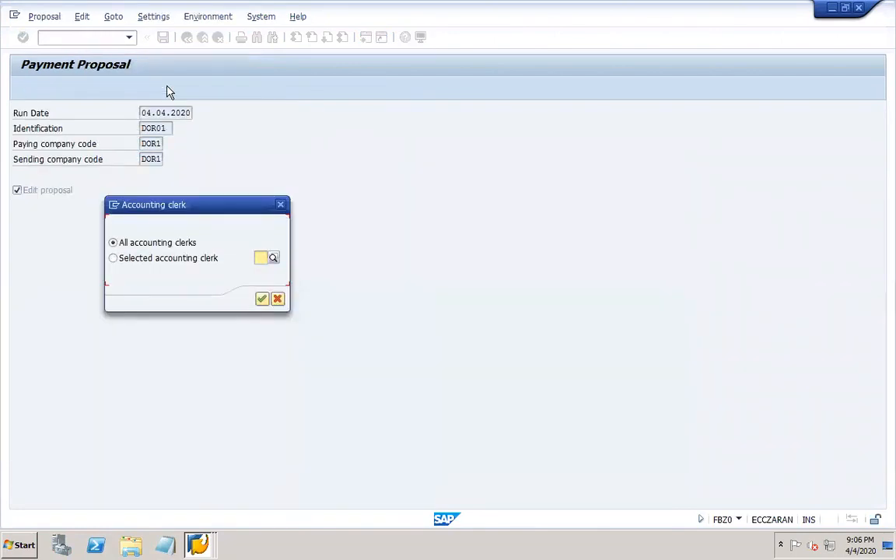
{"action": "left_click", "coordinate": [262, 299]}
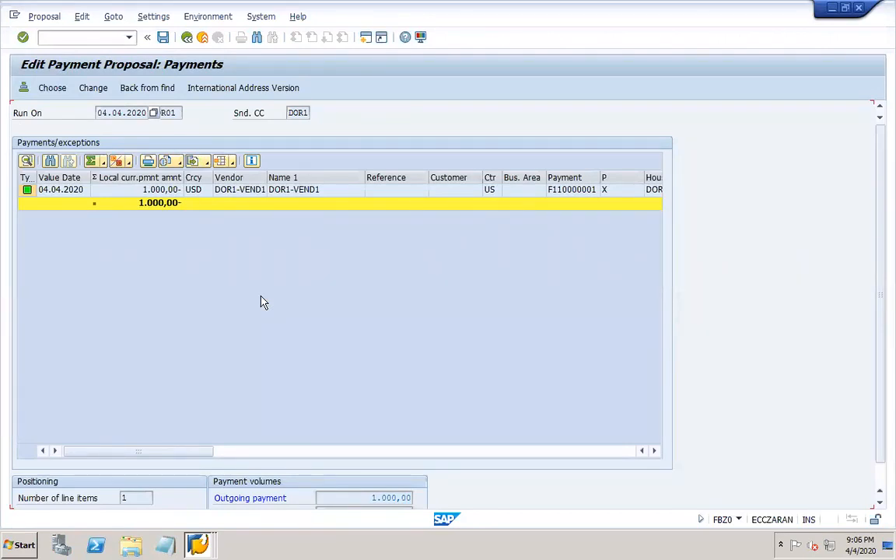
{"action": "double_click", "coordinate": [103, 195]}
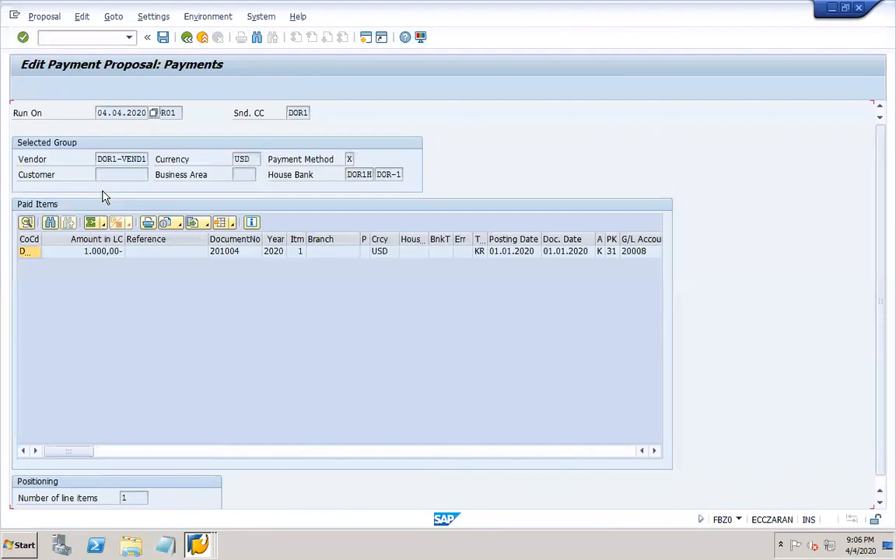
{"action": "double_click", "coordinate": [152, 252]}
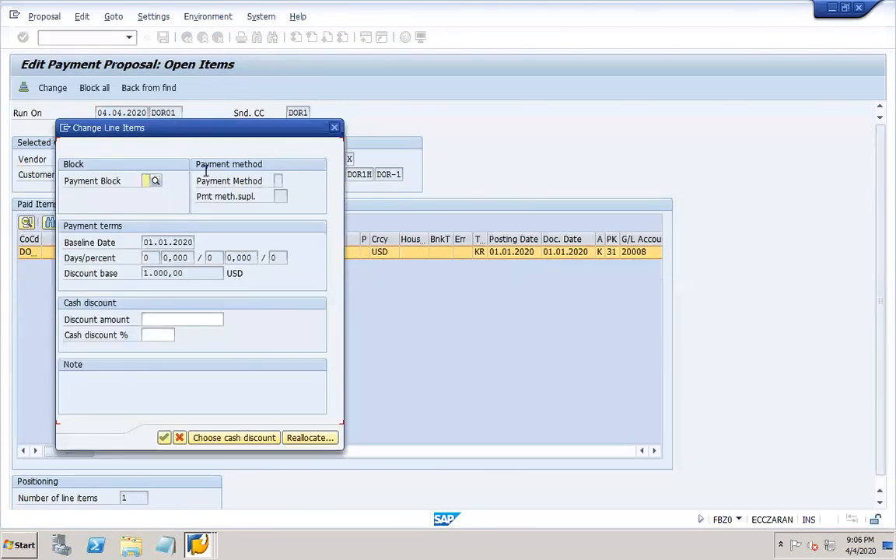
- Review the discount and payment block fields, try reallocating the house bank, then cancel the change
{"action": "left_click", "coordinate": [176, 319]}
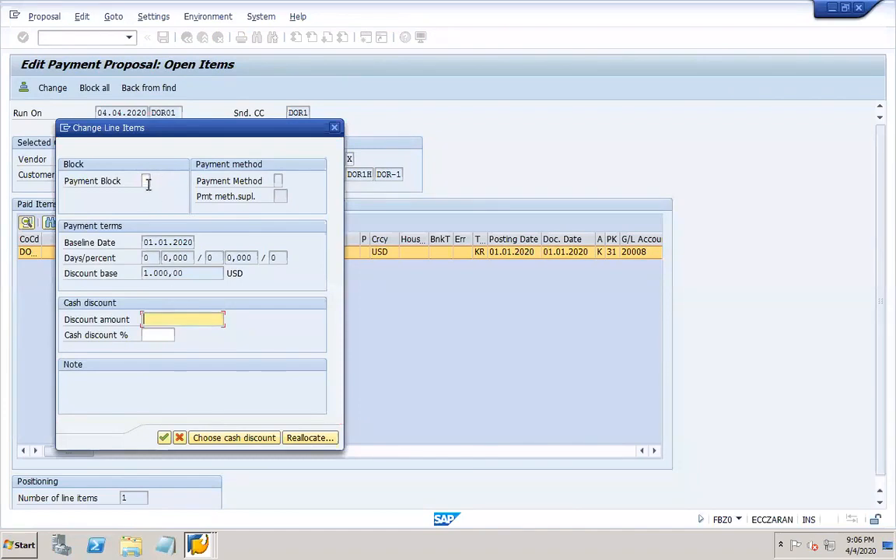
{"action": "left_click", "coordinate": [159, 335]}
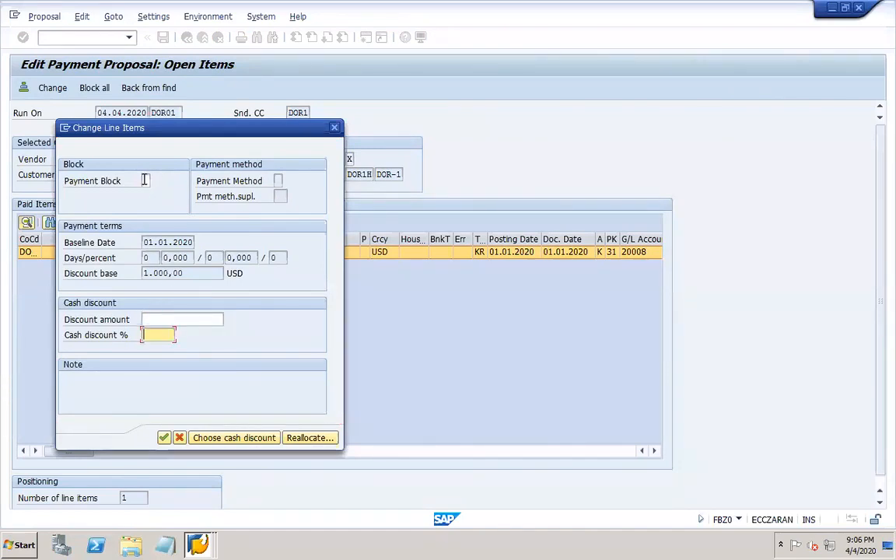
{"action": "left_click", "coordinate": [145, 180]}
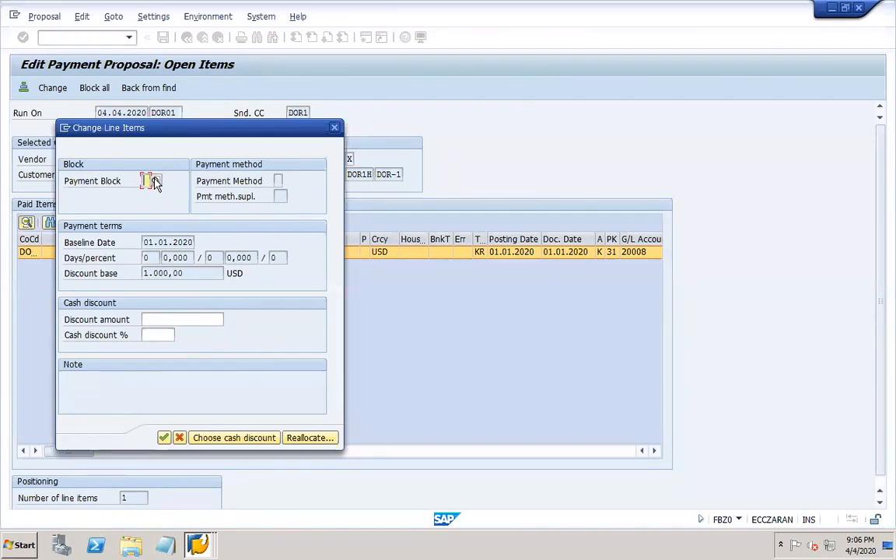
{"action": "left_click", "coordinate": [147, 320]}
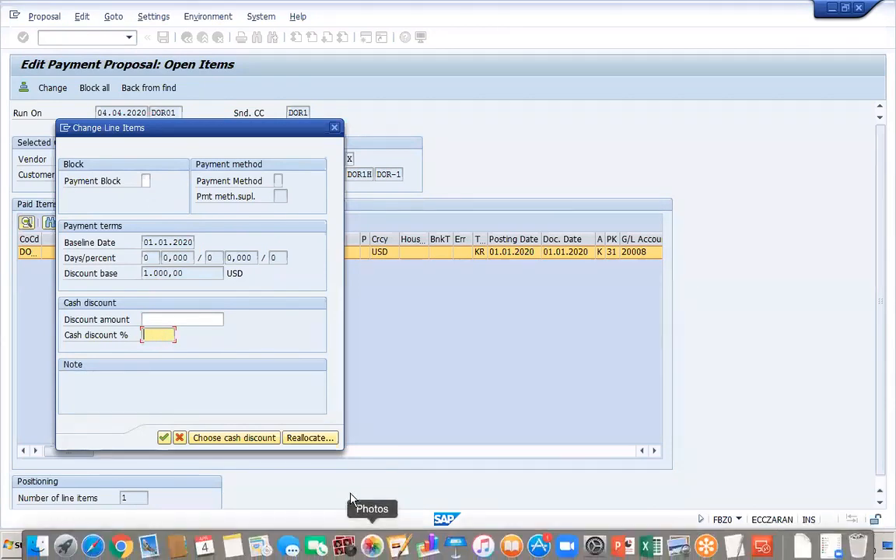
{"action": "left_click", "coordinate": [310, 438]}
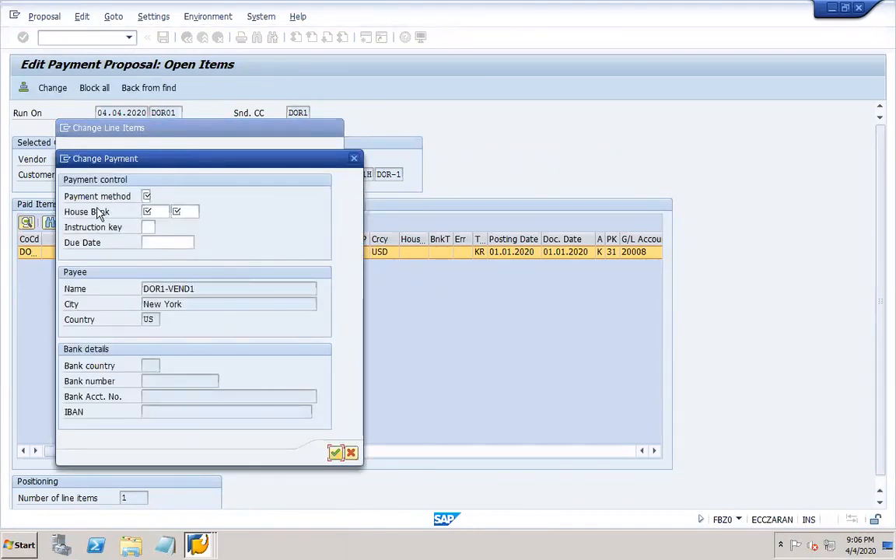
{"action": "left_click", "coordinate": [149, 212]}
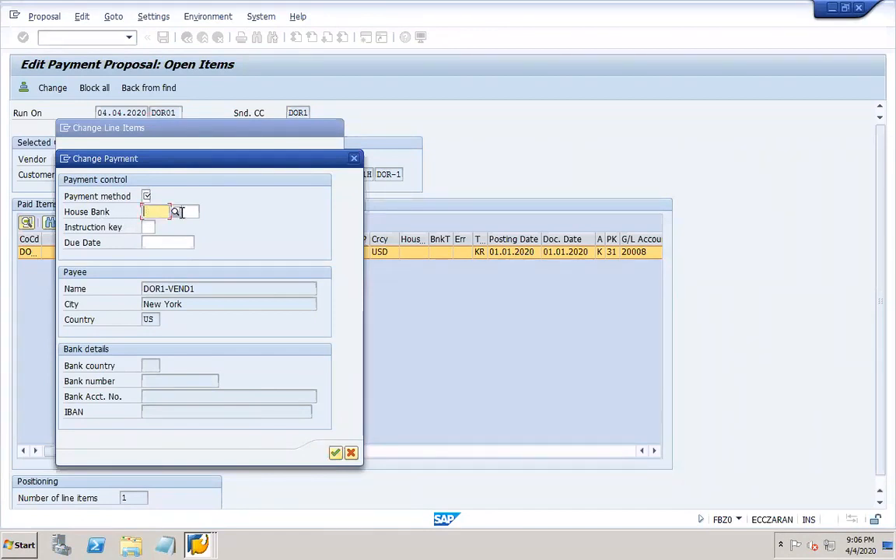
{"action": "left_click", "coordinate": [182, 212]}
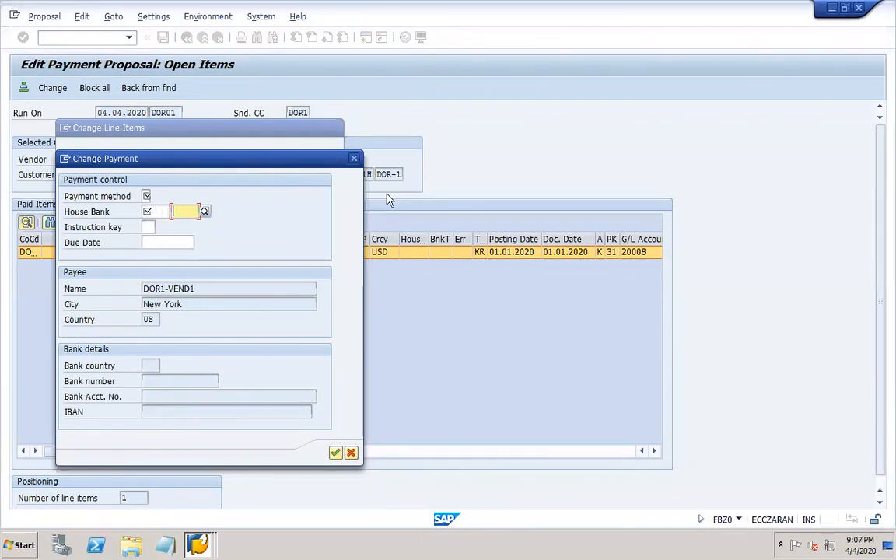
{"action": "left_click", "coordinate": [354, 158]}
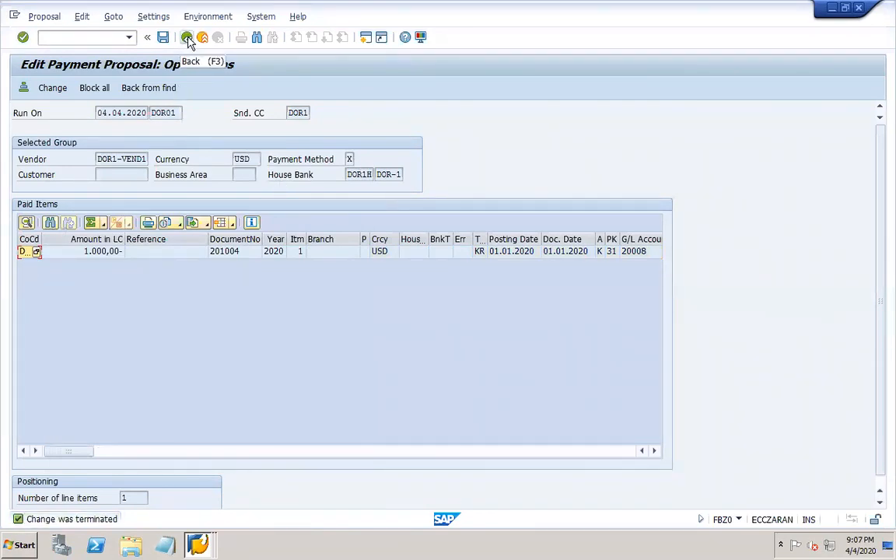
- Return to the DOR01 status screen and read the proposal job log, noting the 1.000,00 amount
{"action": "left_click", "coordinate": [187, 39]}
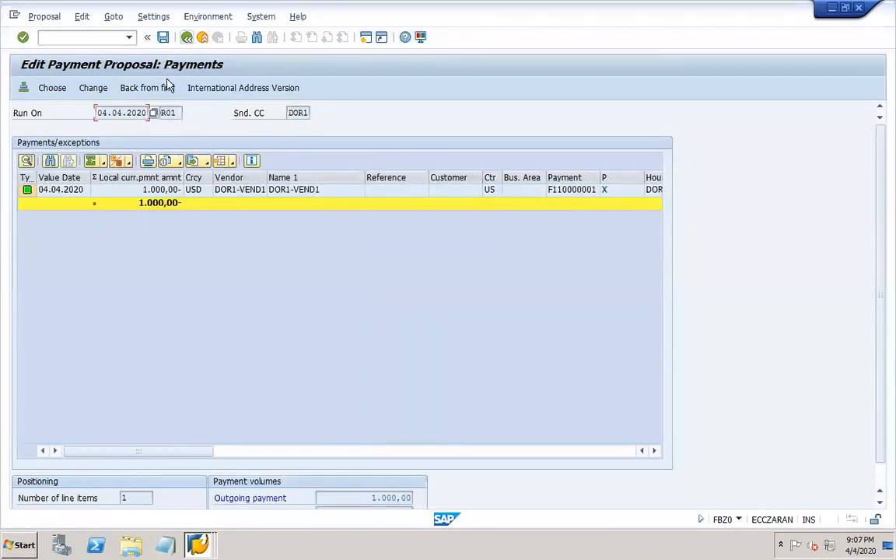
{"action": "left_click", "coordinate": [187, 39]}
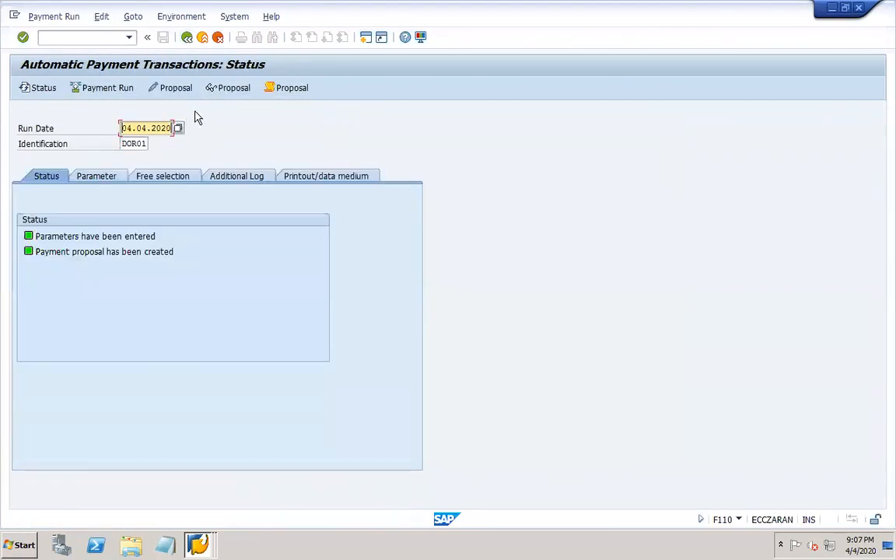
{"action": "left_click", "coordinate": [297, 93]}
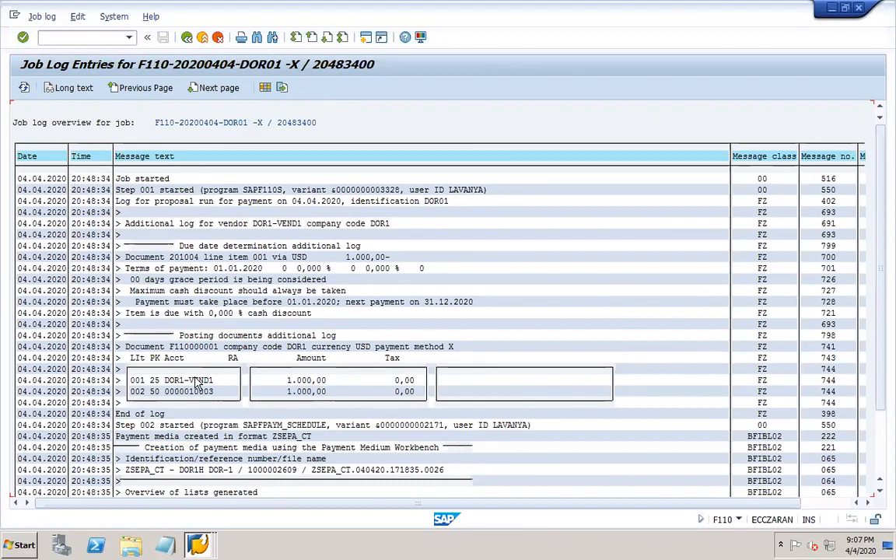
{"action": "left_click", "coordinate": [279, 391]}
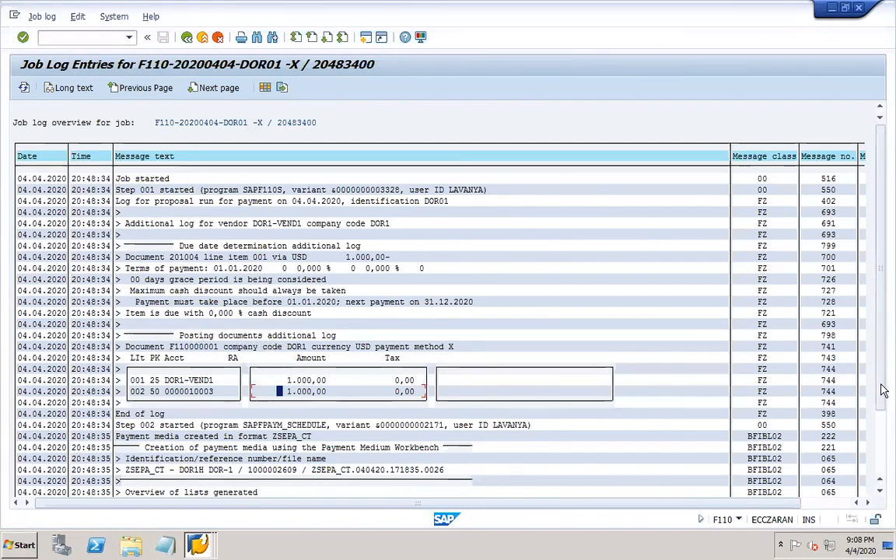
{"action": "scroll", "coordinate": [338, 373], "scroll_direction": "down", "scroll_amount": 3}
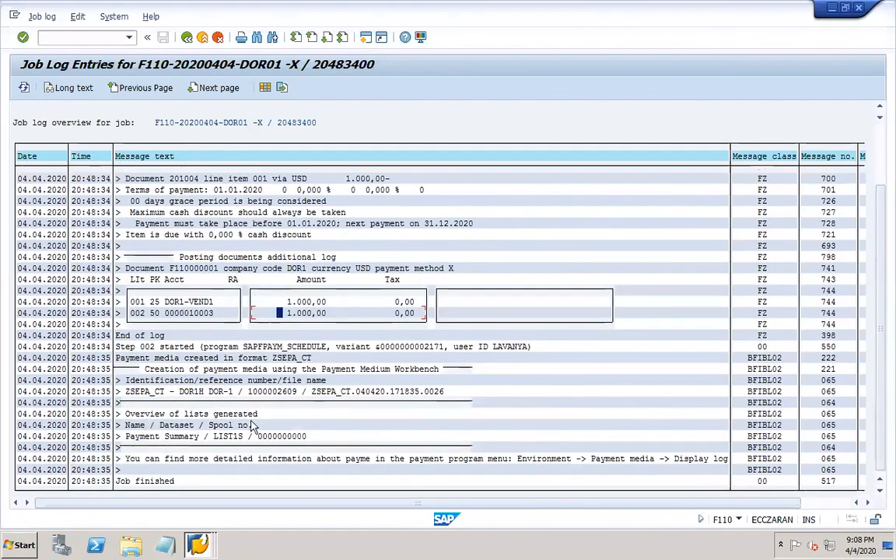
{"action": "left_click", "coordinate": [186, 38]}
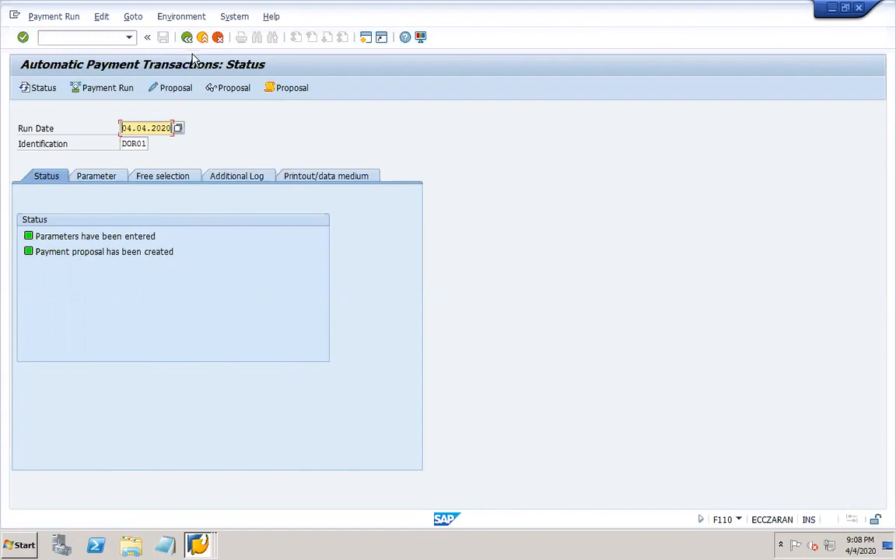
{"action": "left_click", "coordinate": [170, 18]}
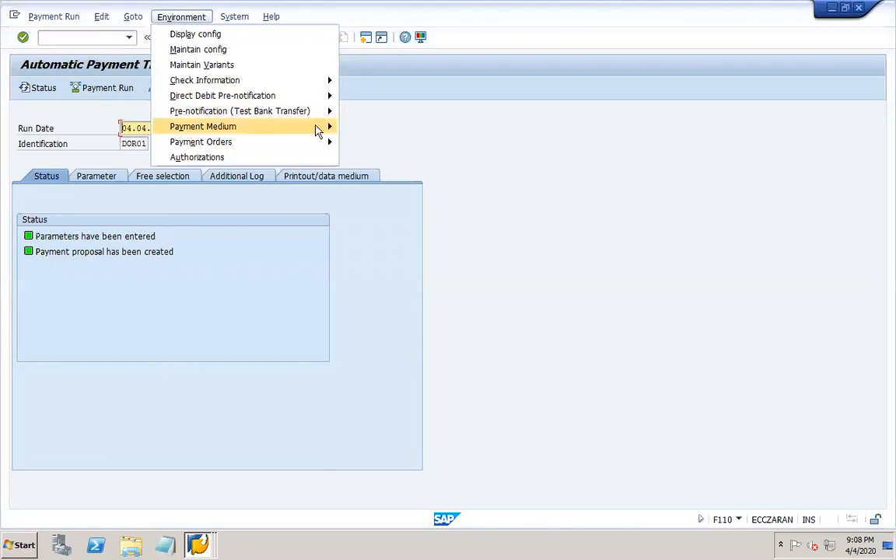
{"action": "mouse_move", "coordinate": [295, 129]}
{"action": "left_click", "coordinate": [365, 129]}
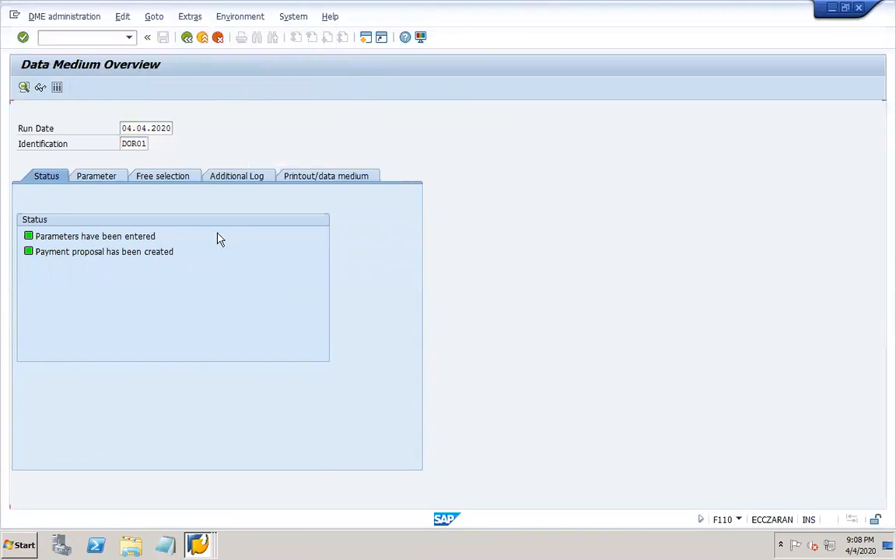
{"action": "key", "text": "F8"}
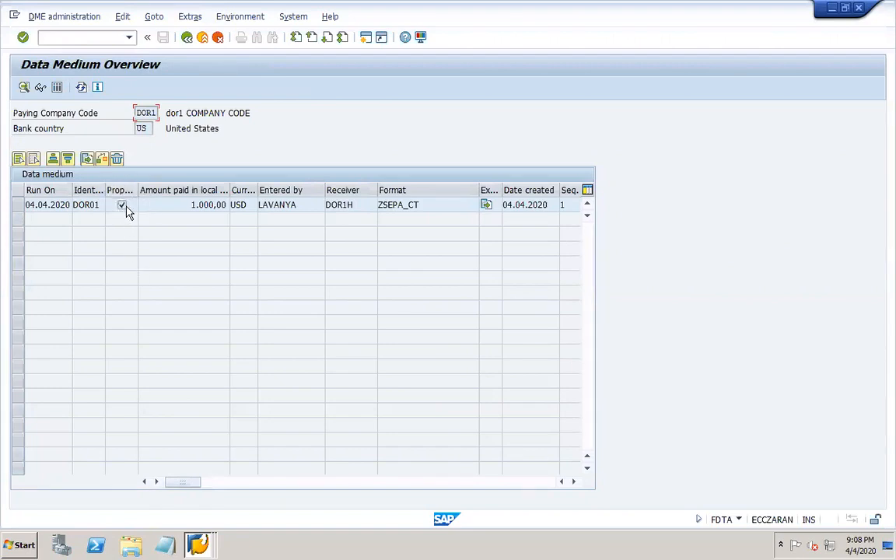
{"action": "left_click", "coordinate": [17, 205]}
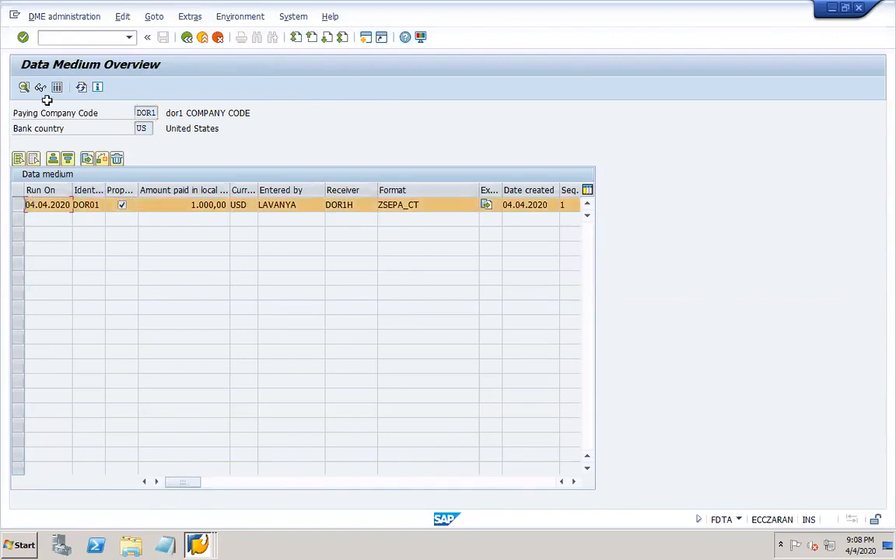
{"action": "left_click", "coordinate": [41, 88]}
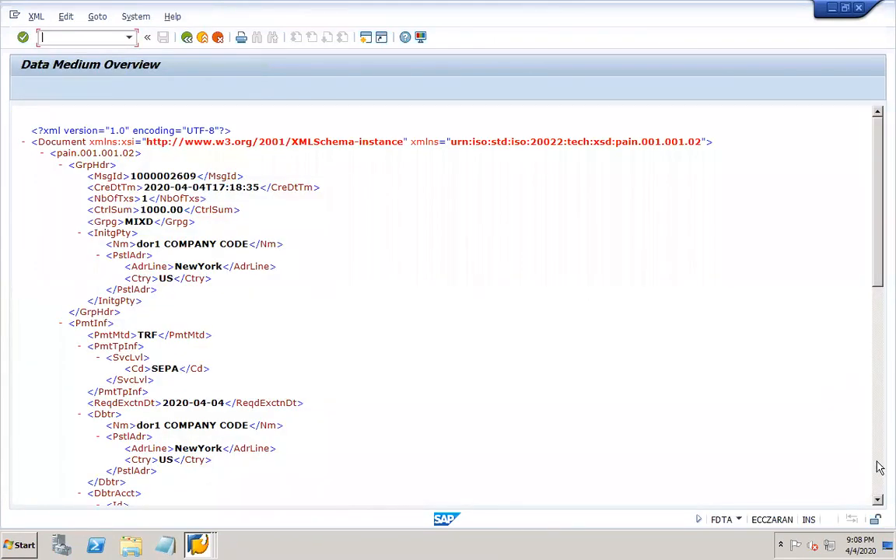
{"action": "left_click", "coordinate": [877, 462]}
{"action": "left_click", "coordinate": [877, 462]}
{"action": "left_click", "coordinate": [187, 38]}
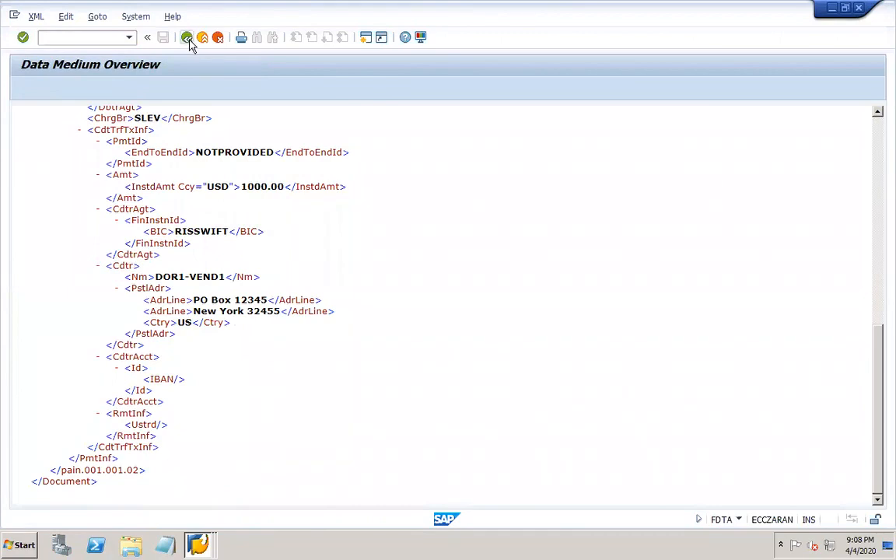
{"action": "left_click", "coordinate": [187, 38]}
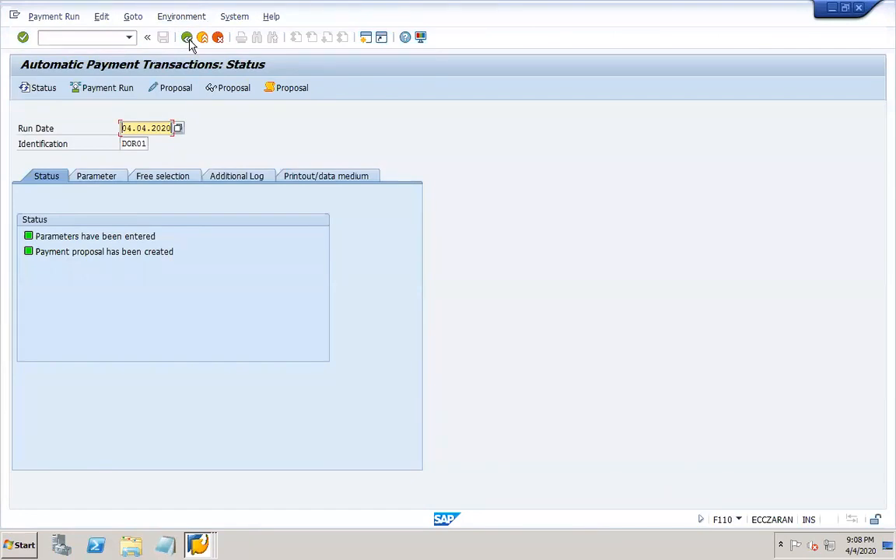
- Schedule the DOR01 payment run with payment medium creation and refresh the run status
{"action": "left_click", "coordinate": [106, 90]}
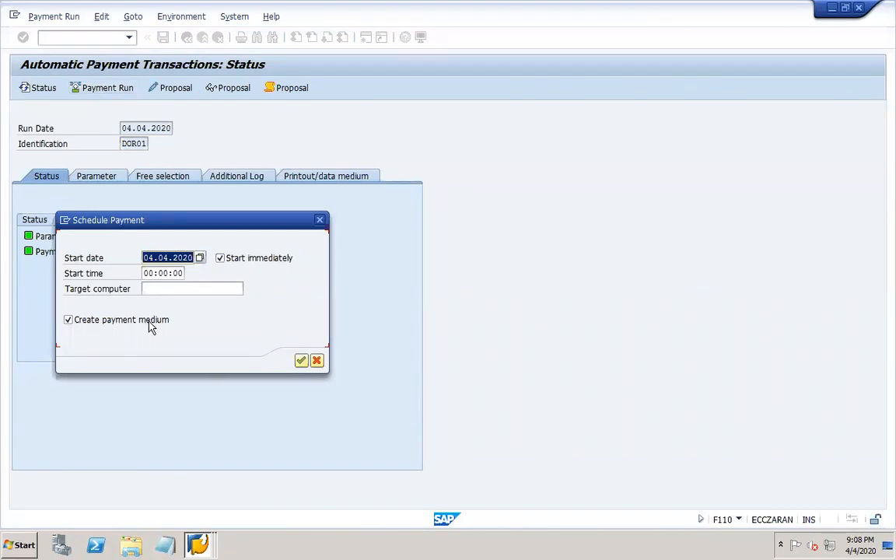
{"action": "left_click", "coordinate": [300, 360]}
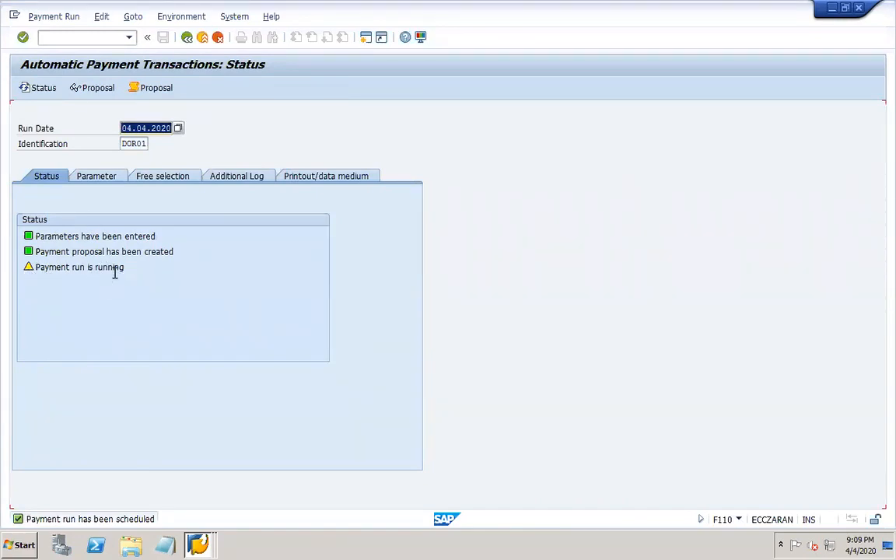
{"action": "left_click", "coordinate": [42, 89]}
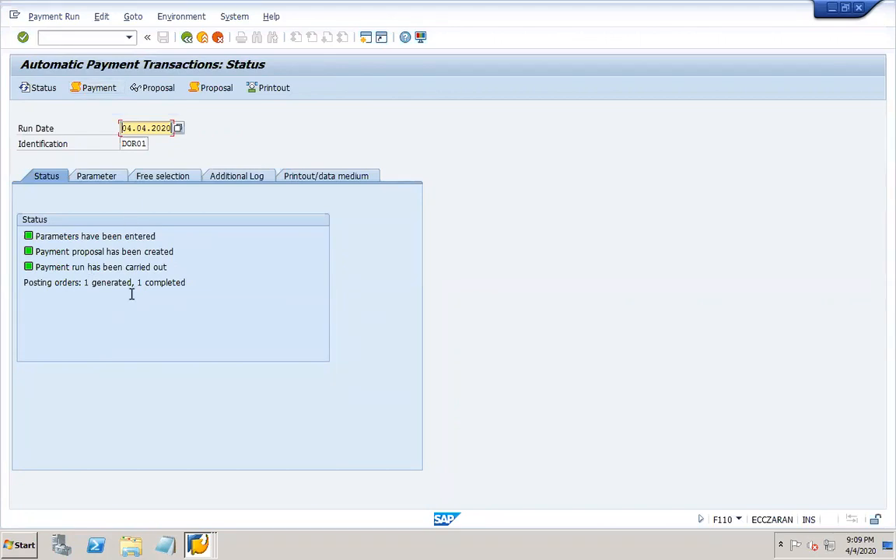
{"action": "left_click", "coordinate": [99, 89]}
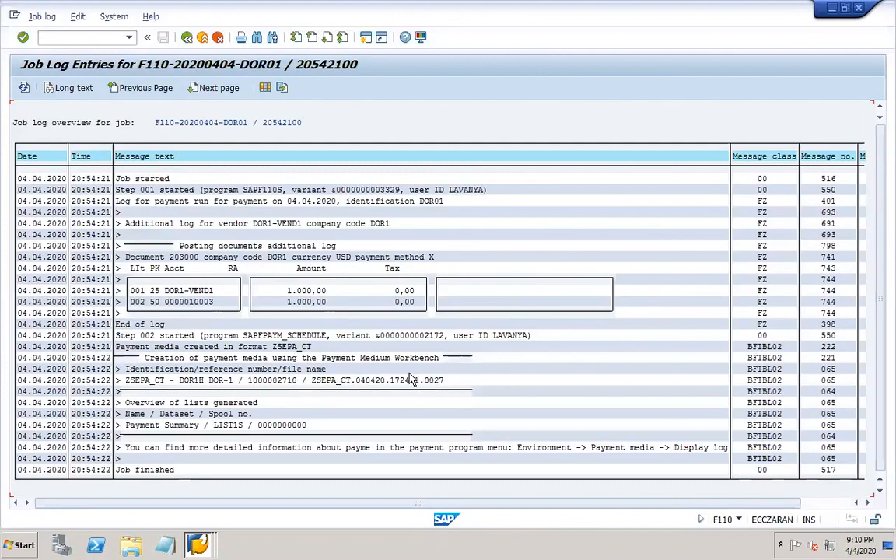
{"action": "left_click", "coordinate": [188, 39]}
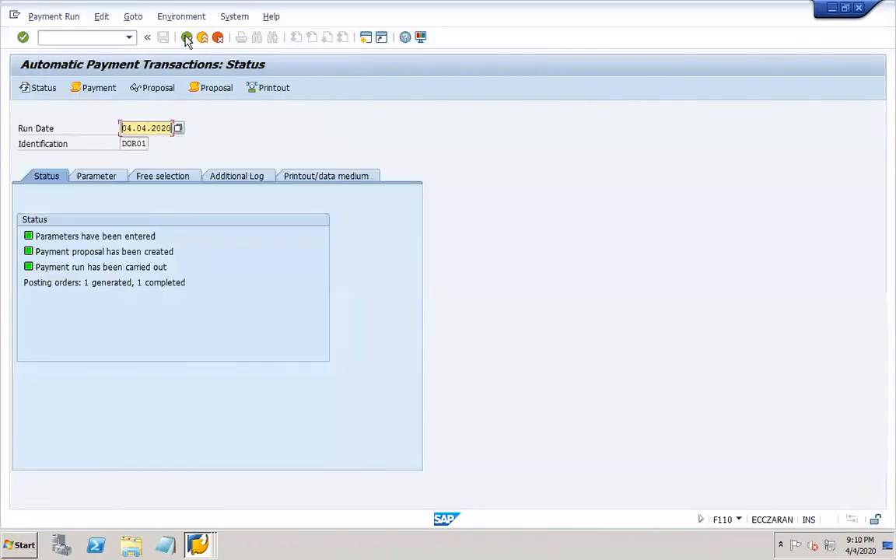
- Show the RFZALI20 payment list for run 04.04.2020/DOR01, then start FB03 with /nfb03
{"action": "left_click", "coordinate": [102, 17]}
{"action": "mouse_move", "coordinate": [153, 66]}
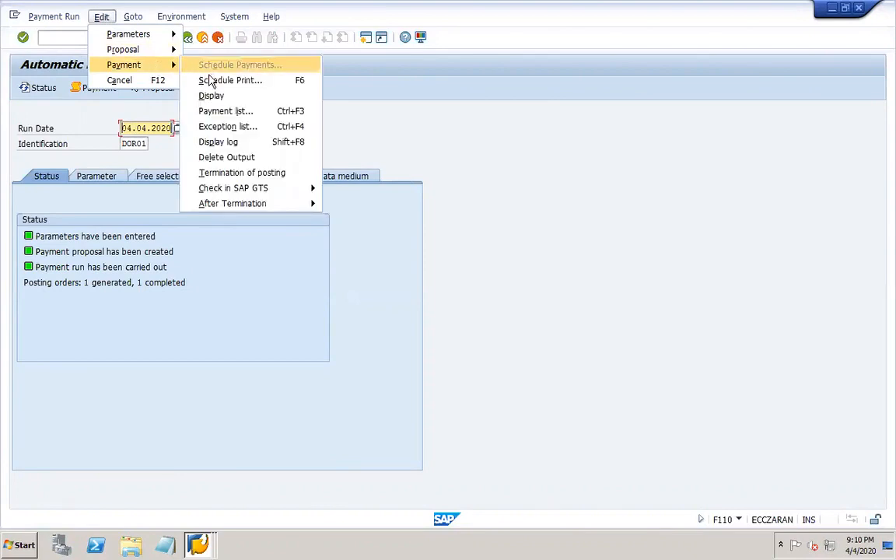
{"action": "left_click", "coordinate": [203, 110]}
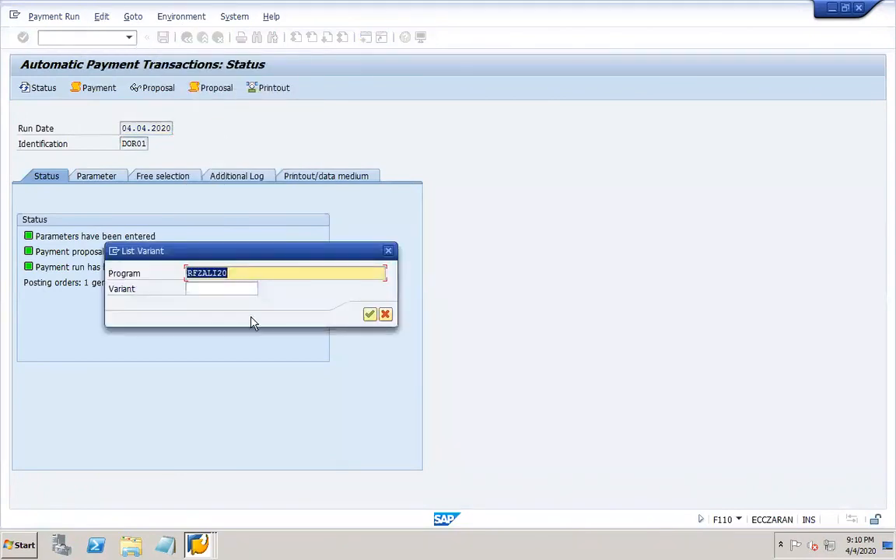
{"action": "left_click", "coordinate": [369, 315]}
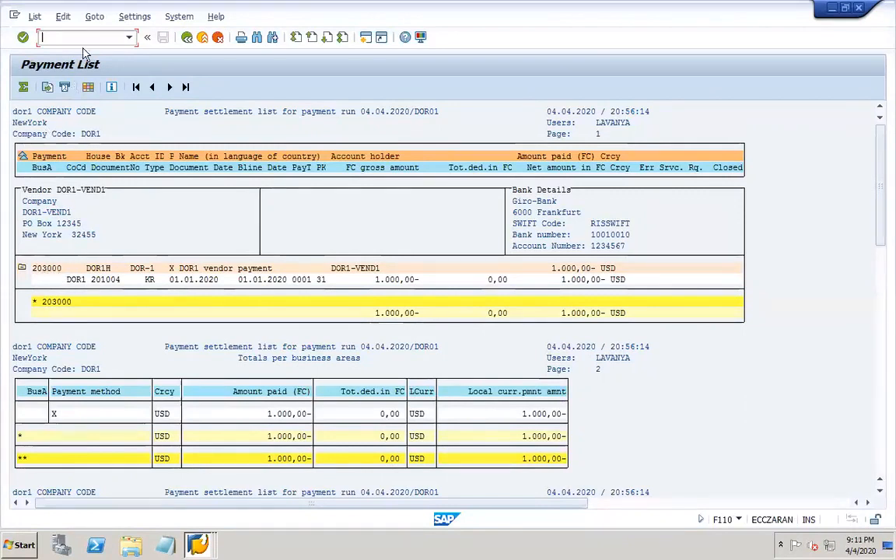
{"action": "type", "text": "/"}
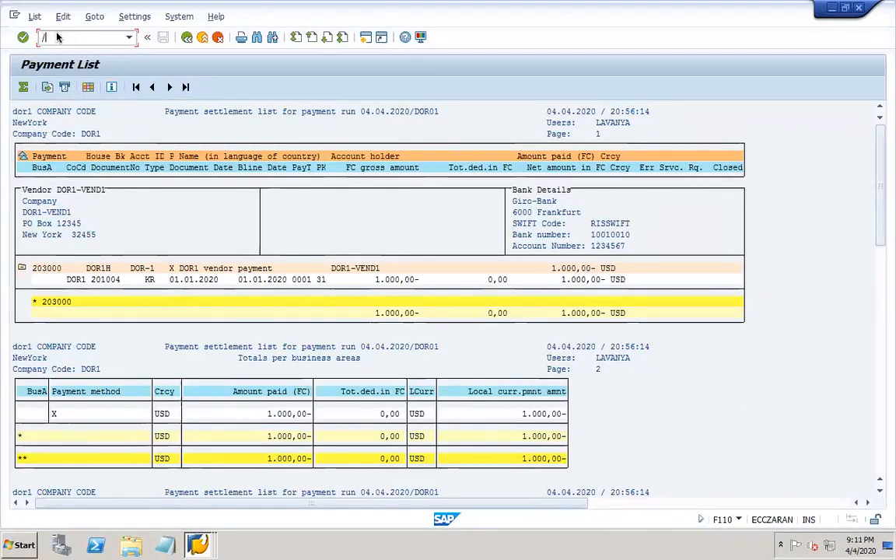
{"action": "type", "text": "nfb03"}
{"action": "key", "text": "Return"}
- Display document 203000, widen its Account column, check the F110 header transaction, and close the window
{"action": "type", "text": "203"}
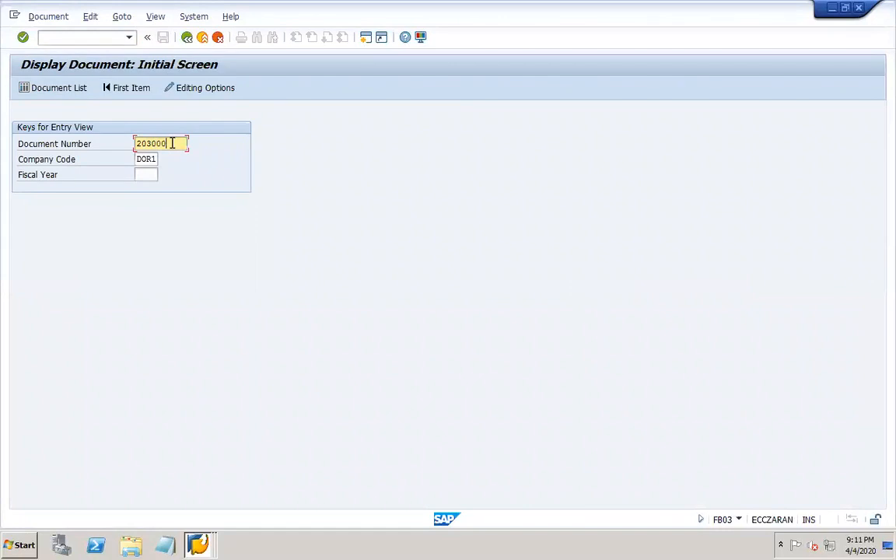
{"action": "type", "text": "000"}
{"action": "key", "text": "Return"}
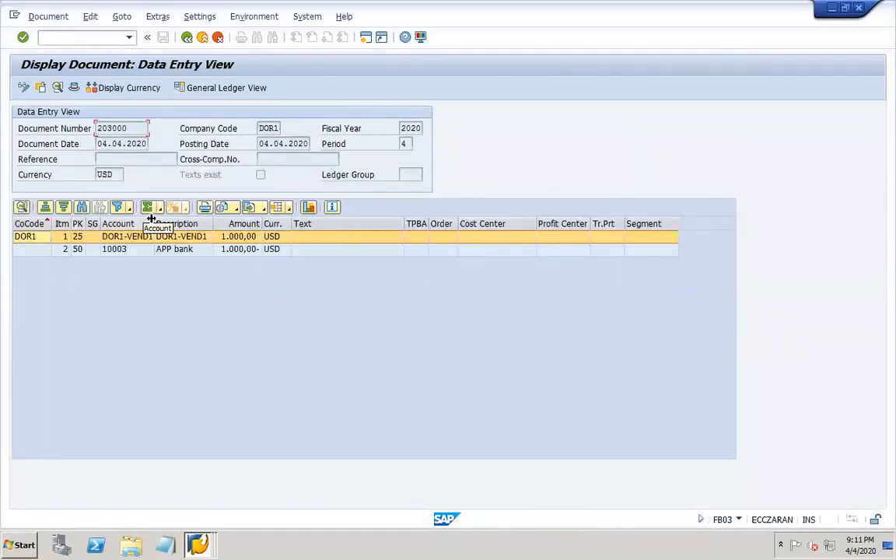
{"action": "left_click_drag", "start_coordinate": [157, 225], "coordinate": [189, 225]}
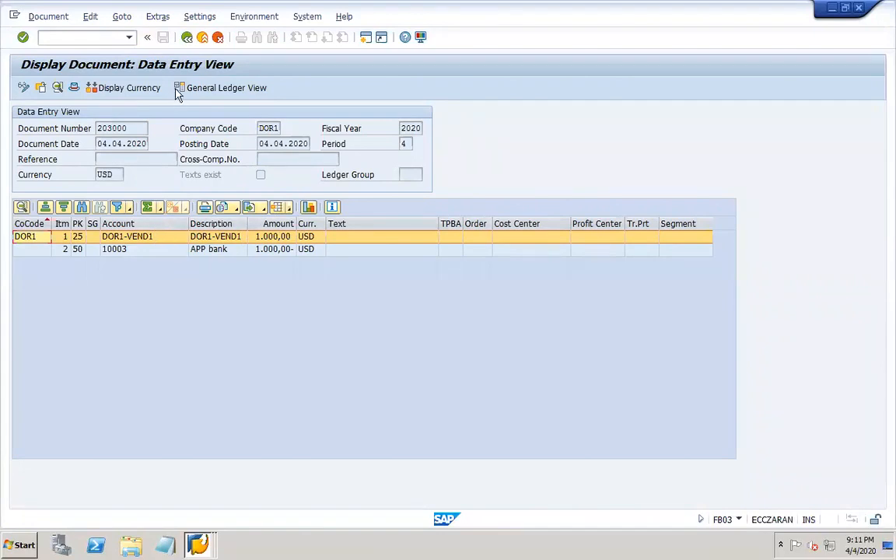
{"action": "left_click", "coordinate": [74, 88]}
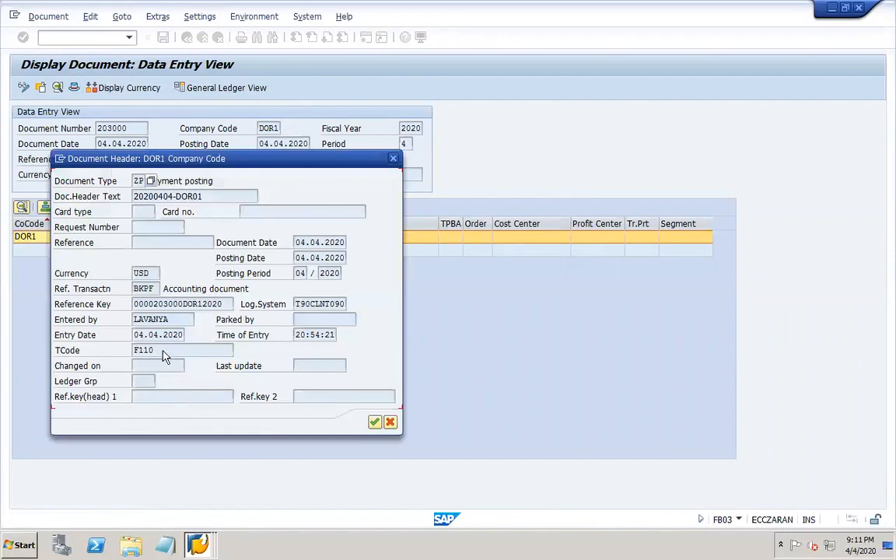
{"action": "left_click", "coordinate": [163, 351]}
{"action": "left_click", "coordinate": [393, 159]}
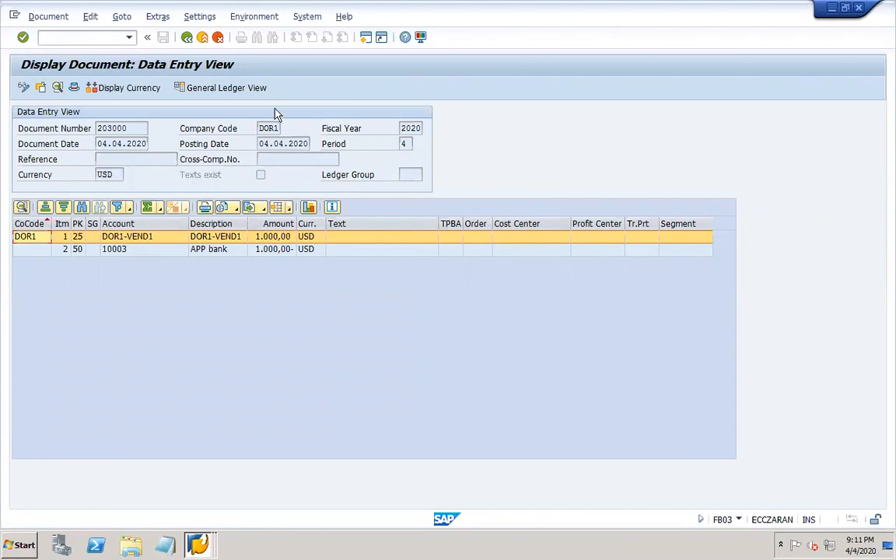
{"action": "left_click", "coordinate": [187, 39]}
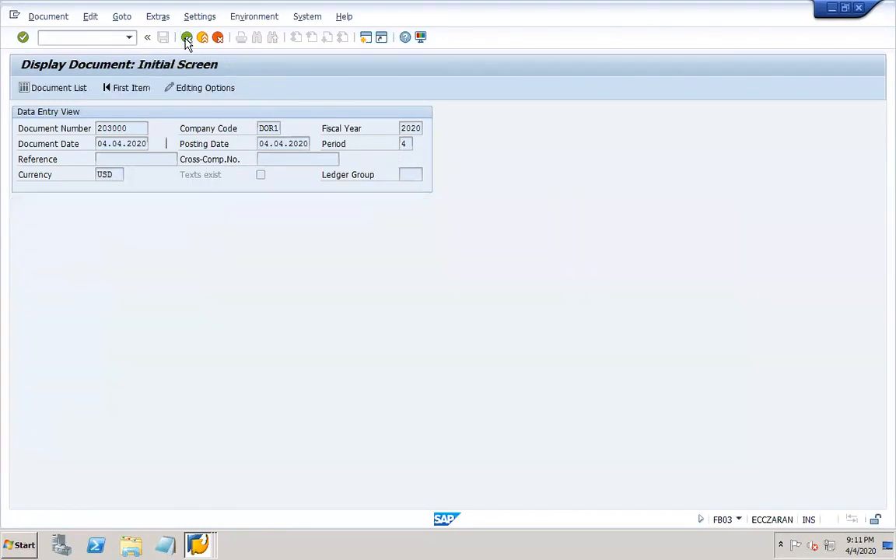
{"action": "left_click", "coordinate": [859, 9]}
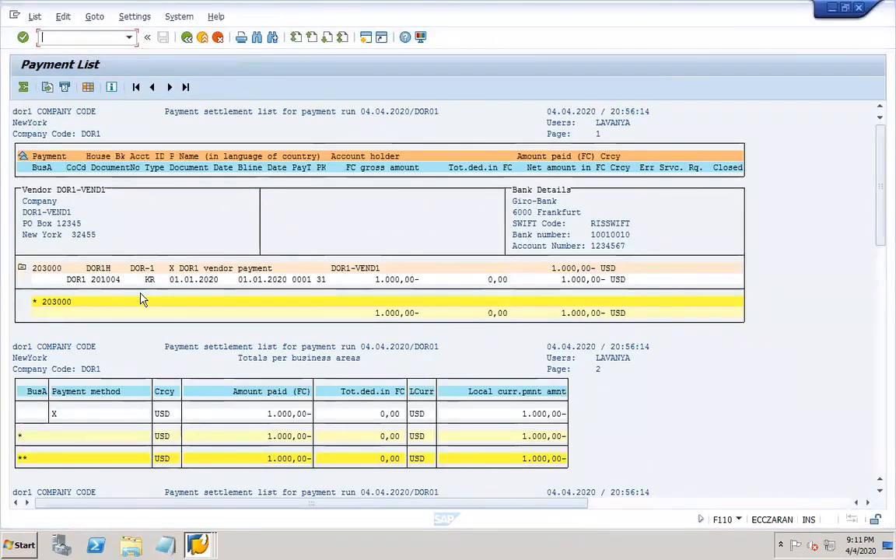
- Reopen document display in a new window with /ofb03 and widen the Description column
{"action": "type", "text": "/ofb03"}
{"action": "key", "text": "Return"}
{"action": "key", "text": "Return"}
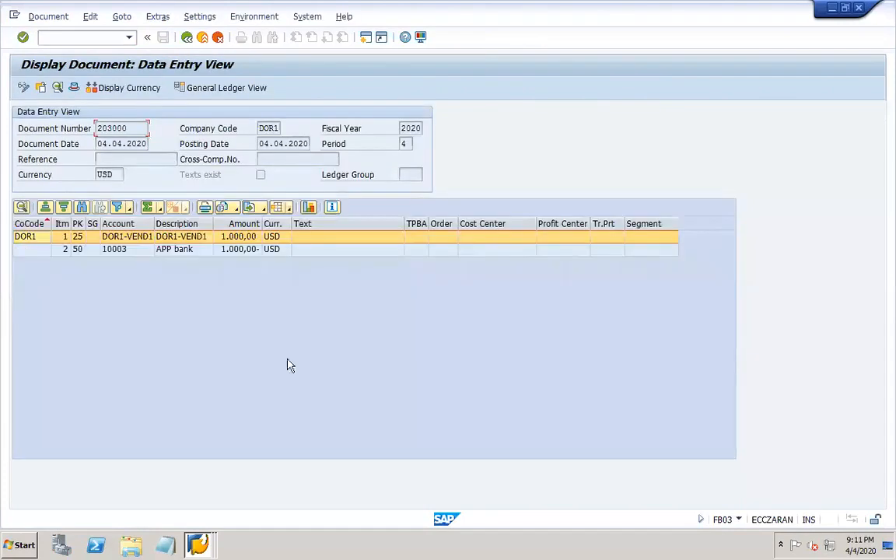
{"action": "left_click_drag", "start_coordinate": [212, 221], "coordinate": [274, 222]}
{"action": "mouse_move", "coordinate": [197, 547]}
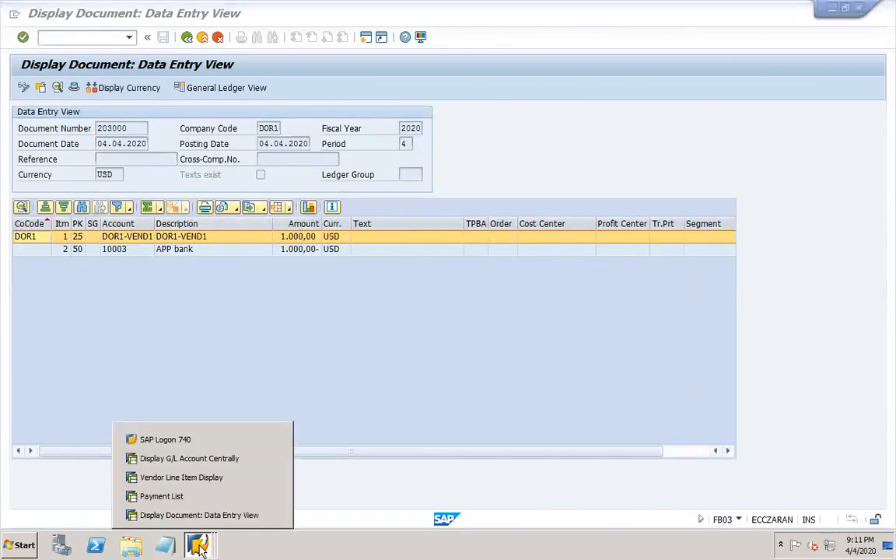
- Rerun DOR1-VEND1's FBL1N line item list, then switch back to the document 203000 window
{"action": "left_click", "coordinate": [194, 481]}
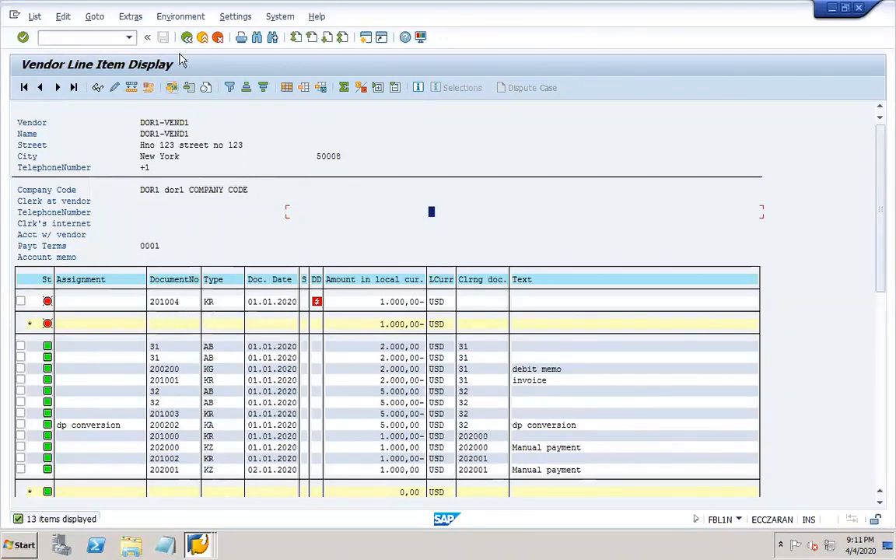
{"action": "left_click", "coordinate": [186, 37]}
{"action": "left_click", "coordinate": [23, 88]}
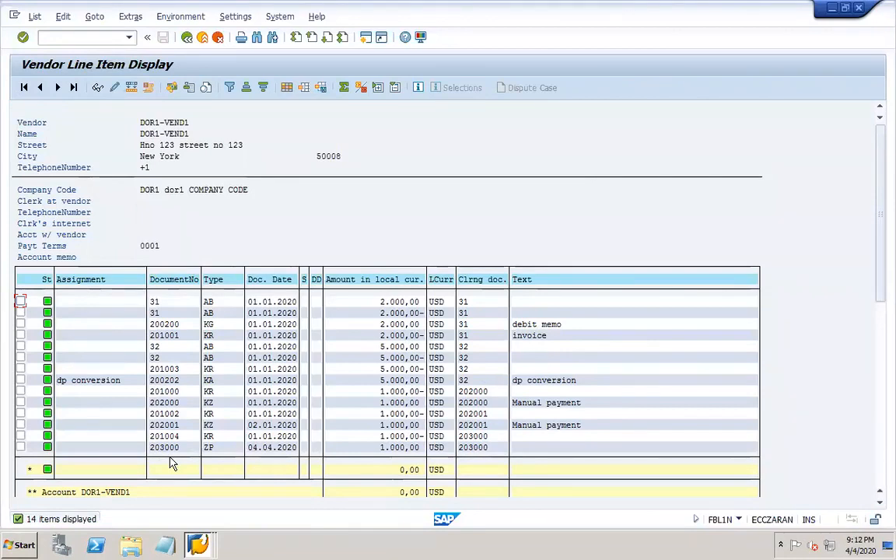
{"action": "left_click", "coordinate": [197, 544]}
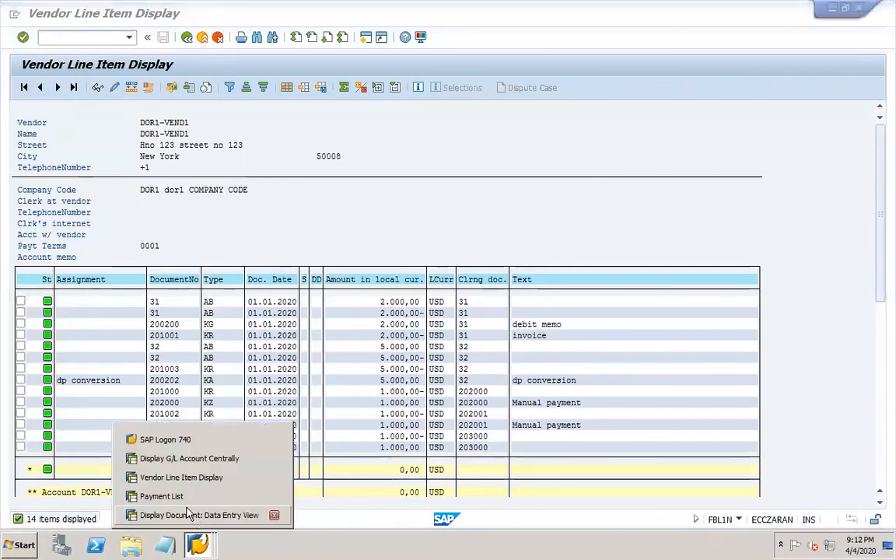
{"action": "left_click", "coordinate": [189, 516]}
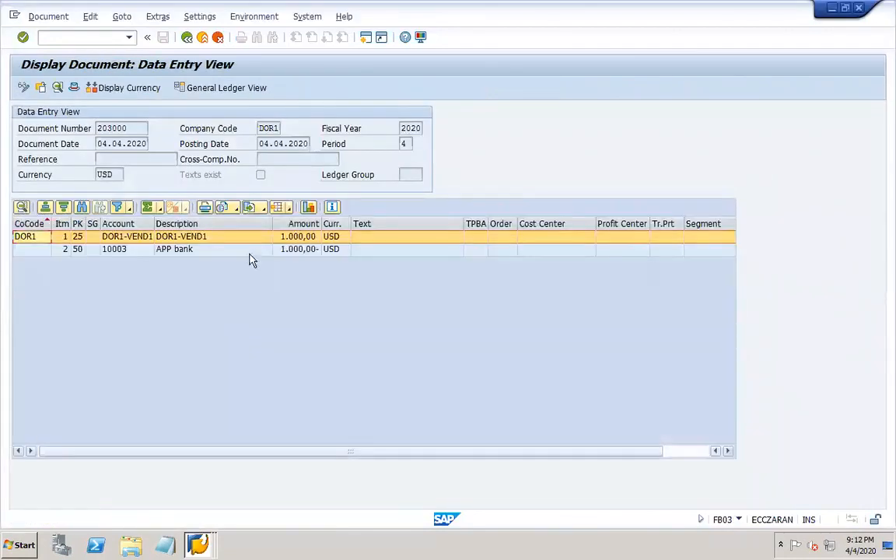
- Select bank account 10003 on line item 2 of document 203000
{"action": "left_click", "coordinate": [209, 250]}
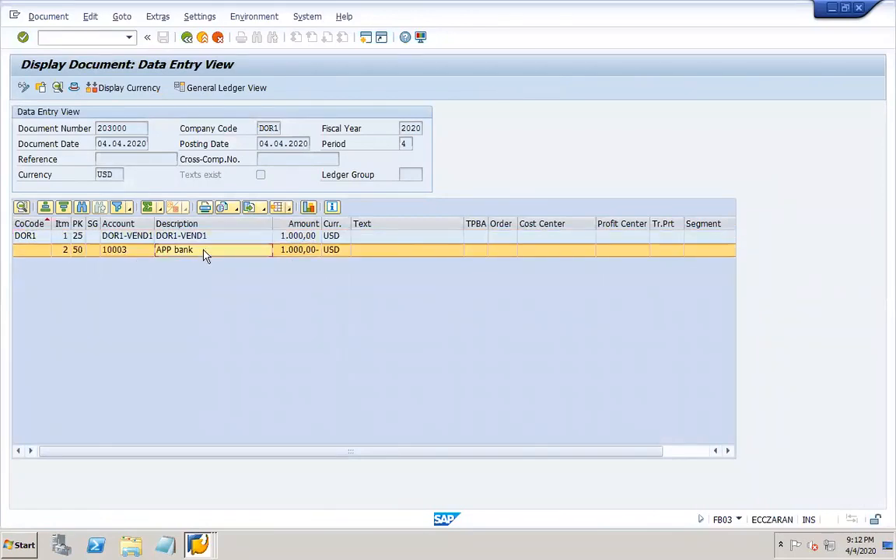
{"action": "left_click", "coordinate": [117, 252]}
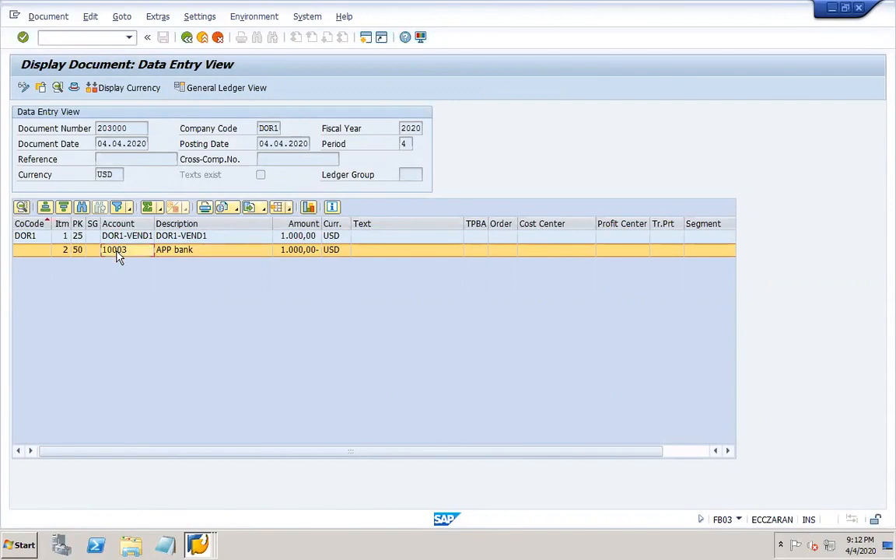
{"action": "left_click", "coordinate": [196, 545]}
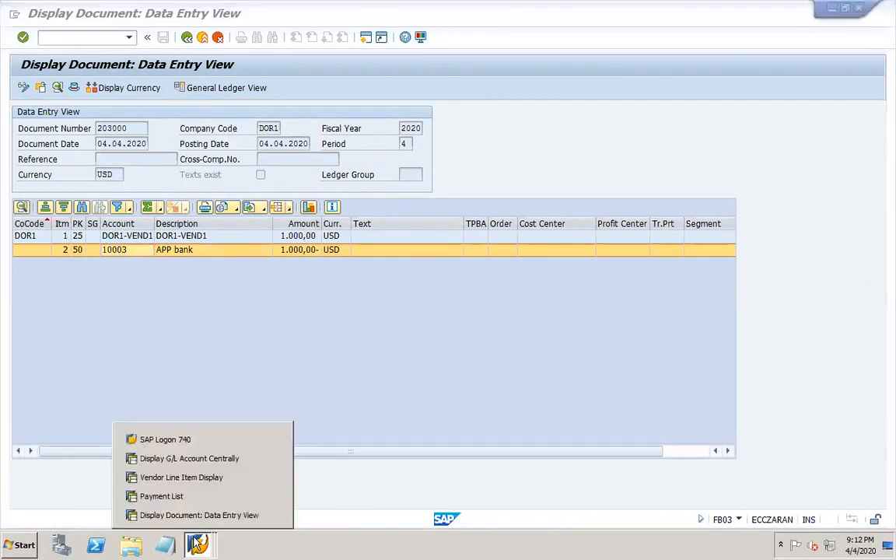
{"action": "left_click", "coordinate": [247, 395]}
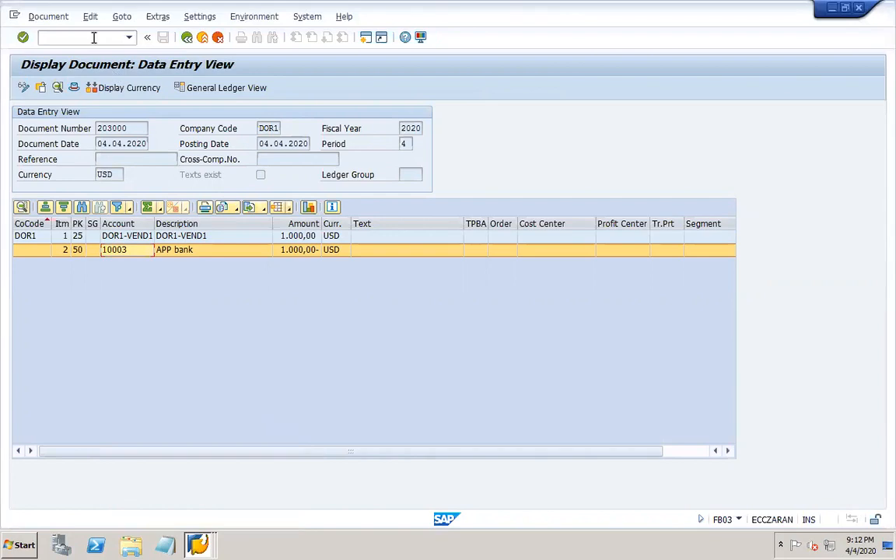
- Open payment program customizing with /ofbzp and position bank determination to company code DOR1
{"action": "type", "text": "/ofbzp"}
{"action": "key", "text": "Return"}
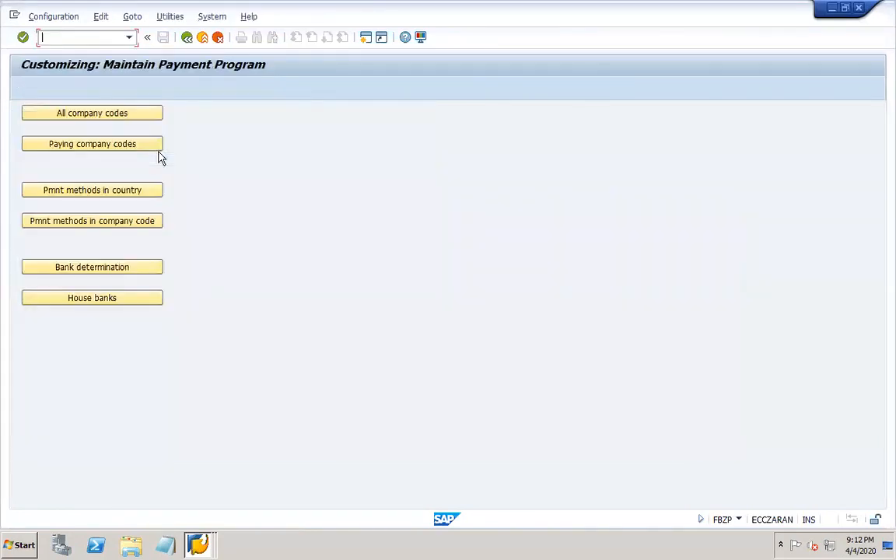
{"action": "left_click", "coordinate": [130, 268]}
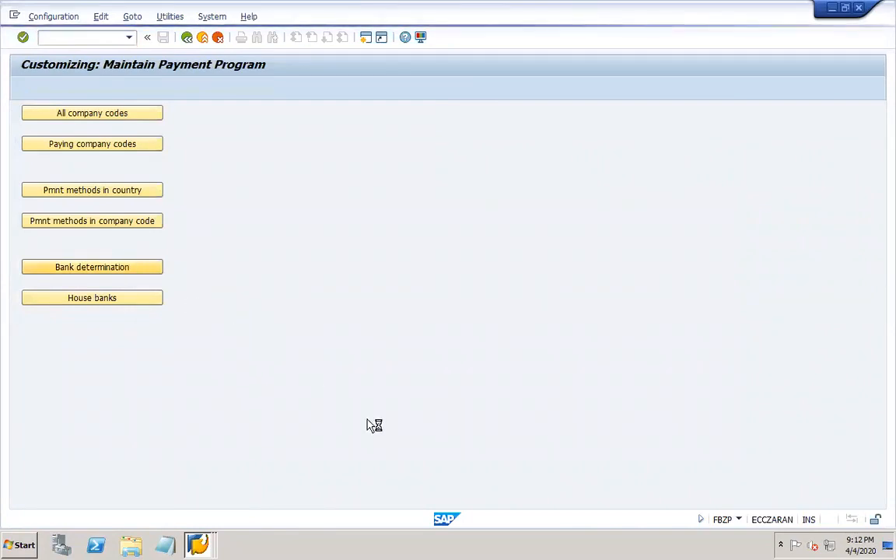
{"action": "left_click", "coordinate": [280, 498]}
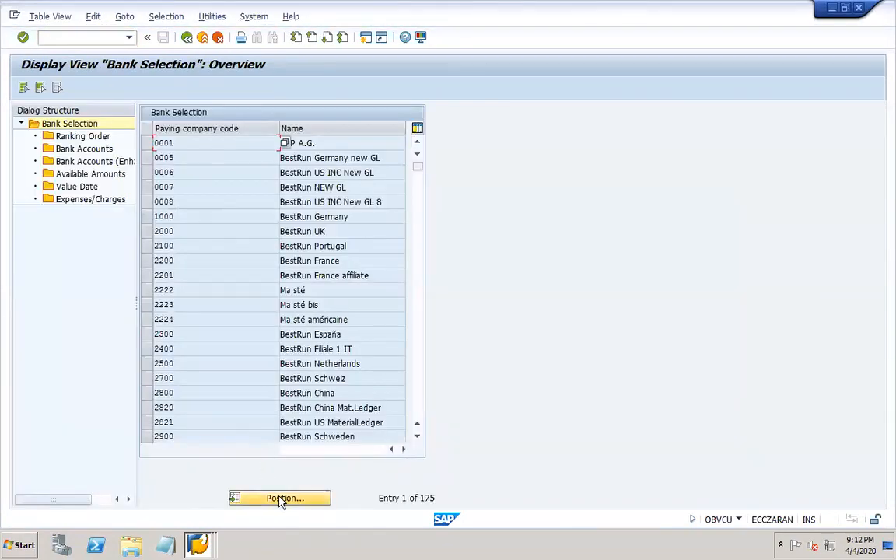
{"action": "type", "text": "dor"}
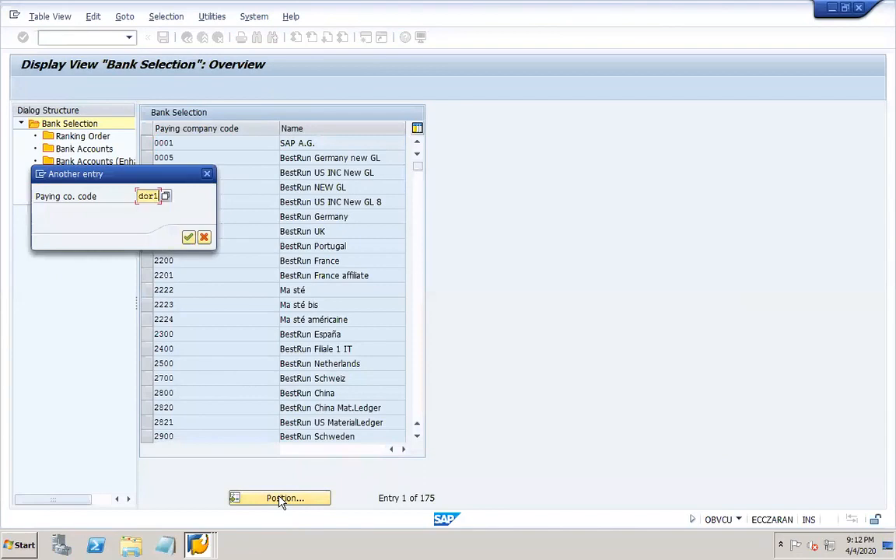
{"action": "type", "text": "1"}
{"action": "key", "text": "Return"}
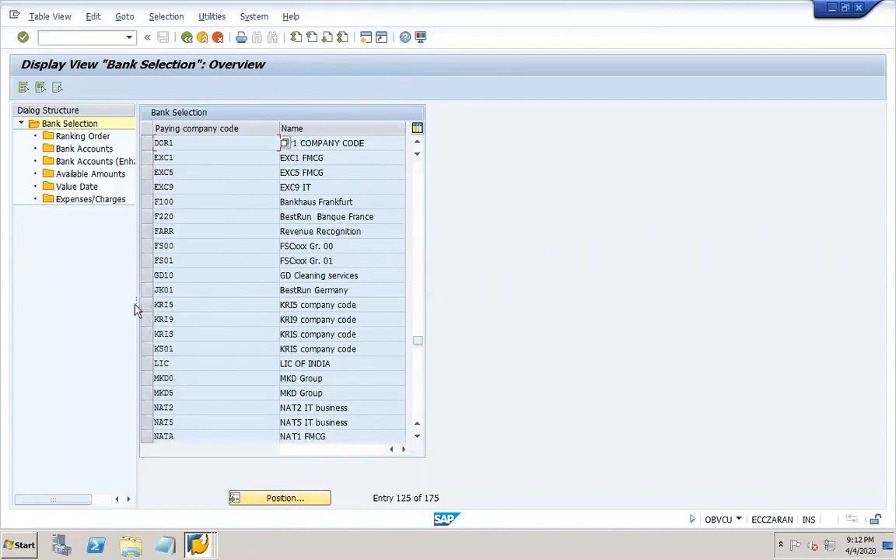
- Open DOR1's bank accounts, confirm subaccount 10003 under house bank DOR1H, and return to document 203000
{"action": "left_click_drag", "start_coordinate": [135, 308], "coordinate": [249, 303]}
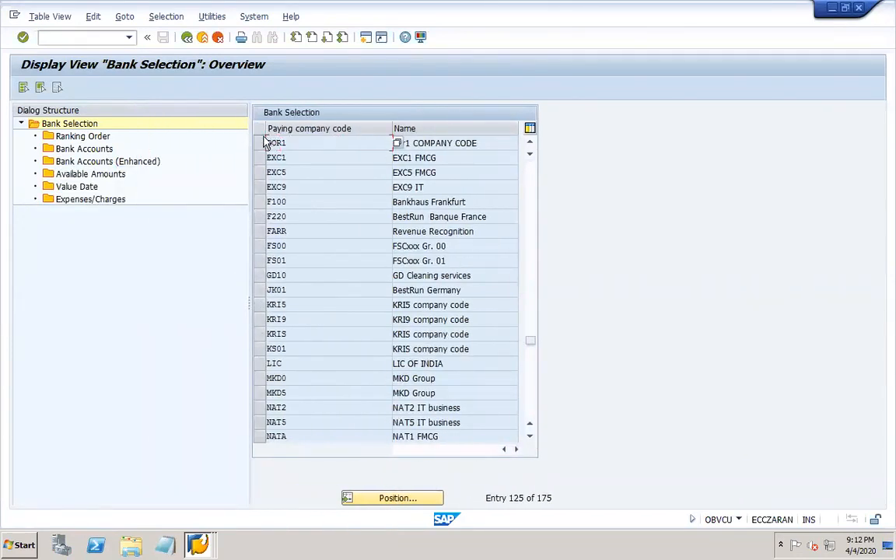
{"action": "left_click", "coordinate": [261, 144]}
{"action": "double_click", "coordinate": [84, 148]}
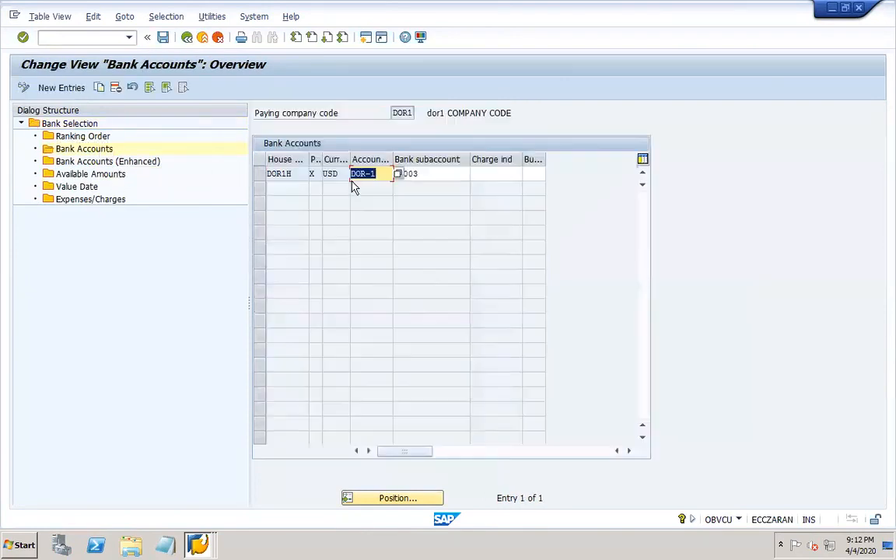
{"action": "left_click", "coordinate": [423, 173]}
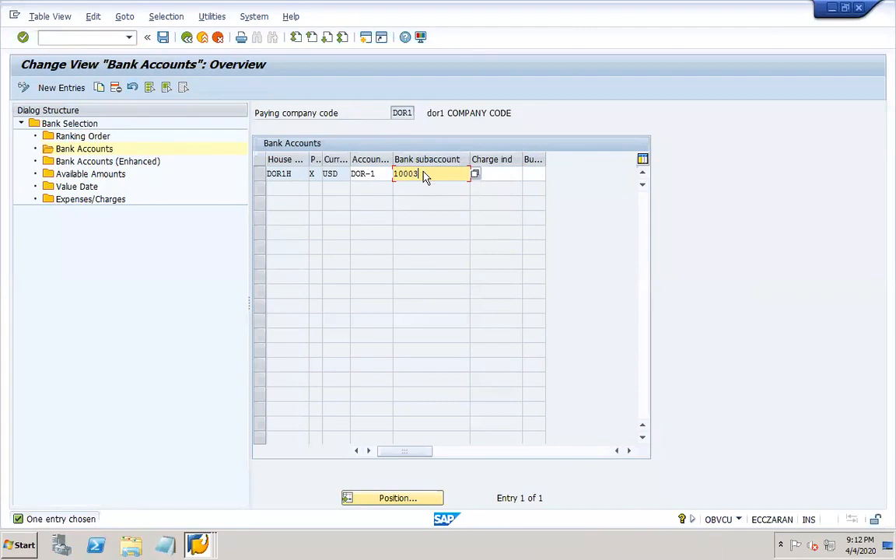
{"action": "left_click", "coordinate": [201, 546]}
{"action": "left_click", "coordinate": [186, 497]}
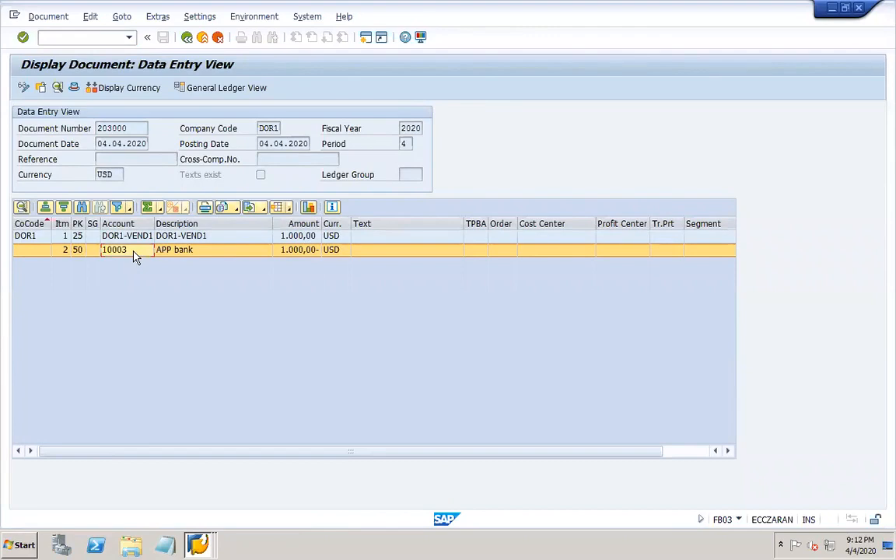
- Open line item 2's details and switch to the DOR1 bank accounts window
{"action": "left_click", "coordinate": [203, 252]}
{"action": "double_click", "coordinate": [203, 252]}
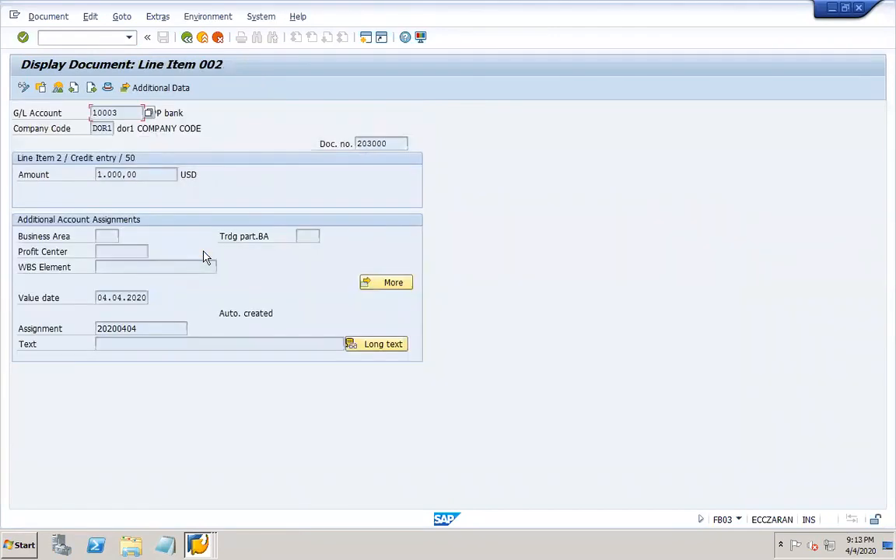
{"action": "left_click", "coordinate": [204, 544]}
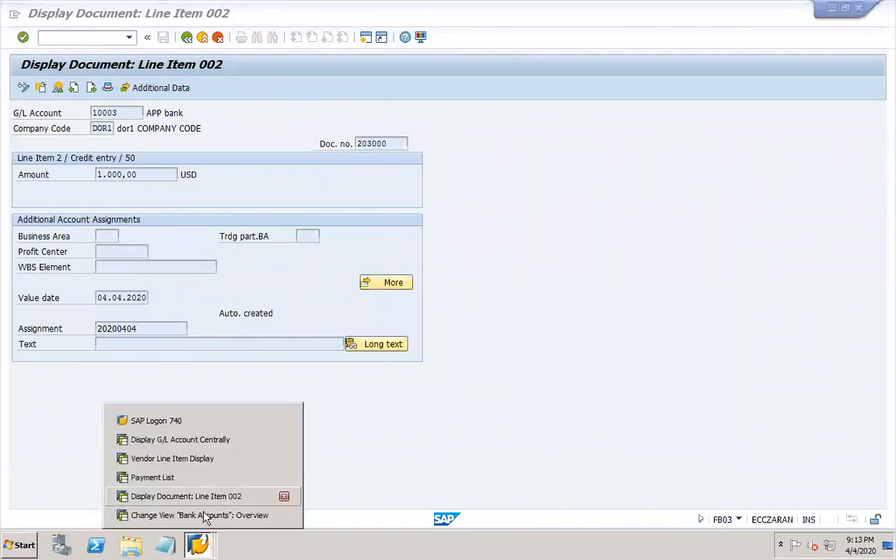
{"action": "left_click", "coordinate": [210, 515]}
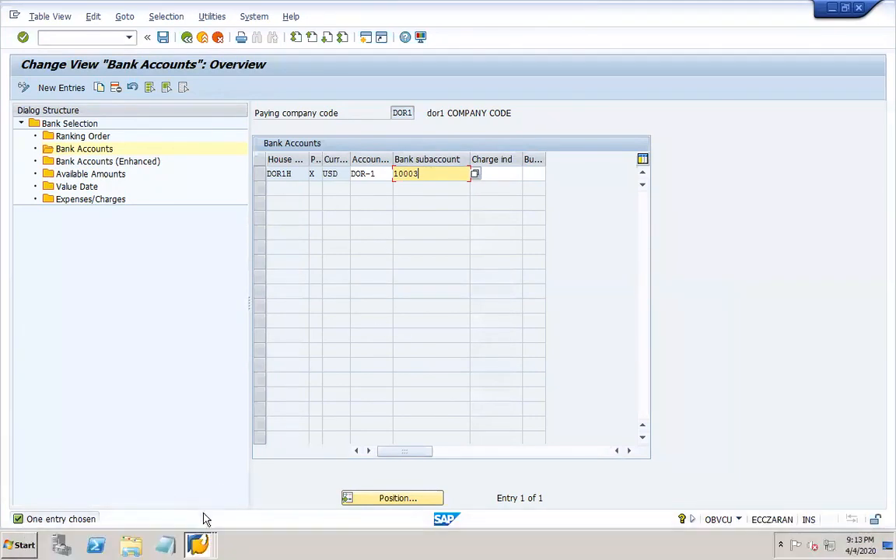
- Close the bank accounts window, go back to the document overview, and bring up the payment list
{"action": "left_click", "coordinate": [198, 545]}
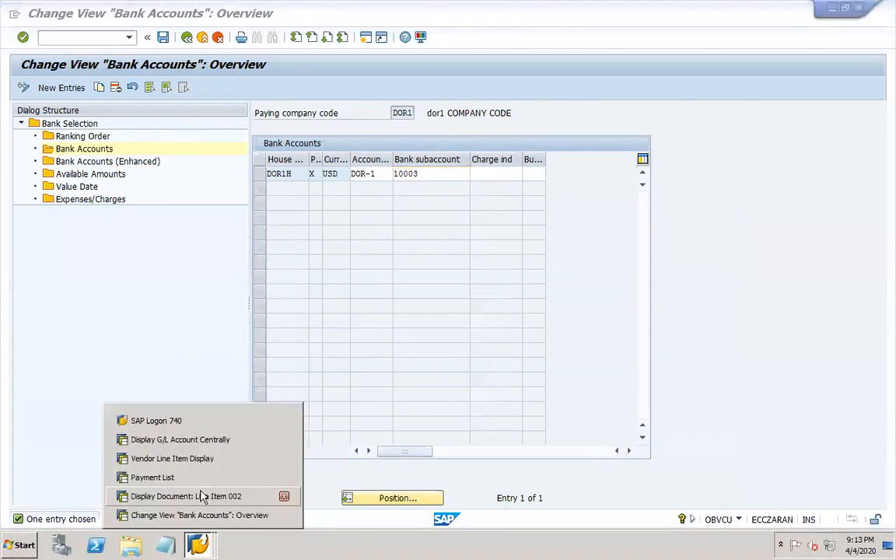
{"action": "left_click", "coordinate": [284, 516]}
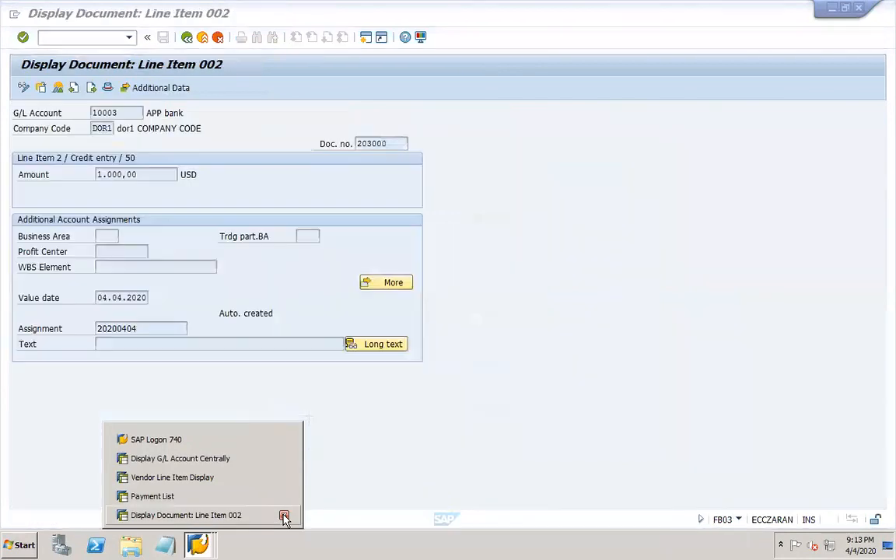
{"action": "left_click", "coordinate": [260, 520]}
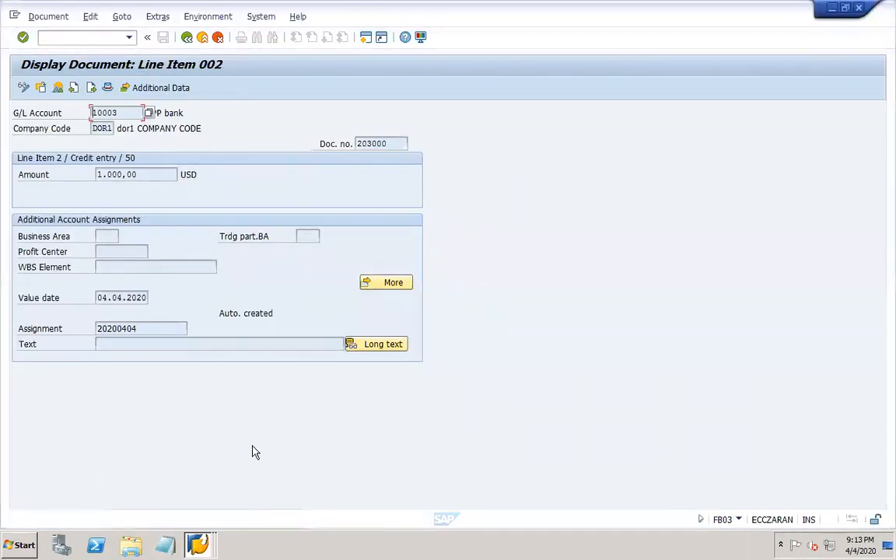
{"action": "left_click", "coordinate": [188, 38]}
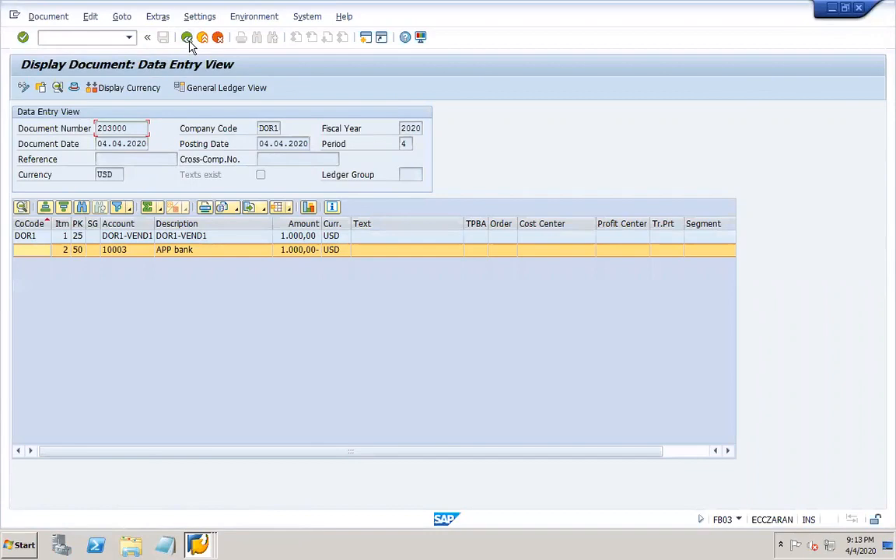
{"action": "left_click", "coordinate": [199, 542]}
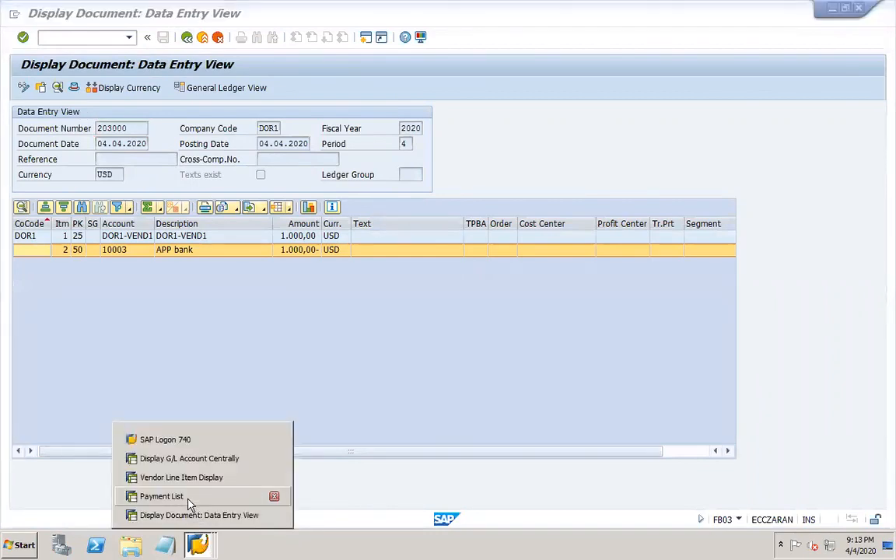
{"action": "left_click", "coordinate": [188, 492]}
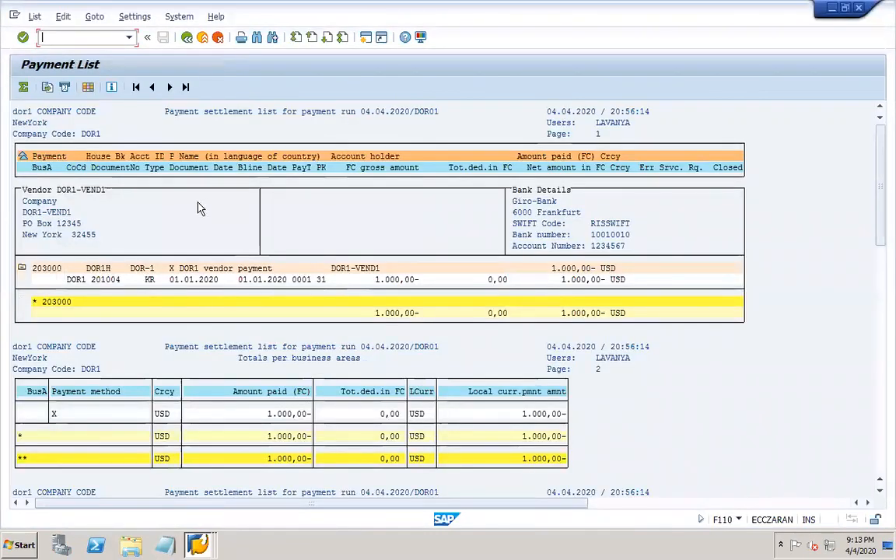
- Open DME Administration for payment run DOR01 from the Environment menu
{"action": "left_click", "coordinate": [186, 39]}
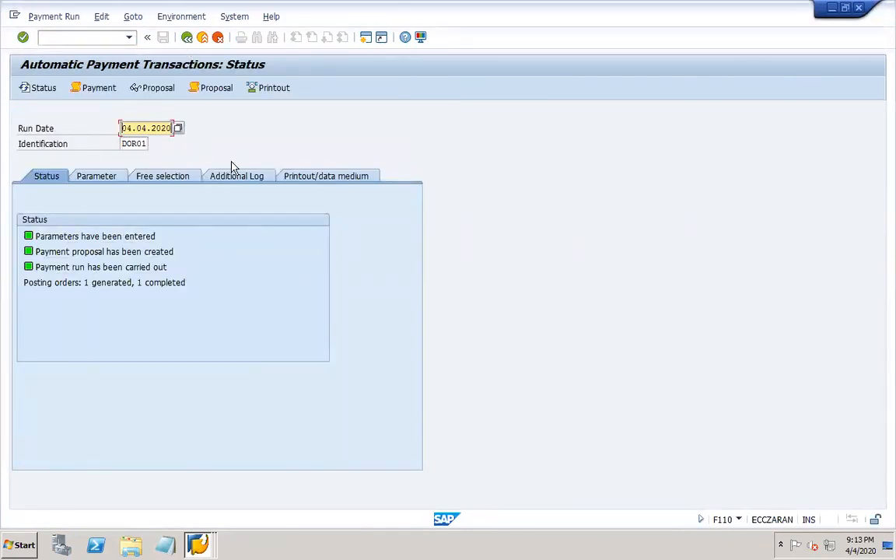
{"action": "left_click", "coordinate": [235, 18]}
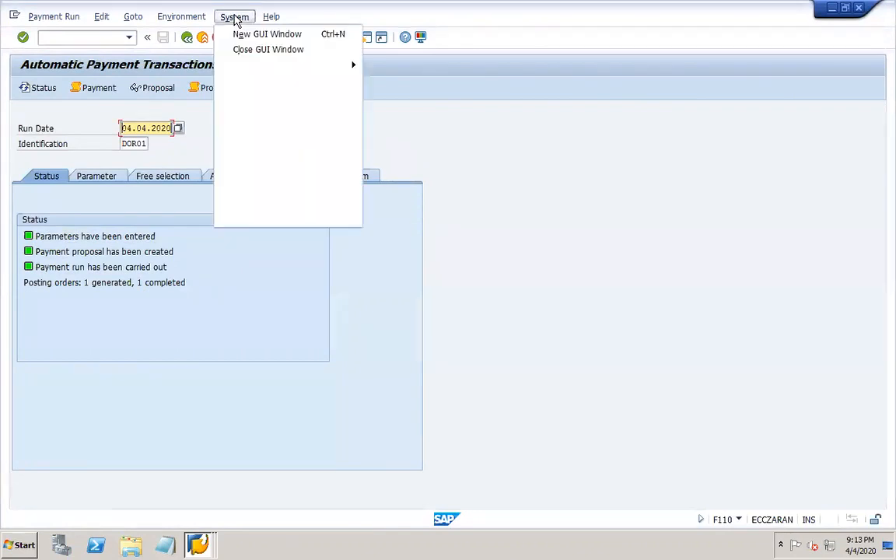
{"action": "left_click", "coordinate": [179, 19]}
{"action": "mouse_move", "coordinate": [231, 126]}
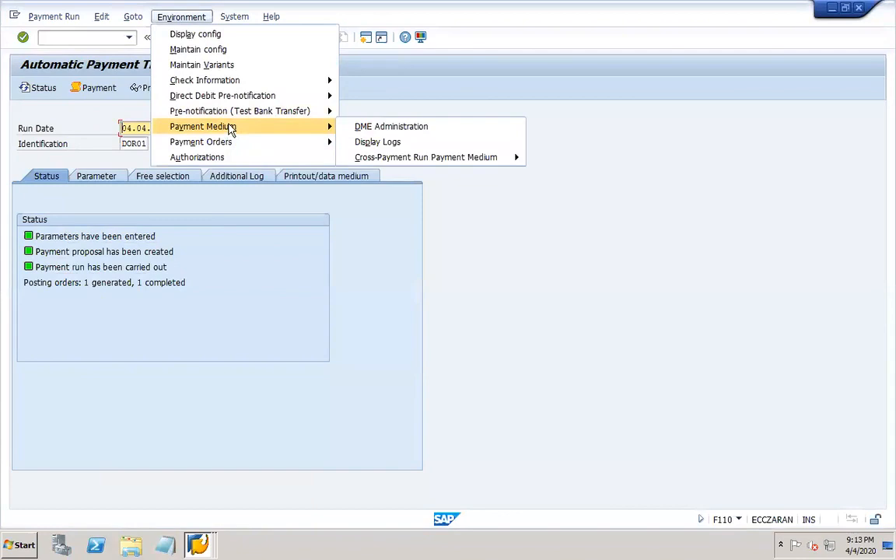
{"action": "left_click", "coordinate": [372, 129]}
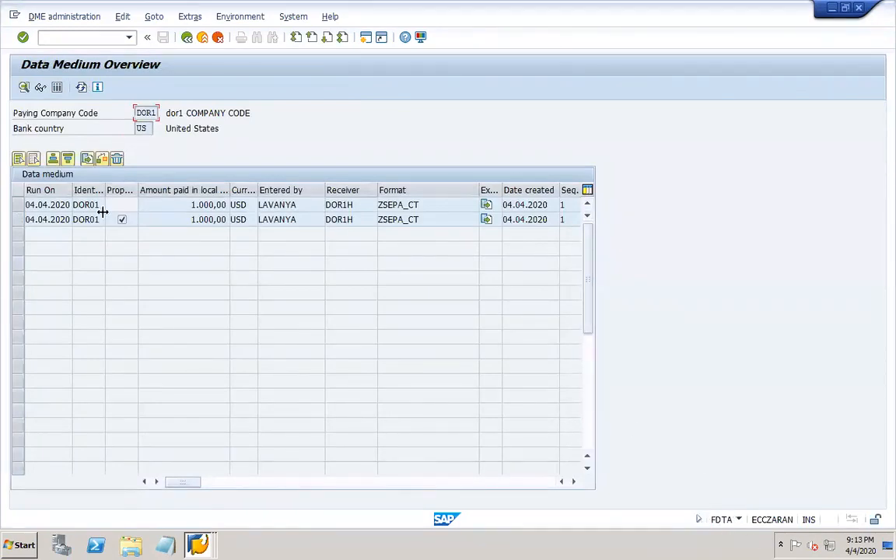
- Review the XML contents of the first 04.04.2020 ZSEPA_CT data medium, then return to the list
{"action": "left_click", "coordinate": [18, 205]}
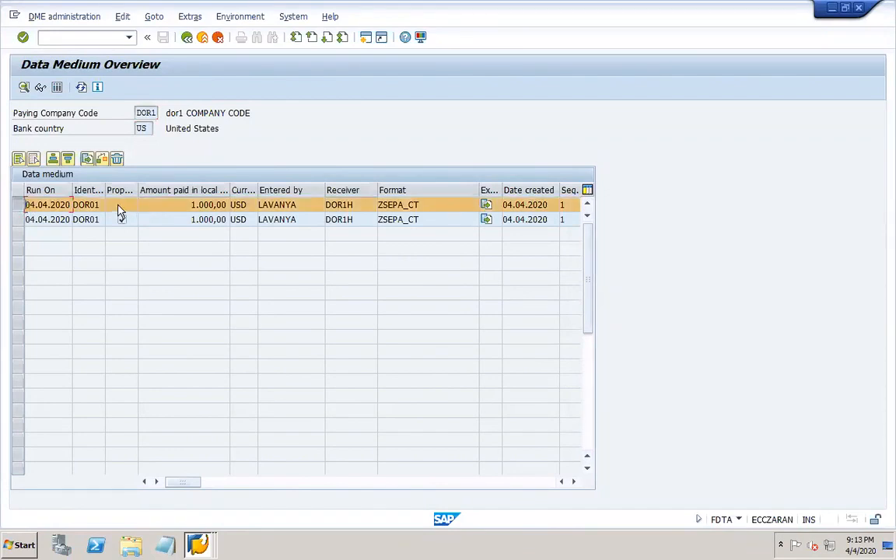
{"action": "left_click", "coordinate": [41, 87]}
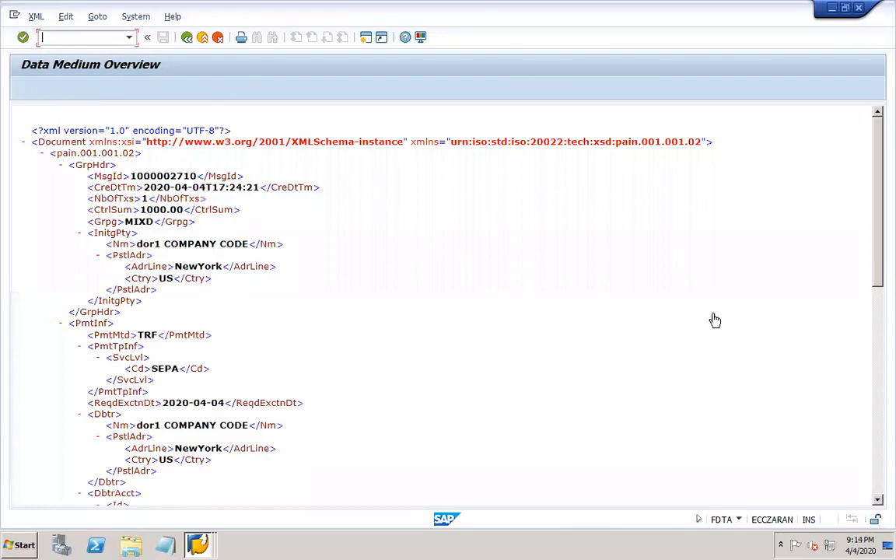
{"action": "left_click", "coordinate": [874, 479]}
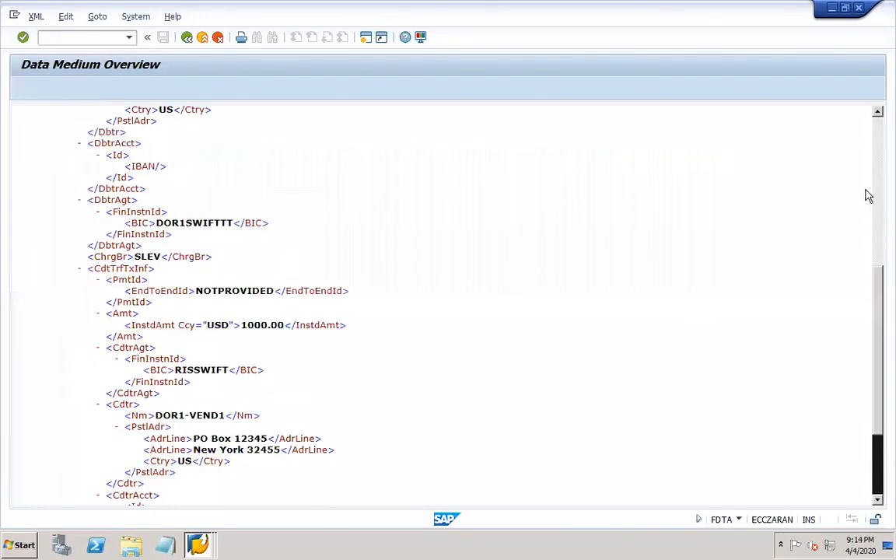
{"action": "scroll", "coordinate": [792, 129], "scroll_direction": "up", "scroll_amount": 5}
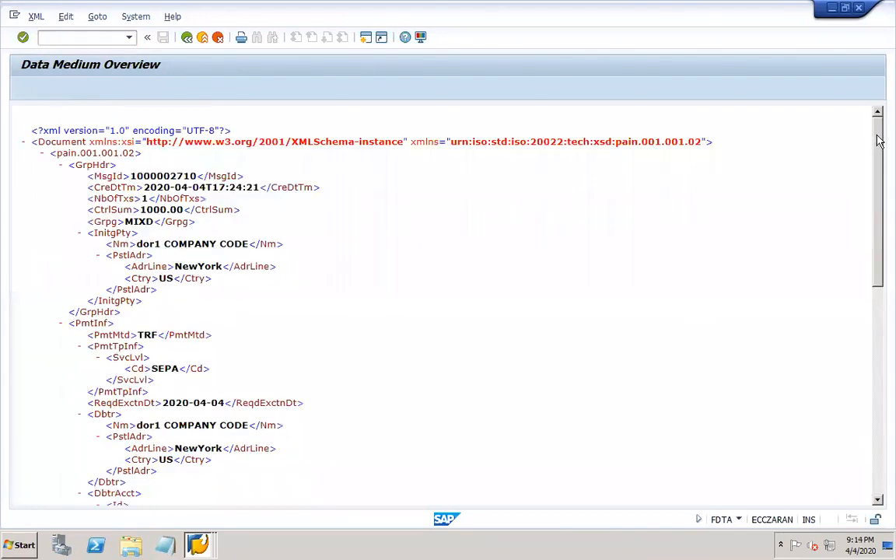
{"action": "left_click", "coordinate": [35, 17]}
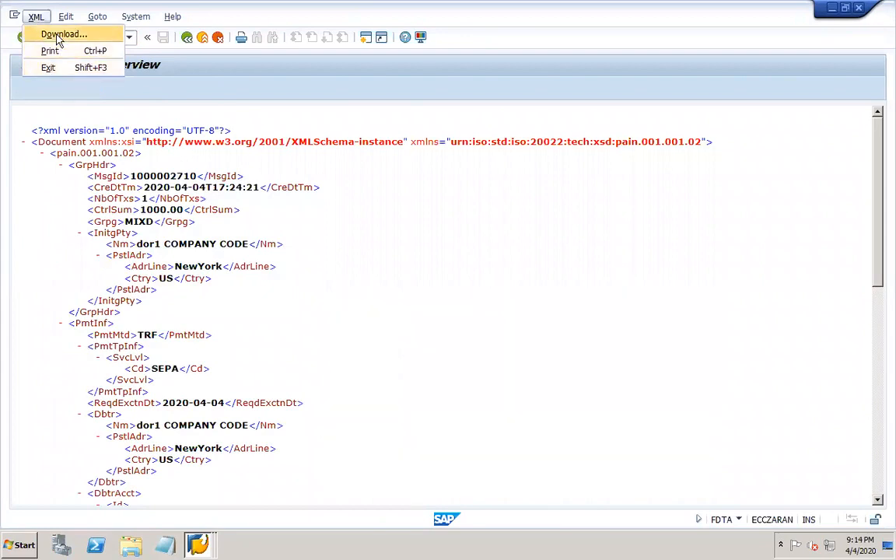
{"action": "left_click", "coordinate": [296, 247]}
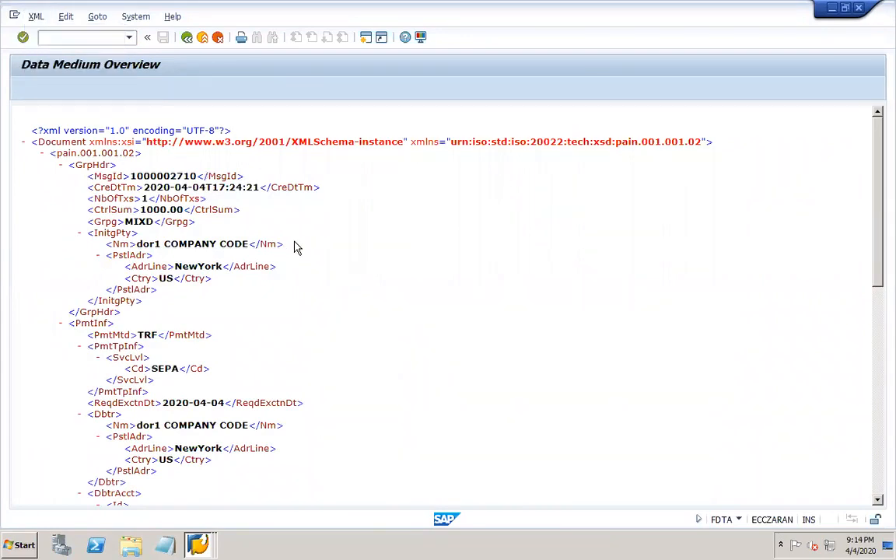
{"action": "left_click", "coordinate": [187, 37]}
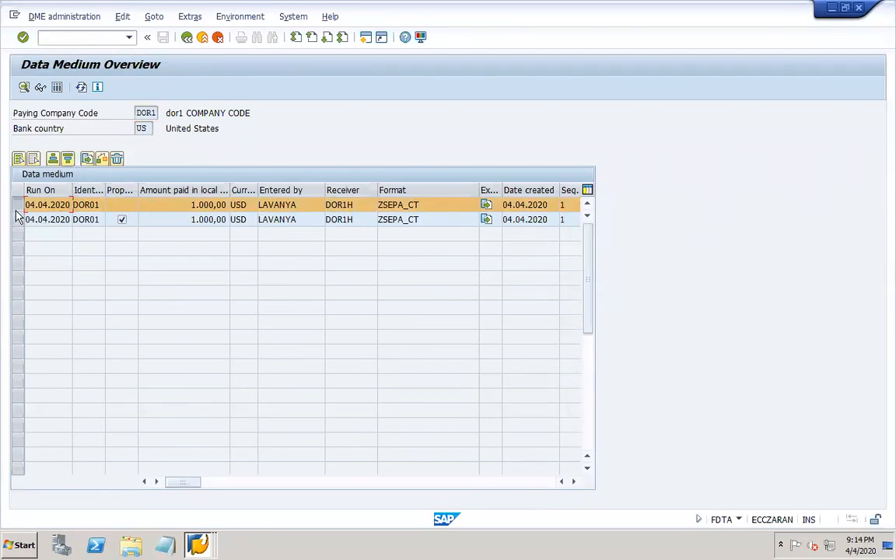
- Download the selected data medium to the Desktop as DOR1 DME, allowing the security prompt
{"action": "left_click", "coordinate": [87, 159]}
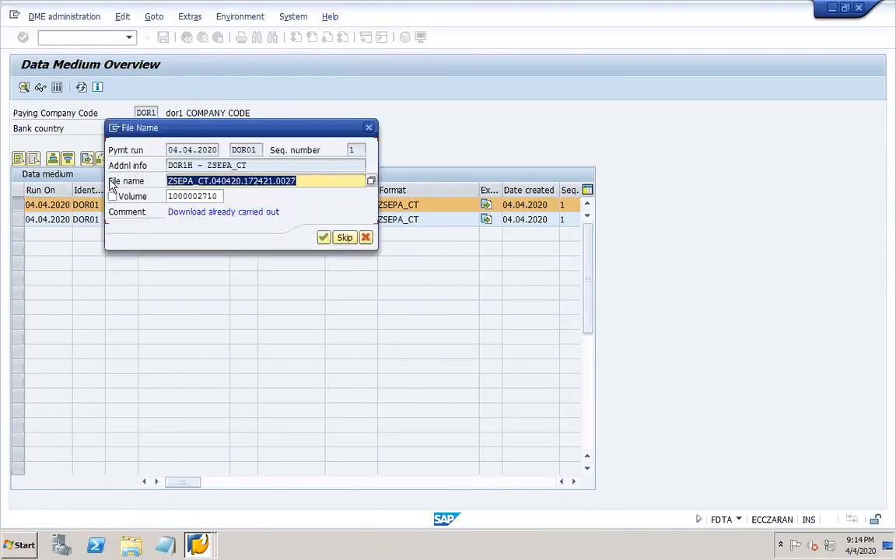
{"action": "left_click", "coordinate": [370, 181]}
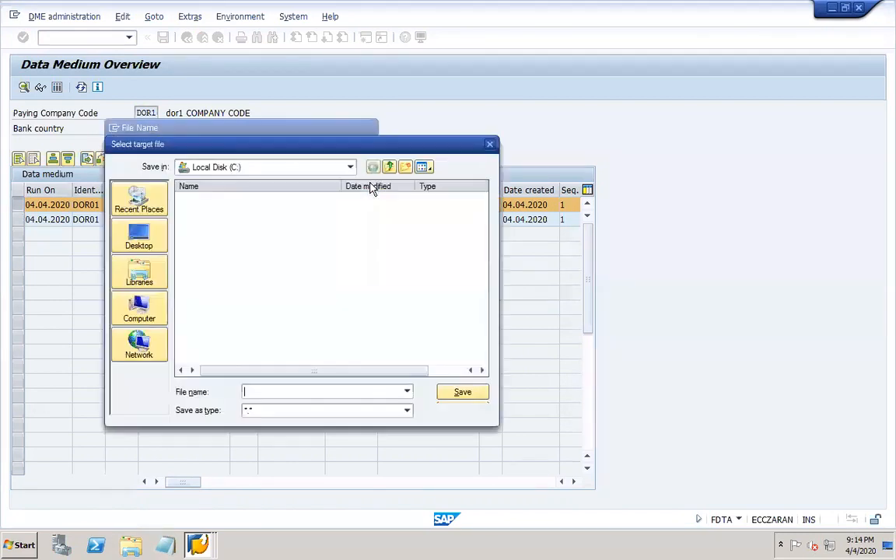
{"action": "left_click", "coordinate": [139, 237]}
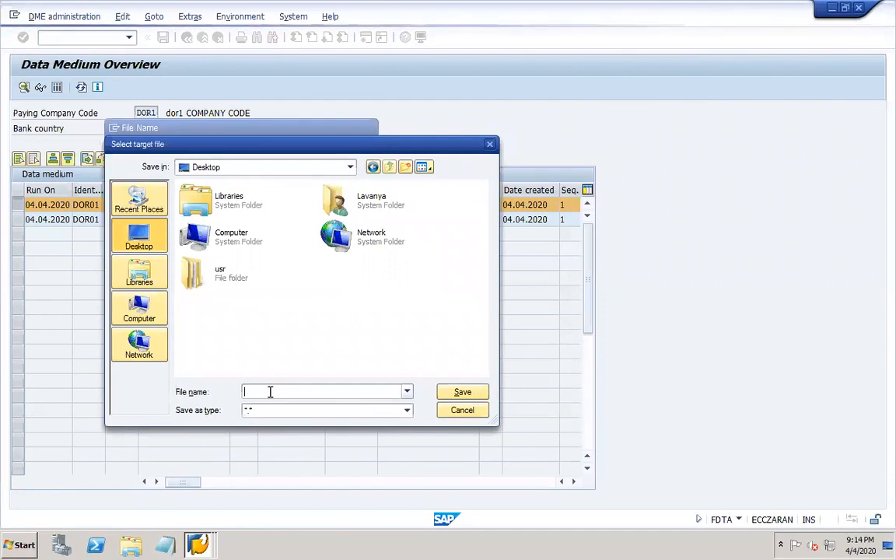
{"action": "type", "text": "DOR1"}
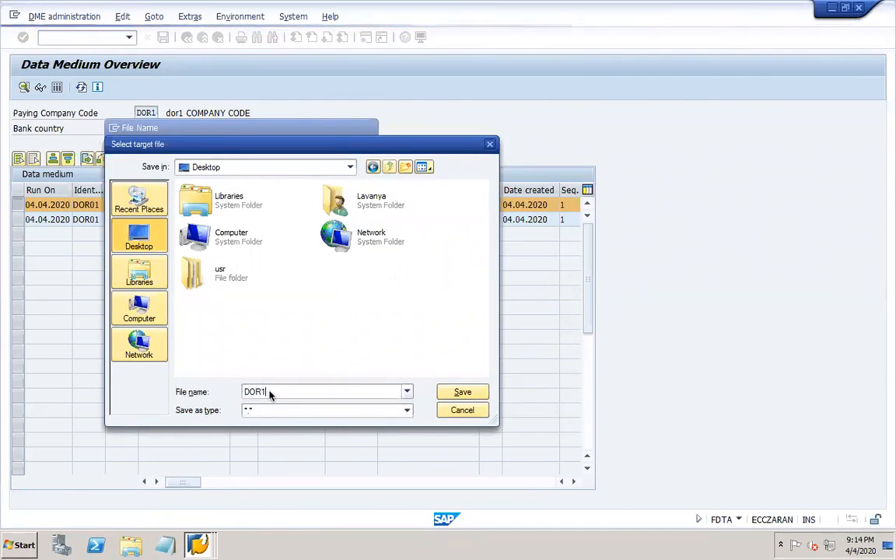
{"action": "type", "text": " DME"}
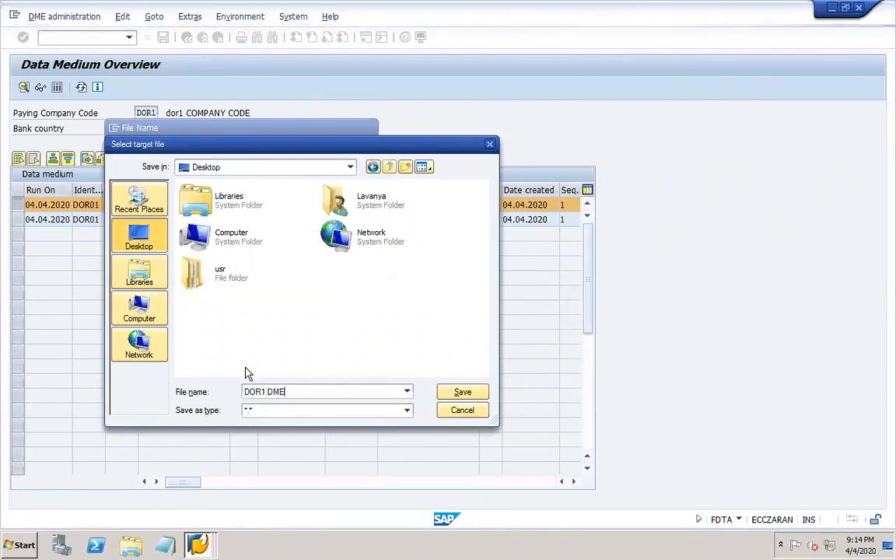
{"action": "left_click", "coordinate": [454, 391]}
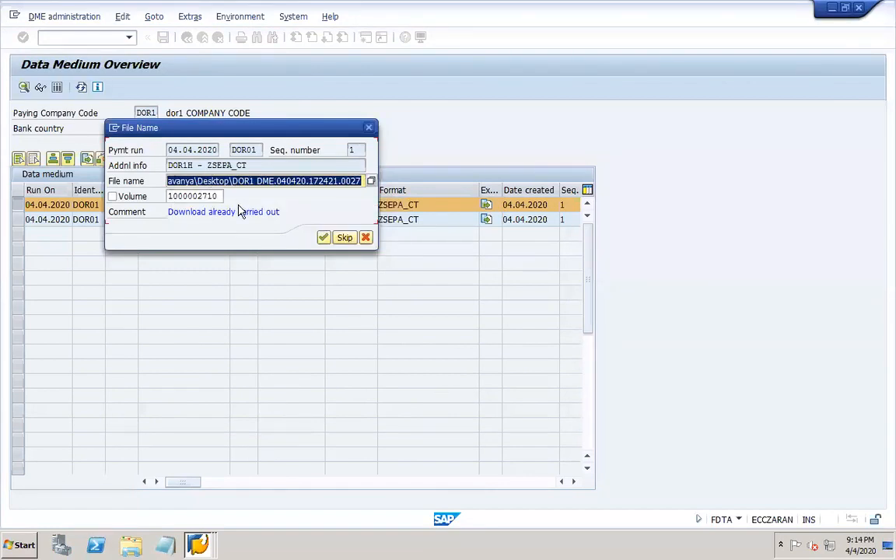
{"action": "left_click", "coordinate": [325, 240]}
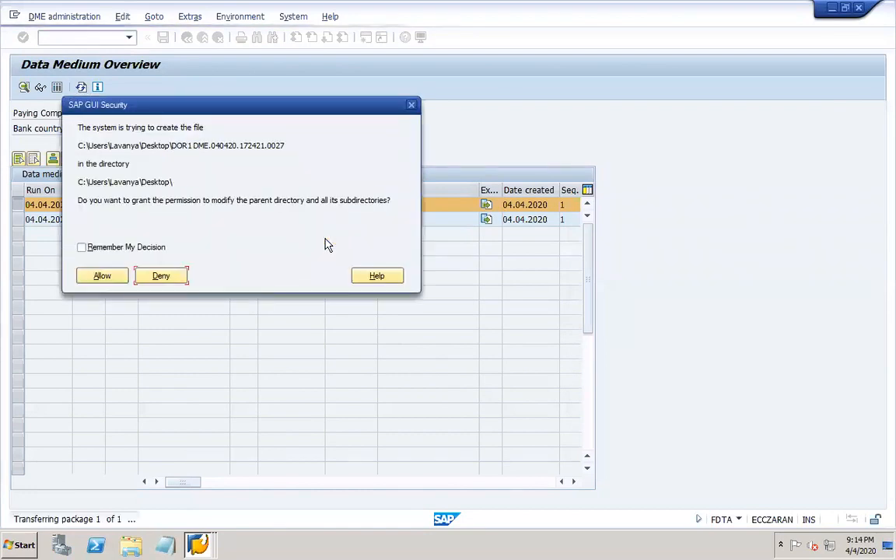
{"action": "left_click", "coordinate": [99, 277]}
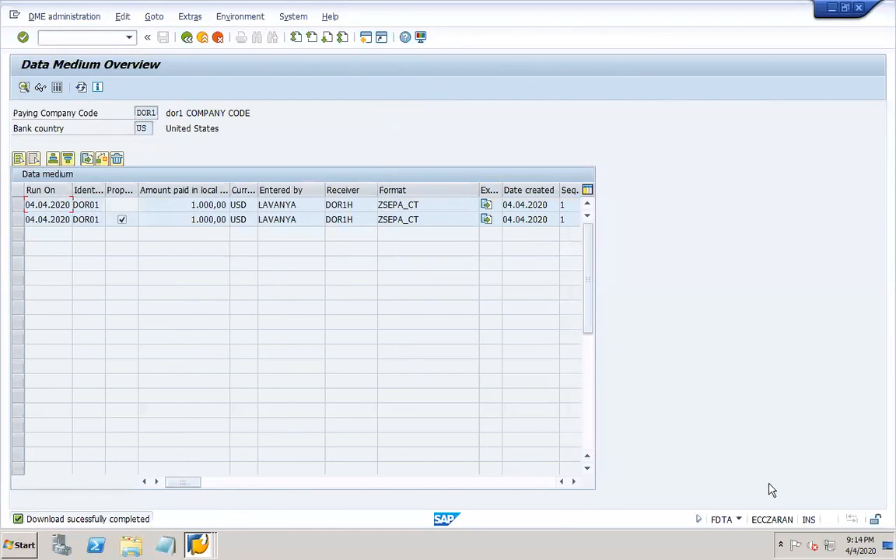
{"action": "left_click", "coordinate": [887, 551]}
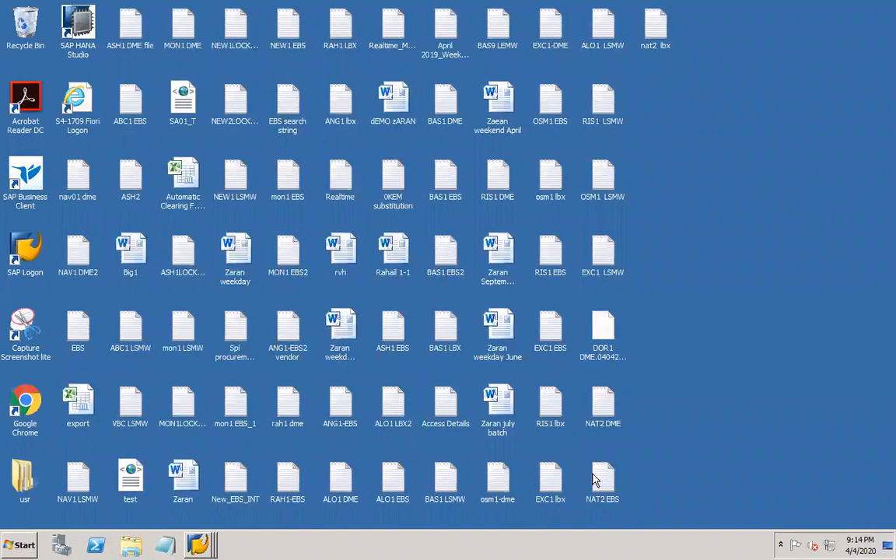
- Rename the downloaded file to DOR1 DME.txt, dropping the numeric suffix and accepting the extension change
{"action": "left_click", "coordinate": [602, 330]}
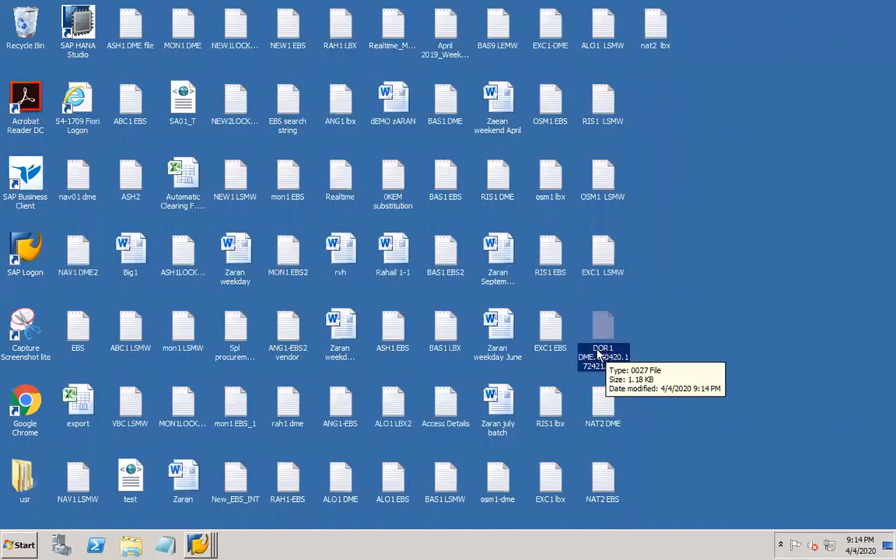
{"action": "right_click", "coordinate": [606, 350]}
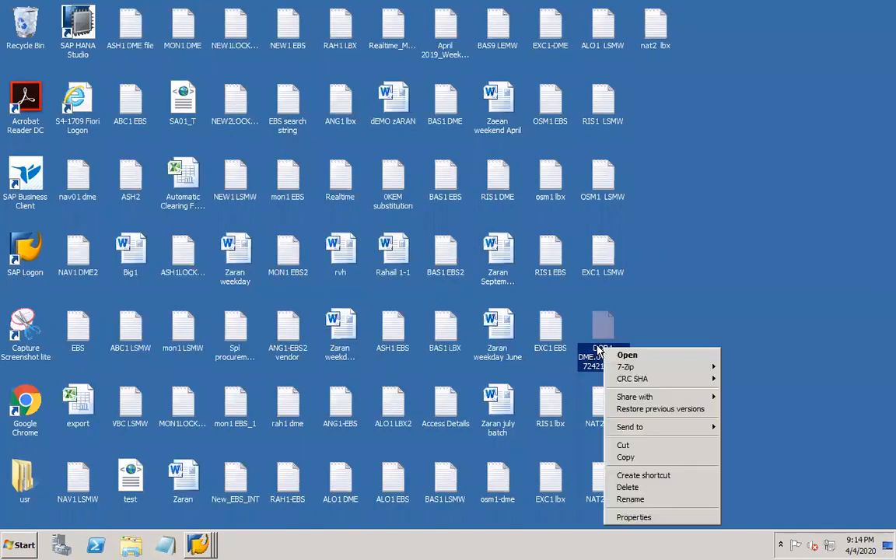
{"action": "left_click", "coordinate": [630, 500]}
{"action": "left_click", "coordinate": [626, 367]}
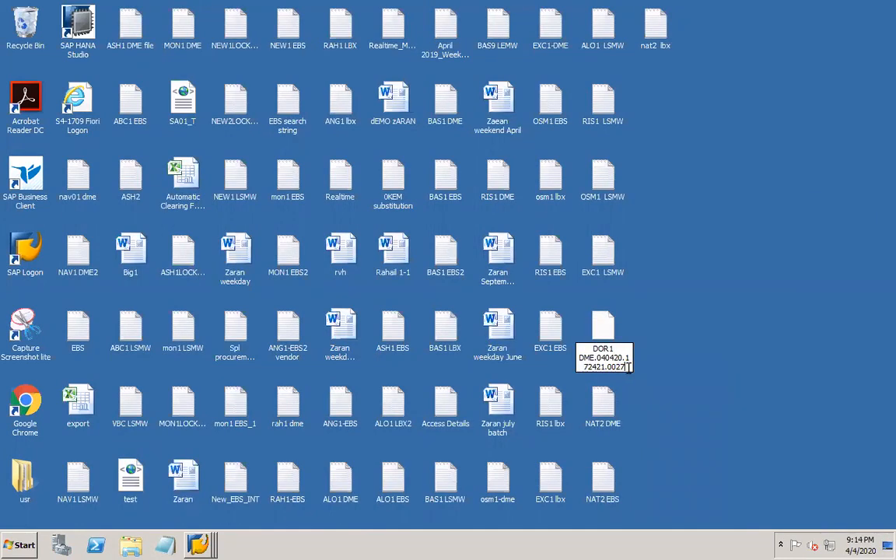
{"action": "left_click_drag", "start_coordinate": [628, 368], "coordinate": [603, 358]}
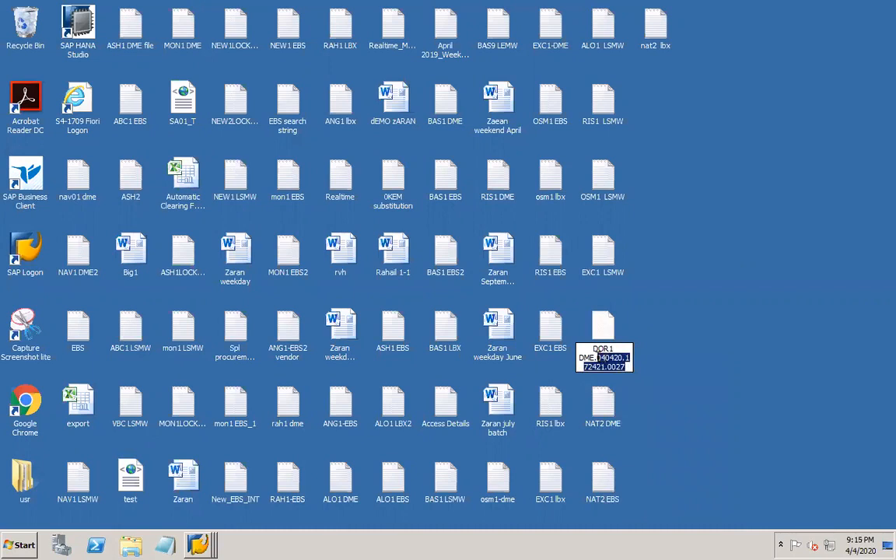
{"action": "key", "text": "BackSpace"}
{"action": "key", "text": "BackSpace"}
{"action": "type", "text": "E.txt"}
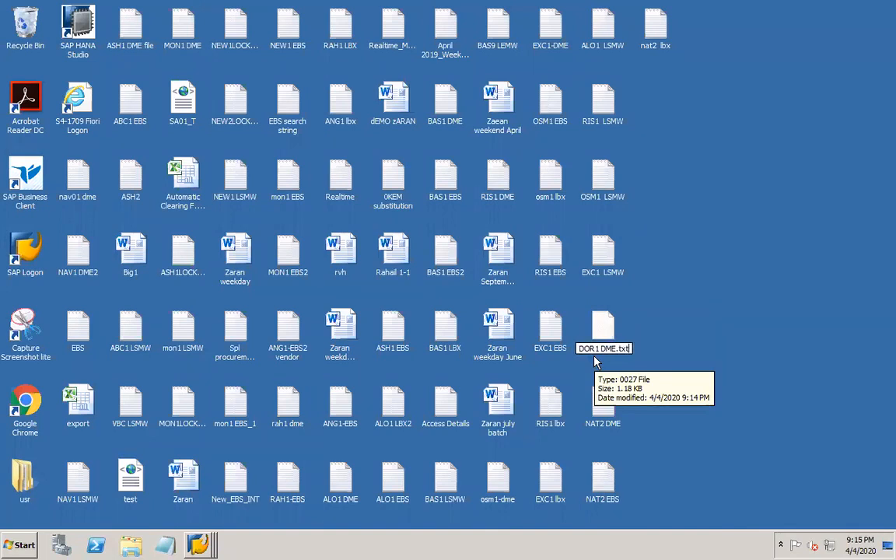
{"action": "key", "text": "Return"}
{"action": "left_click", "coordinate": [500, 278]}
- Open DOR1 DME.txt in Notepad and move the window higher on screen
{"action": "left_click", "coordinate": [678, 332]}
{"action": "double_click", "coordinate": [609, 333]}
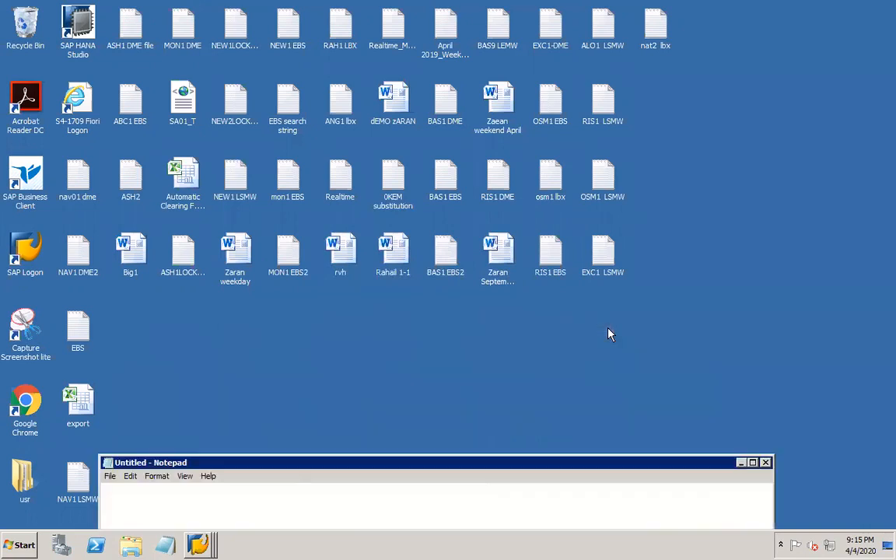
{"action": "left_click_drag", "start_coordinate": [521, 462], "coordinate": [504, 116]}
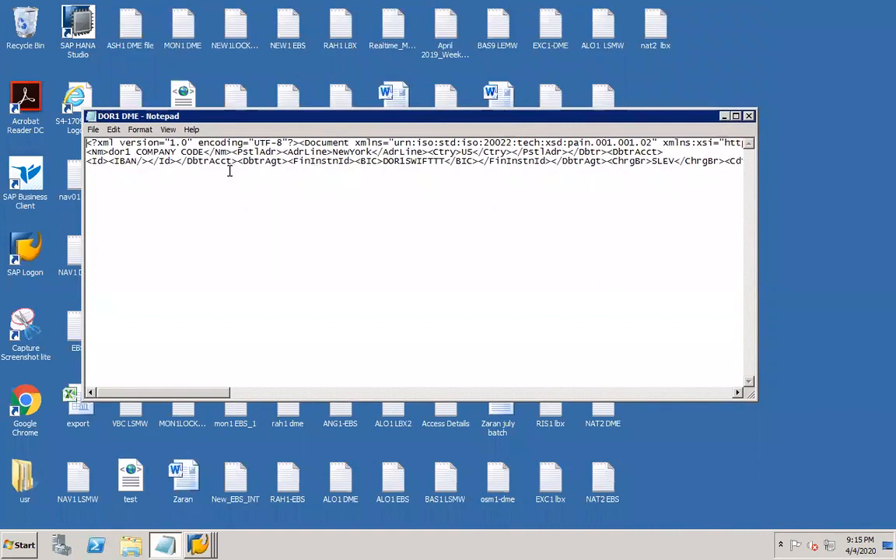
{"action": "right_click", "coordinate": [198, 544]}
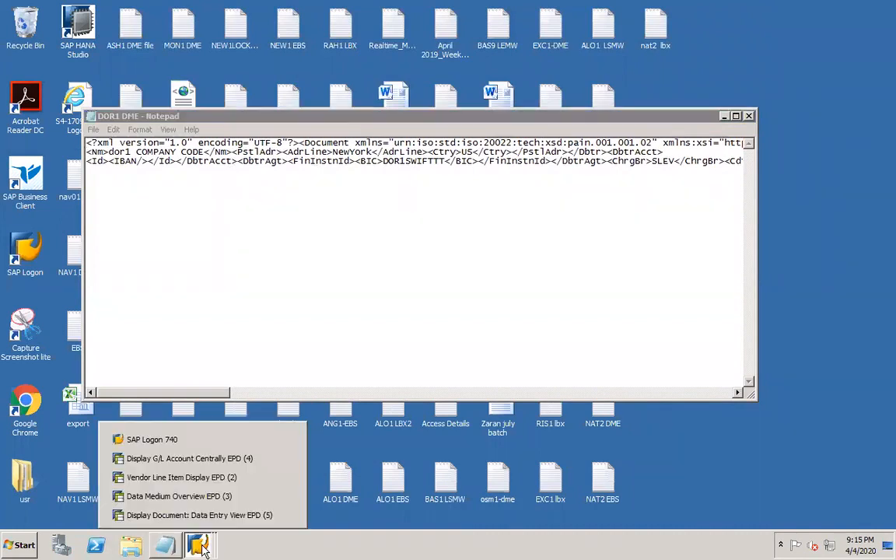
- Switch to the Data Medium Overview session and back out to the DOR01 payment run status
{"action": "left_click", "coordinate": [217, 480]}
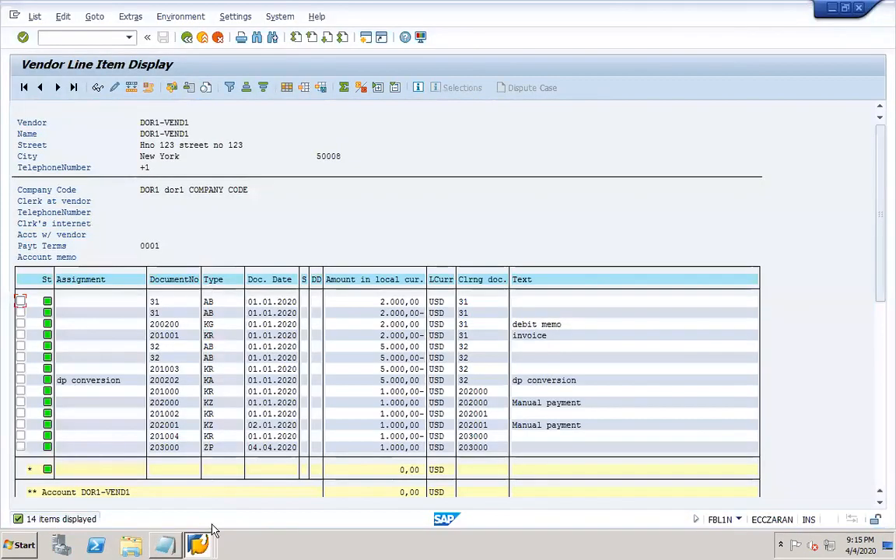
{"action": "left_click", "coordinate": [202, 501]}
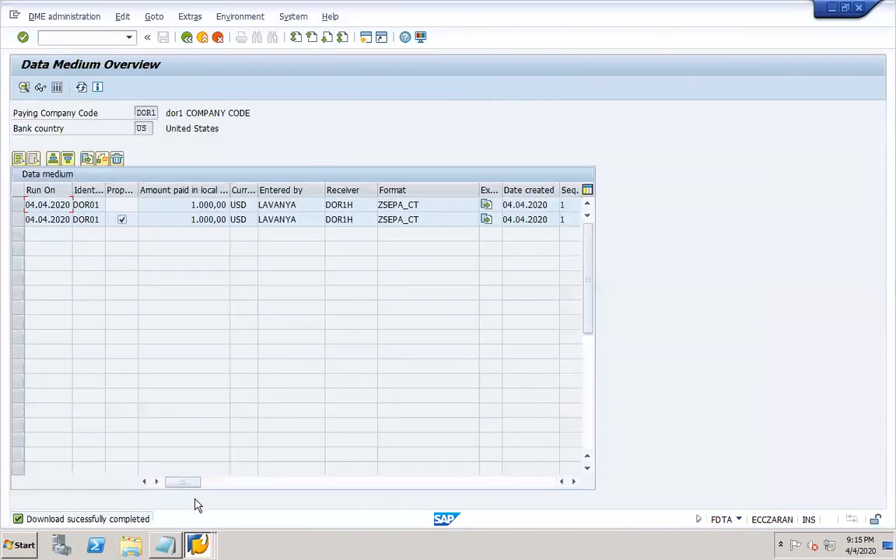
{"action": "left_click", "coordinate": [187, 39]}
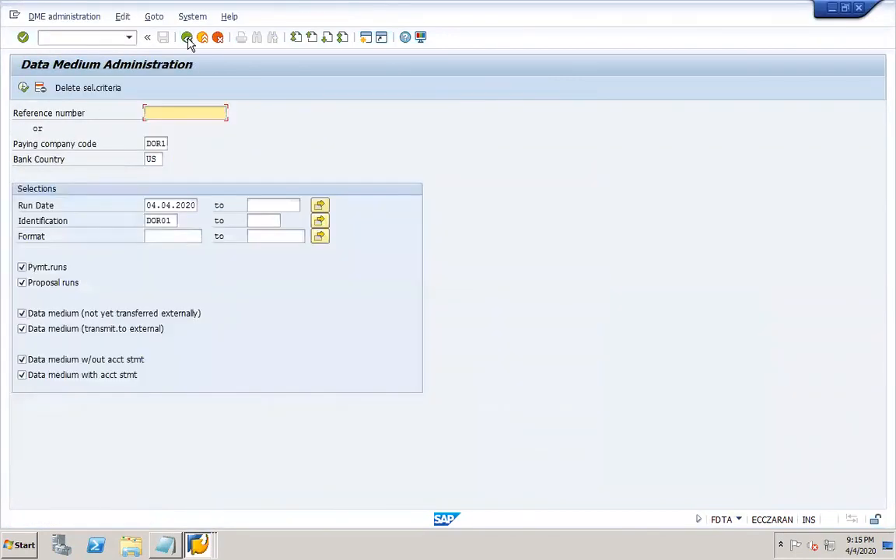
{"action": "left_click", "coordinate": [188, 39]}
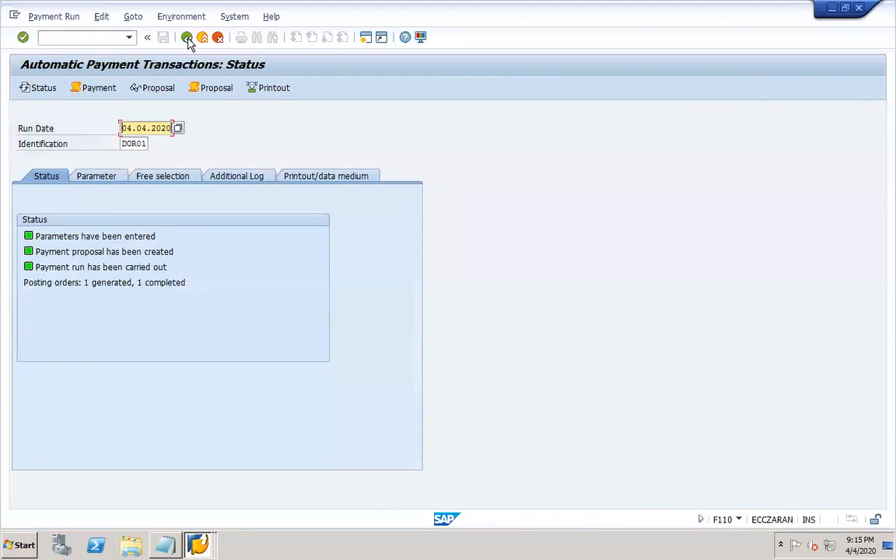
- Add a REGU* line below the AL11 path on slide 25 and save the presentation
{"action": "mouse_move", "coordinate": [678, 548]}
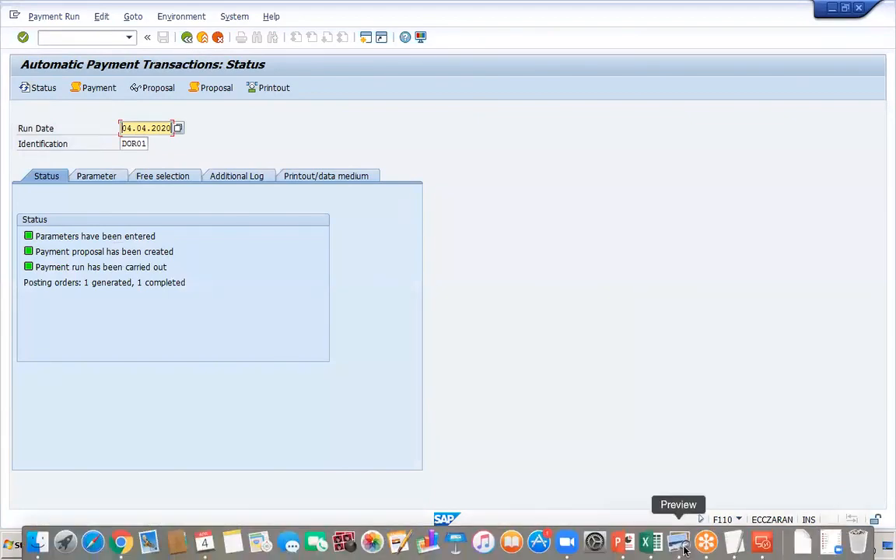
{"action": "left_click", "coordinate": [620, 543]}
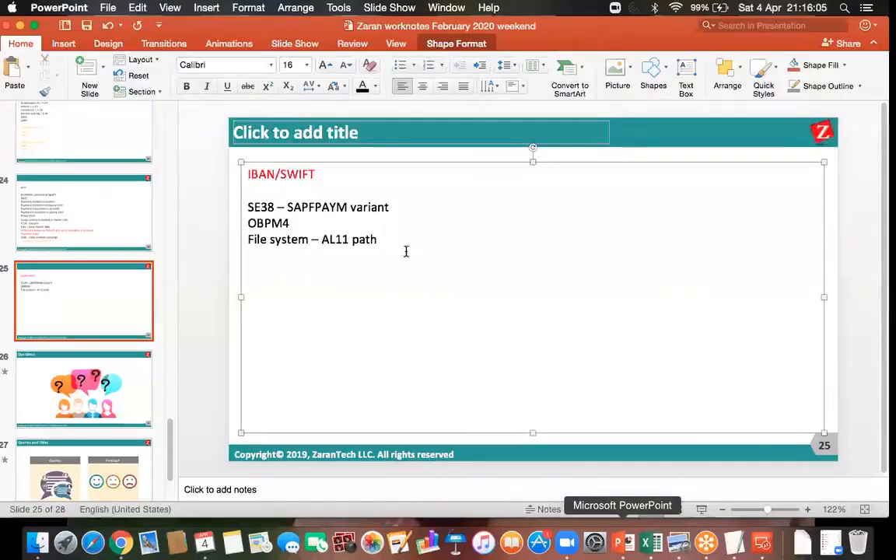
{"action": "left_click", "coordinate": [390, 241]}
{"action": "key", "text": "Return"}
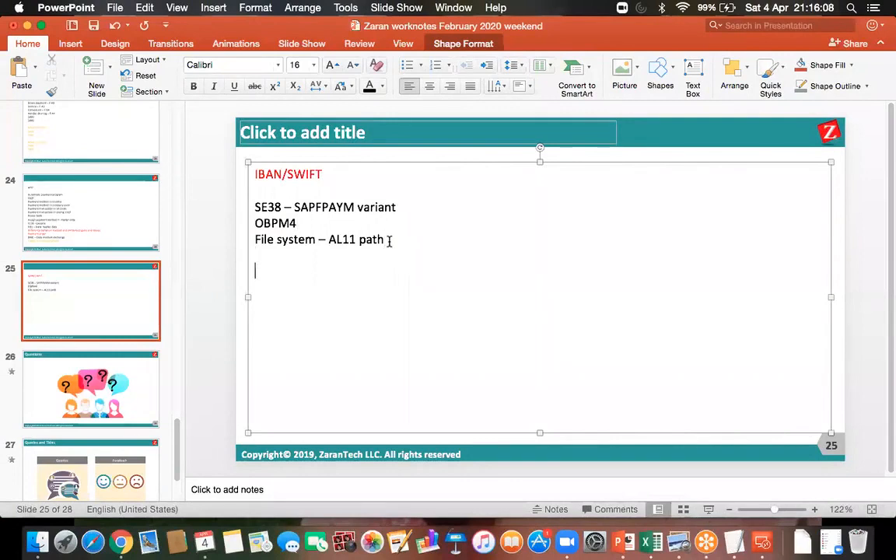
{"action": "type", "text": "REF"}
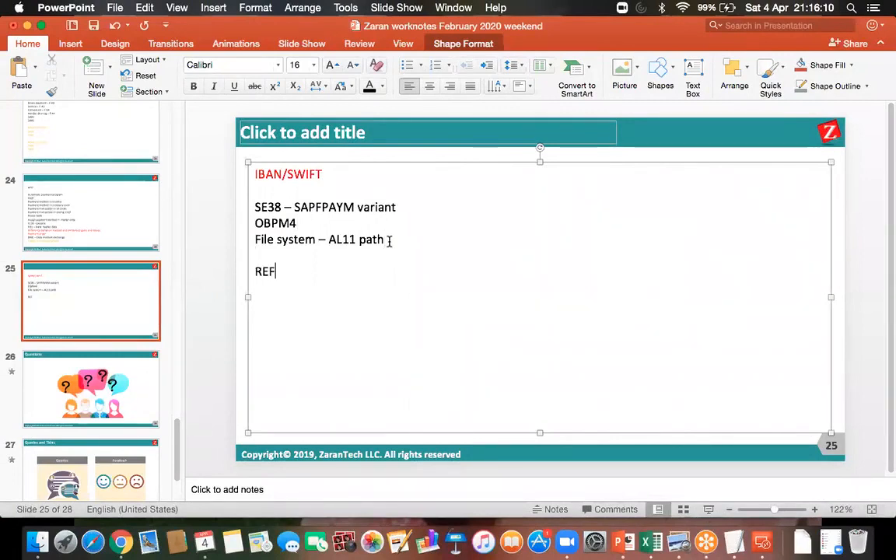
{"action": "key", "text": "BackSpace"}
{"action": "type", "text": "GU"}
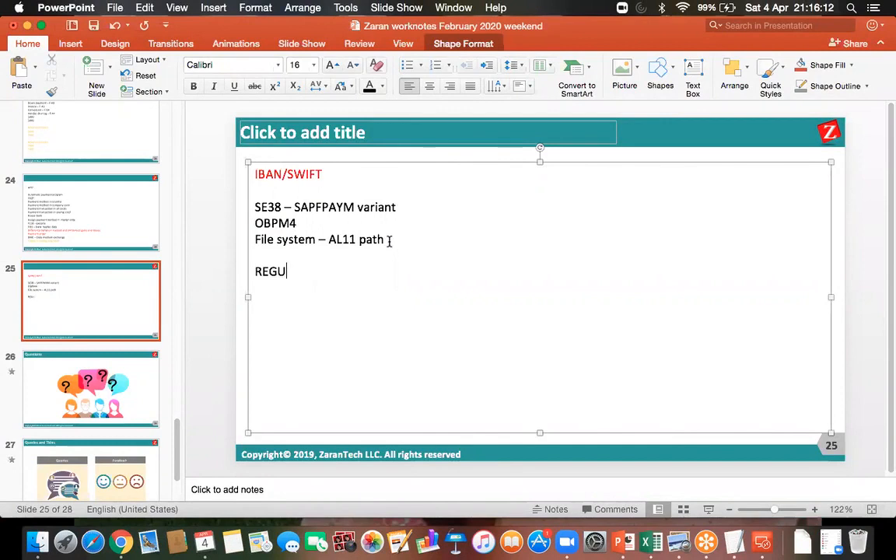
{"action": "type", "text": "*"}
{"action": "left_click", "coordinate": [94, 28]}
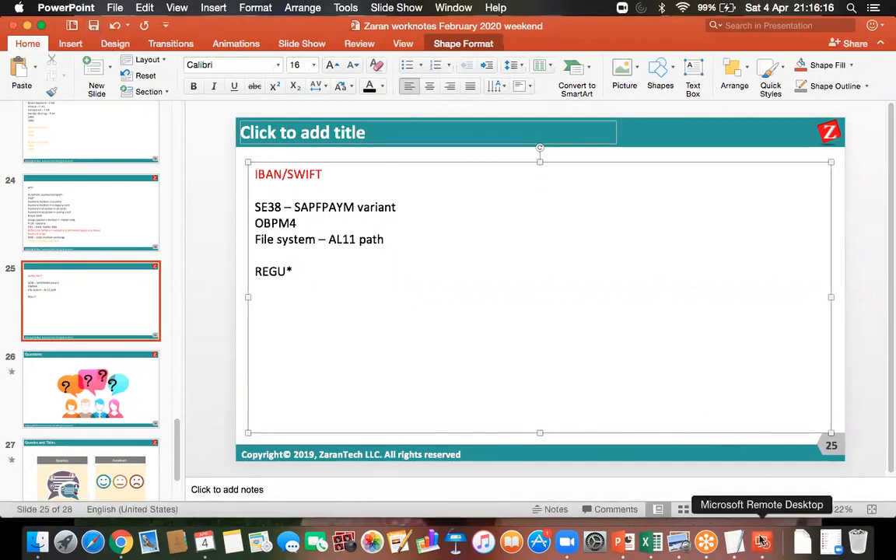
{"action": "left_click", "coordinate": [762, 542]}
{"action": "double_click", "coordinate": [544, 208]}
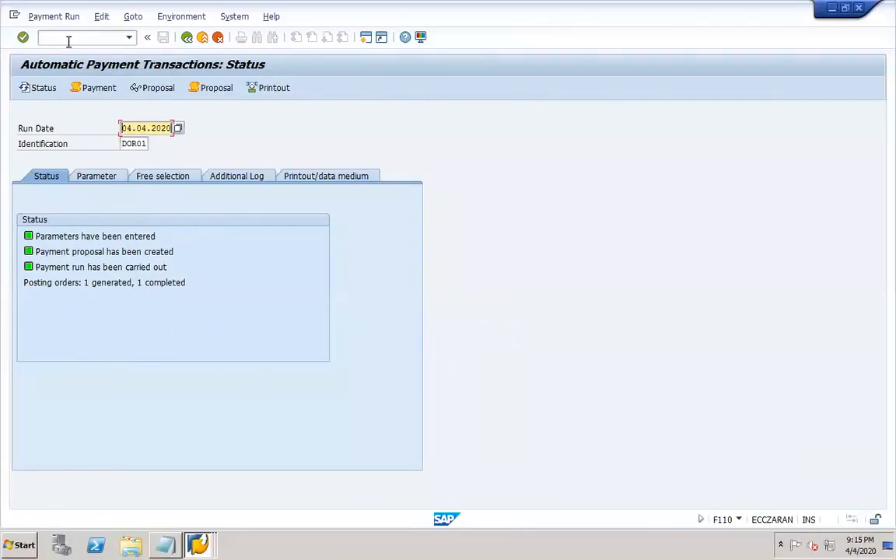
- Open SE11 in a new session and list the 17 database tables matching REGU*
{"action": "left_click", "coordinate": [70, 39]}
{"action": "type", "text": "/OSE"}
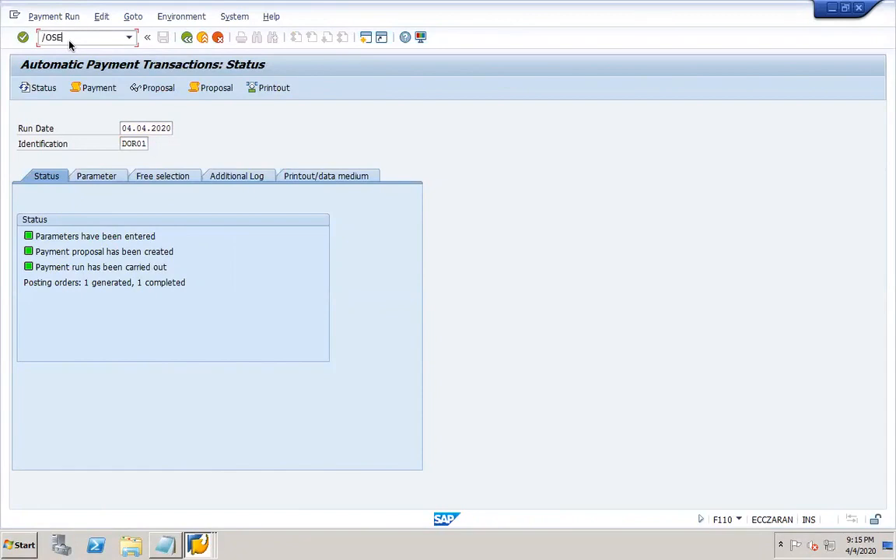
{"action": "type", "text": "11"}
{"action": "key", "text": "Return"}
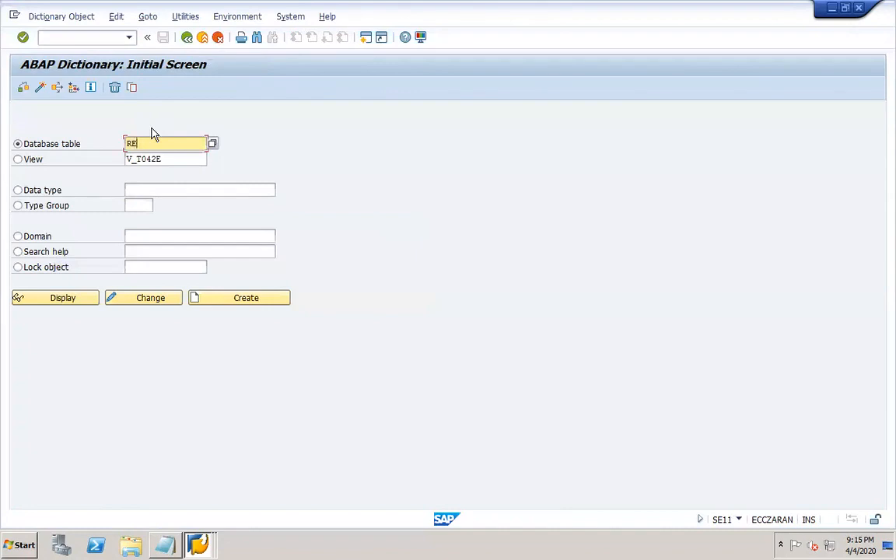
{"action": "type", "text": "*"}
{"action": "left_click", "coordinate": [212, 144]}
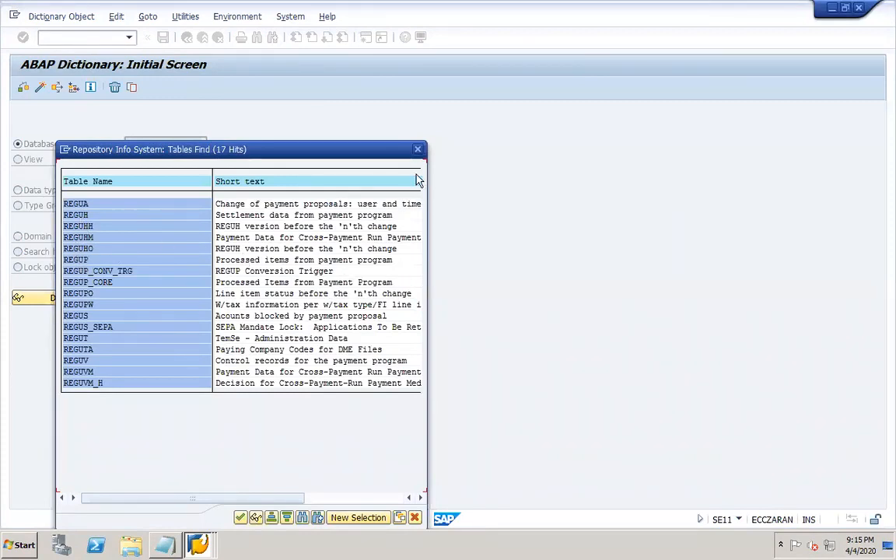
{"action": "left_click", "coordinate": [419, 151]}
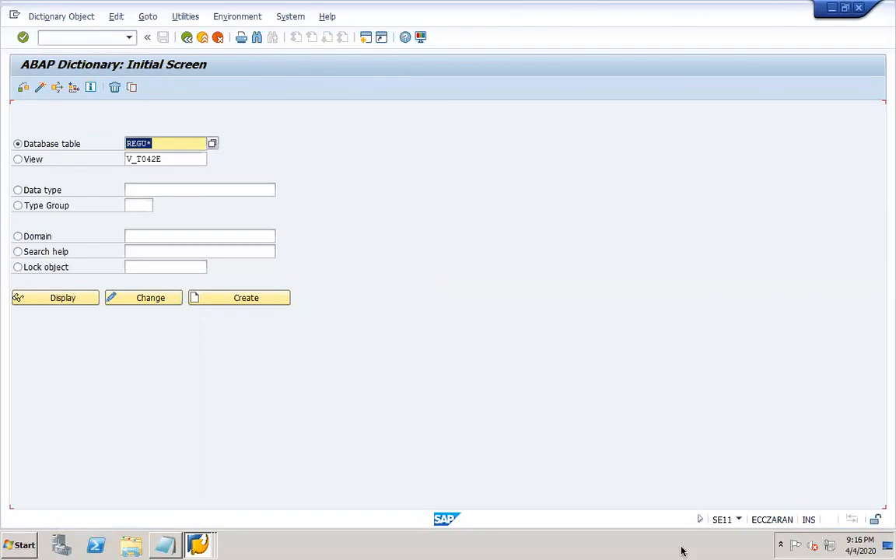
- Start a new empty line below REGU* in the PowerPoint notes
{"action": "mouse_move", "coordinate": [713, 550]}
{"action": "left_click", "coordinate": [620, 543]}
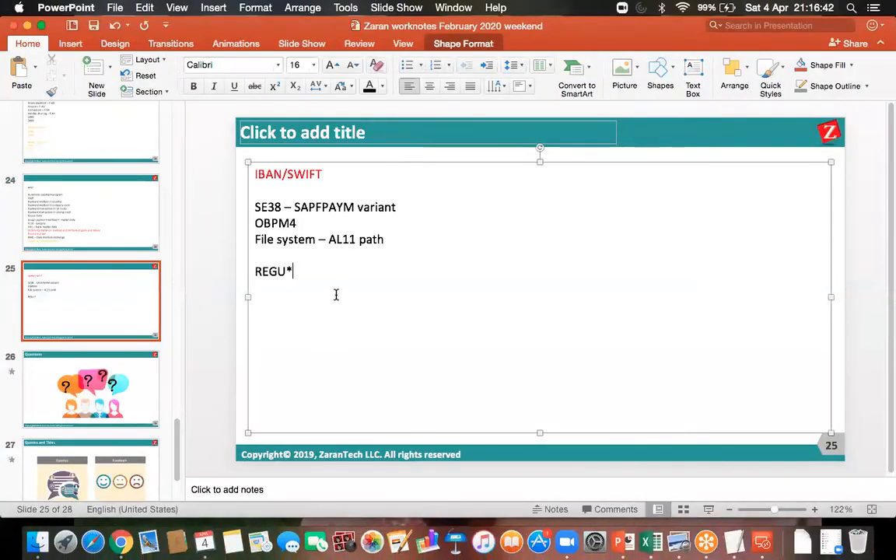
{"action": "key", "text": "Return"}
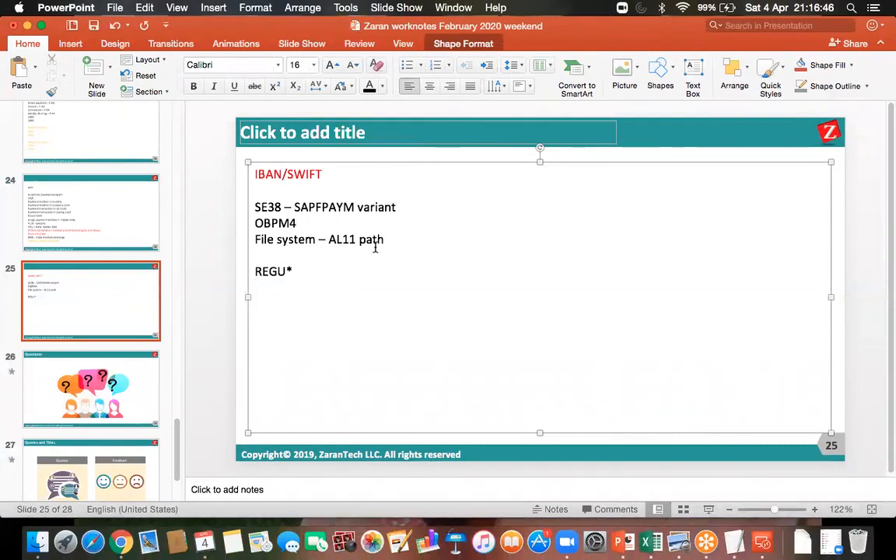
- Back in SAP, run AL11 and open the DIR_HOME work directory file list
{"action": "left_click", "coordinate": [762, 542]}
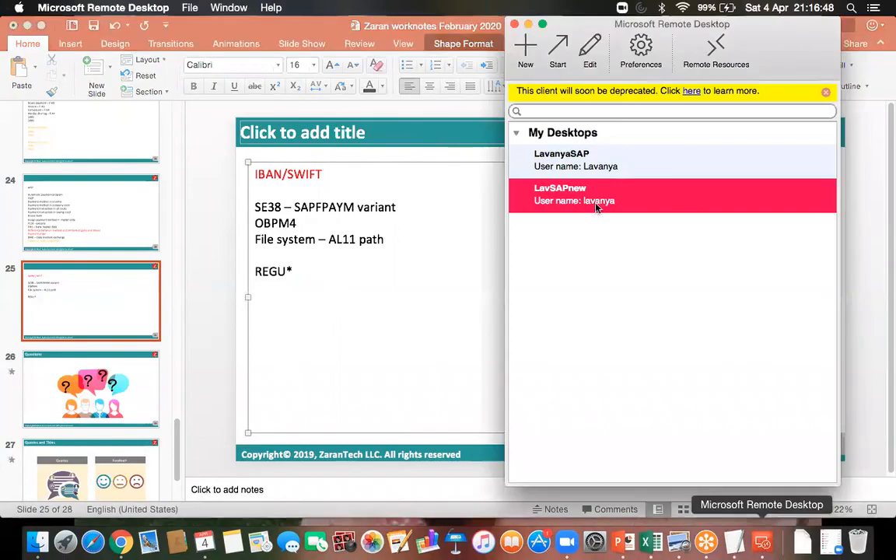
{"action": "double_click", "coordinate": [562, 201]}
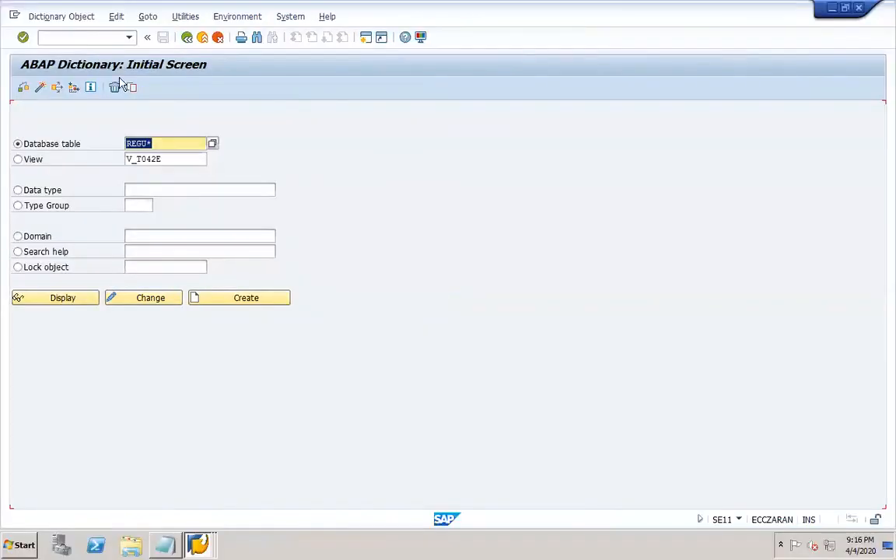
{"action": "left_click", "coordinate": [70, 37]}
{"action": "type", "text": "/nal11"}
{"action": "key", "text": "Return"}
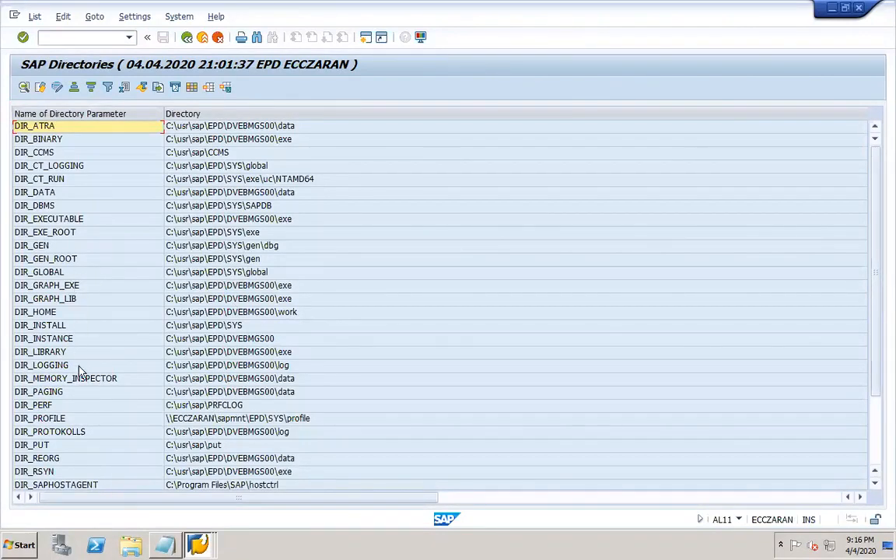
{"action": "double_click", "coordinate": [56, 312]}
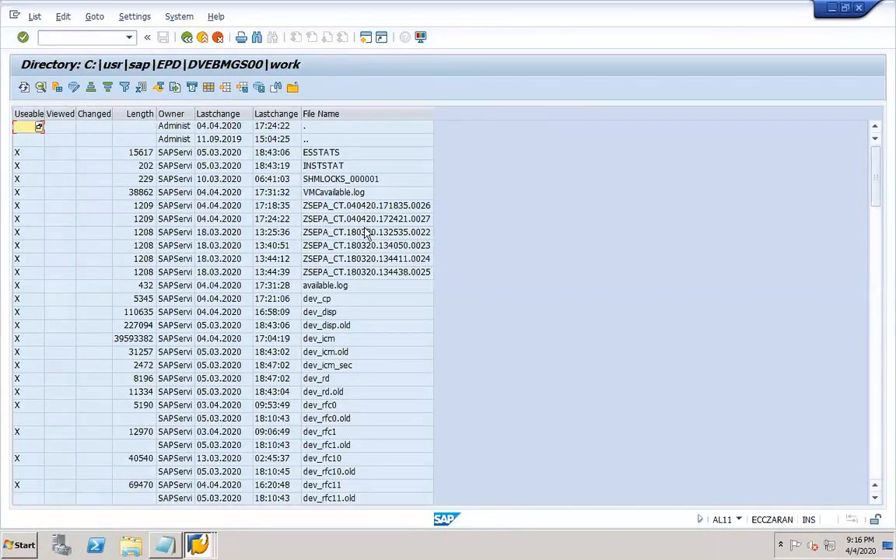
- Widen the File Name column and locate files ZSEPA_CT.040420.171835.0026 and ZSEPA_CT.040420.172421.0027
{"action": "left_click_drag", "start_coordinate": [434, 110], "coordinate": [506, 113]}
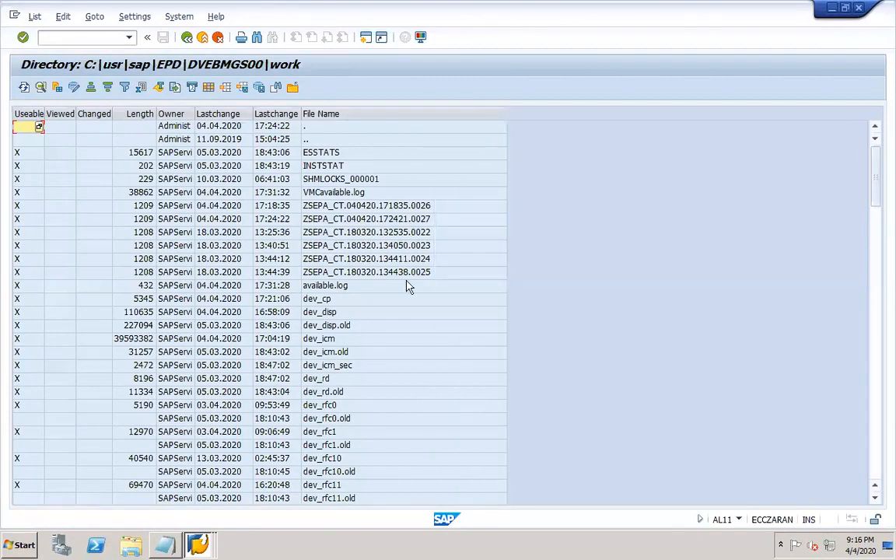
{"action": "left_click", "coordinate": [204, 206]}
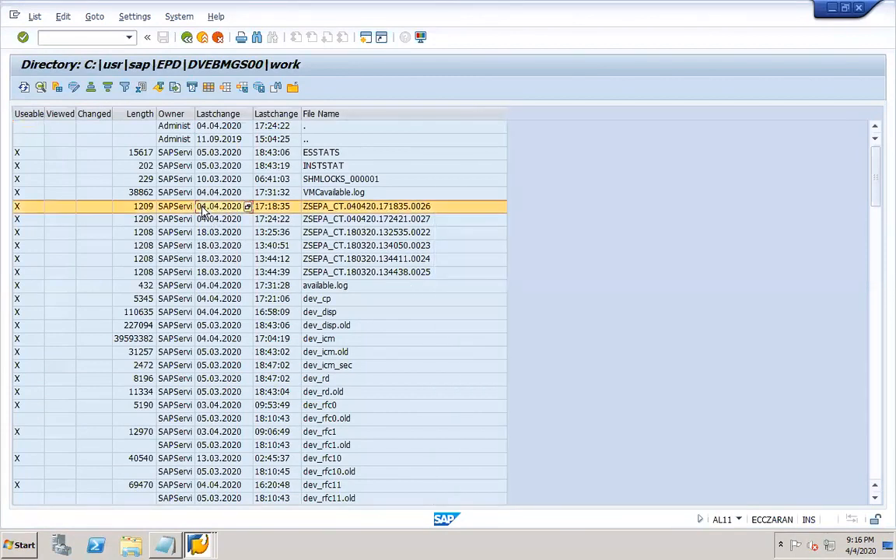
{"action": "left_click", "coordinate": [208, 195]}
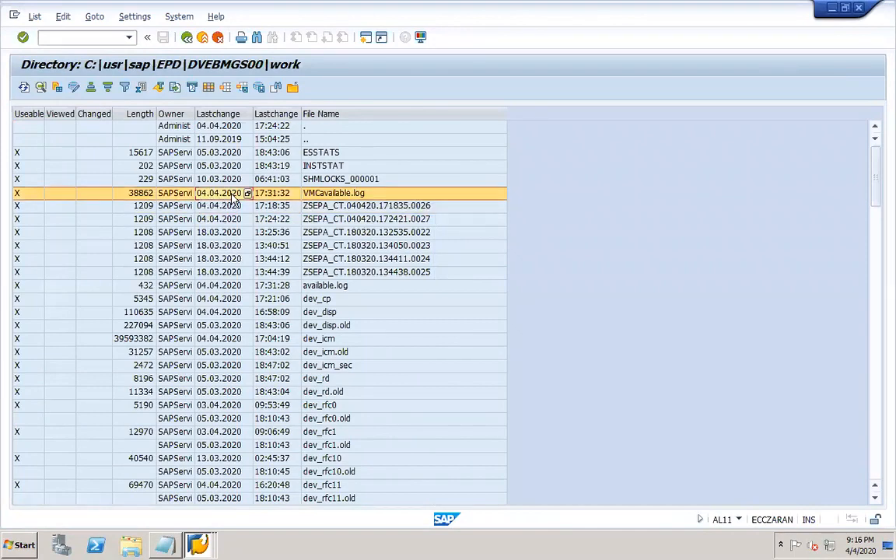
{"action": "left_click", "coordinate": [208, 208]}
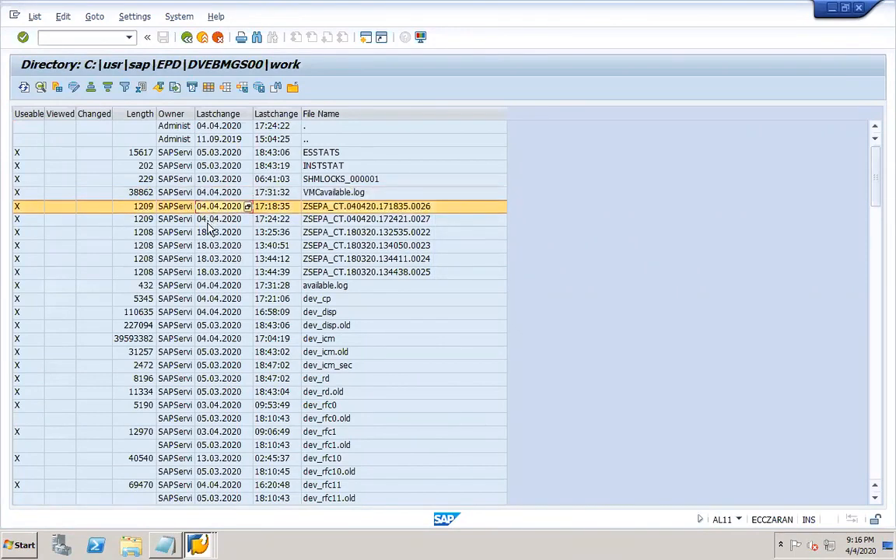
{"action": "left_click", "coordinate": [210, 224]}
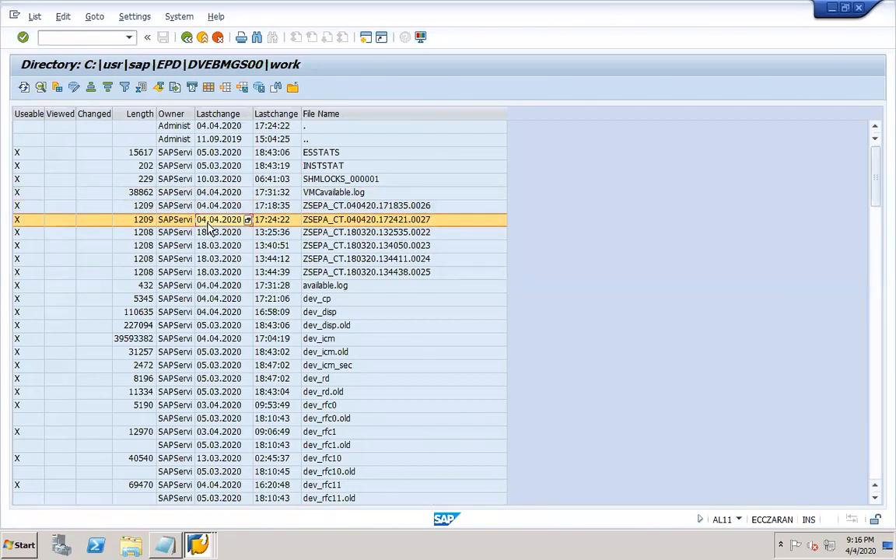
{"action": "left_click", "coordinate": [198, 545]}
{"action": "left_click", "coordinate": [201, 482]}
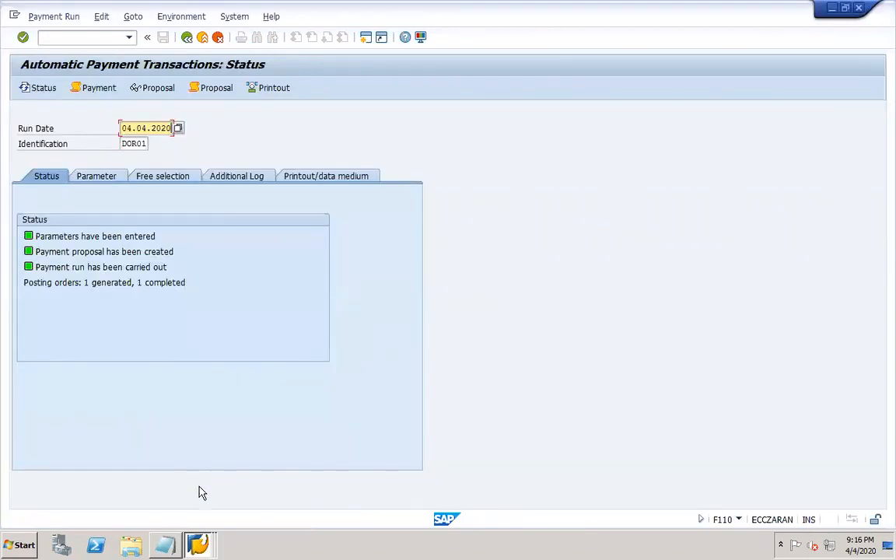
- Check the payment run's job log for output file ZSEPA_CT.040420.172421.0027, then return to AL11
{"action": "left_click", "coordinate": [110, 93]}
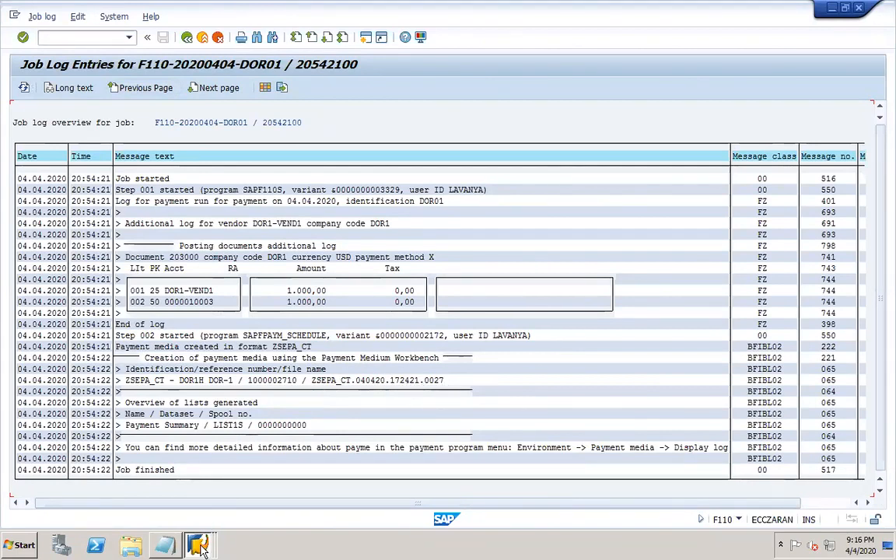
{"action": "mouse_move", "coordinate": [198, 543]}
{"action": "left_click", "coordinate": [200, 516]}
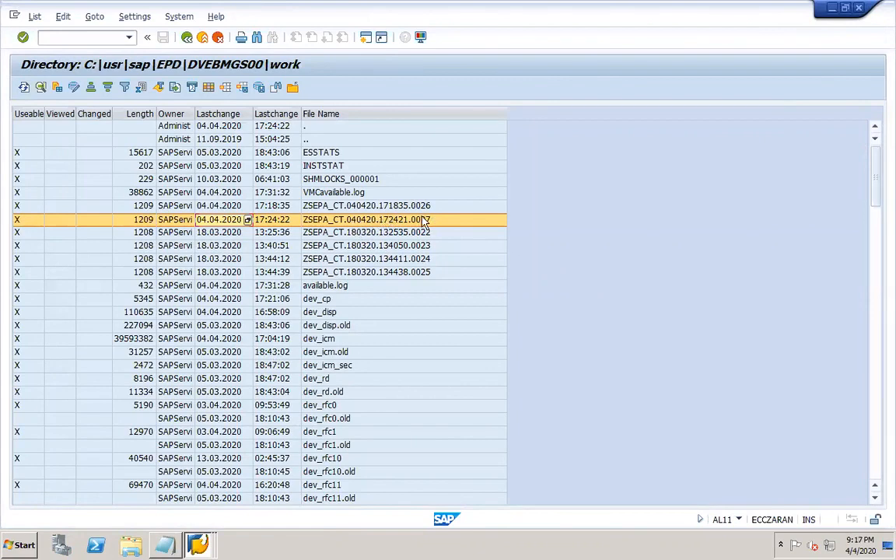
- View the pain.001 XML inside ZSEPA_CT.040420.172421.0027, then close the directory window
{"action": "double_click", "coordinate": [381, 221]}
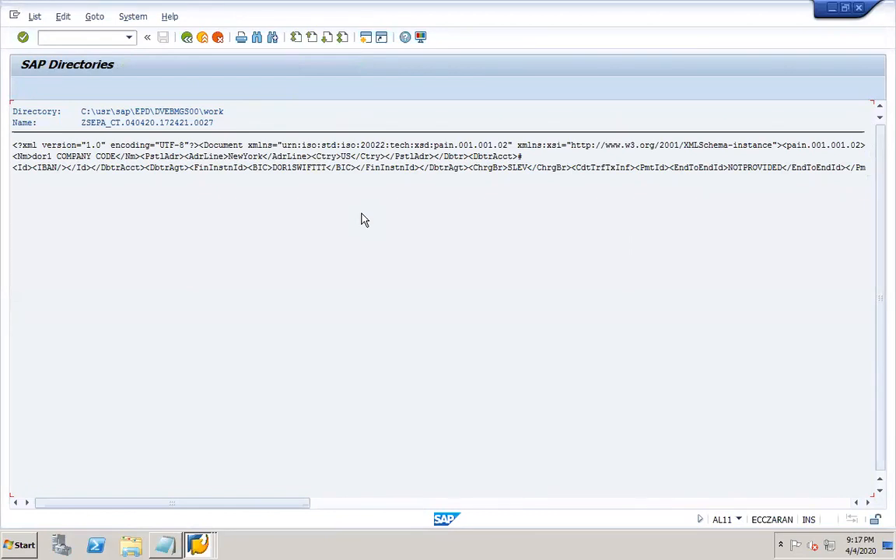
{"action": "left_click", "coordinate": [225, 113]}
{"action": "left_click", "coordinate": [189, 37]}
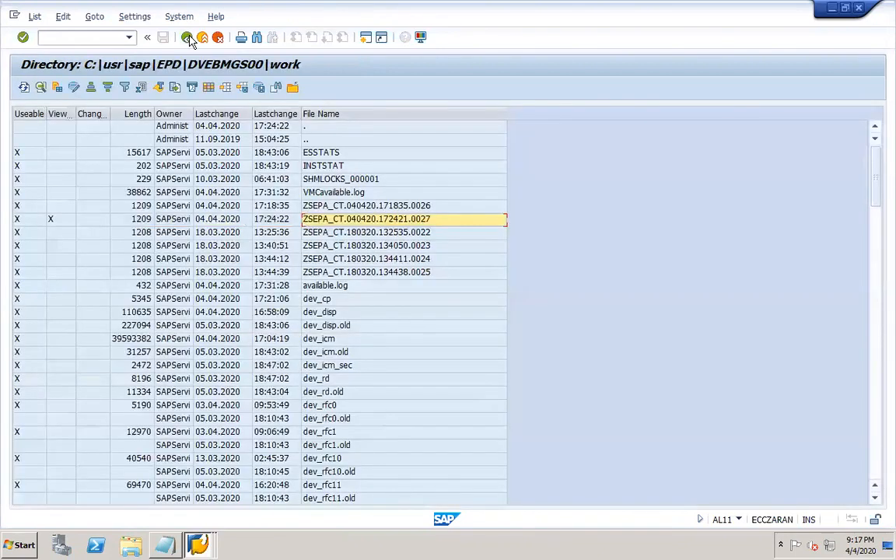
{"action": "left_click", "coordinate": [860, 10]}
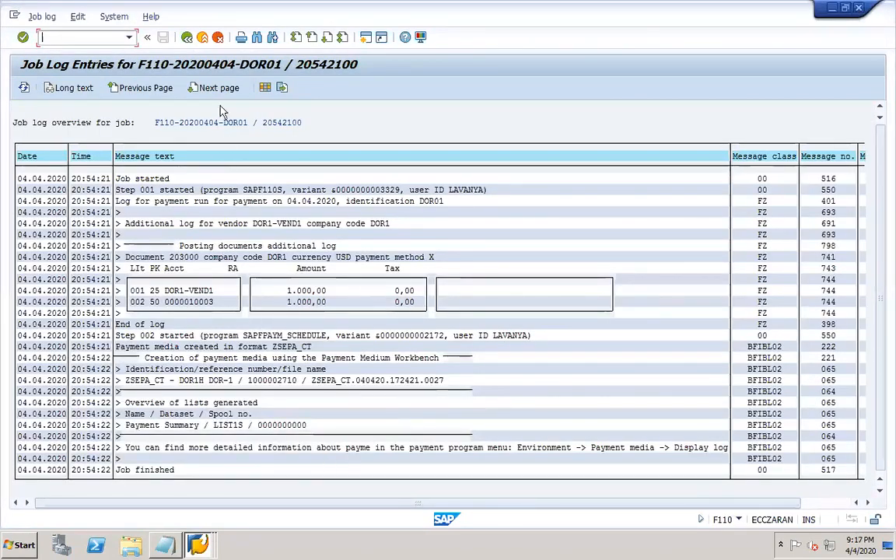
{"action": "left_click", "coordinate": [186, 37]}
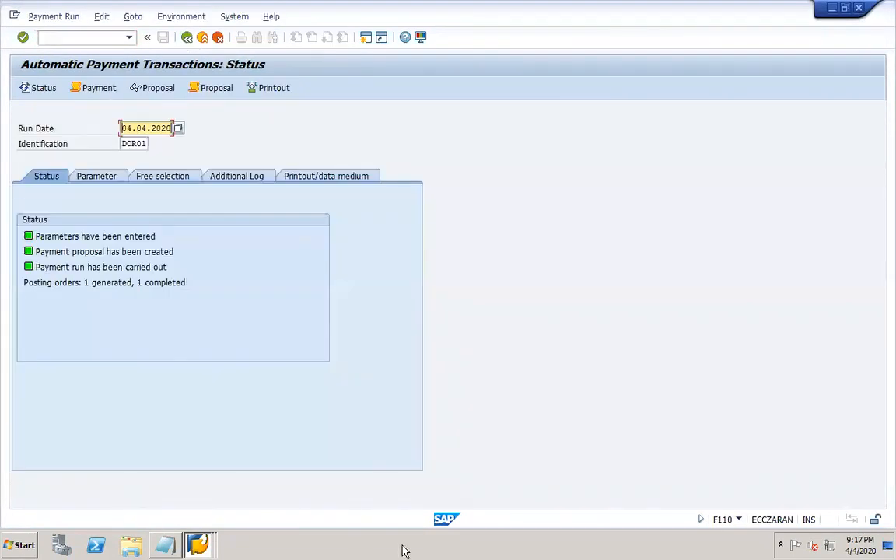
{"action": "left_click", "coordinate": [889, 545]}
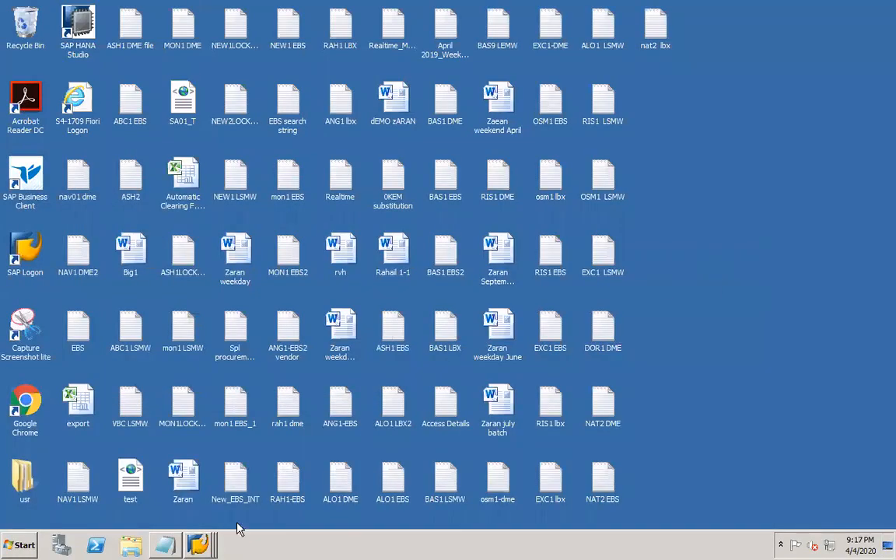
- Restore the DOR1 DME Notepad window and stretch it nearly full-screen
{"action": "left_click", "coordinate": [165, 544]}
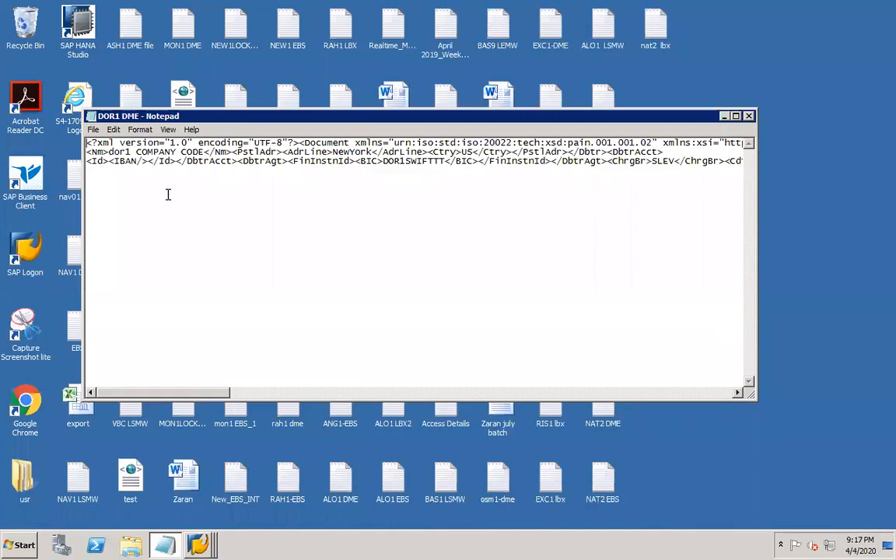
{"action": "left_click_drag", "start_coordinate": [80, 397], "coordinate": [13, 501]}
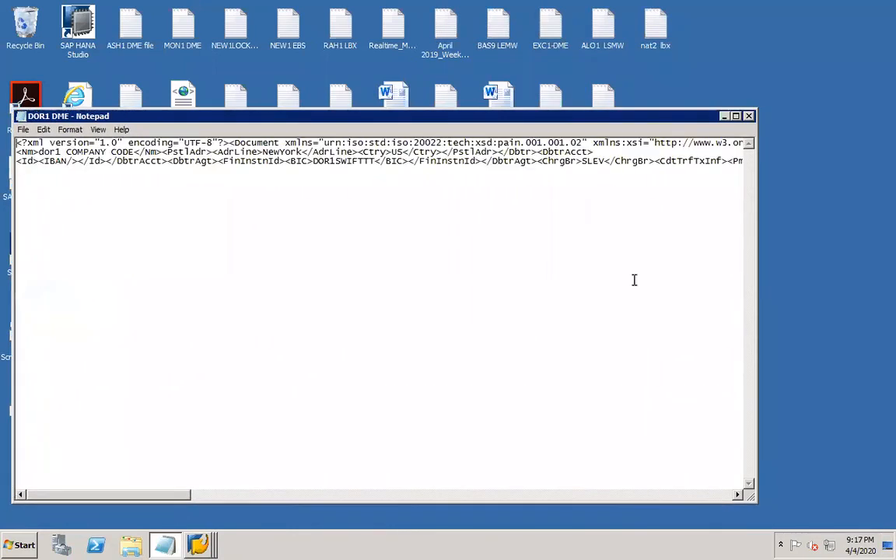
{"action": "left_click_drag", "start_coordinate": [771, 416], "coordinate": [881, 375]}
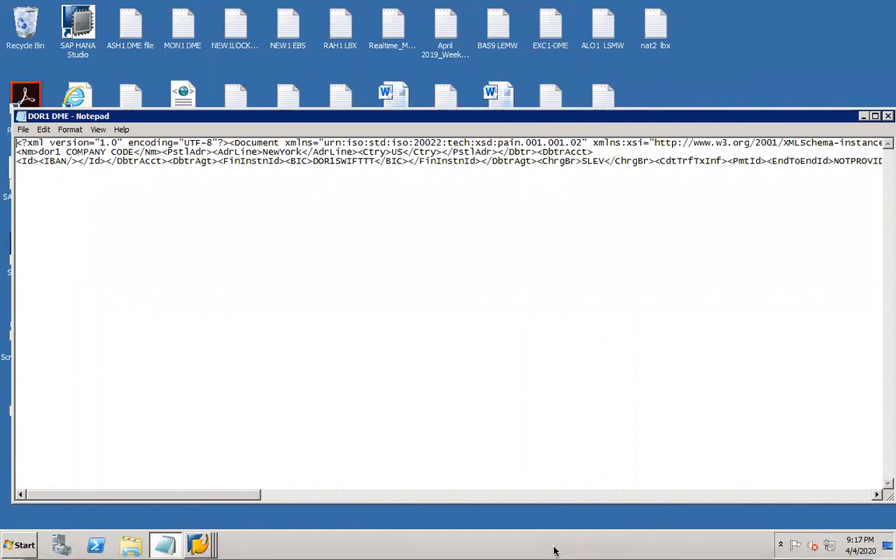
- Add a 'DMEE – DME Engine' line below REGU* on slide 25 and save the worknotes
{"action": "mouse_move", "coordinate": [566, 537]}
{"action": "left_click", "coordinate": [622, 542]}
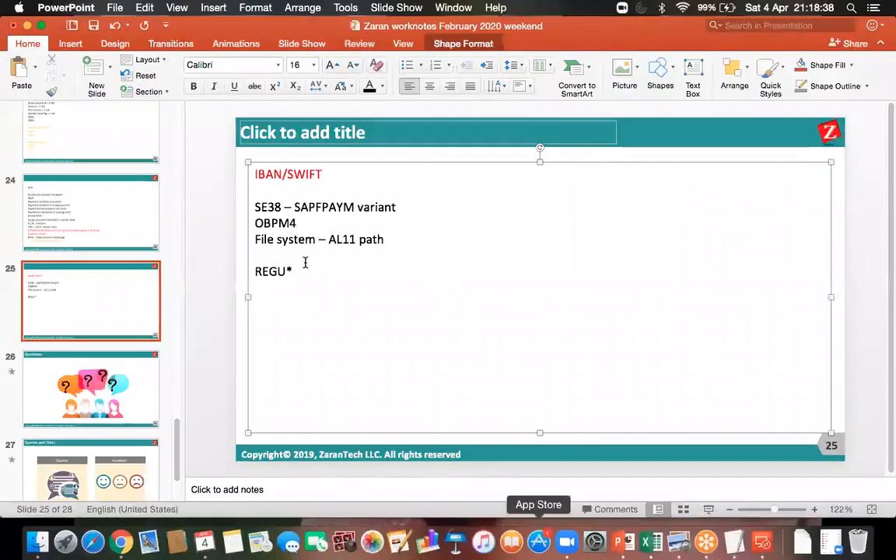
{"action": "left_click", "coordinate": [311, 273]}
{"action": "key", "text": "Return"}
{"action": "key", "text": "Return"}
{"action": "type", "text": "DMEE "}
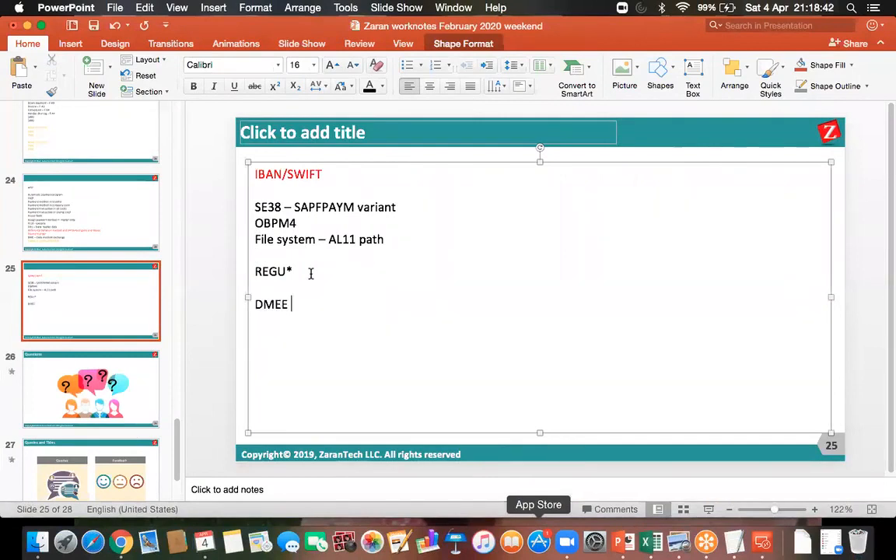
{"action": "type", "text": "- DME "}
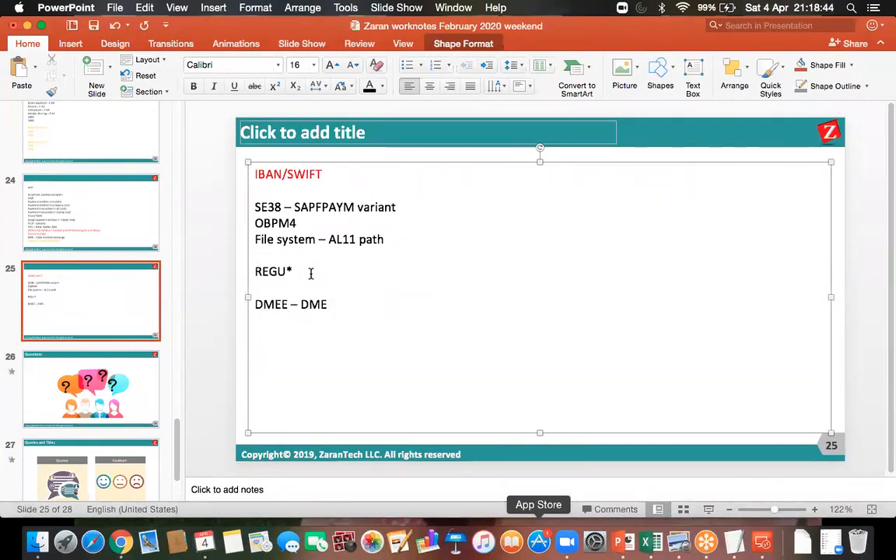
{"action": "type", "text": "En"}
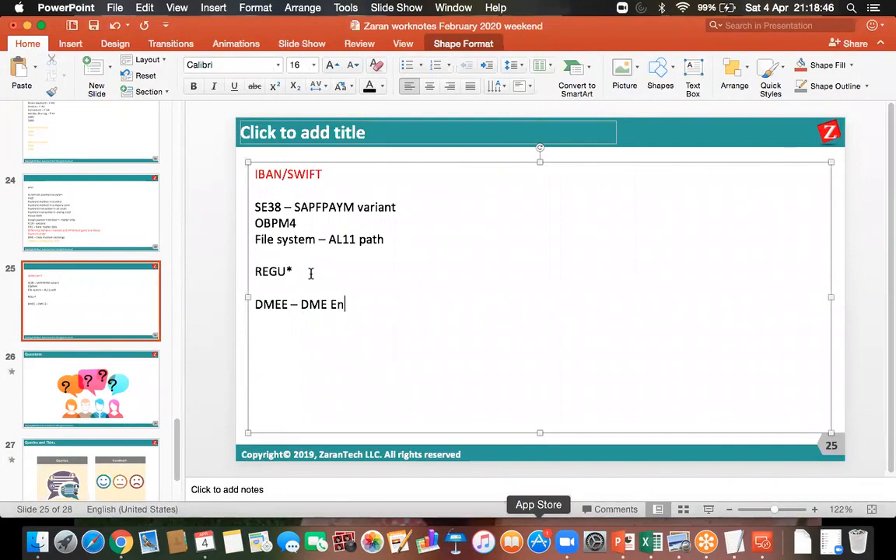
{"action": "type", "text": "gine"}
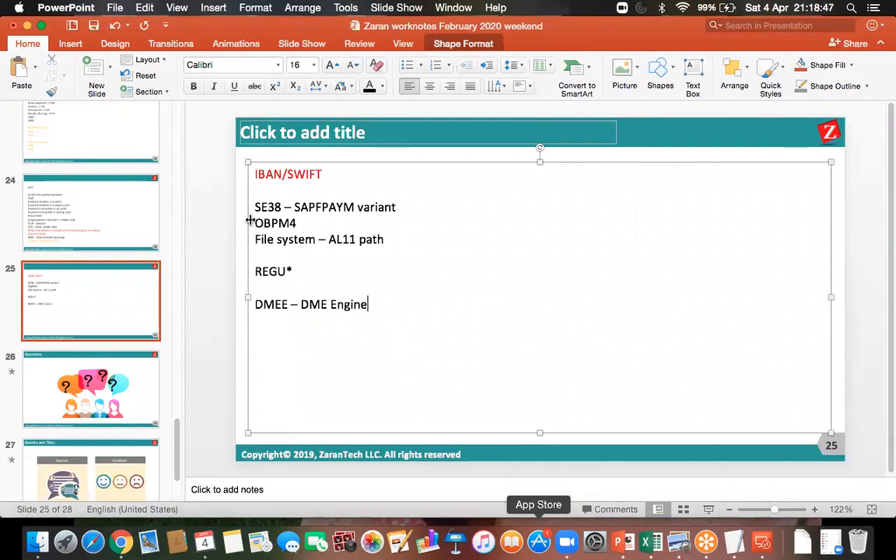
{"action": "left_click", "coordinate": [94, 26]}
{"action": "left_click", "coordinate": [95, 28]}
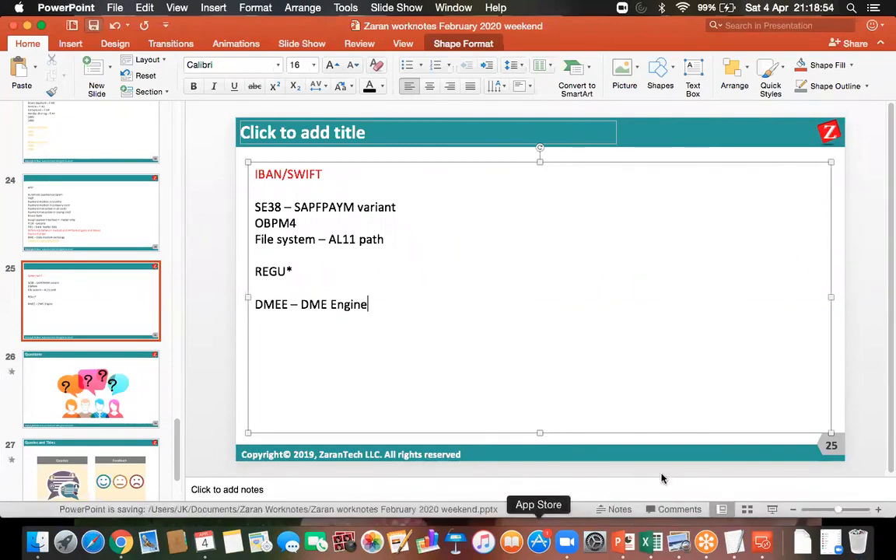
{"action": "left_click", "coordinate": [763, 542]}
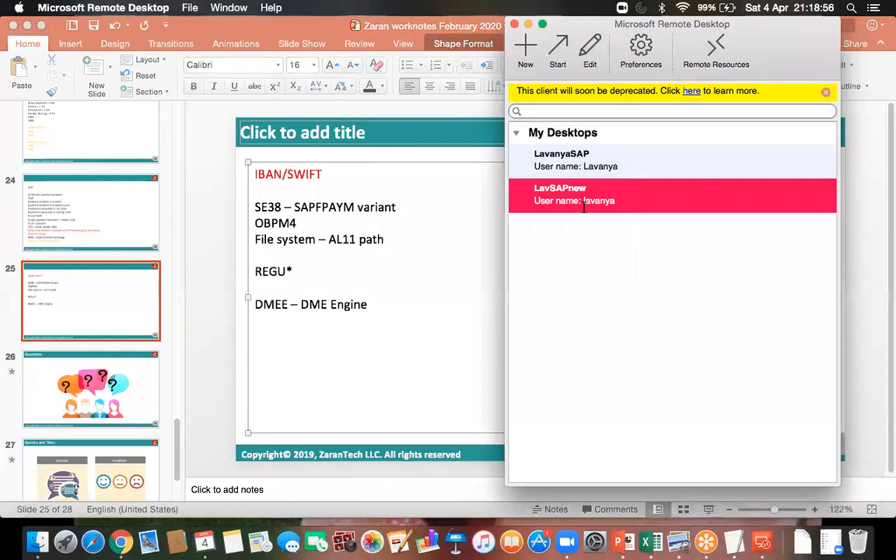
- Reconnect to the remote session and start transaction /ndmee in SAP
{"action": "double_click", "coordinate": [583, 204]}
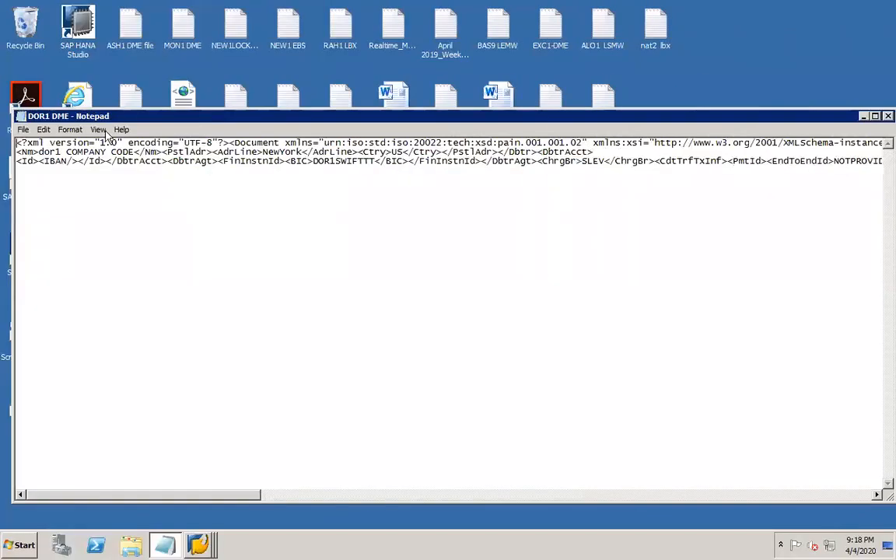
{"action": "left_click", "coordinate": [200, 548]}
{"action": "left_click", "coordinate": [187, 515]}
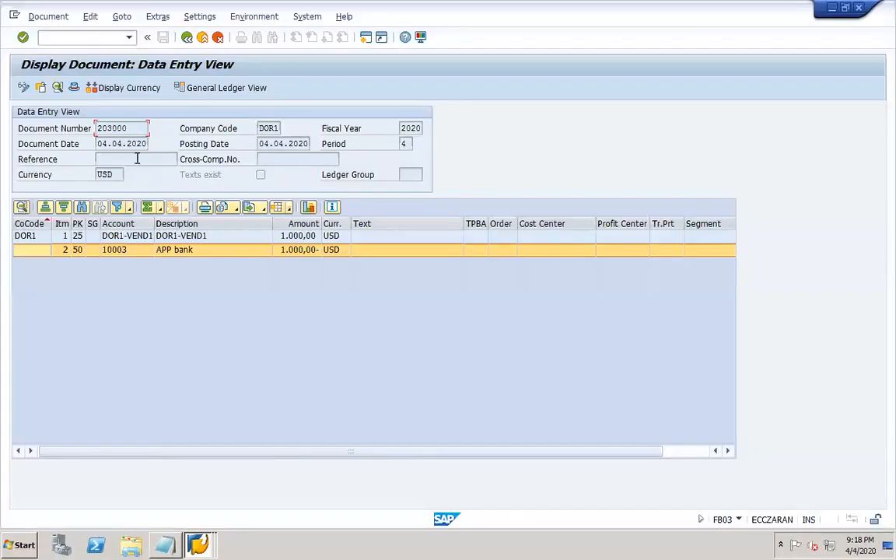
{"action": "left_click", "coordinate": [67, 37]}
{"action": "type", "text": "/ndmee"}
{"action": "key", "text": "Return"}
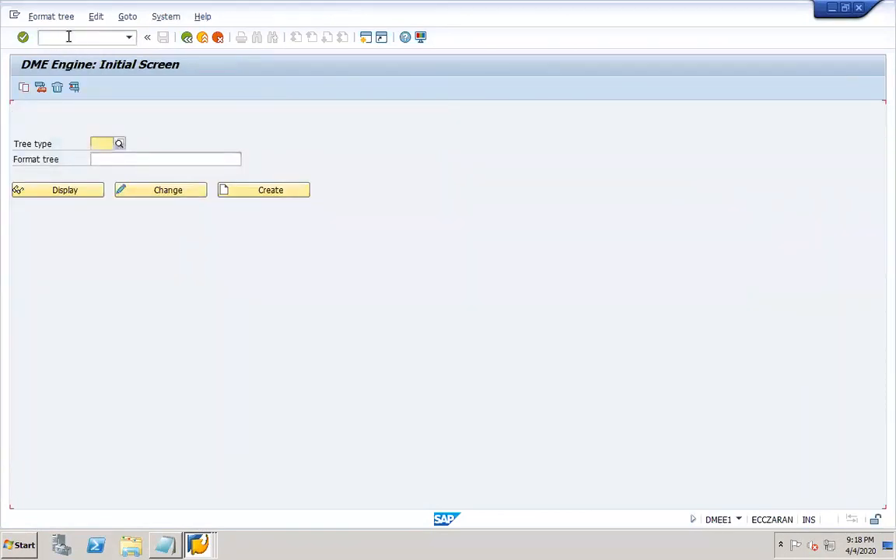
- Set tree type PAYM and enter format tree ZSEPA_CT on the DME Engine screen
{"action": "left_click", "coordinate": [101, 143]}
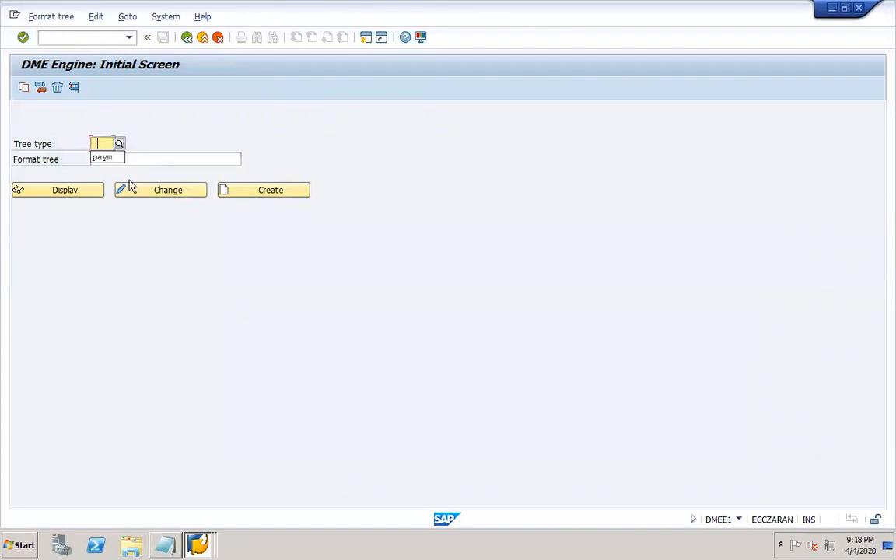
{"action": "left_click", "coordinate": [107, 158]}
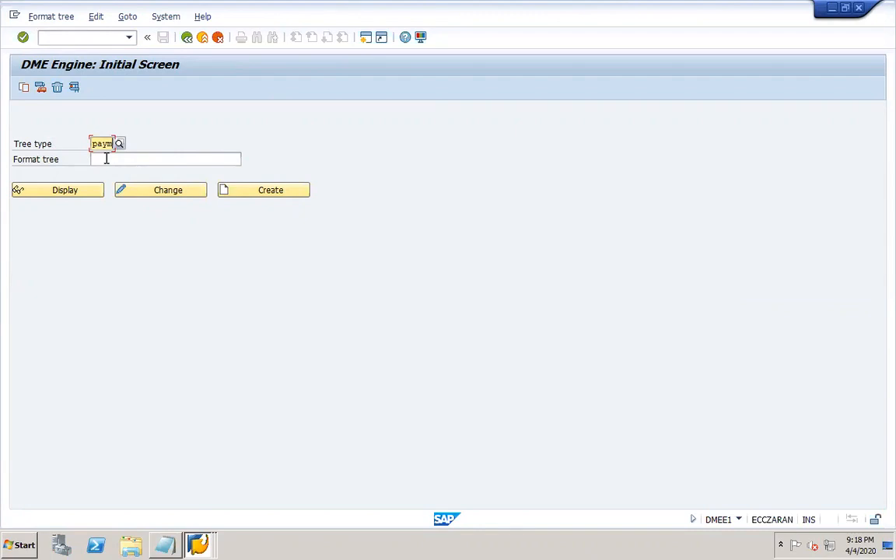
{"action": "left_click", "coordinate": [107, 159]}
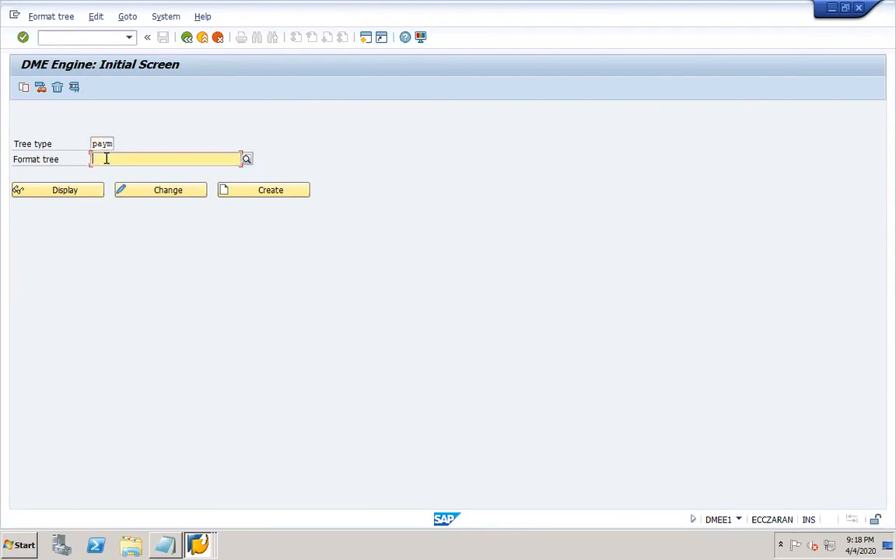
{"action": "type", "text": "z"}
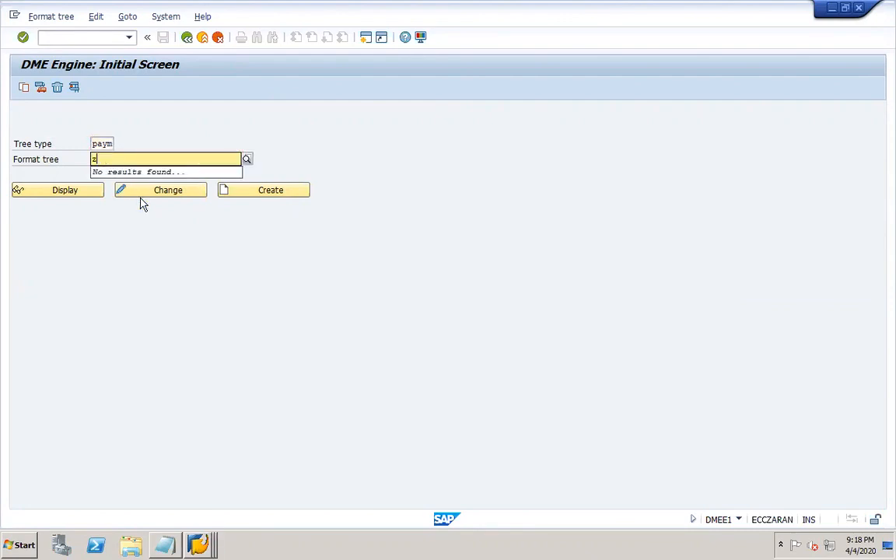
{"action": "key", "text": "BackSpace"}
{"action": "type", "text": "ZS"}
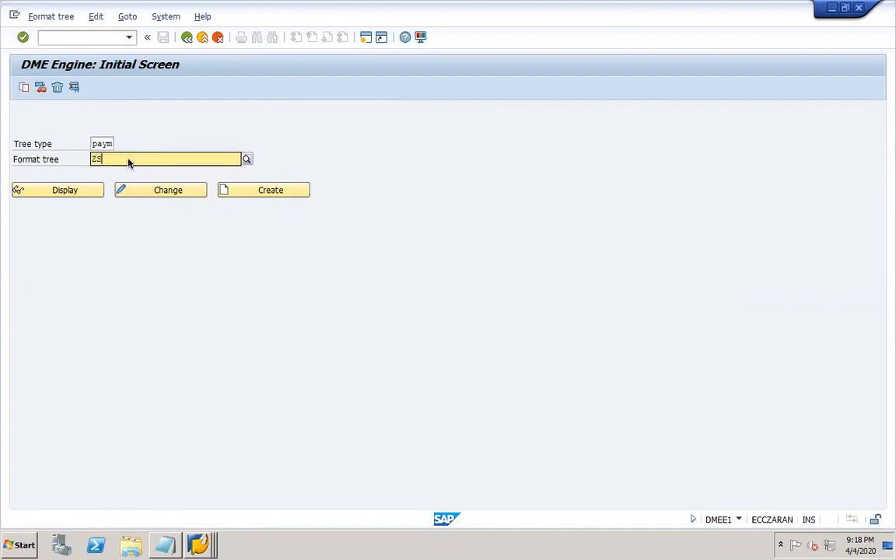
{"action": "type", "text": "EPA_CT"}
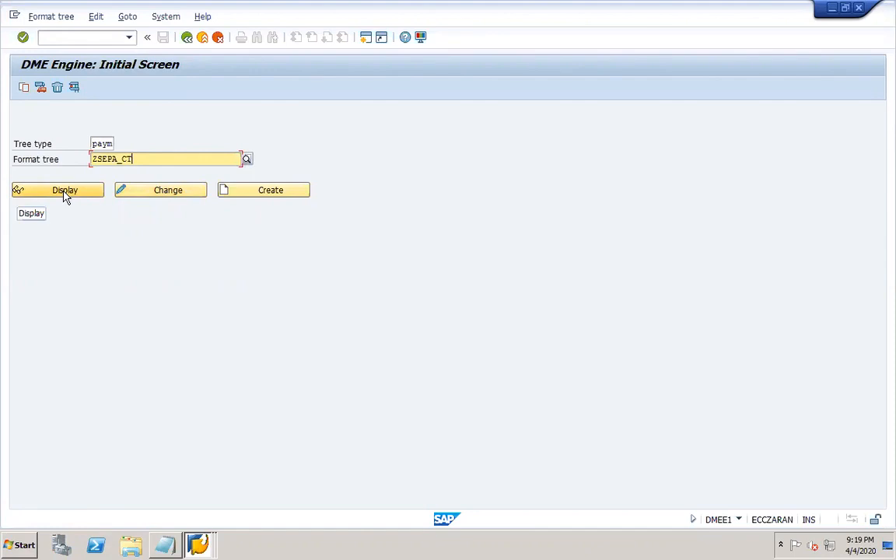
- Open ZSEPA_CT for change, expanding GrpHdr, PmtInf, DbtrAgt, DbtrAcct, Dbtr, ReqdExctnDt, PmtTpInf and CdtTrfTxInf
{"action": "left_click", "coordinate": [144, 193]}
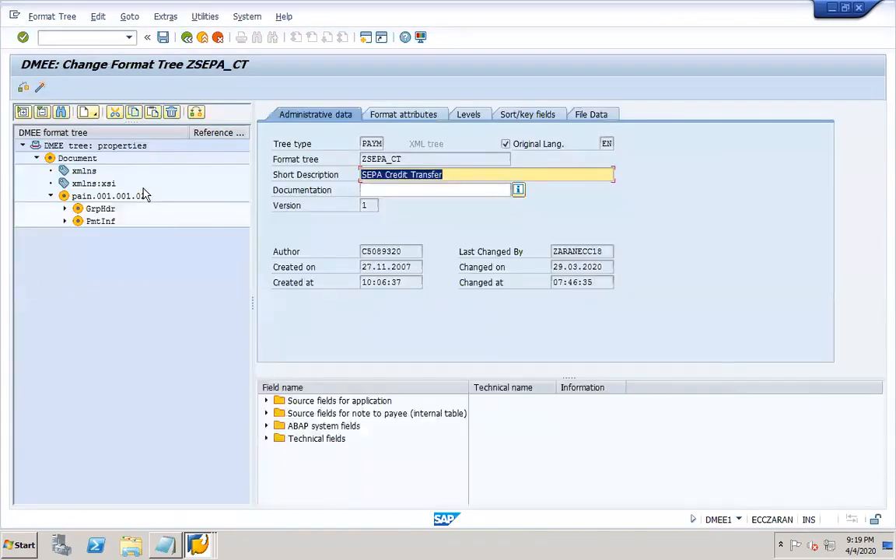
{"action": "left_click", "coordinate": [66, 209]}
{"action": "left_click", "coordinate": [65, 296]}
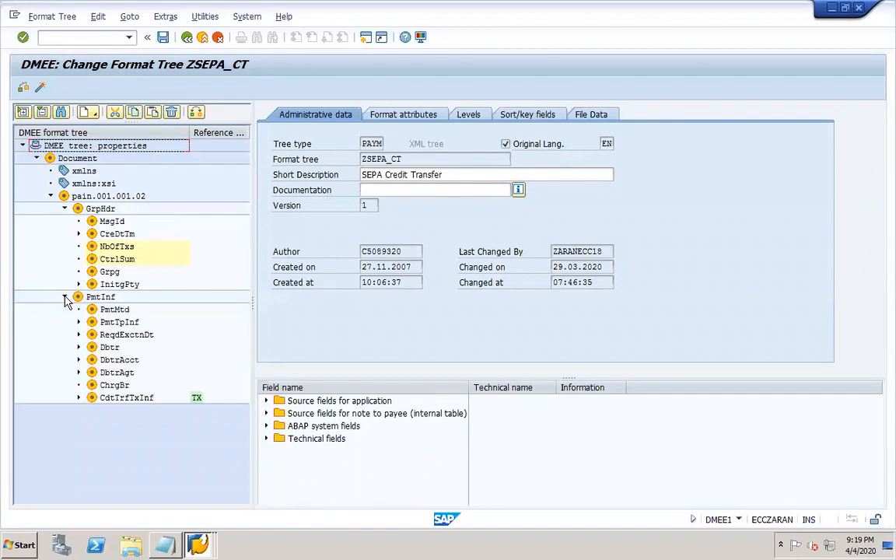
{"action": "left_click", "coordinate": [78, 372]}
{"action": "left_click", "coordinate": [78, 360]}
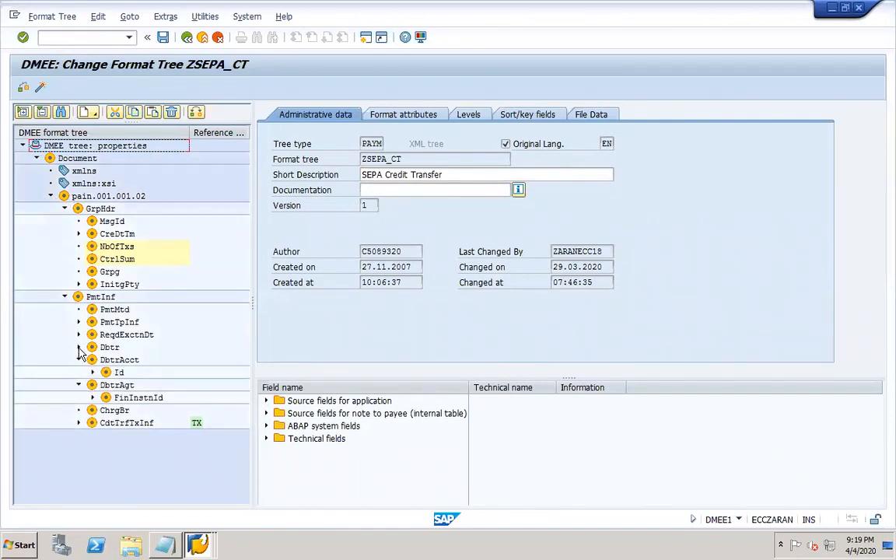
{"action": "left_click", "coordinate": [79, 347]}
{"action": "left_click", "coordinate": [78, 334]}
{"action": "left_click", "coordinate": [79, 322]}
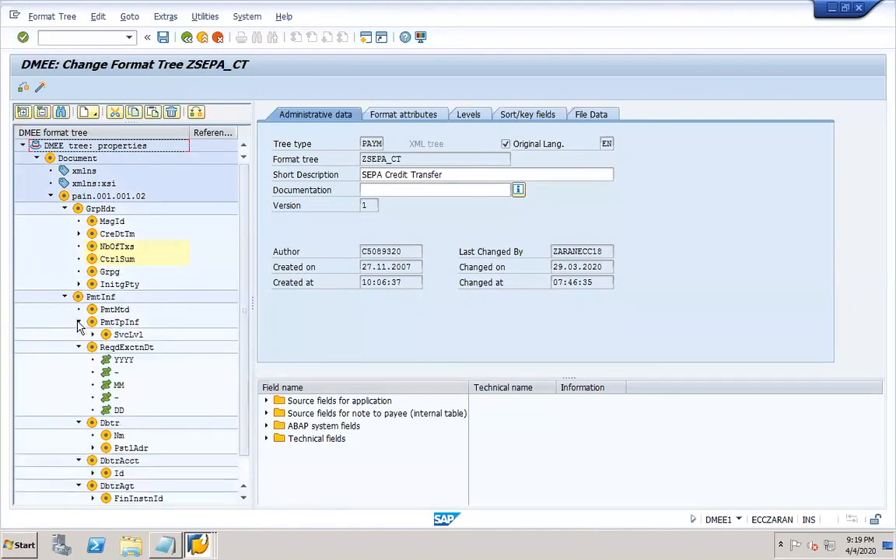
{"action": "scroll", "coordinate": [218, 373], "scroll_direction": "down", "scroll_amount": 1}
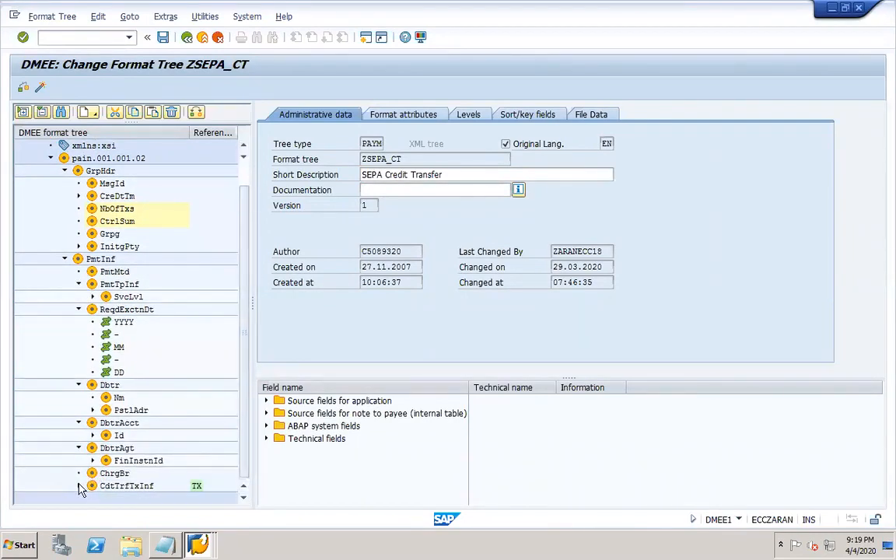
{"action": "left_click", "coordinate": [79, 487]}
{"action": "left_click_drag", "start_coordinate": [246, 374], "coordinate": [249, 224]}
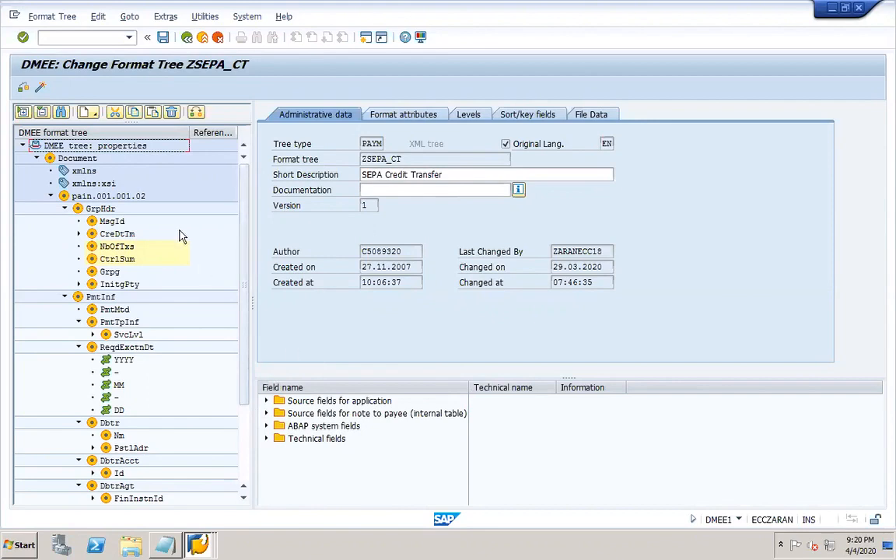
{"action": "left_click", "coordinate": [165, 546]}
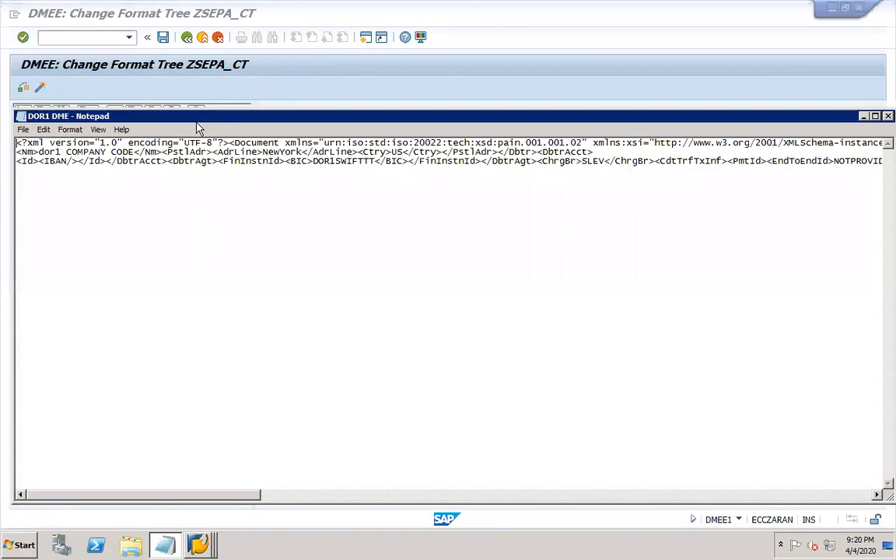
- Move the DOR1 DME XML Notepad window down so the ZSEPA_CT format tree shows above
{"action": "left_click_drag", "start_coordinate": [198, 120], "coordinate": [224, 348]}
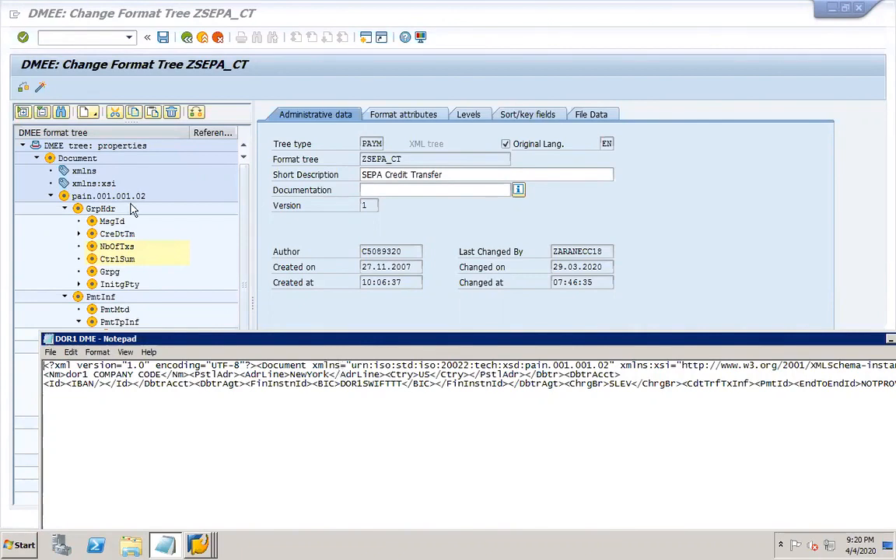
{"action": "double_click", "coordinate": [85, 170]}
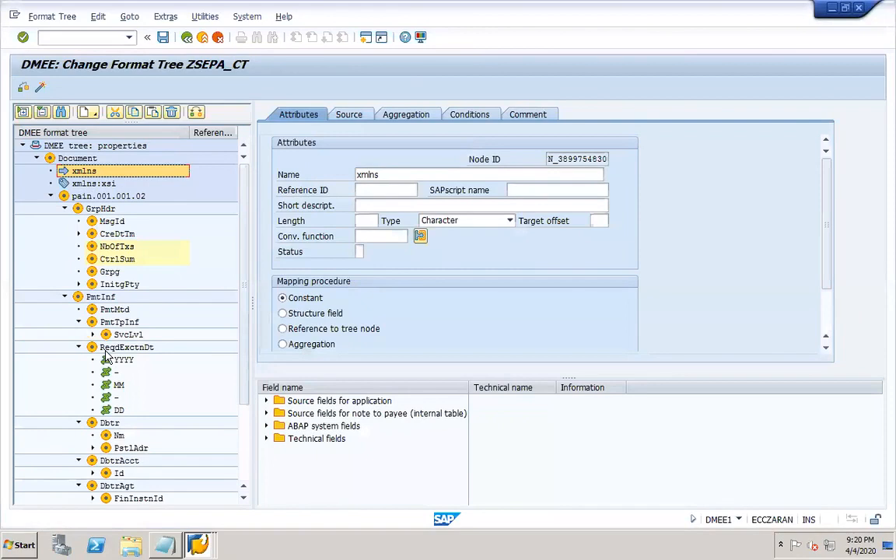
- Show the xmlns node's source constant urn:iso:std:iso:20022:tech:xsd:pain.001.001.02 beside the XML file
{"action": "left_click_drag", "start_coordinate": [570, 379], "coordinate": [567, 452]}
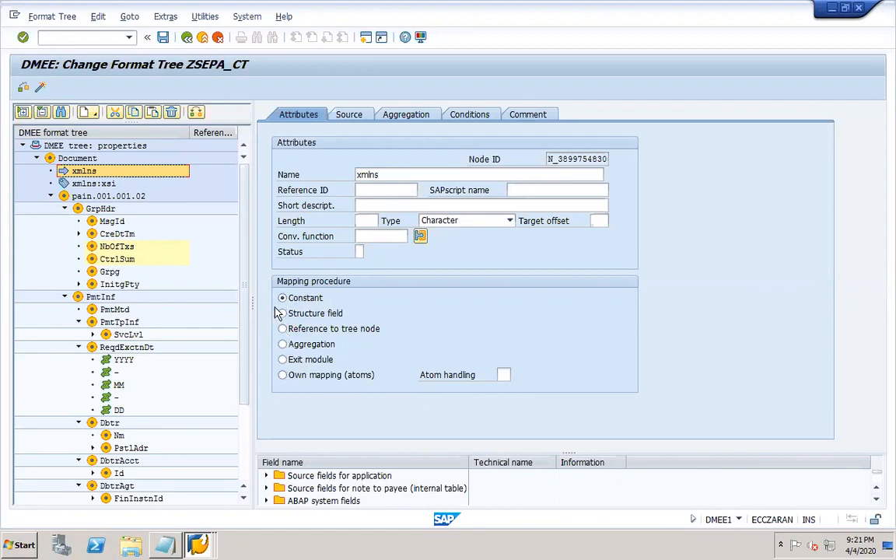
{"action": "left_click", "coordinate": [352, 118]}
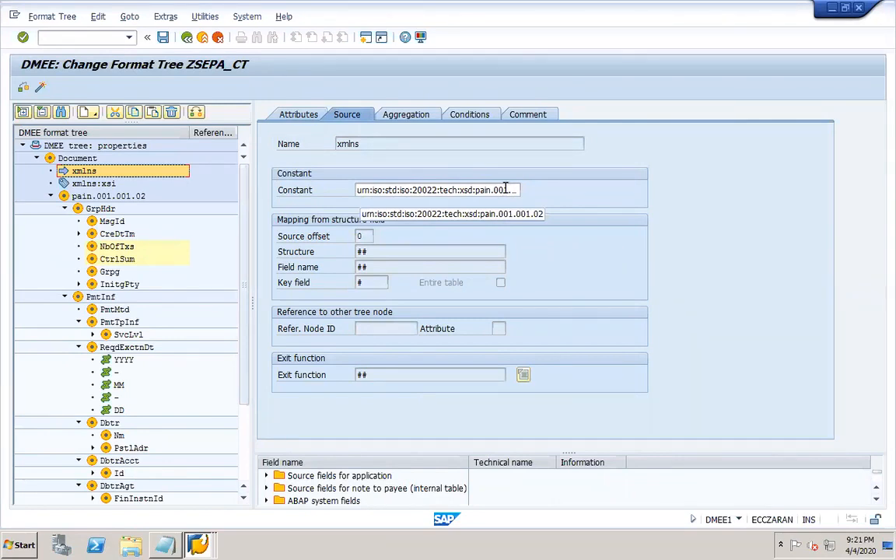
{"action": "left_click", "coordinate": [164, 545]}
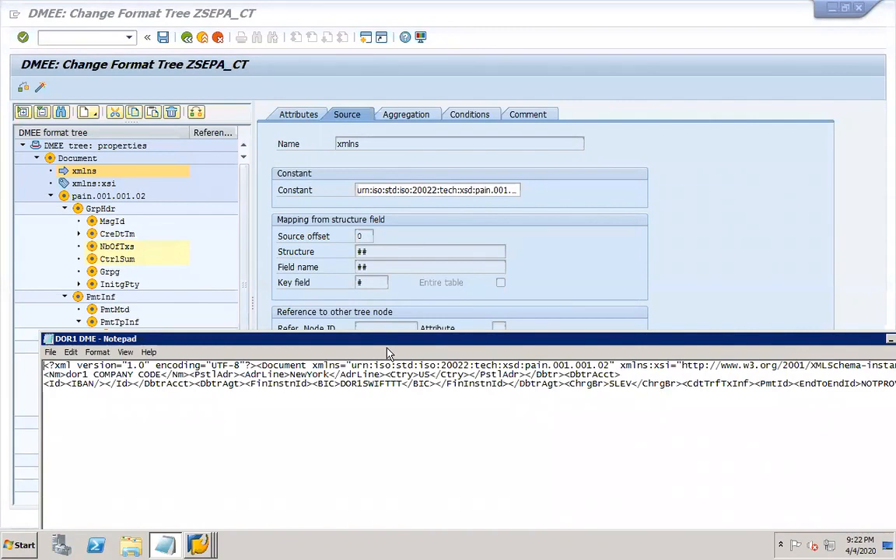
{"action": "left_click_drag", "start_coordinate": [534, 344], "coordinate": [441, 354]}
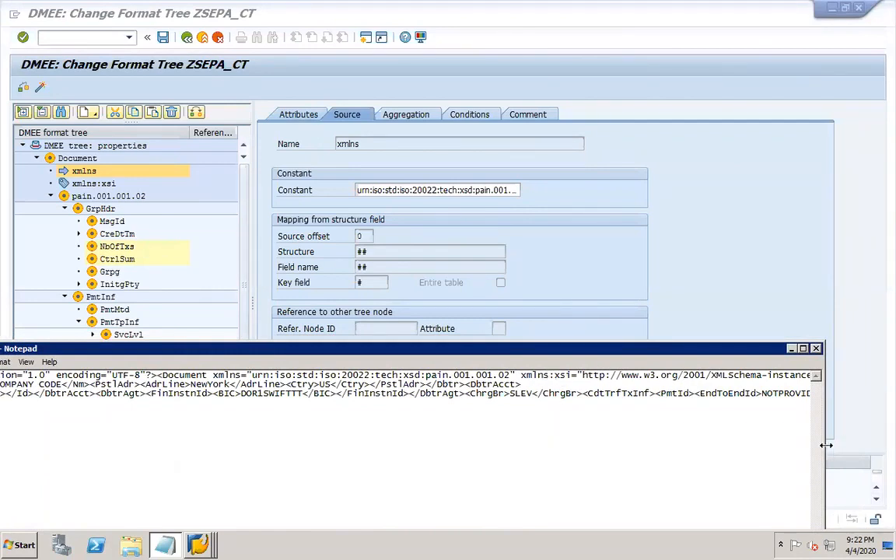
{"action": "left_click_drag", "start_coordinate": [823, 451], "coordinate": [882, 446]}
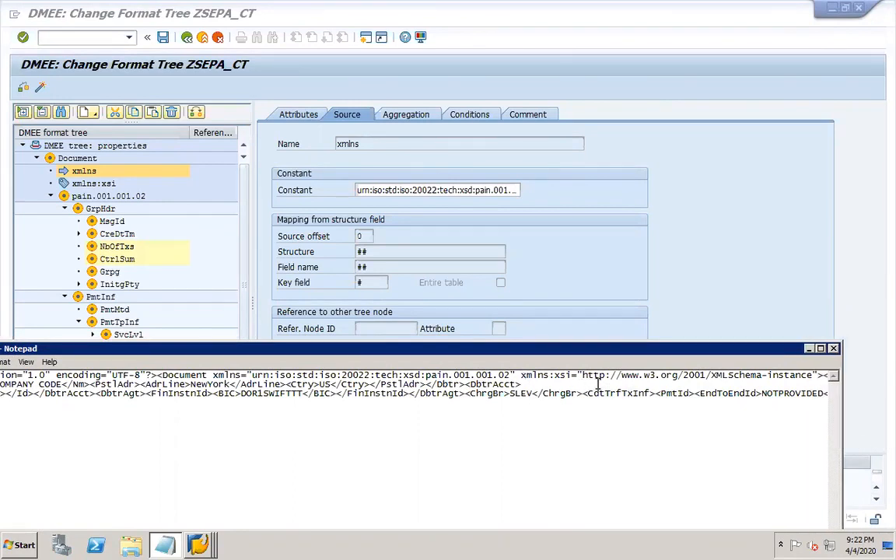
{"action": "left_click", "coordinate": [86, 184]}
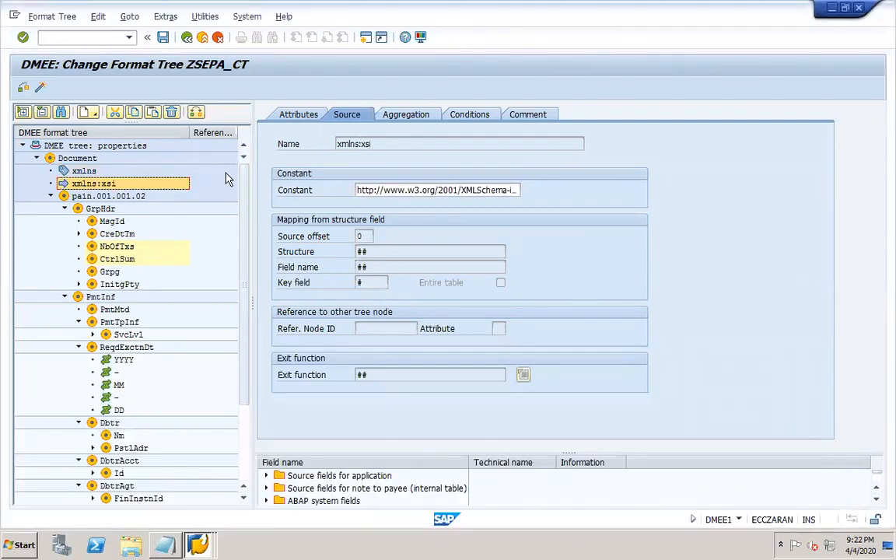
{"action": "left_click", "coordinate": [293, 113]}
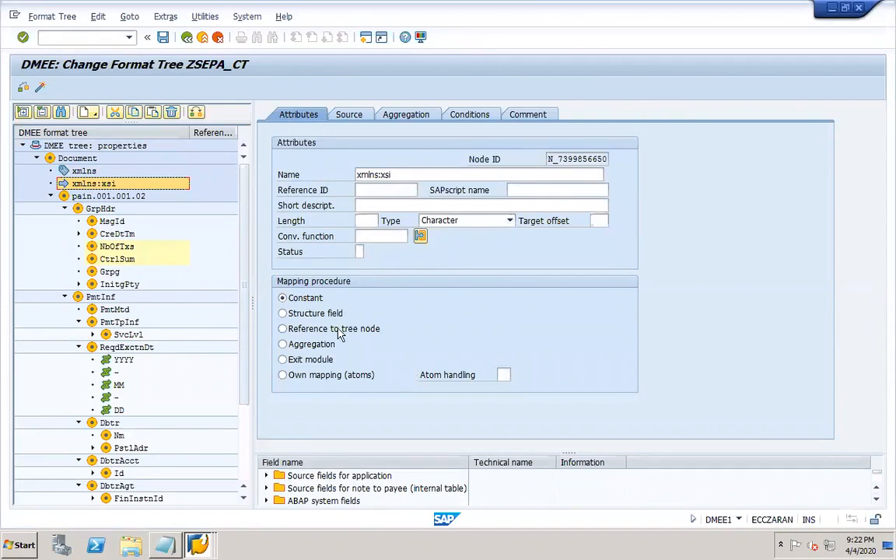
{"action": "left_click", "coordinate": [350, 115]}
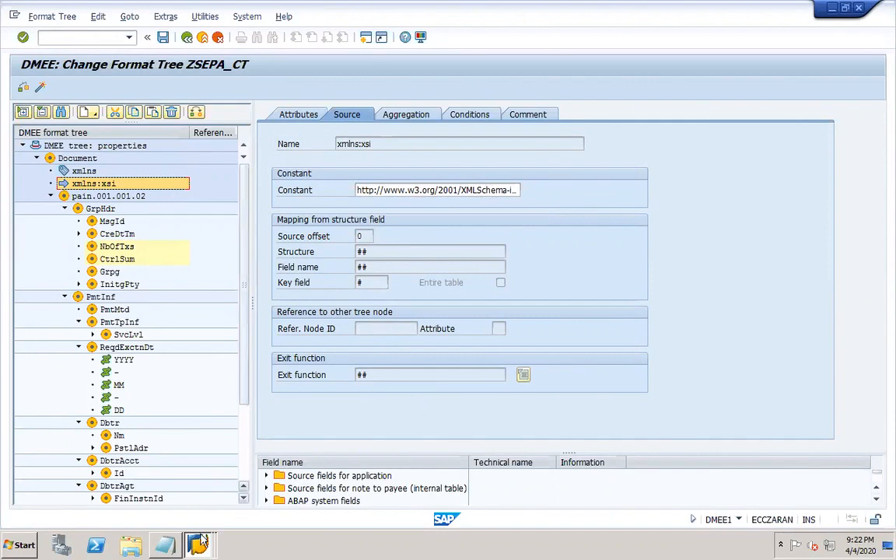
{"action": "left_click", "coordinate": [159, 492]}
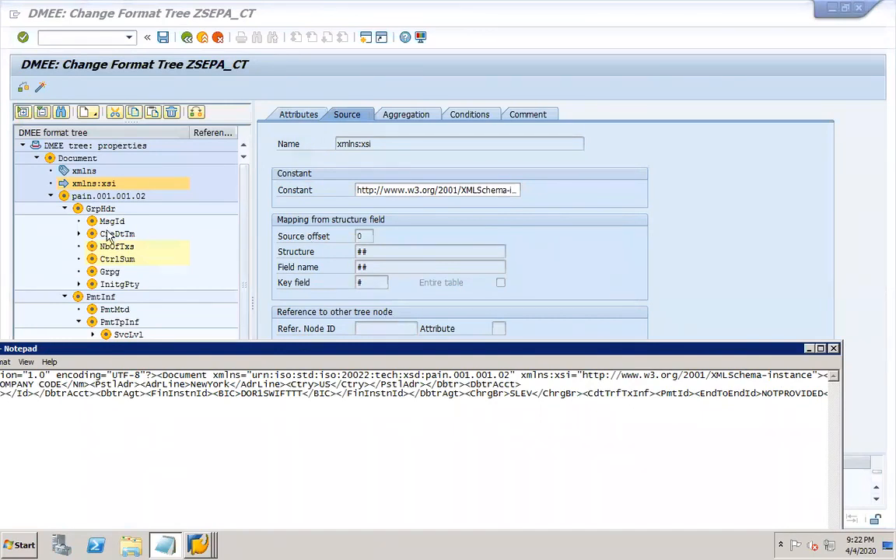
{"action": "left_click", "coordinate": [48, 311]}
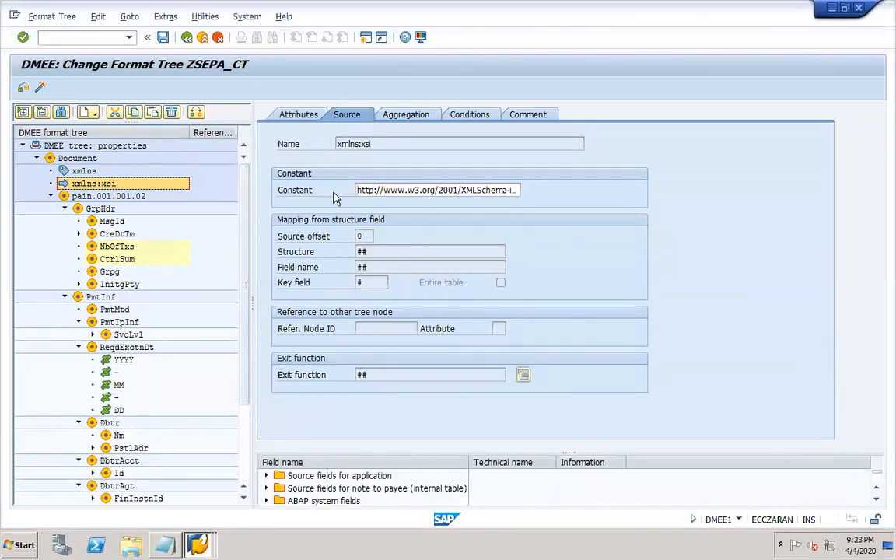
- Switch the xmlns:xsi node's mapping procedure from Constant to Structure field
{"action": "left_click", "coordinate": [297, 115]}
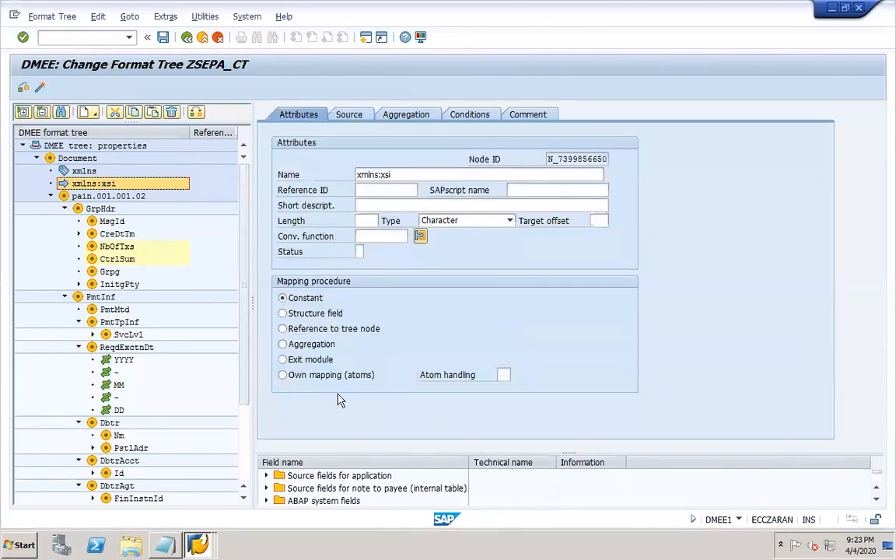
{"action": "left_click", "coordinate": [283, 314]}
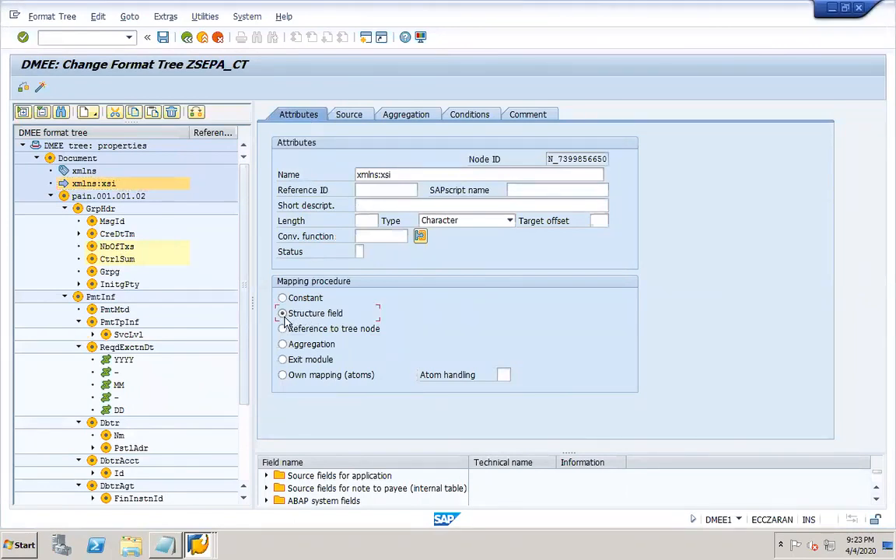
{"action": "left_click", "coordinate": [349, 117]}
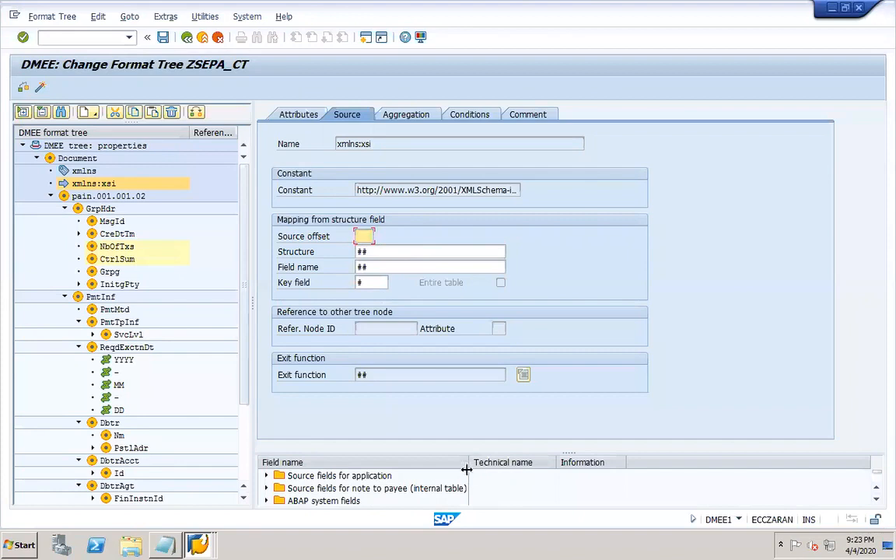
- Widen the Field name and Technical name columns and enlarge the source field list
{"action": "left_click_drag", "start_coordinate": [467, 462], "coordinate": [583, 462]}
{"action": "left_click_drag", "start_coordinate": [670, 462], "coordinate": [737, 462]}
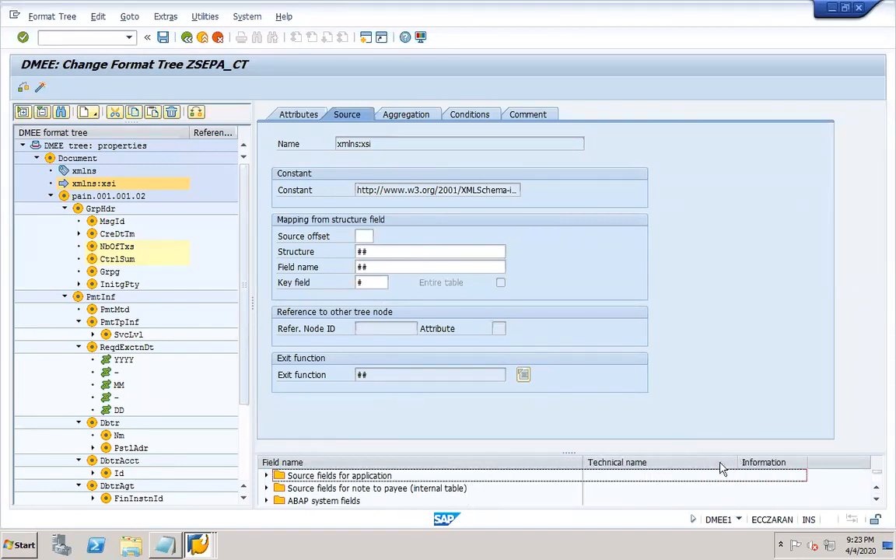
{"action": "left_click_drag", "start_coordinate": [381, 452], "coordinate": [368, 395]}
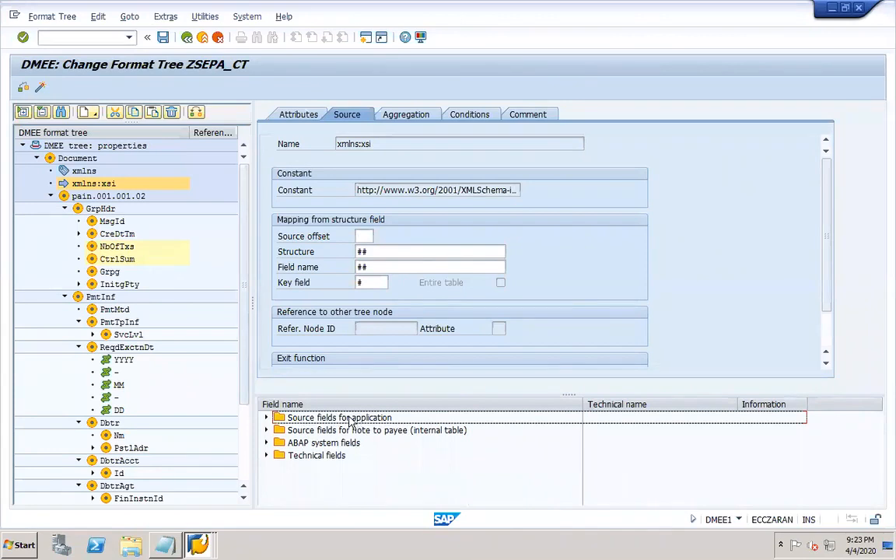
- Expand application source fields through Payment medium: Payment data to the Payment Medium: Payee fields
{"action": "left_click", "coordinate": [267, 417]}
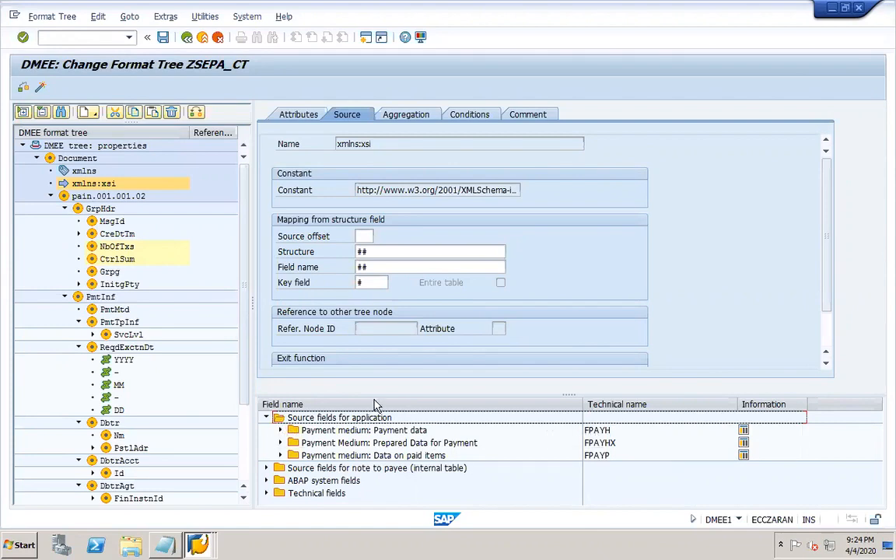
{"action": "left_click", "coordinate": [282, 431]}
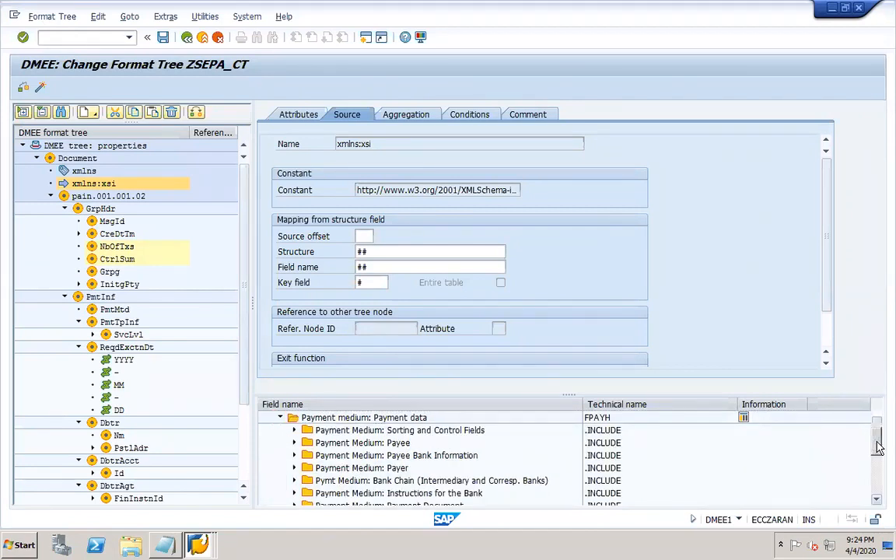
{"action": "scroll", "coordinate": [872, 426], "scroll_direction": "down", "scroll_amount": 1}
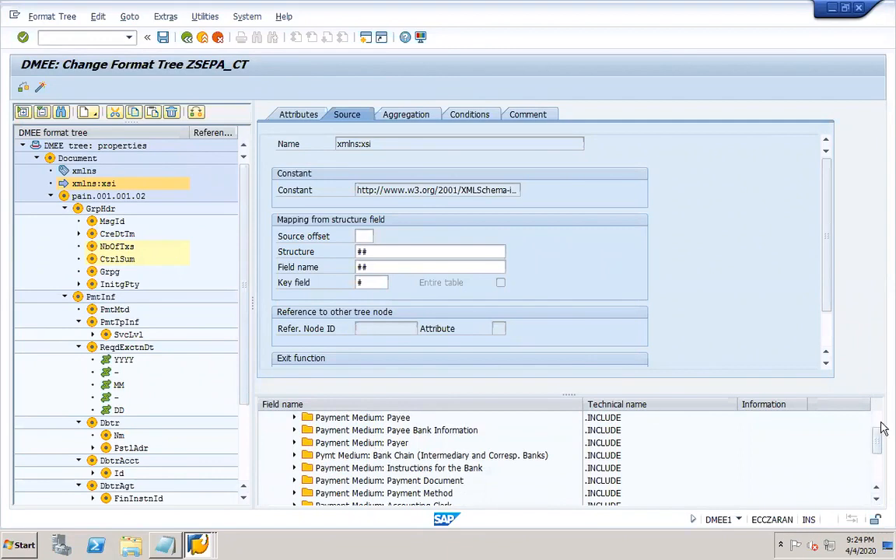
{"action": "scroll", "coordinate": [877, 427], "scroll_direction": "up", "scroll_amount": 2}
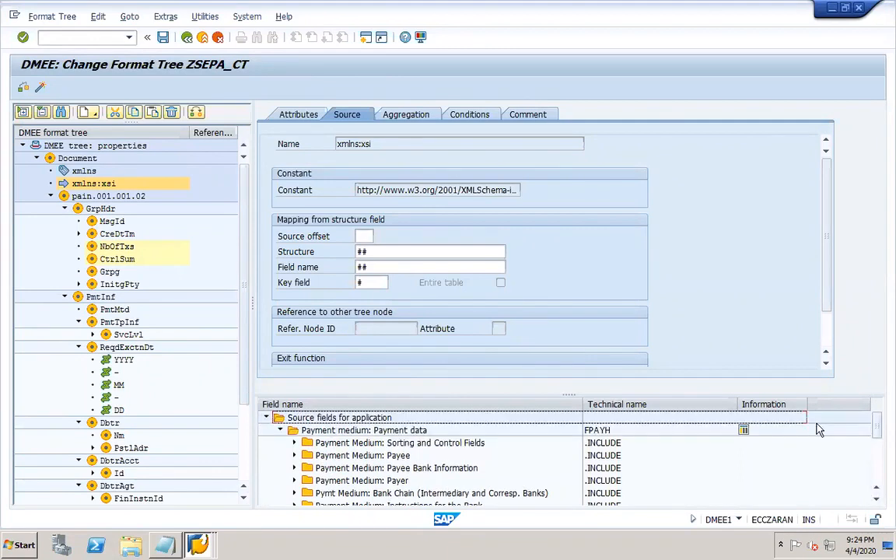
{"action": "left_click", "coordinate": [295, 456]}
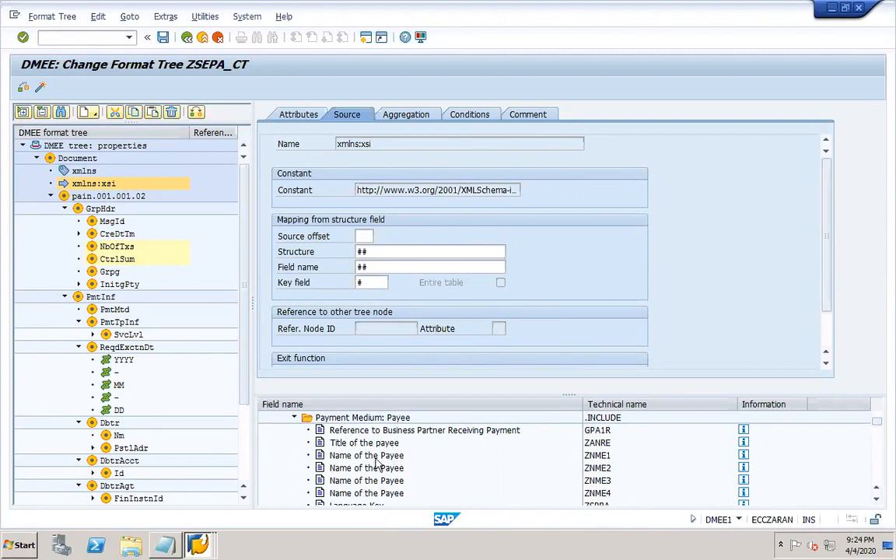
{"action": "scroll", "coordinate": [876, 504], "scroll_direction": "down", "scroll_amount": 9}
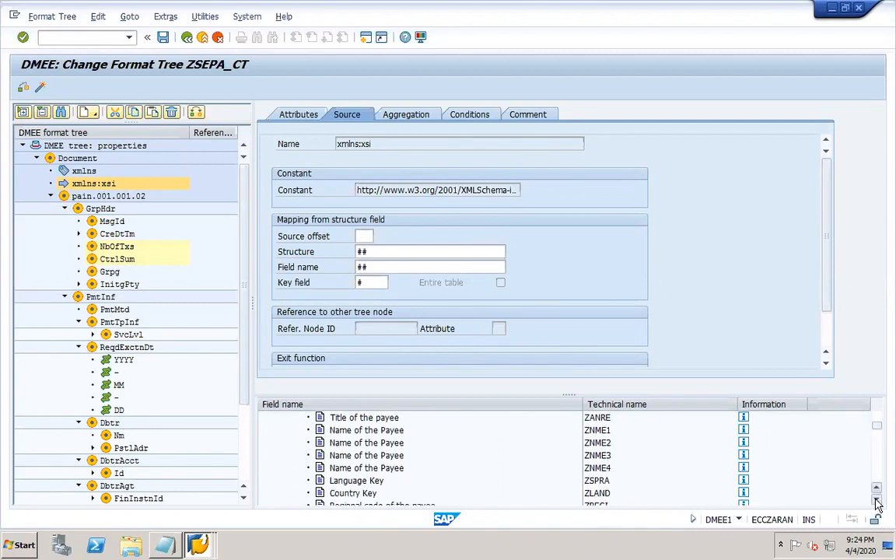
{"action": "scroll", "coordinate": [877, 504], "scroll_direction": "down", "scroll_amount": 9}
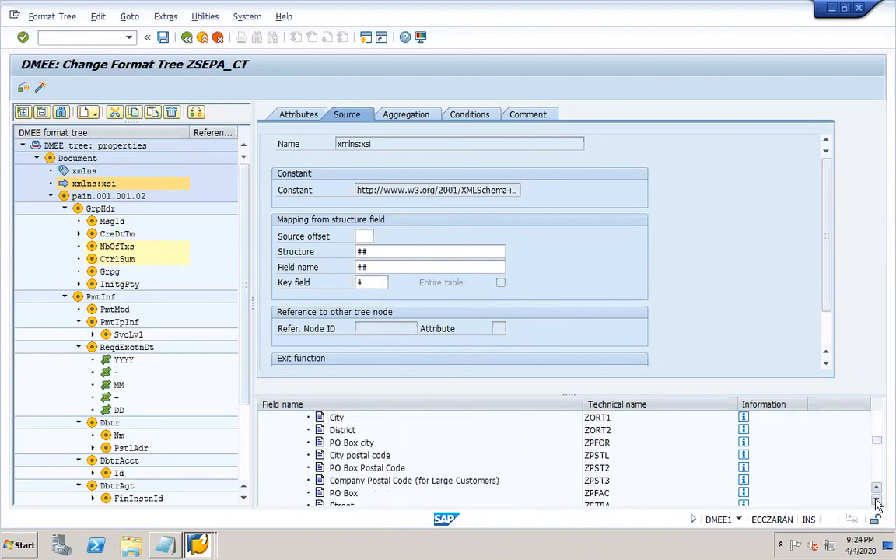
{"action": "scroll", "coordinate": [877, 504], "scroll_direction": "down", "scroll_amount": 1}
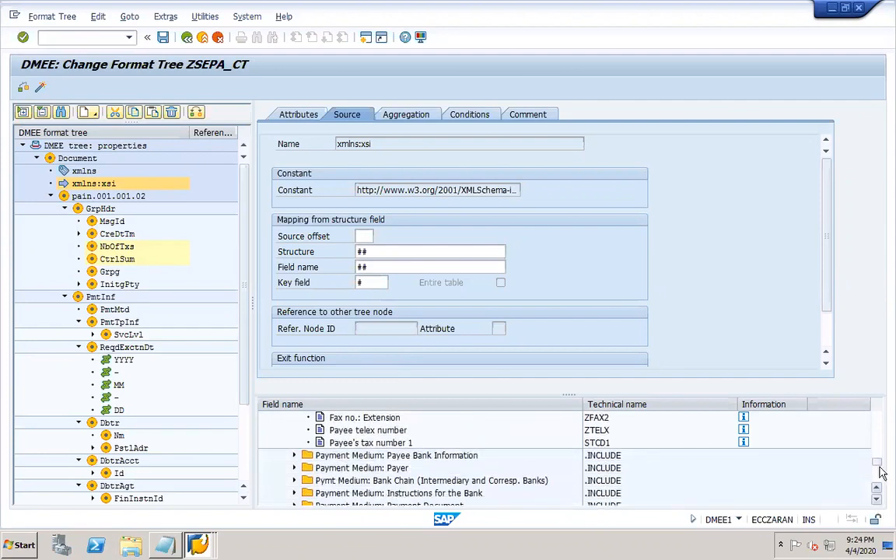
{"action": "scroll", "coordinate": [880, 421], "scroll_direction": "up", "scroll_amount": 6}
{"action": "scroll", "coordinate": [879, 421], "scroll_direction": "up", "scroll_amount": 2}
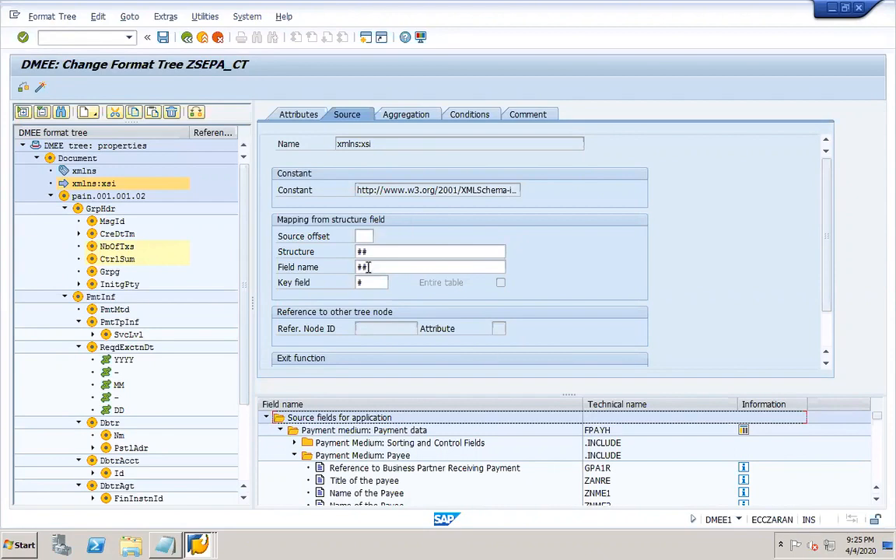
{"action": "left_click_drag", "start_coordinate": [368, 268], "coordinate": [349, 270]}
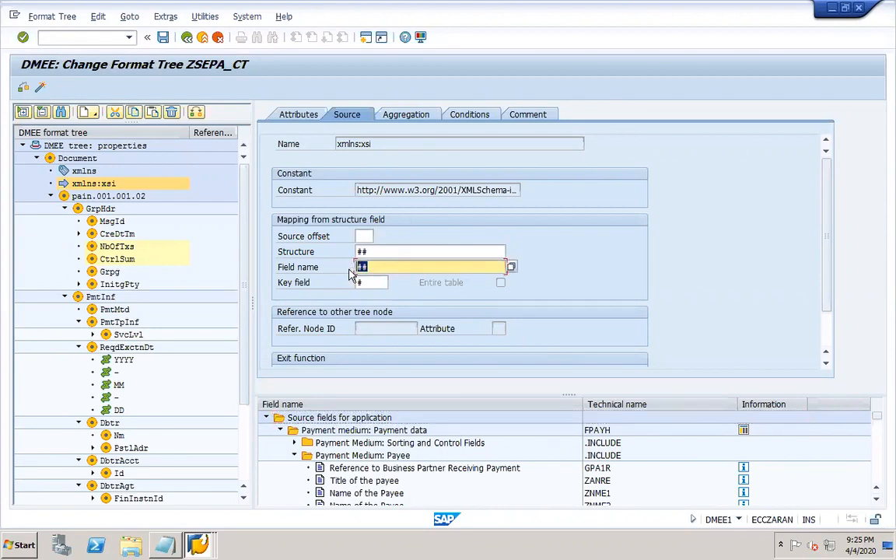
- Replace the ## placeholders with field name ZNME1 and structure FPAYH
{"action": "type", "text": "ZNME1"}
{"action": "left_click", "coordinate": [378, 250]}
{"action": "key", "text": "BackSpace"}
{"action": "key", "text": "BackSpace"}
{"action": "type", "text": "FPAYH"}
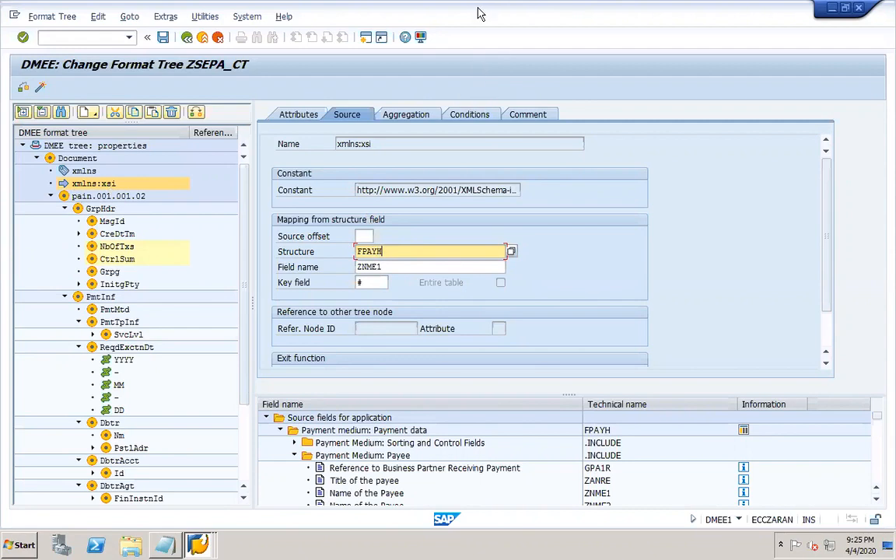
{"action": "mouse_move", "coordinate": [485, 17]}
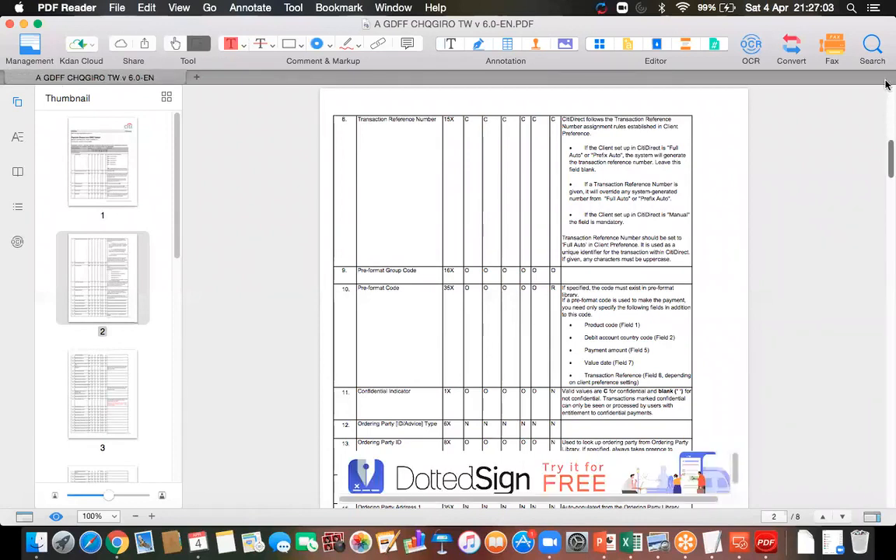
- Scroll the A GDFF CHQGIRO TW v 6.0-EN spec back to page 1, PayLink Cheque and GIRO Taiwan
{"action": "scroll", "coordinate": [799, 100], "scroll_direction": "up", "scroll_amount": 10}
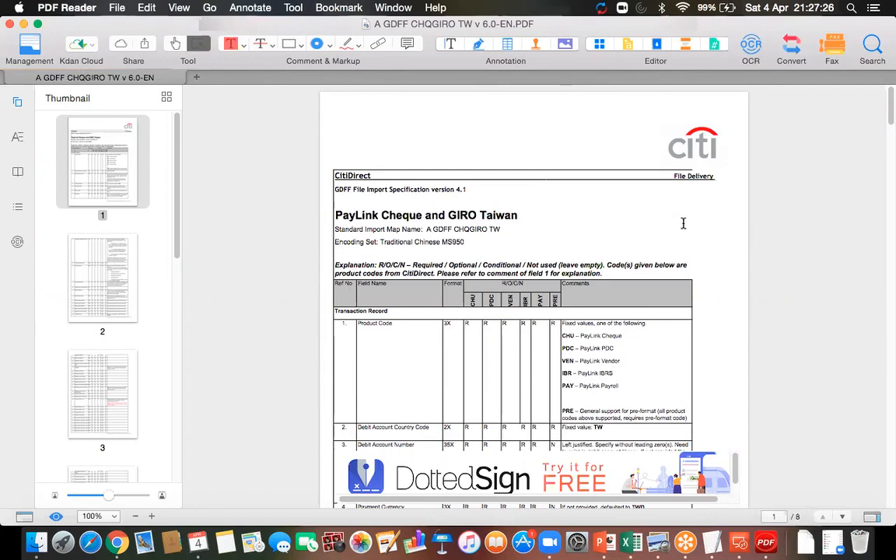
{"action": "mouse_move", "coordinate": [591, 483]}
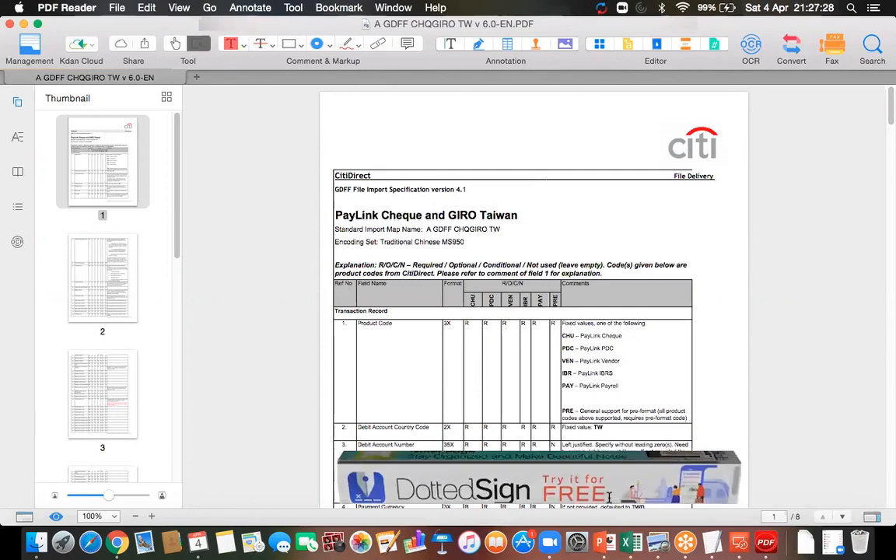
- Zoom the GDFF cheque/GIRO Taiwan spec PDF to 150% and return to the top of page 1
{"action": "left_click", "coordinate": [114, 516]}
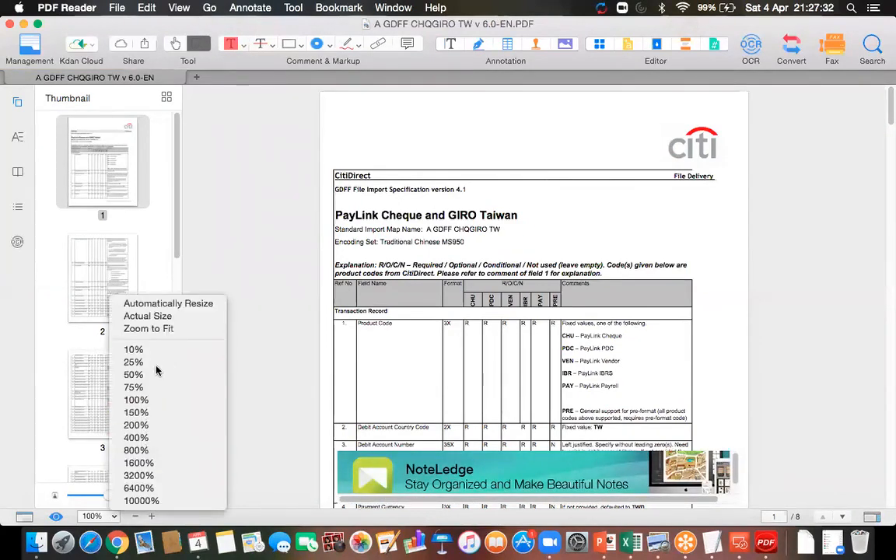
{"action": "left_click", "coordinate": [137, 412]}
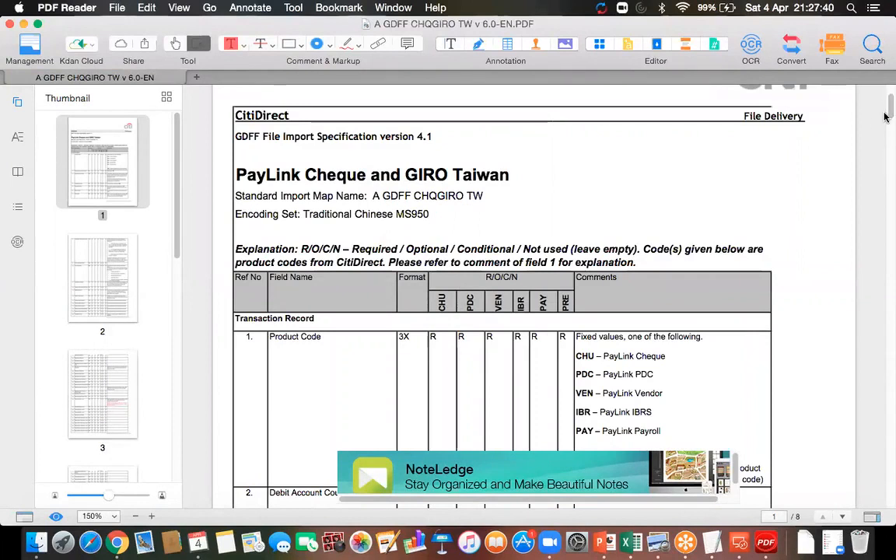
{"action": "left_click_drag", "start_coordinate": [886, 113], "coordinate": [886, 96]}
{"action": "scroll", "coordinate": [886, 100], "scroll_direction": "up", "scroll_amount": 3}
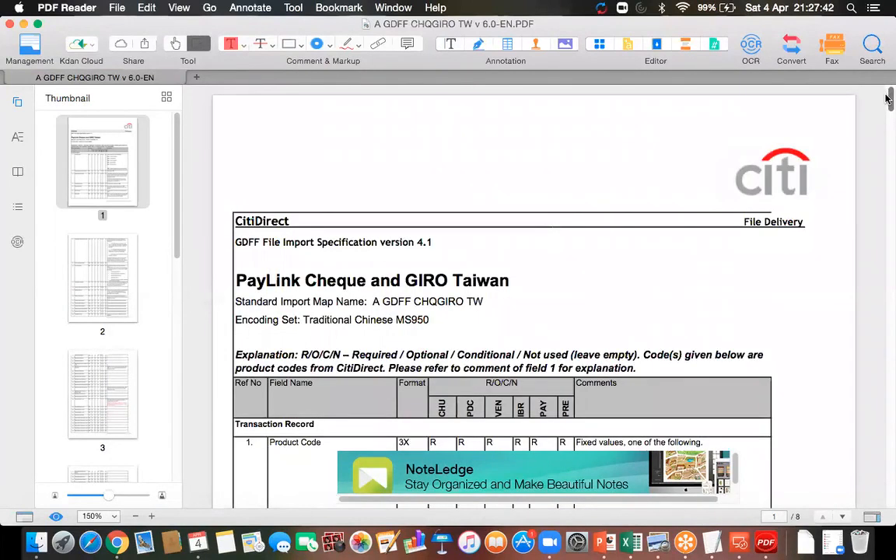
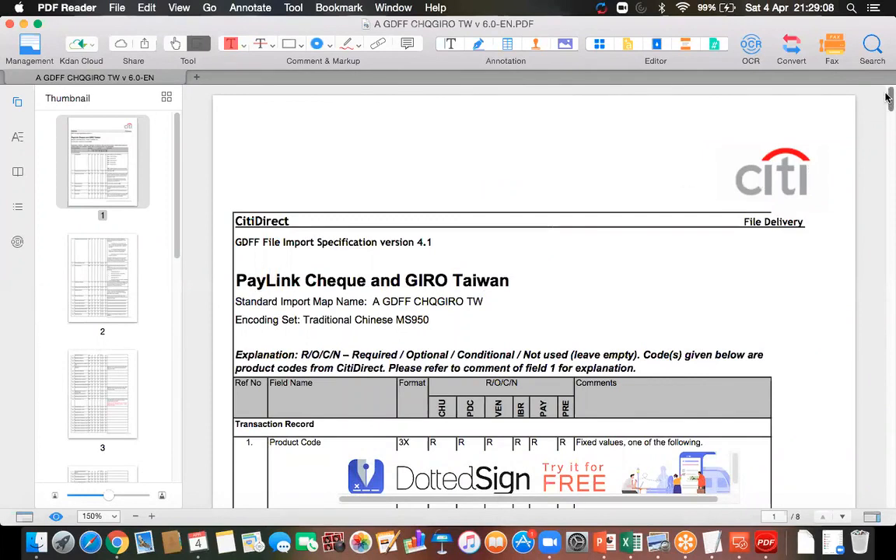
- Scroll down through the GDFF CHQGIRO TW spec PDF
{"action": "scroll", "coordinate": [847, 117], "scroll_direction": "down", "scroll_amount": 3}
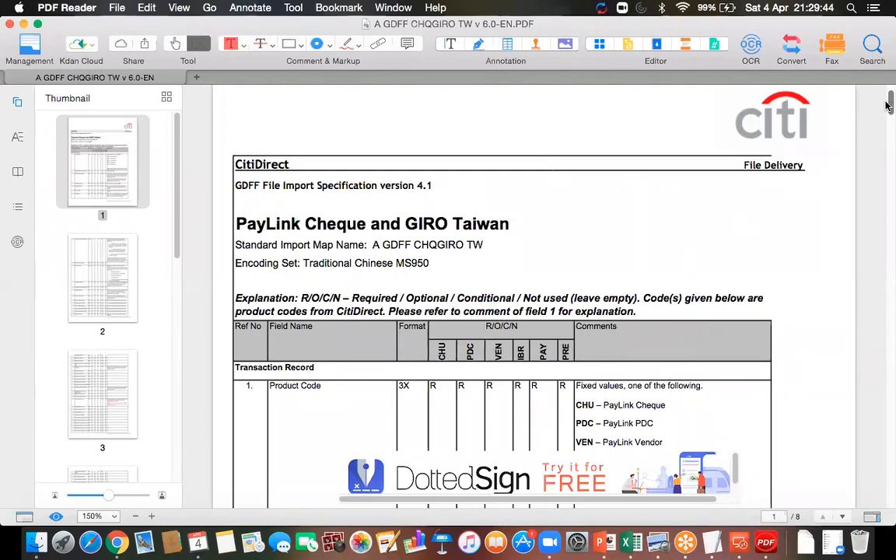
{"action": "scroll", "coordinate": [885, 116], "scroll_direction": "down", "scroll_amount": 10}
{"action": "scroll", "coordinate": [885, 153], "scroll_direction": "down", "scroll_amount": 20}
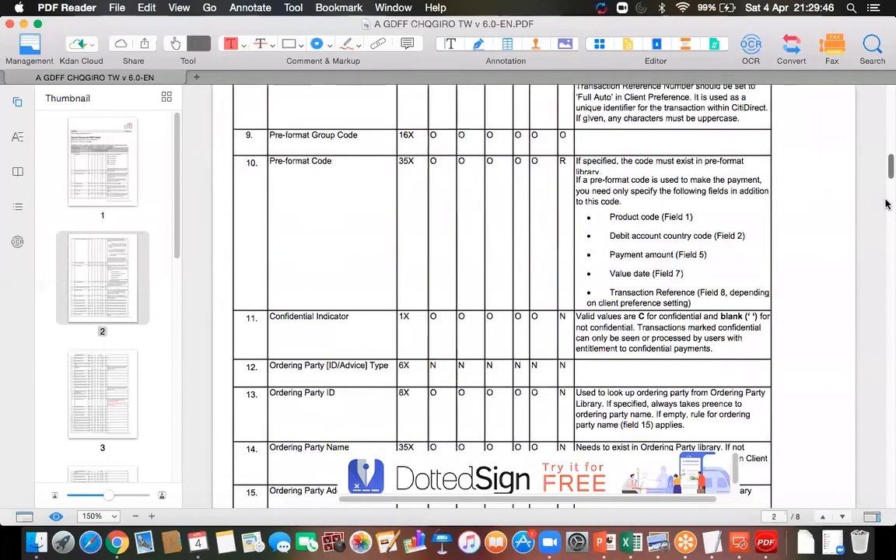
{"action": "scroll", "coordinate": [885, 150], "scroll_direction": "up", "scroll_amount": 20}
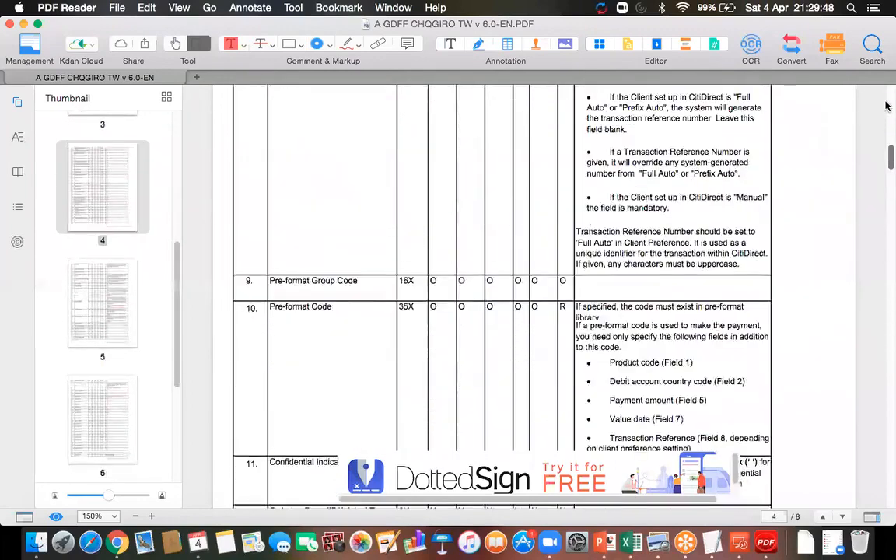
{"action": "scroll", "coordinate": [795, 144], "scroll_direction": "down", "scroll_amount": 3}
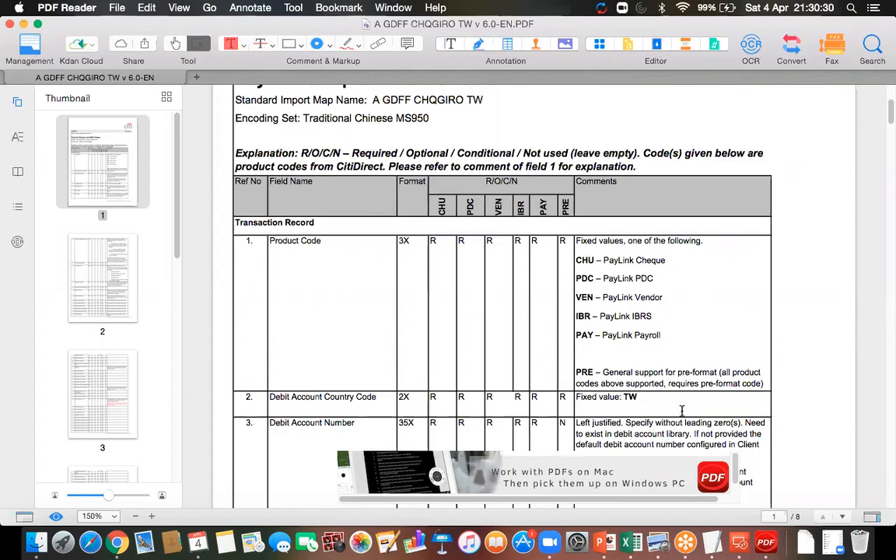
- Connect to the remote SAP desktop, then return to the Mac and bring up the PowerPoint worknotes
{"action": "left_click", "coordinate": [739, 542]}
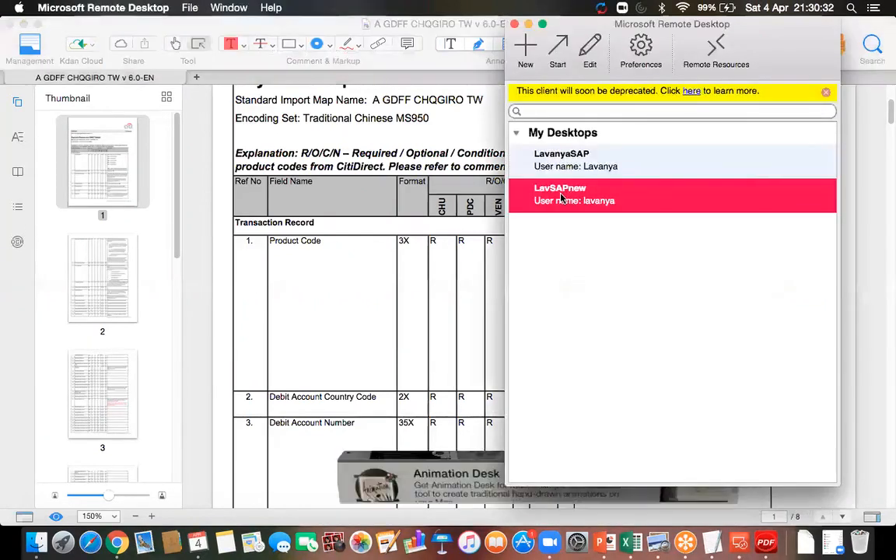
{"action": "double_click", "coordinate": [568, 200]}
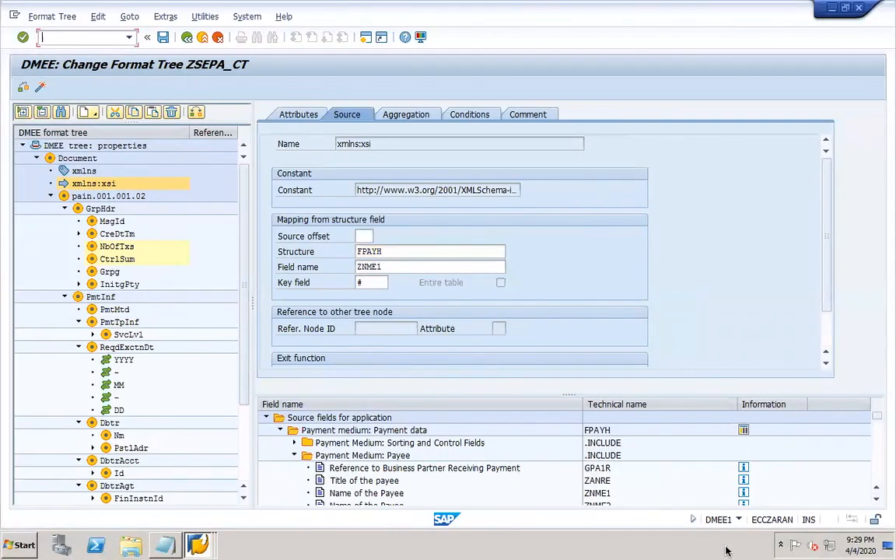
{"action": "key", "text": "ctrl+Left"}
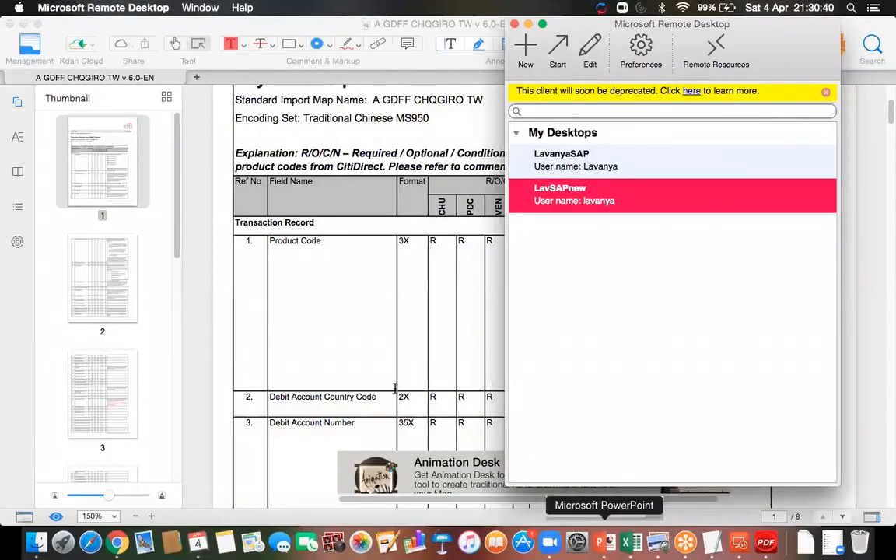
{"action": "left_click", "coordinate": [607, 549]}
- Add CG3Z and CG3Y on the empty line above REGU* on slide 25, and save the deck
{"action": "left_click", "coordinate": [269, 250]}
{"action": "type", "text": "CG"}
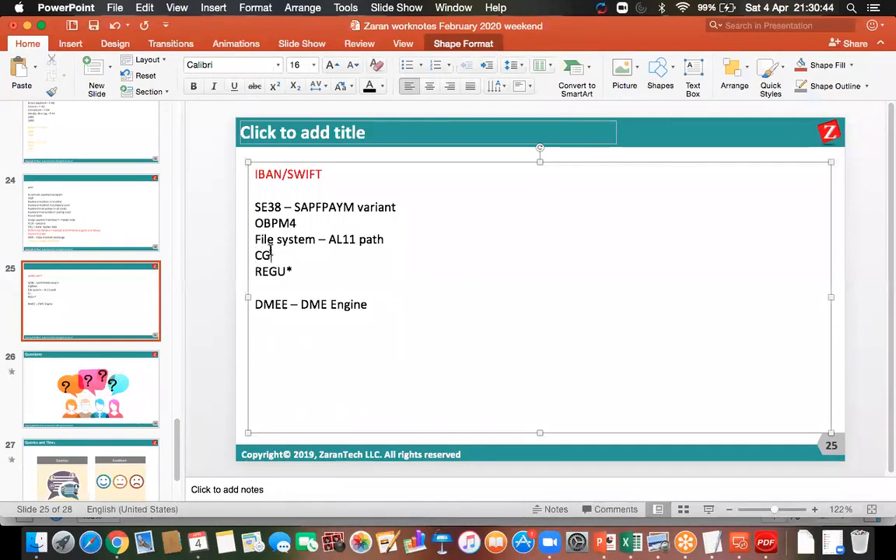
{"action": "type", "text": "3Z"}
{"action": "key", "text": "Return"}
{"action": "type", "text": "C"}
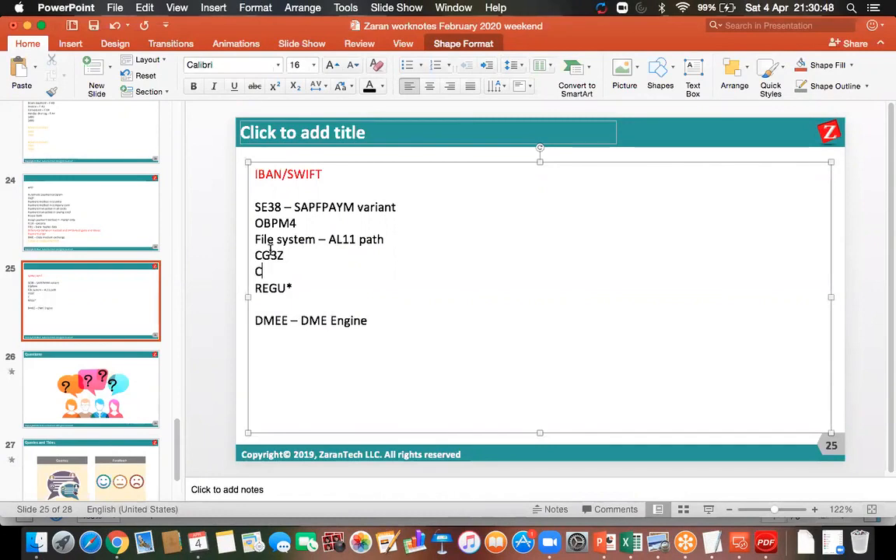
{"action": "type", "text": "G3Y"}
{"action": "left_click", "coordinate": [94, 26]}
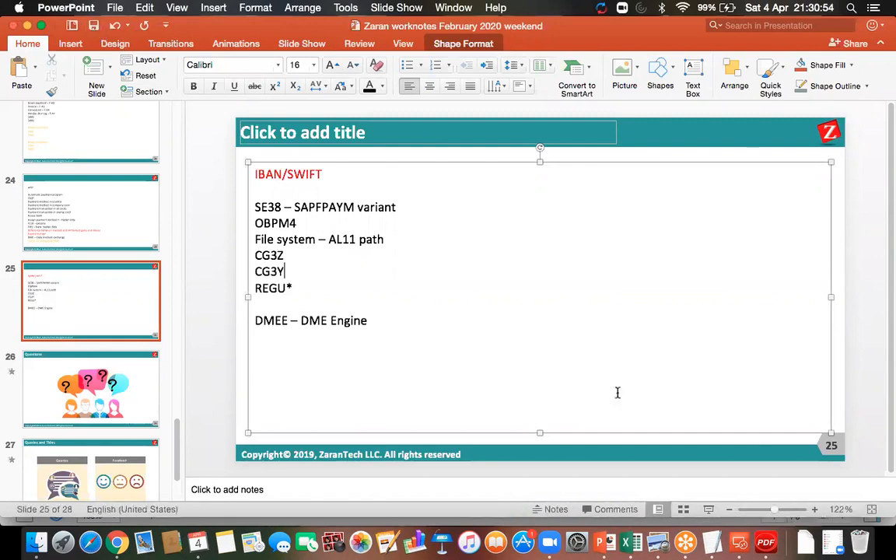
{"action": "left_click", "coordinate": [740, 542]}
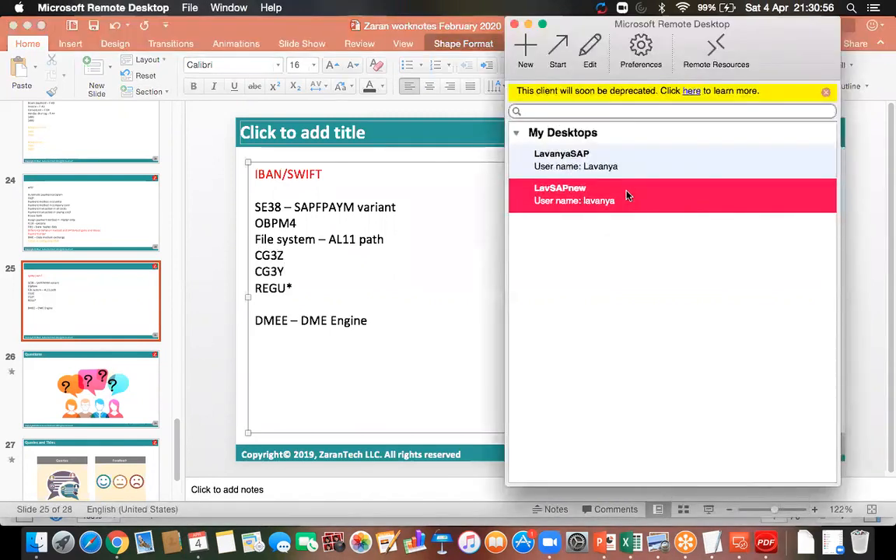
- In the SAP session, list directories with AL11, select DIR_LOGGING, then launch the CG3Z upload
{"action": "double_click", "coordinate": [629, 196]}
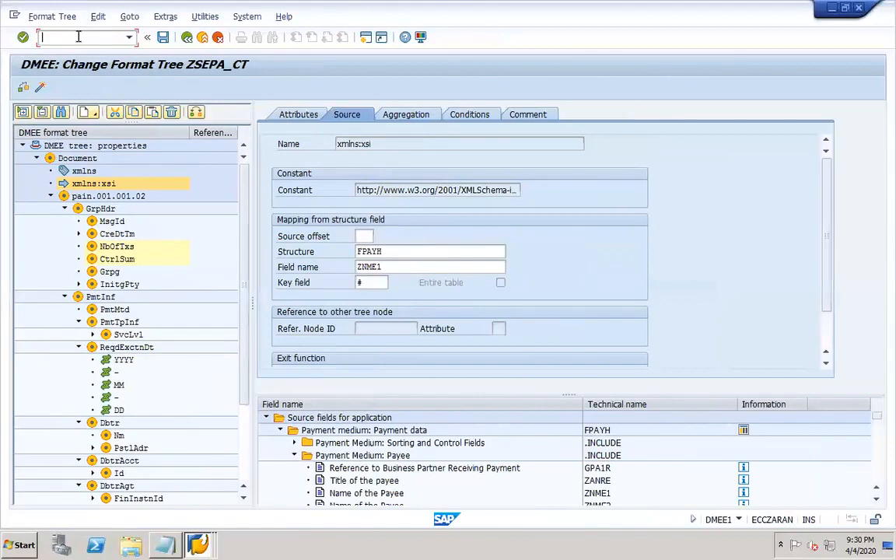
{"action": "left_click", "coordinate": [78, 38]}
{"action": "type", "text": "/OAL11"}
{"action": "key", "text": "Return"}
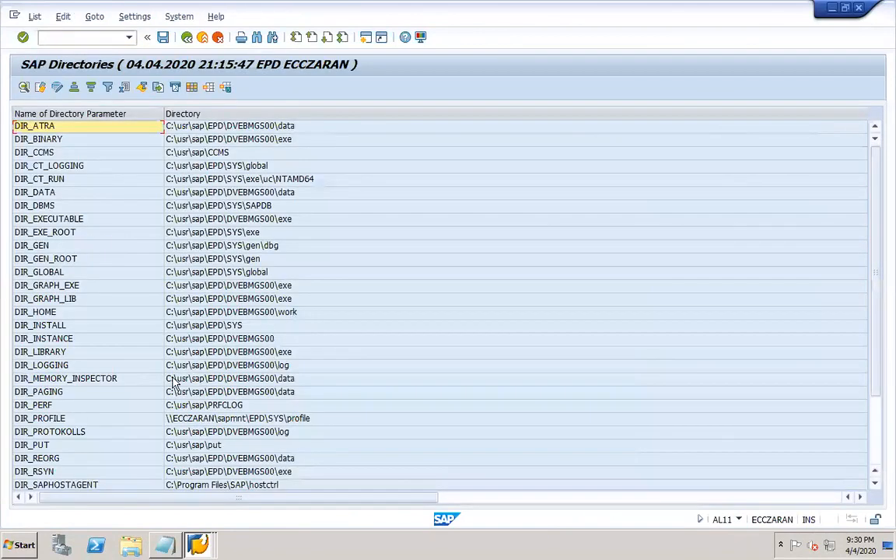
{"action": "left_click", "coordinate": [124, 368]}
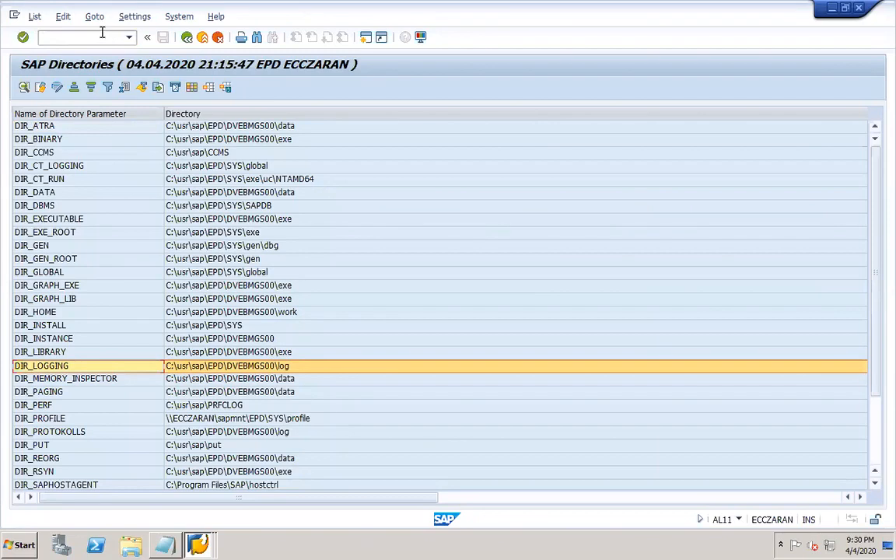
{"action": "type", "text": "/OCG3"}
{"action": "key", "text": "Return"}
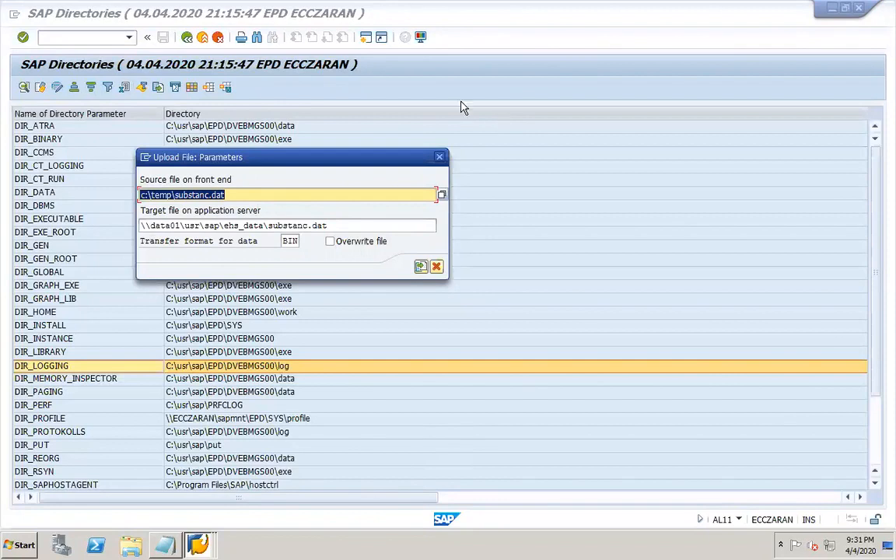
- Execute the CG3Z upload, then open the CG3Y download parameters and close them without running
{"action": "left_click", "coordinate": [348, 225]}
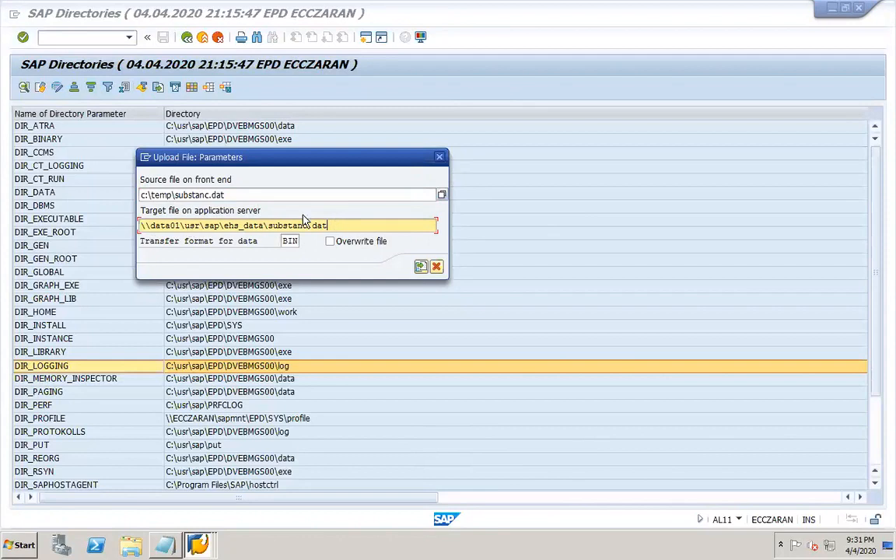
{"action": "left_click", "coordinate": [420, 268]}
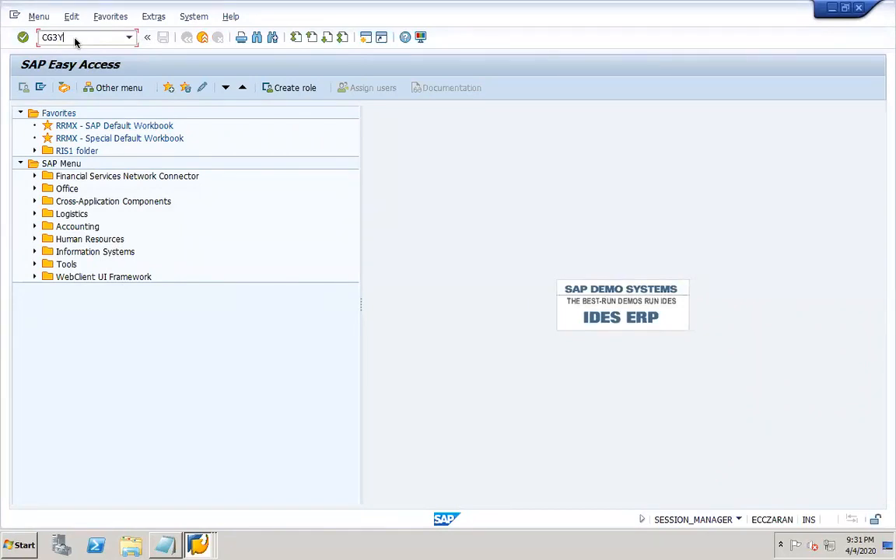
{"action": "key", "text": "Return"}
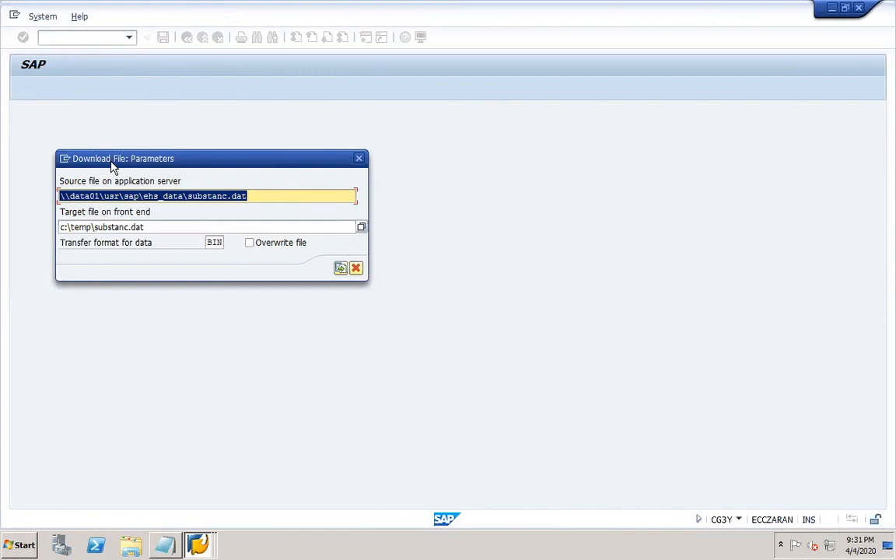
{"action": "left_click", "coordinate": [258, 196]}
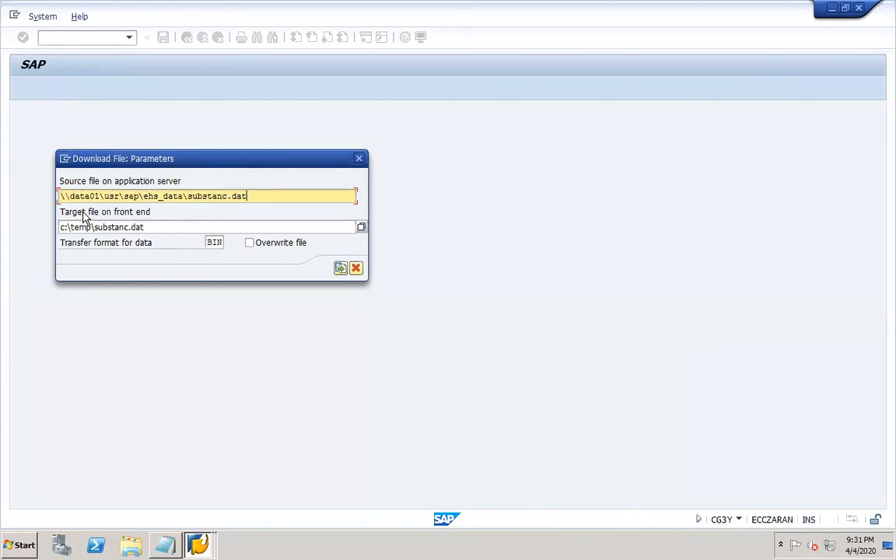
{"action": "left_click", "coordinate": [145, 227]}
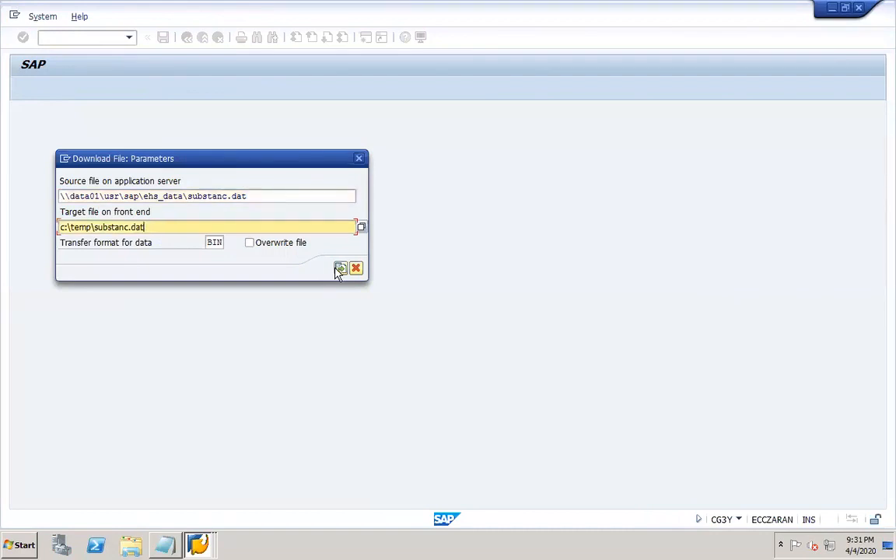
{"action": "left_click", "coordinate": [358, 159]}
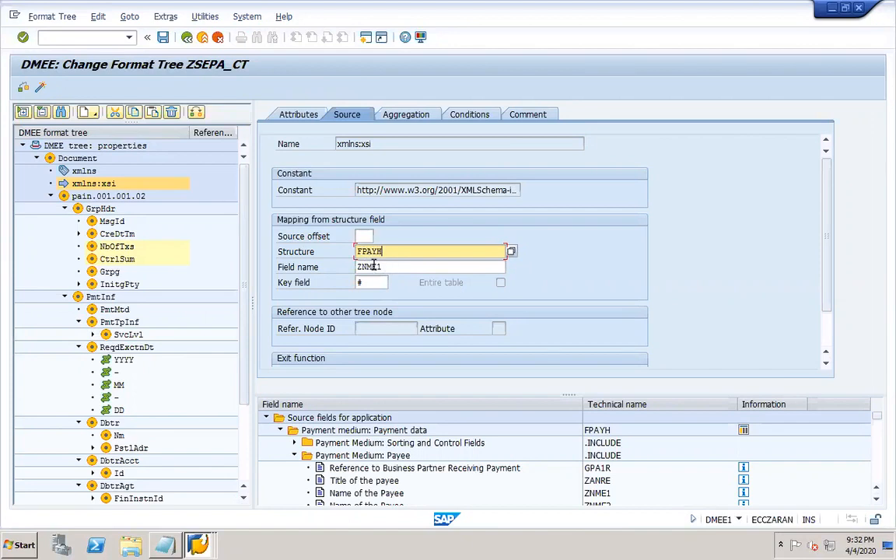
- Try mapping the xmlns:xsi node to an exit module in its attributes and source settings
{"action": "left_click", "coordinate": [289, 117]}
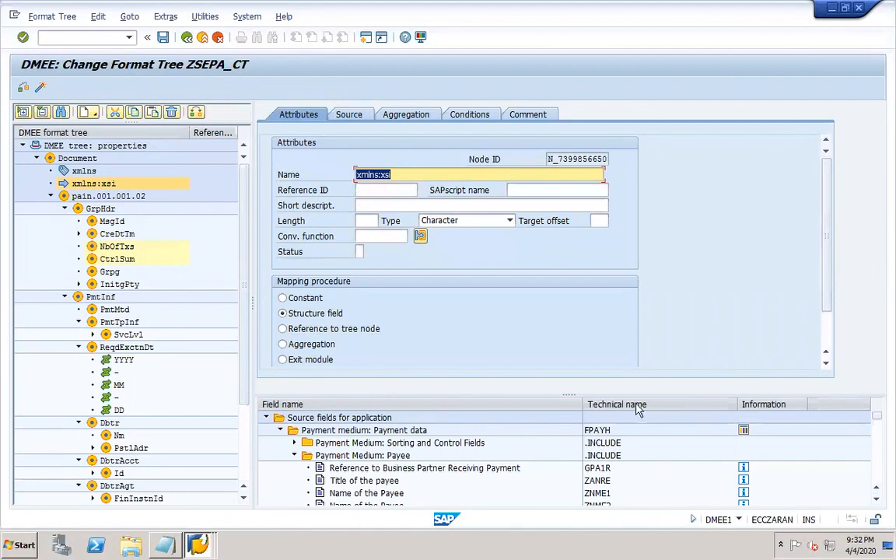
{"action": "left_click_drag", "start_coordinate": [574, 395], "coordinate": [574, 446]}
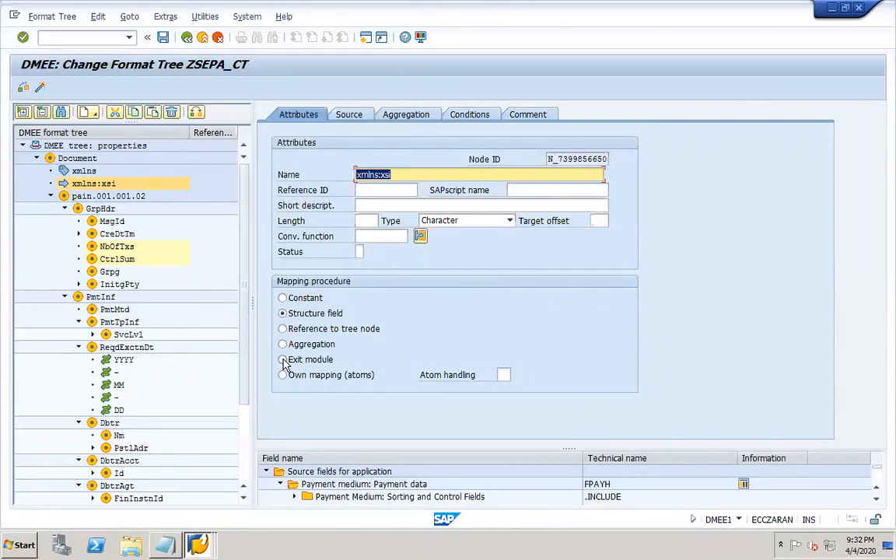
{"action": "left_click", "coordinate": [283, 360]}
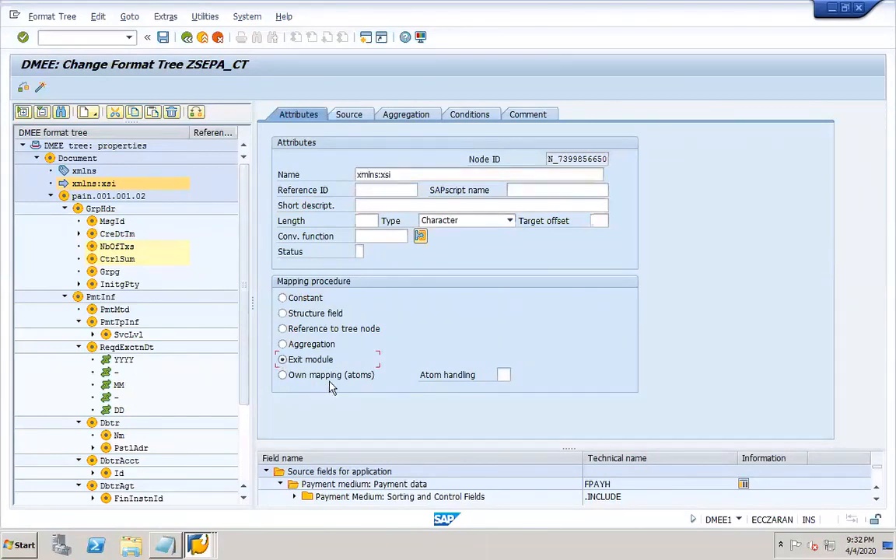
{"action": "left_click", "coordinate": [348, 115]}
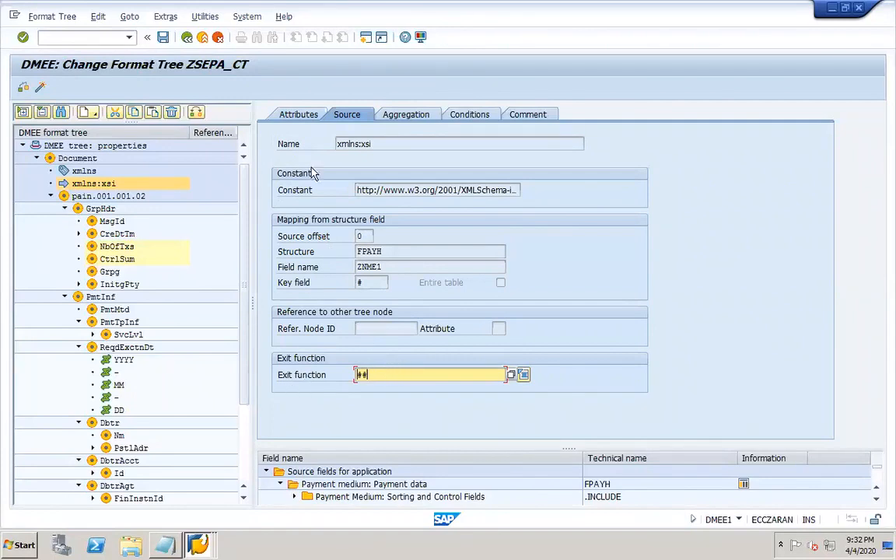
{"action": "left_click", "coordinate": [299, 115]}
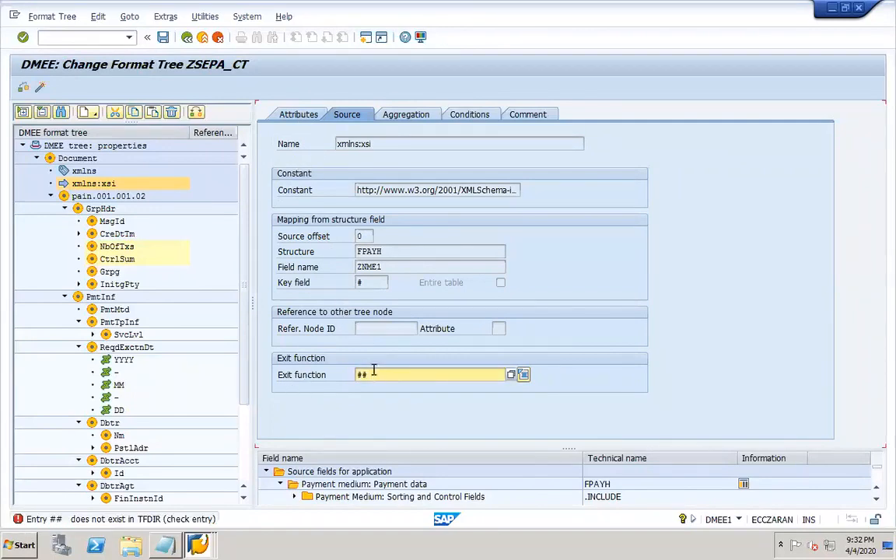
{"action": "left_click", "coordinate": [282, 115]}
{"action": "left_click", "coordinate": [282, 114]}
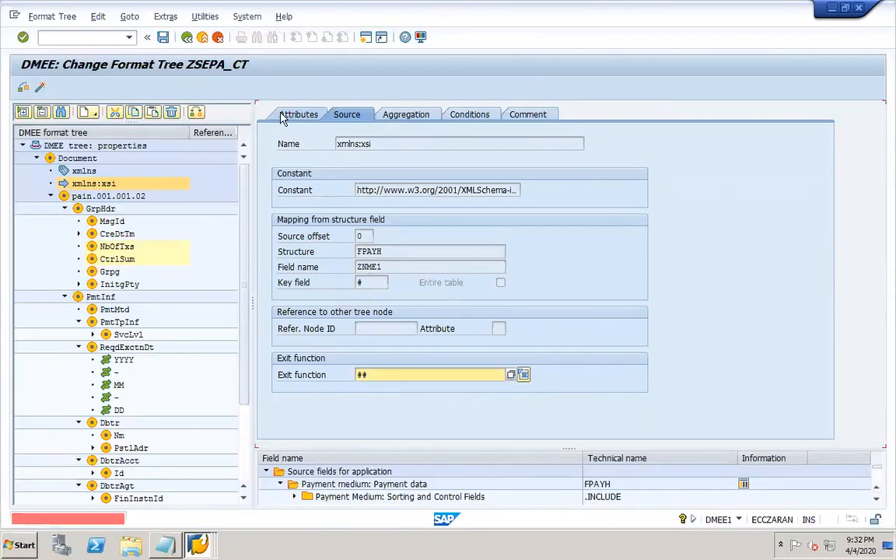
- Restart the DME Engine transaction with /NDMEE
{"action": "left_click", "coordinate": [109, 37]}
{"action": "type", "text": "/"}
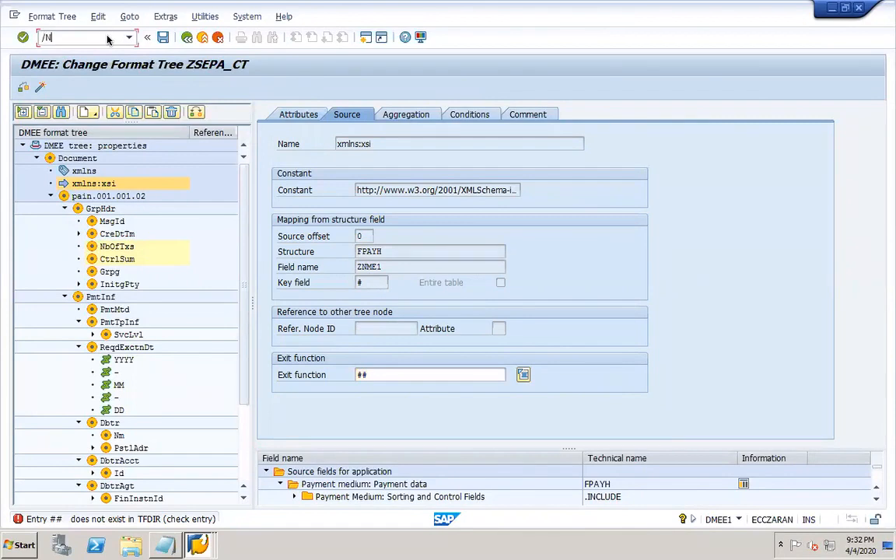
{"action": "type", "text": "NDMEE"}
{"action": "key", "text": "Return"}
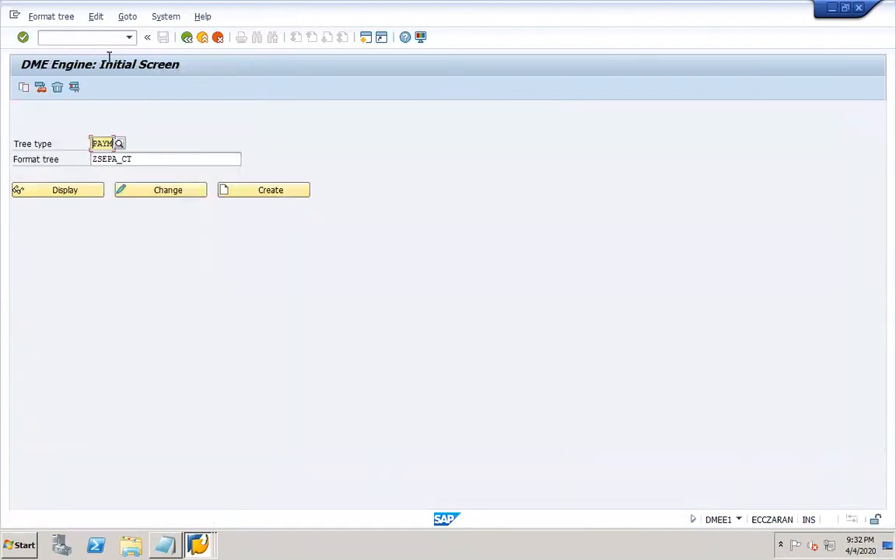
{"action": "left_click", "coordinate": [148, 193]}
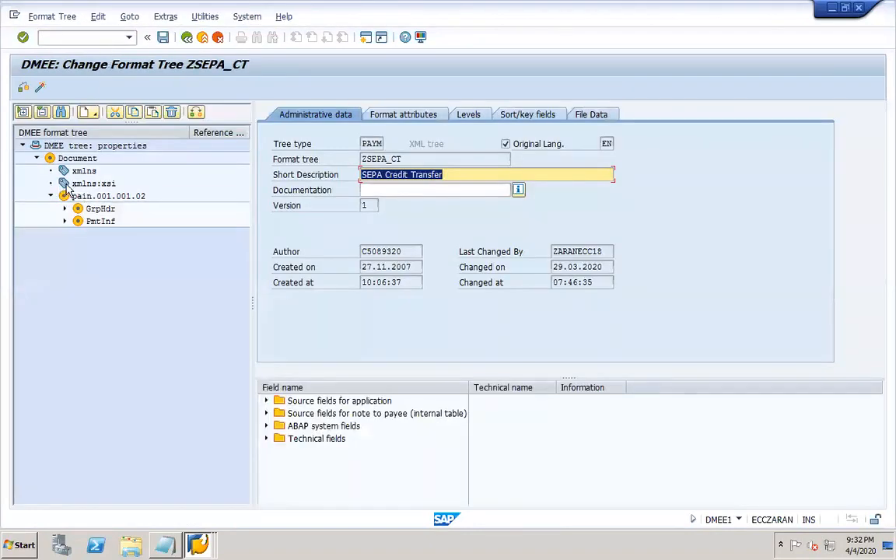
{"action": "double_click", "coordinate": [92, 185]}
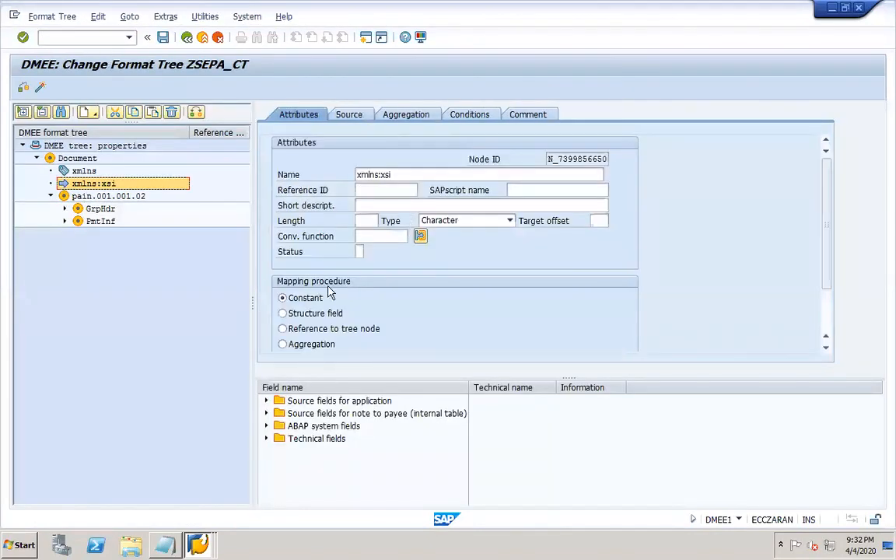
{"action": "left_click", "coordinate": [345, 114]}
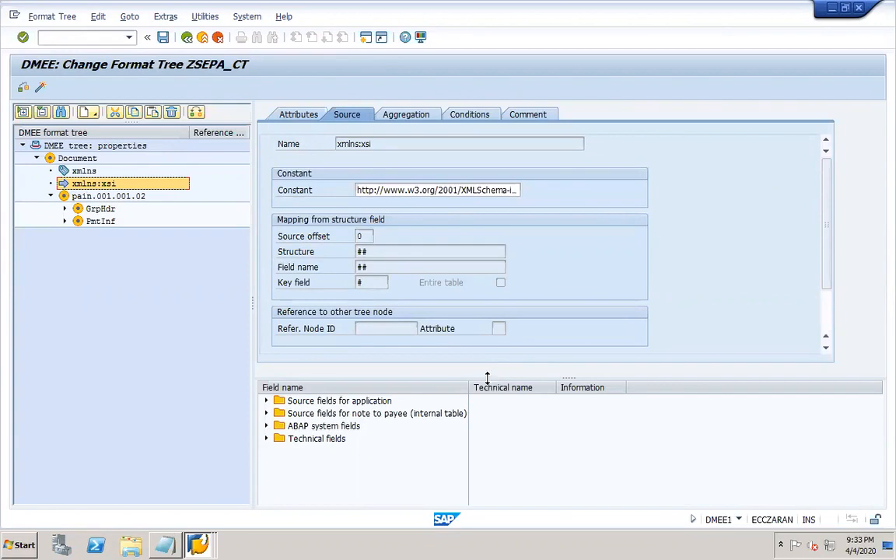
{"action": "left_click_drag", "start_coordinate": [486, 398], "coordinate": [490, 459]}
{"action": "mouse_move", "coordinate": [635, 13]}
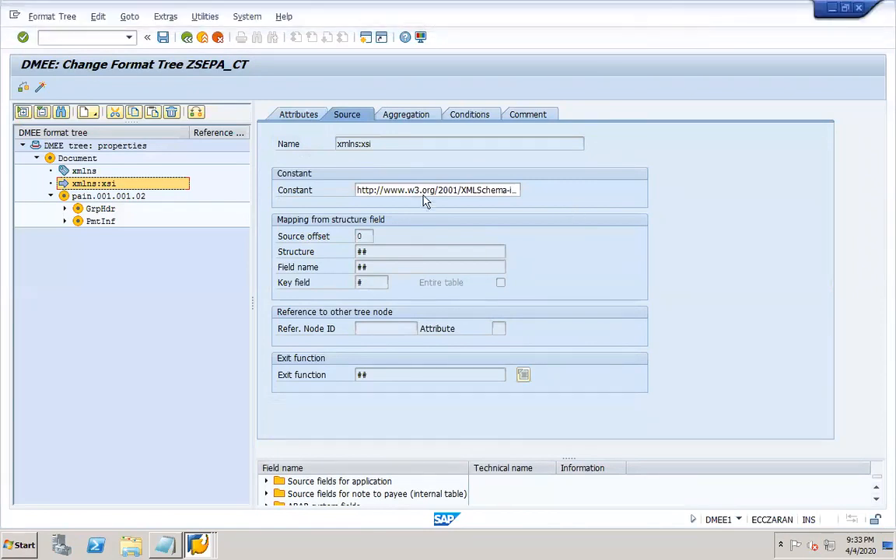
{"action": "left_click", "coordinate": [411, 189]}
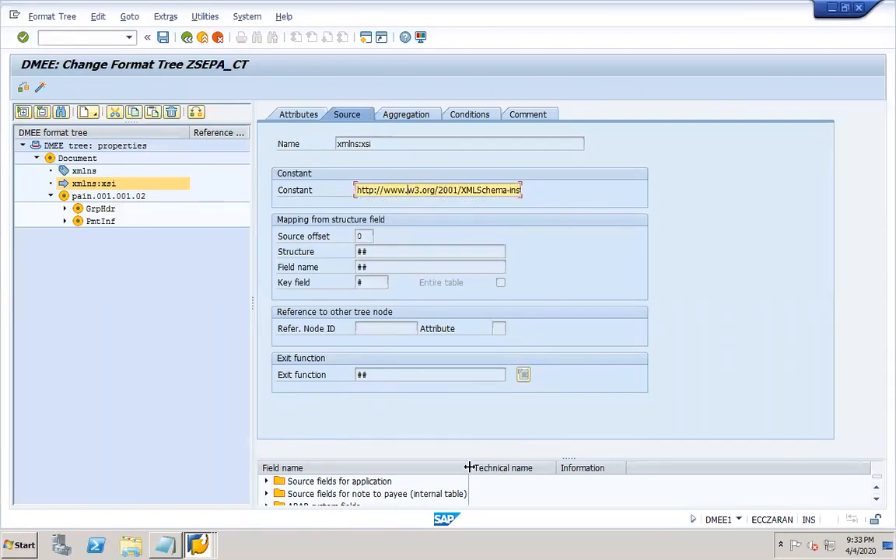
- Widen and enlarge the source field list and expand Source fields for application
{"action": "left_click_drag", "start_coordinate": [469, 468], "coordinate": [658, 470]}
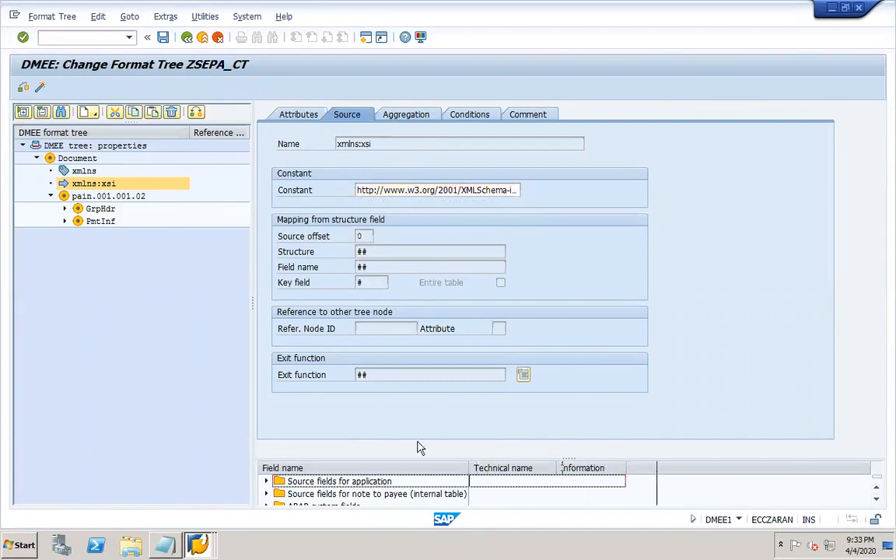
{"action": "left_click_drag", "start_coordinate": [369, 436], "coordinate": [366, 400]}
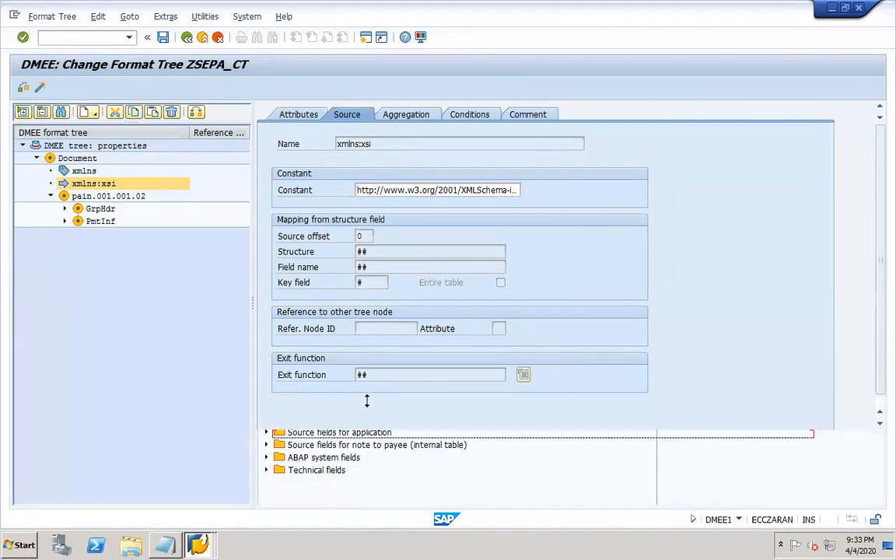
{"action": "left_click", "coordinate": [268, 425]}
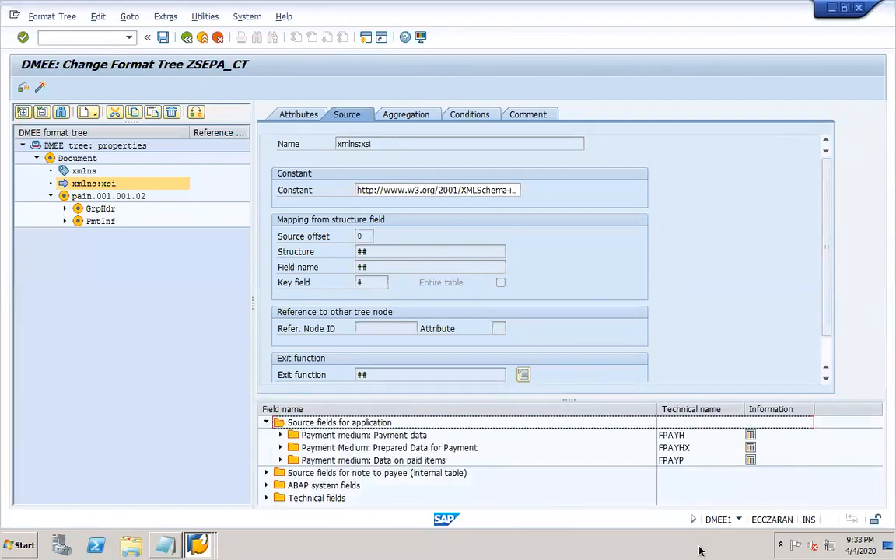
- Scroll the CHQGIRO TW import map to field 20 Beneficiary Name on page 2
{"action": "mouse_move", "coordinate": [690, 549]}
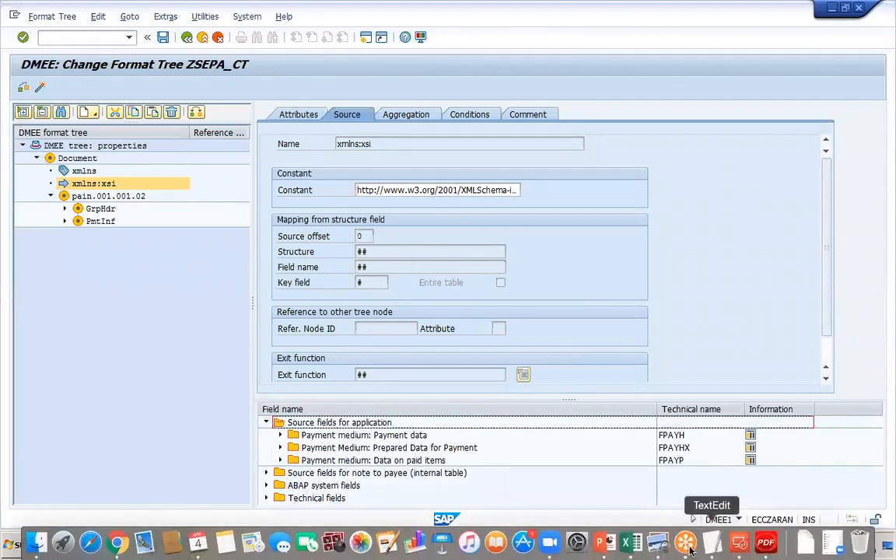
{"action": "left_click", "coordinate": [766, 544]}
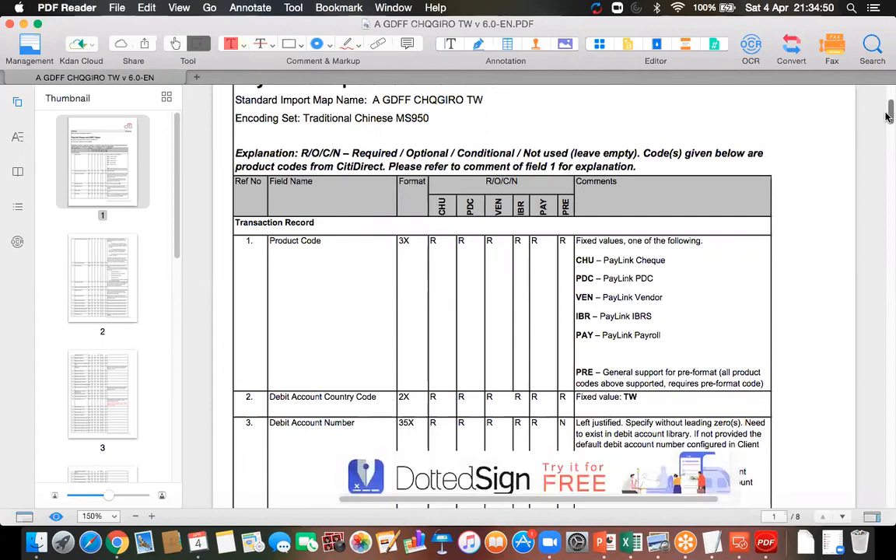
{"action": "left_click_drag", "start_coordinate": [887, 115], "coordinate": [887, 128]}
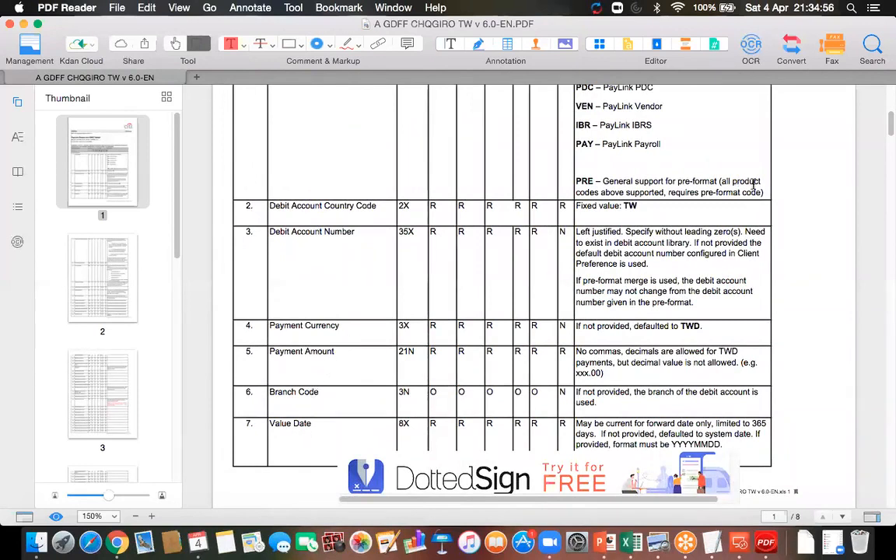
{"action": "left_click_drag", "start_coordinate": [886, 125], "coordinate": [887, 185]}
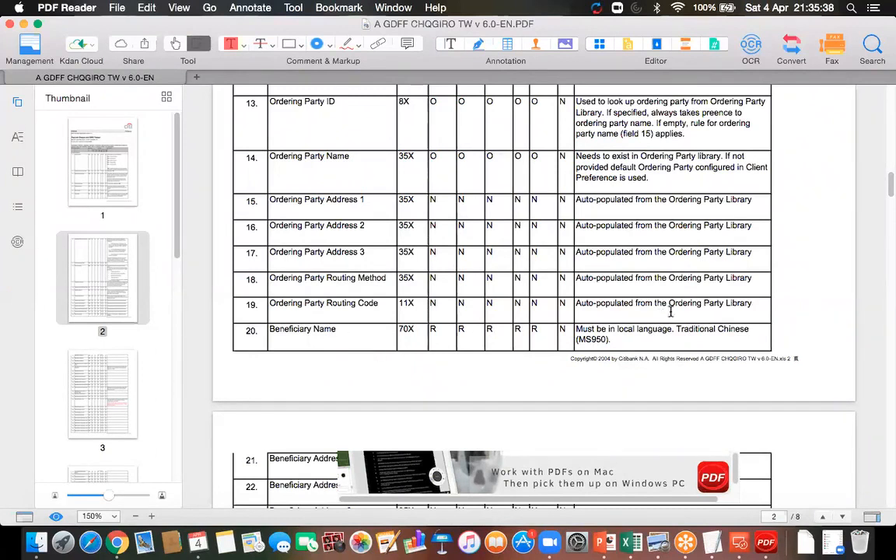
{"action": "left_click", "coordinate": [741, 543]}
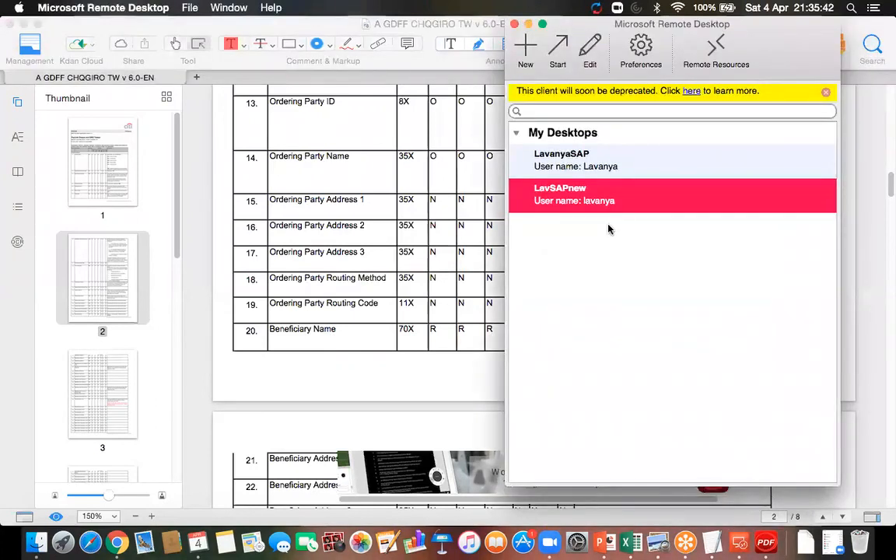
- Expand GrpHdr, PmtInf, CdtTrfTxInf and Cdtr, and select the ZNME1 atom under the creditor Nm node
{"action": "double_click", "coordinate": [584, 200]}
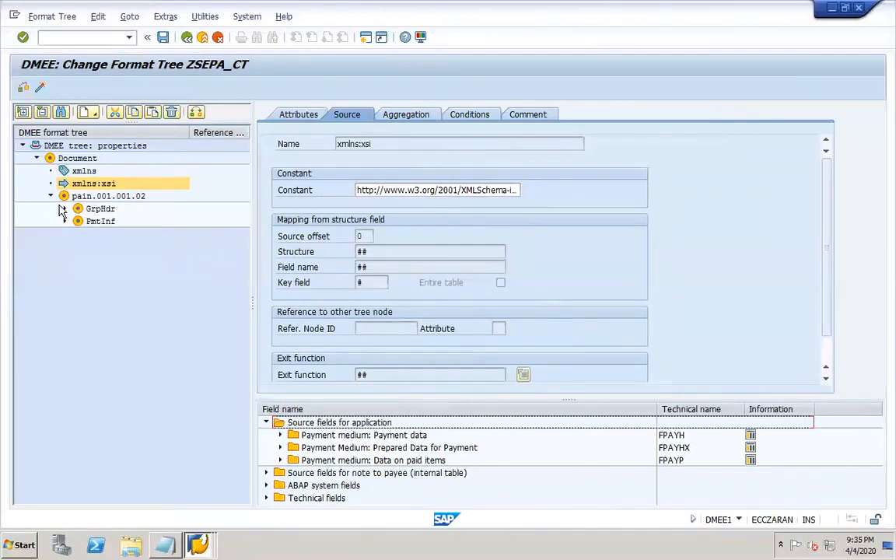
{"action": "left_click", "coordinate": [65, 209]}
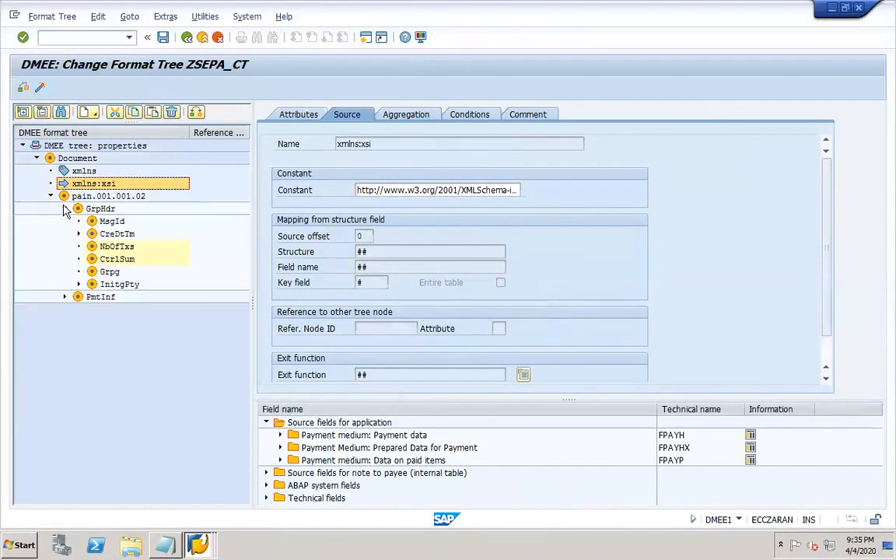
{"action": "left_click", "coordinate": [65, 298]}
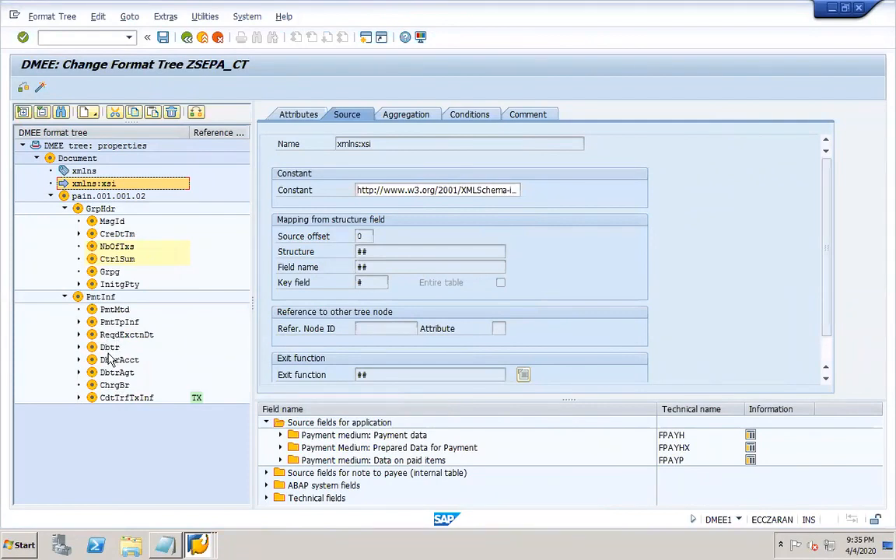
{"action": "left_click", "coordinate": [78, 398]}
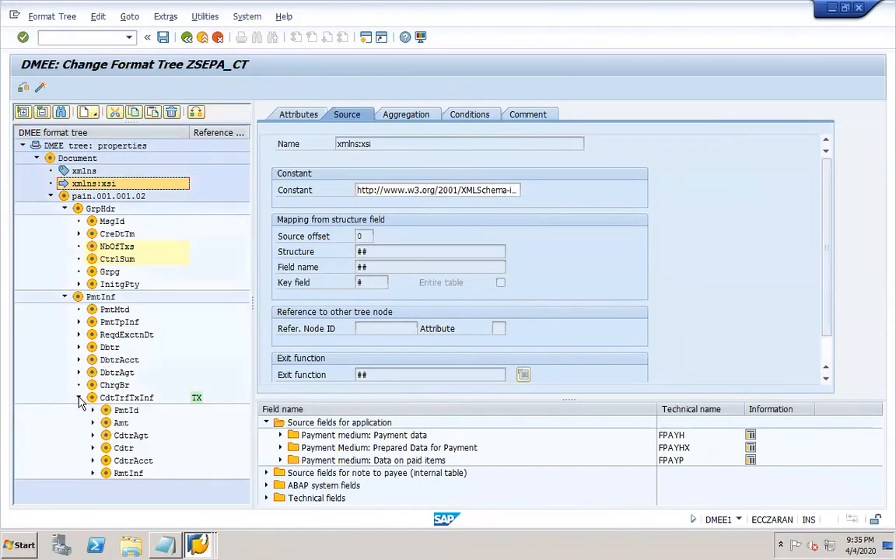
{"action": "left_click", "coordinate": [92, 448]}
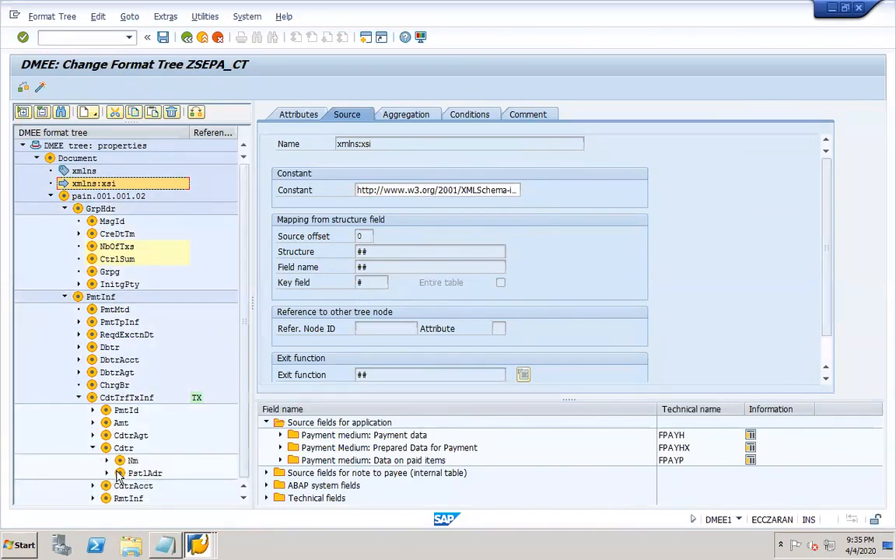
{"action": "left_click", "coordinate": [130, 461]}
{"action": "left_click", "coordinate": [107, 461]}
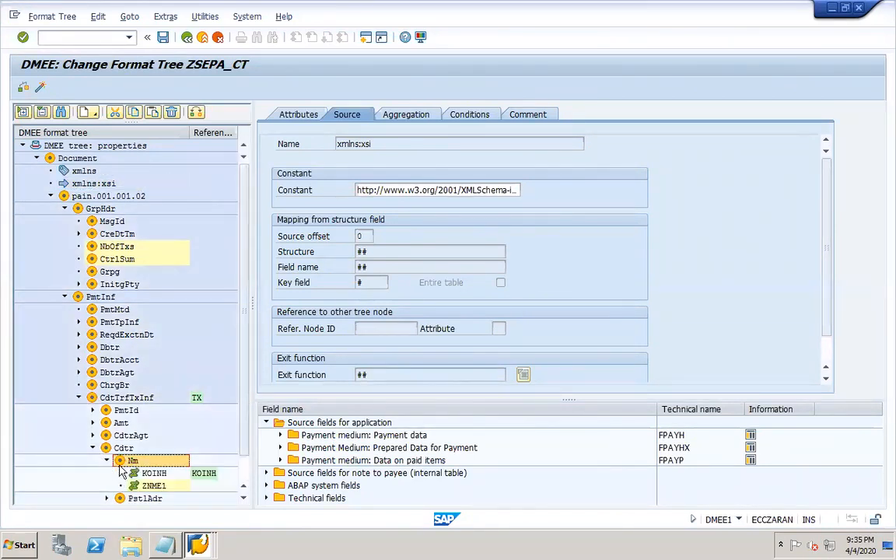
{"action": "left_click", "coordinate": [151, 488]}
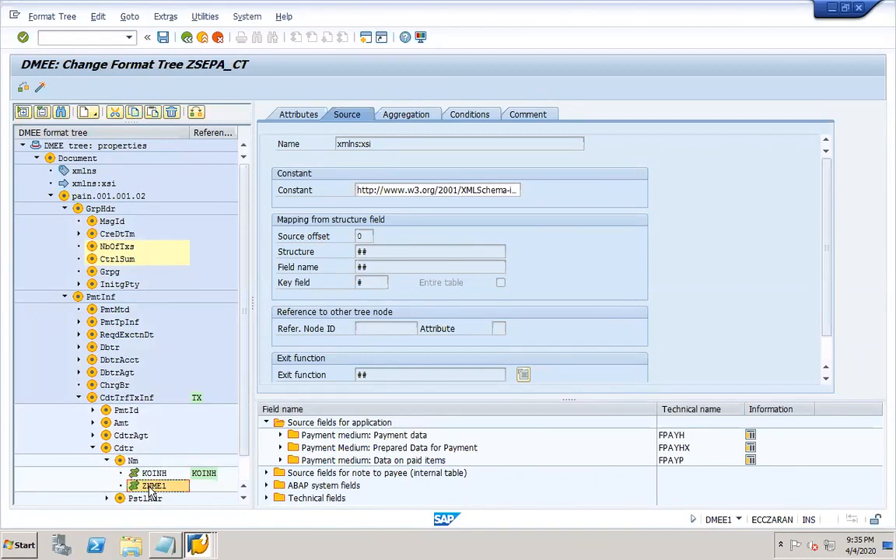
- Match ZNME1's source to the Payment Medium: Payee field Name of the Payee (ZNME1)
{"action": "left_click", "coordinate": [298, 116]}
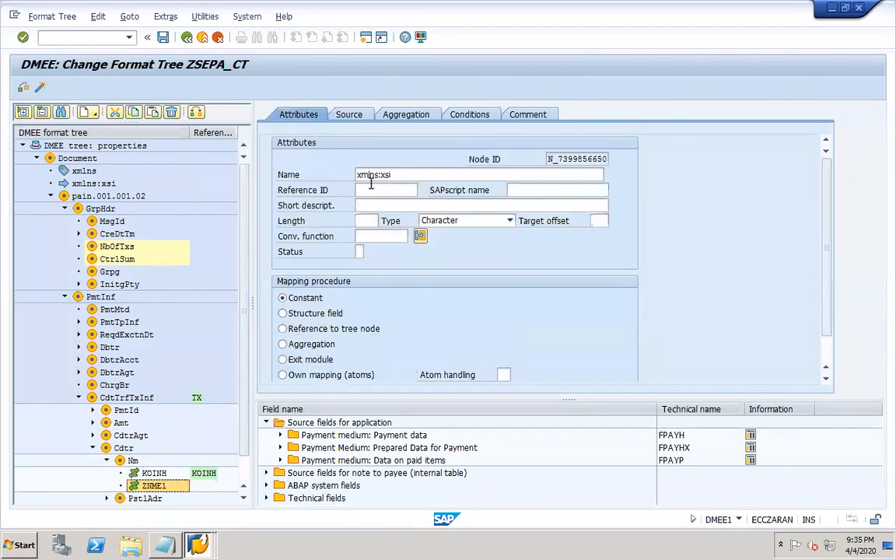
{"action": "left_click", "coordinate": [348, 117]}
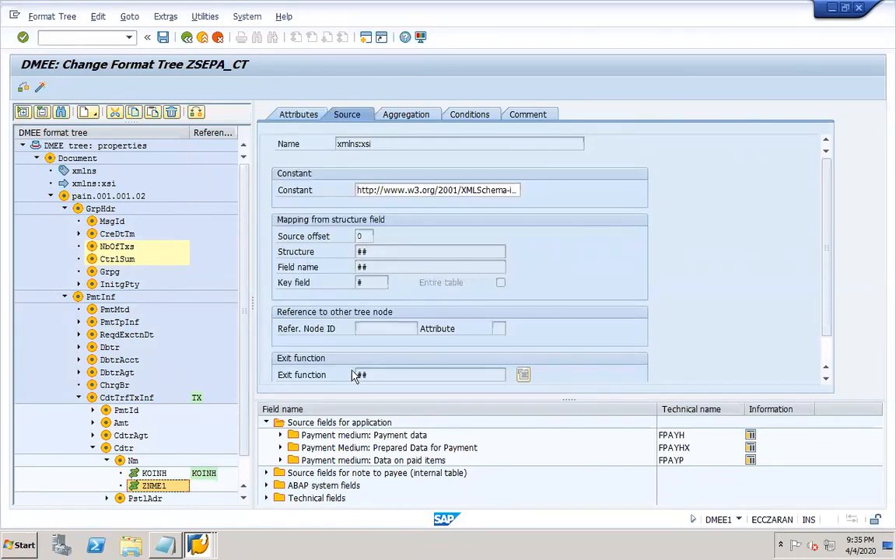
{"action": "left_click", "coordinate": [281, 436]}
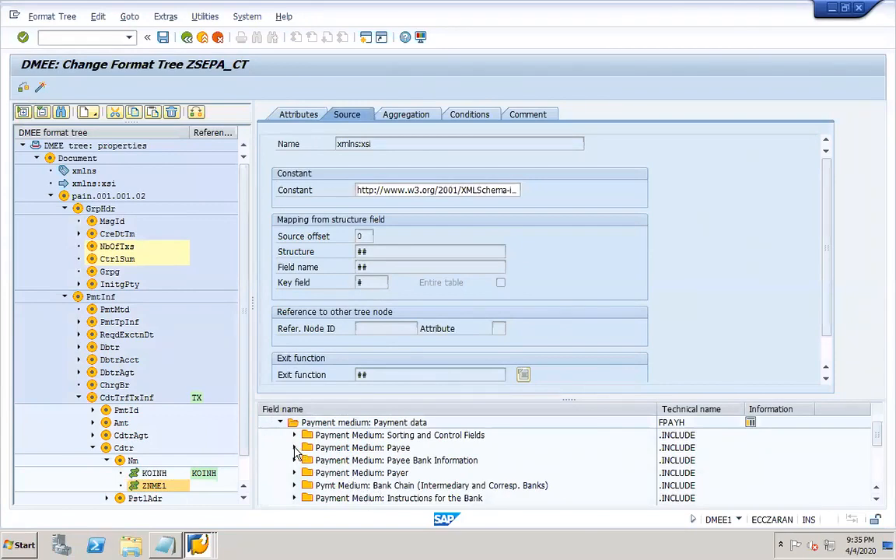
{"action": "left_click", "coordinate": [294, 448]}
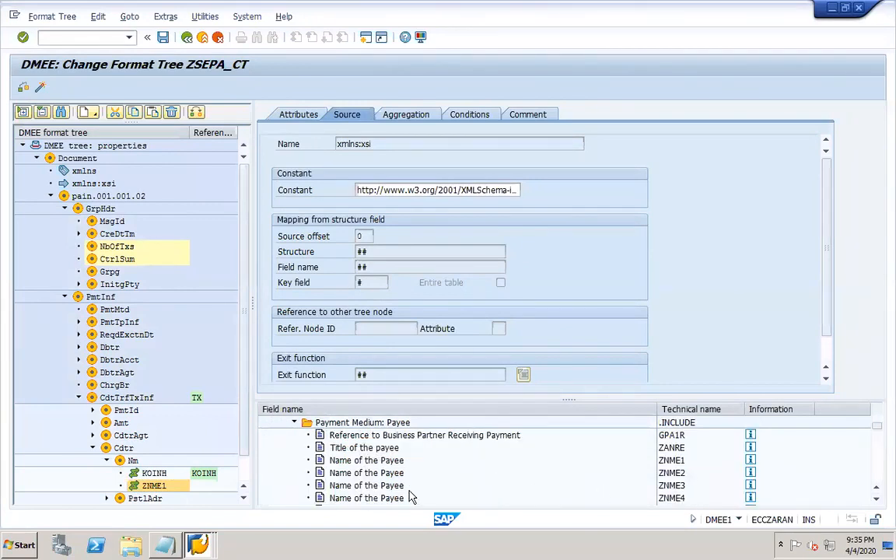
{"action": "left_click", "coordinate": [375, 463]}
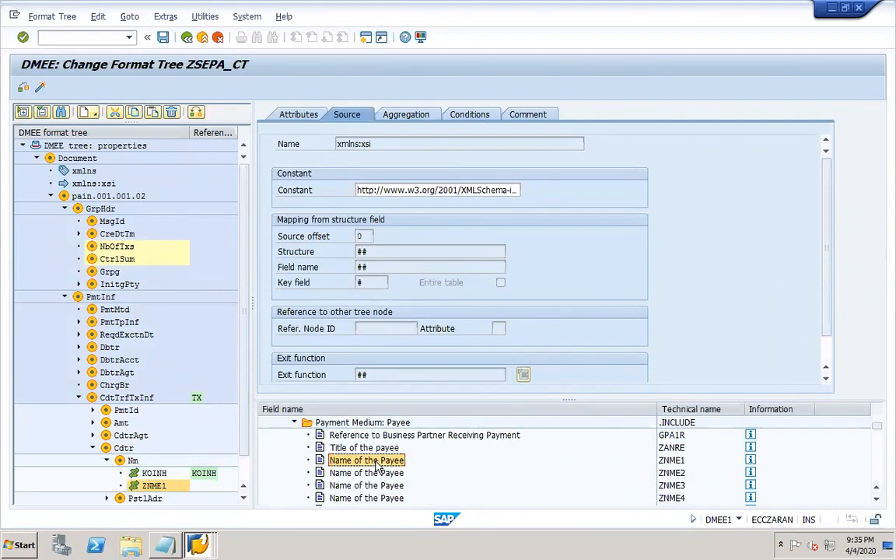
{"action": "left_click", "coordinate": [670, 462]}
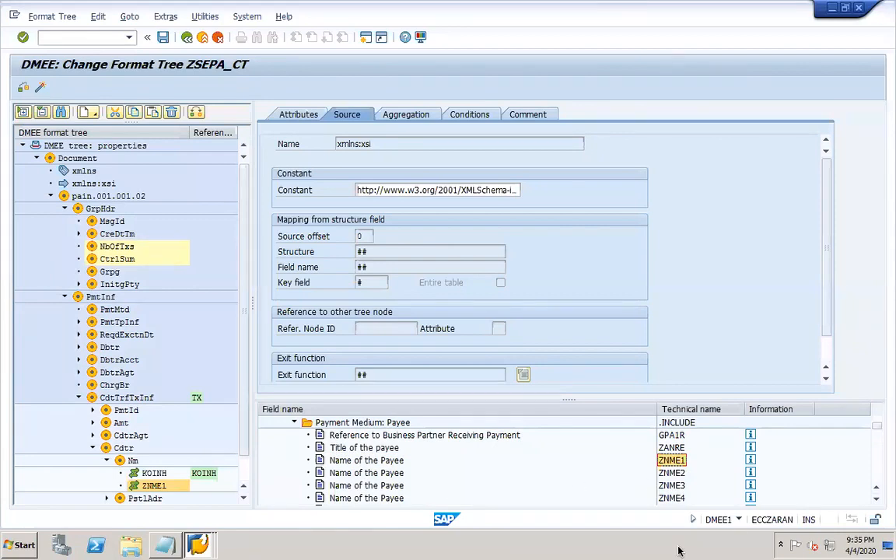
{"action": "mouse_move", "coordinate": [704, 551]}
{"action": "left_click", "coordinate": [739, 549]}
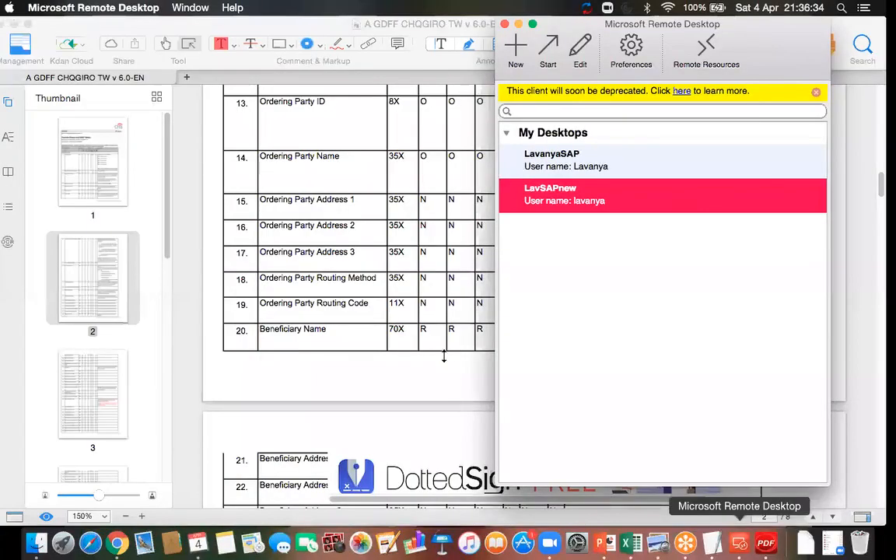
- Reconnect to SAP and display the vendor's address with /nxk03
{"action": "left_click", "coordinate": [472, 364]}
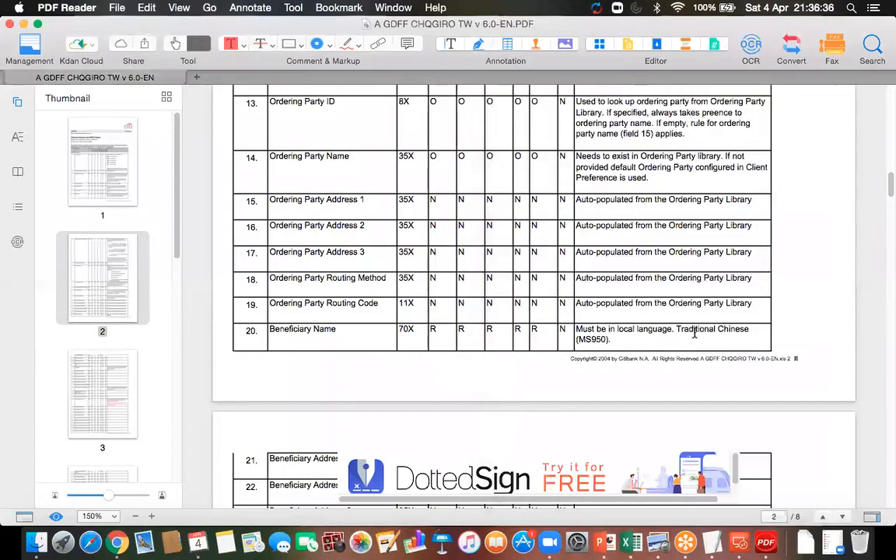
{"action": "left_click", "coordinate": [740, 549]}
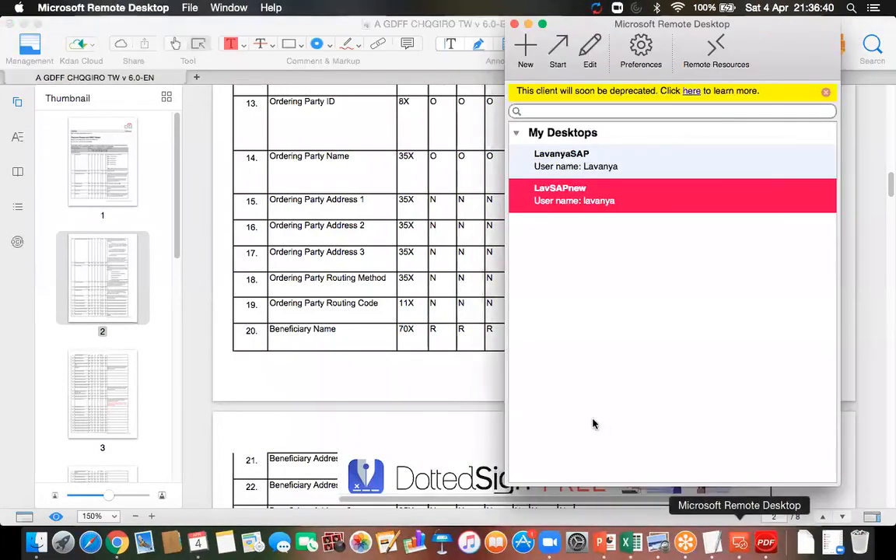
{"action": "double_click", "coordinate": [576, 197]}
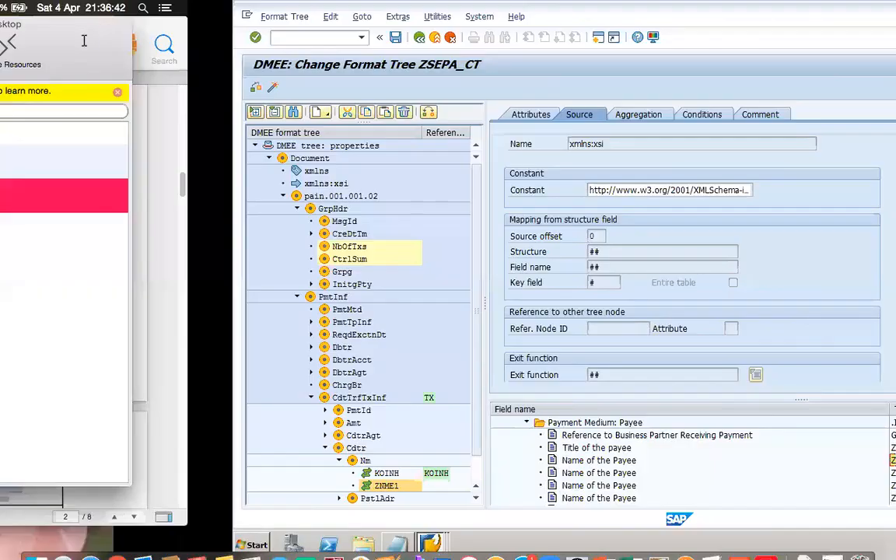
{"action": "left_click", "coordinate": [84, 39]}
{"action": "type", "text": "/"}
{"action": "type", "text": "nxk03"}
{"action": "key", "text": "Return"}
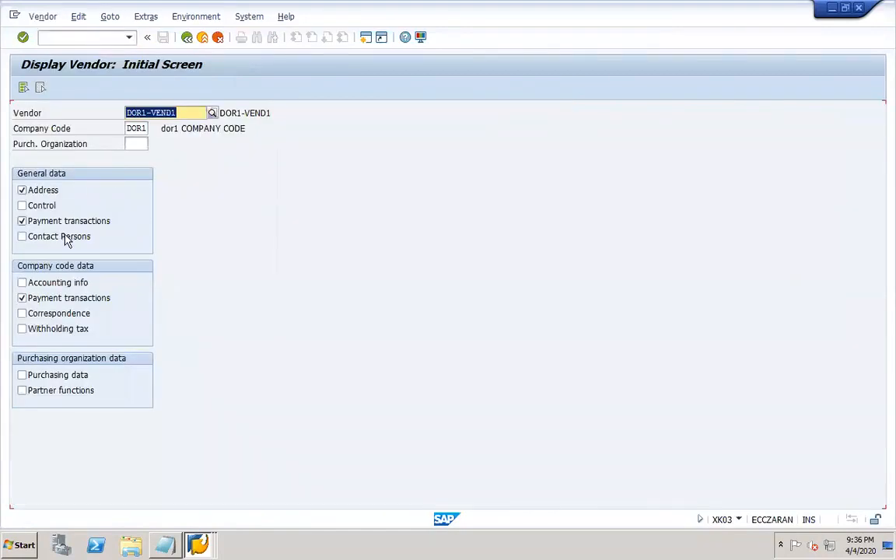
{"action": "key", "text": "Return"}
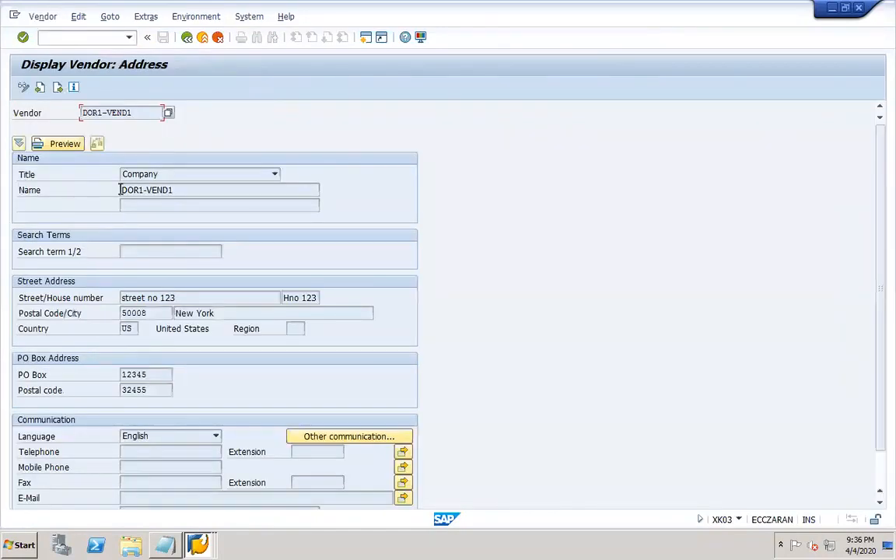
- Check Name 2's technical information, identifying it as field NAME2 of ADDR1_DATA
{"action": "left_click", "coordinate": [159, 190]}
{"action": "left_click", "coordinate": [168, 203]}
{"action": "right_click", "coordinate": [168, 203]}
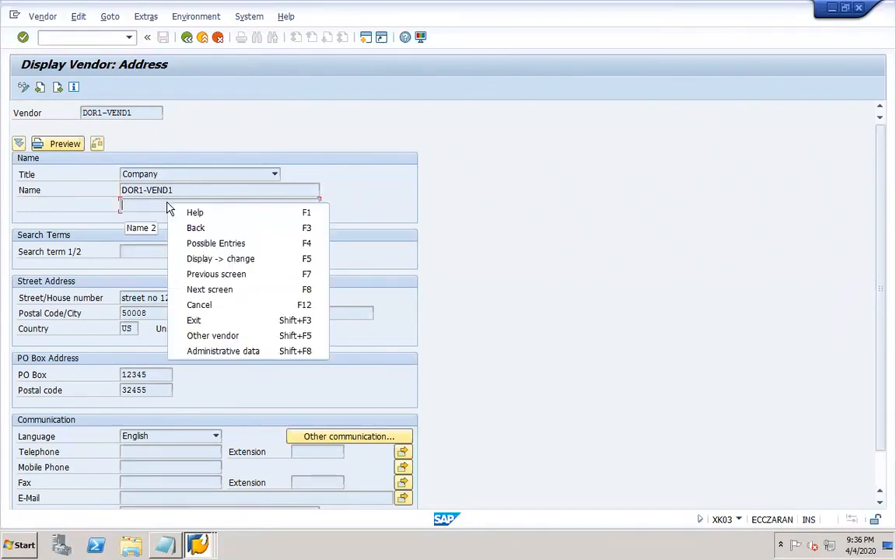
{"action": "left_click", "coordinate": [196, 210]}
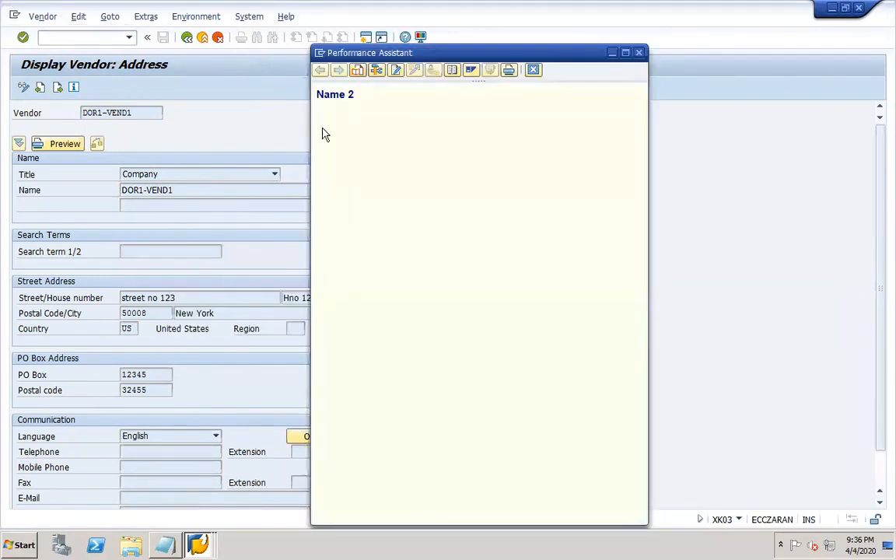
{"action": "left_click", "coordinate": [375, 70]}
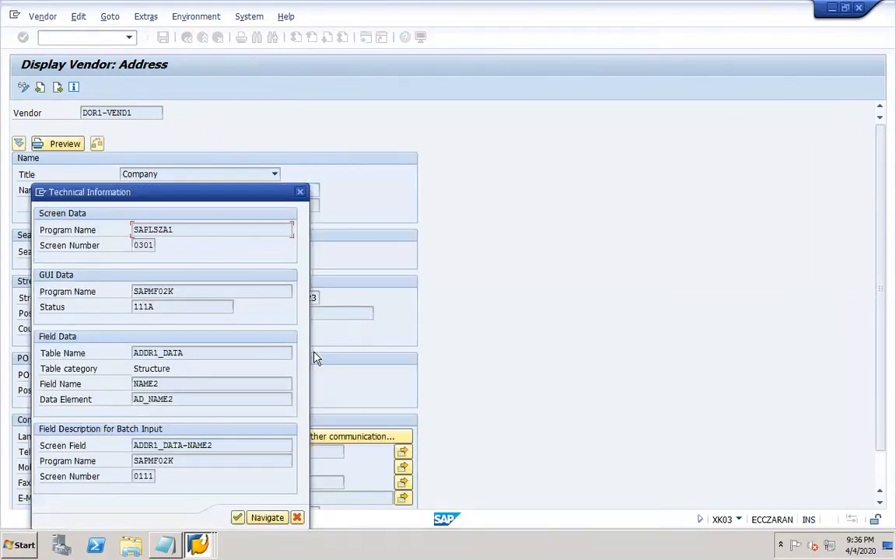
{"action": "left_click", "coordinate": [161, 383]}
{"action": "left_click", "coordinate": [300, 191]}
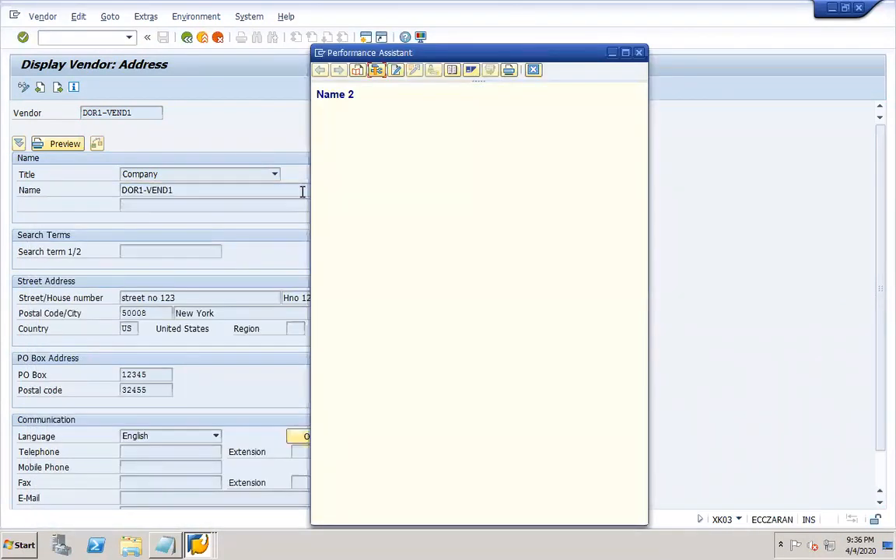
{"action": "left_click", "coordinate": [533, 70]}
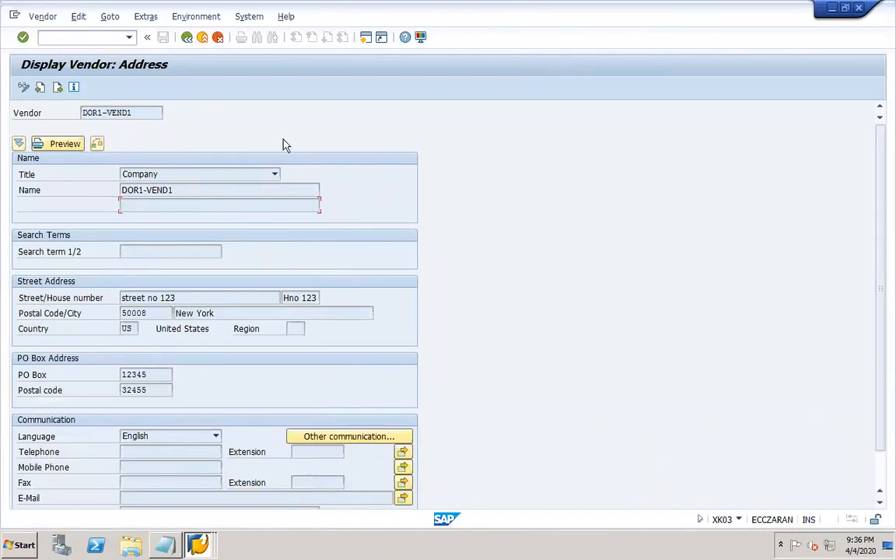
{"action": "left_click", "coordinate": [203, 208]}
- Close the vendor display and select the second payee name field ZNME2
{"action": "left_click", "coordinate": [859, 8]}
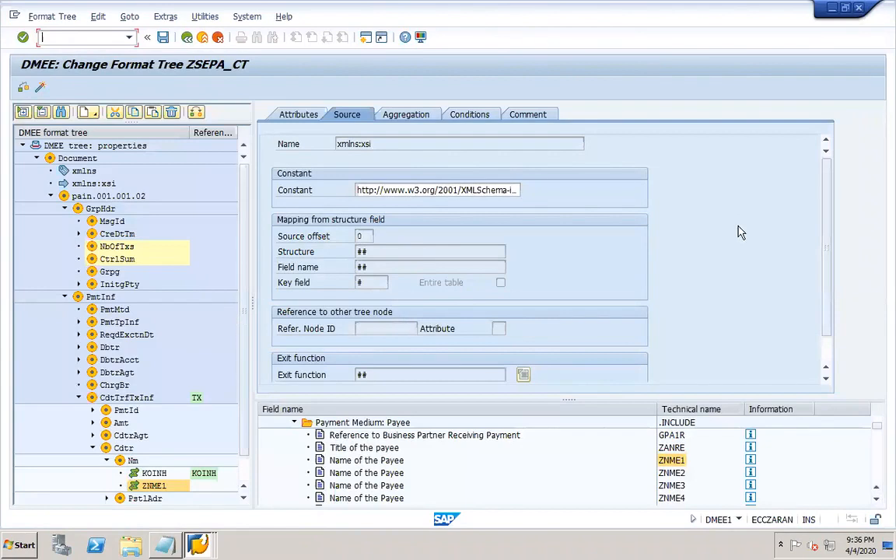
{"action": "left_click", "coordinate": [391, 464]}
{"action": "left_click", "coordinate": [389, 473]}
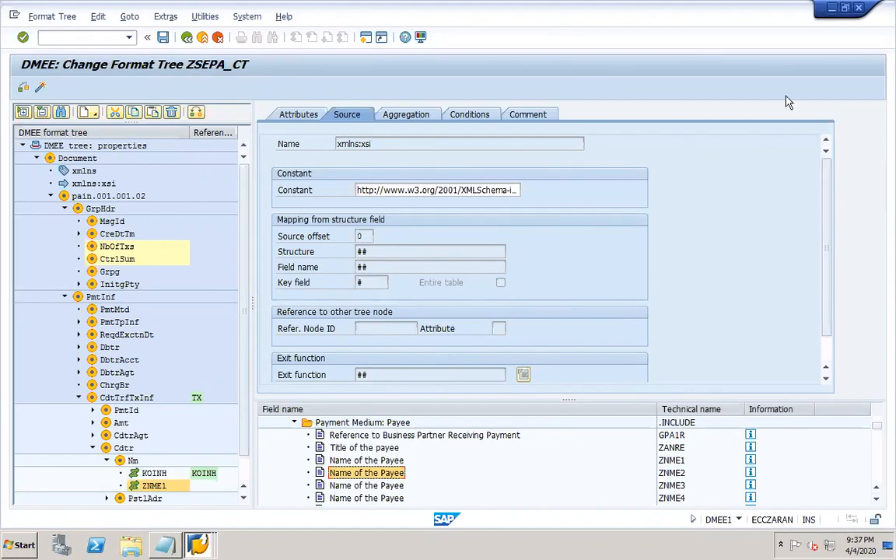
- Confirm the node's Conditions tab is empty, then close the SAP window
{"action": "left_click", "coordinate": [405, 115]}
{"action": "left_click", "coordinate": [469, 114]}
{"action": "left_click", "coordinate": [308, 244]}
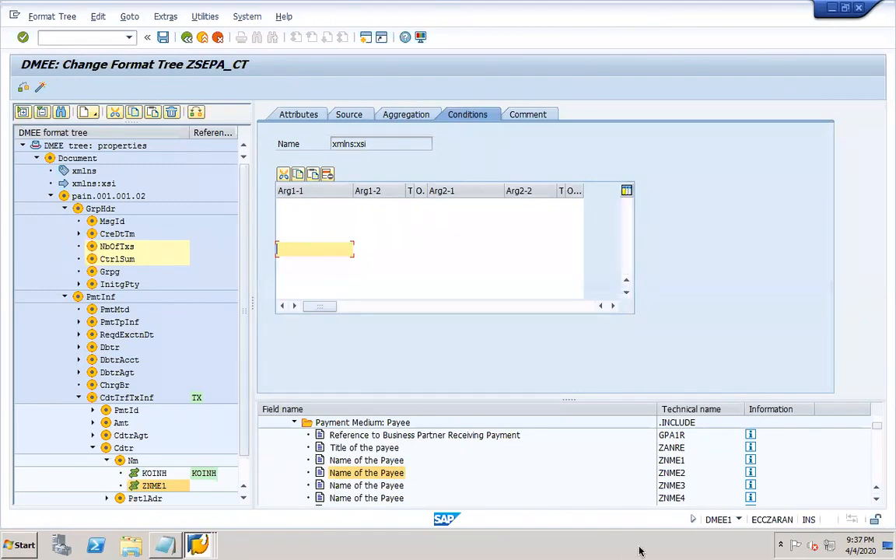
{"action": "mouse_move", "coordinate": [633, 553]}
{"action": "left_click", "coordinate": [334, 206]}
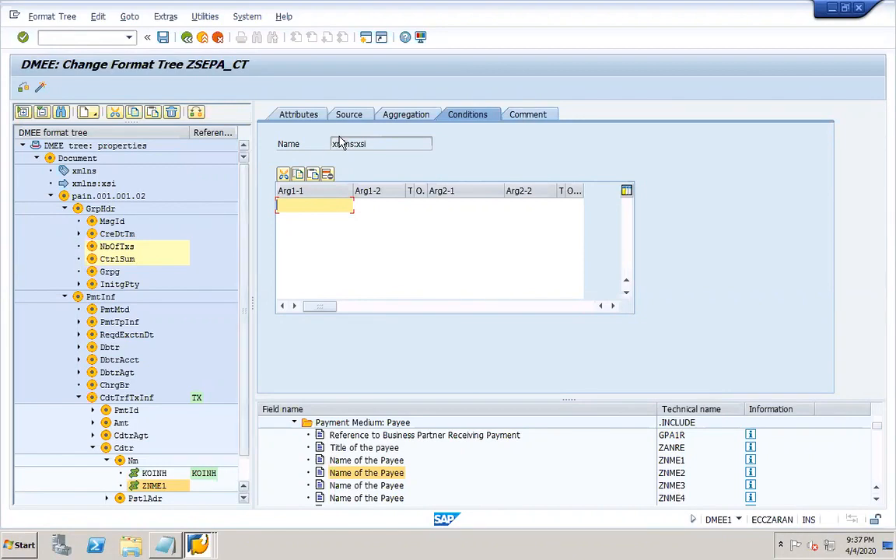
{"action": "left_click", "coordinate": [859, 9]}
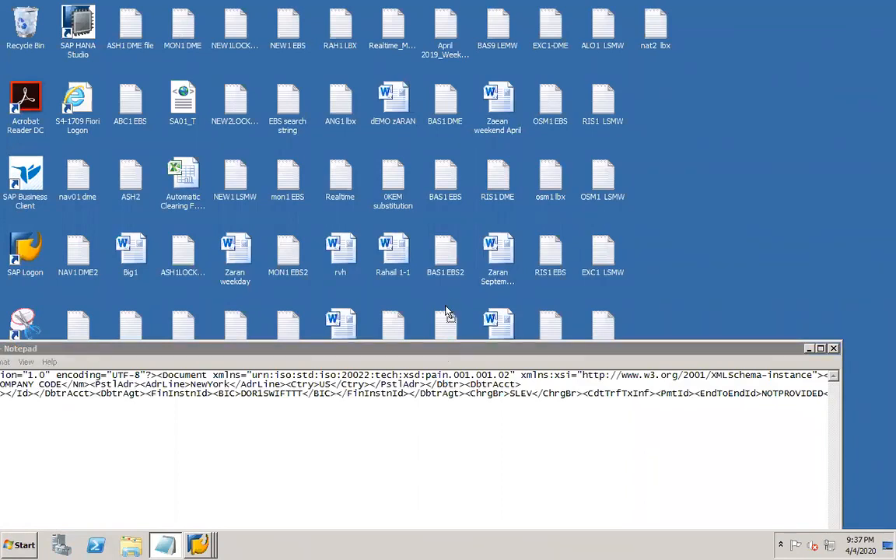
- Raise Notepad's pain.001 XML output to review it, then close it
{"action": "left_click_drag", "start_coordinate": [442, 346], "coordinate": [480, 125]}
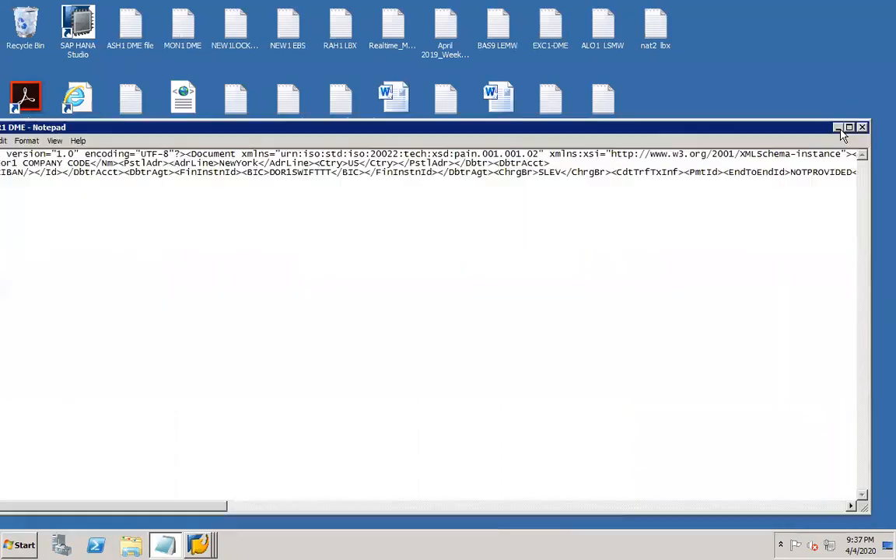
{"action": "left_click", "coordinate": [862, 128]}
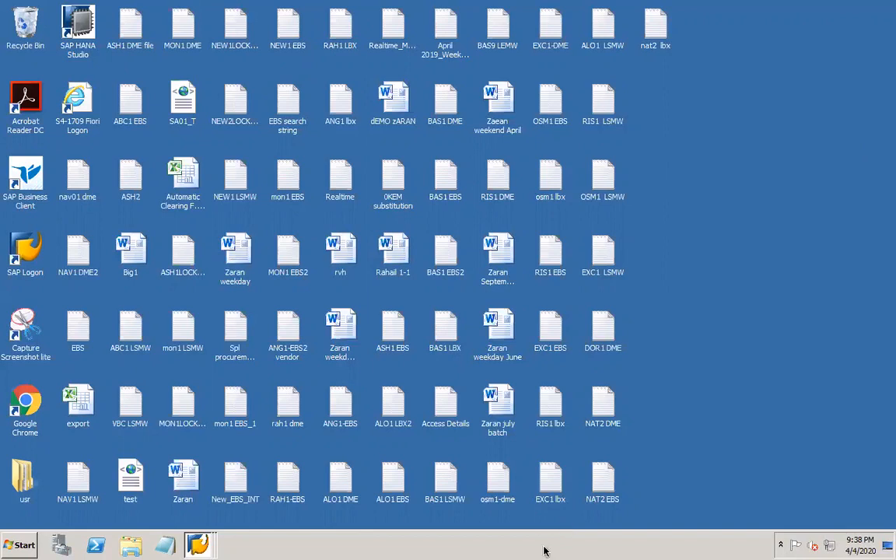
- Leave the remote session and add a 'Payment' line under 'DMEE – DME Engine' in slide 25's PowerPoint notes
{"action": "mouse_move", "coordinate": [679, 550]}
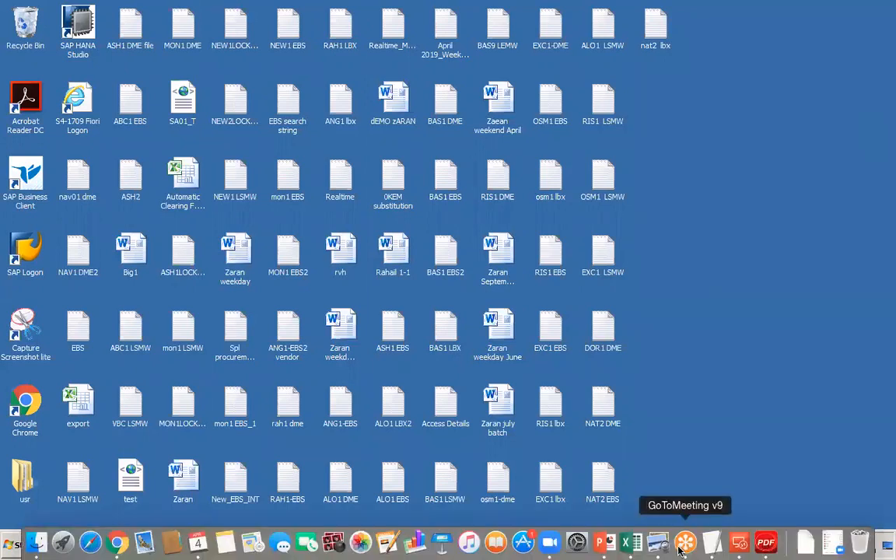
{"action": "left_click", "coordinate": [739, 542]}
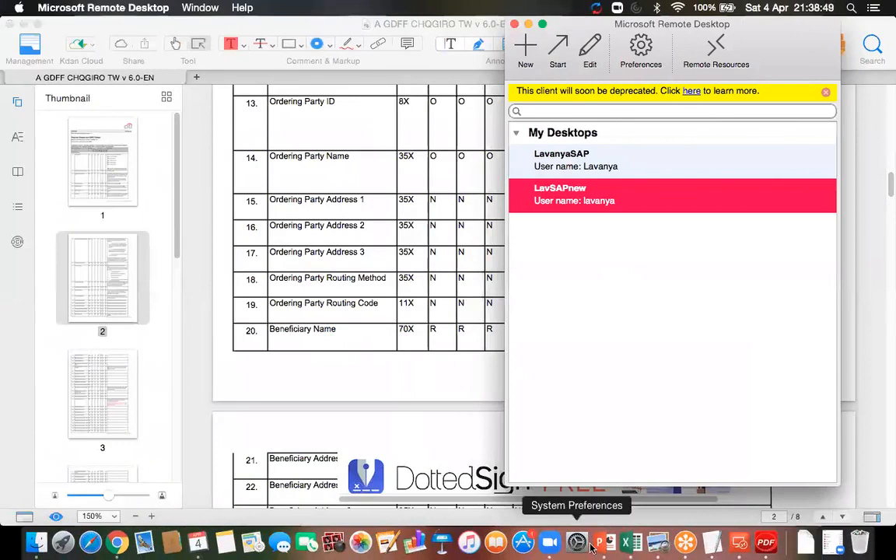
{"action": "left_click", "coordinate": [601, 542]}
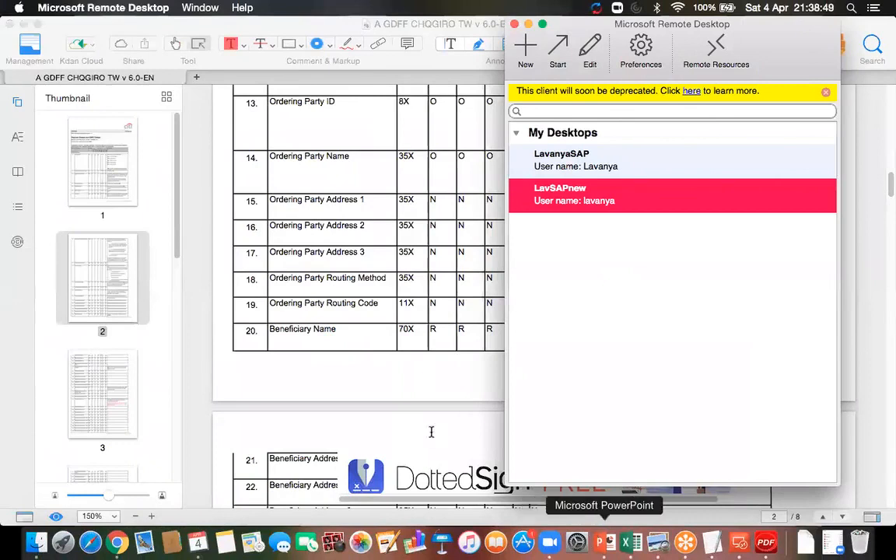
{"action": "left_click", "coordinate": [306, 340]}
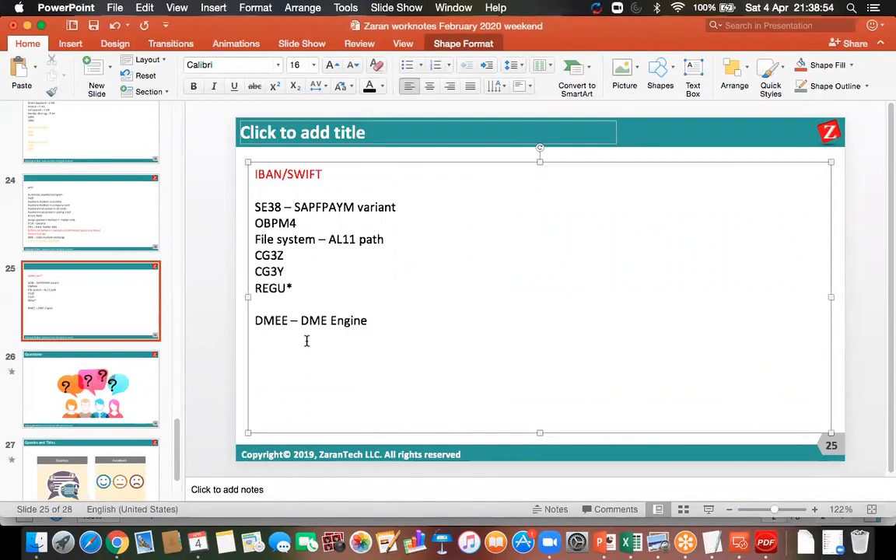
{"action": "key", "text": "Down"}
{"action": "type", "text": "Payment"}
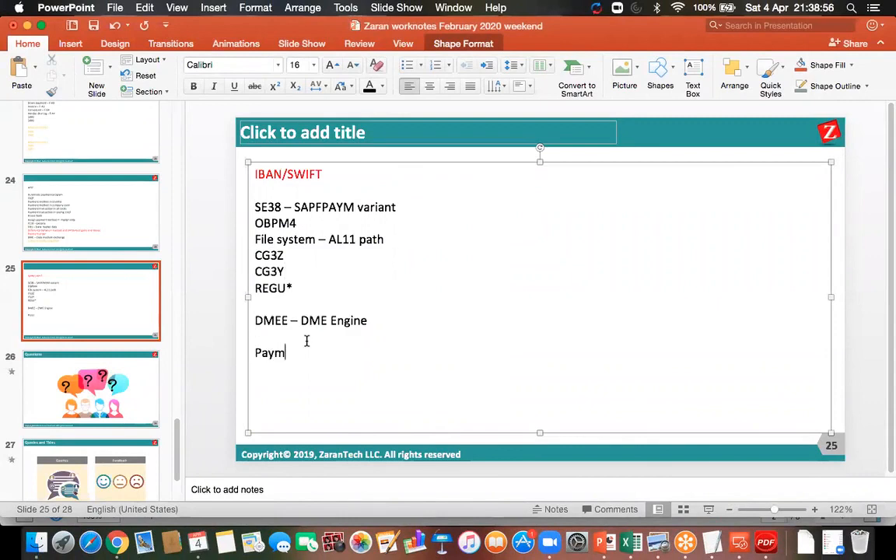
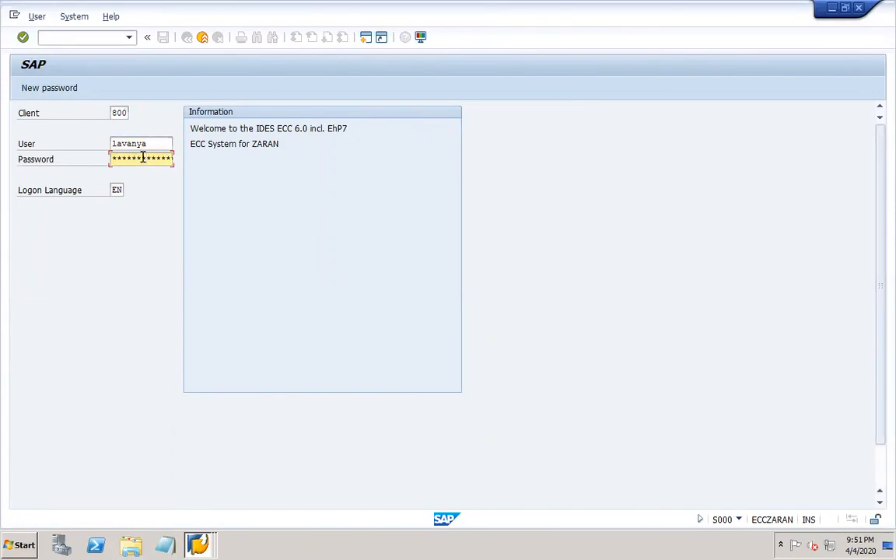
- Log on, run FBZP and position the company-code payment methods list to DOR1
{"action": "key", "text": "Return"}
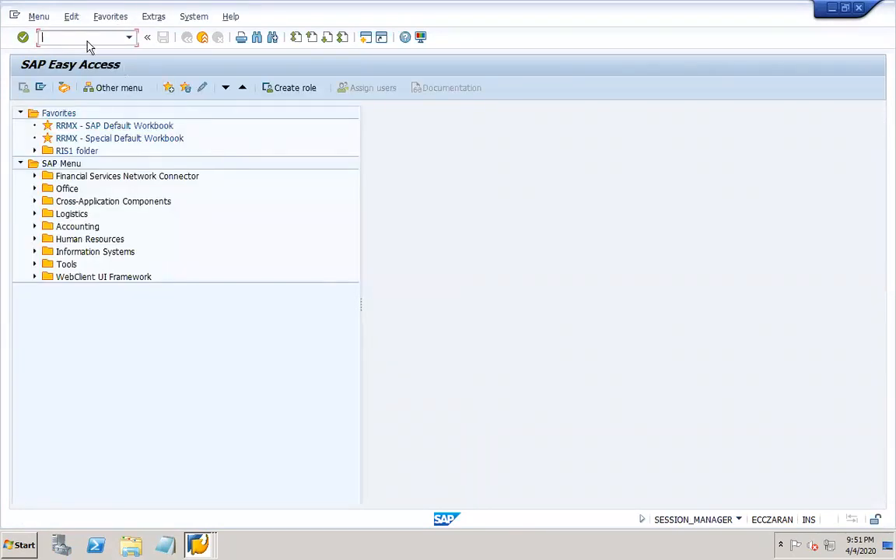
{"action": "type", "text": "fbzp"}
{"action": "key", "text": "Return"}
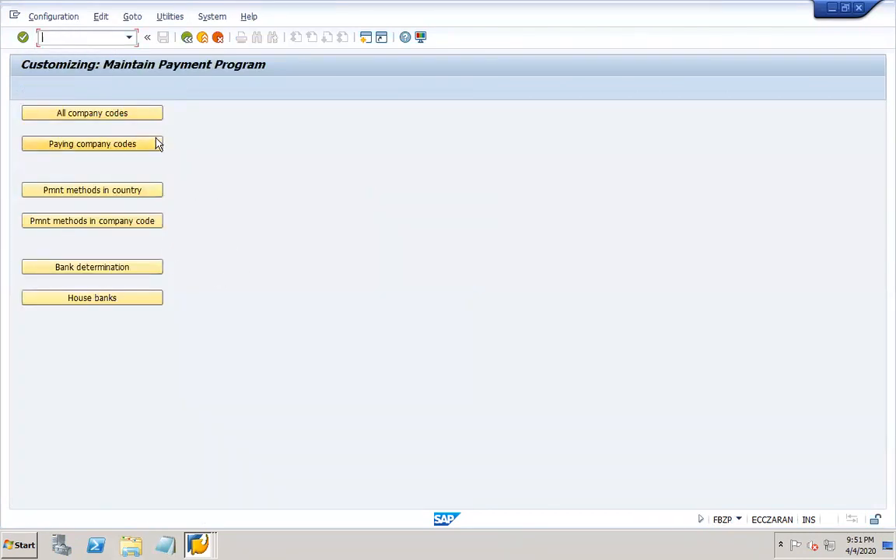
{"action": "left_click", "coordinate": [141, 221]}
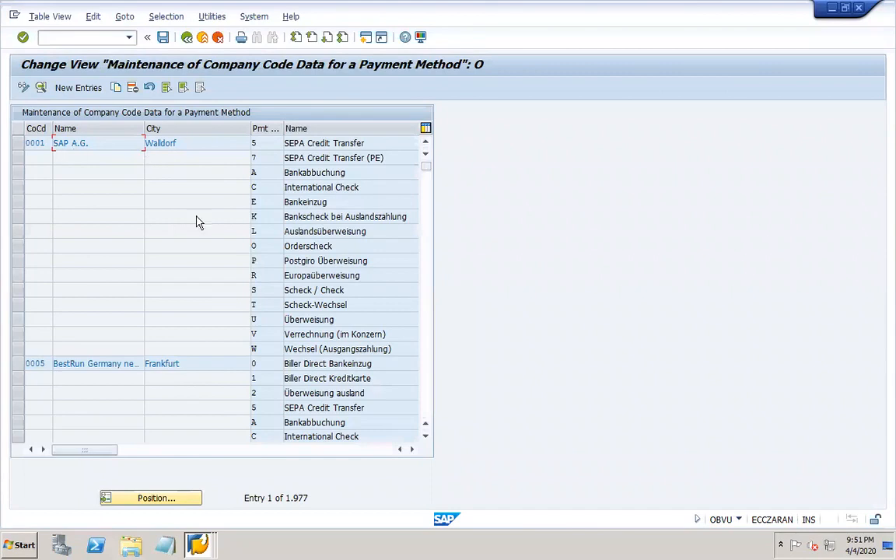
{"action": "left_click", "coordinate": [166, 498]}
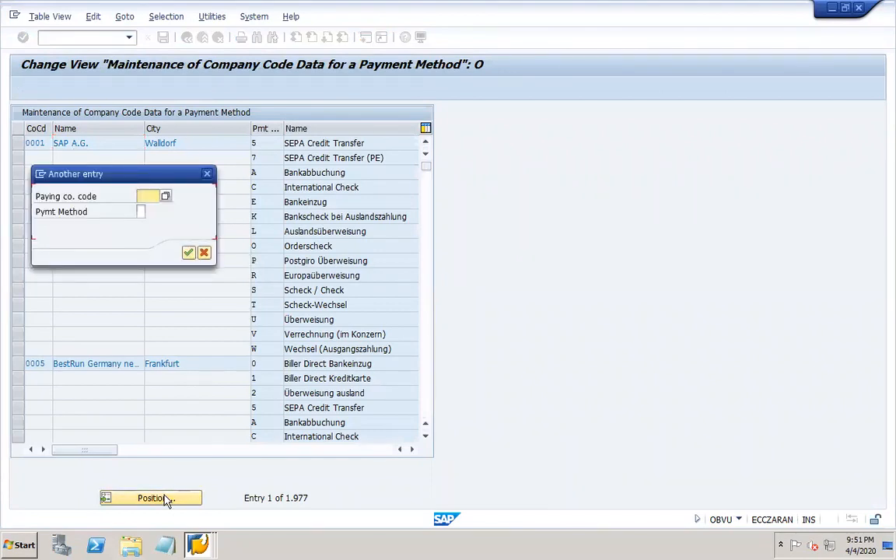
{"action": "type", "text": "dor"}
{"action": "key", "text": "Return"}
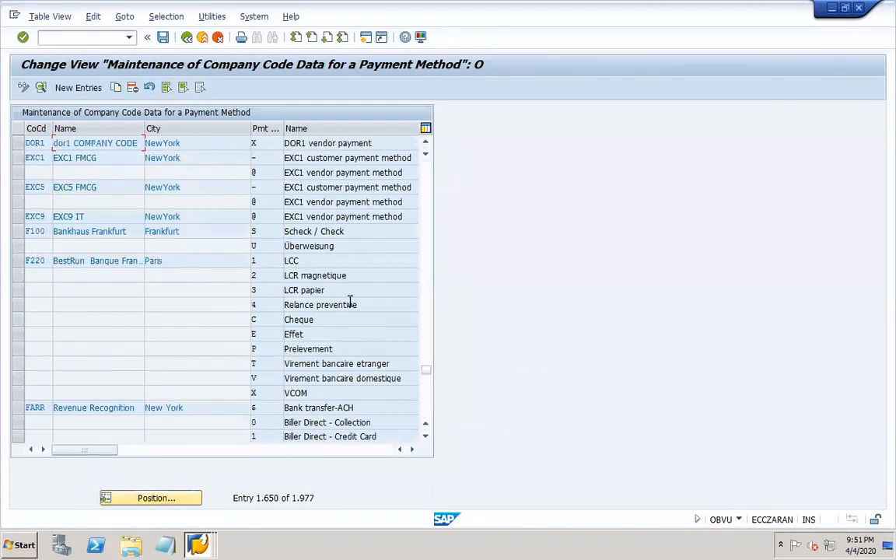
- Review DOR1's payment method X form data and payment advice control, then return to the menu
{"action": "double_click", "coordinate": [273, 146]}
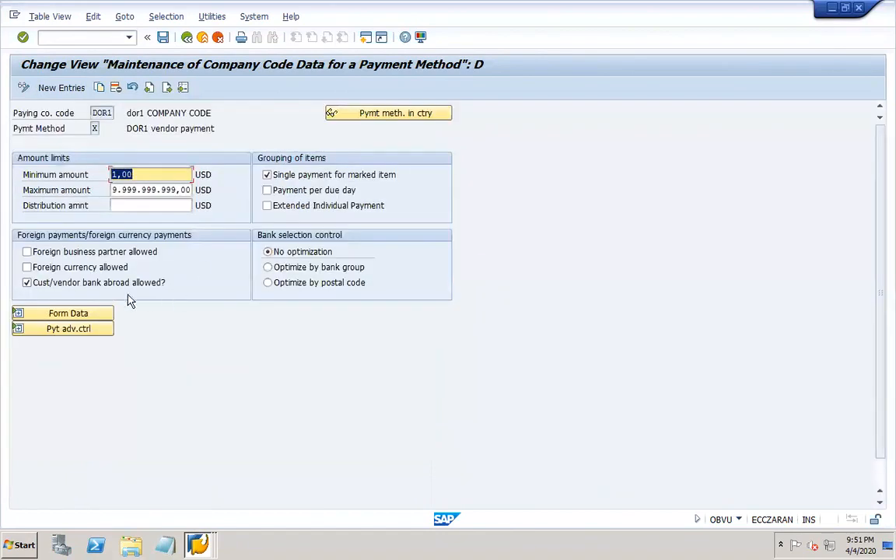
{"action": "left_click", "coordinate": [101, 319]}
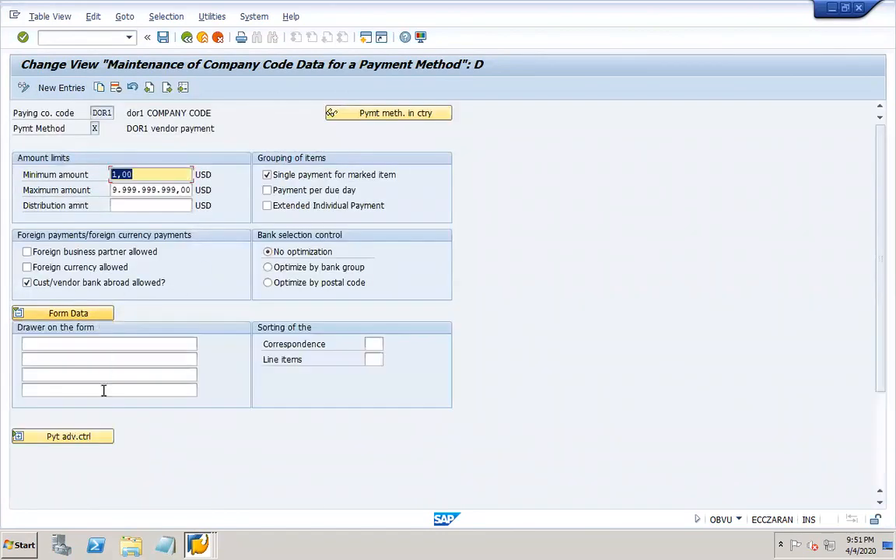
{"action": "left_click", "coordinate": [91, 436]}
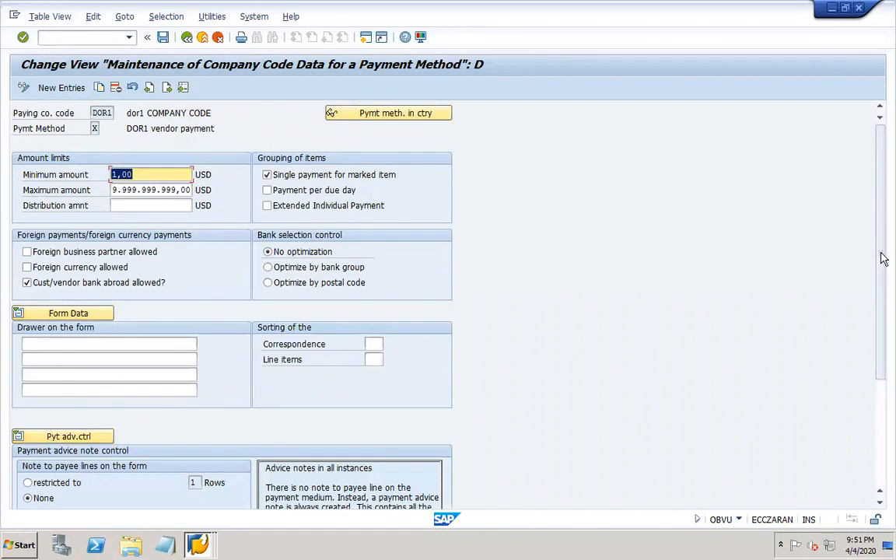
{"action": "scroll", "coordinate": [506, 406], "scroll_direction": "down", "scroll_amount": 3}
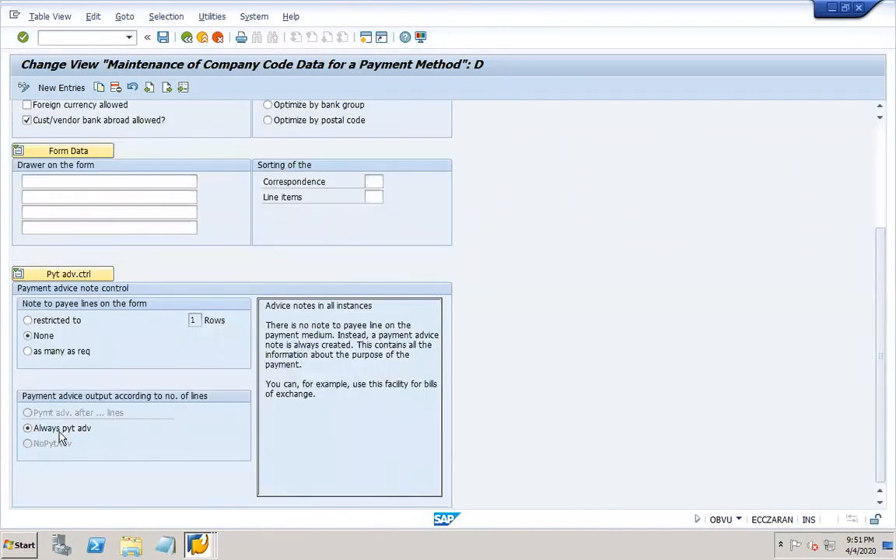
{"action": "mouse_move", "coordinate": [410, 22]}
{"action": "left_click", "coordinate": [879, 140]}
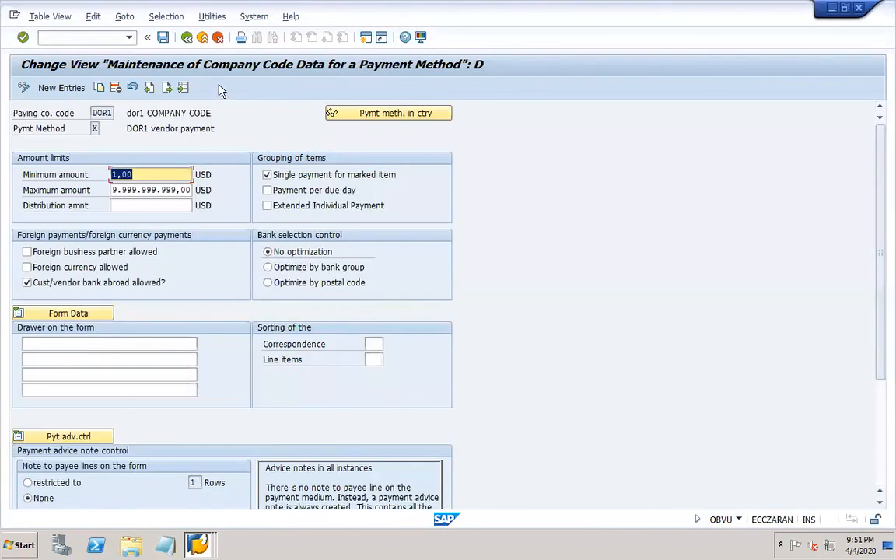
{"action": "left_click", "coordinate": [187, 38]}
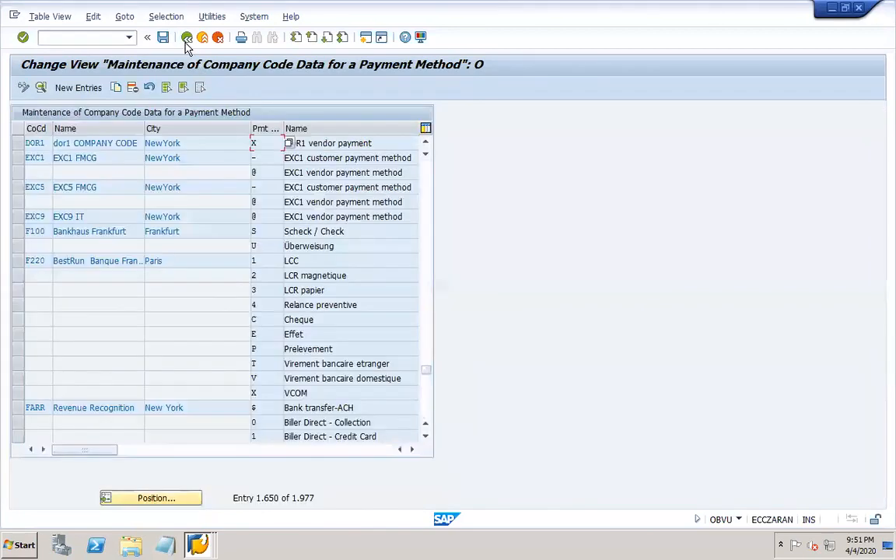
{"action": "left_click", "coordinate": [187, 39]}
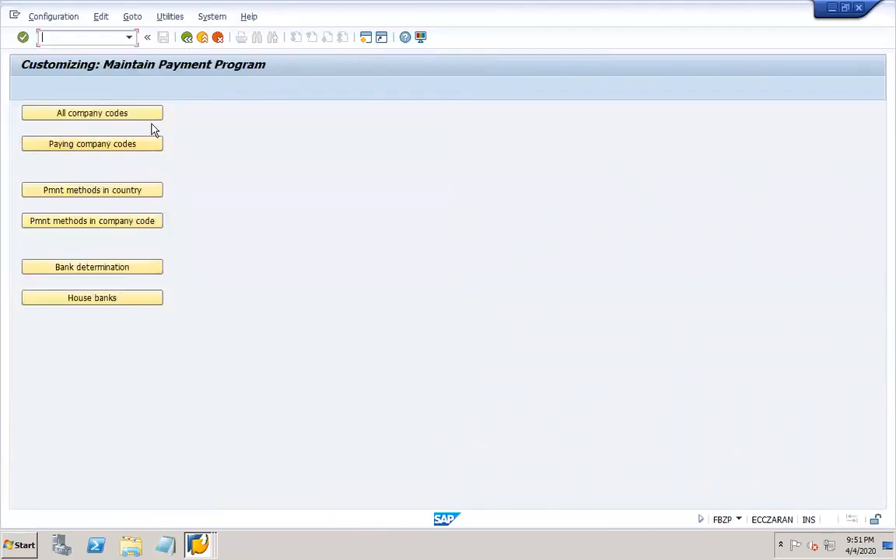
- Open DOR1's paying company code details and expand the Forms section
{"action": "left_click", "coordinate": [137, 145]}
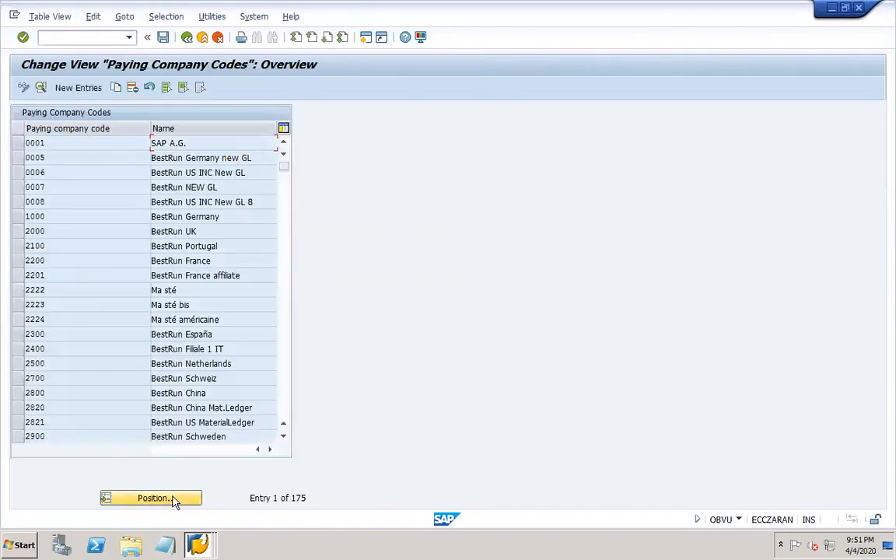
{"action": "left_click", "coordinate": [173, 501]}
{"action": "type", "text": "dor1"}
{"action": "key", "text": "Return"}
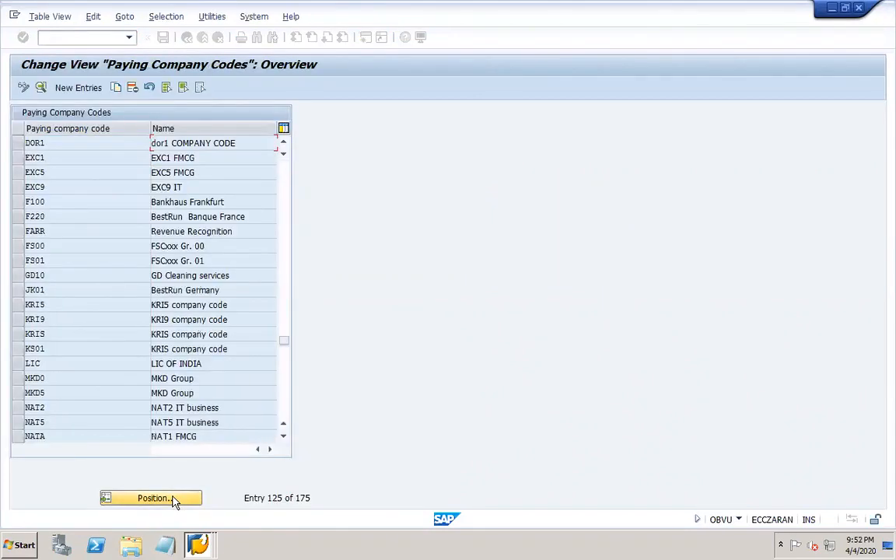
{"action": "double_click", "coordinate": [80, 143]}
{"action": "left_click", "coordinate": [84, 332]}
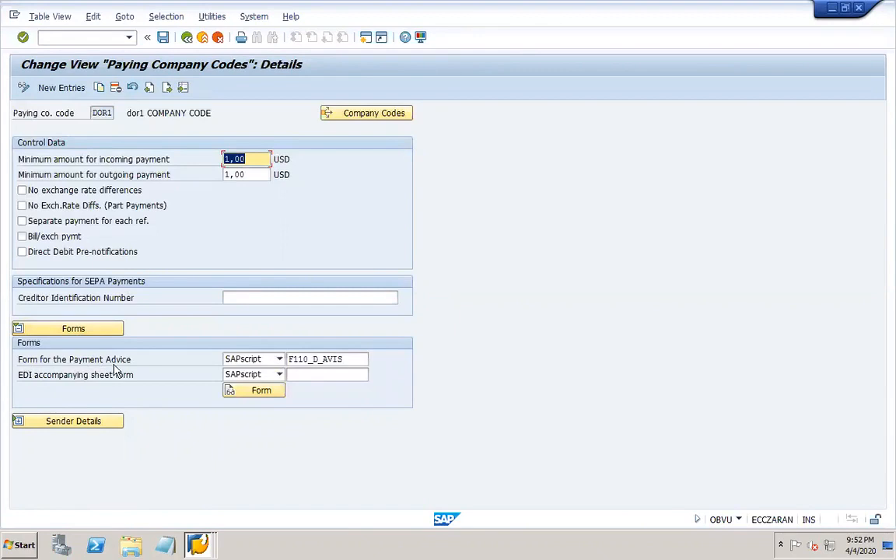
- Copy the payment advice form name F110_D_AVIS
{"action": "mouse_move", "coordinate": [457, 8]}
{"action": "left_click_drag", "start_coordinate": [348, 359], "coordinate": [273, 373]}
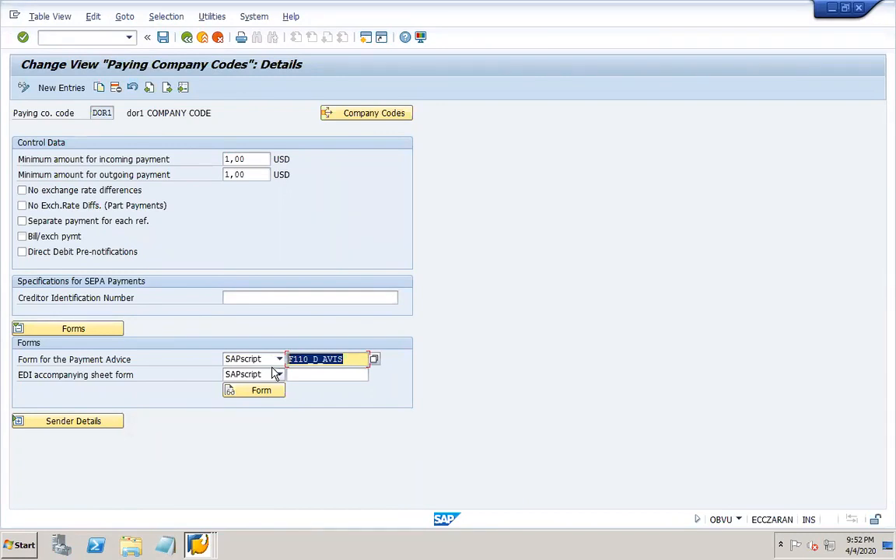
{"action": "key", "text": "Delete"}
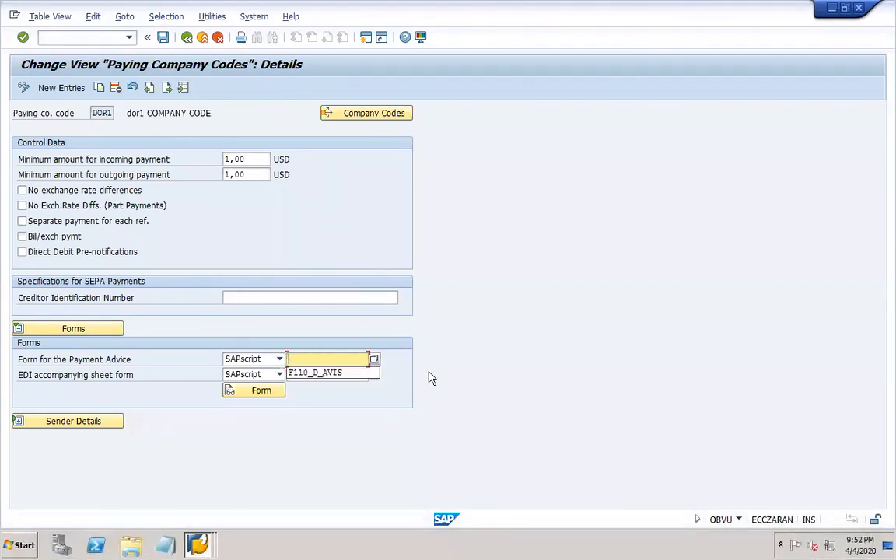
{"action": "left_click", "coordinate": [352, 374]}
{"action": "left_click_drag", "start_coordinate": [351, 360], "coordinate": [277, 361]}
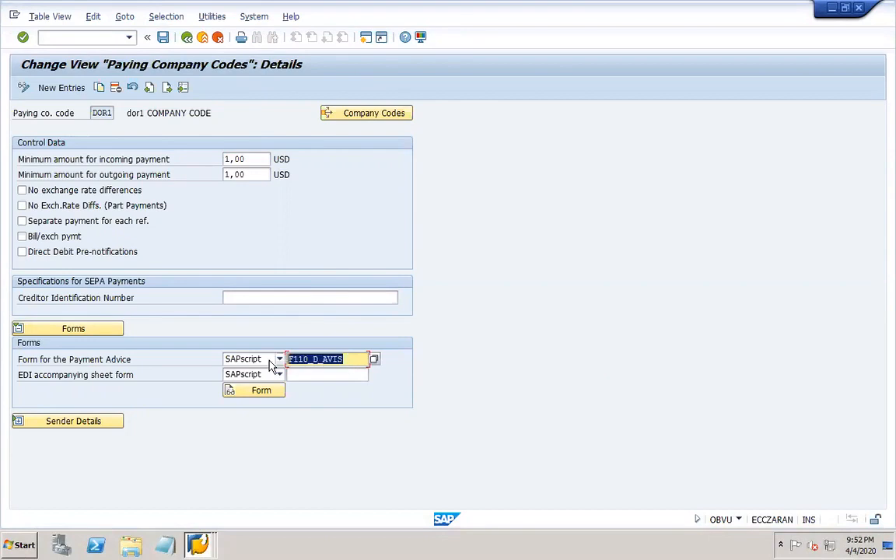
{"action": "key", "text": "ctrl+c"}
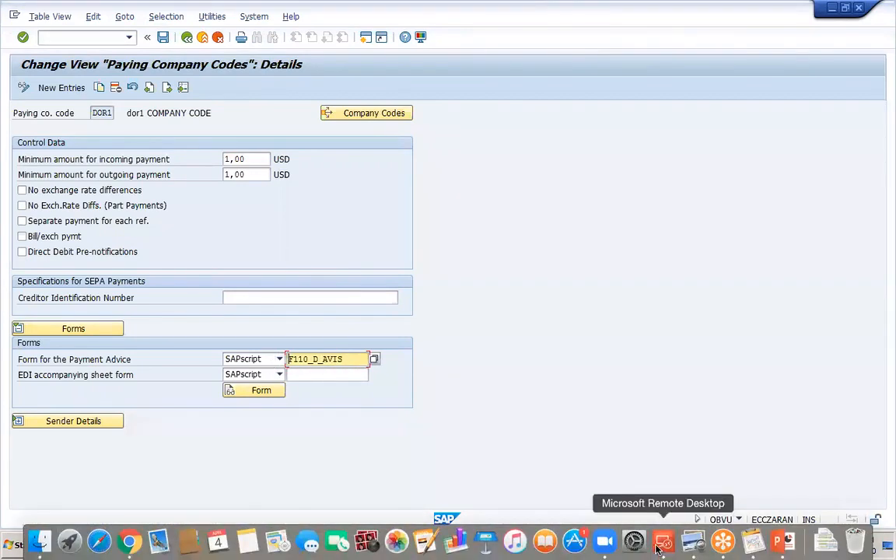
- On slide 25, append a colon to 'Payment advice' and paste F110_D_AVIS below it
{"action": "left_click", "coordinate": [649, 545]}
{"action": "left_click", "coordinate": [362, 370]}
{"action": "left_click", "coordinate": [345, 352]}
{"action": "type", "text": ":"}
{"action": "key", "text": "Return"}
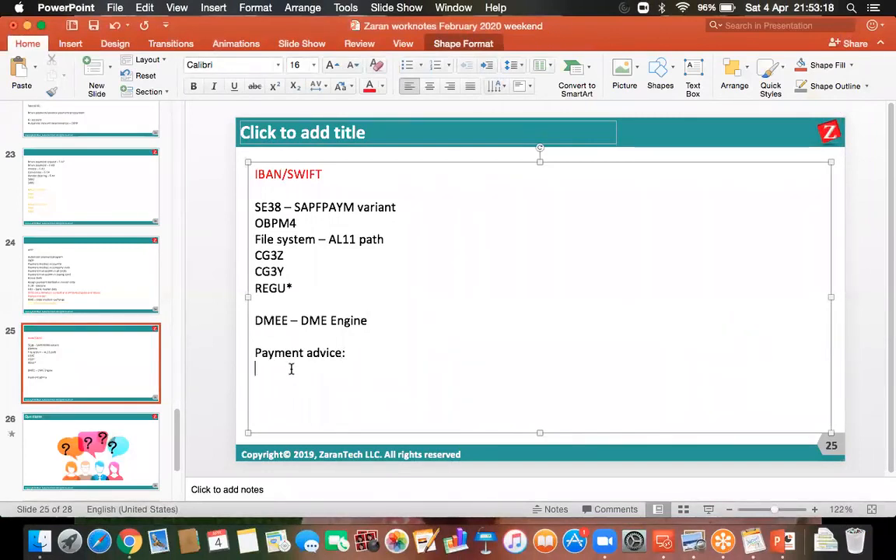
{"action": "key", "text": "super+v"}
- Save the presentation and return to the remote desktop connections
{"action": "key", "text": "super+s"}
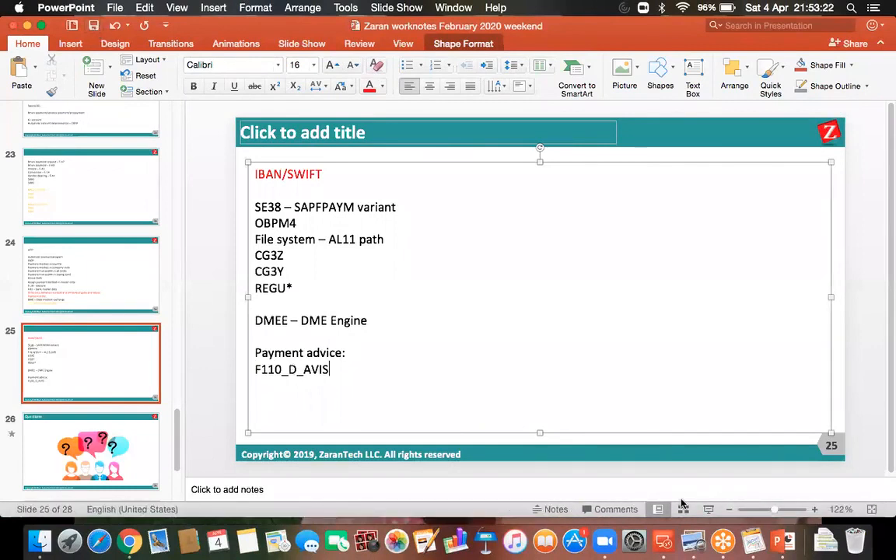
{"action": "left_click", "coordinate": [282, 370]}
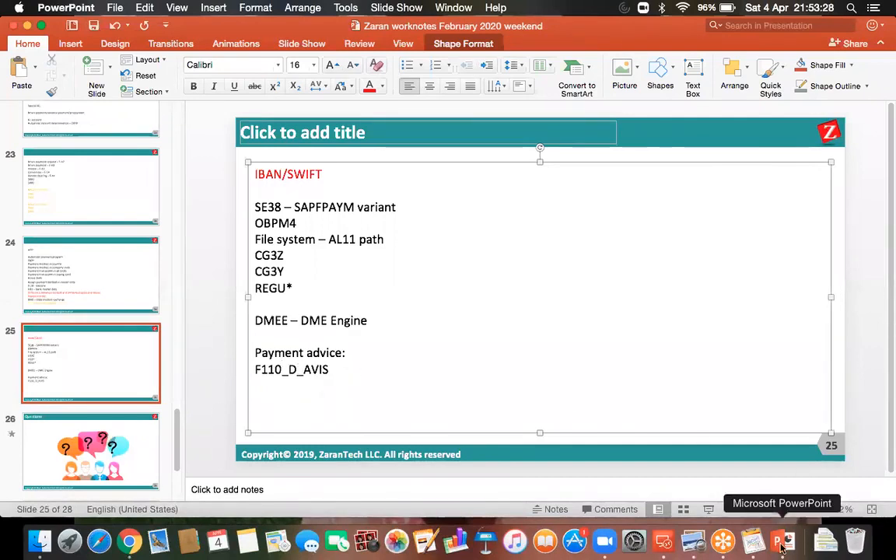
{"action": "left_click", "coordinate": [92, 27]}
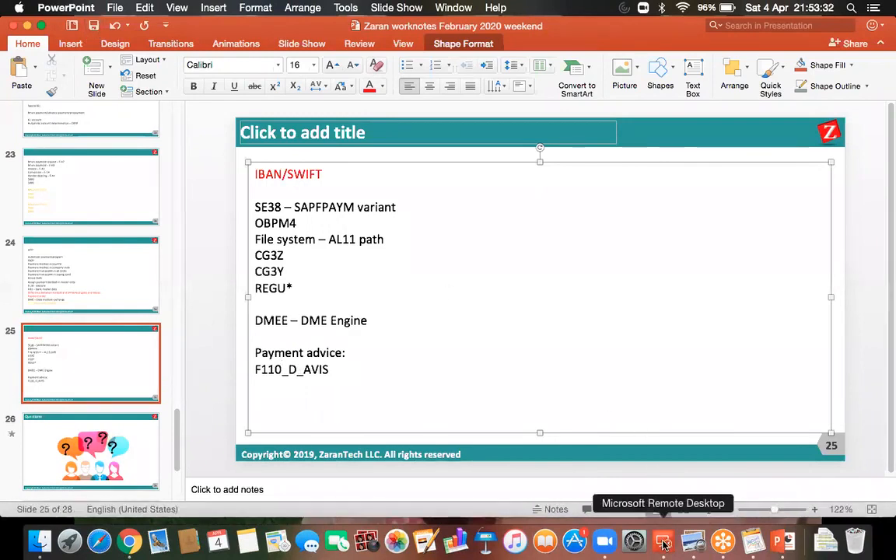
{"action": "left_click", "coordinate": [664, 540]}
- Reconnect to SAP and close the Vendor Line Item Display and F110 status windows, keeping the others
{"action": "double_click", "coordinate": [535, 206]}
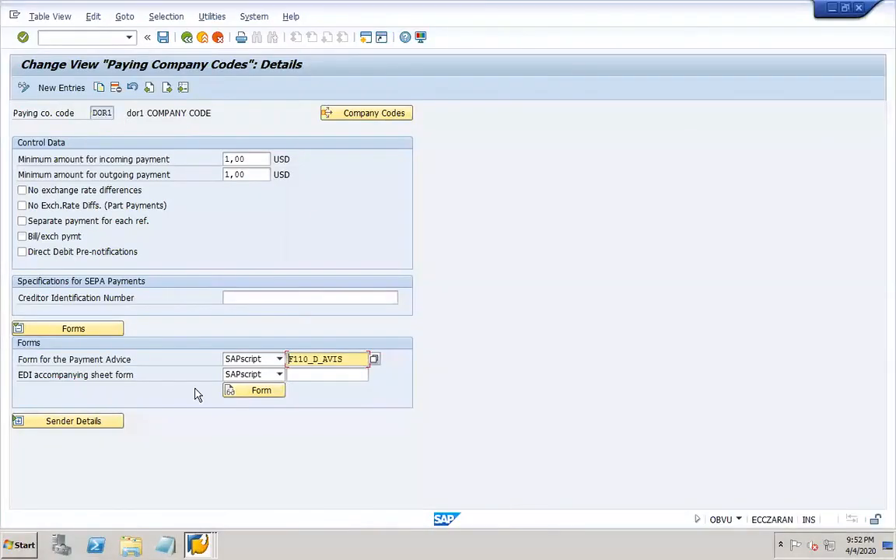
{"action": "left_click", "coordinate": [198, 543]}
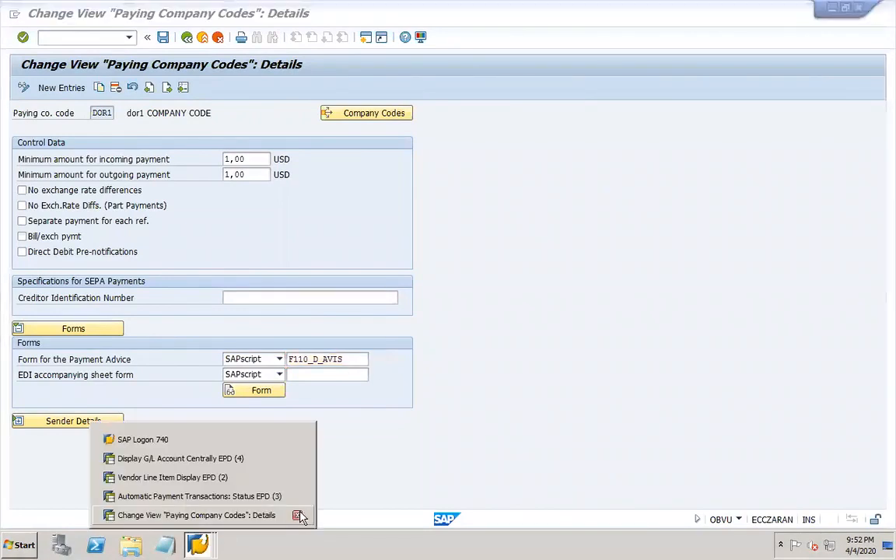
{"action": "left_click", "coordinate": [297, 517]}
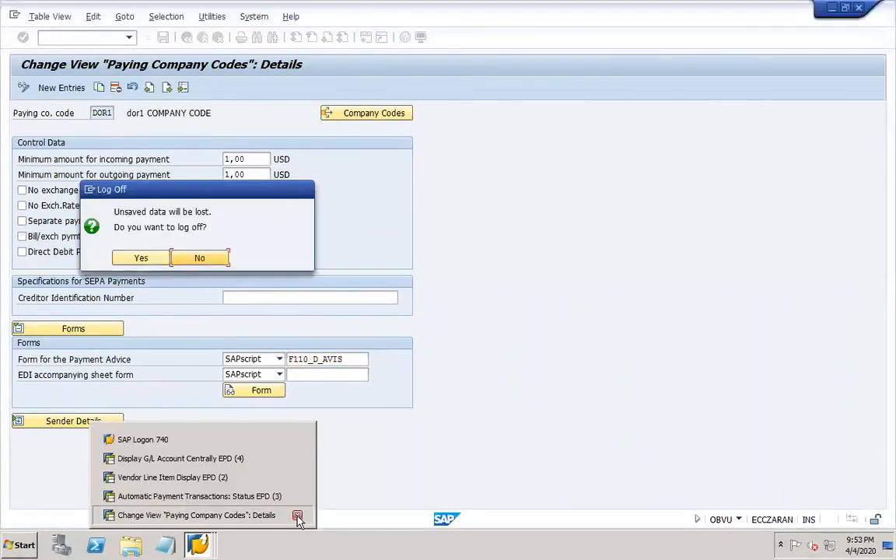
{"action": "left_click", "coordinate": [199, 259]}
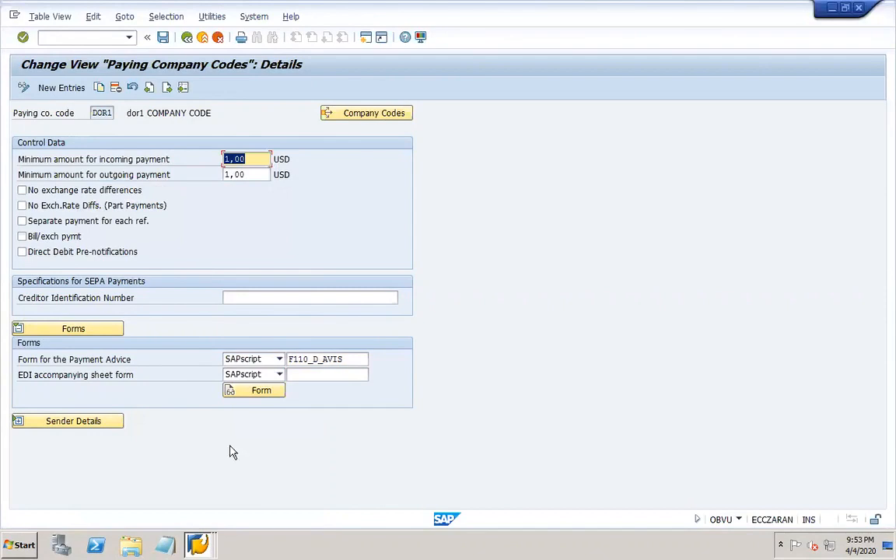
{"action": "left_click", "coordinate": [198, 543]}
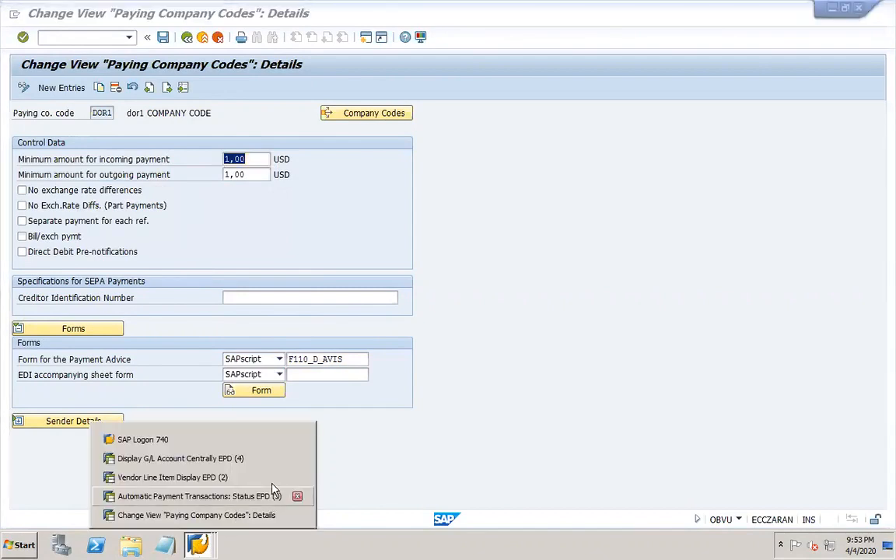
{"action": "left_click", "coordinate": [297, 478]}
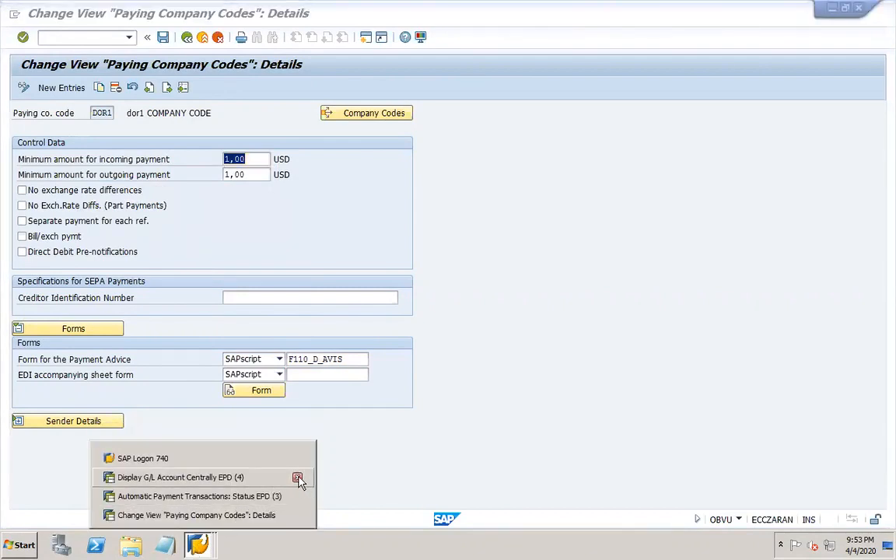
{"action": "left_click", "coordinate": [297, 496]}
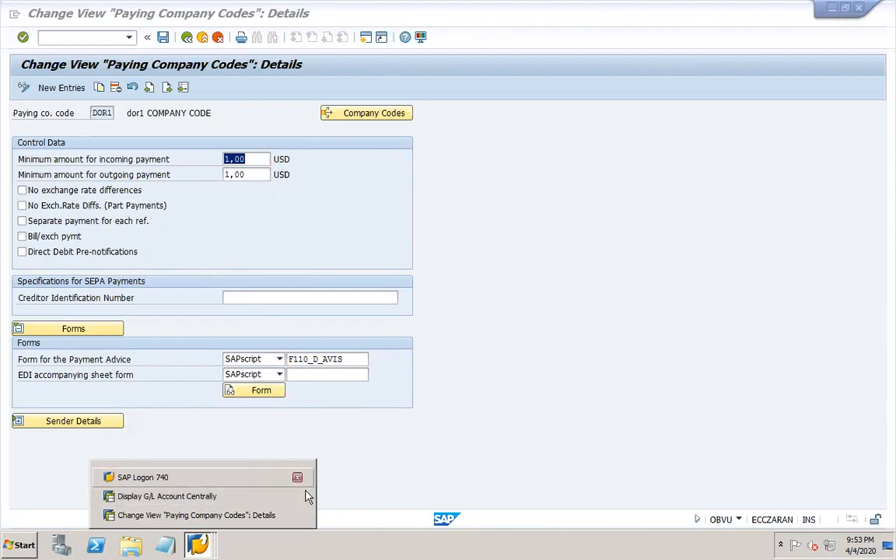
{"action": "left_click", "coordinate": [297, 496]}
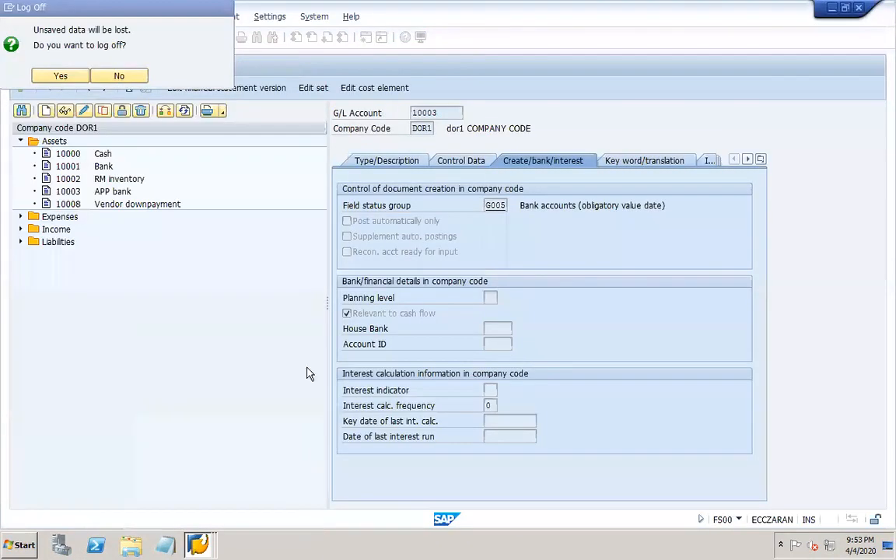
{"action": "left_click", "coordinate": [107, 76]}
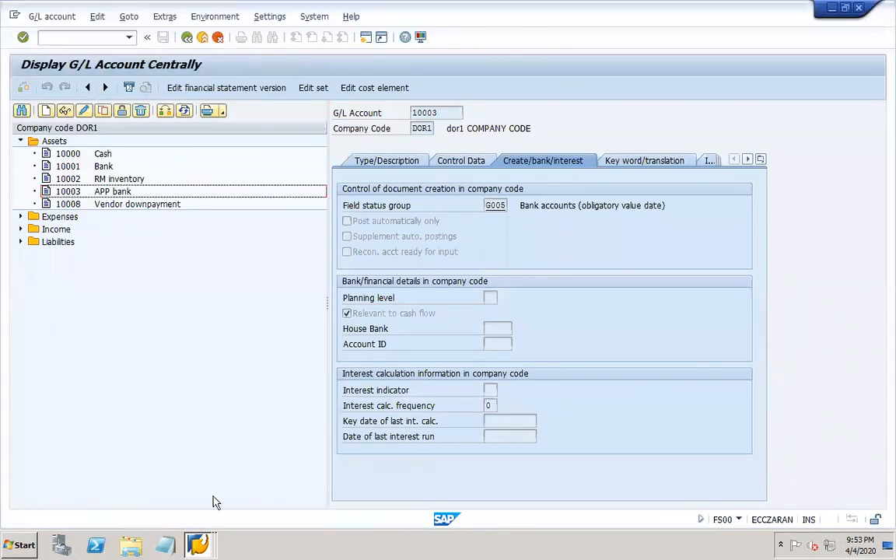
{"action": "left_click", "coordinate": [198, 545]}
- Open the ABAP Editor with /nse38 and select program RFFOAVIS_FPAYM
{"action": "left_click", "coordinate": [198, 514]}
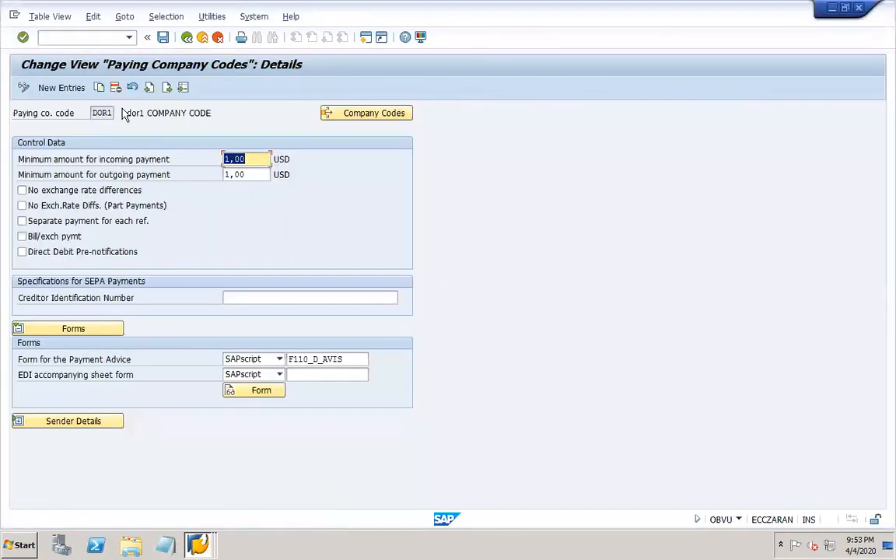
{"action": "left_click", "coordinate": [86, 37]}
{"action": "type", "text": "/nse38"}
{"action": "key", "text": "Return"}
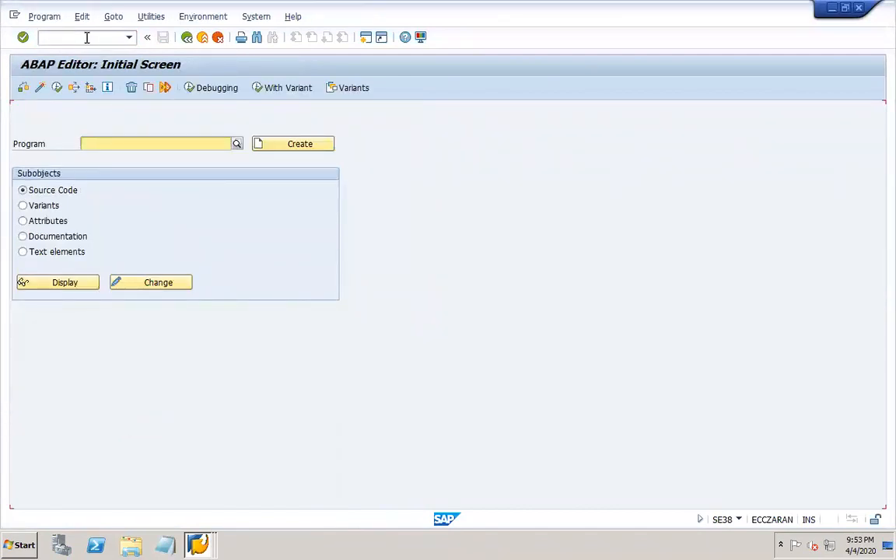
{"action": "key", "text": "F4"}
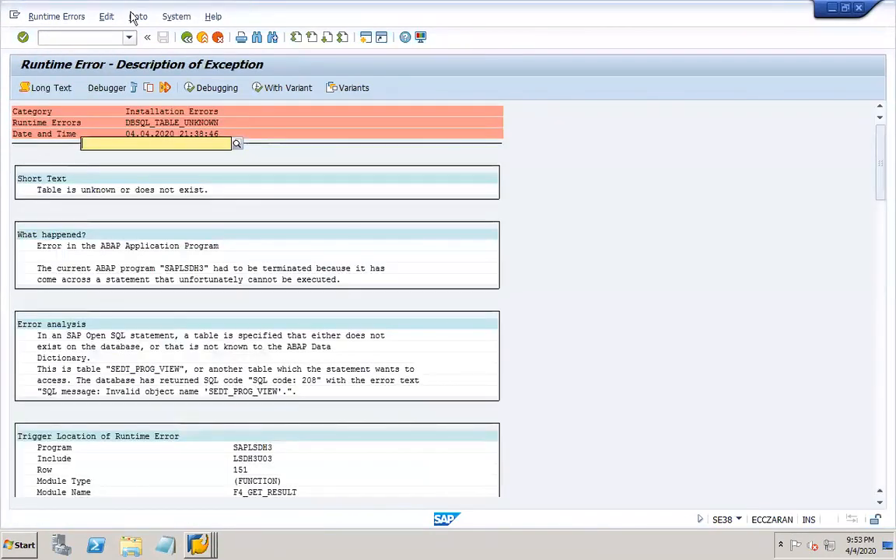
{"action": "left_click", "coordinate": [85, 37]}
{"action": "type", "text": "/nse38"}
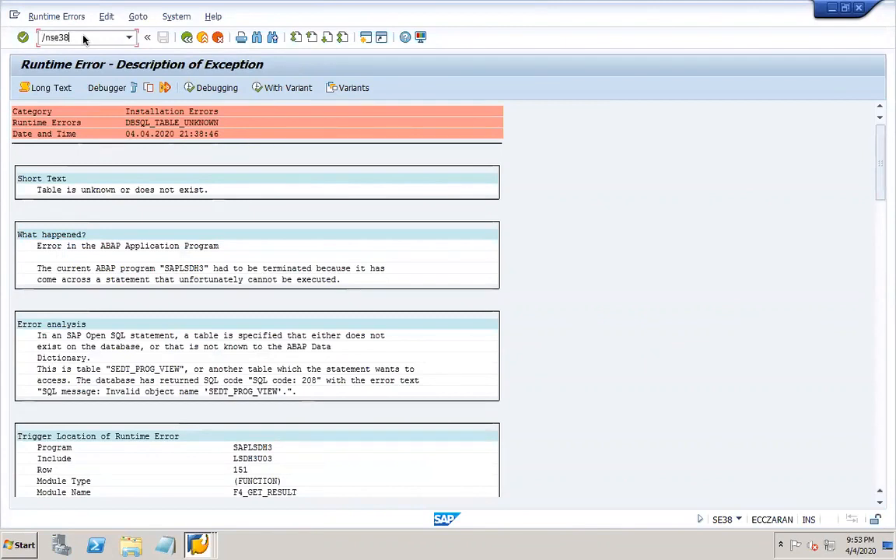
{"action": "key", "text": "Return"}
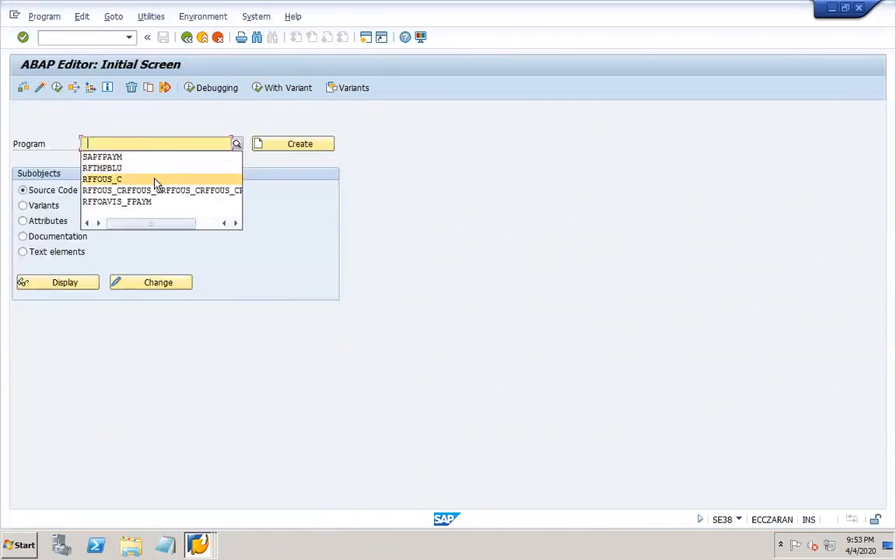
{"action": "left_click", "coordinate": [135, 202]}
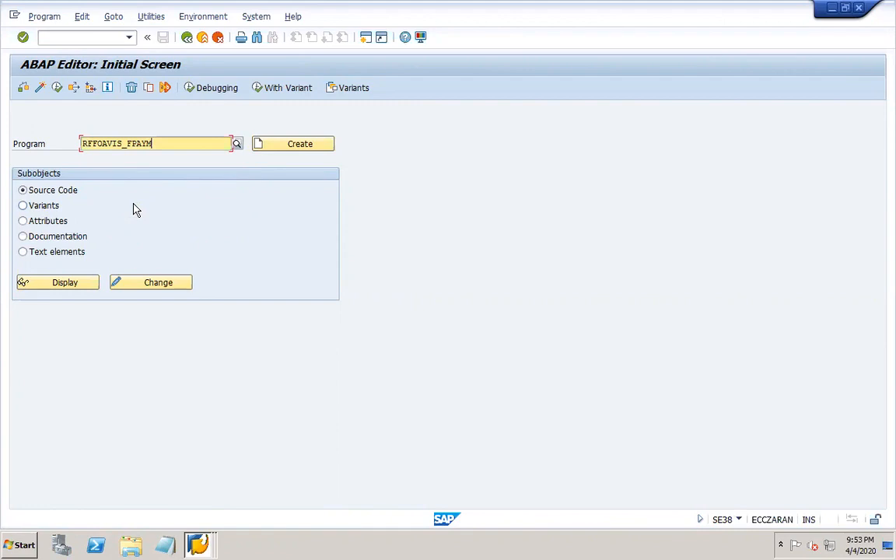
- Start a new F110 Automatic Payment Transactions session with /nf110
{"action": "left_click", "coordinate": [199, 545]}
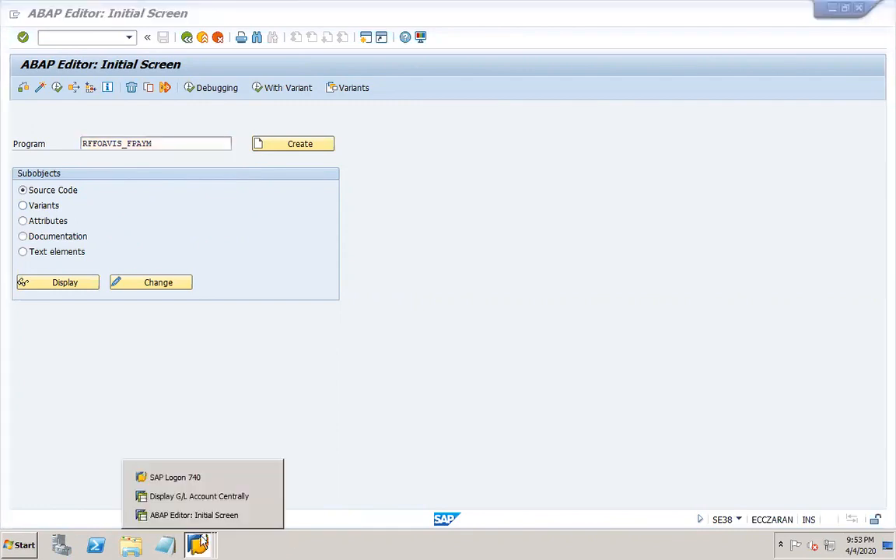
{"action": "left_click", "coordinate": [74, 37]}
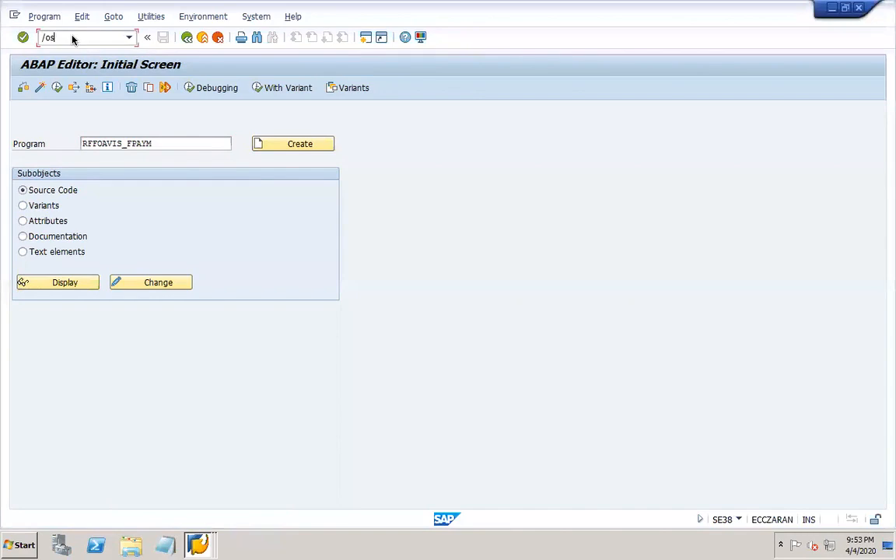
{"action": "type", "text": "/nf110"}
{"action": "key", "text": "Return"}
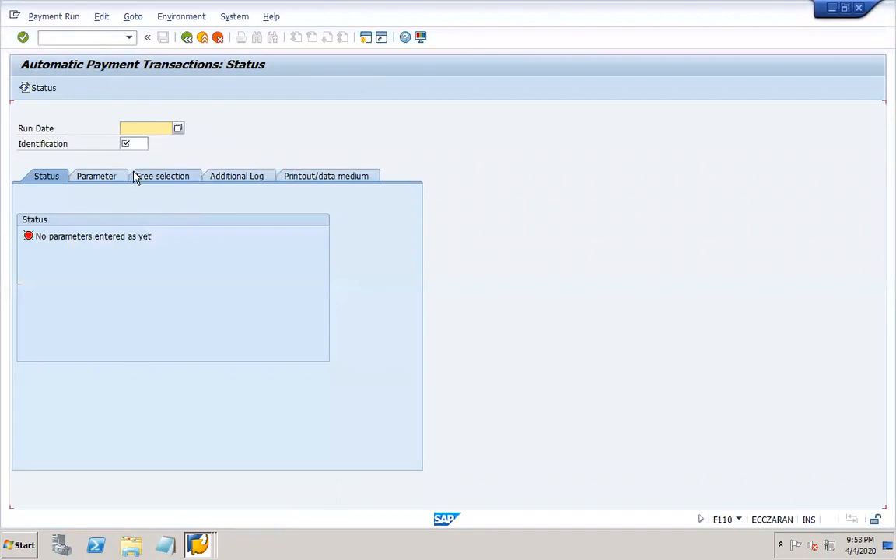
- Load payment run 04.04.2020 / DOR01 and view its Printout/data medium settings
{"action": "left_click", "coordinate": [144, 128]}
{"action": "left_click", "coordinate": [133, 142]}
{"action": "left_click", "coordinate": [130, 145]}
{"action": "left_click", "coordinate": [147, 165]}
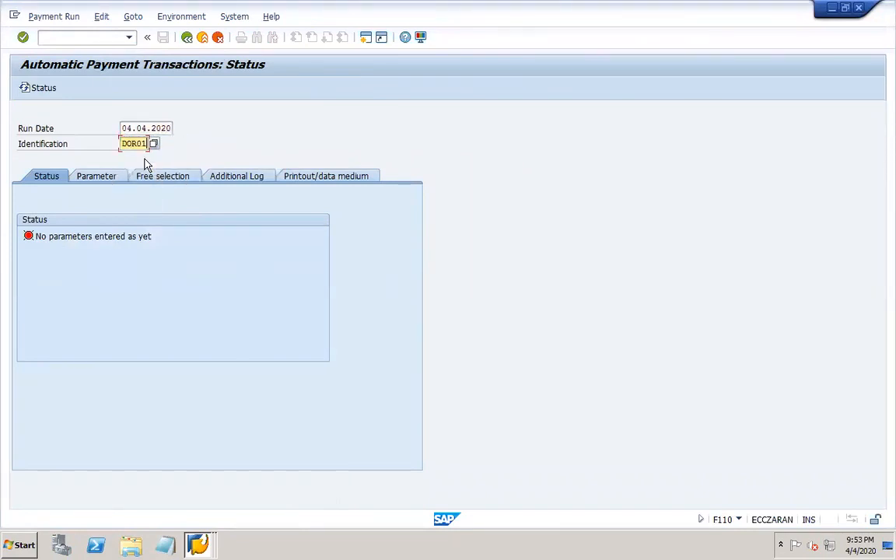
{"action": "key", "text": "Return"}
{"action": "left_click", "coordinate": [336, 176]}
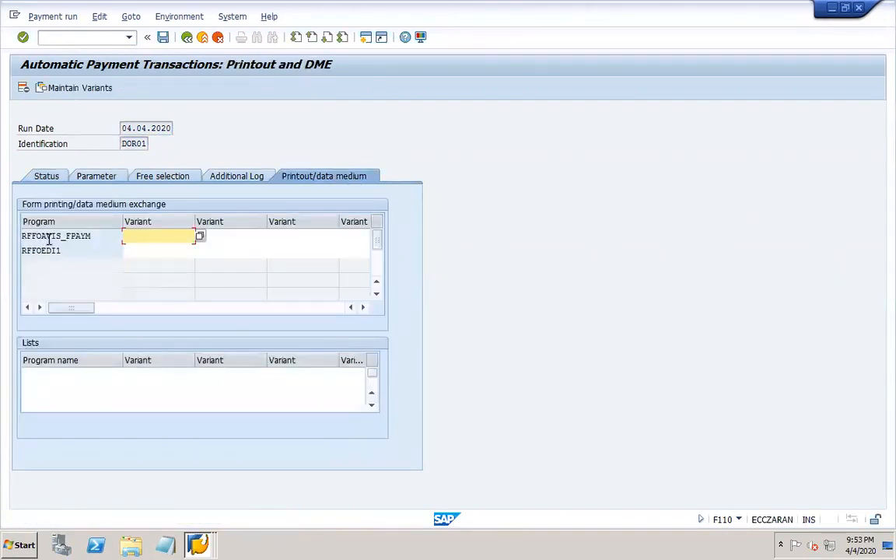
- Switch from the payment run window back to the ABAP Editor window
{"action": "left_click", "coordinate": [196, 543]}
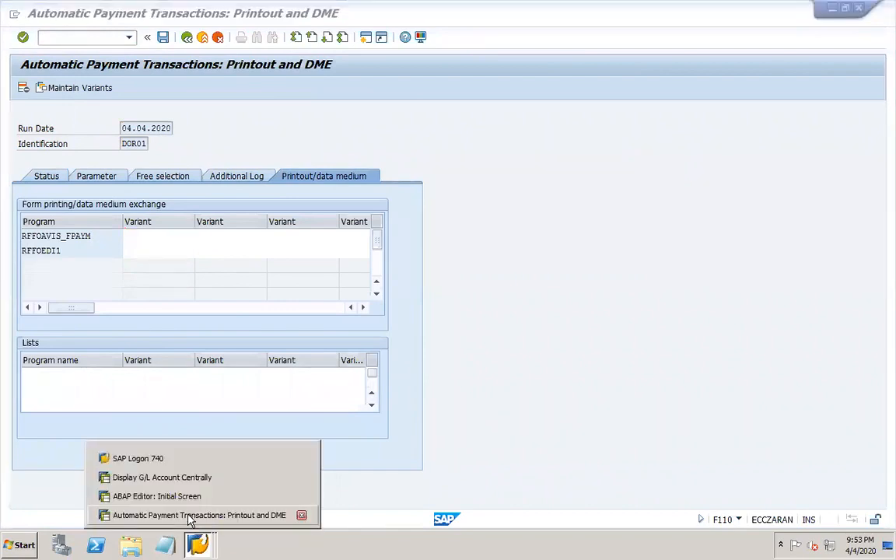
{"action": "left_click", "coordinate": [189, 515]}
{"action": "left_click", "coordinate": [196, 542]}
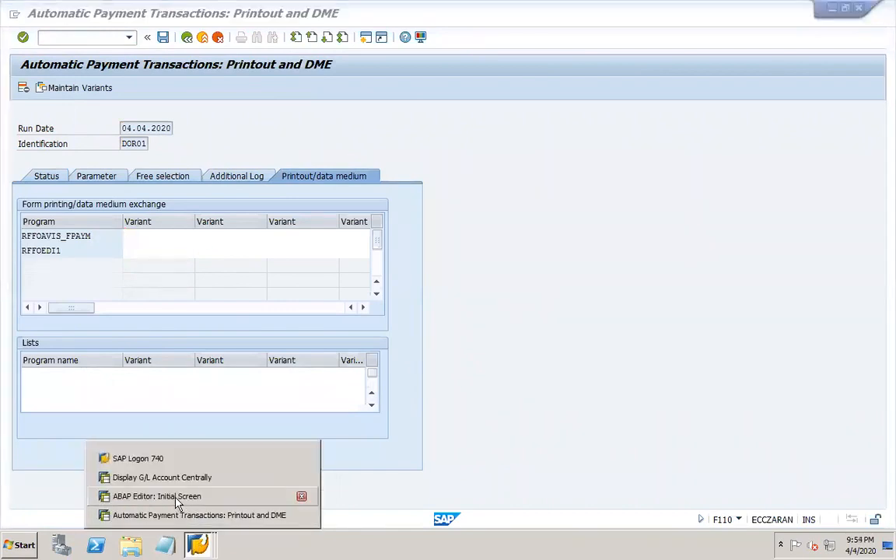
{"action": "left_click", "coordinate": [178, 497]}
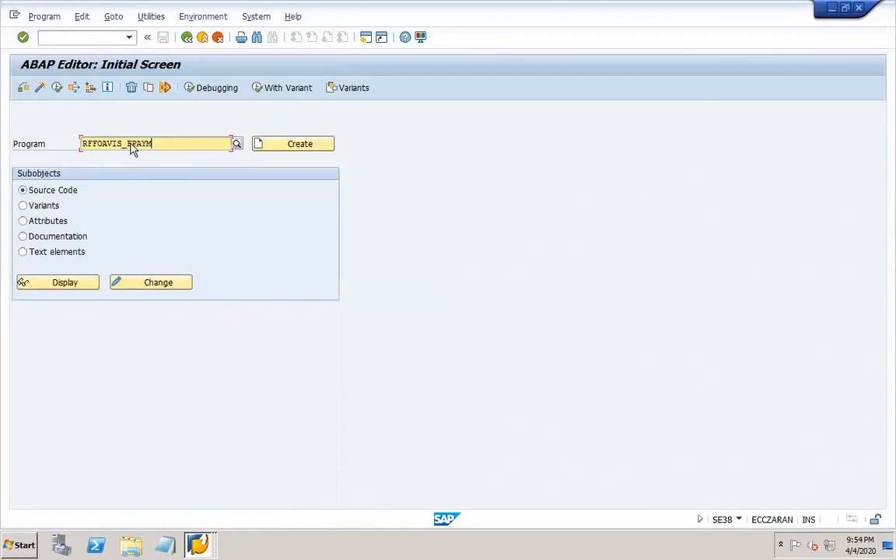
- Execute RFFOAVIS_FPAYM to bring up the payment medium correspondence selection screen
{"action": "left_click", "coordinate": [57, 88]}
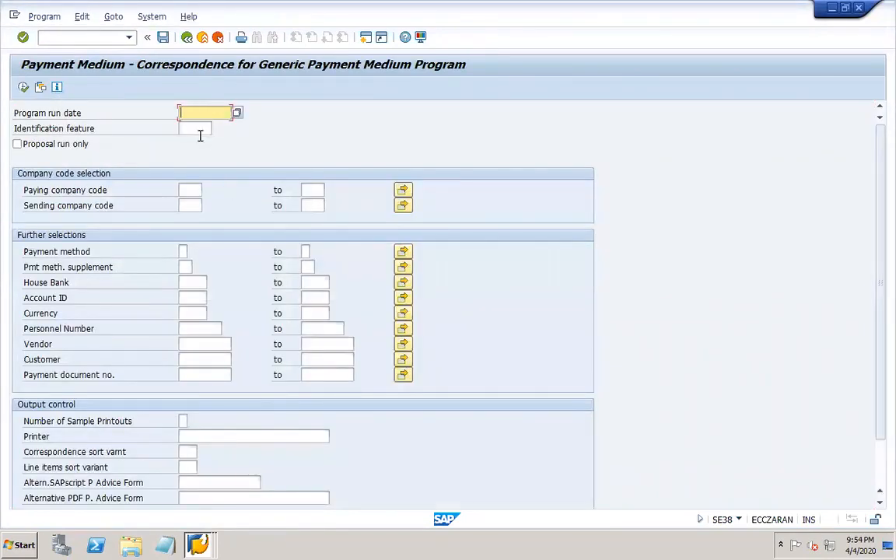
{"action": "key", "text": "Tab"}
{"action": "left_click", "coordinate": [198, 543]}
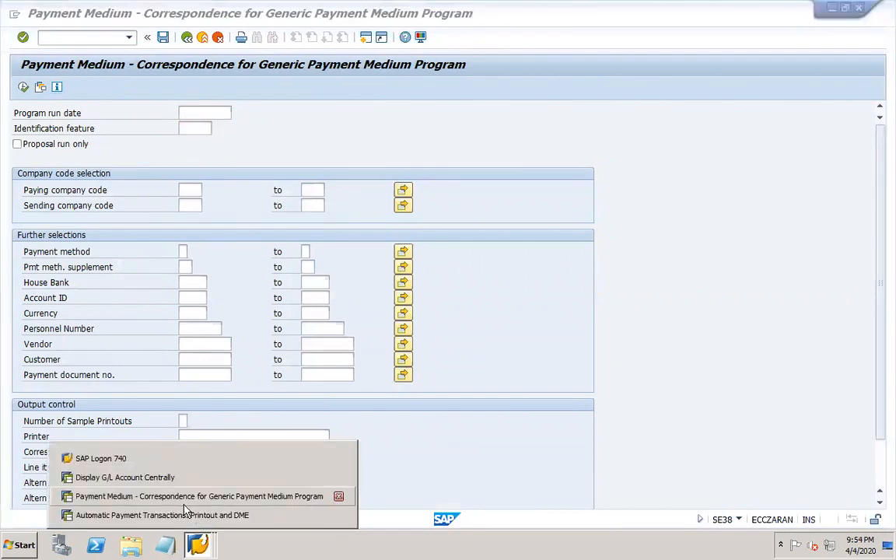
{"action": "left_click", "coordinate": [100, 154]}
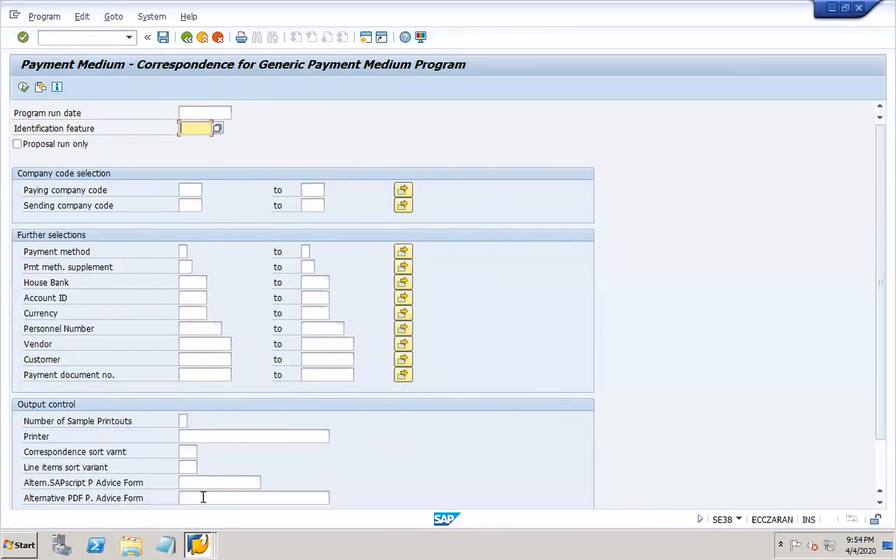
{"action": "left_click", "coordinate": [200, 541]}
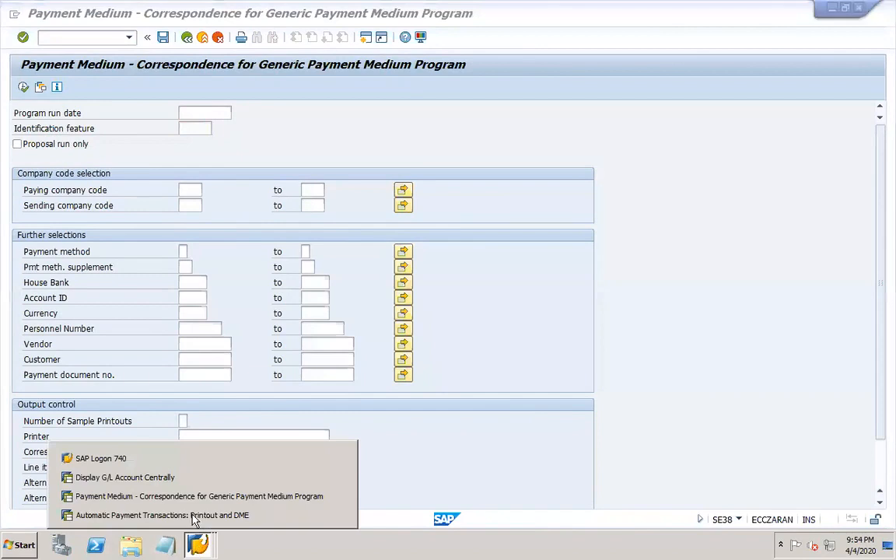
{"action": "left_click", "coordinate": [194, 516]}
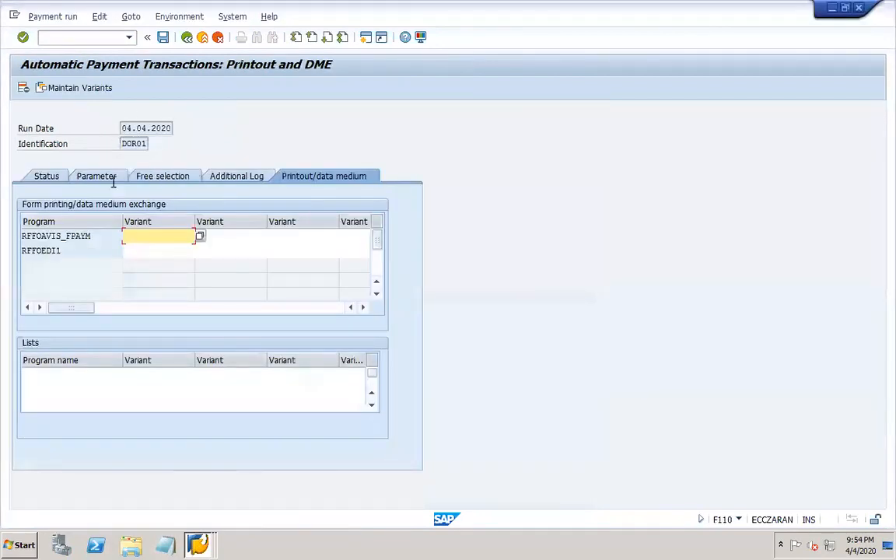
{"action": "left_click", "coordinate": [201, 542]}
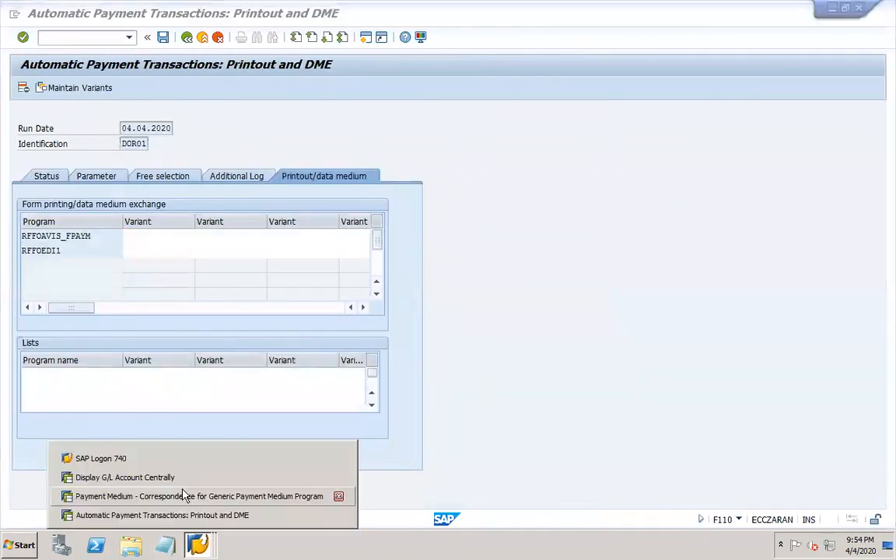
{"action": "left_click", "coordinate": [184, 497]}
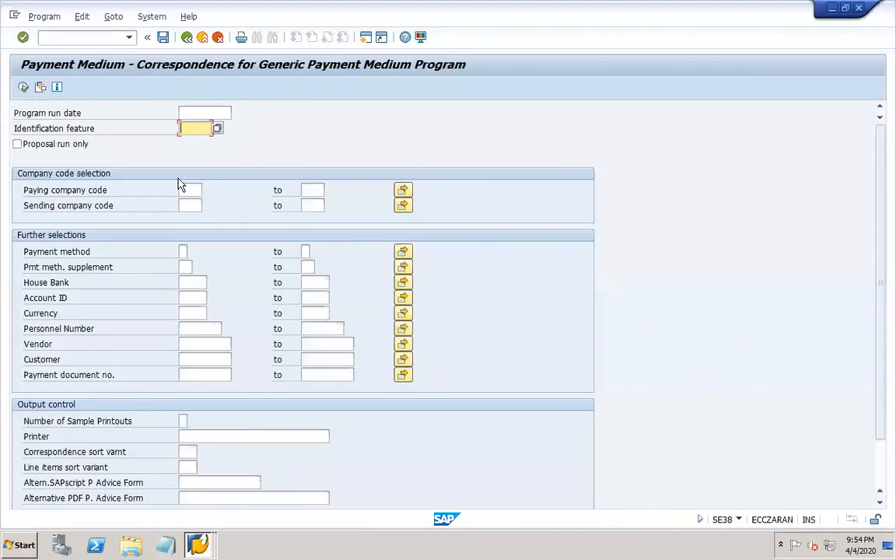
- Enter run date 04.04.2020 and identification DOR01, moving on to the paying company code
{"action": "left_click", "coordinate": [195, 113]}
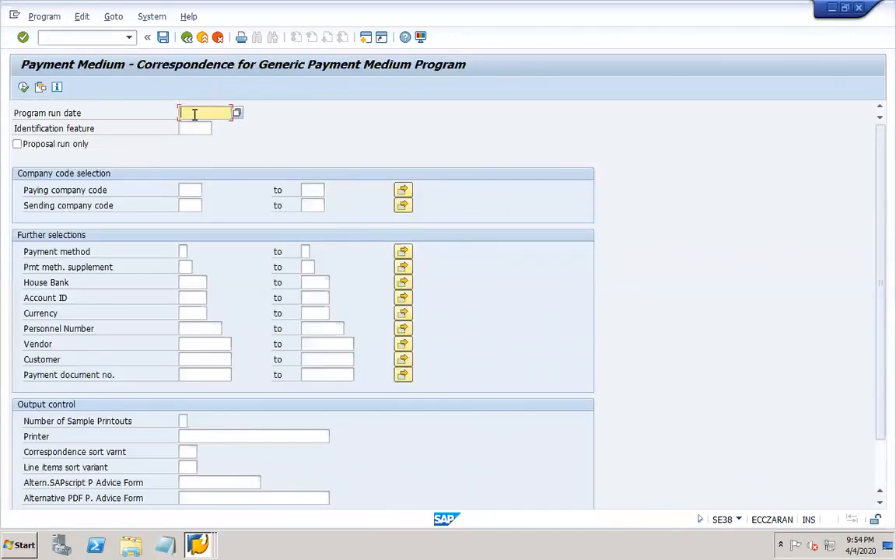
{"action": "type", "text": "04.04.2020"}
{"action": "key", "text": "Tab"}
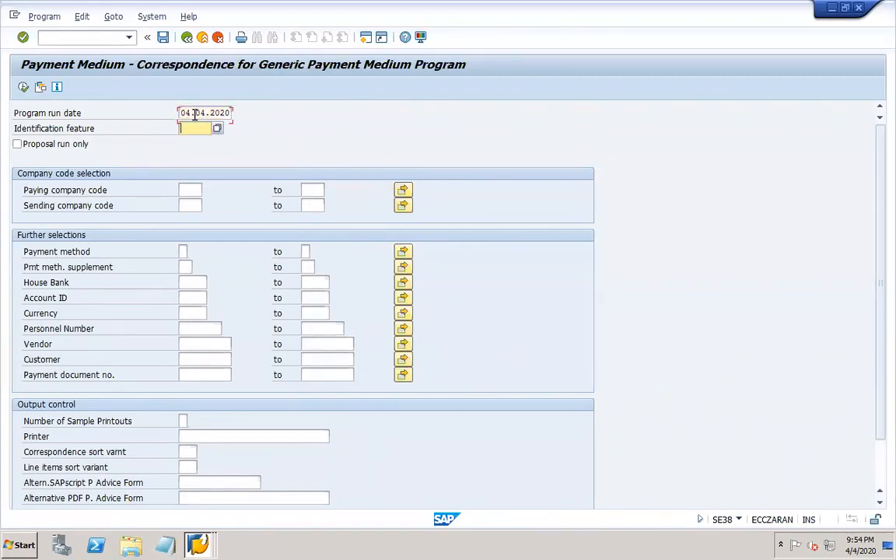
{"action": "type", "text": "DOR0"}
{"action": "type", "text": "1"}
{"action": "left_click", "coordinate": [188, 190]}
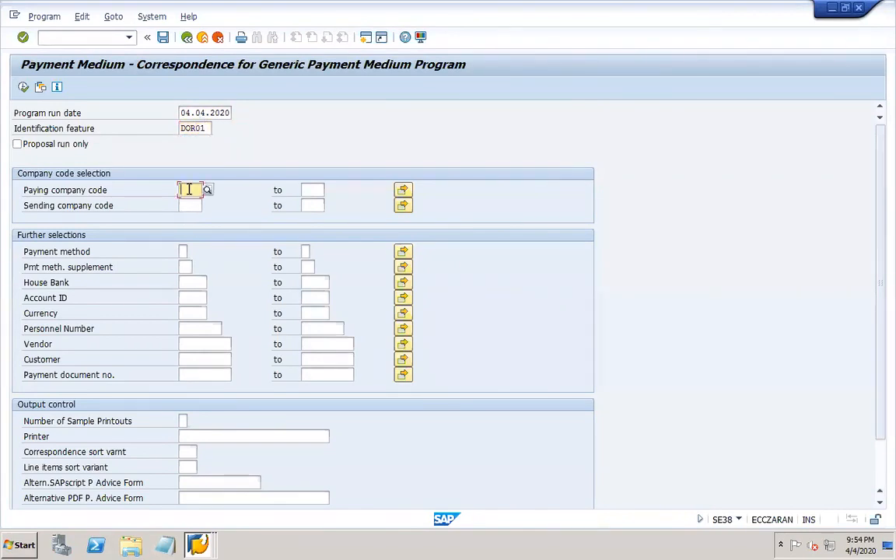
- Enter paying company code DOR1 and pick payment method X from F4 help
{"action": "type", "text": "DO"}
{"action": "type", "text": "R1"}
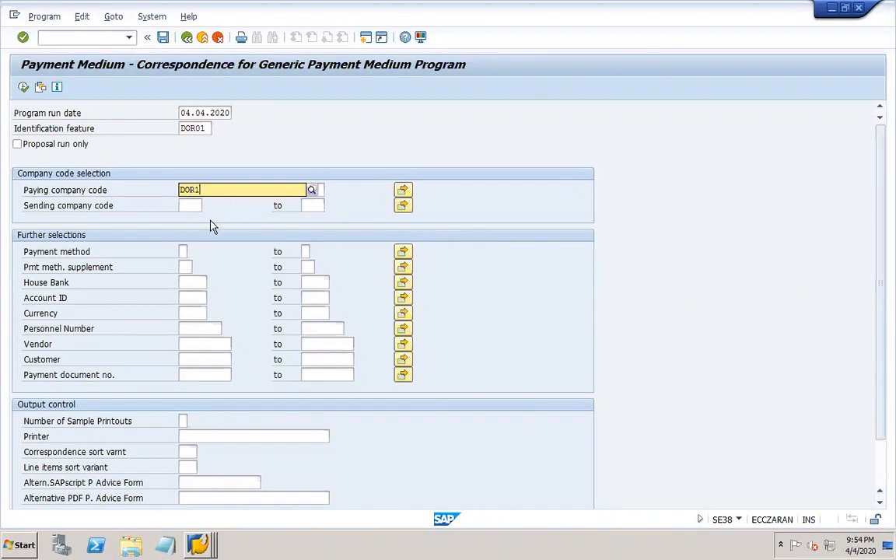
{"action": "left_click", "coordinate": [198, 220]}
{"action": "left_click", "coordinate": [185, 252]}
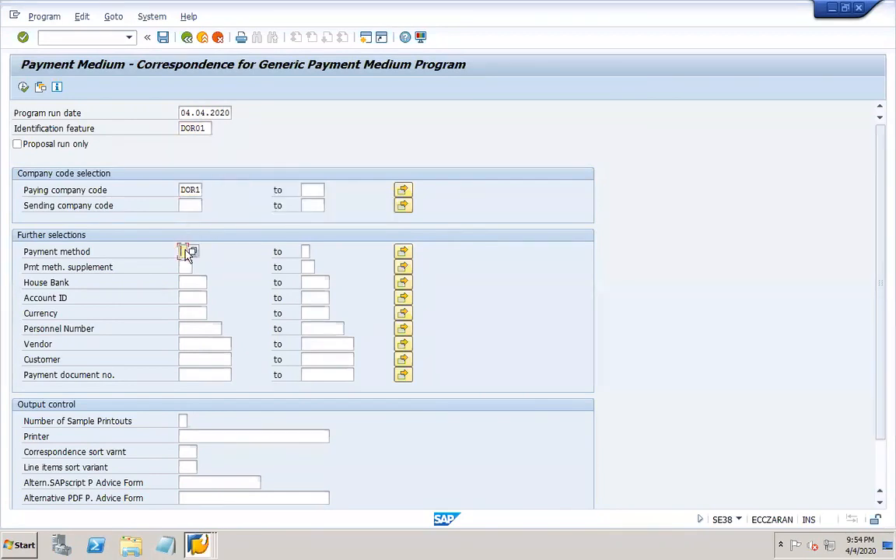
{"action": "left_click", "coordinate": [192, 252]}
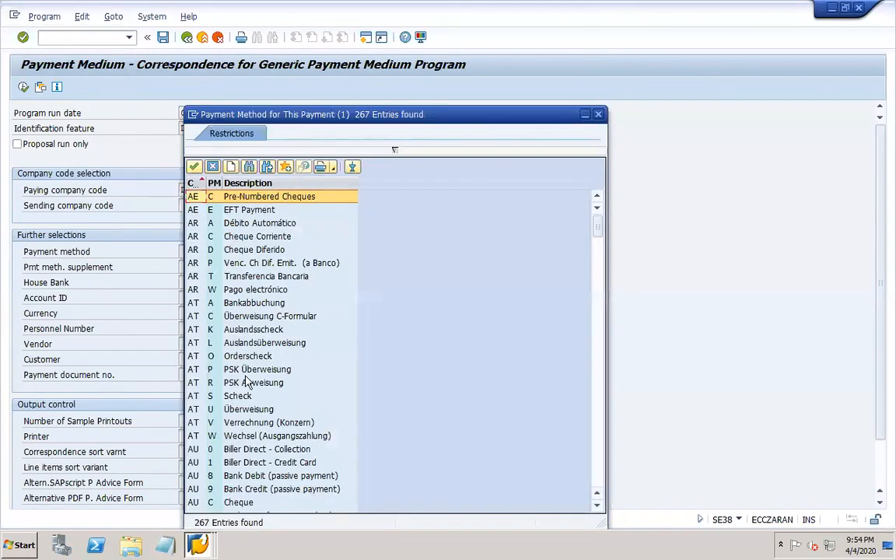
{"action": "left_click", "coordinate": [597, 484]}
{"action": "left_click", "coordinate": [596, 483]}
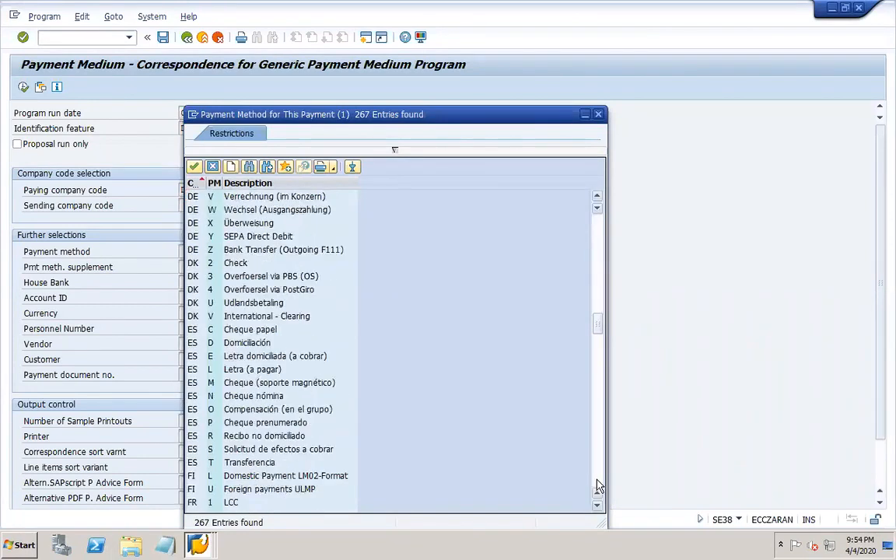
{"action": "left_click", "coordinate": [597, 484]}
{"action": "left_click", "coordinate": [597, 484]}
{"action": "left_click", "coordinate": [597, 483]}
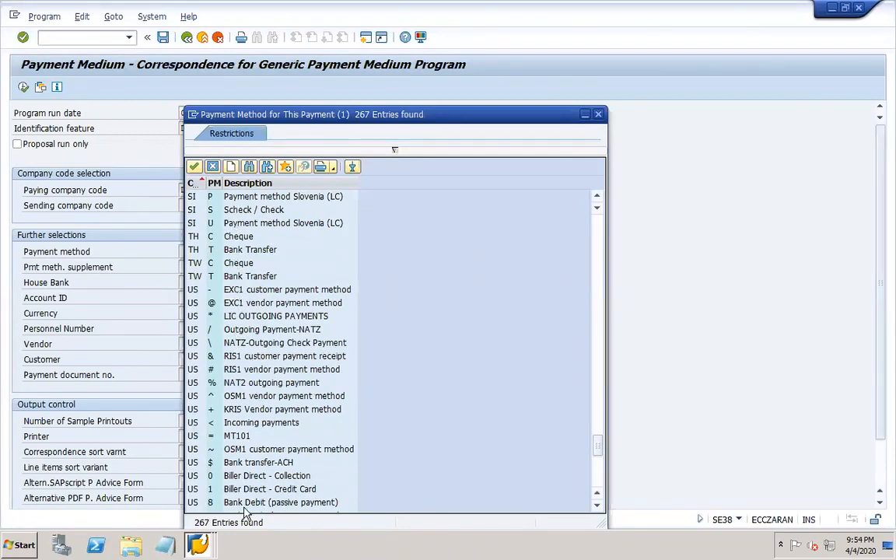
{"action": "left_click", "coordinate": [596, 476]}
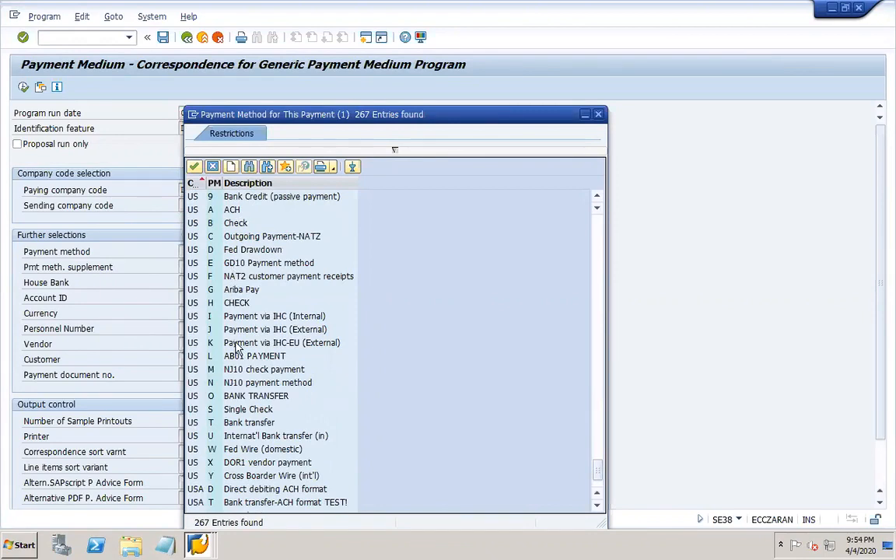
{"action": "left_click", "coordinate": [233, 464]}
{"action": "double_click", "coordinate": [234, 464]}
- Choose house bank DOR1H and account ID DOR-1 via F4 help
{"action": "left_click", "coordinate": [192, 282]}
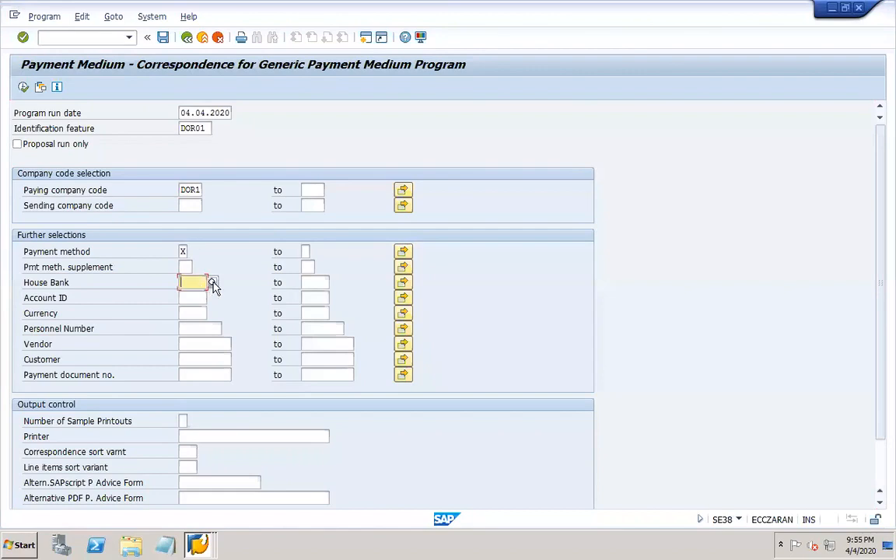
{"action": "left_click", "coordinate": [212, 282]}
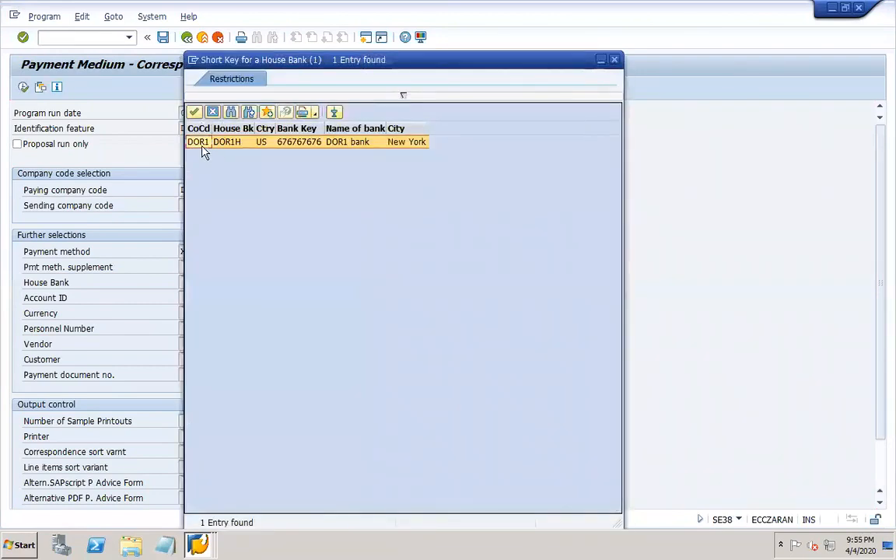
{"action": "double_click", "coordinate": [185, 140]}
{"action": "left_click", "coordinate": [201, 298]}
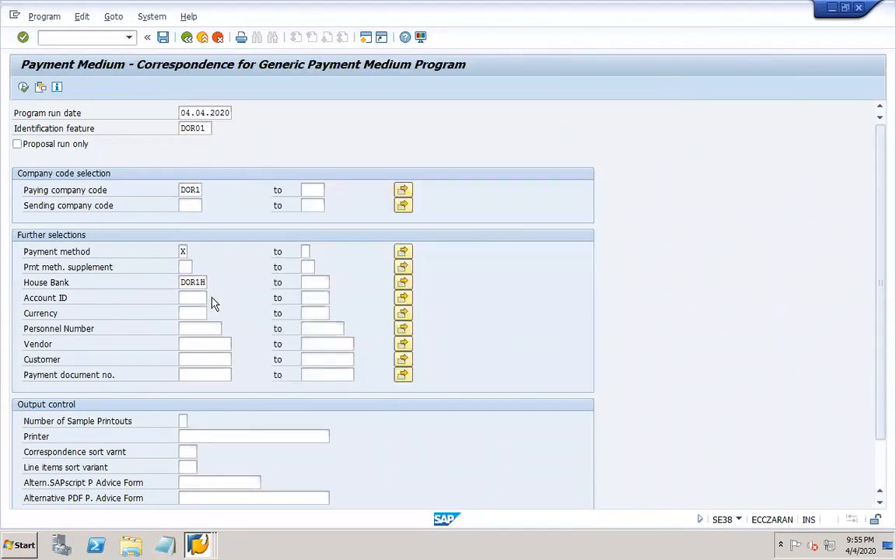
{"action": "left_click", "coordinate": [212, 298]}
{"action": "double_click", "coordinate": [194, 167]}
- Search vendors for company code DOR1 and choose vendor DOR1-VEND1
{"action": "left_click", "coordinate": [203, 344]}
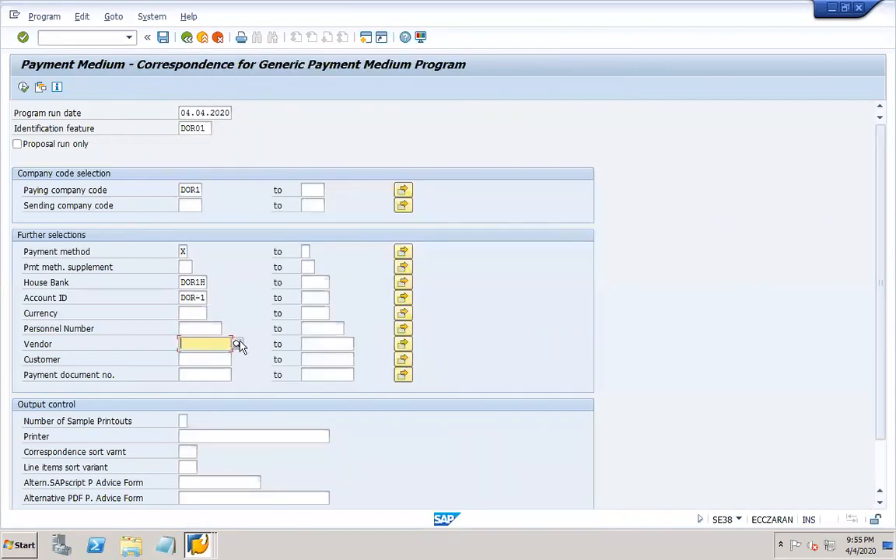
{"action": "left_click", "coordinate": [238, 344]}
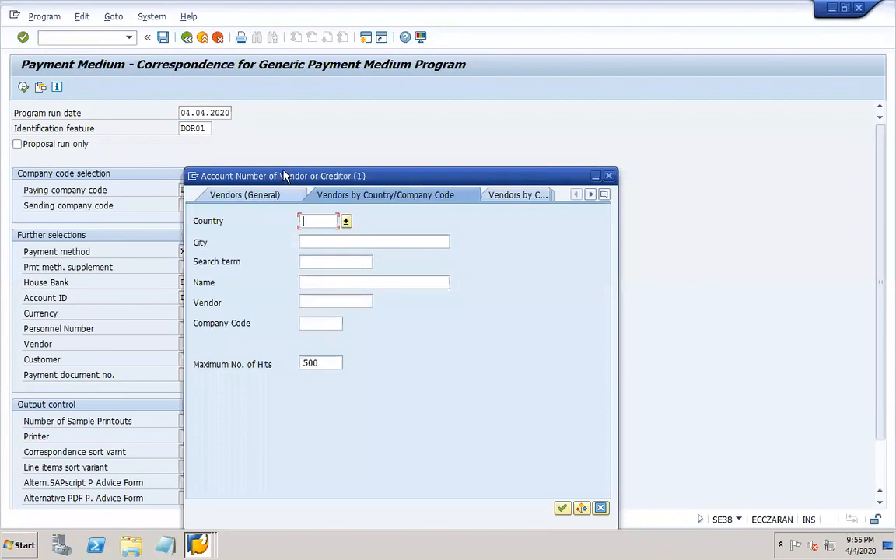
{"action": "left_click", "coordinate": [167, 156]}
{"action": "left_click", "coordinate": [222, 177]}
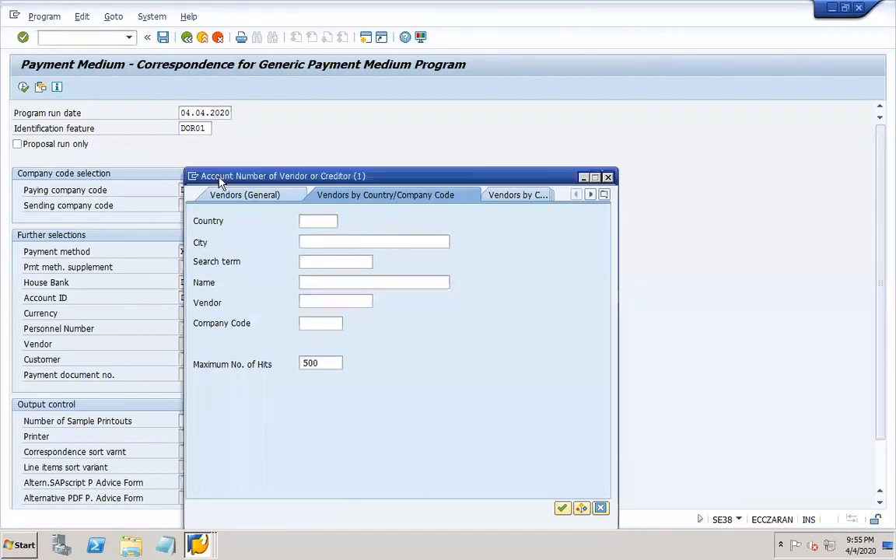
{"action": "left_click_drag", "start_coordinate": [223, 182], "coordinate": [104, 133]}
{"action": "left_click", "coordinate": [187, 276]}
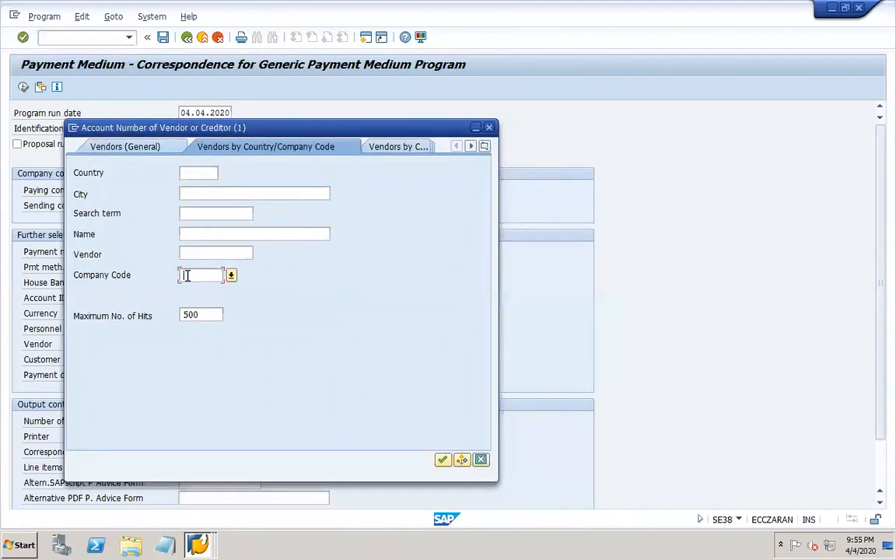
{"action": "type", "text": "DOR1"}
{"action": "key", "text": "Return"}
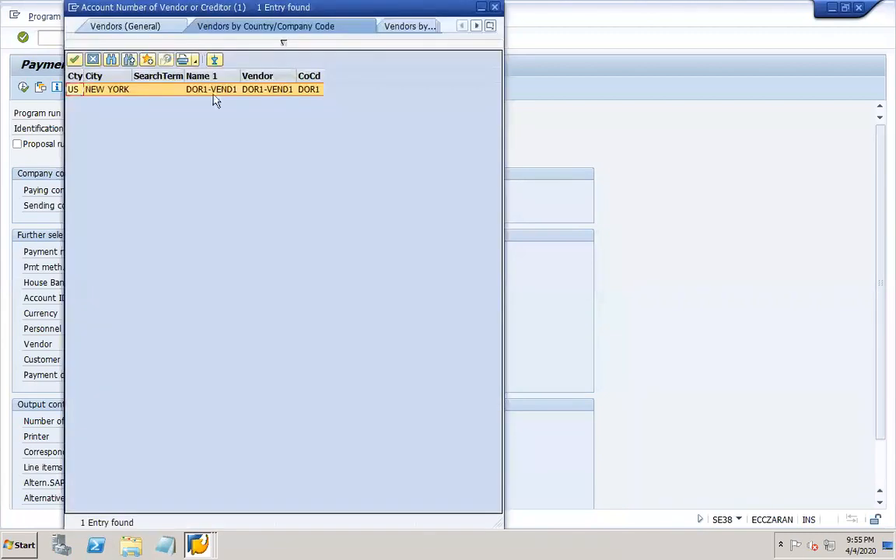
{"action": "double_click", "coordinate": [172, 91]}
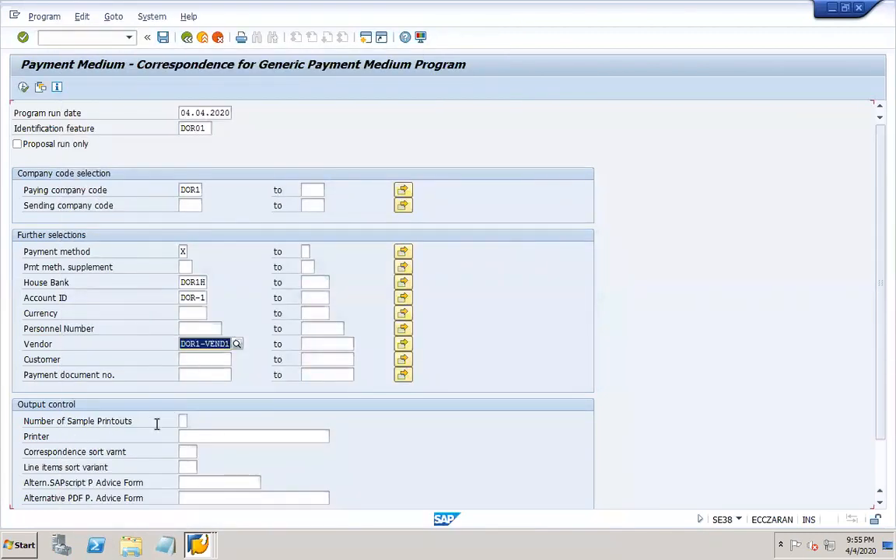
- Set 1 sample printout, printer LP01, print immediately, and texts in recipient's language
{"action": "left_click", "coordinate": [182, 420]}
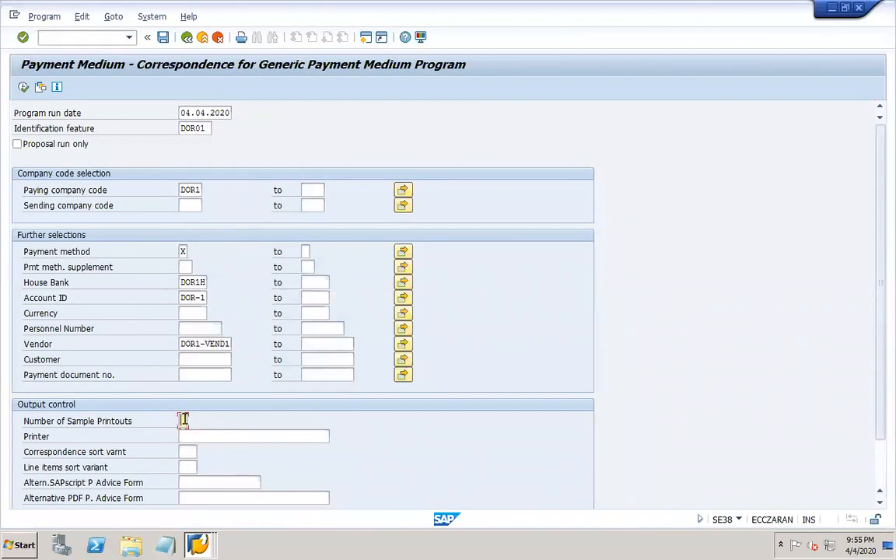
{"action": "type", "text": "1"}
{"action": "left_click_drag", "start_coordinate": [881, 399], "coordinate": [882, 426]}
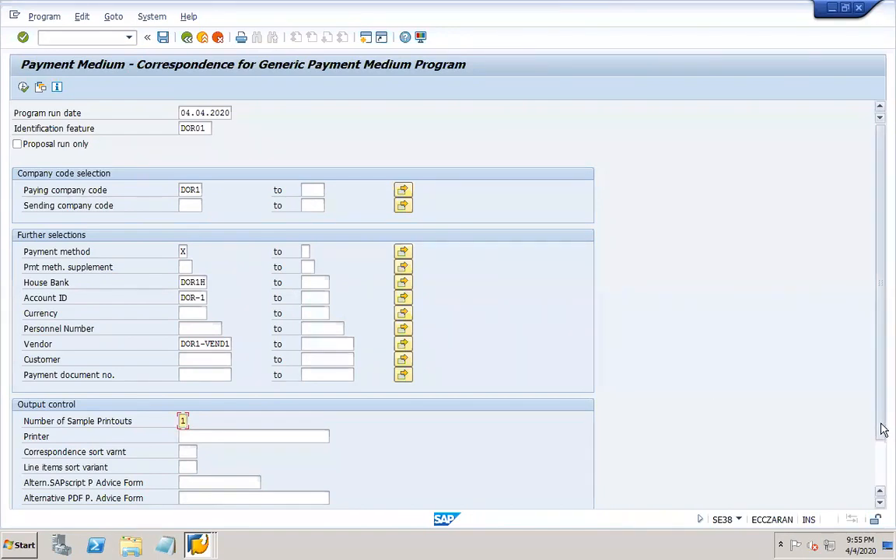
{"action": "left_click", "coordinate": [221, 386]}
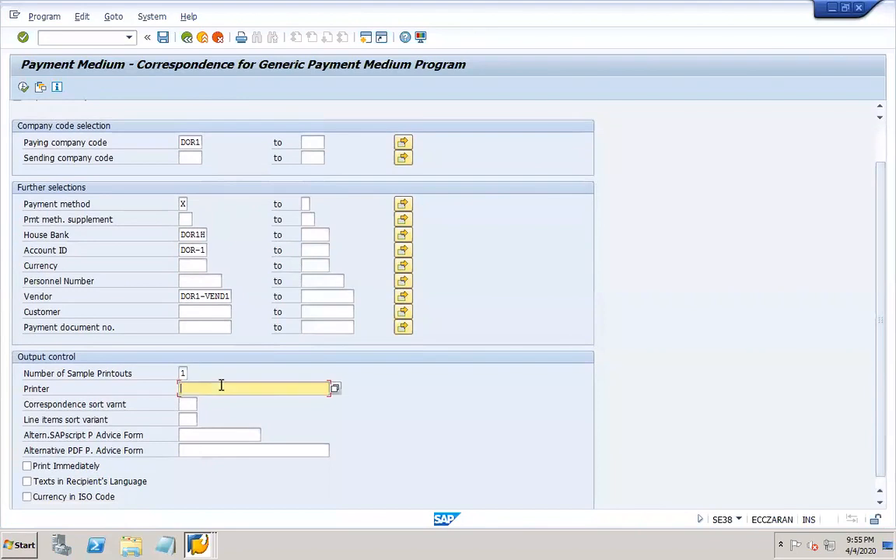
{"action": "left_click", "coordinate": [219, 403]}
{"action": "left_click", "coordinate": [62, 468]}
{"action": "left_click", "coordinate": [29, 482]}
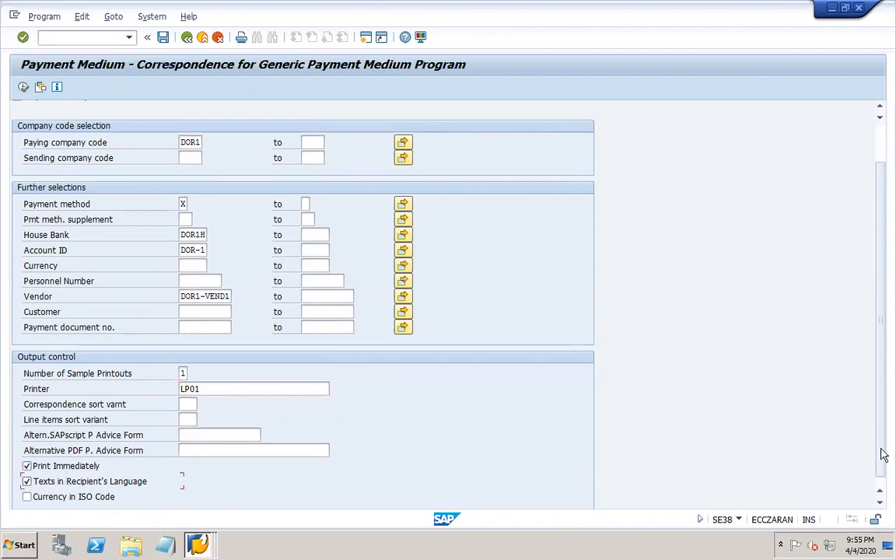
- Save the selections as variant DOR1-PA, reusing DOR1-PA as the description
{"action": "left_click", "coordinate": [163, 39]}
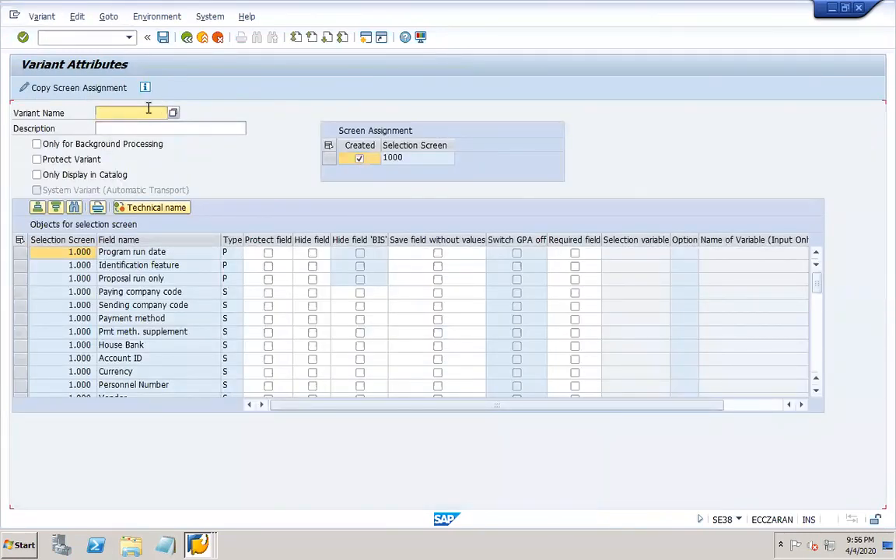
{"action": "left_click", "coordinate": [148, 113]}
{"action": "type", "text": "DOR1-PA"}
{"action": "left_click_drag", "start_coordinate": [150, 113], "coordinate": [84, 113]}
{"action": "key", "text": "ctrl+c"}
{"action": "key", "text": "Tab"}
{"action": "key", "text": "ctrl+v"}
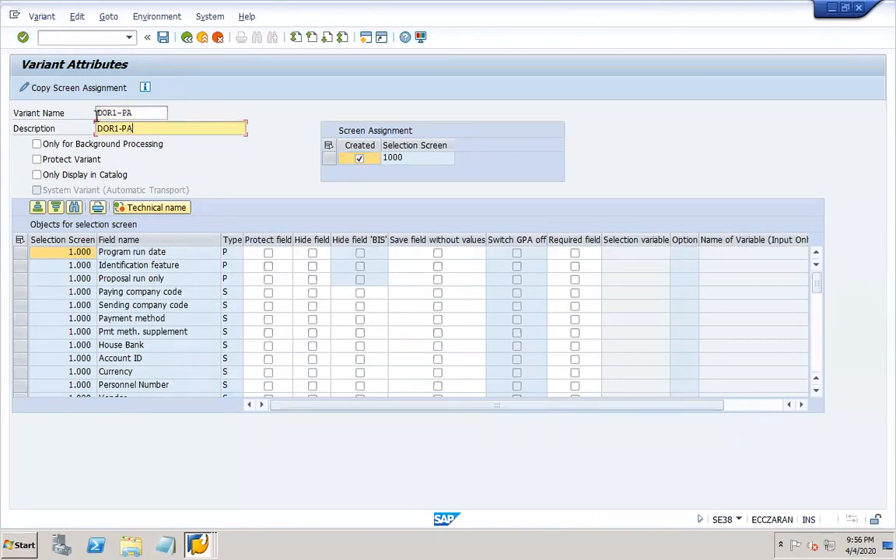
{"action": "left_click", "coordinate": [164, 37]}
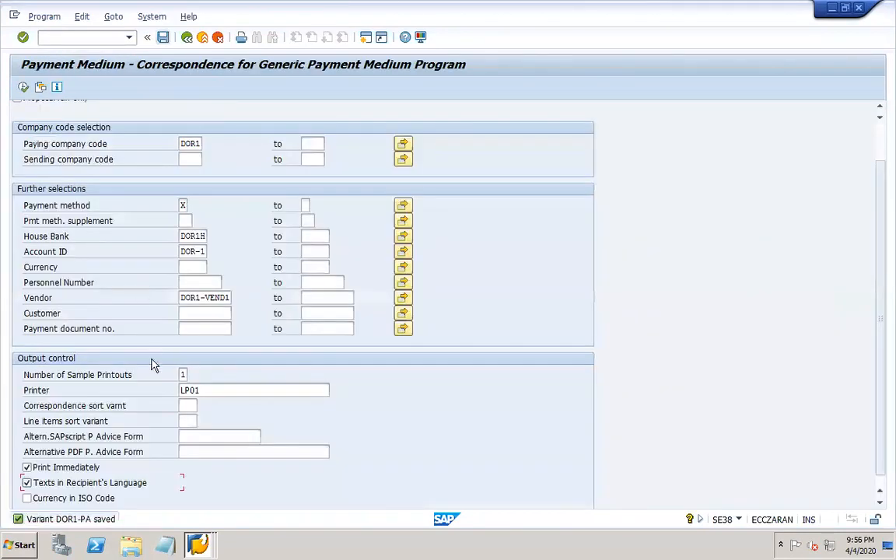
- Close the Automatic Payment Transactions window and execute the selection, producing payment advice spool 415803
{"action": "left_click", "coordinate": [200, 544]}
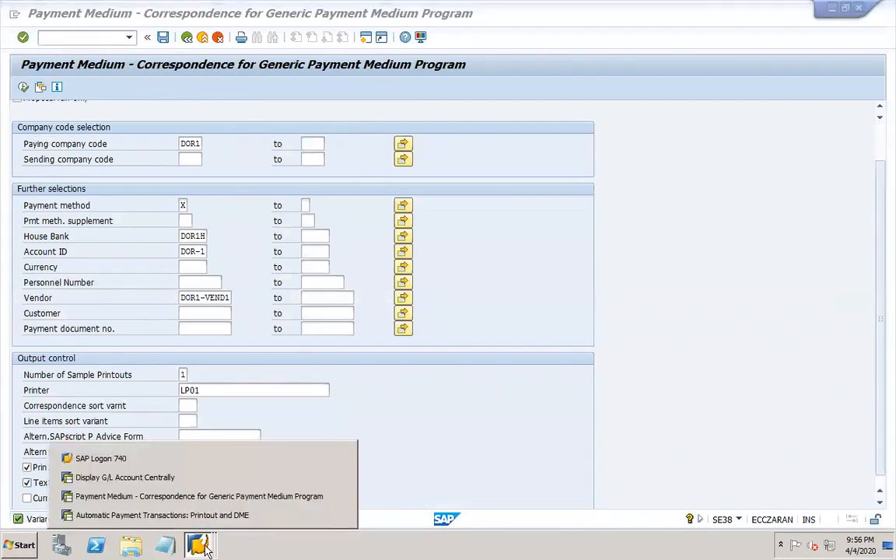
{"action": "left_click", "coordinate": [340, 516]}
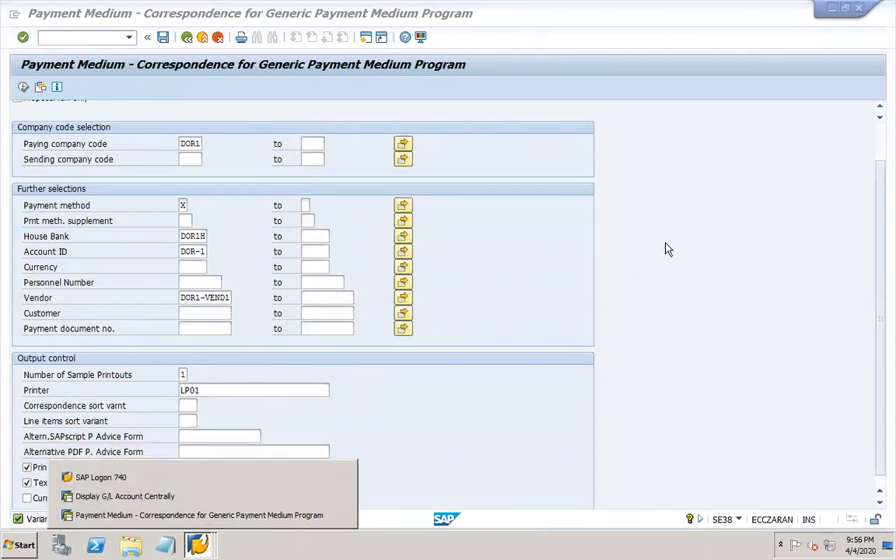
{"action": "left_click", "coordinate": [24, 87]}
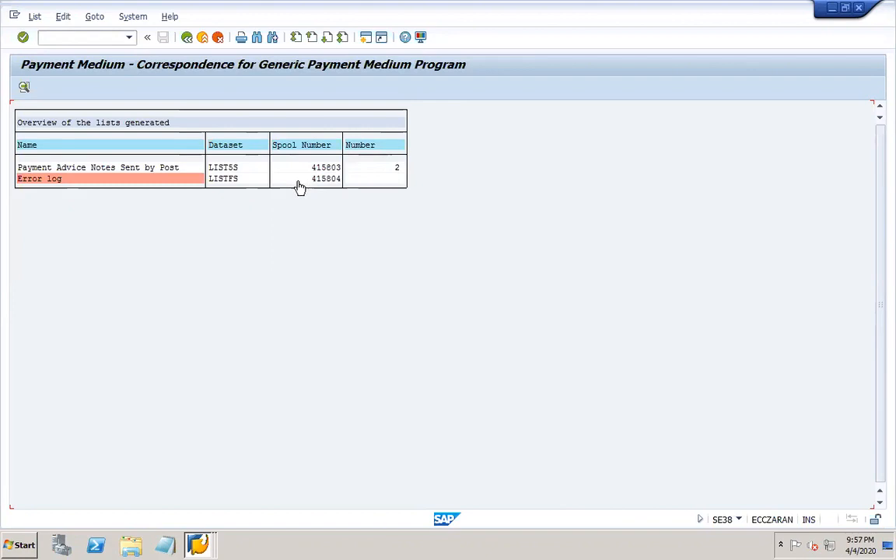
{"action": "left_click", "coordinate": [375, 169]}
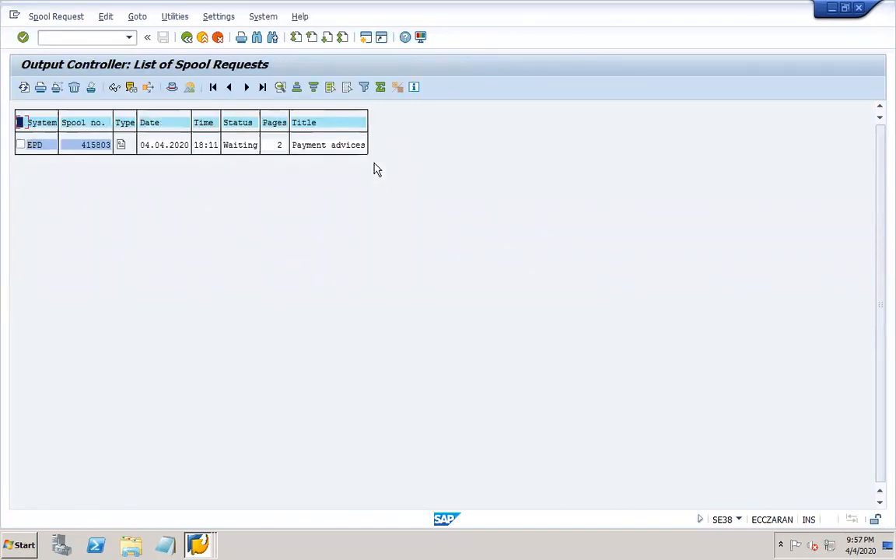
{"action": "left_click", "coordinate": [121, 146]}
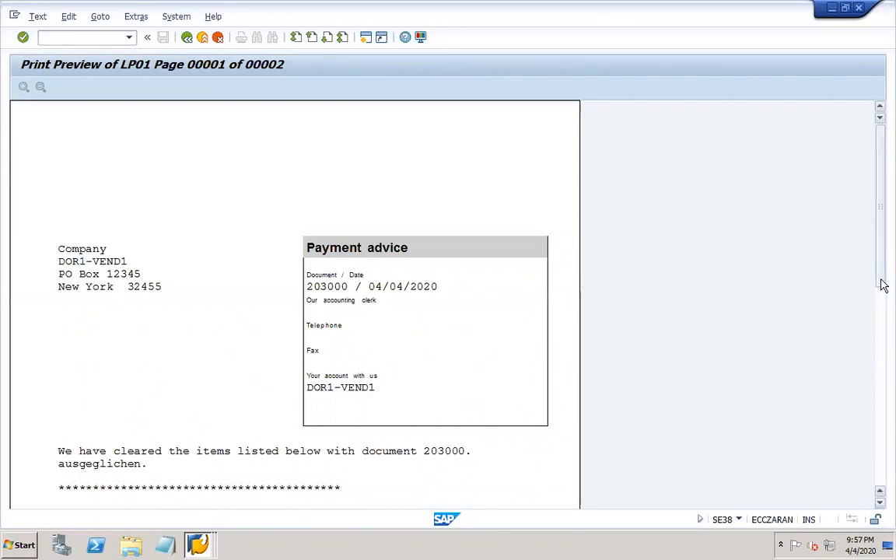
{"action": "left_click_drag", "start_coordinate": [880, 273], "coordinate": [880, 361]}
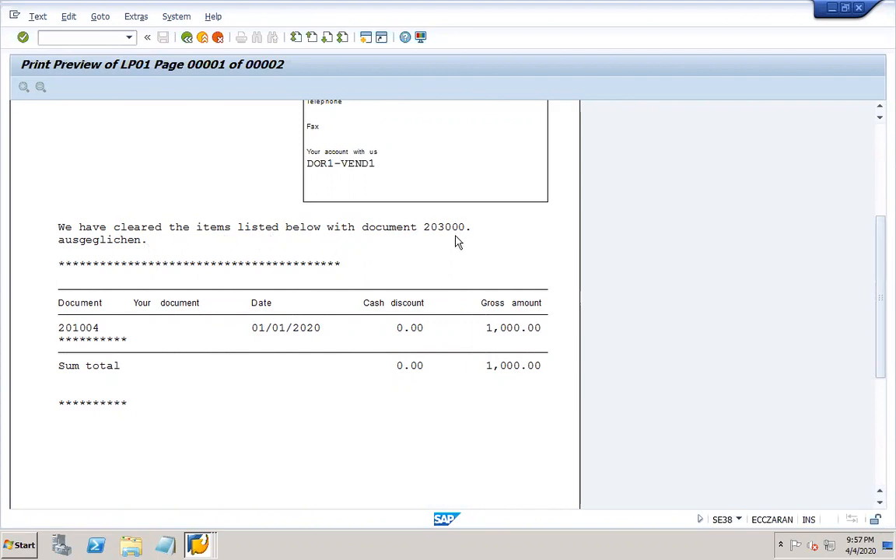
{"action": "left_click_drag", "start_coordinate": [880, 306], "coordinate": [871, 207]}
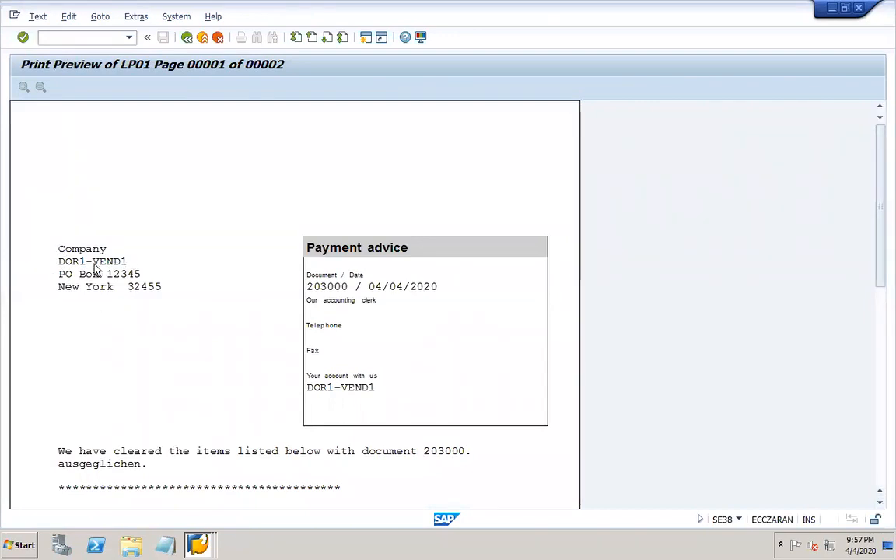
{"action": "left_click", "coordinate": [187, 37]}
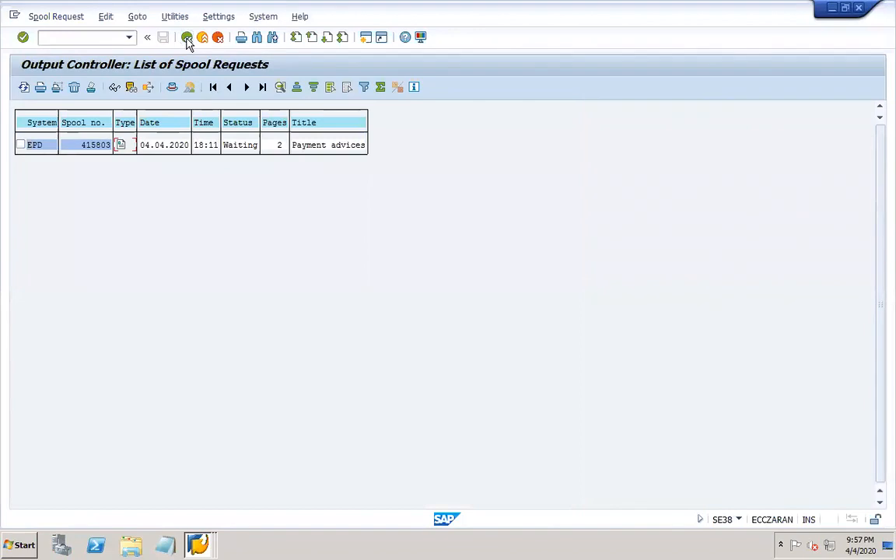
{"action": "left_click", "coordinate": [187, 39]}
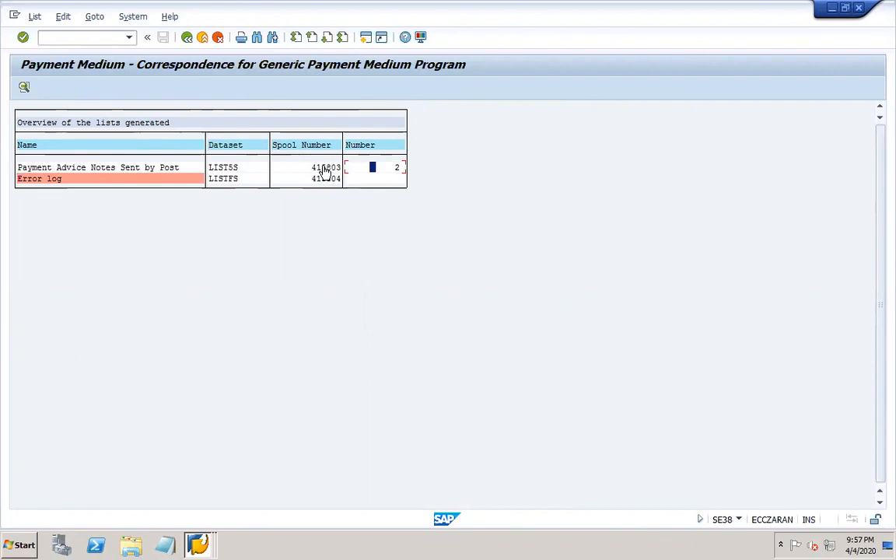
{"action": "key", "text": "ctrl+y"}
{"action": "left_click_drag", "start_coordinate": [341, 167], "coordinate": [314, 166]}
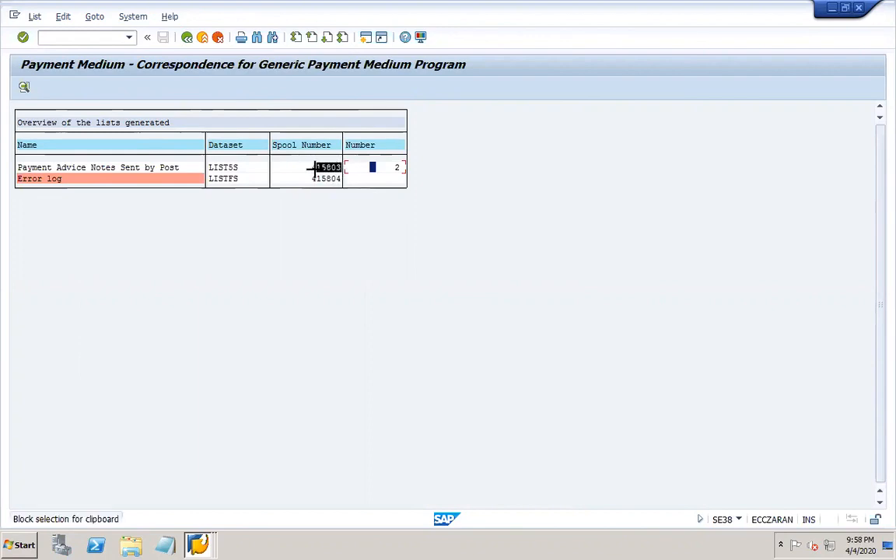
{"action": "key", "text": "ctrl+c"}
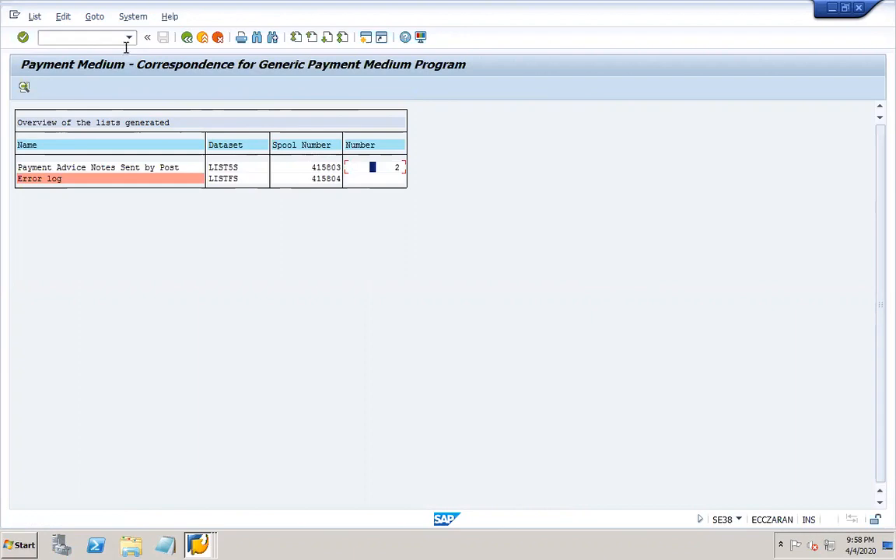
- Start a new /osp01 session, list spool request 415803 and display its LP01 print preview
{"action": "left_click", "coordinate": [98, 40]}
{"action": "type", "text": "/osp01"}
{"action": "key", "text": "Return"}
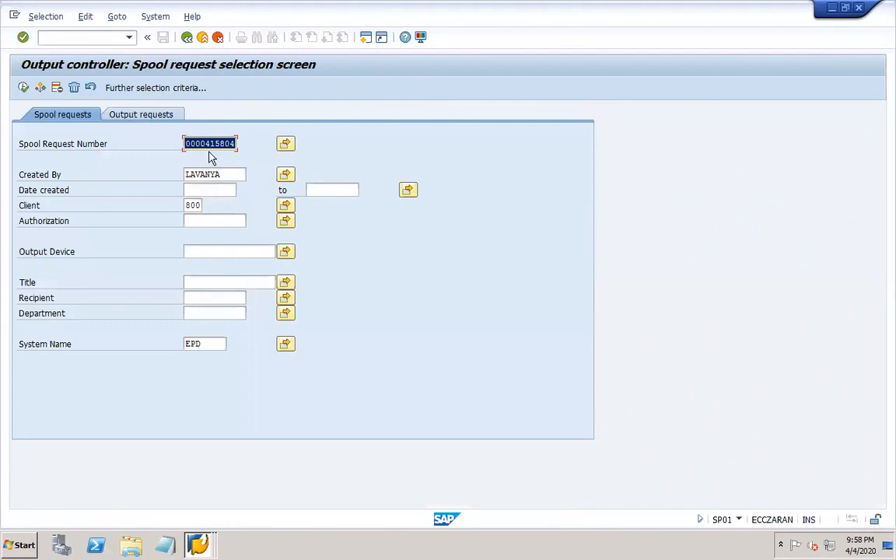
{"action": "type", "text": "415803"}
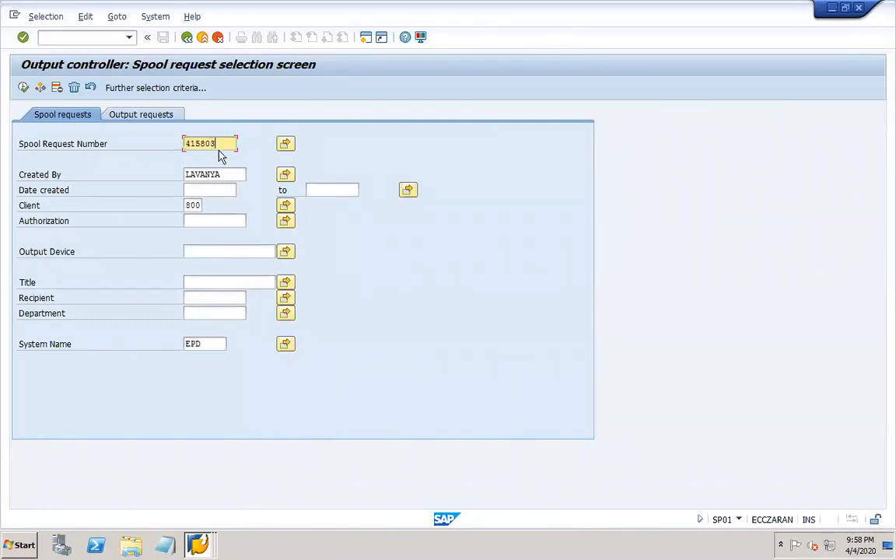
{"action": "left_click", "coordinate": [24, 89]}
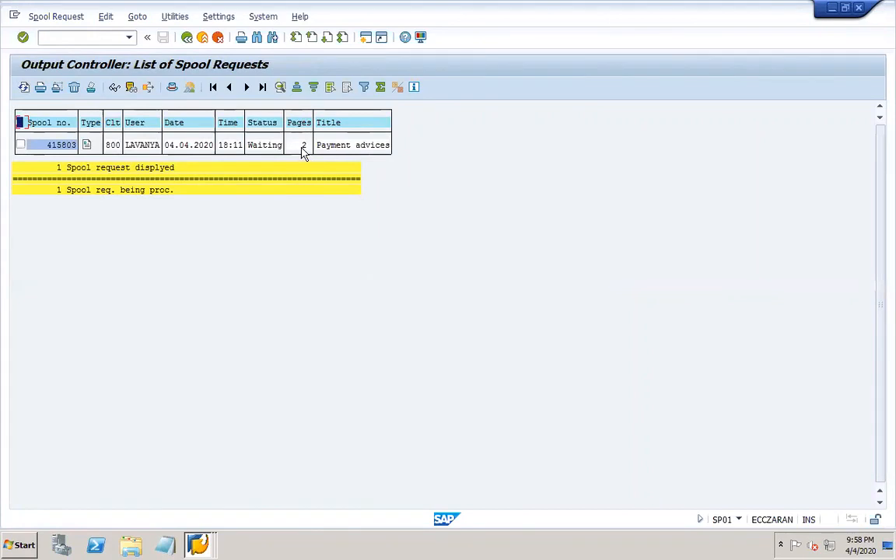
{"action": "left_click", "coordinate": [86, 146]}
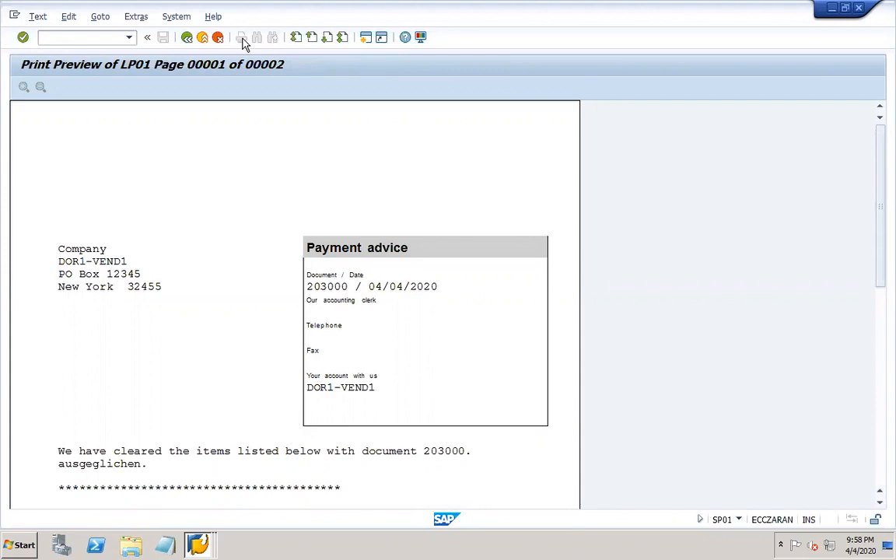
- Return to PowerPoint and add 'SP01' on a new line below F110_D_AVIS on slide 25
{"action": "mouse_move", "coordinate": [613, 542]}
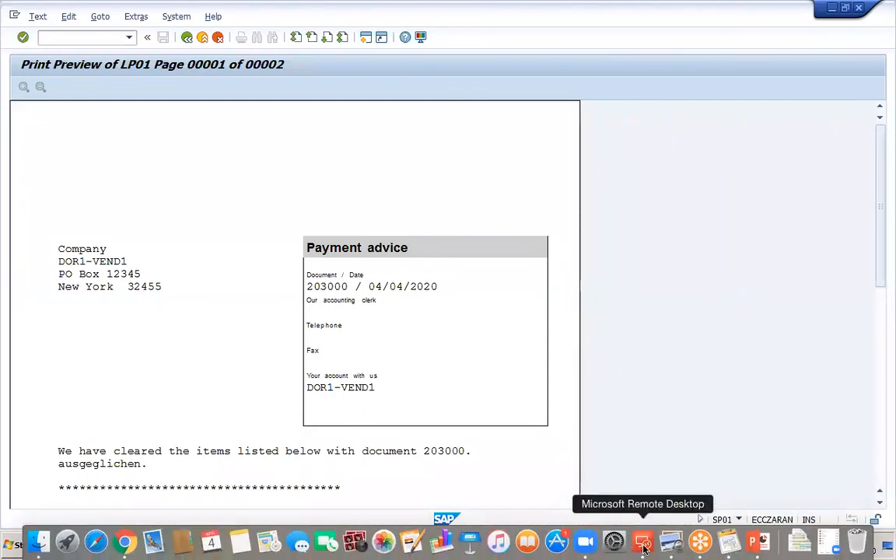
{"action": "left_click", "coordinate": [644, 544]}
{"action": "left_click", "coordinate": [753, 542]}
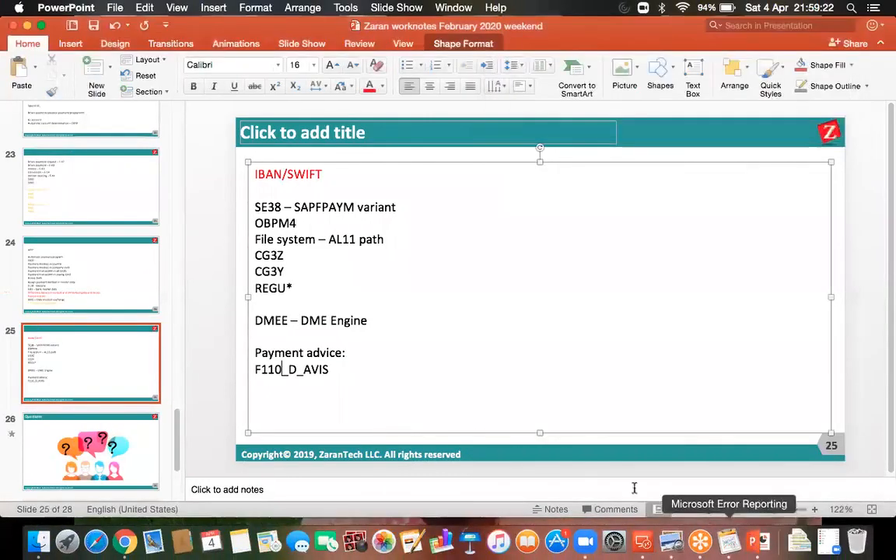
{"action": "left_click", "coordinate": [342, 373]}
{"action": "key", "text": "Return"}
{"action": "type", "text": "SP01"}
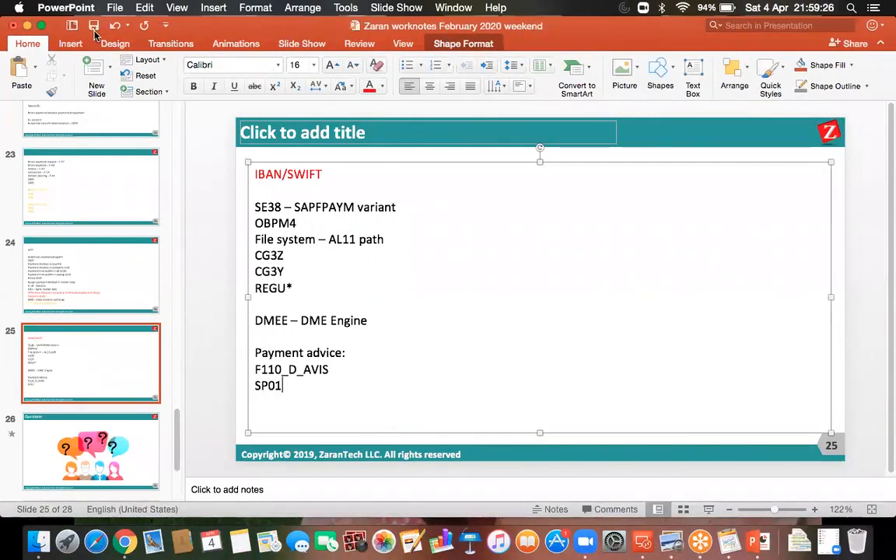
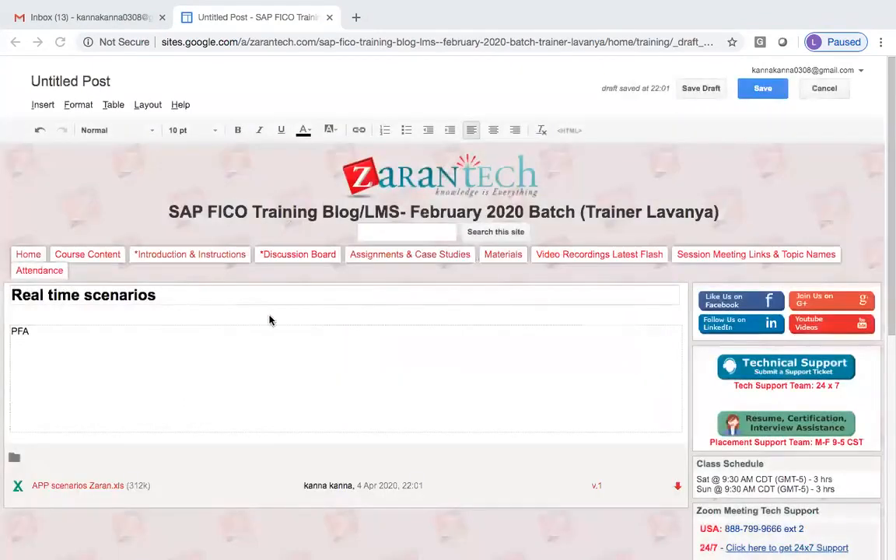
- Publish 'Real time scenarios', then publish 'Case study on DME' with A GDFF CHQGIRO TW v 6.0-EN.PDF attached
{"action": "left_click", "coordinate": [763, 88]}
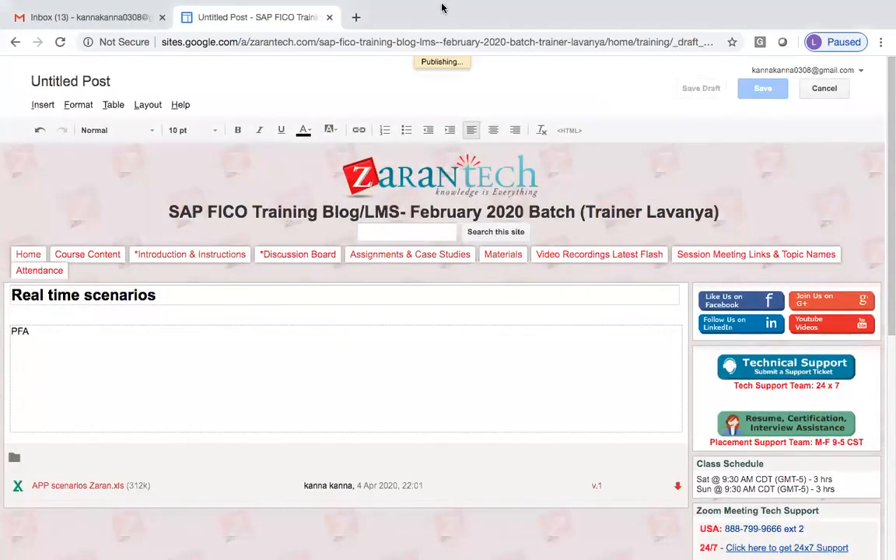
{"action": "mouse_move", "coordinate": [442, 8]}
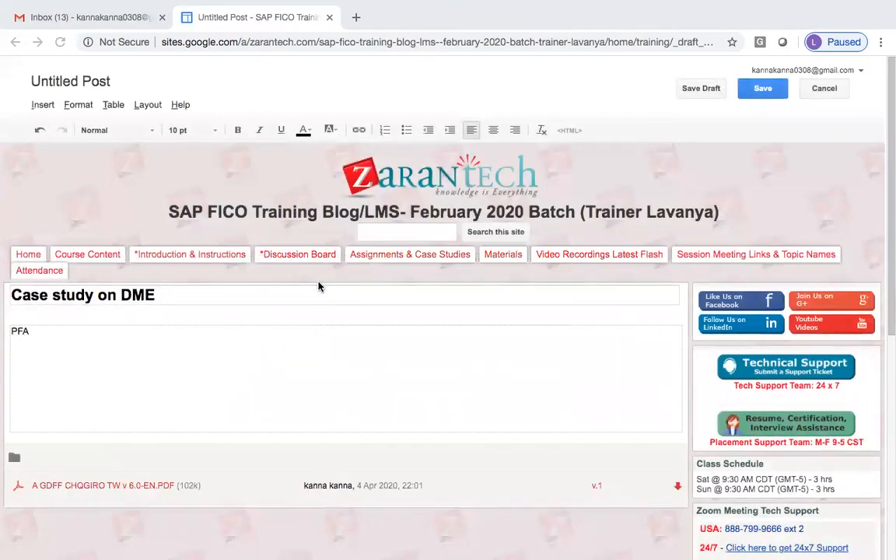
{"action": "left_click", "coordinate": [764, 90]}
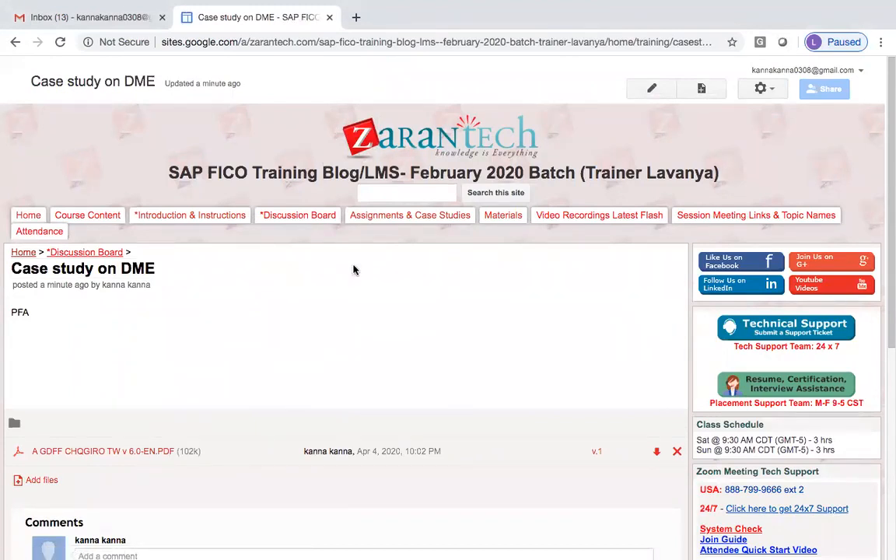
- Go to the Discussion Board page and check that 'Case study on DME' and 'Real time scenarios' are listed
{"action": "left_click", "coordinate": [311, 217]}
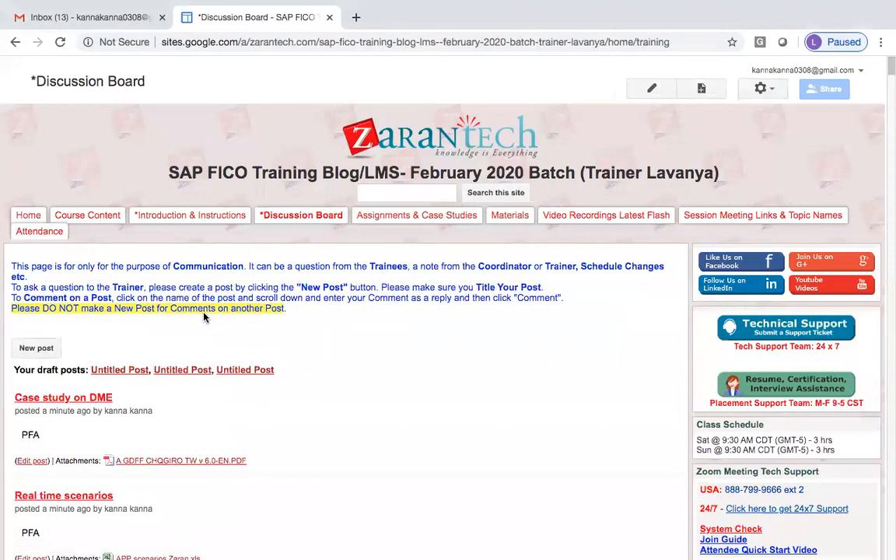
{"action": "scroll", "coordinate": [642, 323], "scroll_direction": "down", "scroll_amount": 1}
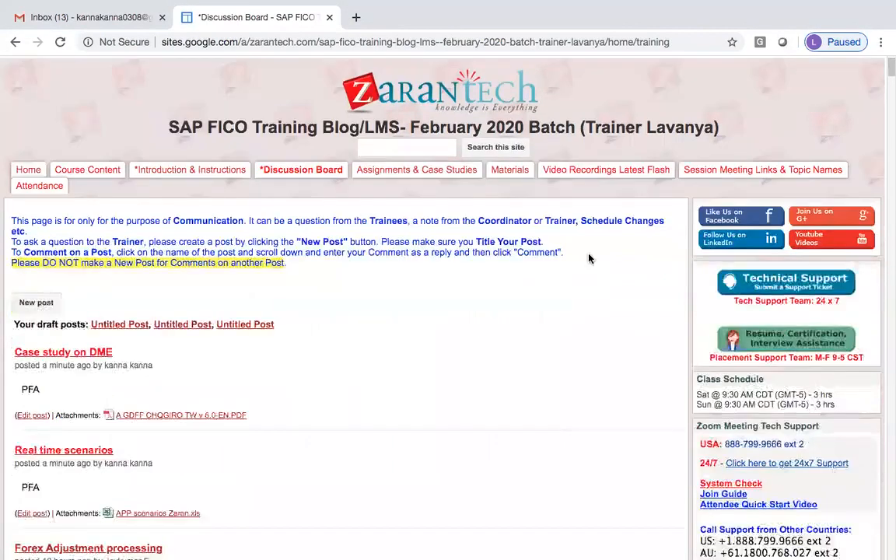
{"action": "scroll", "coordinate": [799, 125], "scroll_direction": "down", "scroll_amount": 5}
{"action": "scroll", "coordinate": [369, 308], "scroll_direction": "up", "scroll_amount": 2}
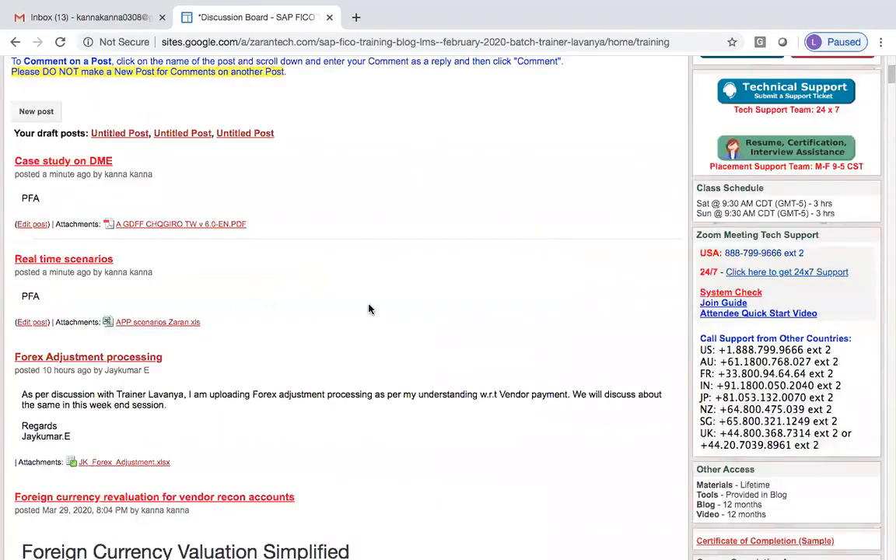
{"action": "scroll", "coordinate": [369, 309], "scroll_direction": "up", "scroll_amount": 3}
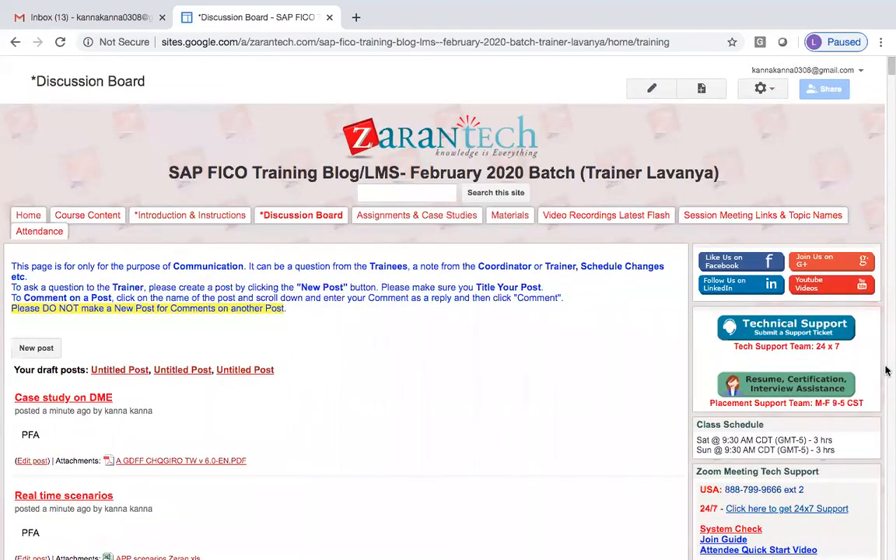
{"action": "scroll", "coordinate": [544, 311], "scroll_direction": "down", "scroll_amount": 3}
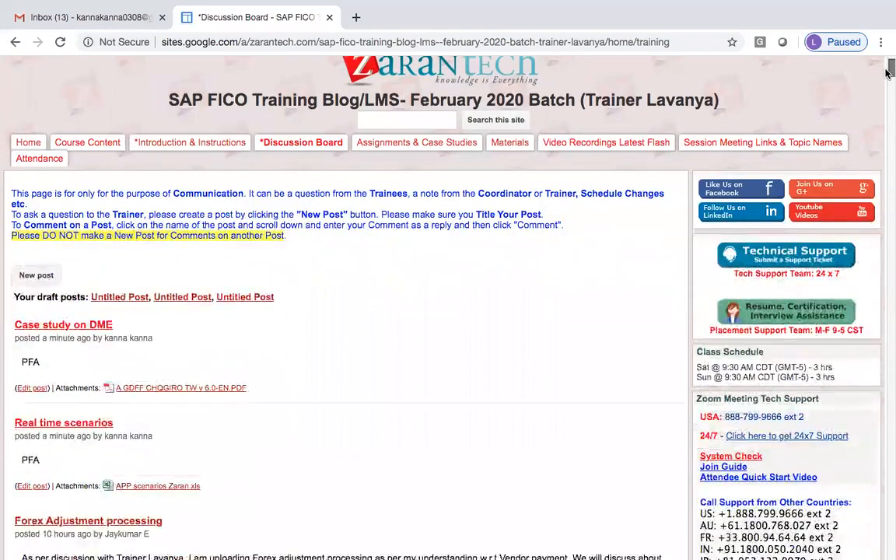
{"action": "mouse_move", "coordinate": [462, 33]}
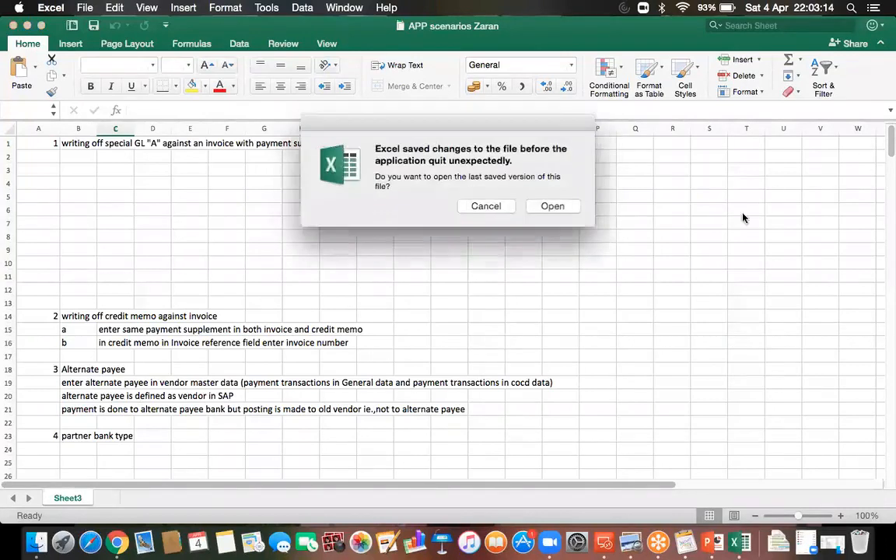
- Reopen the recovered Global workbook, save and close it, then return to the APP scenarios Zaran workbook
{"action": "left_click", "coordinate": [552, 207]}
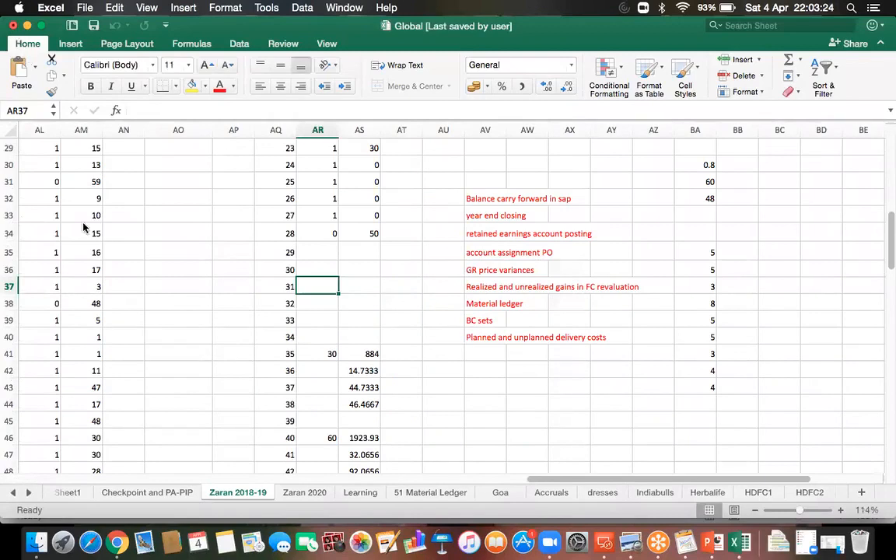
{"action": "left_click", "coordinate": [13, 26]}
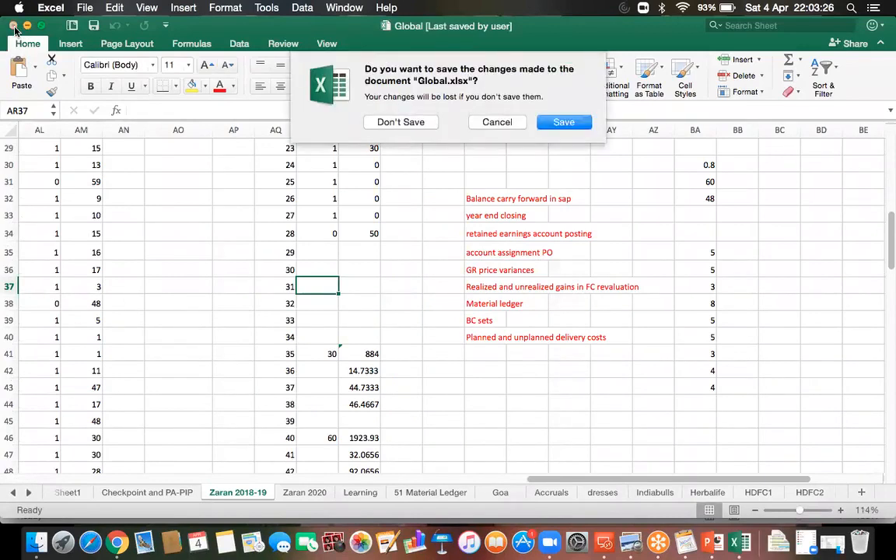
{"action": "left_click", "coordinate": [562, 123]}
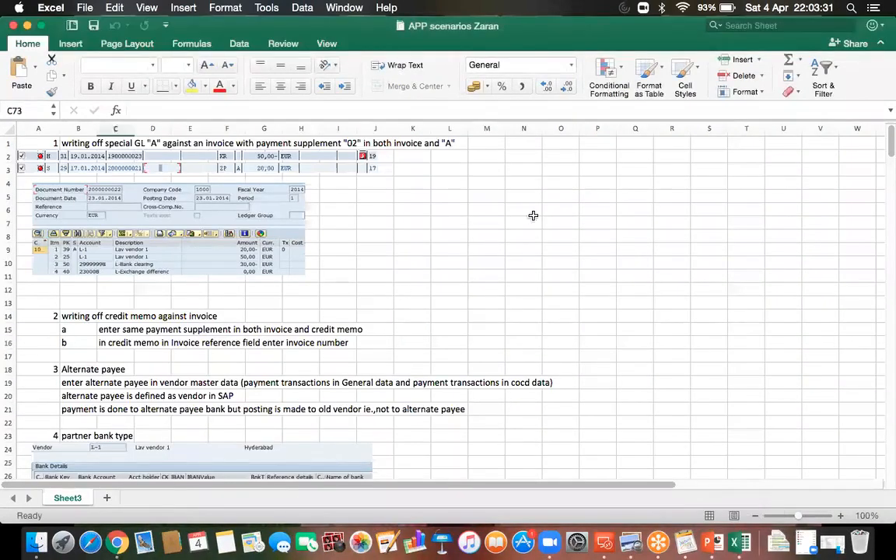
{"action": "left_click", "coordinate": [533, 218]}
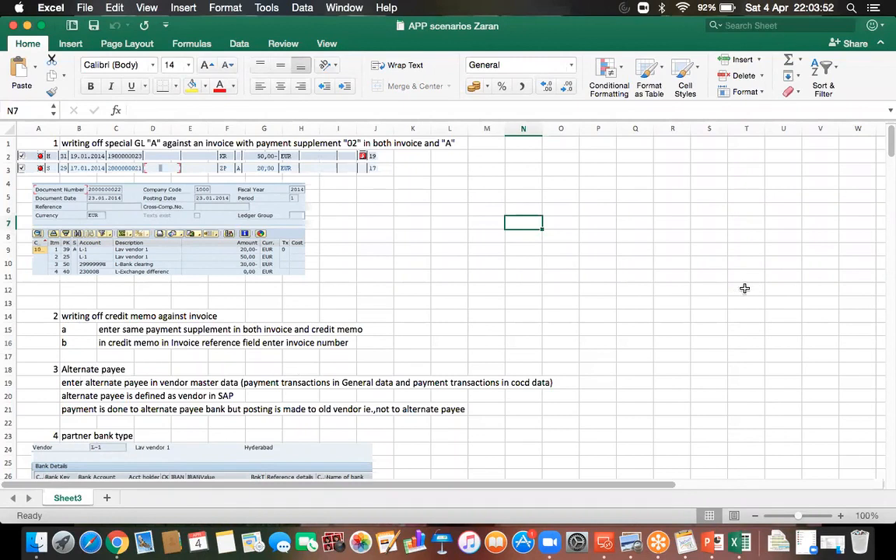
{"action": "left_click_drag", "start_coordinate": [885, 147], "coordinate": [885, 170]}
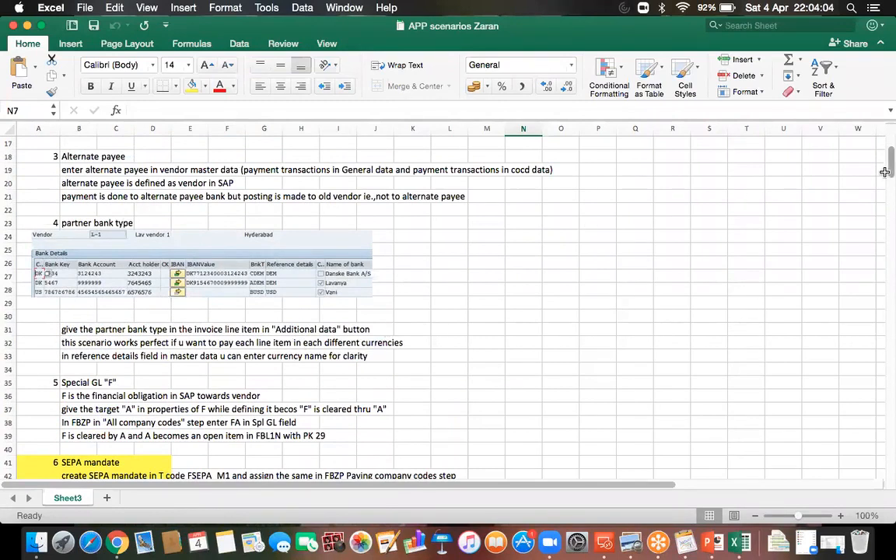
{"action": "scroll", "coordinate": [884, 171], "scroll_direction": "down", "scroll_amount": 5}
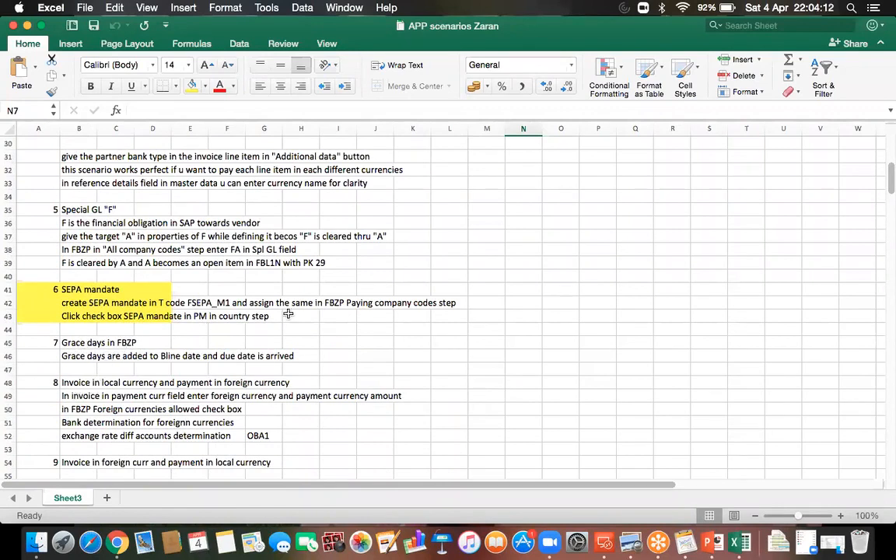
{"action": "left_click_drag", "start_coordinate": [887, 167], "coordinate": [886, 200]}
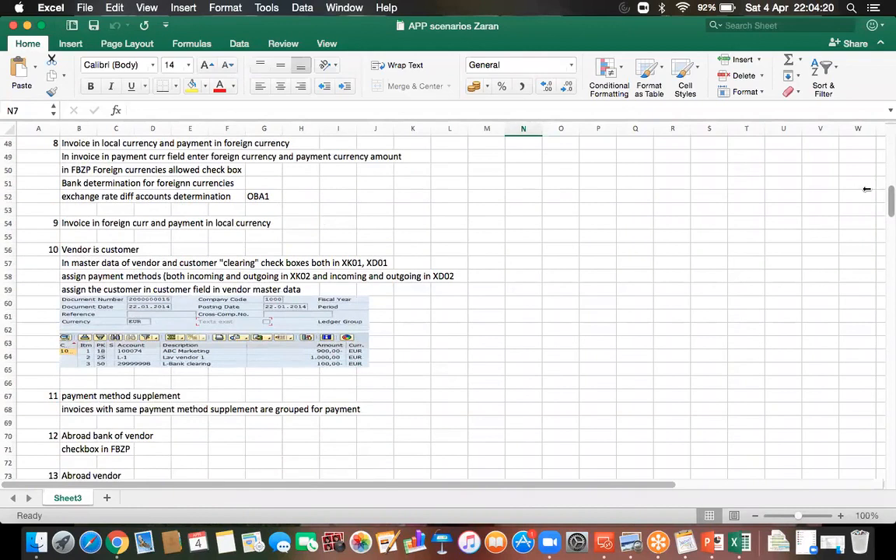
{"action": "left_click_drag", "start_coordinate": [889, 199], "coordinate": [887, 237]}
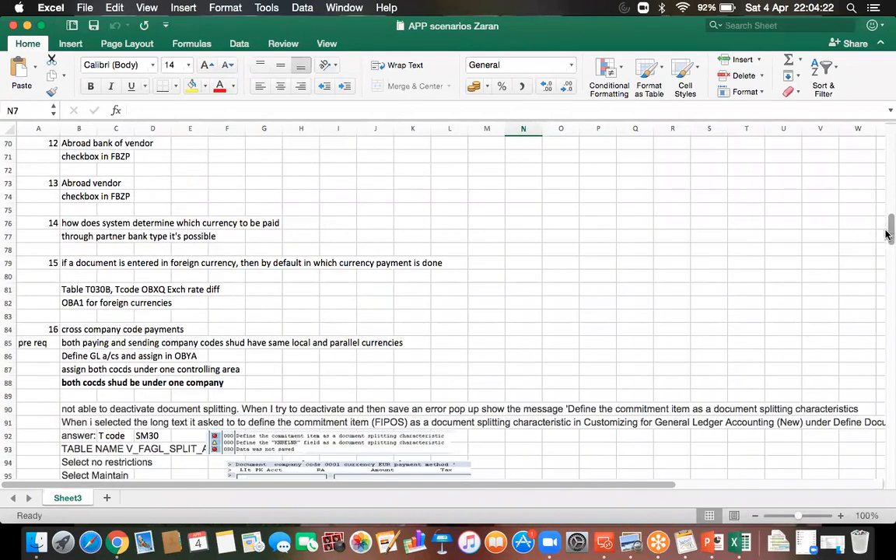
- Switch to the Zaran worknotes February 2020 weekend deck and save it twice
{"action": "left_click", "coordinate": [706, 547]}
{"action": "left_click", "coordinate": [94, 27]}
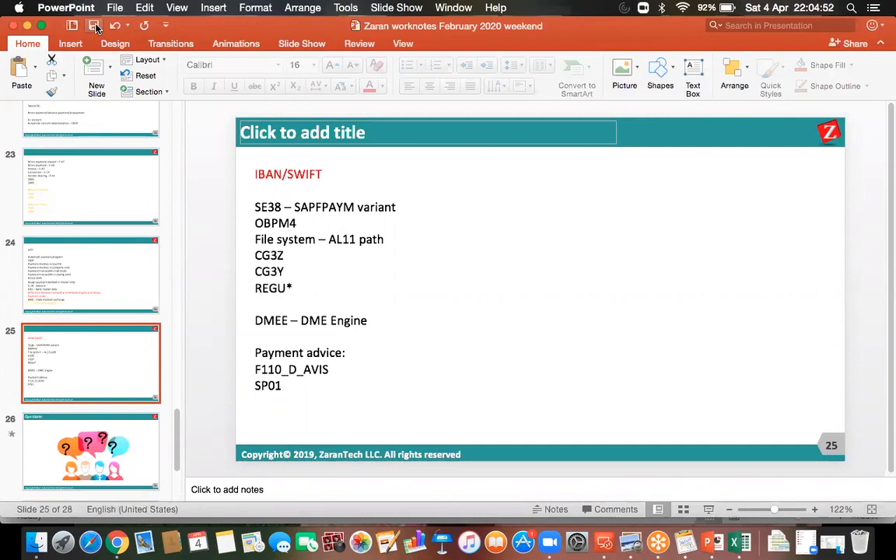
{"action": "left_click", "coordinate": [94, 27]}
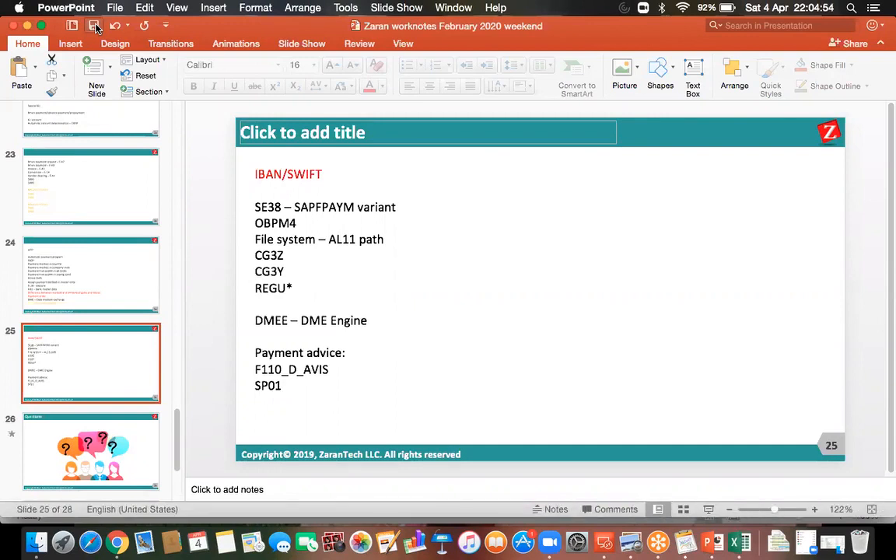